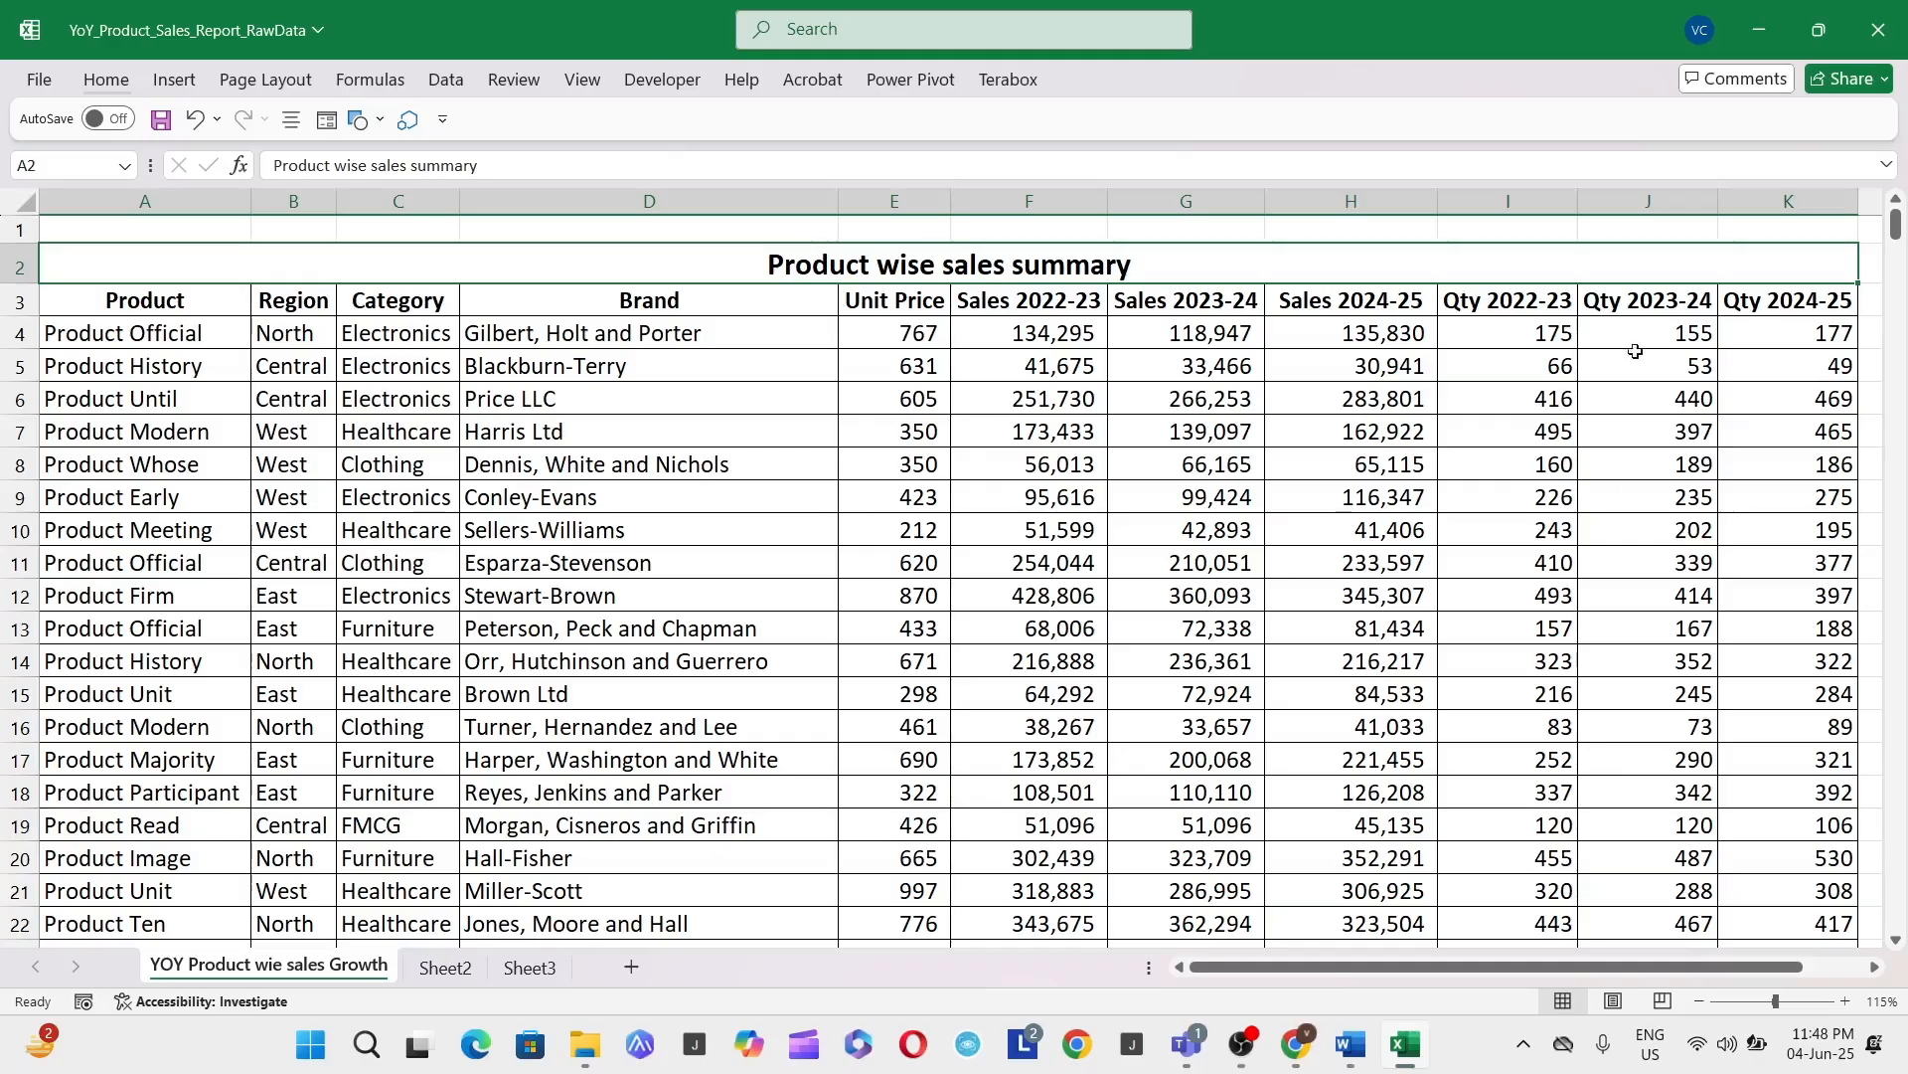
click(1062, 316)
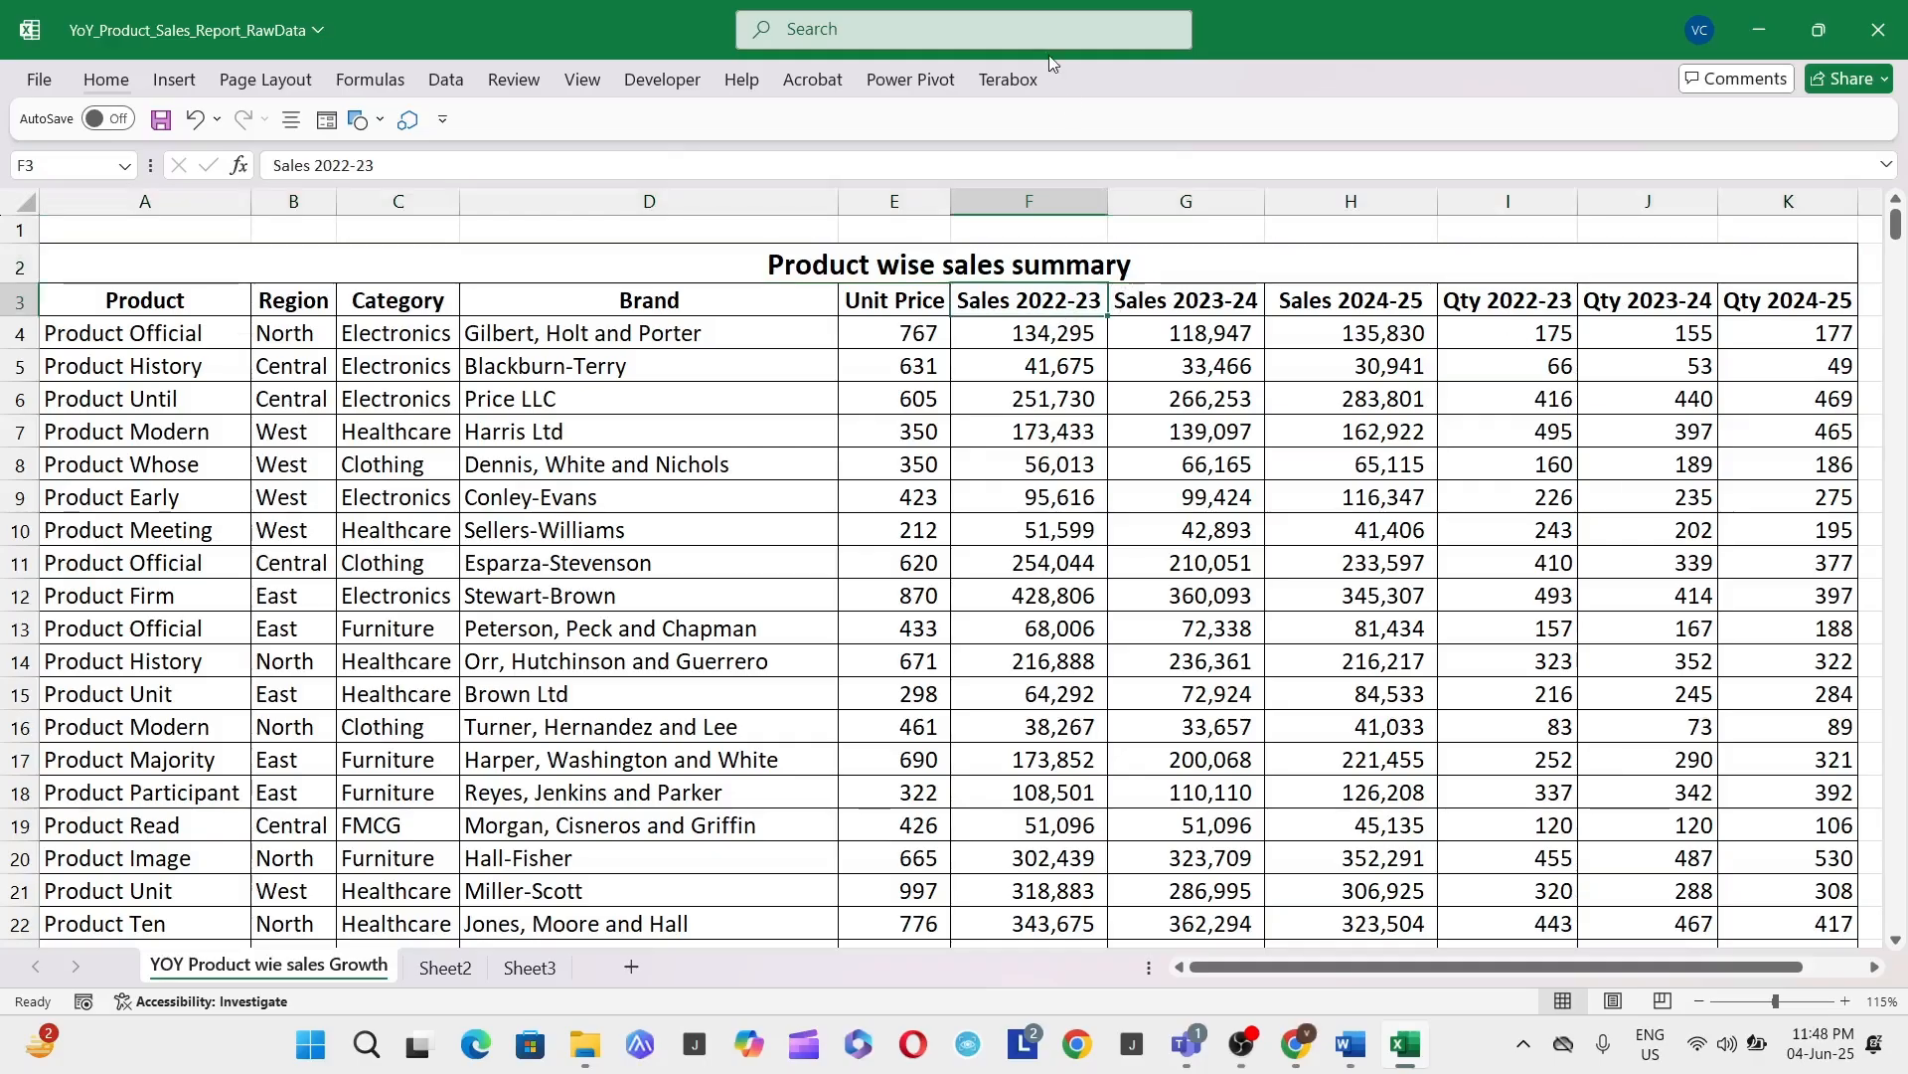
click(1026, 202)
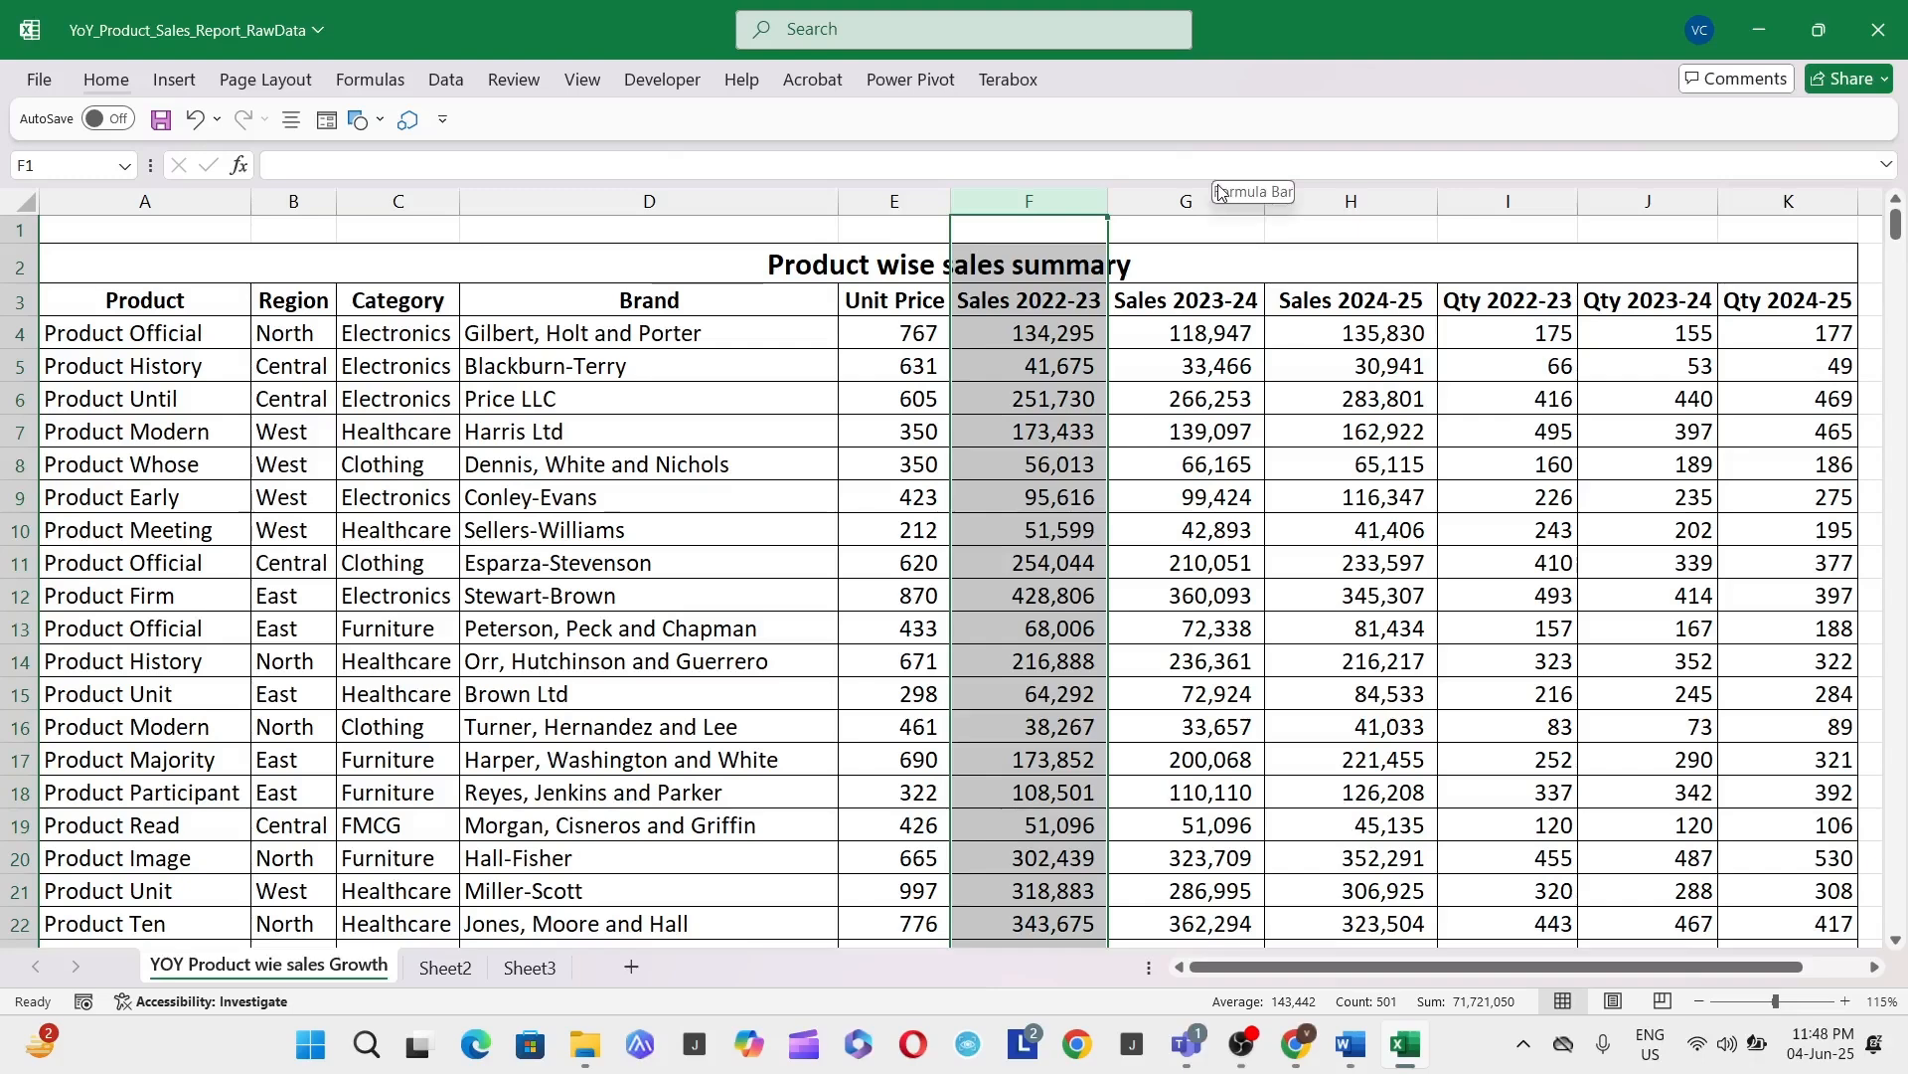
click(1342, 197)
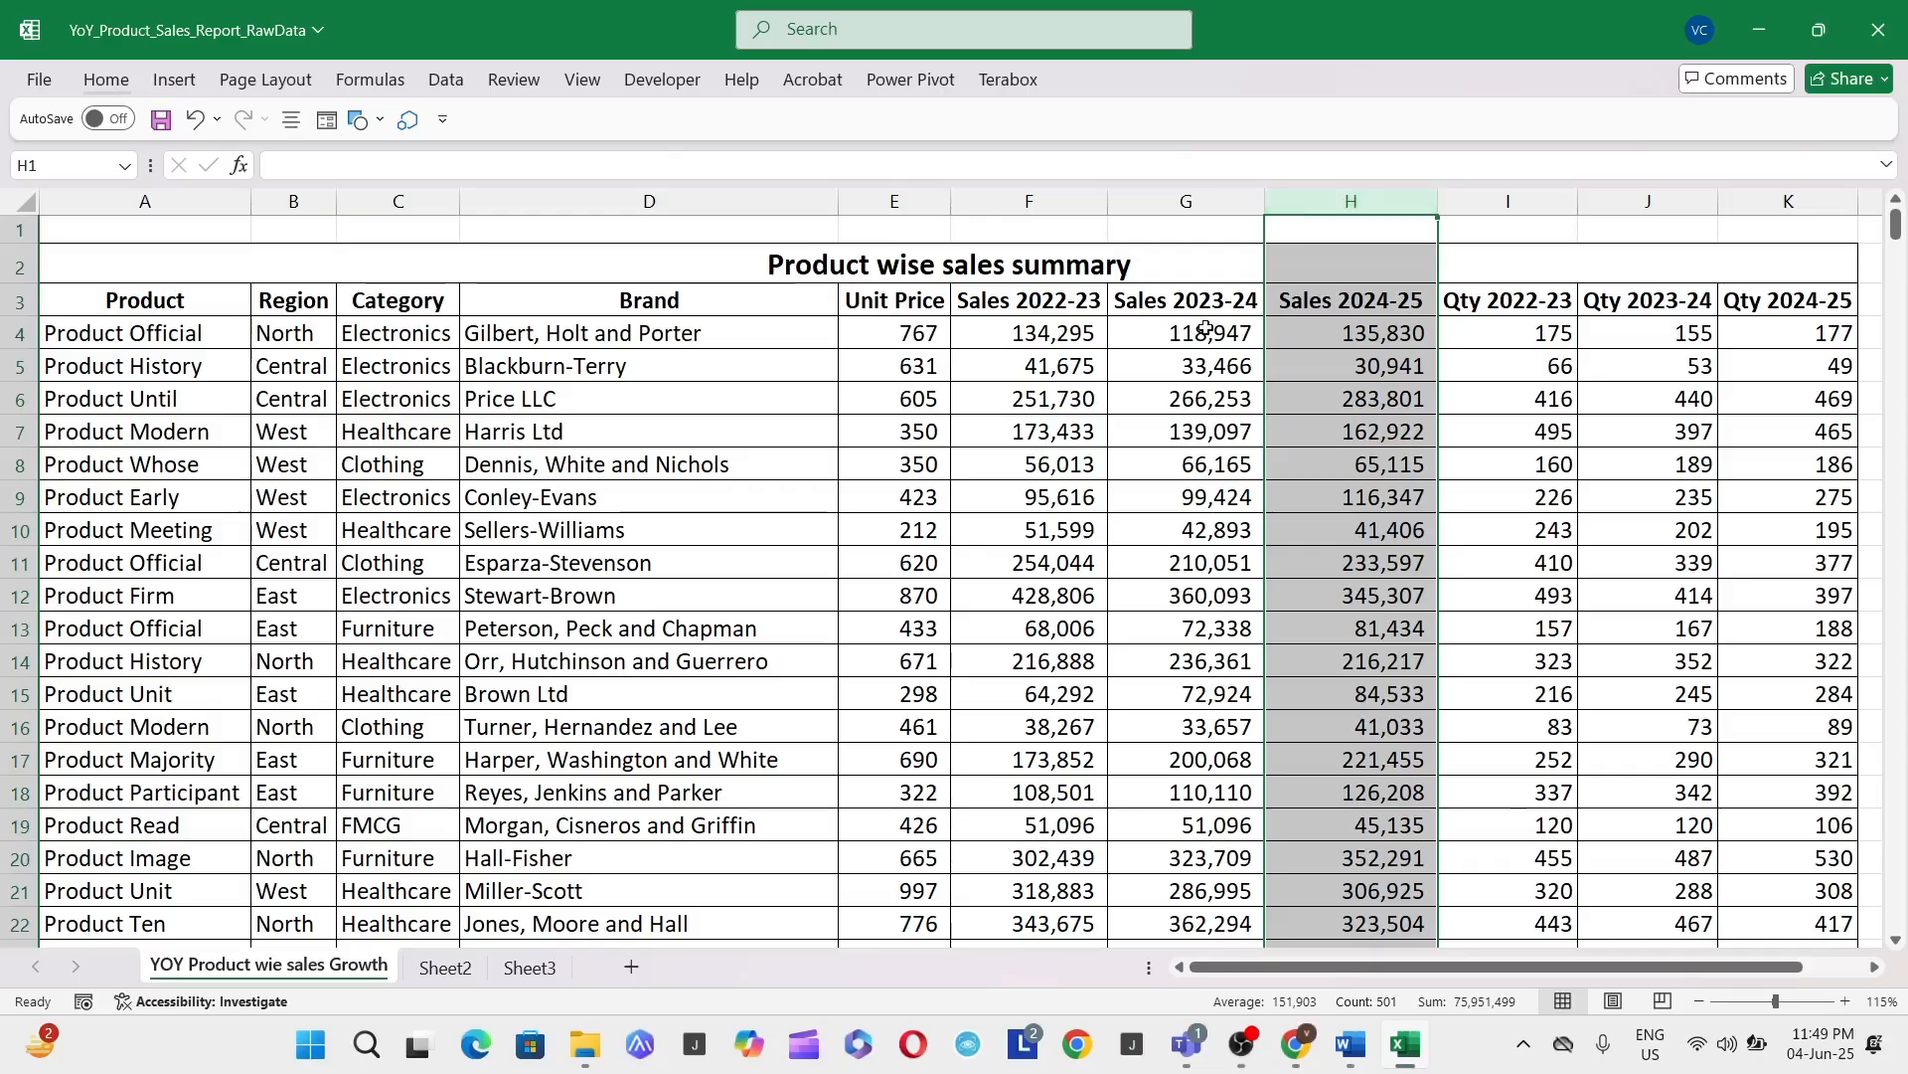
click(1197, 299)
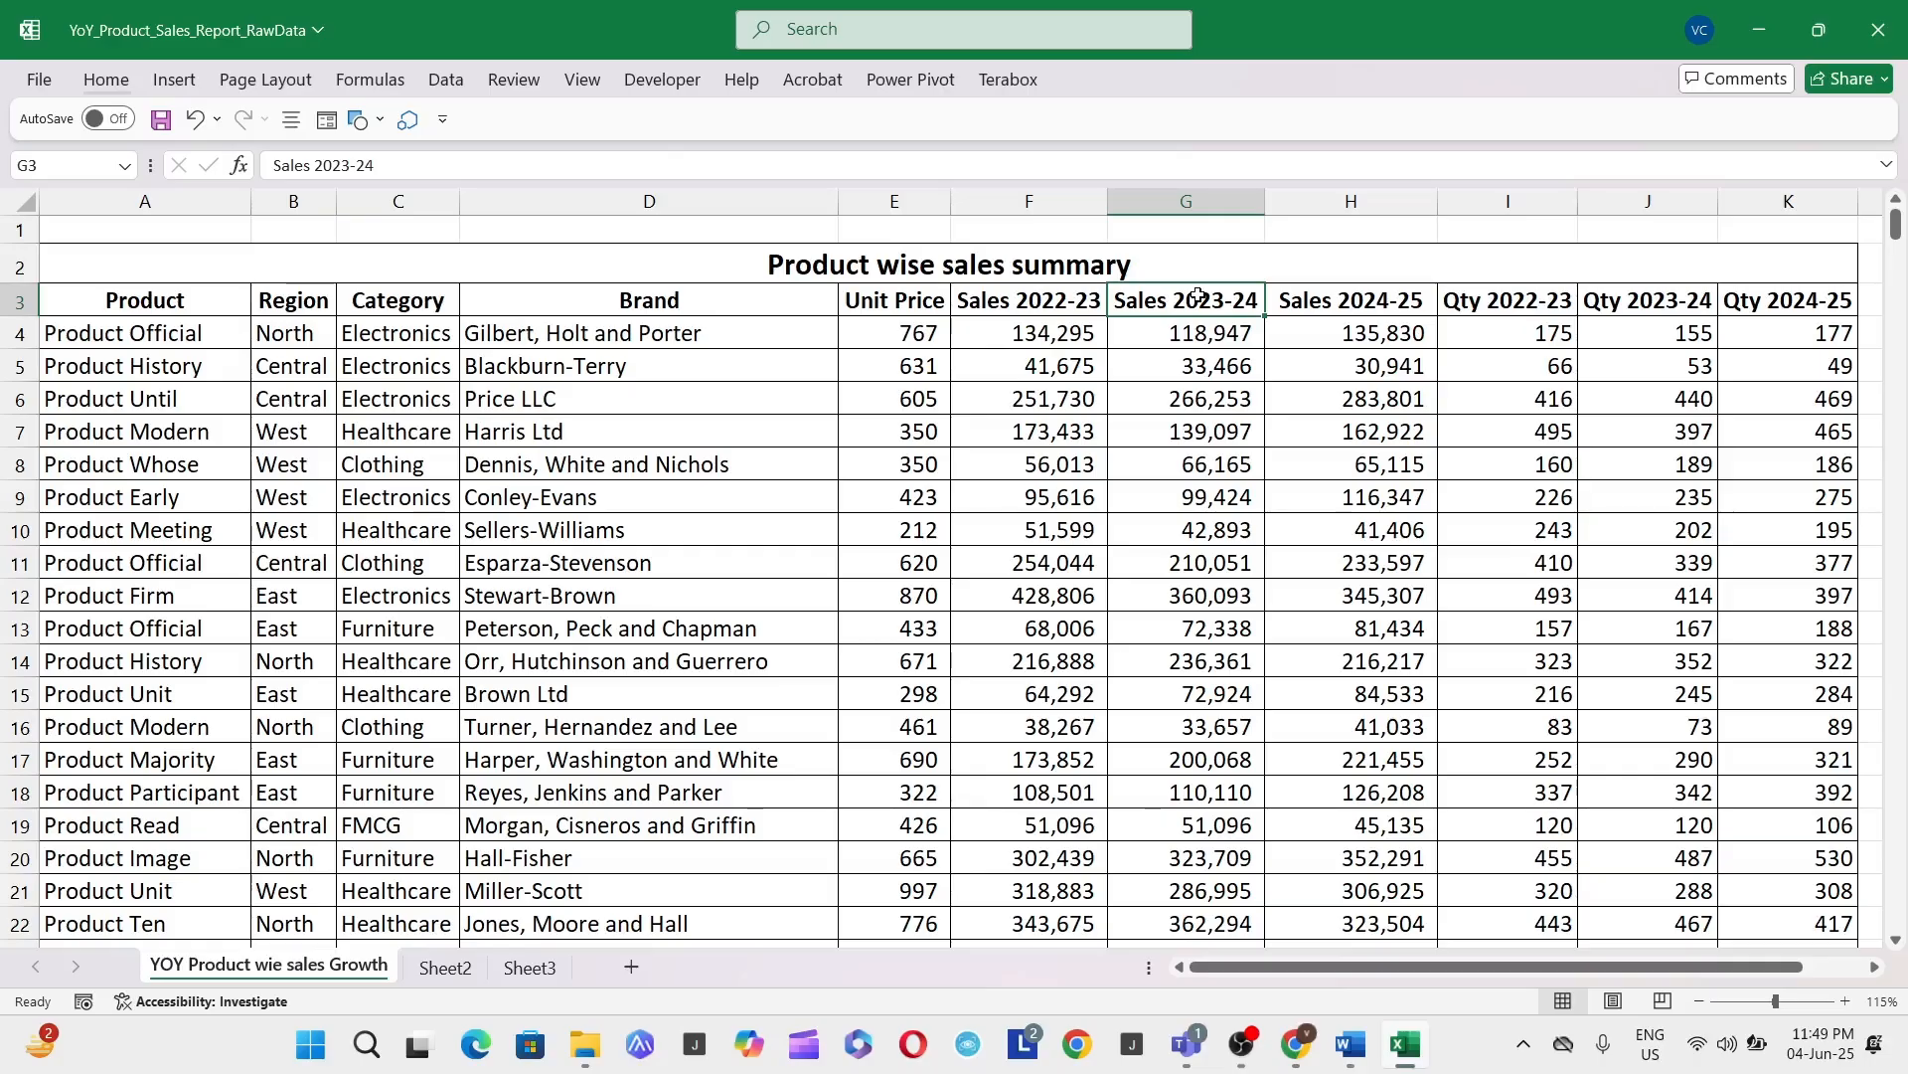
Step: Insert a PivotTable on a new worksheet from the product sales table A3:K503, adding the data to the Data Model
click(143, 310)
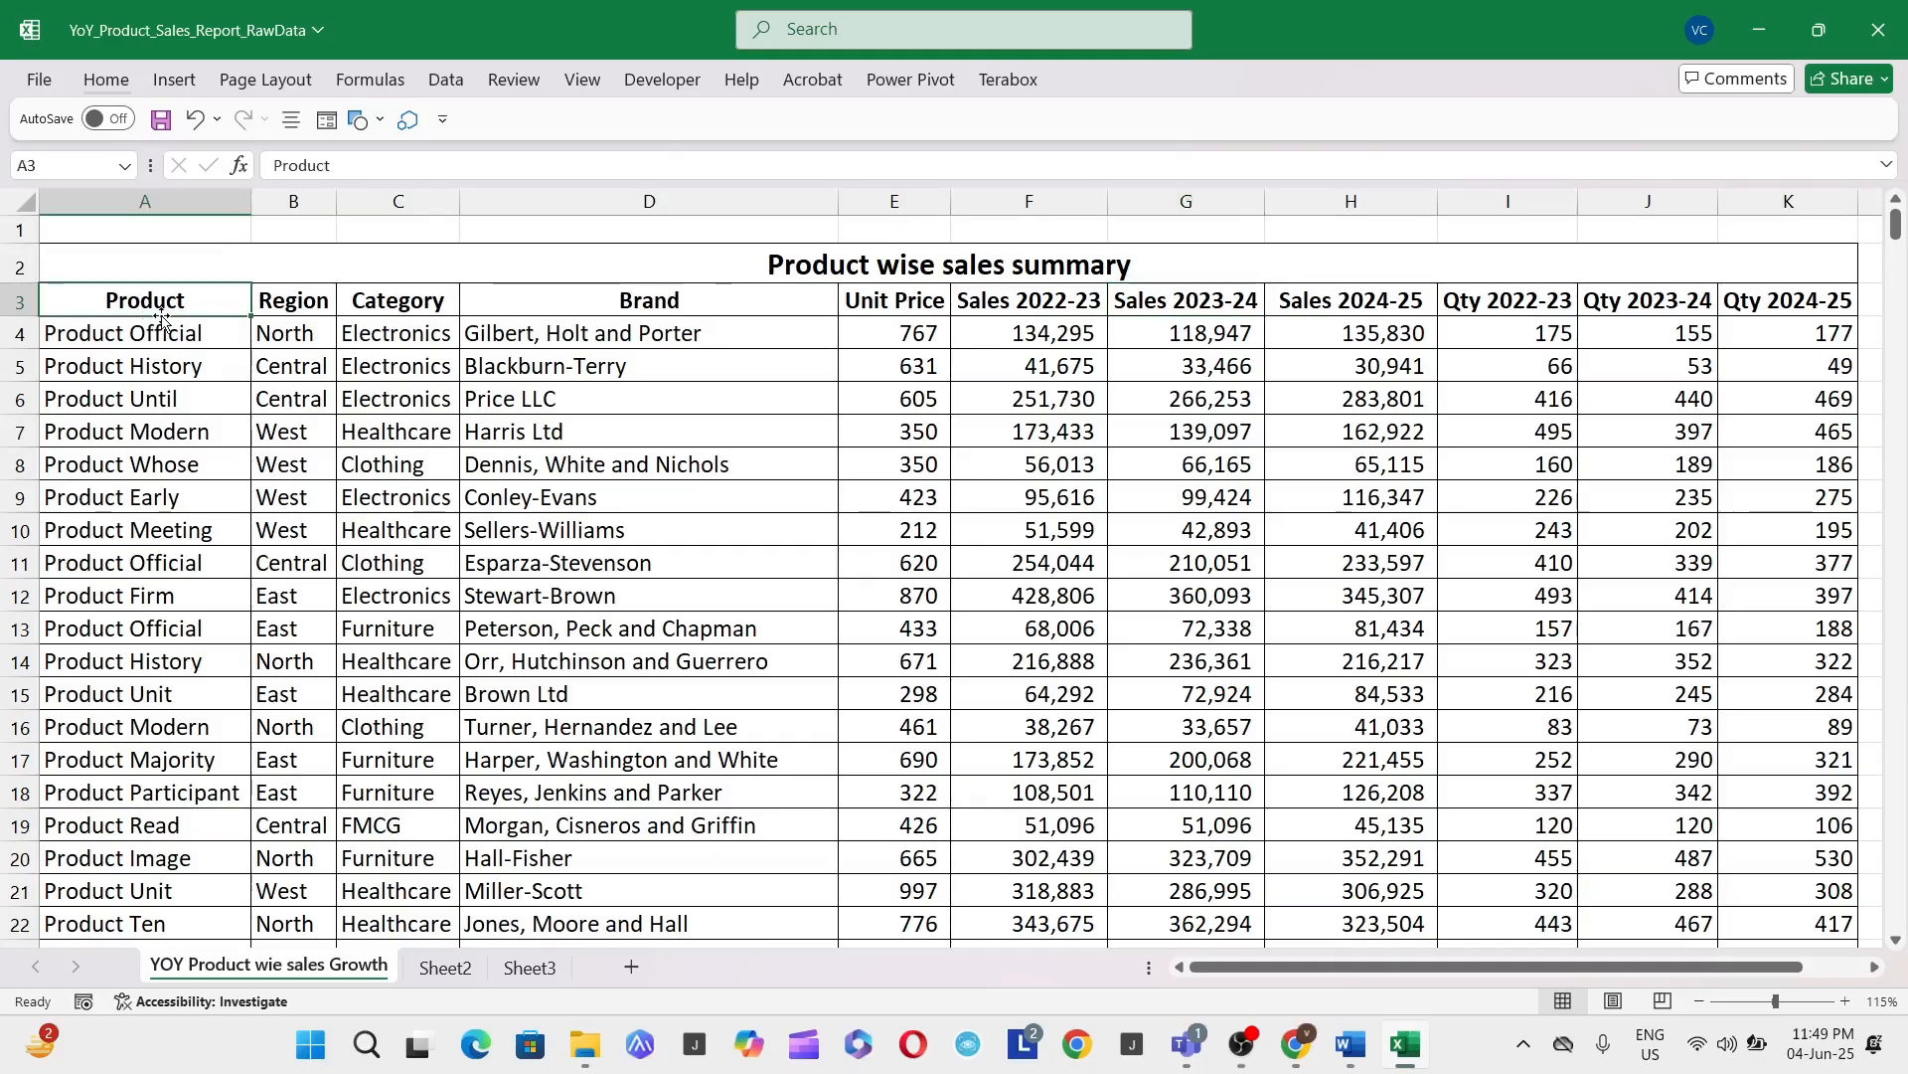
key(shift+Right)
key(shift+Right)
key(shift+Right)
key(shift+Right)
key(shift+Right)
key(shift+Right)
key(shift+Right)
key(shift+Right)
key(shift+Right)
key(shift+Right)
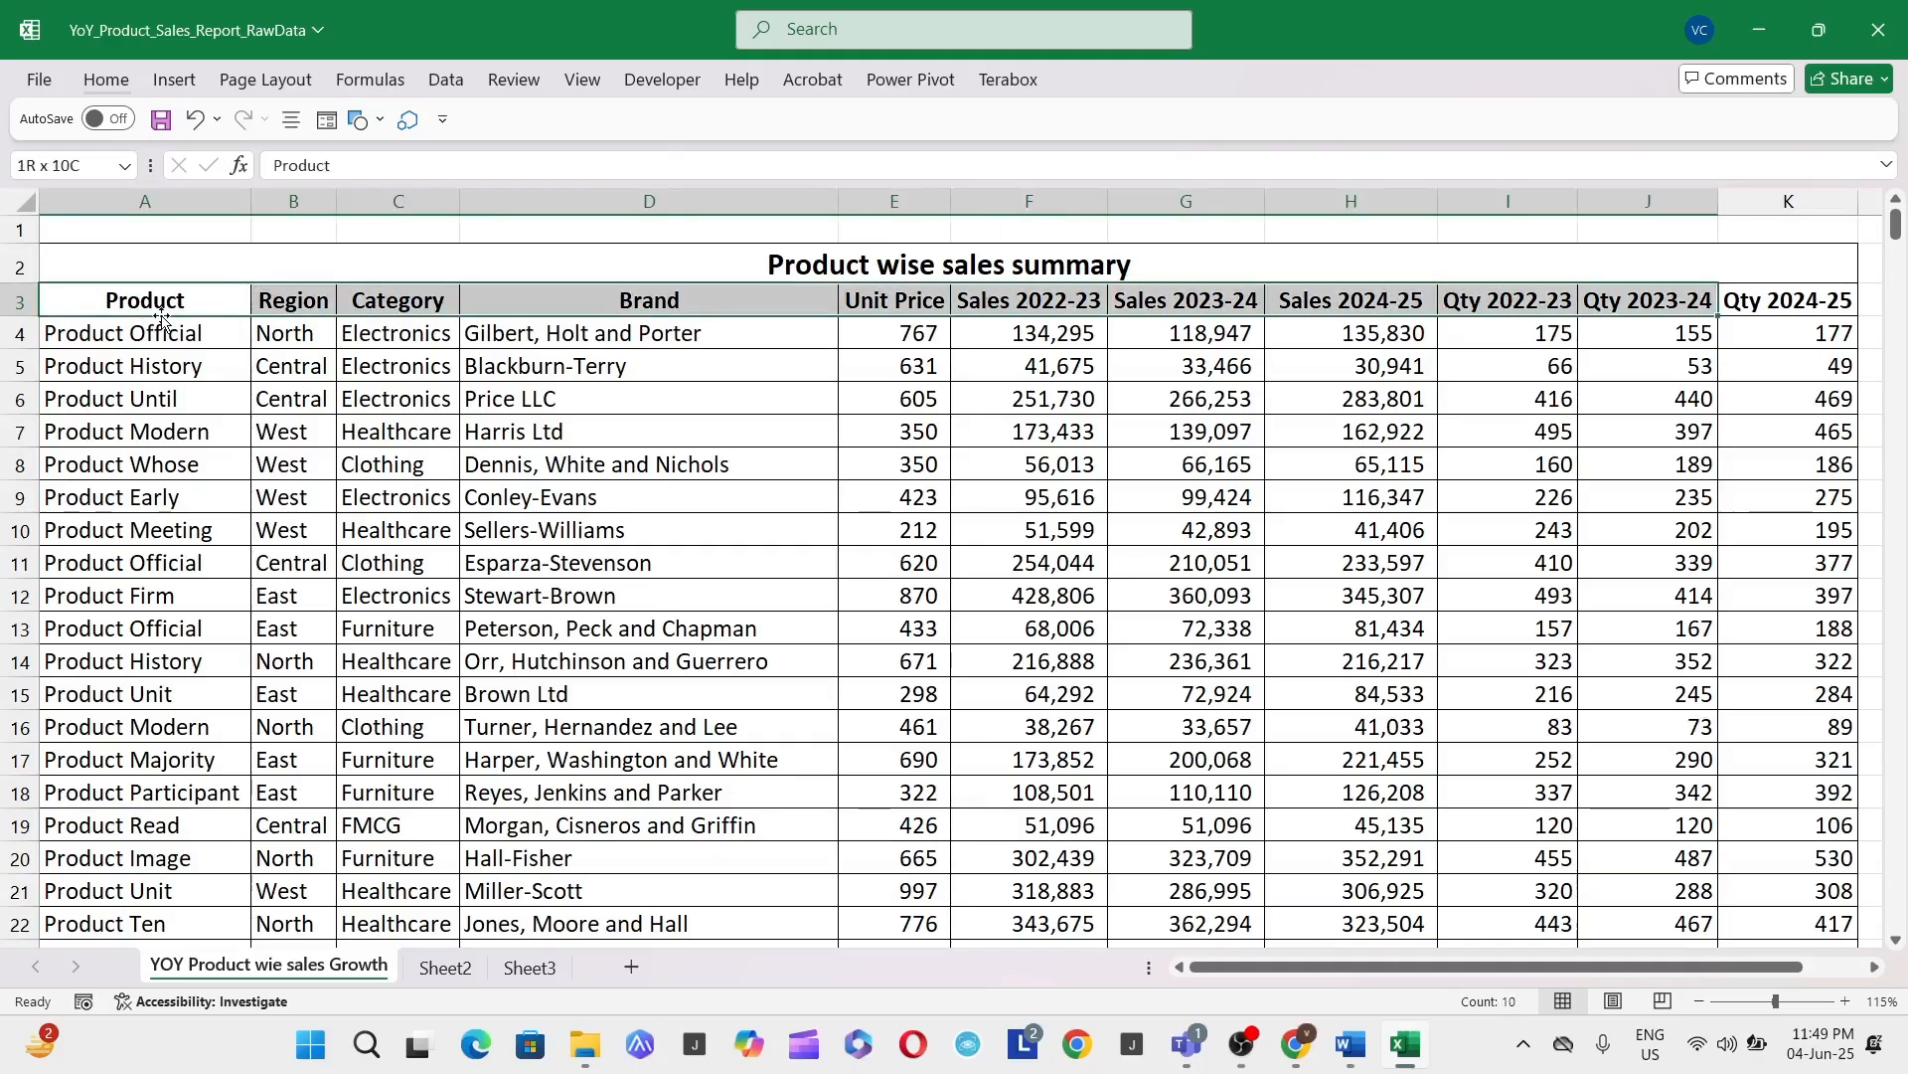
key(shift+Left)
key(shift+Left)
key(shift+Left)
key(shift+Right)
key(shift+Right)
key(shift+Right)
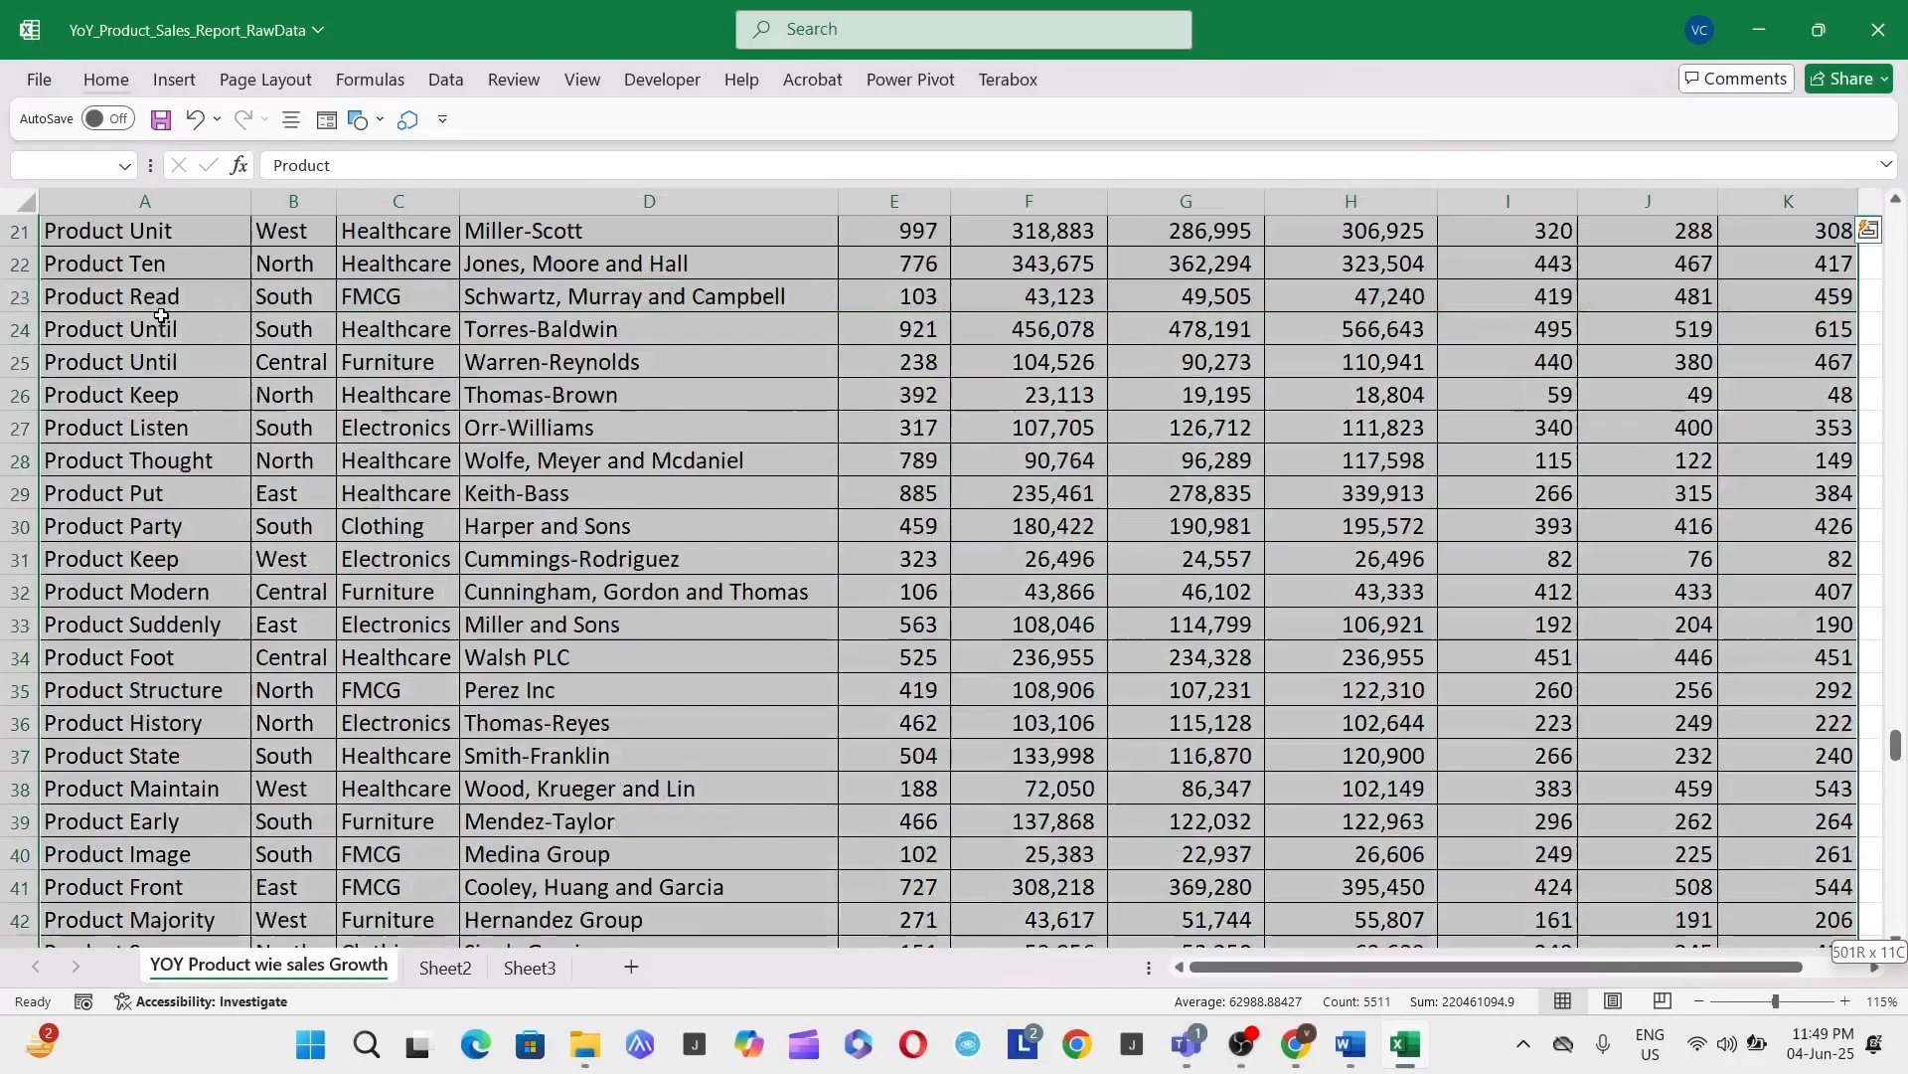
key(ctrl+shift+Down)
scroll(161, 316, up, 19)
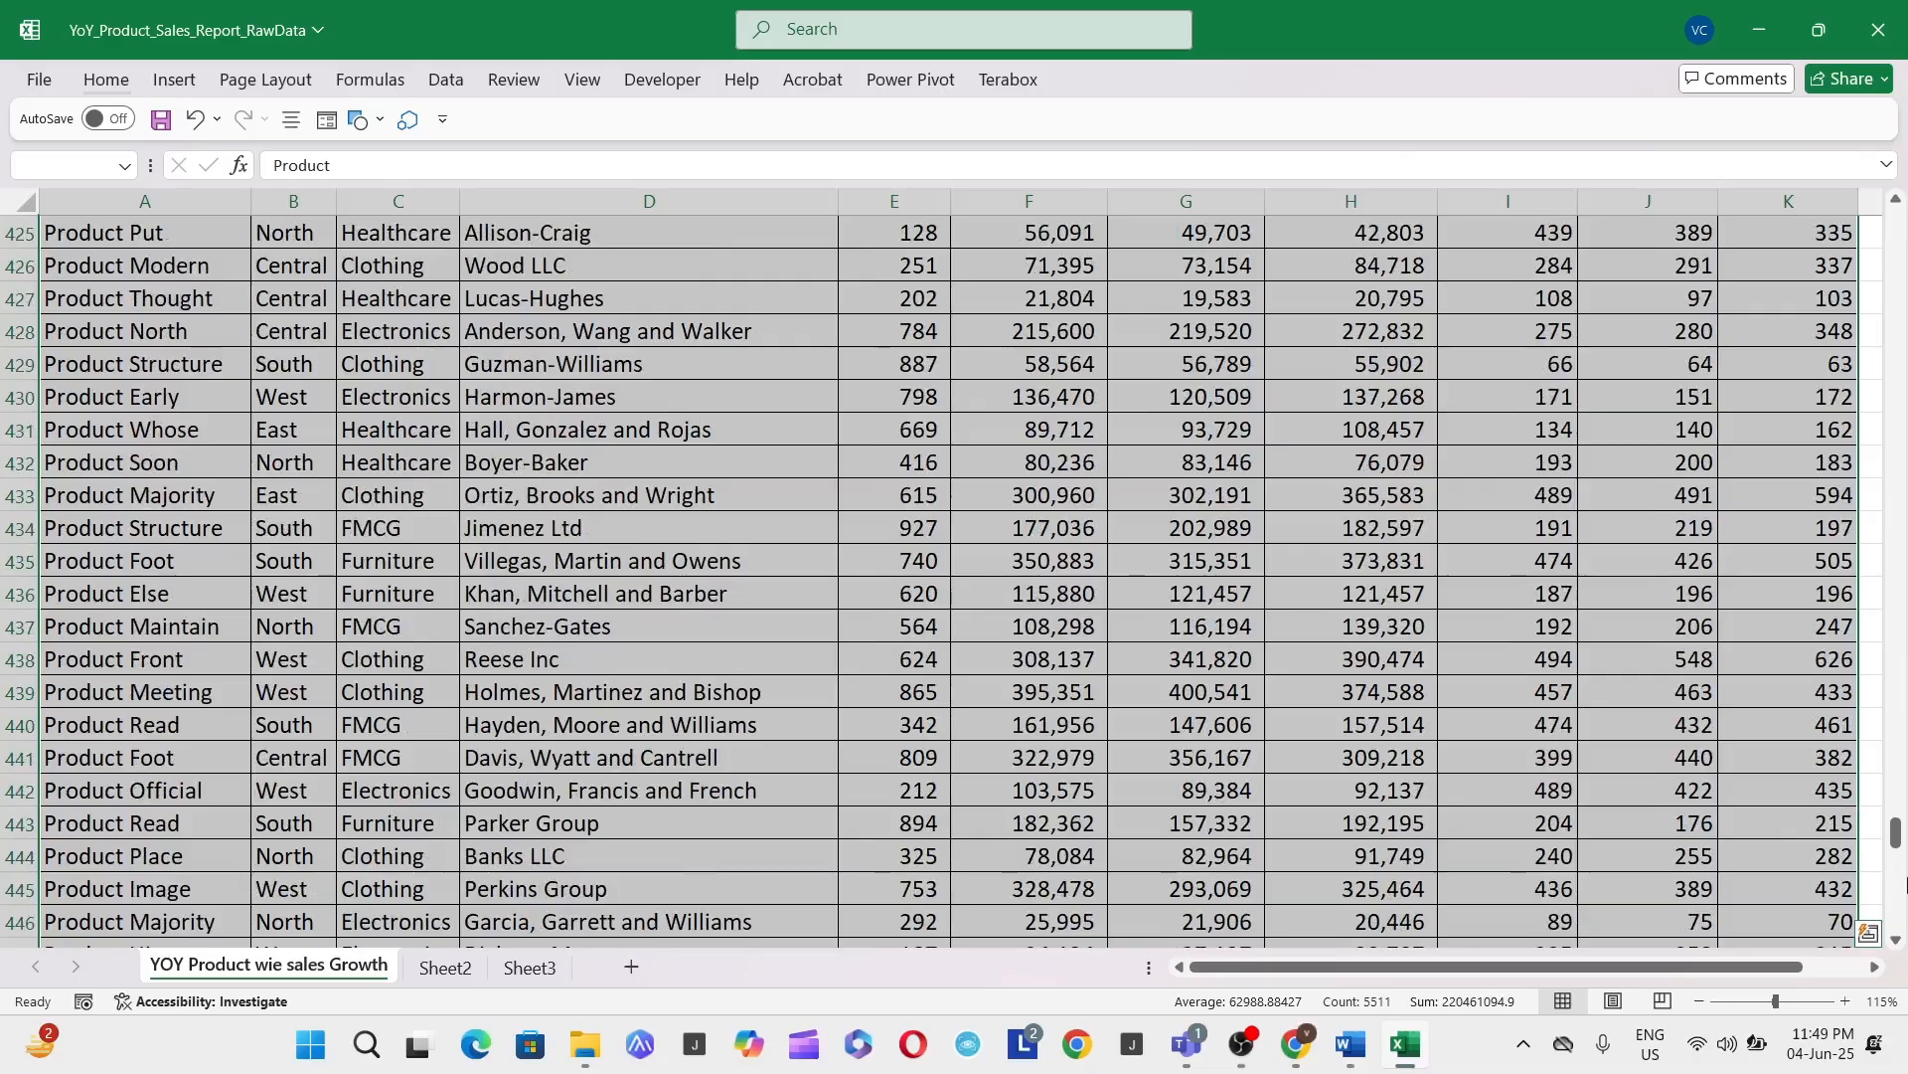
drag(1896, 845, 1897, 224)
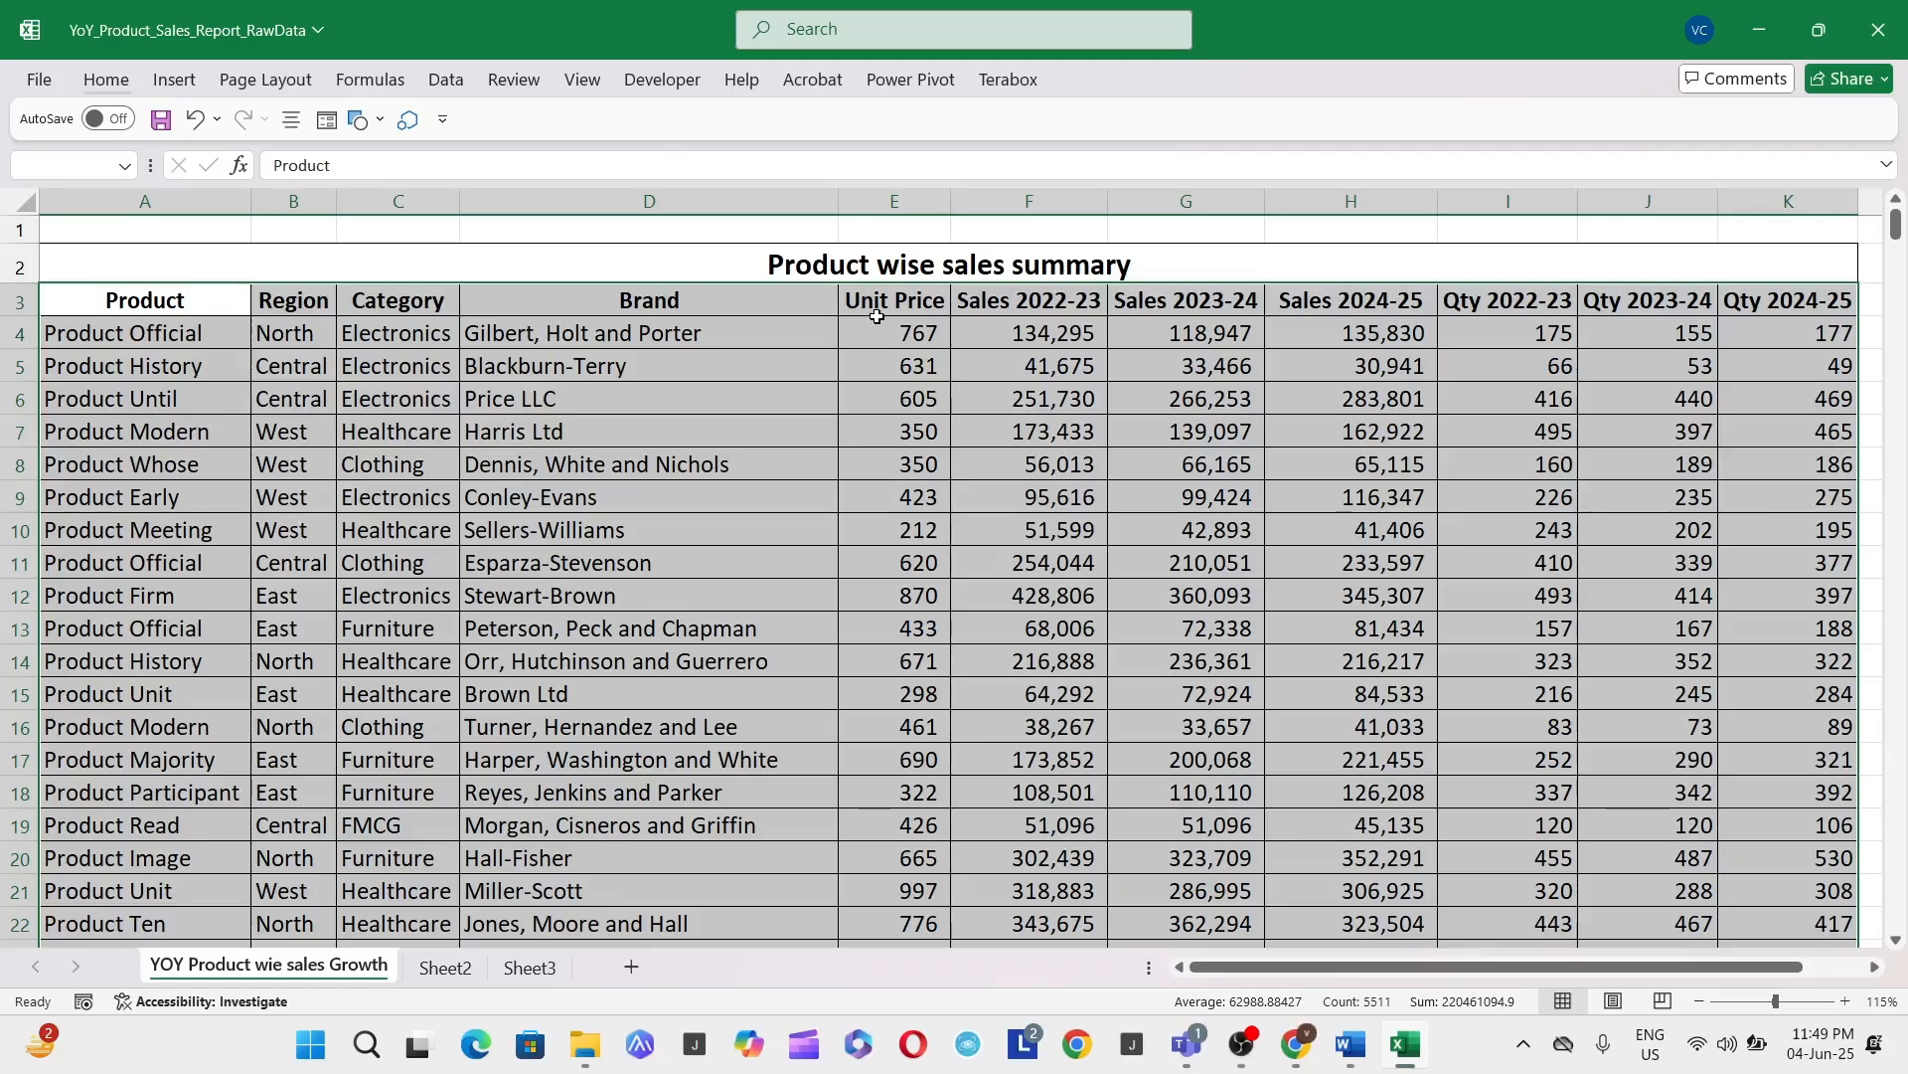
click(174, 84)
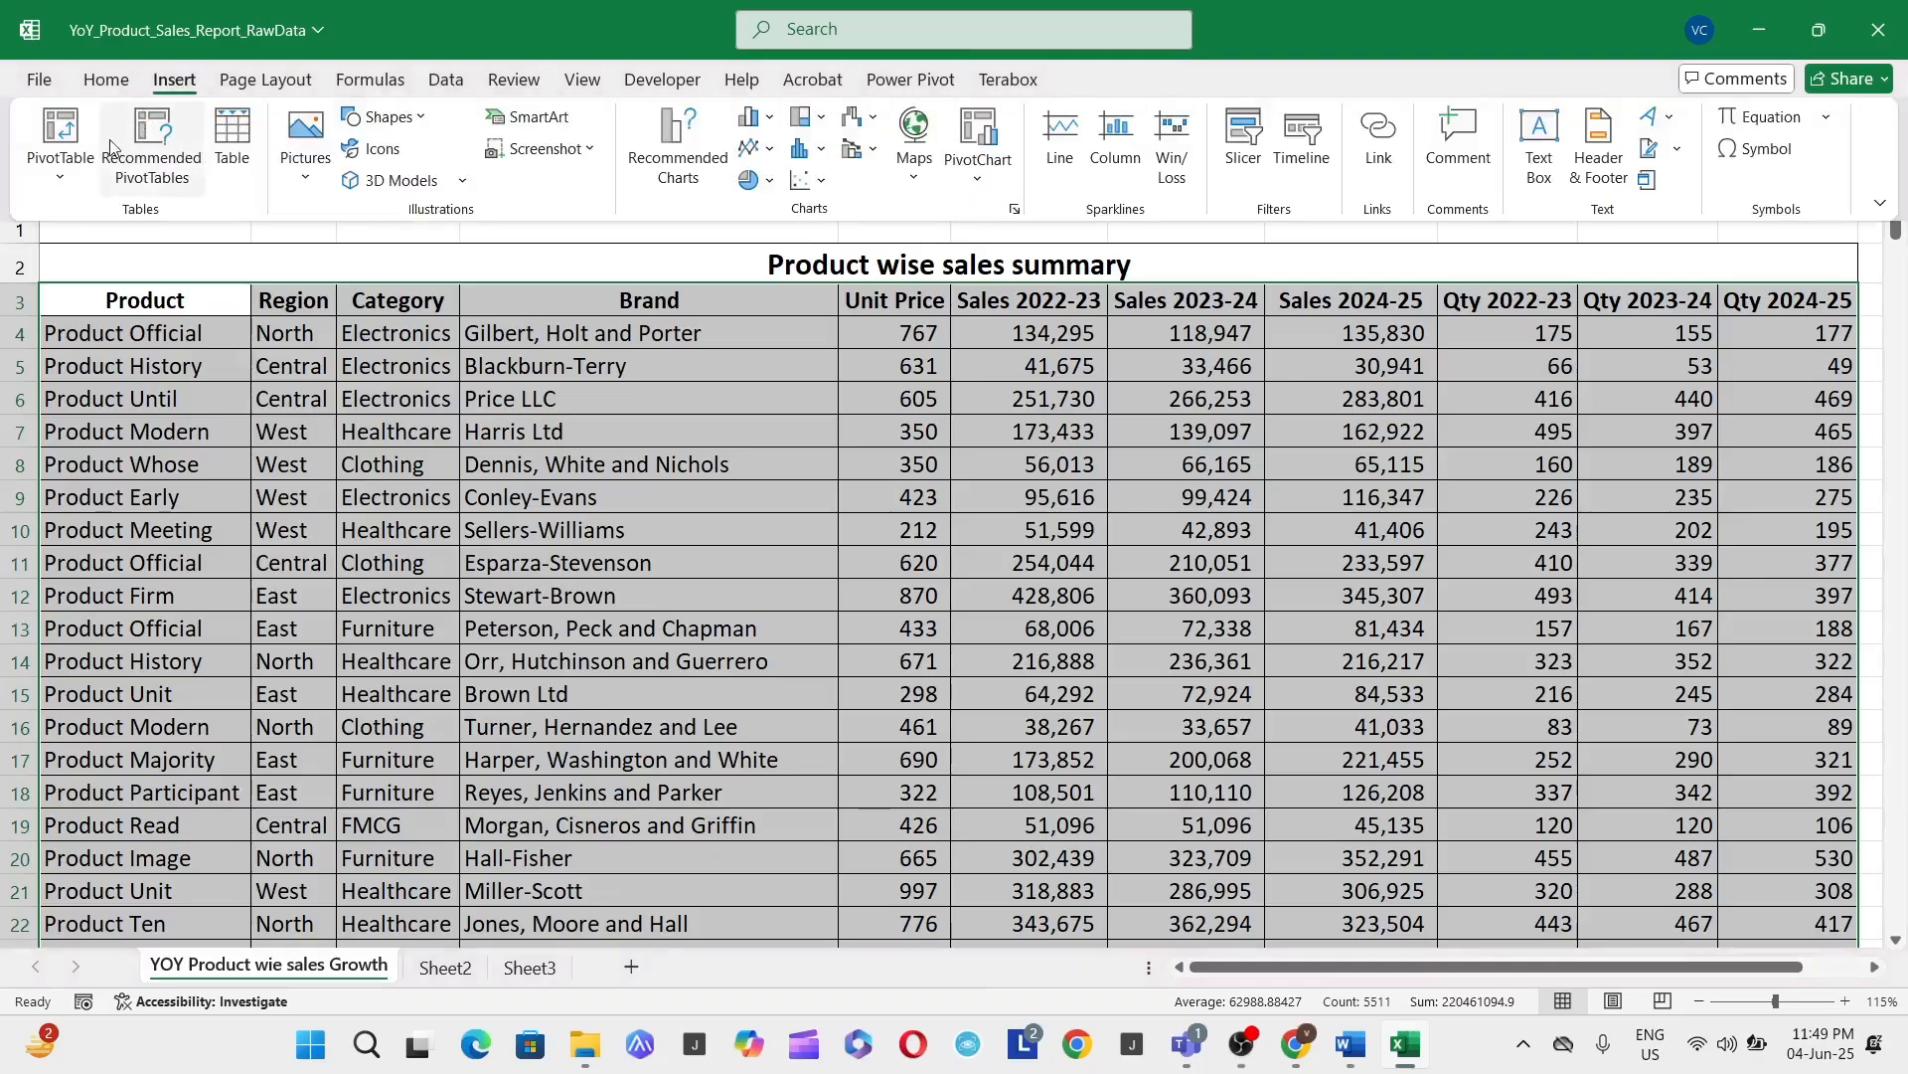
click(46, 165)
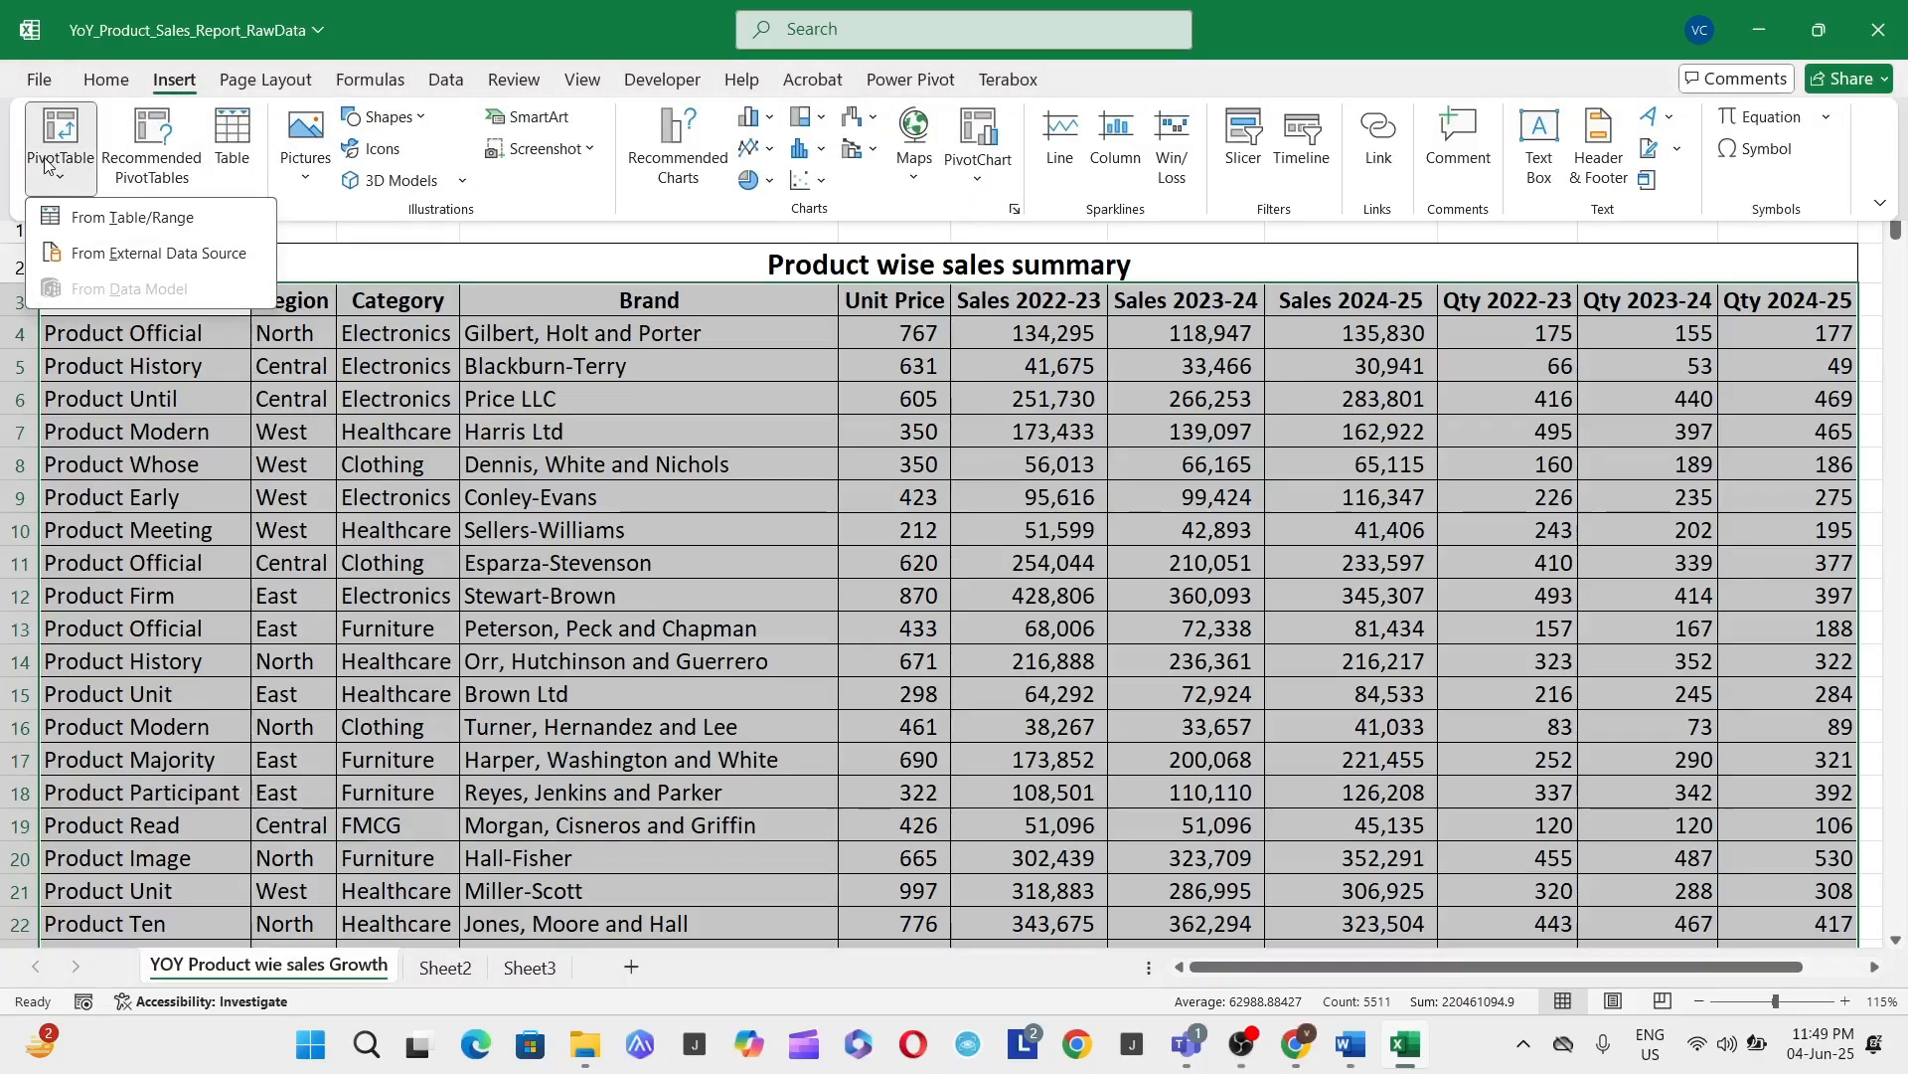
click(117, 231)
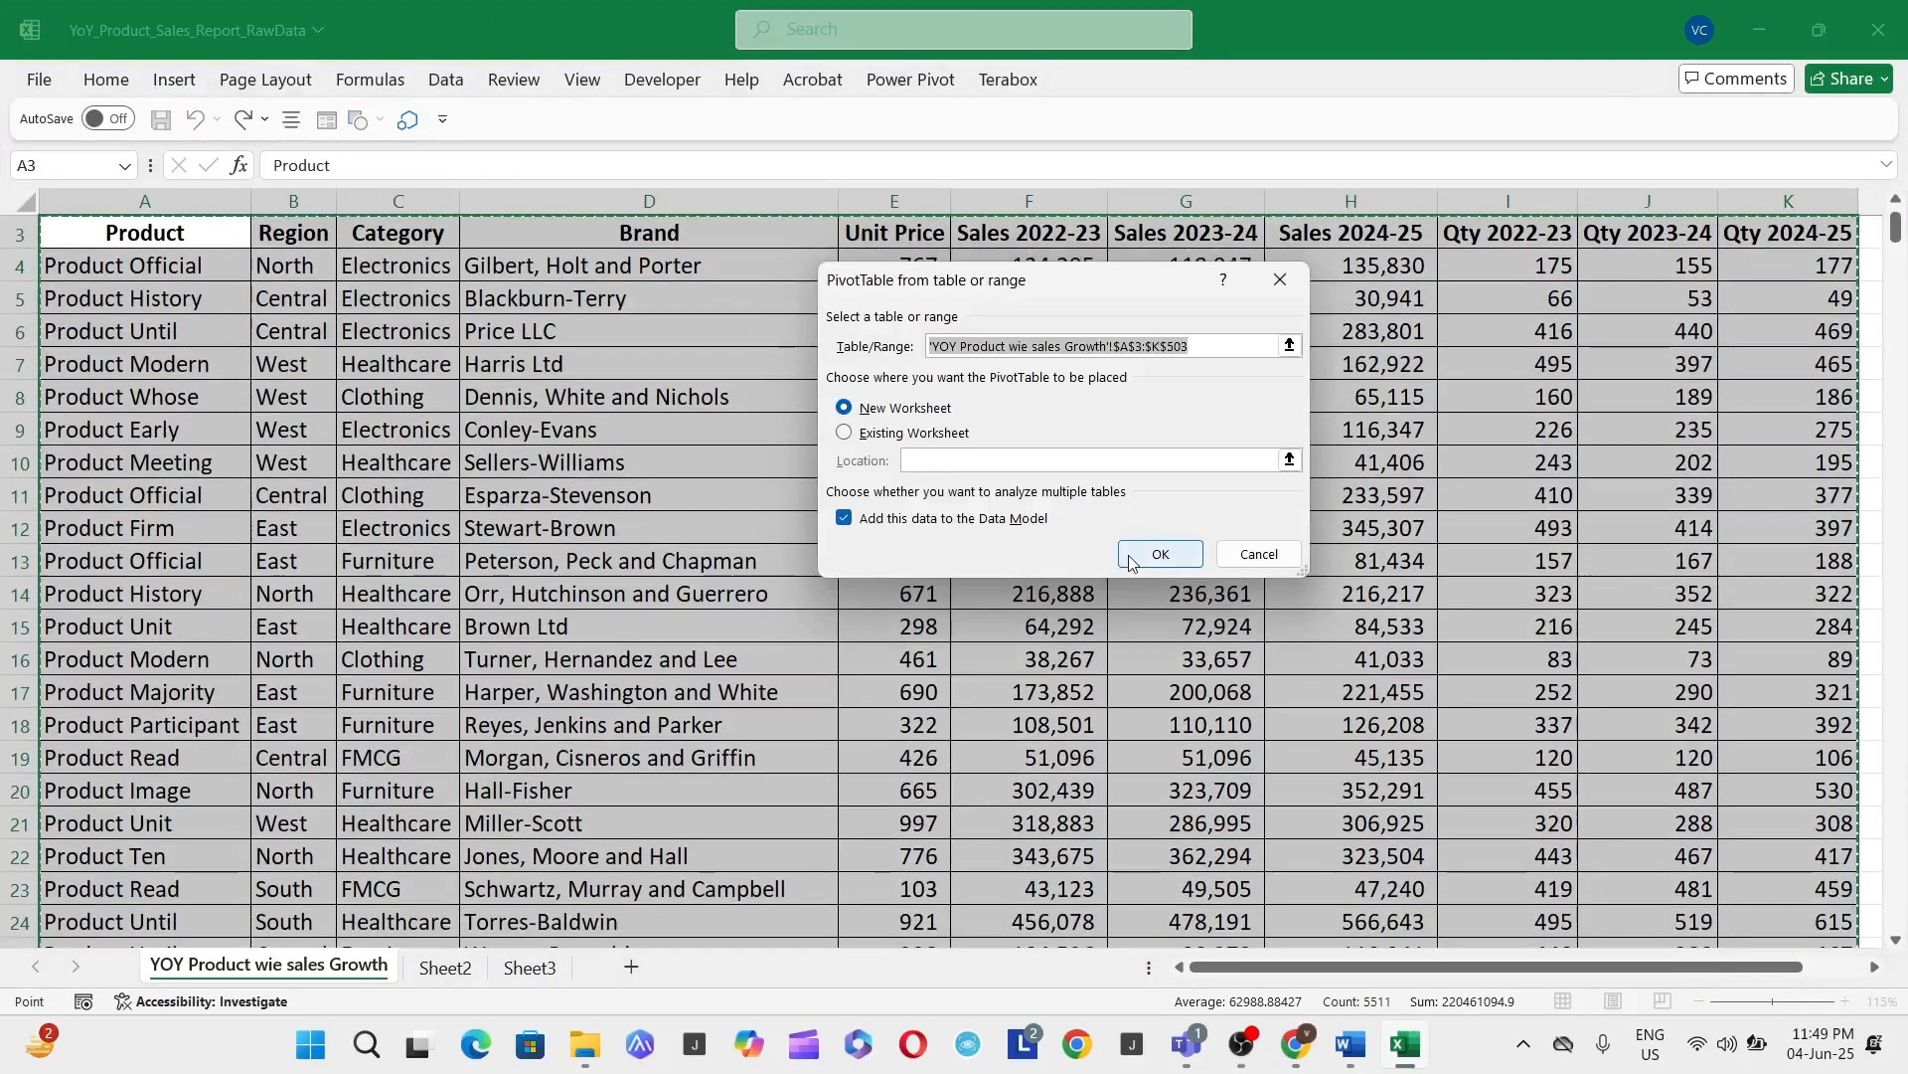
click(1158, 554)
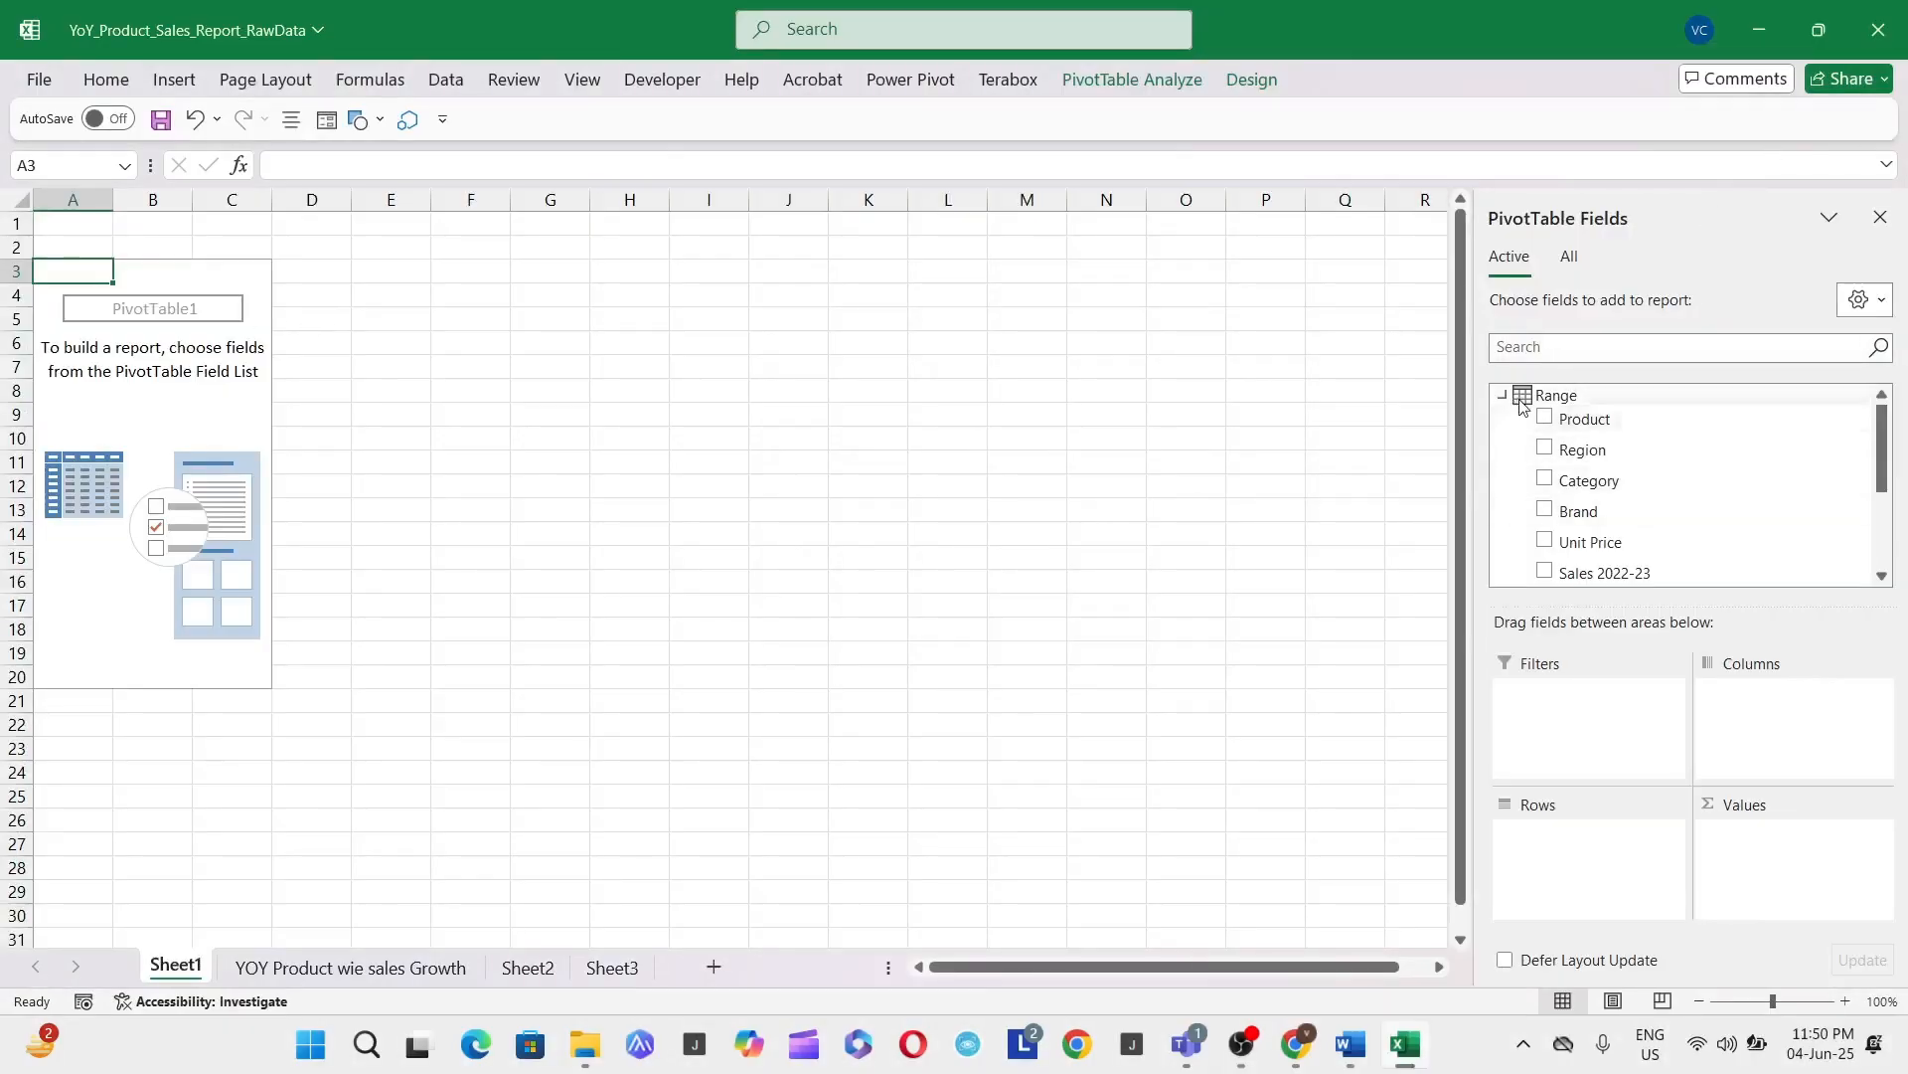
Step: Add filters to header row 3 of the YOY Product wie sales Growth sheet
mouse_move(1885, 406)
mouse_down()
mouse_move(1895, 457)
mouse_move(1894, 427)
mouse_up()
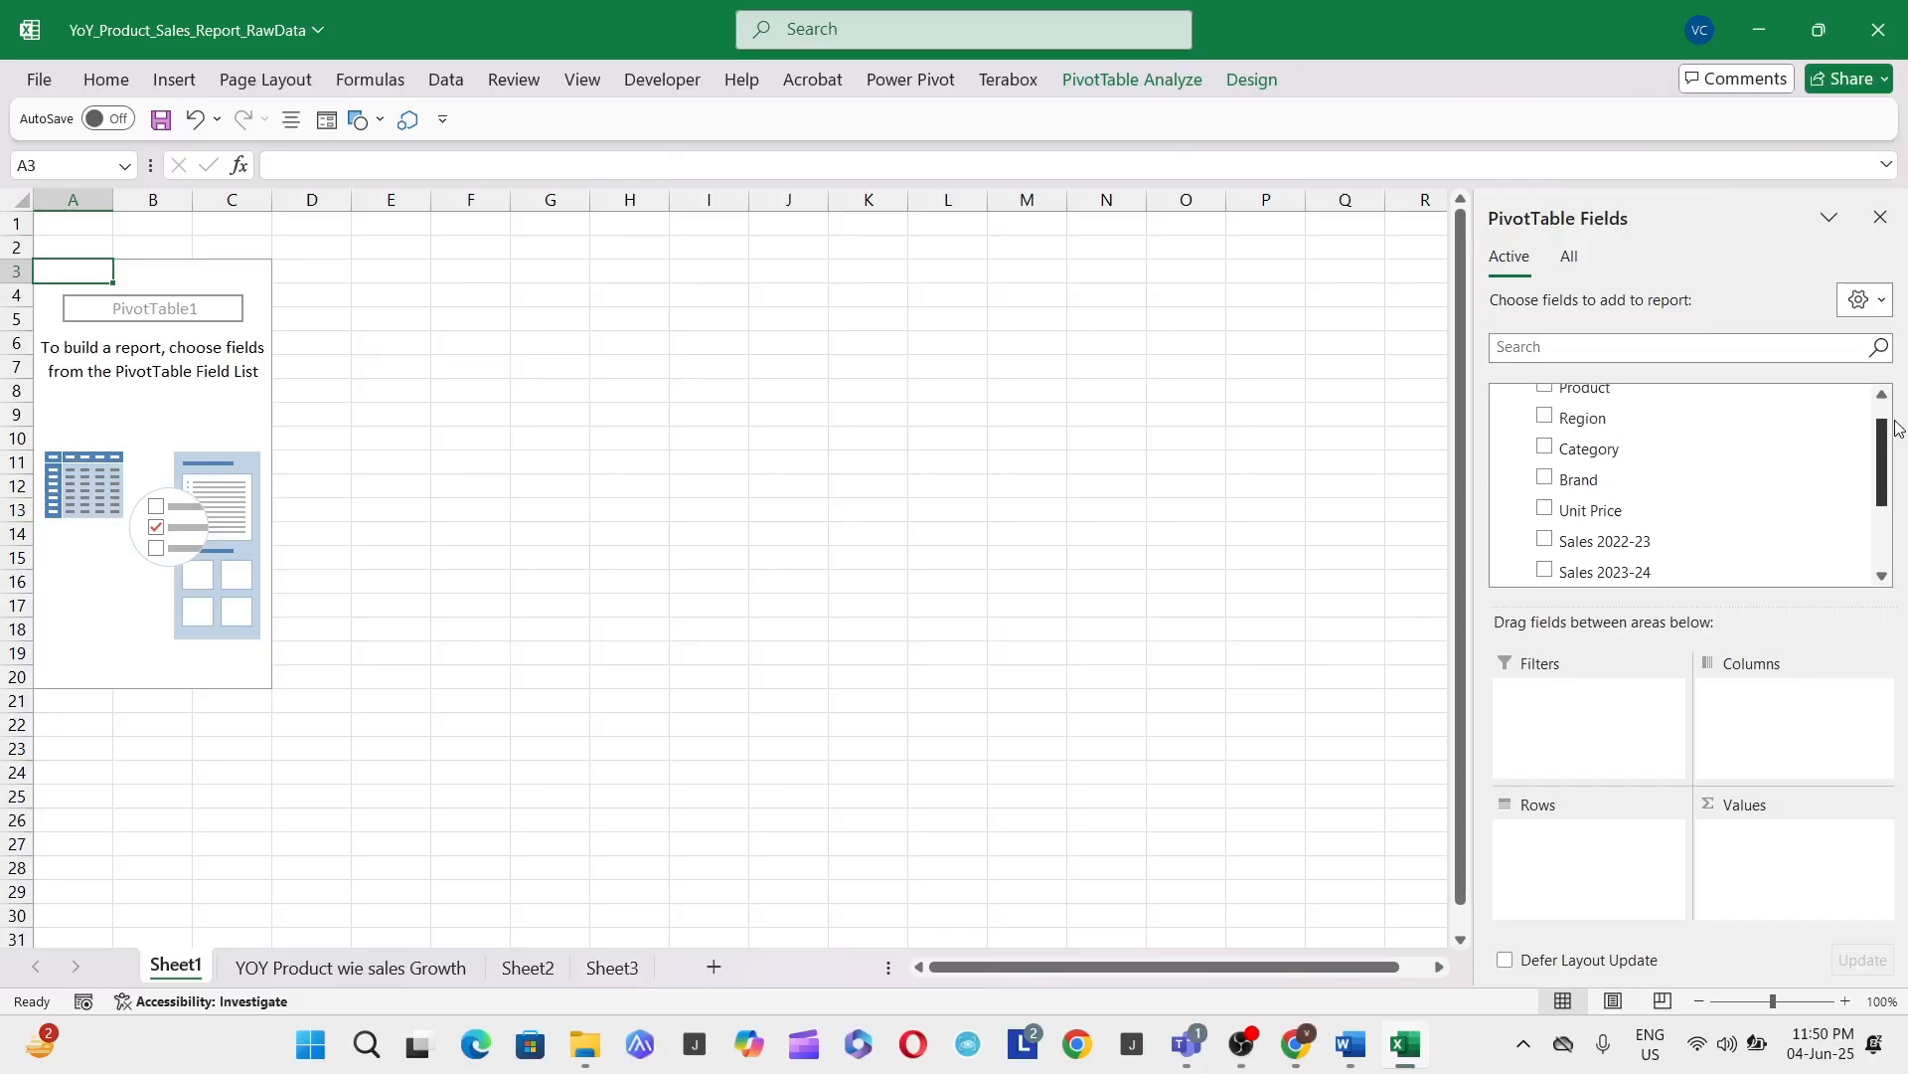
click(434, 977)
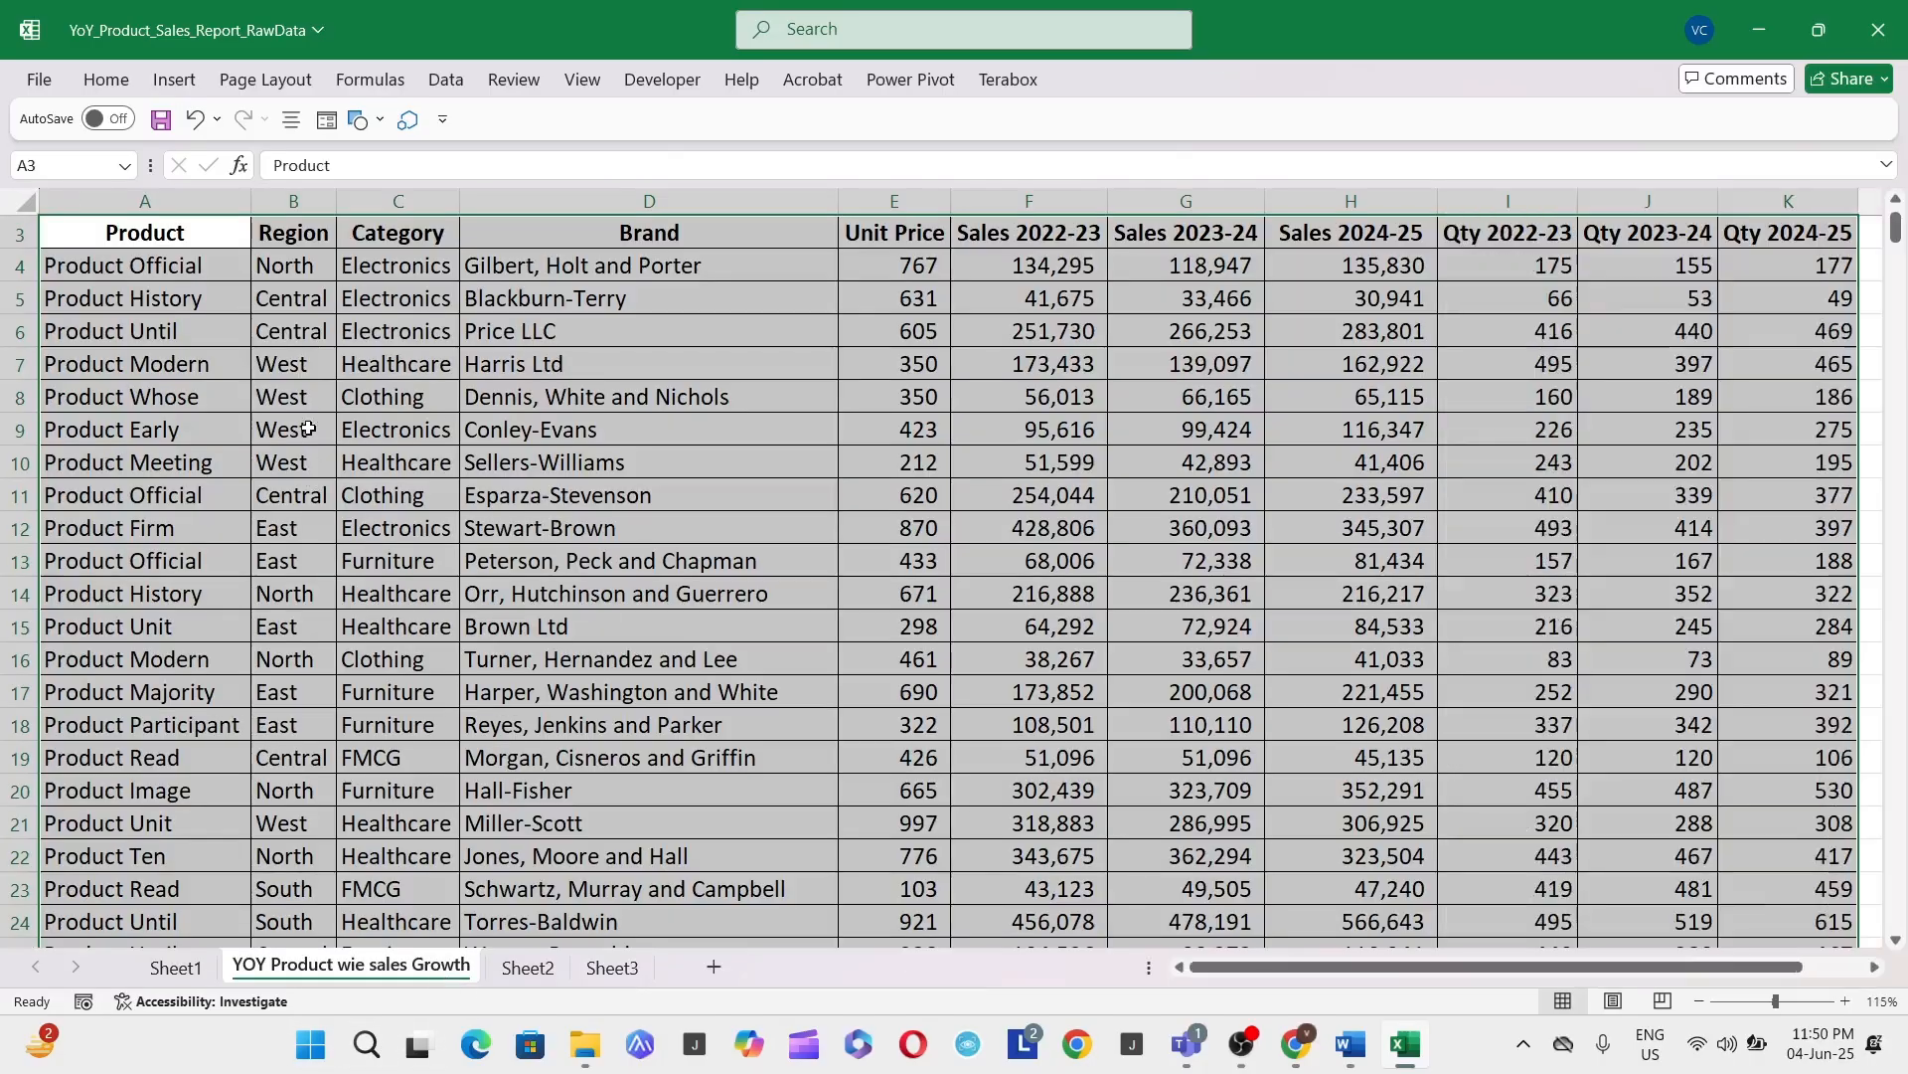
click(408, 238)
scroll(409, 239, up, 1)
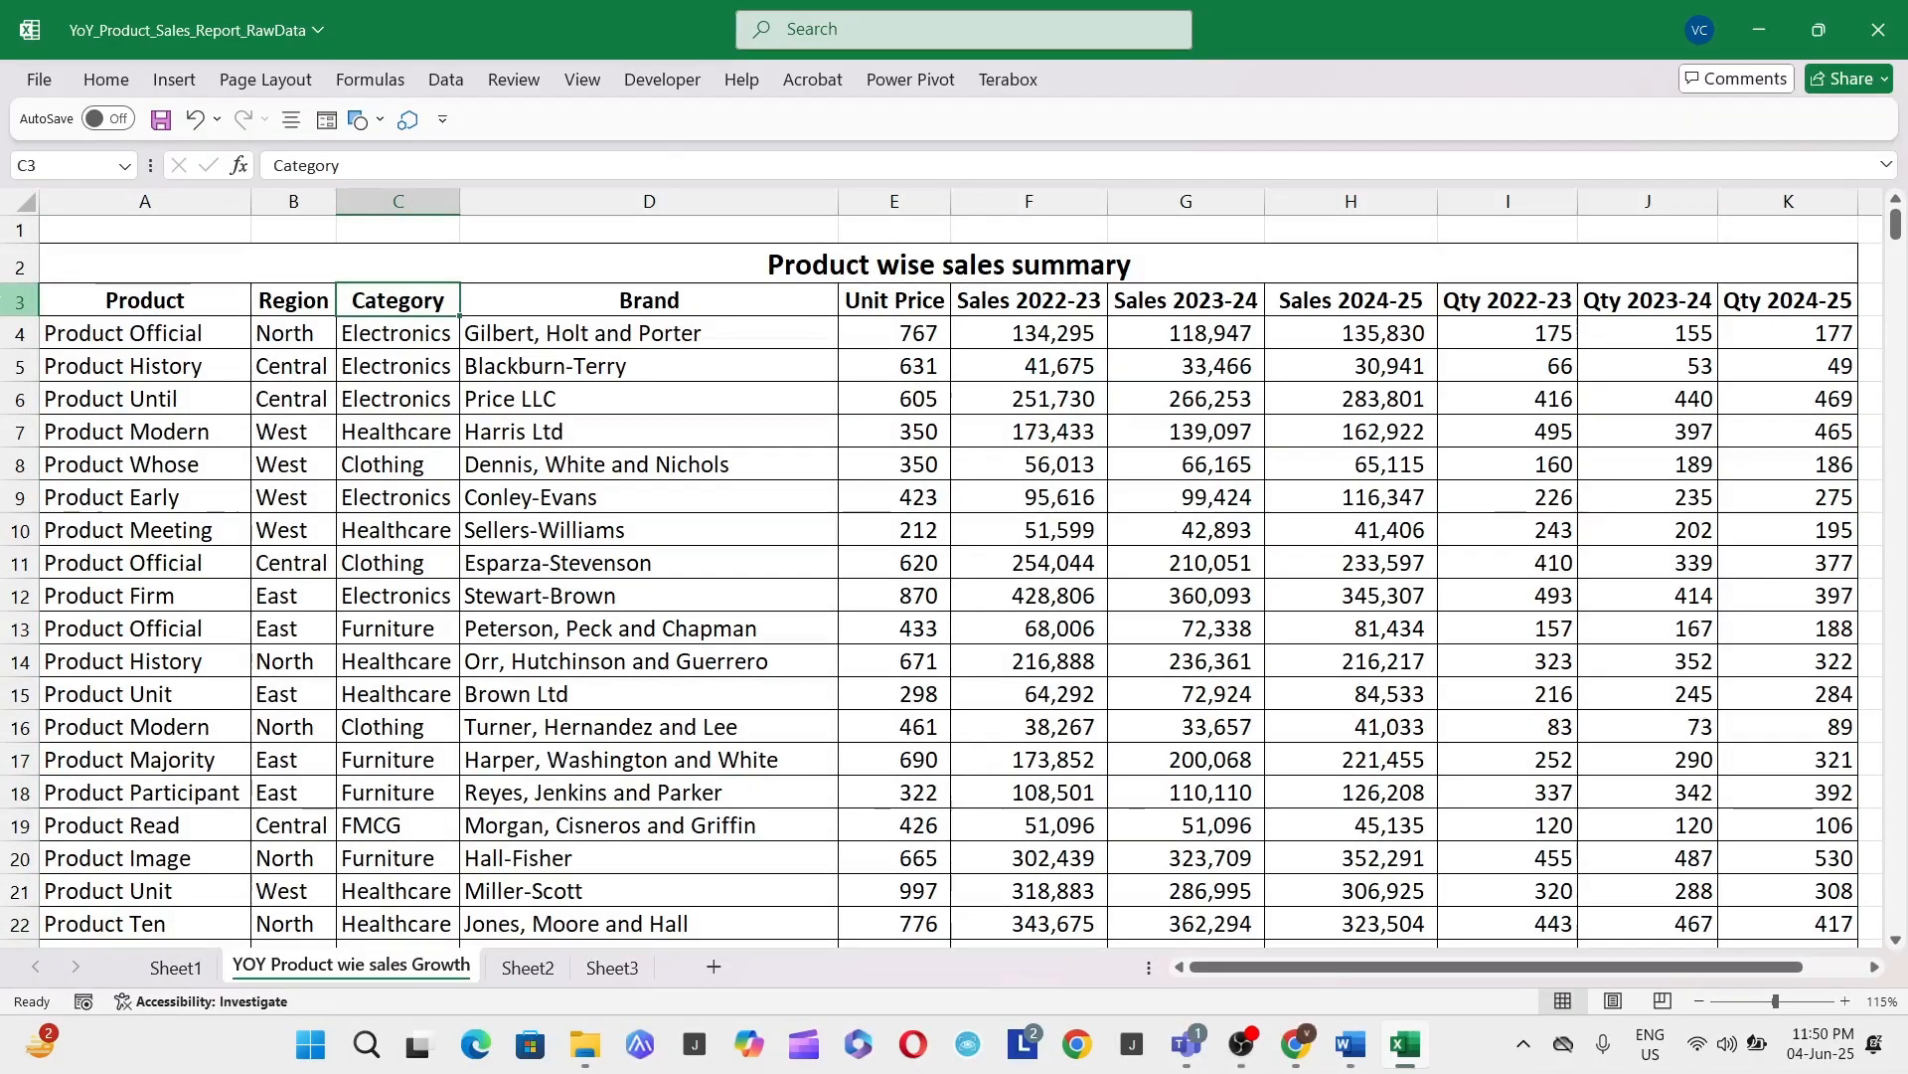
click(19, 300)
click(443, 85)
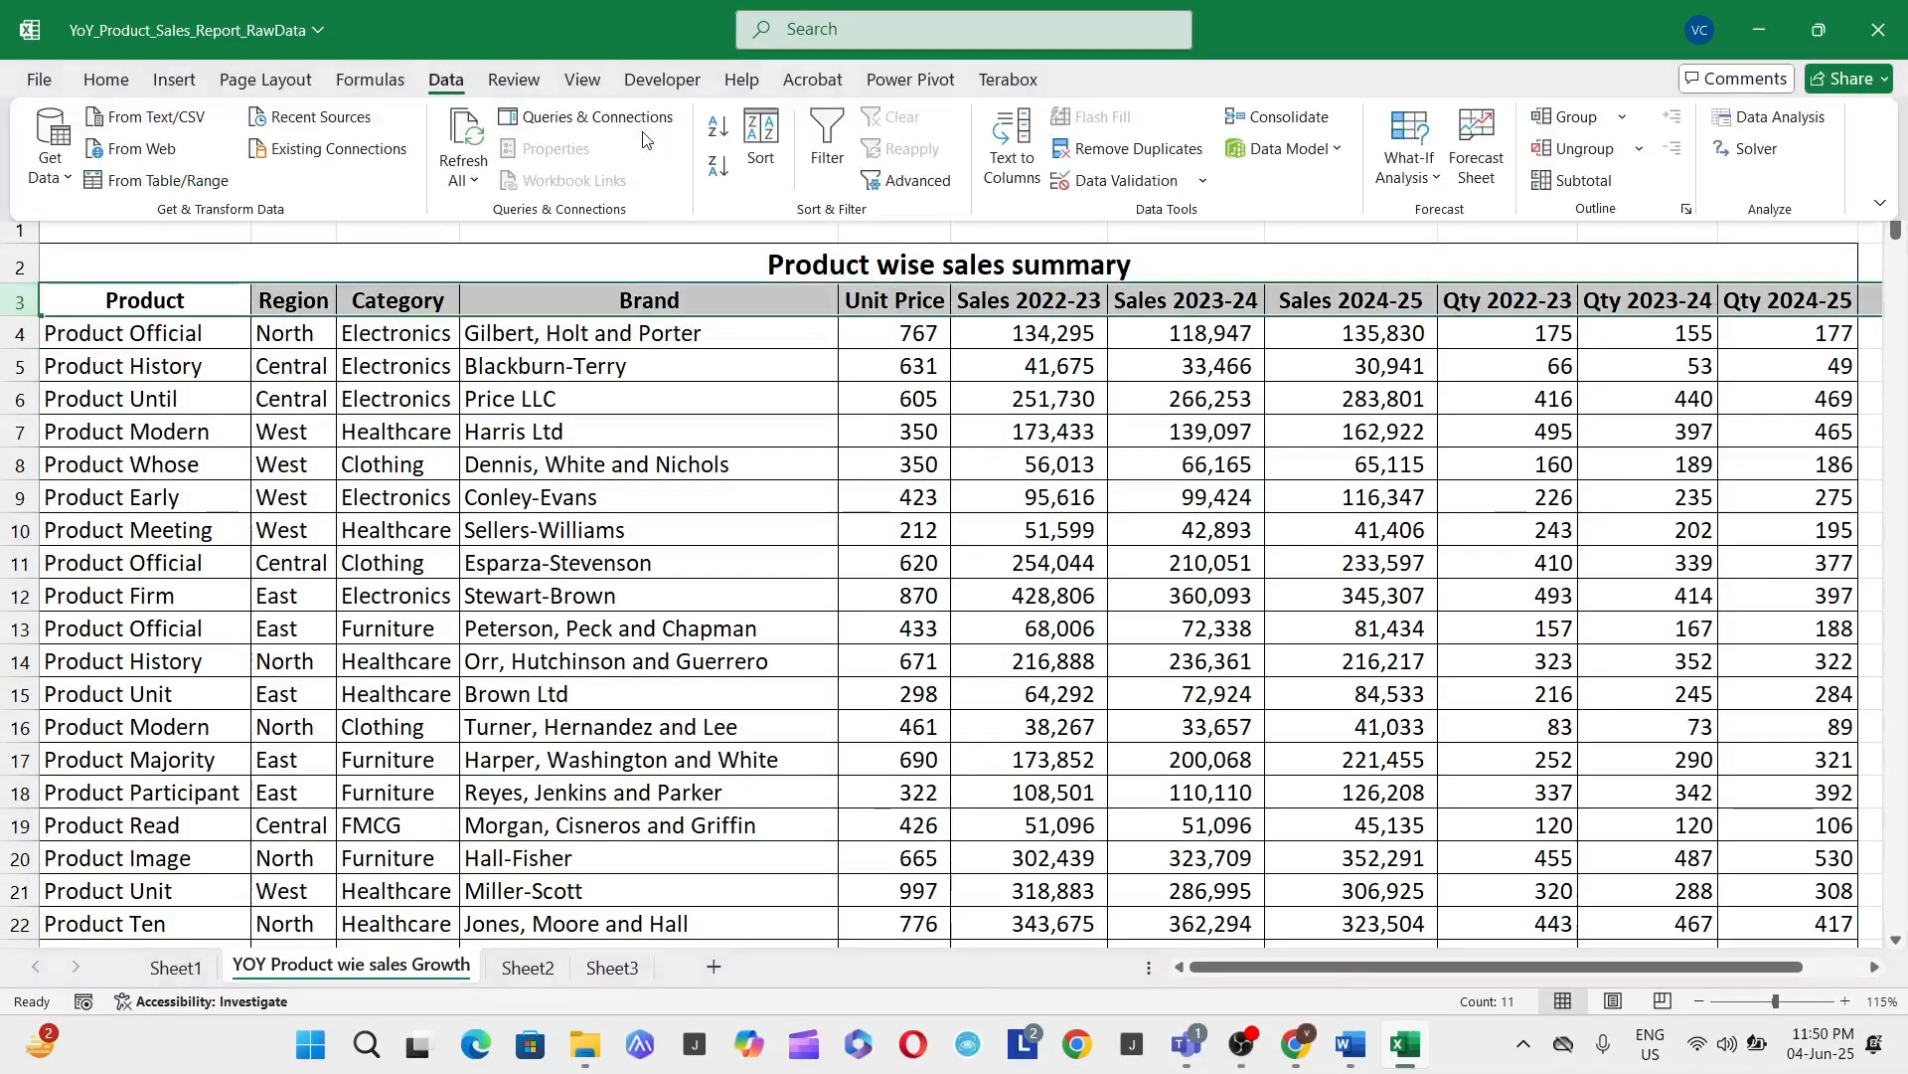
click(812, 159)
click(483, 368)
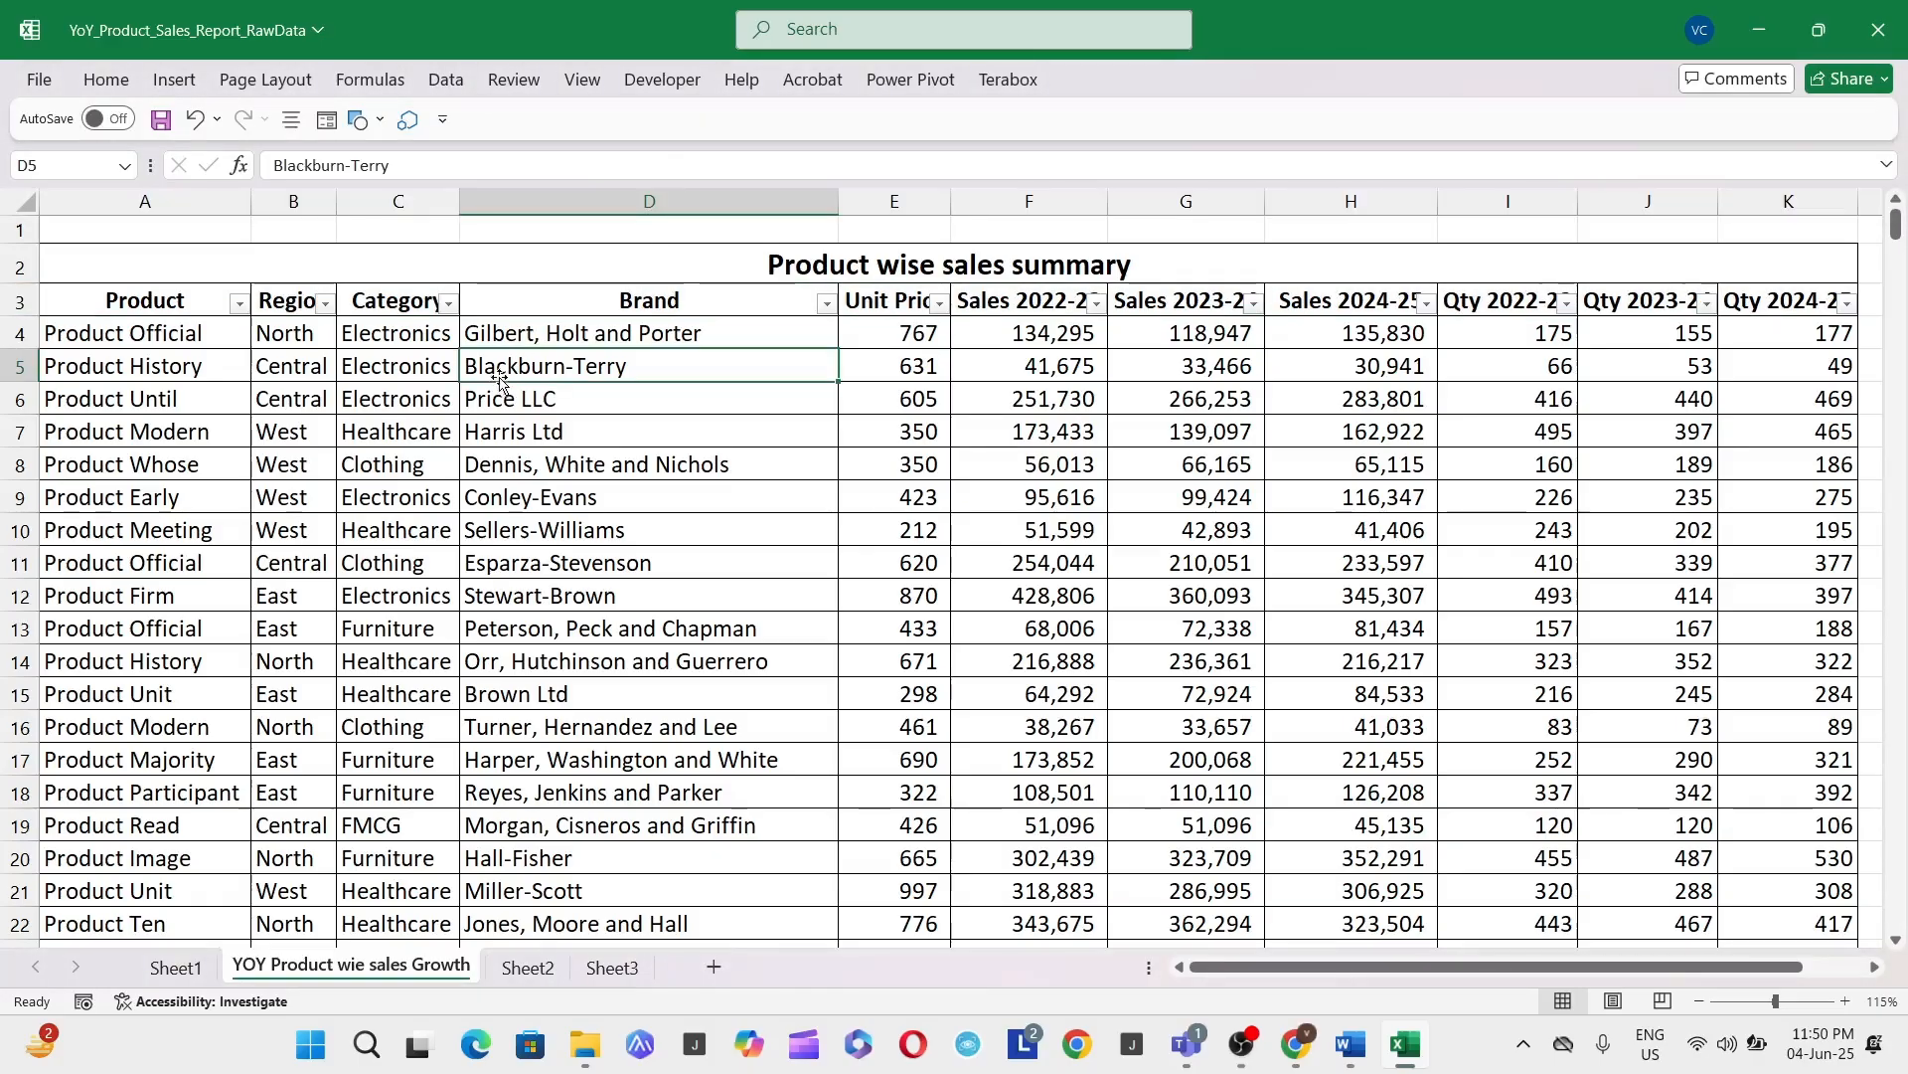
Step: Check which categories the Category column's filter list offers, leaving the filter unapplied
click(448, 288)
click(449, 304)
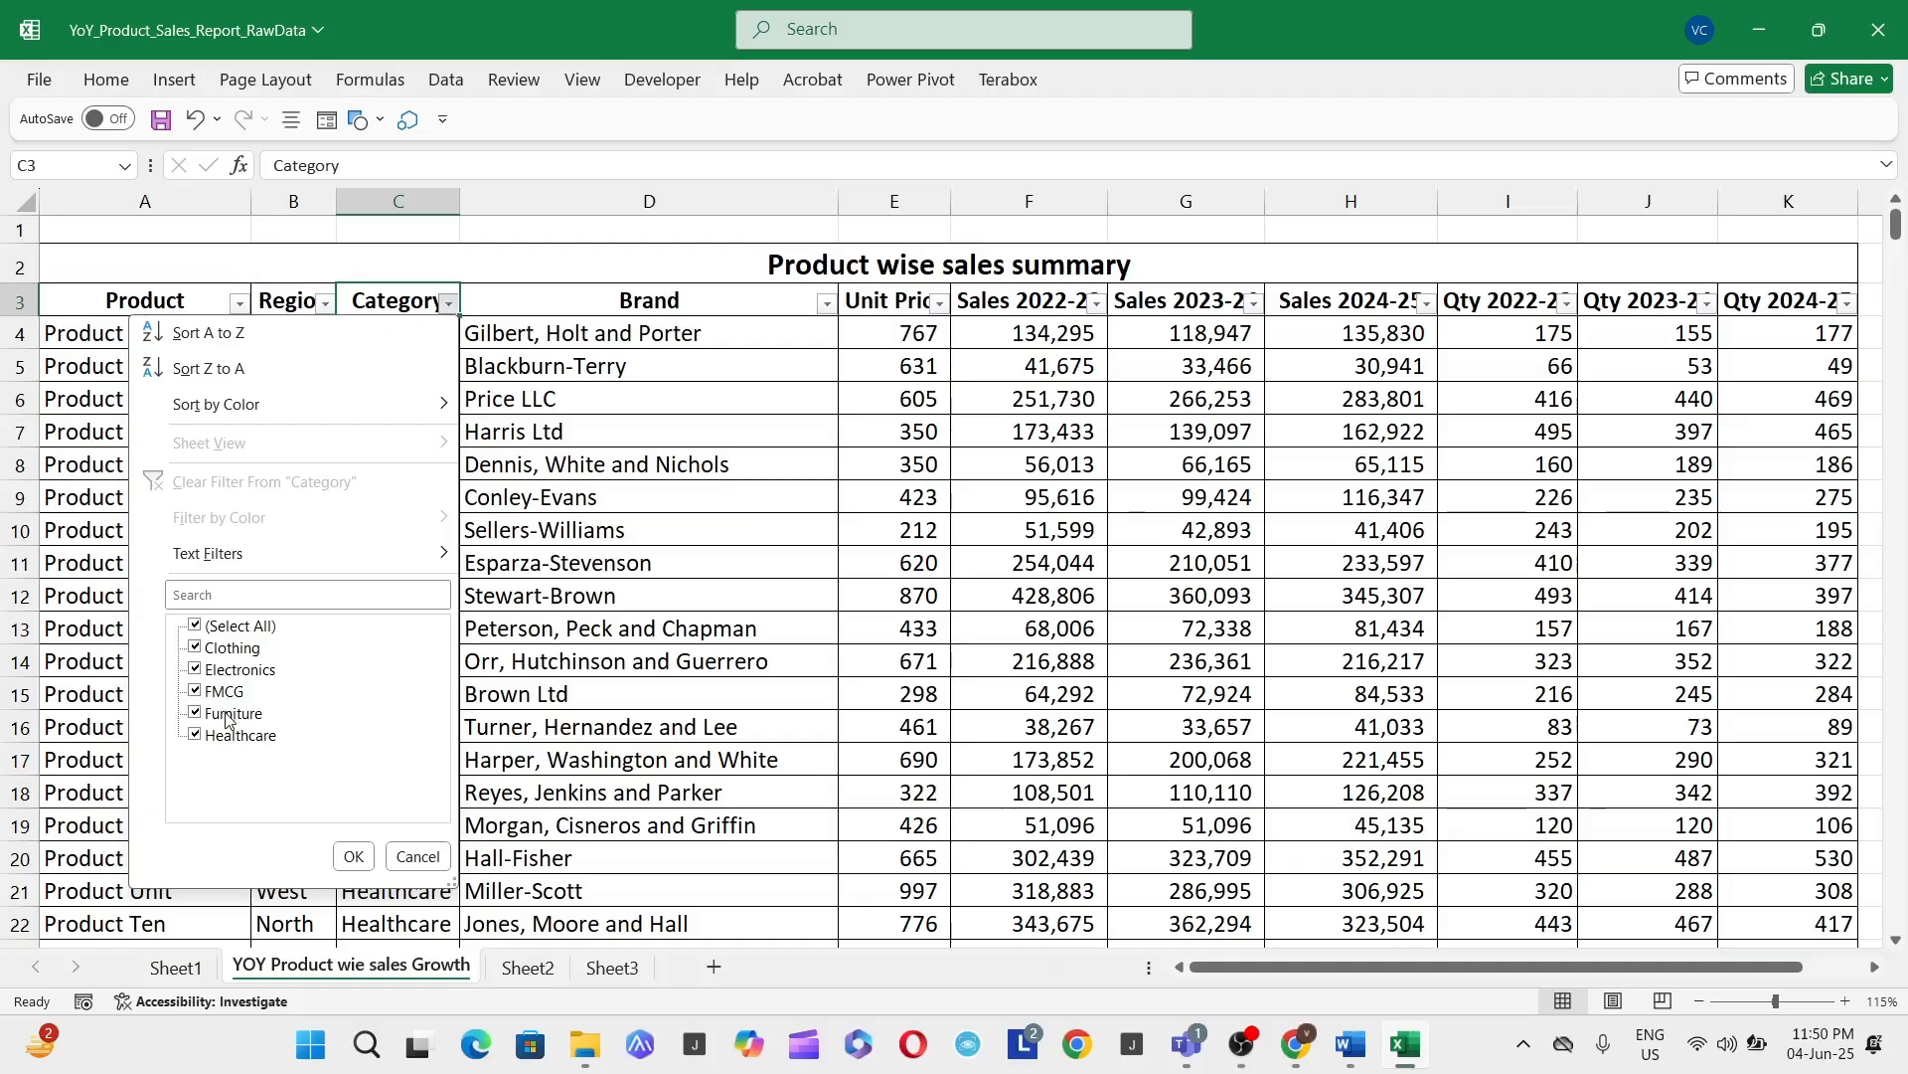
click(516, 712)
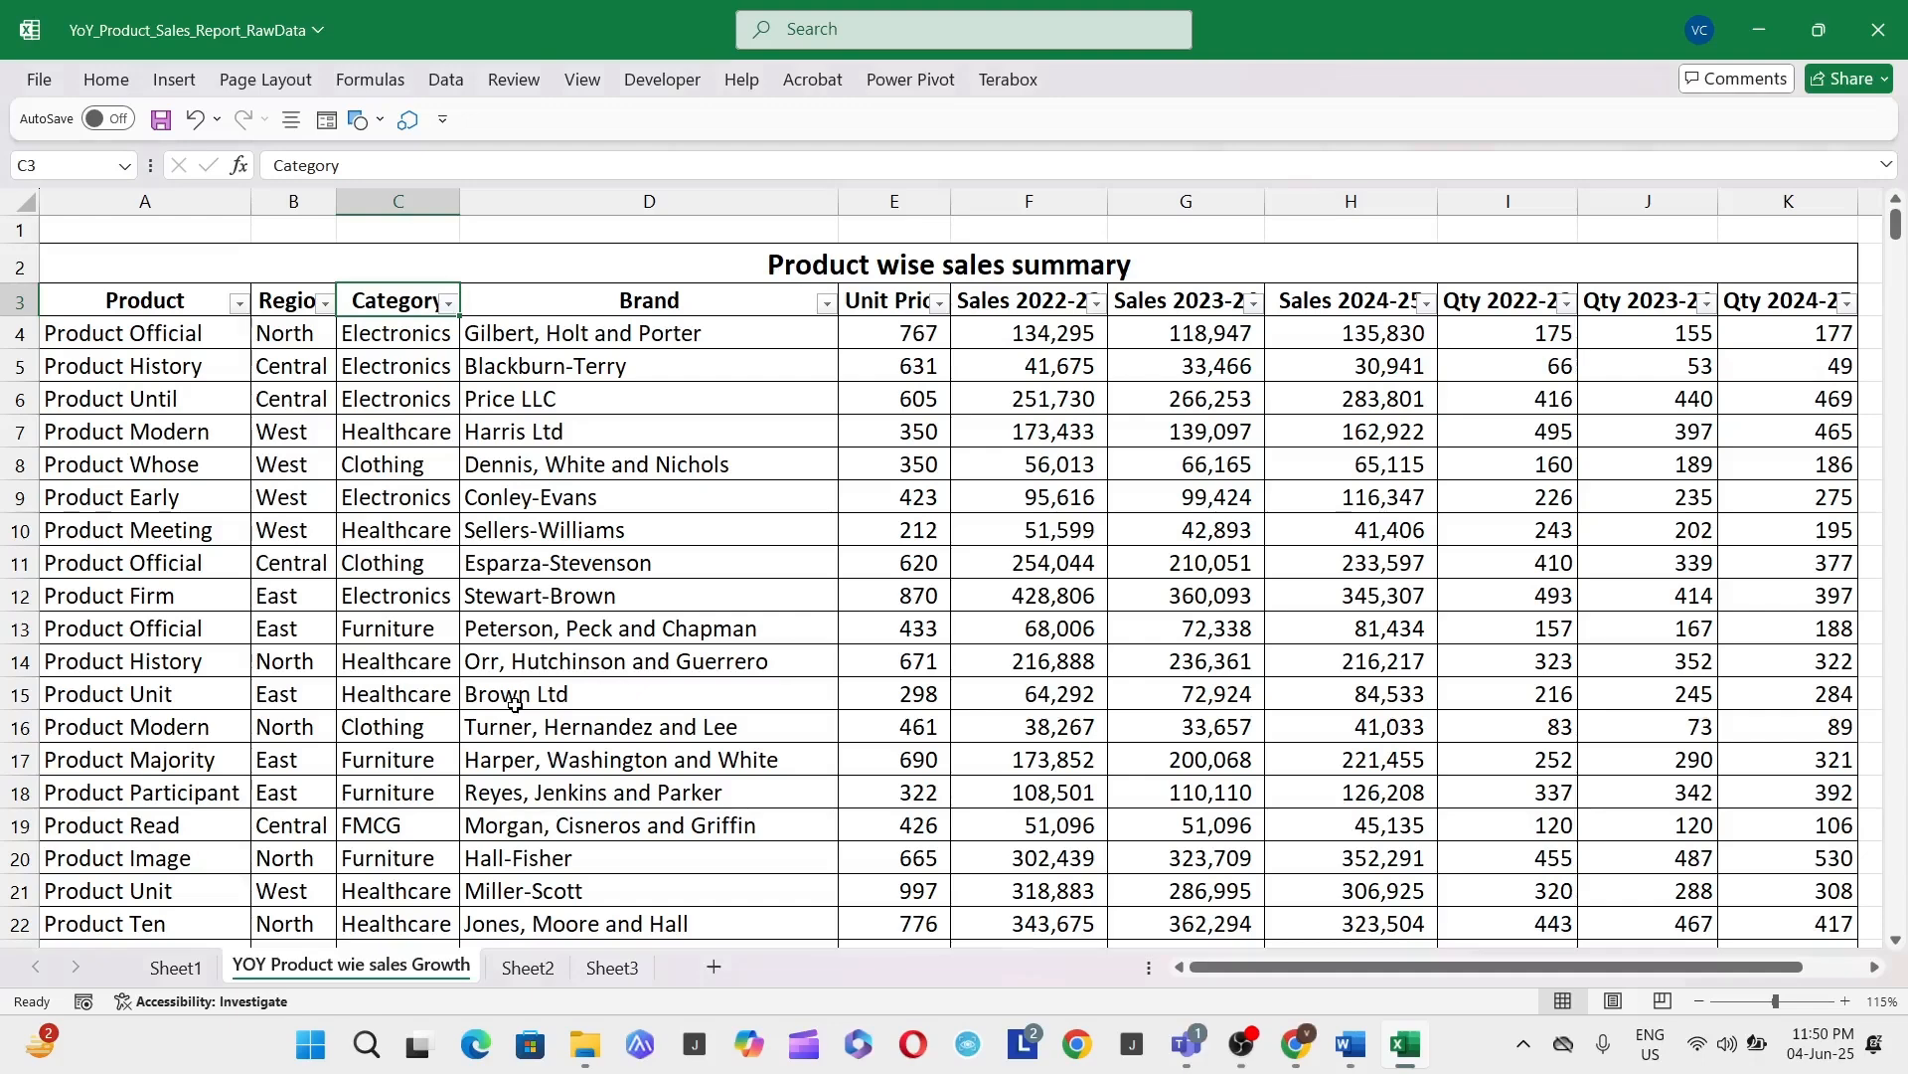
Step: On Sheet1, place Category in the PivotTable rows and Sales 2022-23, Sales 2023-24 and Sales 2024-25 in the values
click(175, 968)
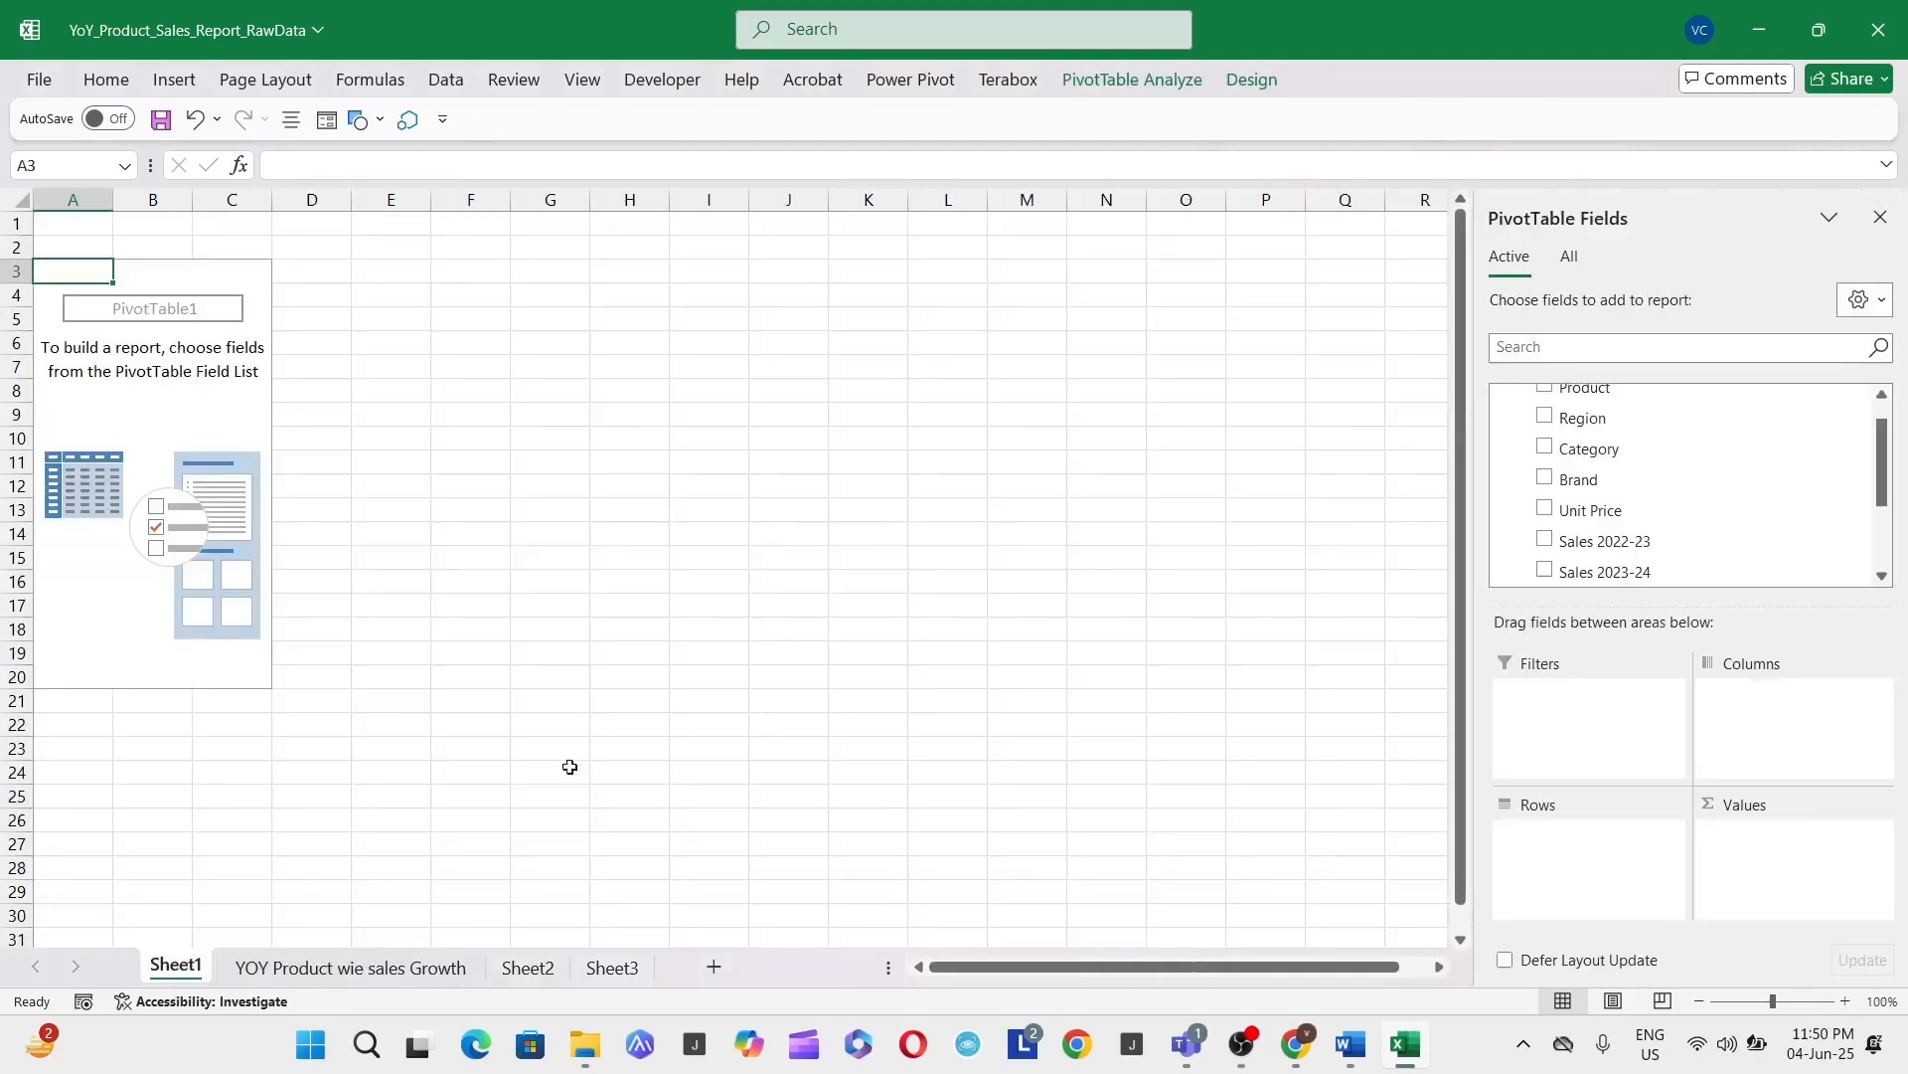
drag(1598, 447, 1582, 904)
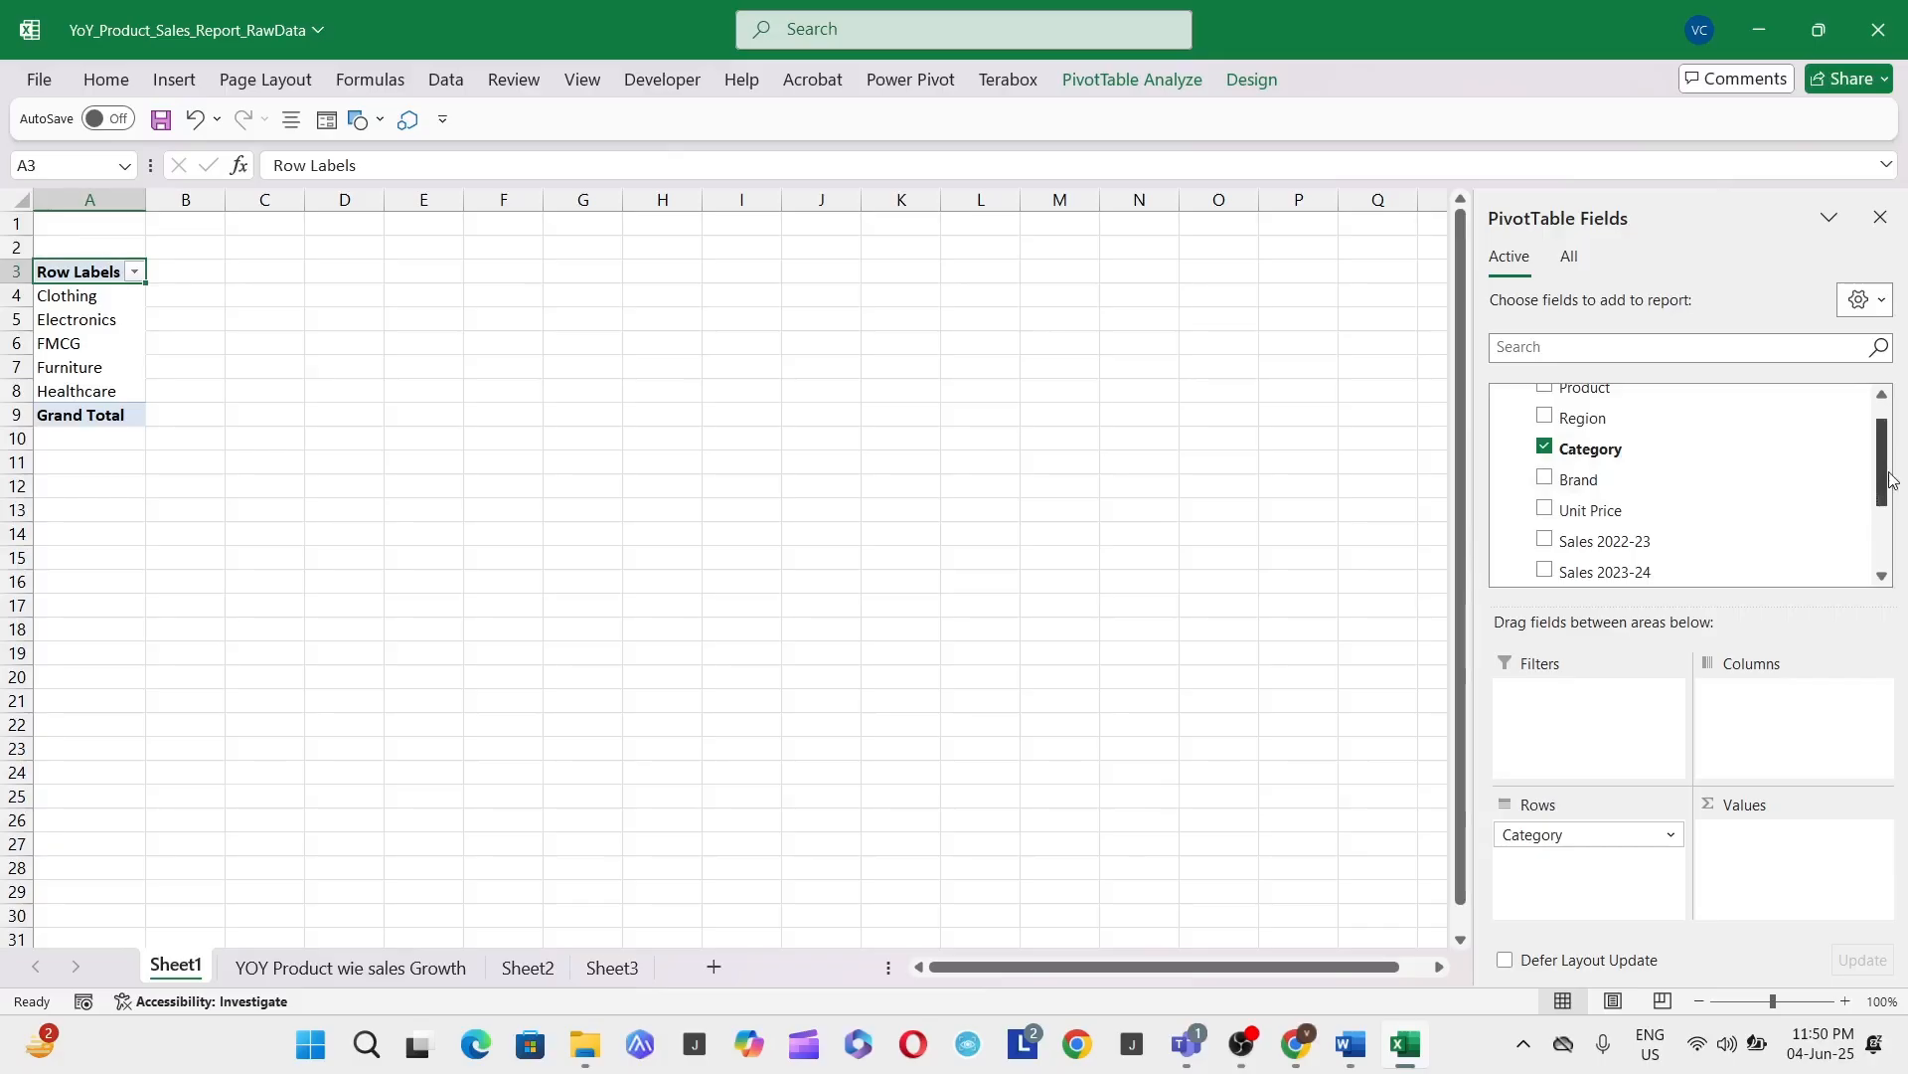
drag(1890, 469, 1889, 480)
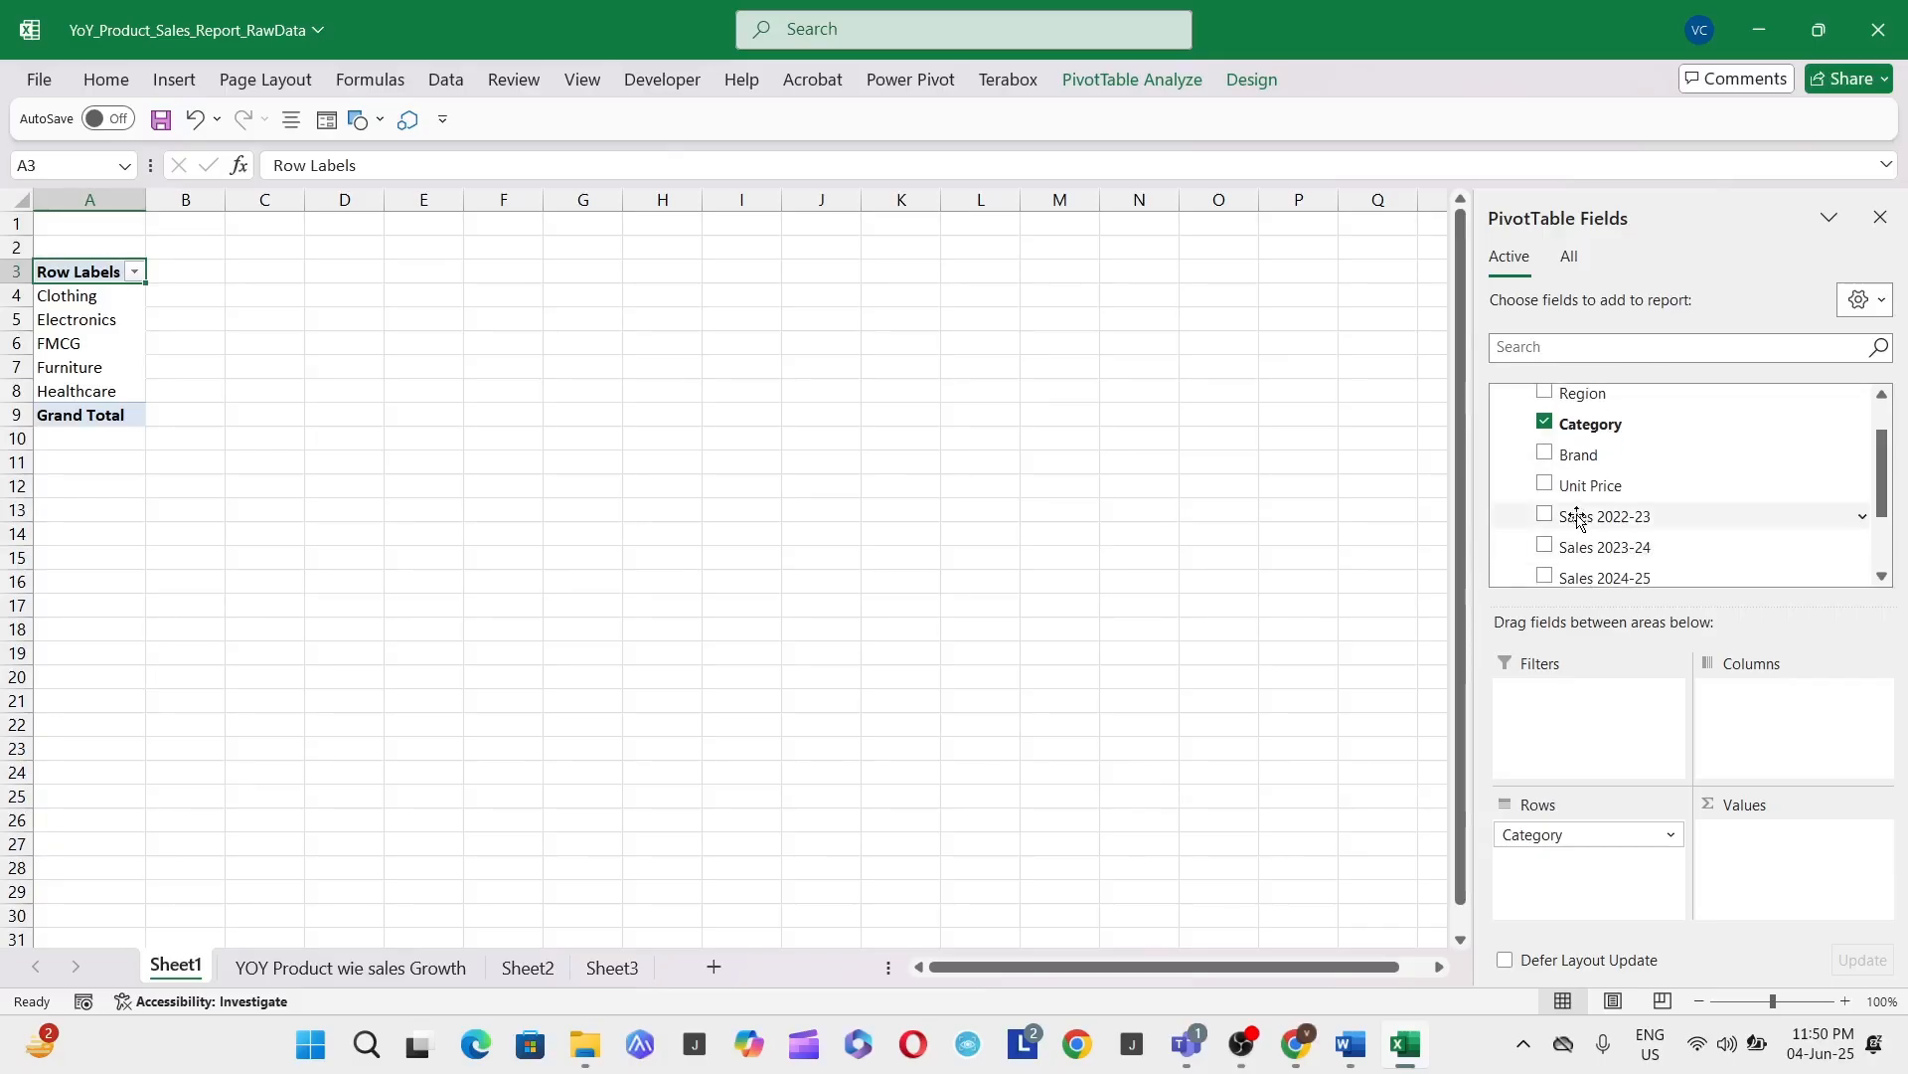
drag(1578, 518, 1815, 867)
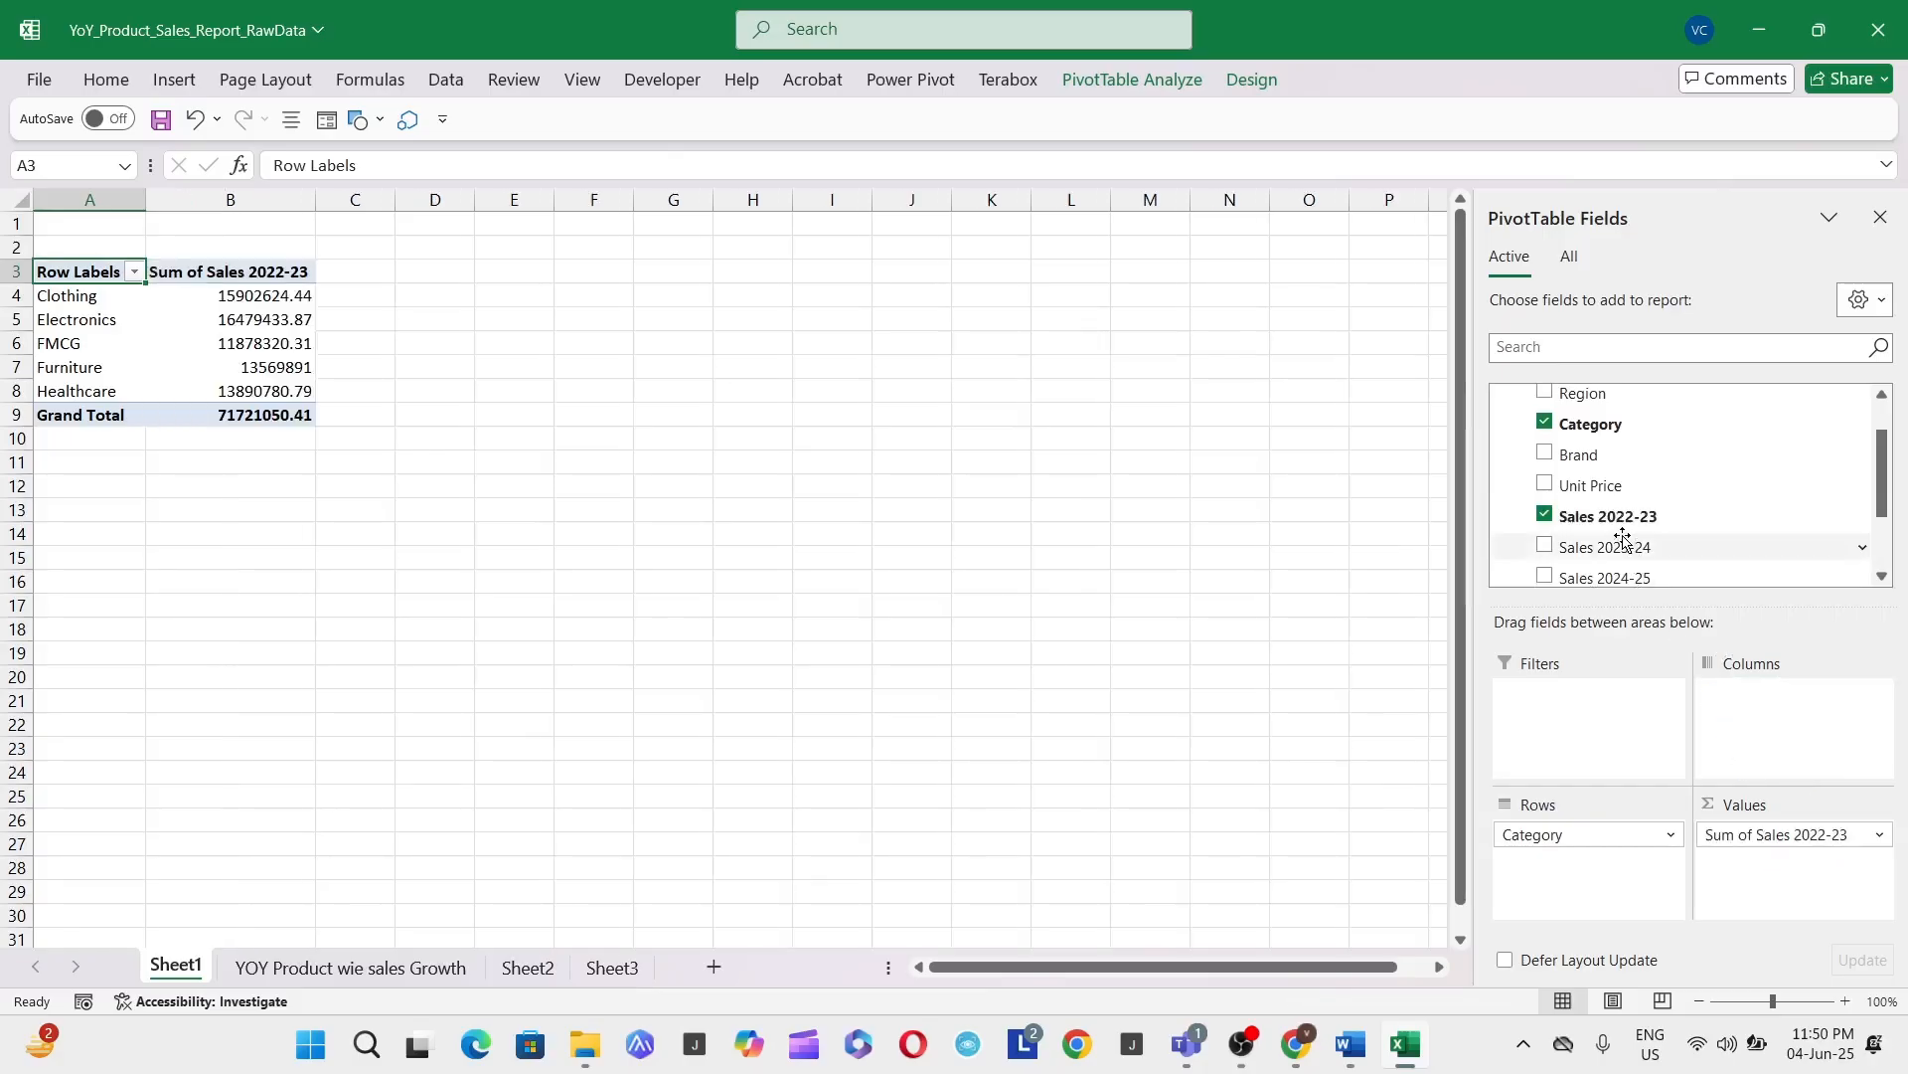
drag(1622, 548, 1775, 879)
drag(1603, 590, 1827, 919)
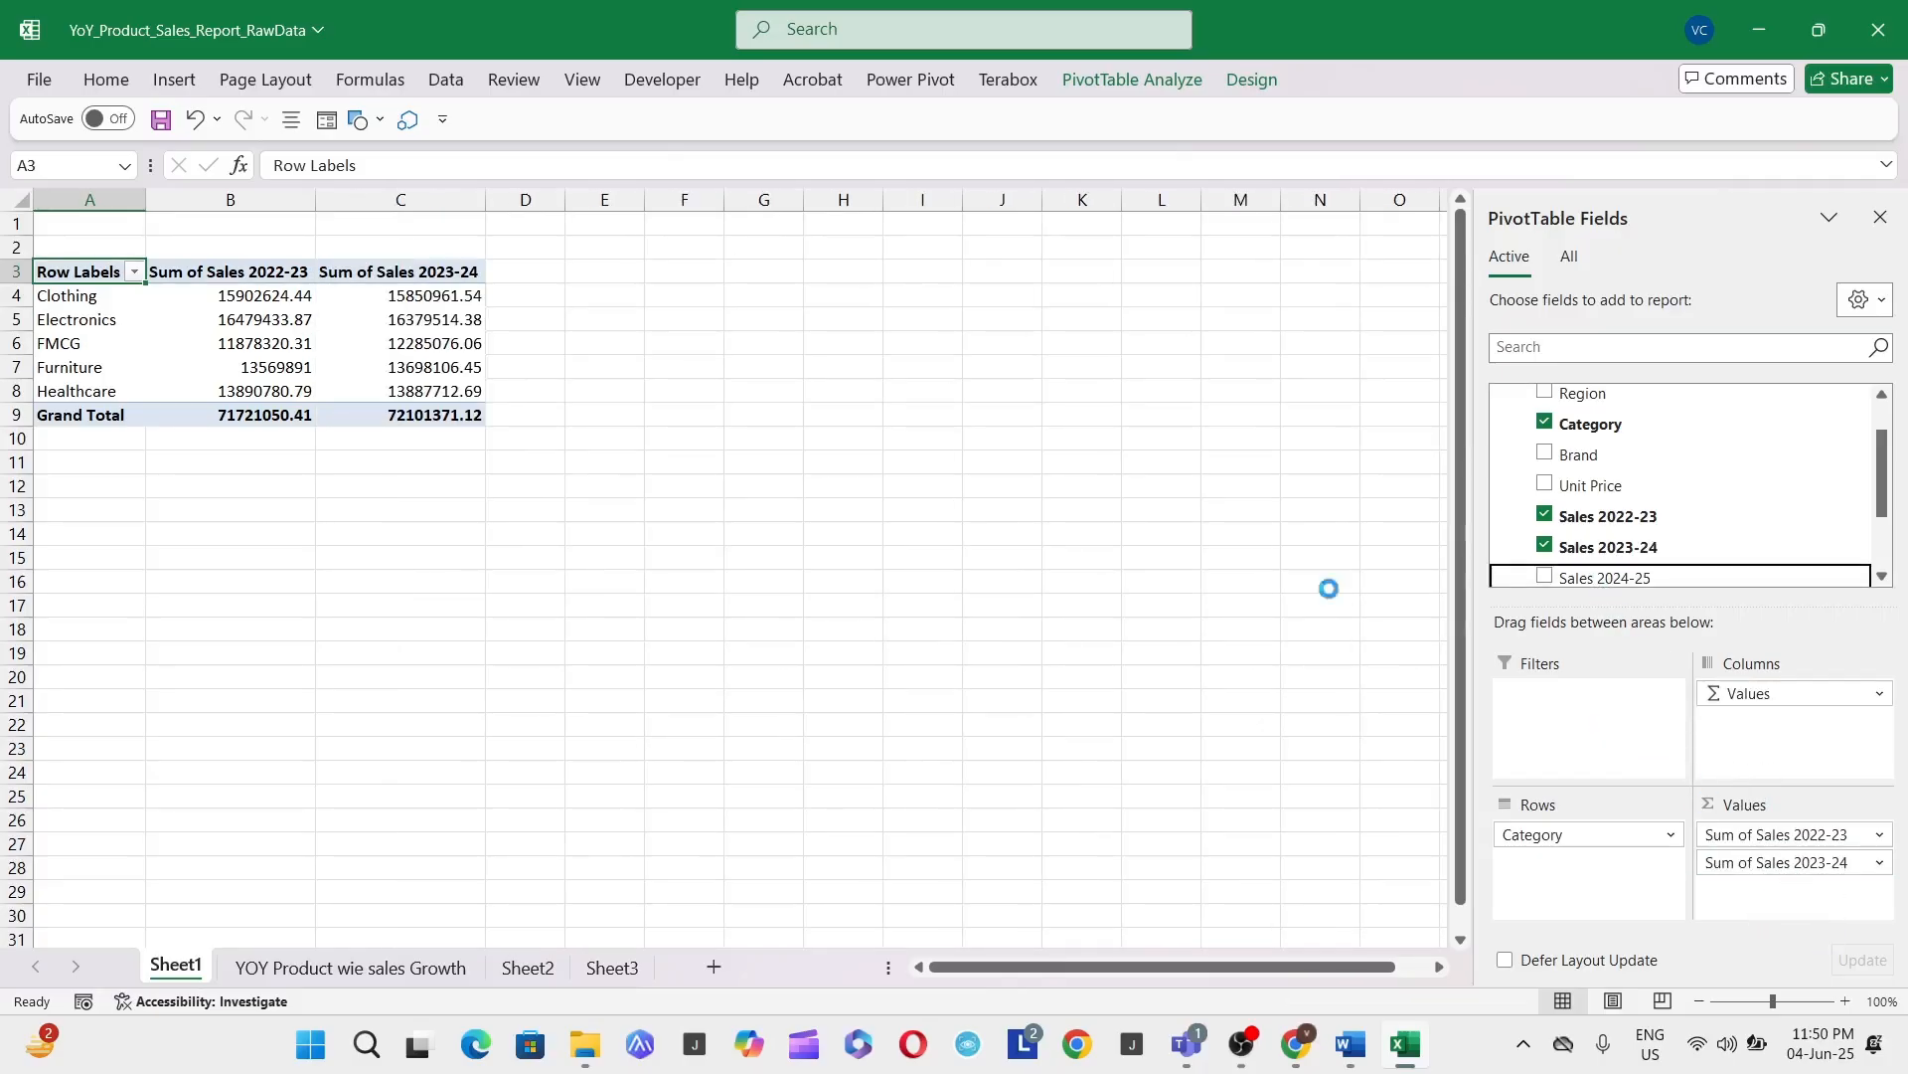
Step: Copy the whole PivotTable including the grand total and paste it as values at F3
scroll(137, 272, up, 2)
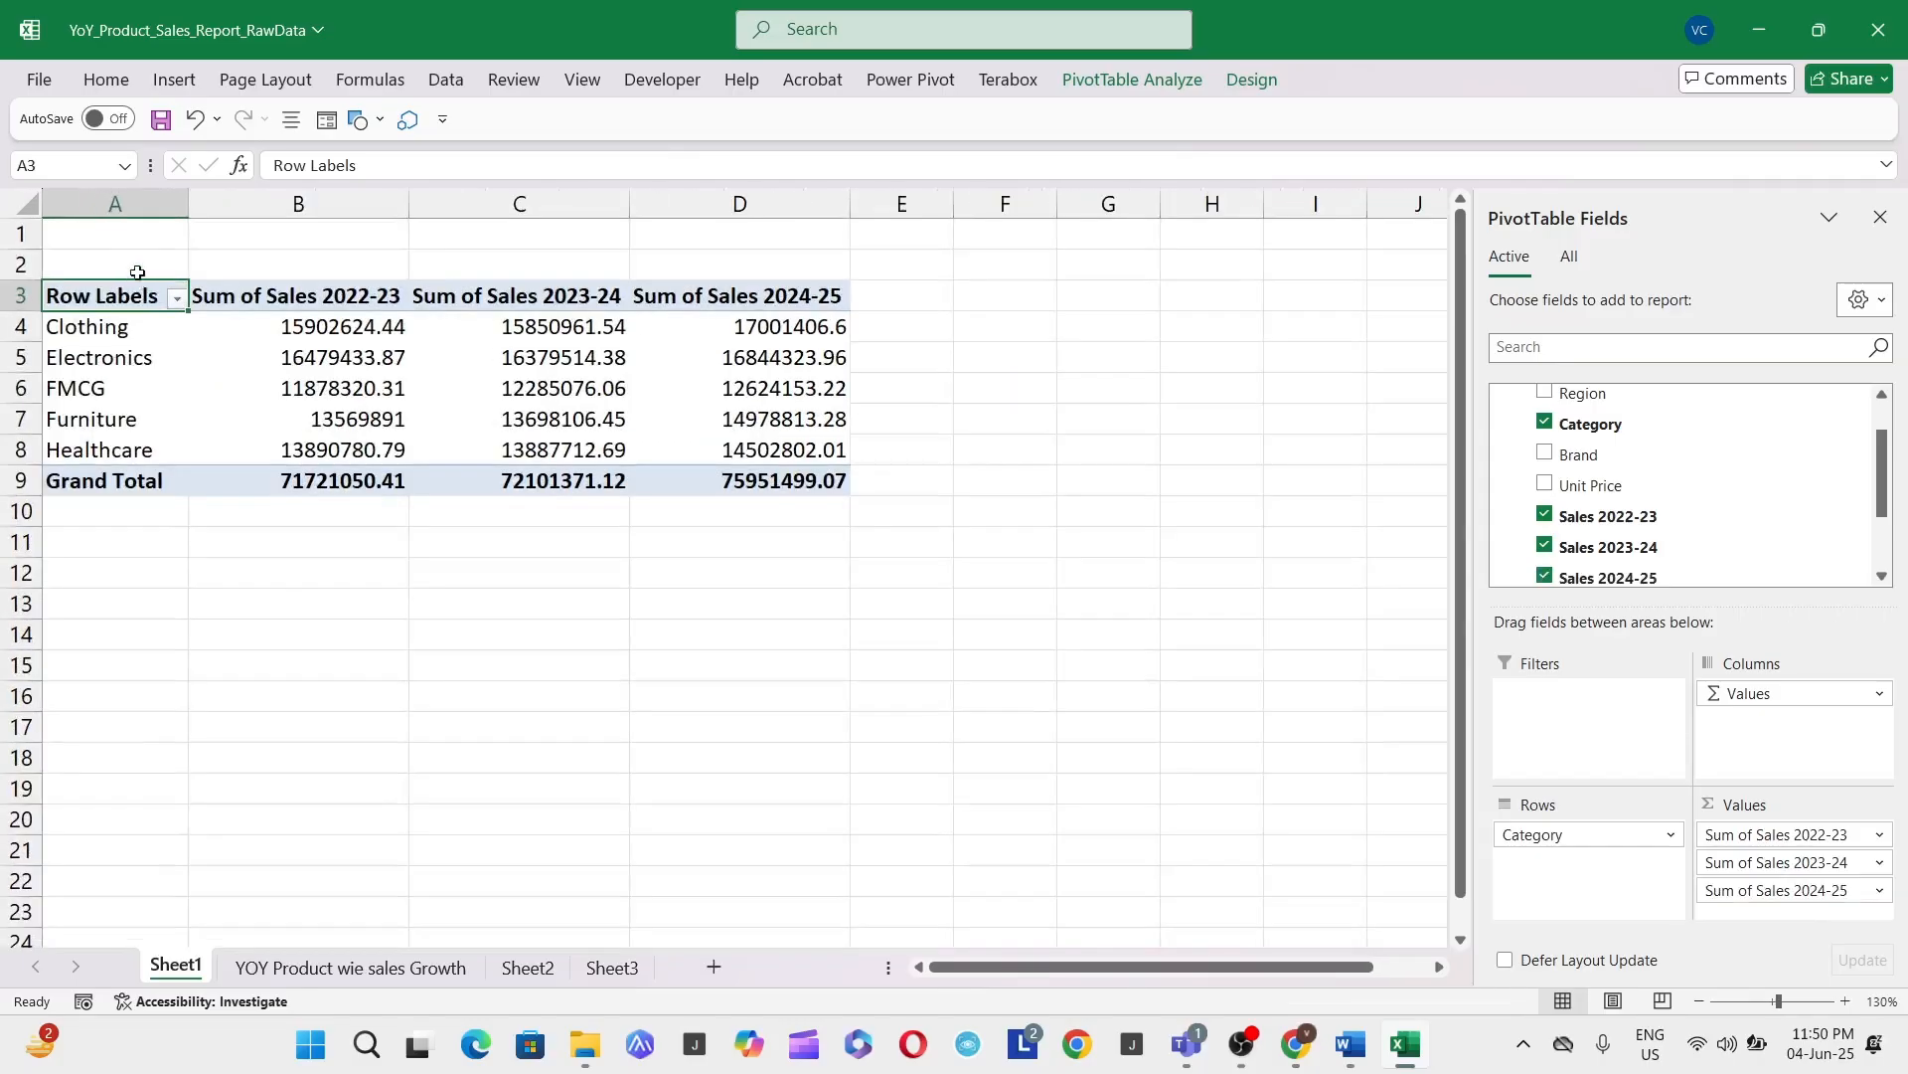
shift+click(766, 481)
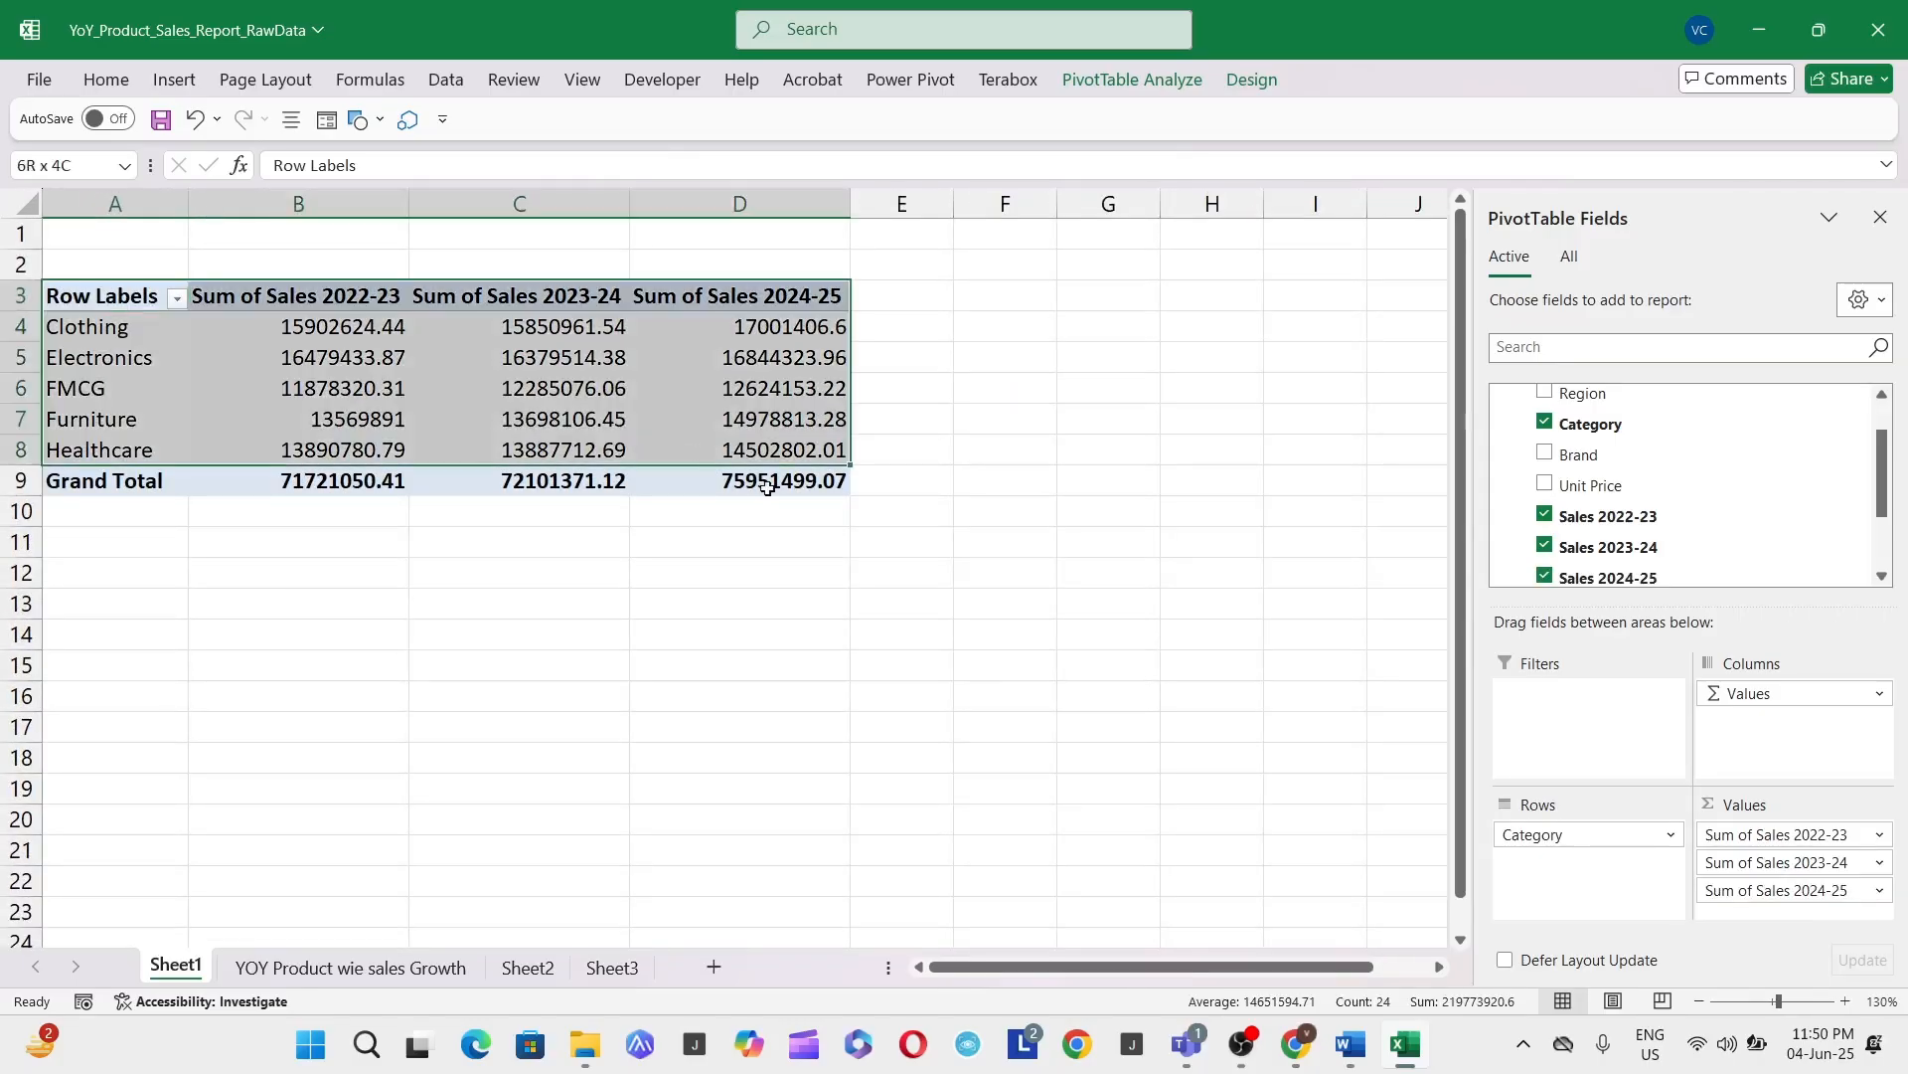
key(ctrl+c)
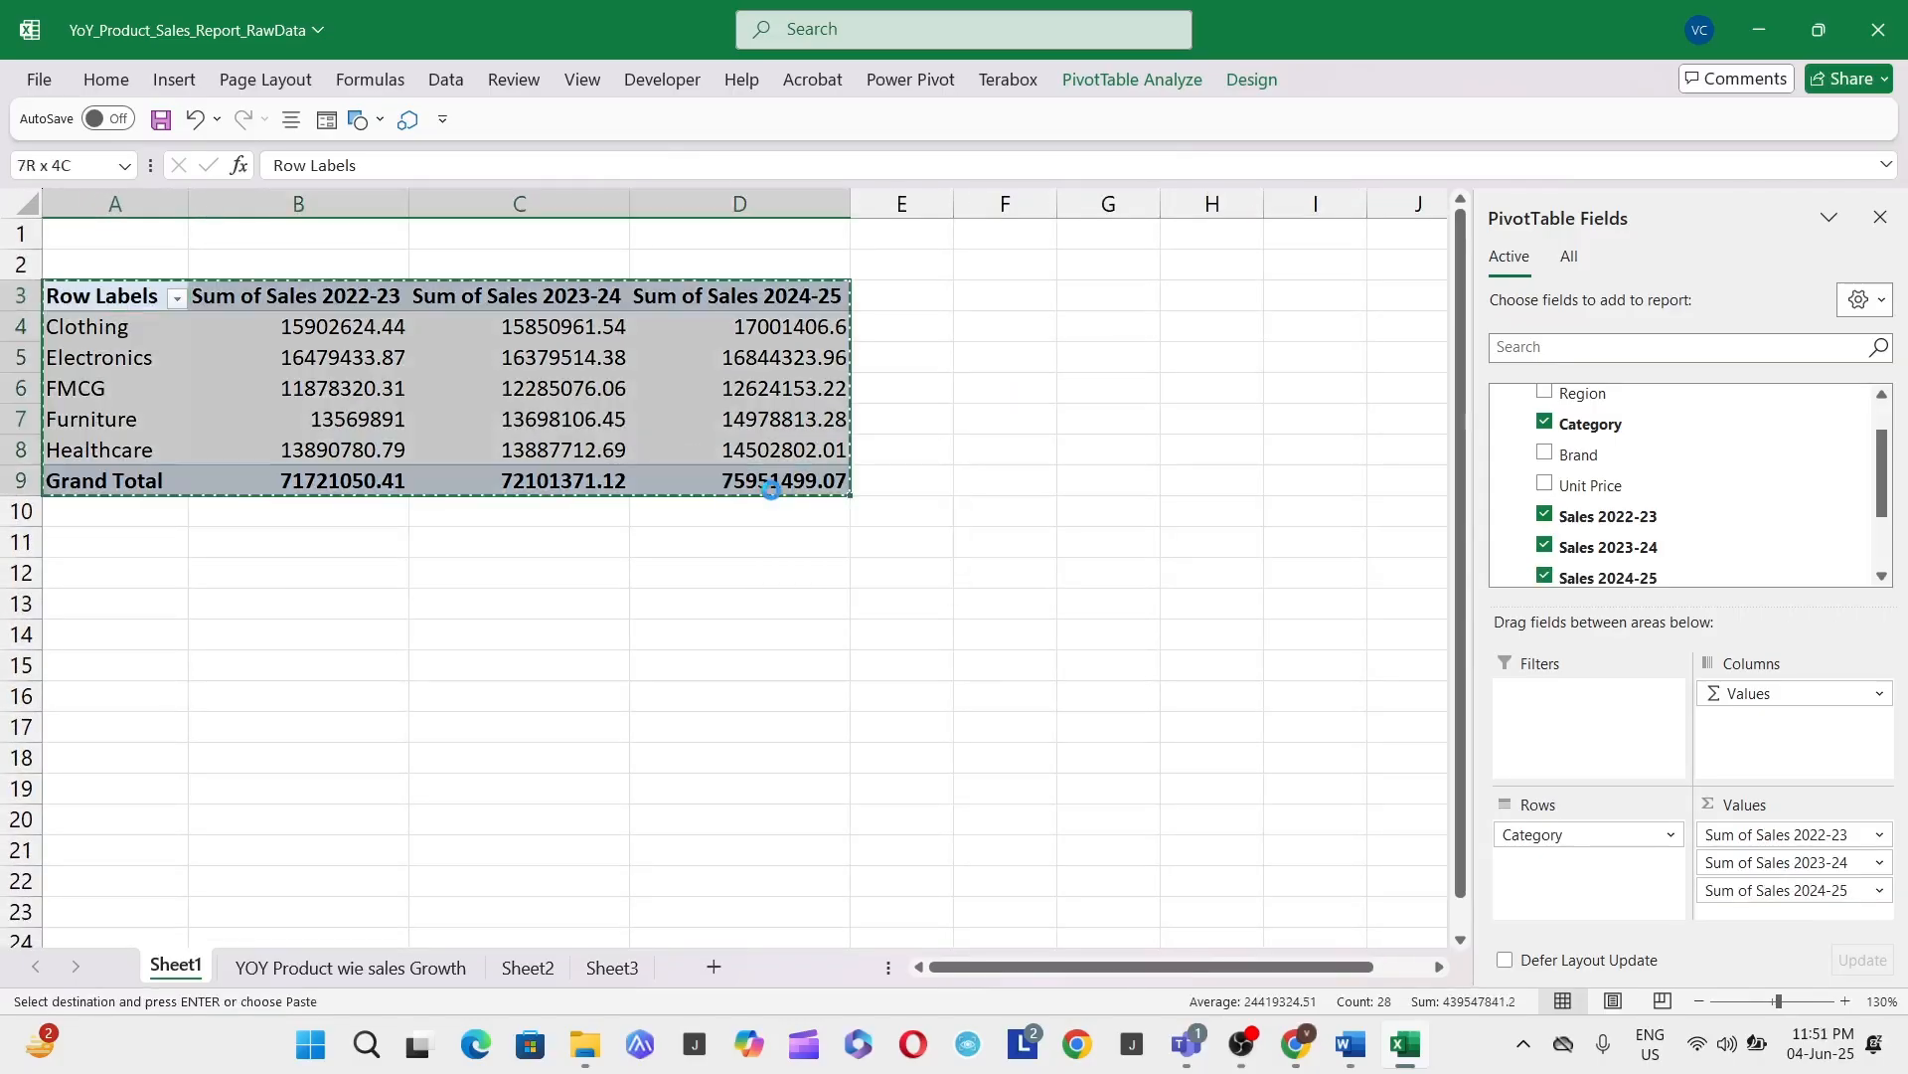
click(1045, 309)
key(ctrl+alt+v)
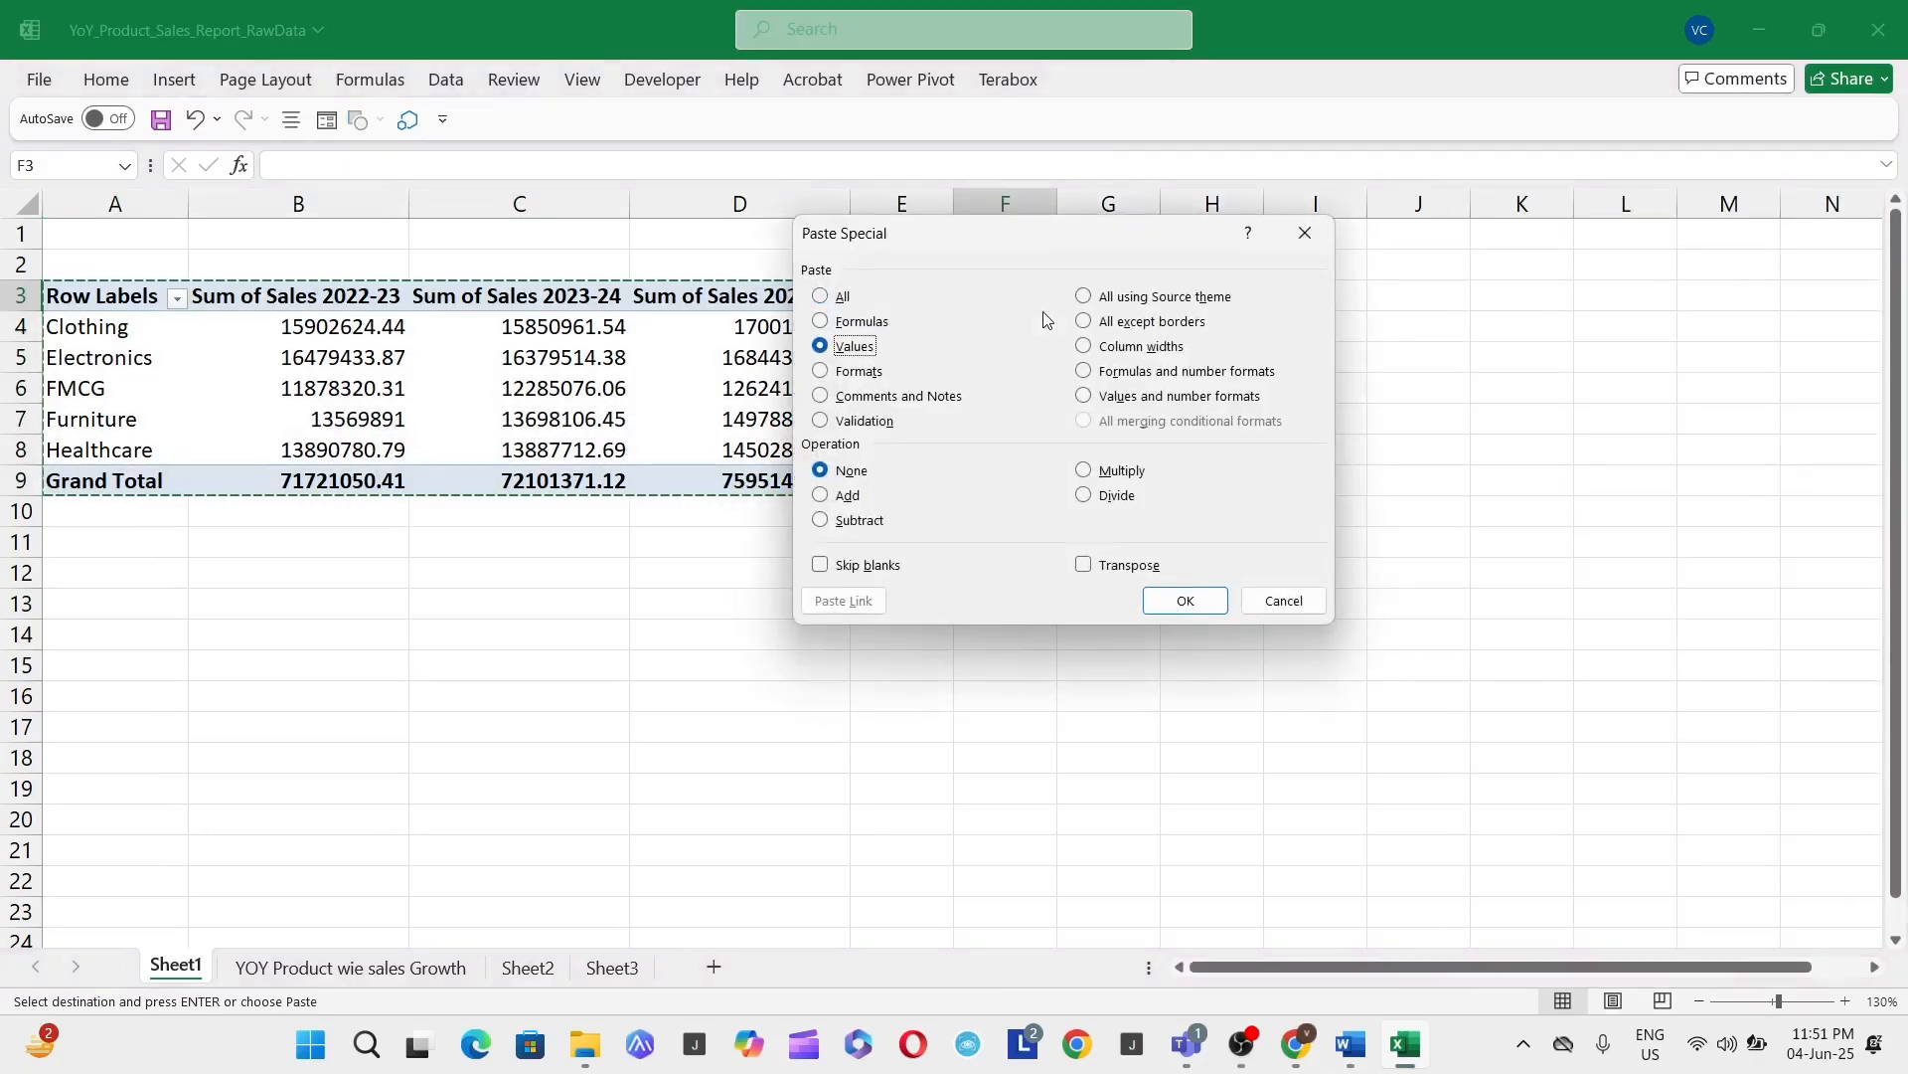
key(Return)
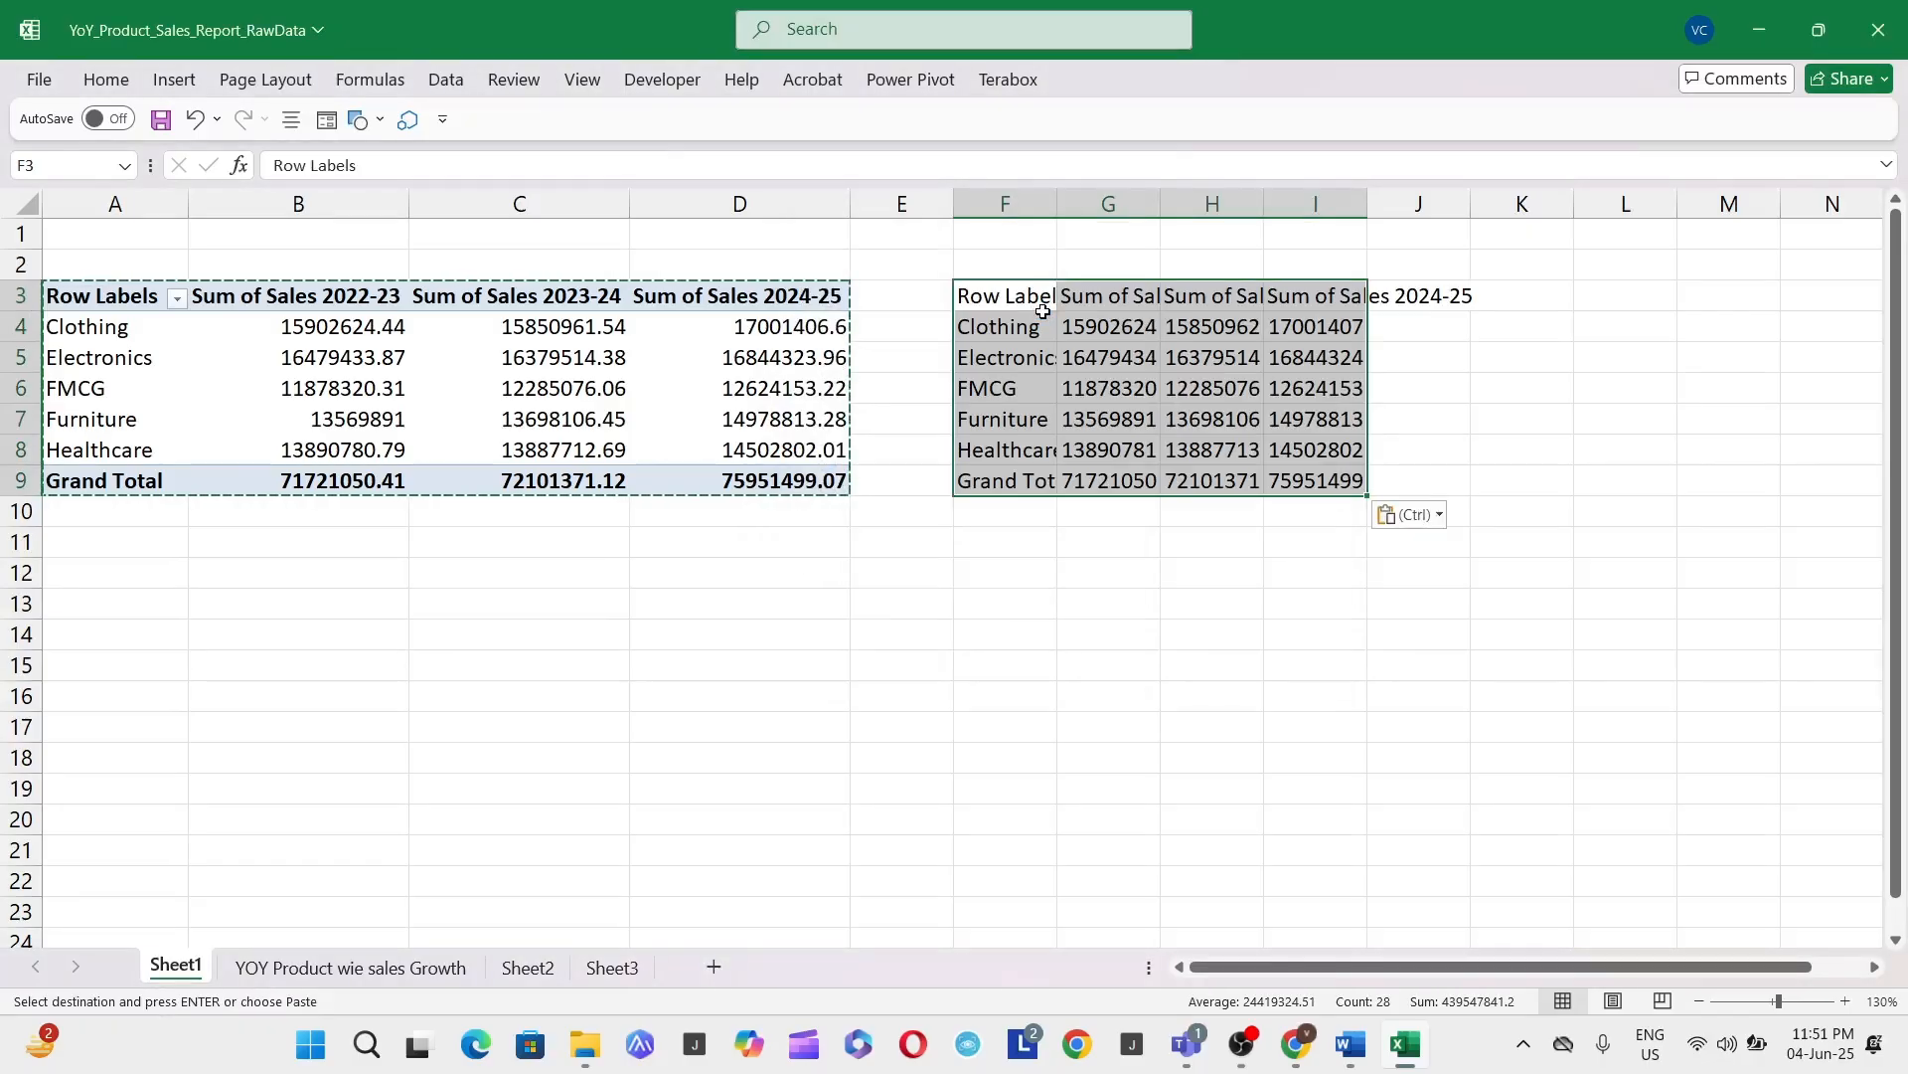
Step: Autofit the widths of the pasted columns F through I to their contents
key(alt+o)
key(c)
key(a)
Step: Delete columns A through D containing the original PivotTable, keeping only the pasted values table
key(ctrl+Left)
key(ctrl+Left)
key(ctrl+shift+Right)
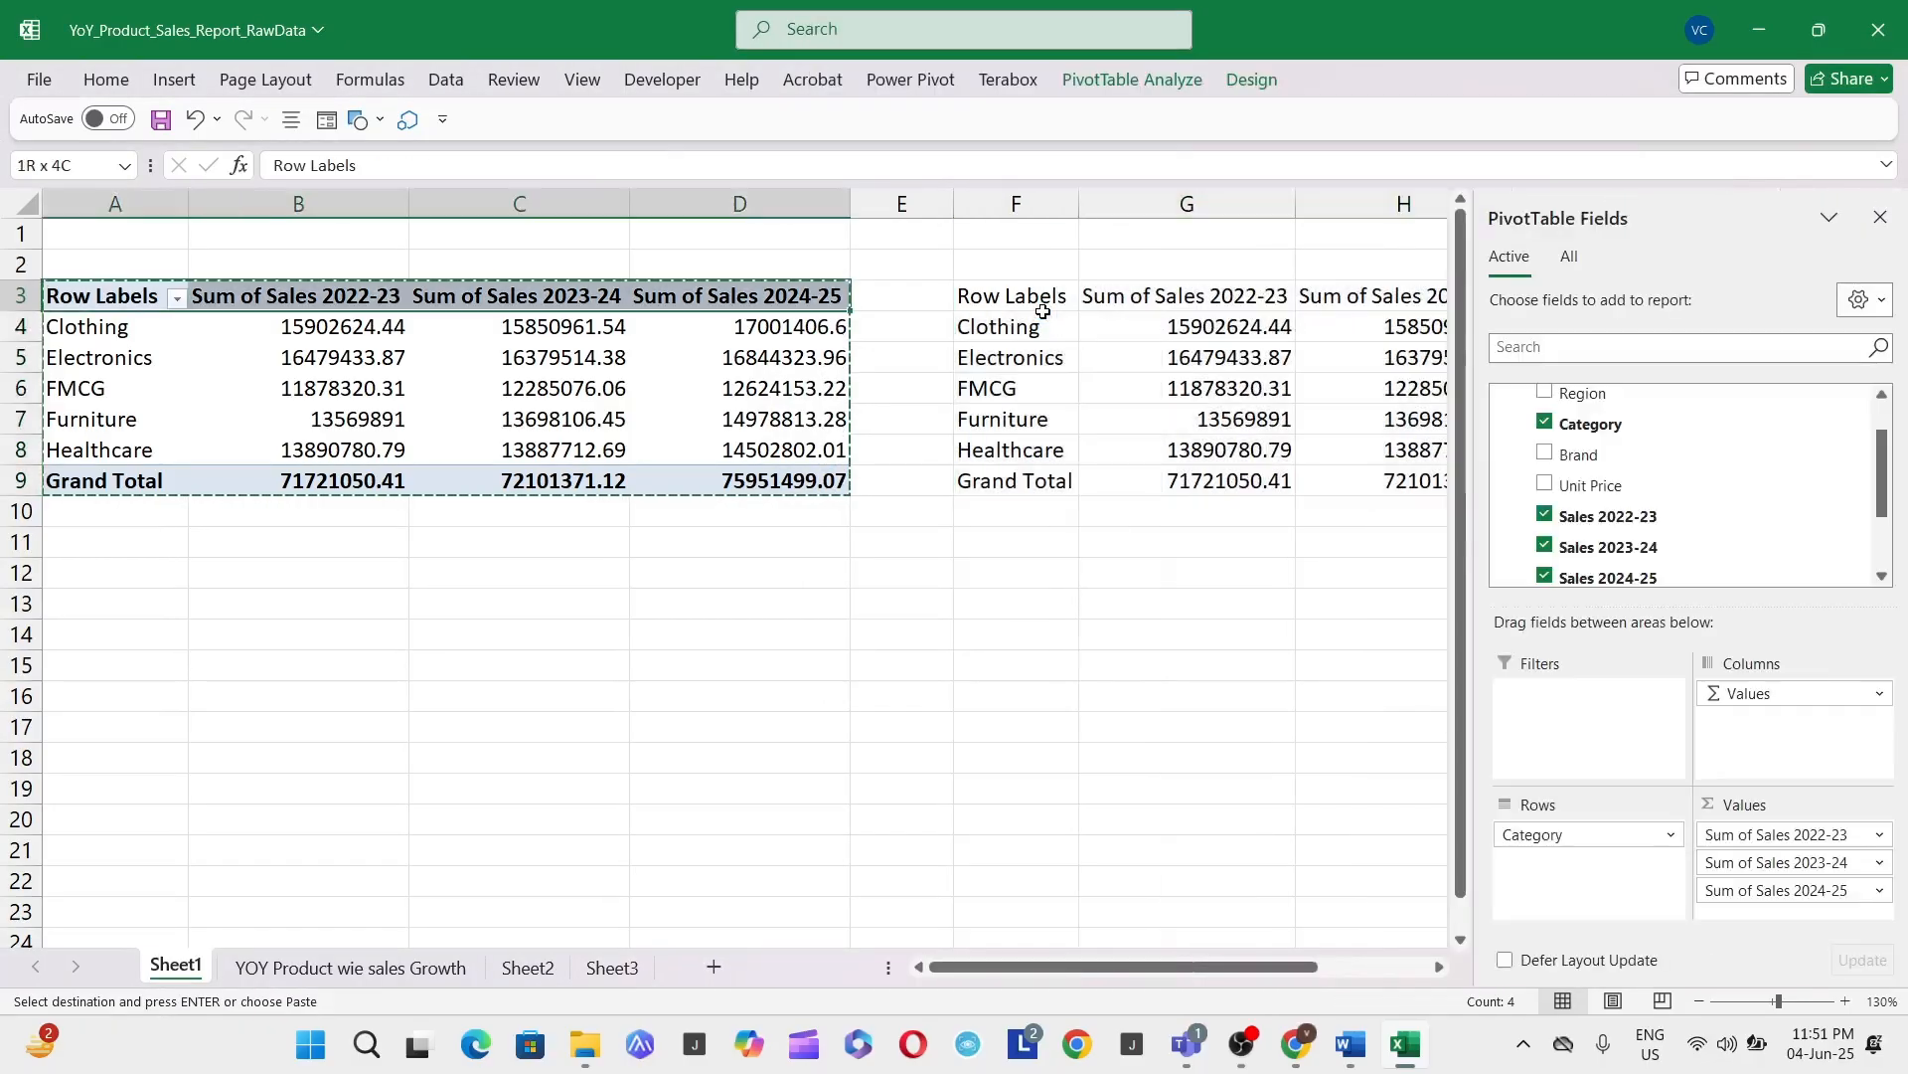
key(ctrl+shift+Down)
key(ctrl+Right)
key(ctrl+Right)
key(ctrl+Left)
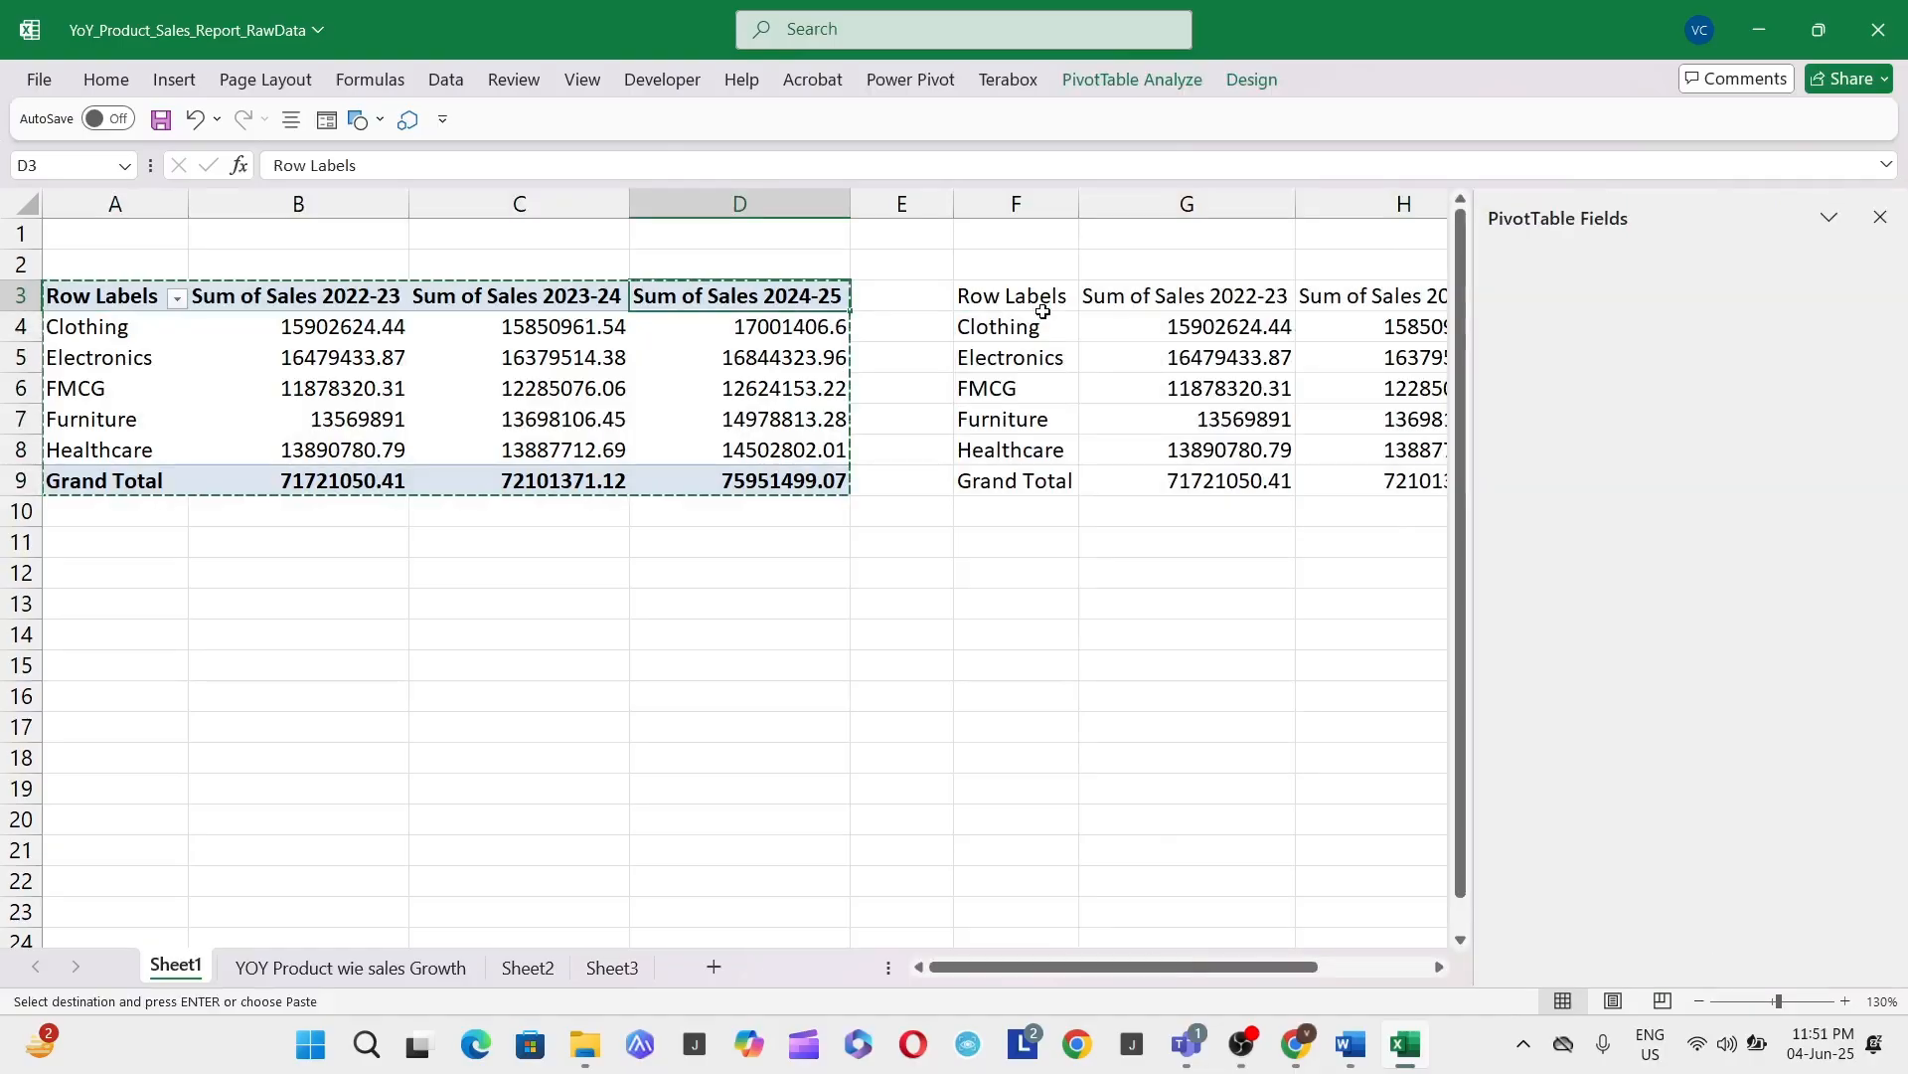
key(ctrl+Left)
key(ctrl+space)
key(shift+Right)
key(shift+Right)
key(shift+Right)
key(shift+Right)
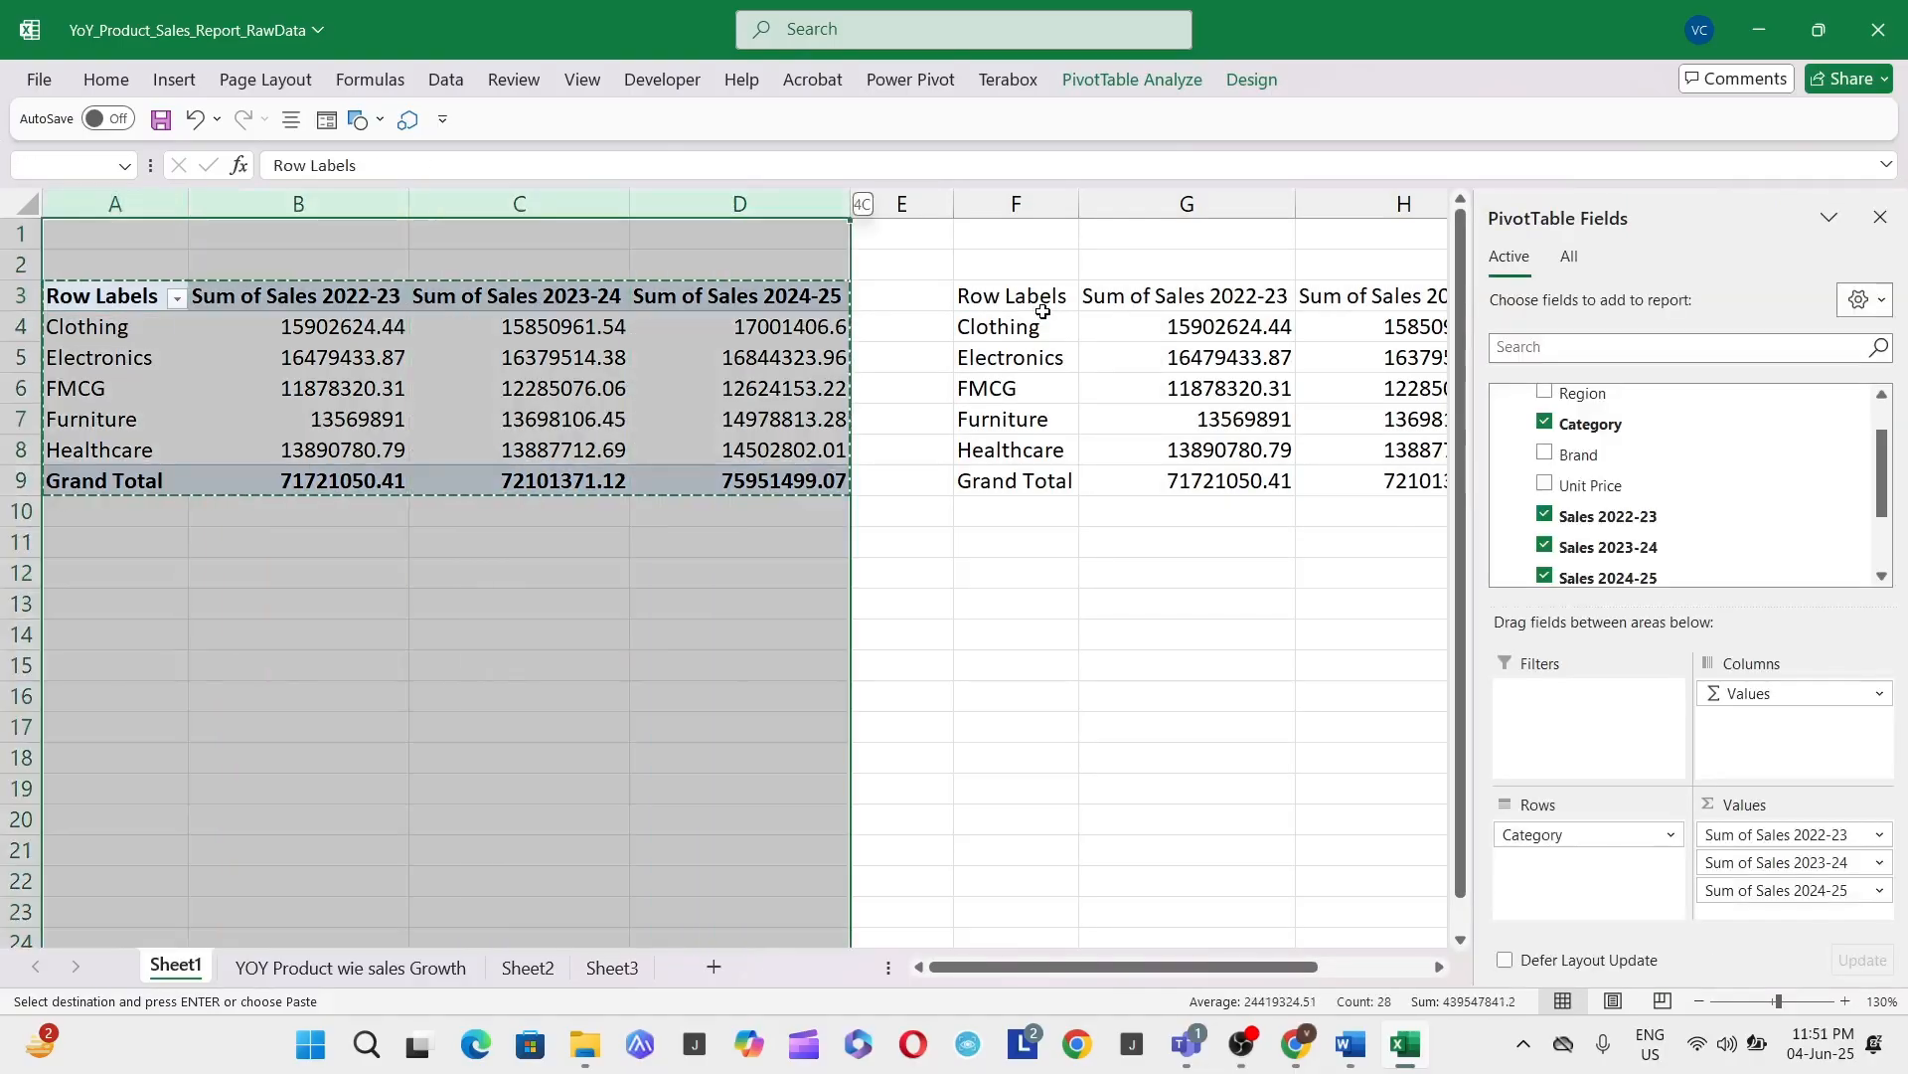
key(shift+Left)
key(Escape)
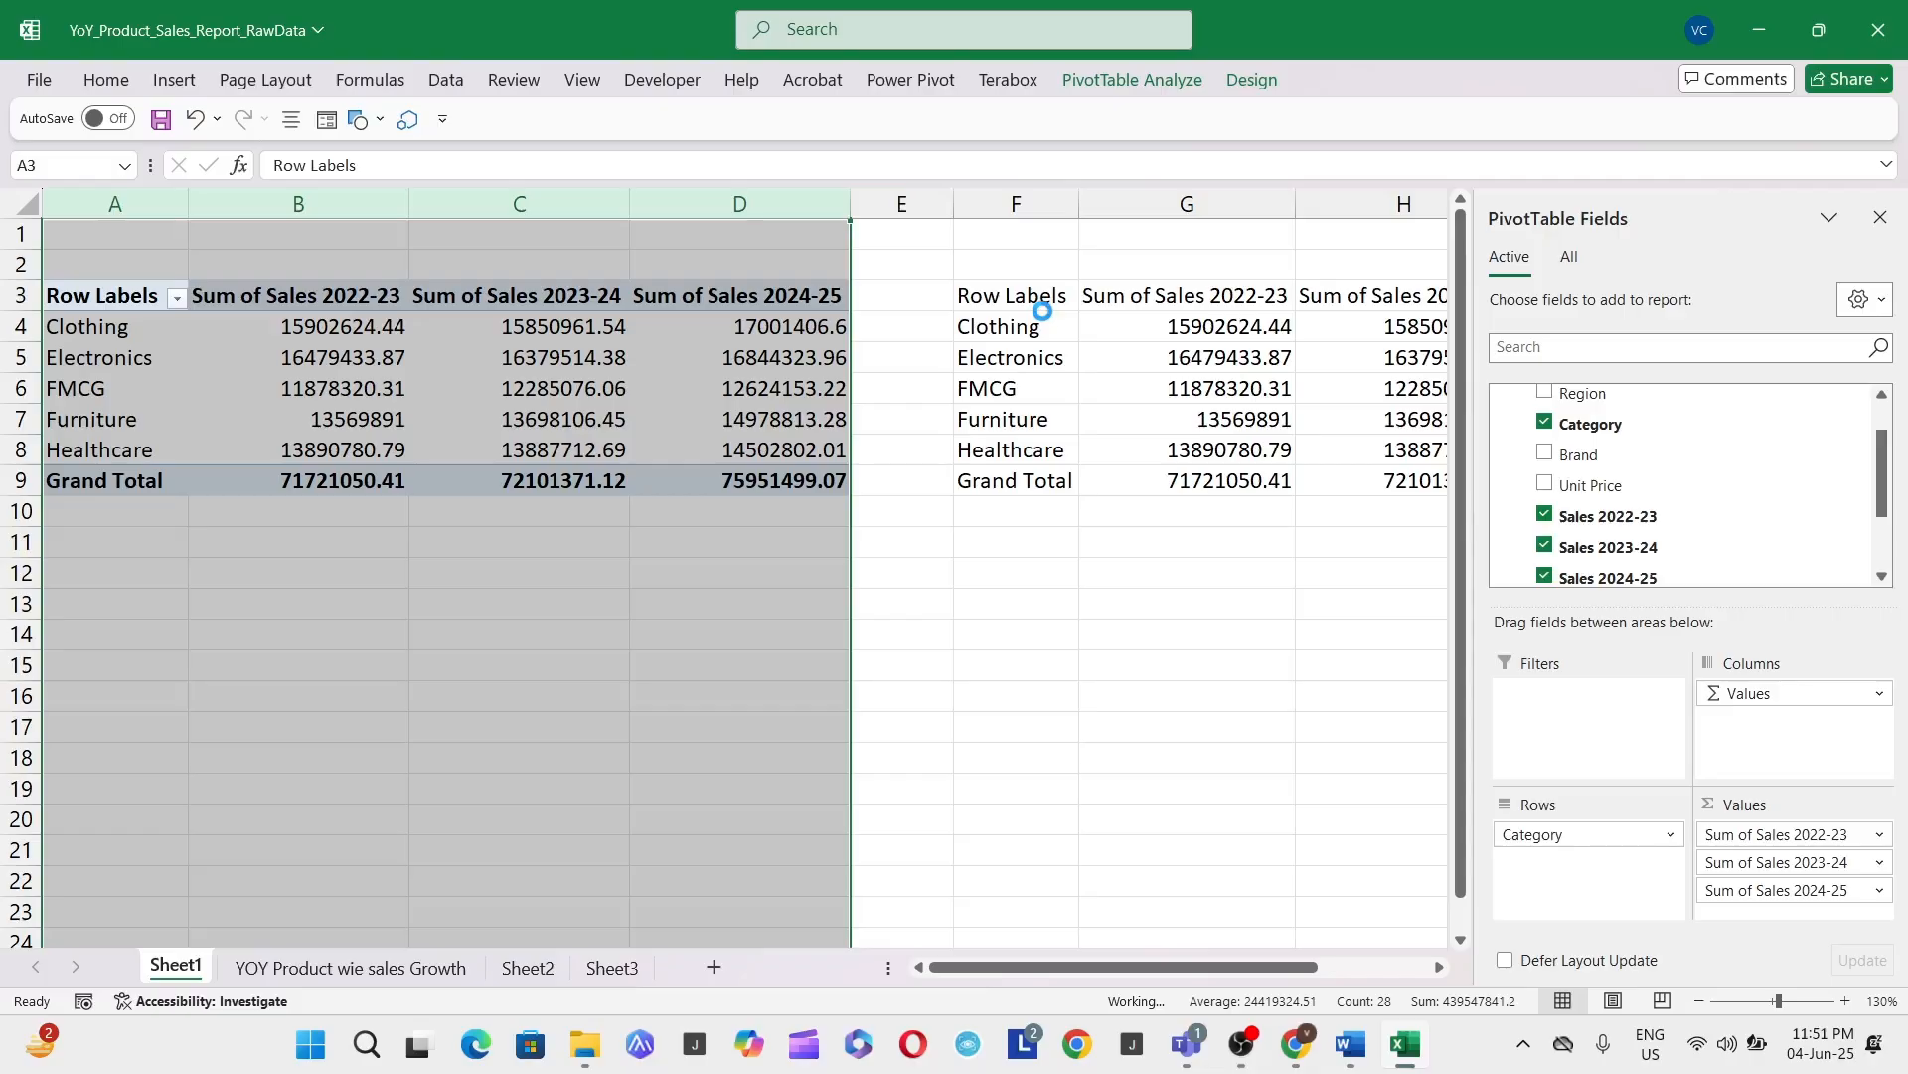
key(Down)
key(Down)
key(Right)
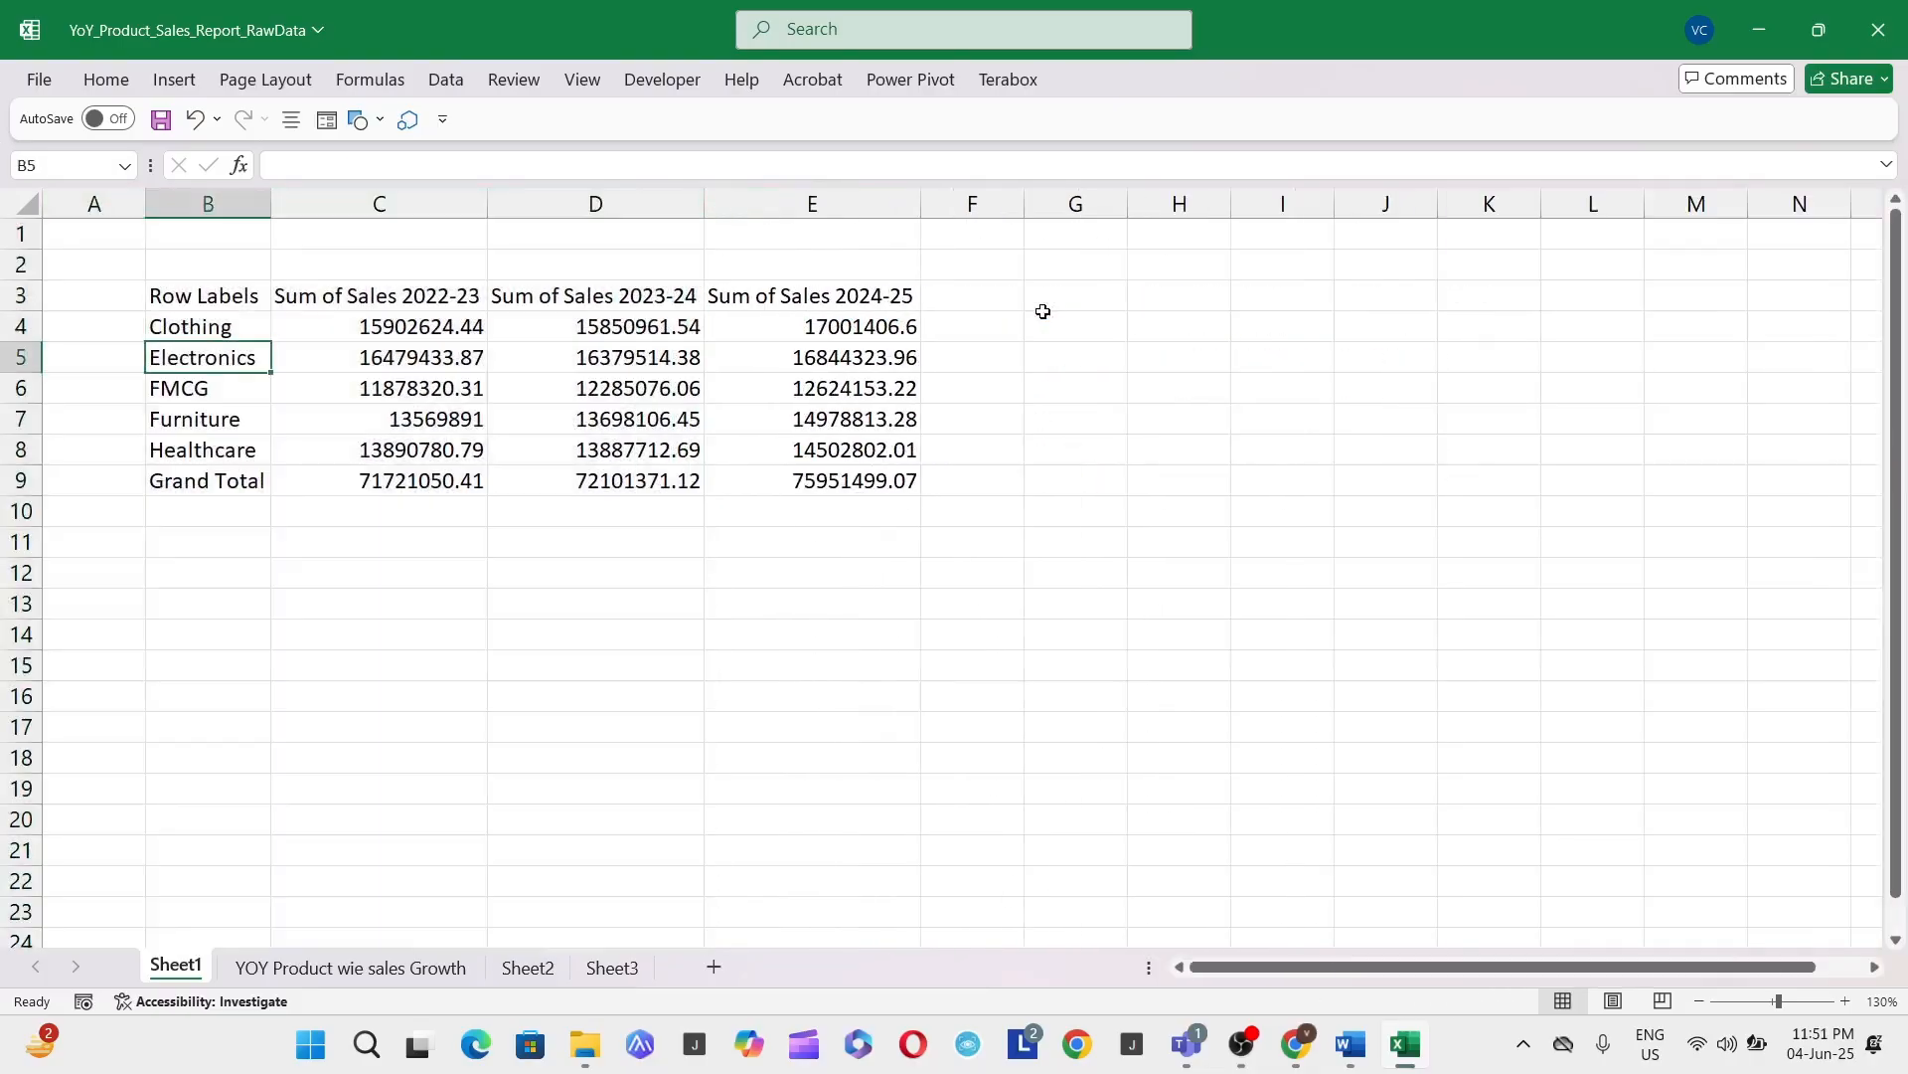
Step: Rename the Row Labels header in B3 to "Prod Category"
key(Up)
key(Up)
key(F2)
key(ctrl+shift+Left)
key(ctrl+shift+Left)
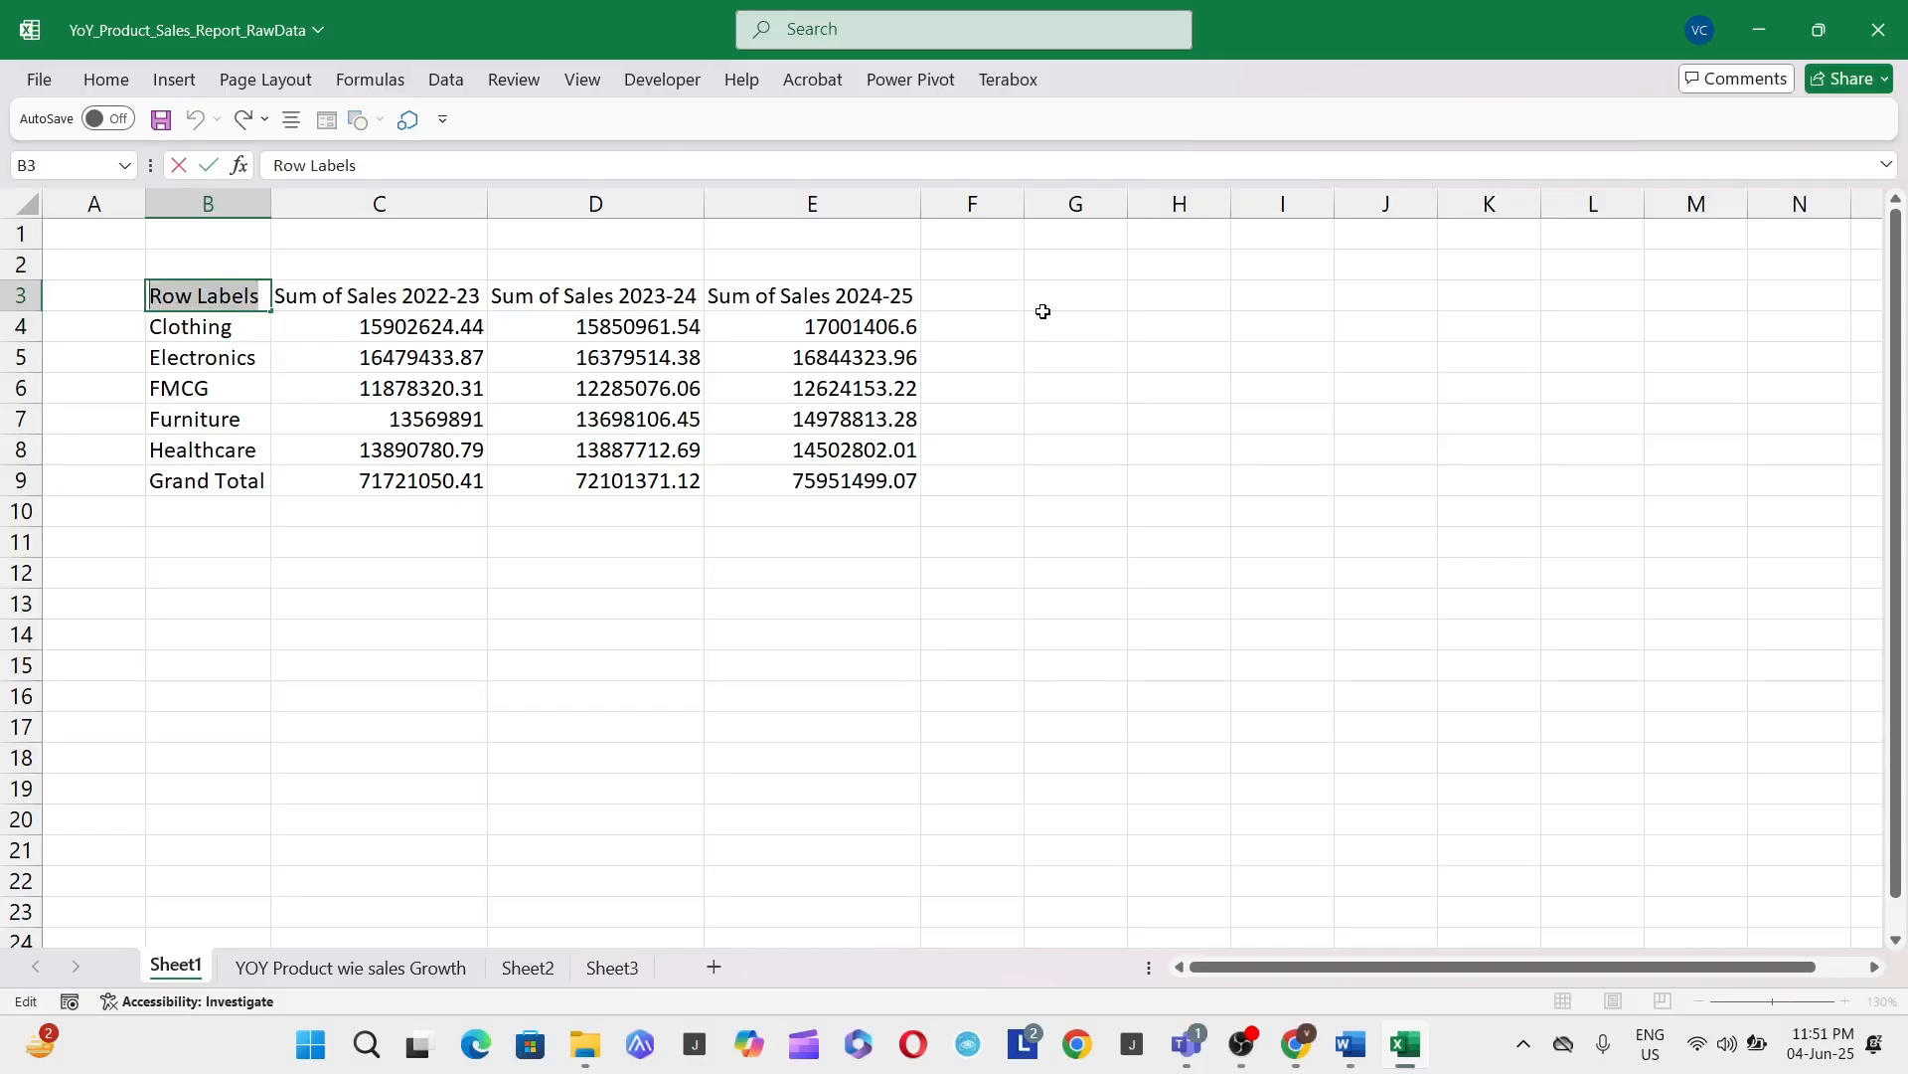
text(Prod Ca)
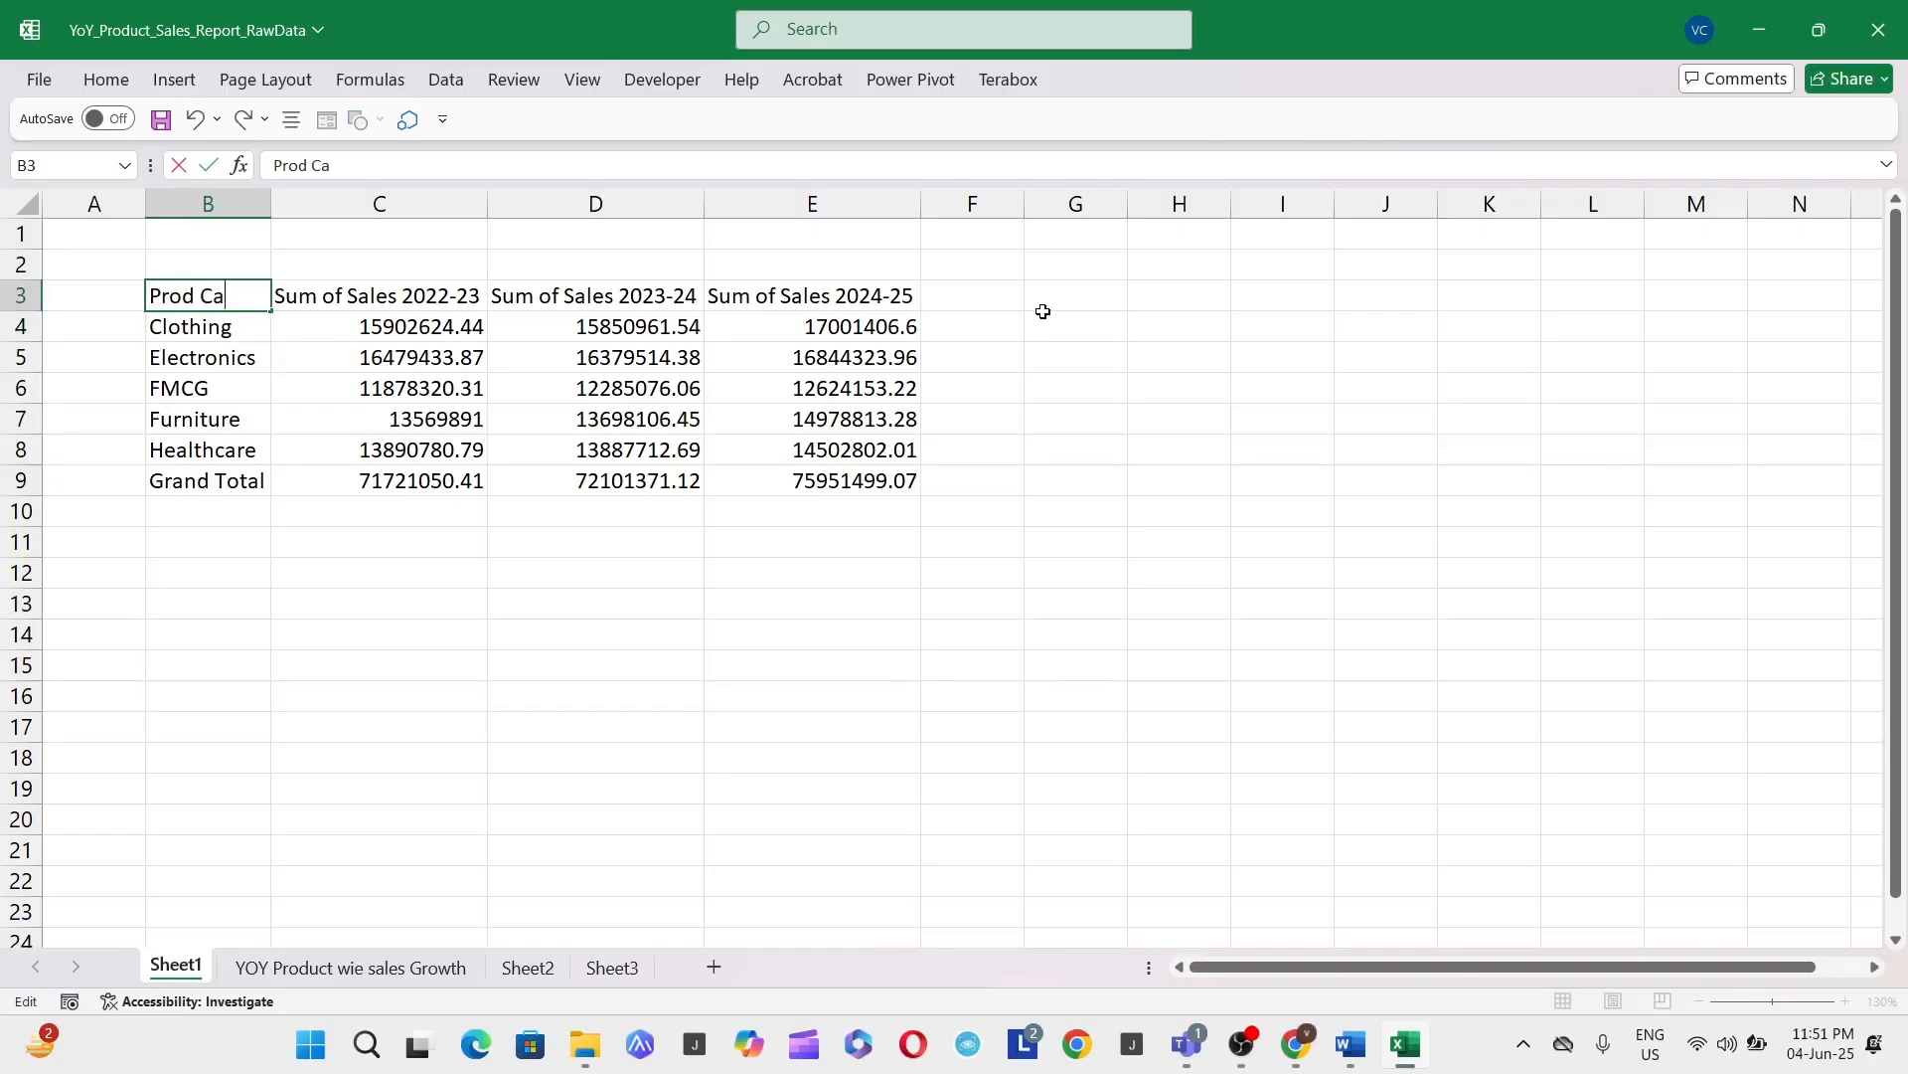
text(tegory)
key(Return)
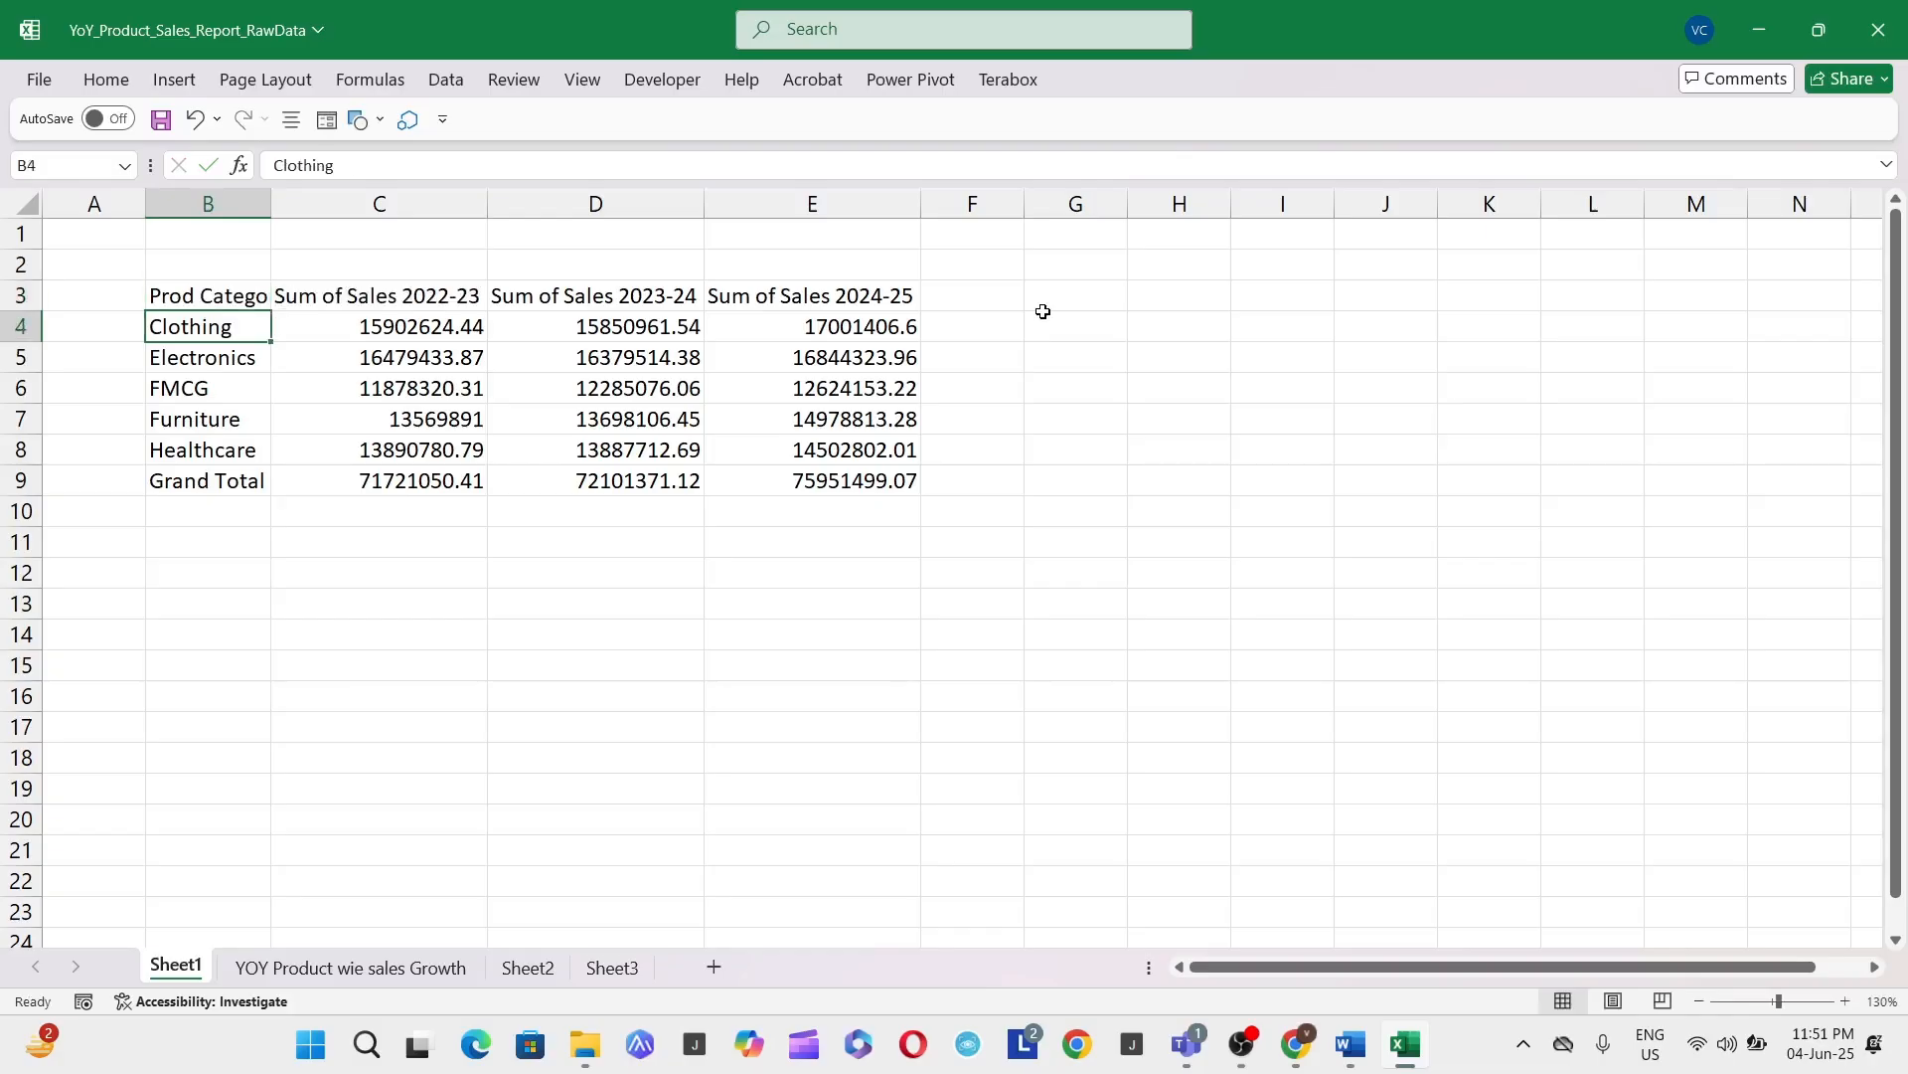
Step: Remove "Sum of" from the header in C3 so it reads "Sales 2022-23"
key(Up)
key(Right)
key(F2)
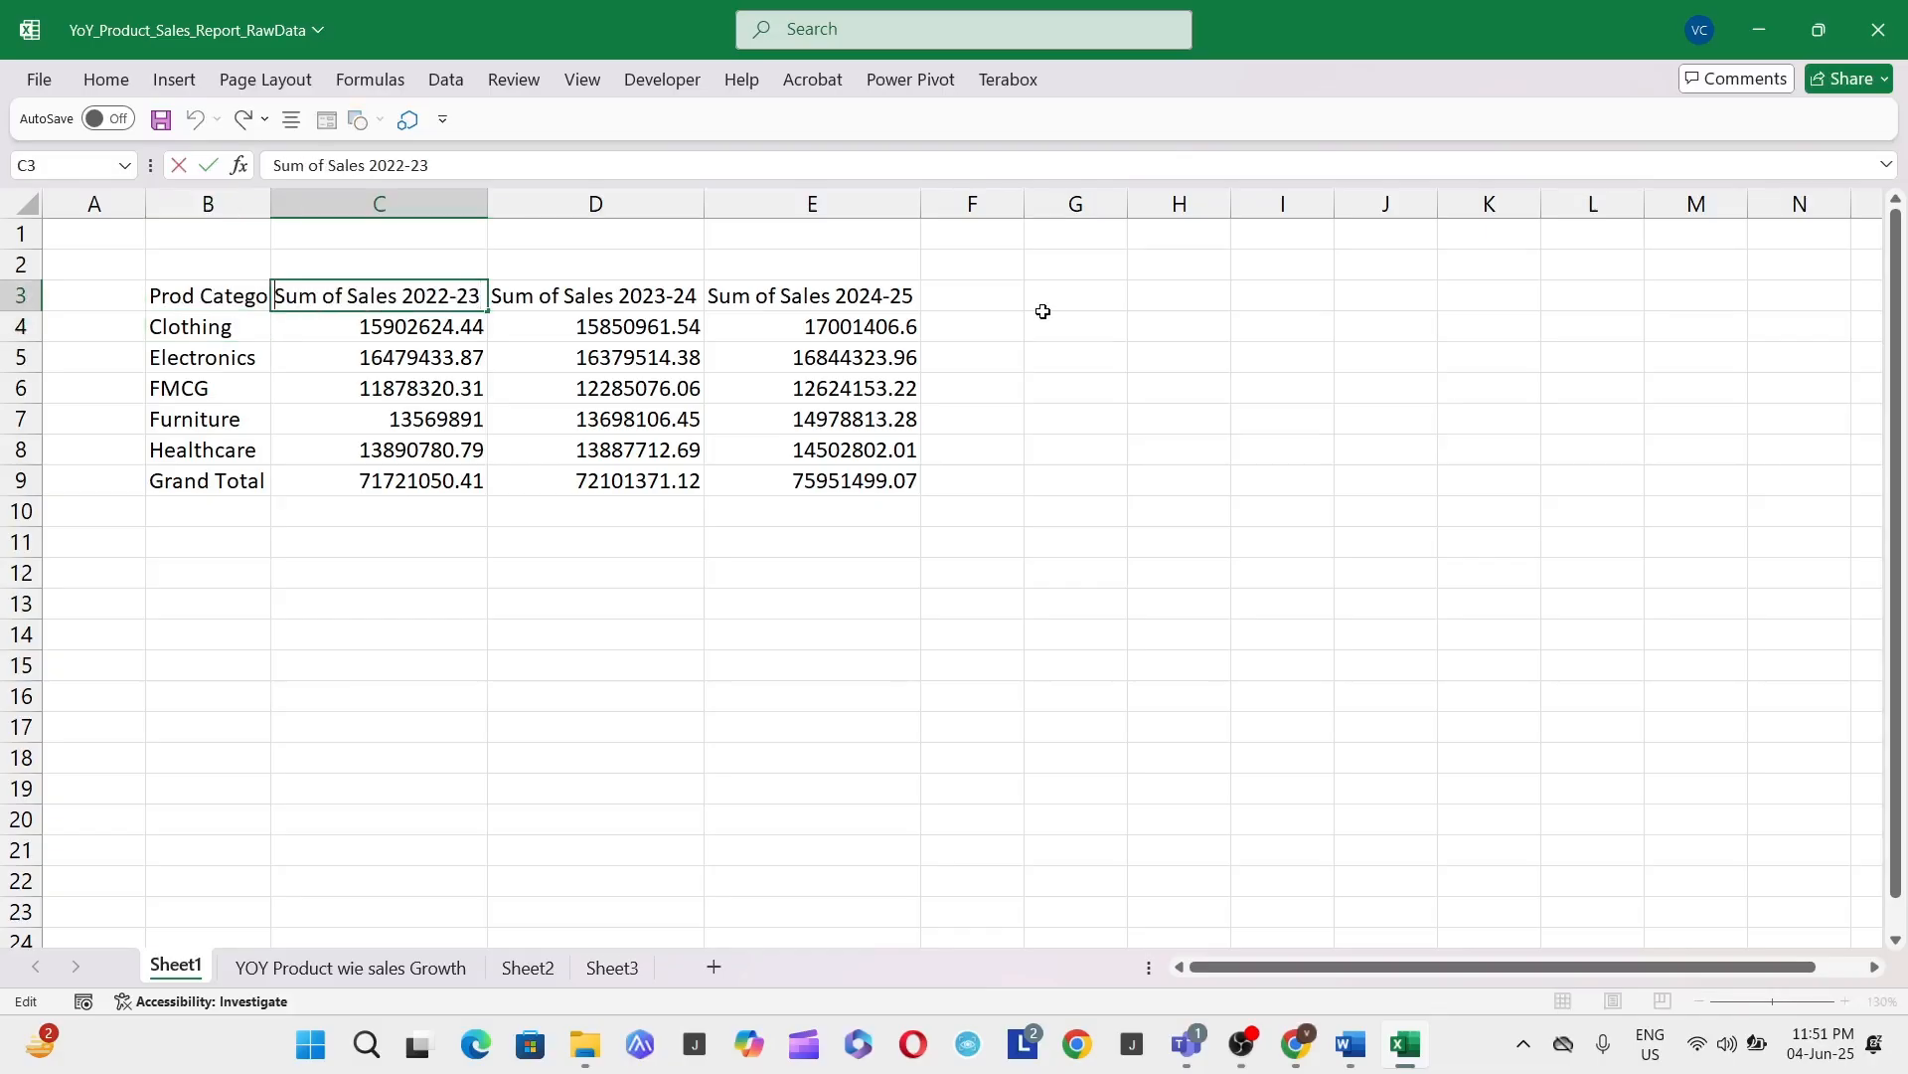
key(ctrl+shift+Right)
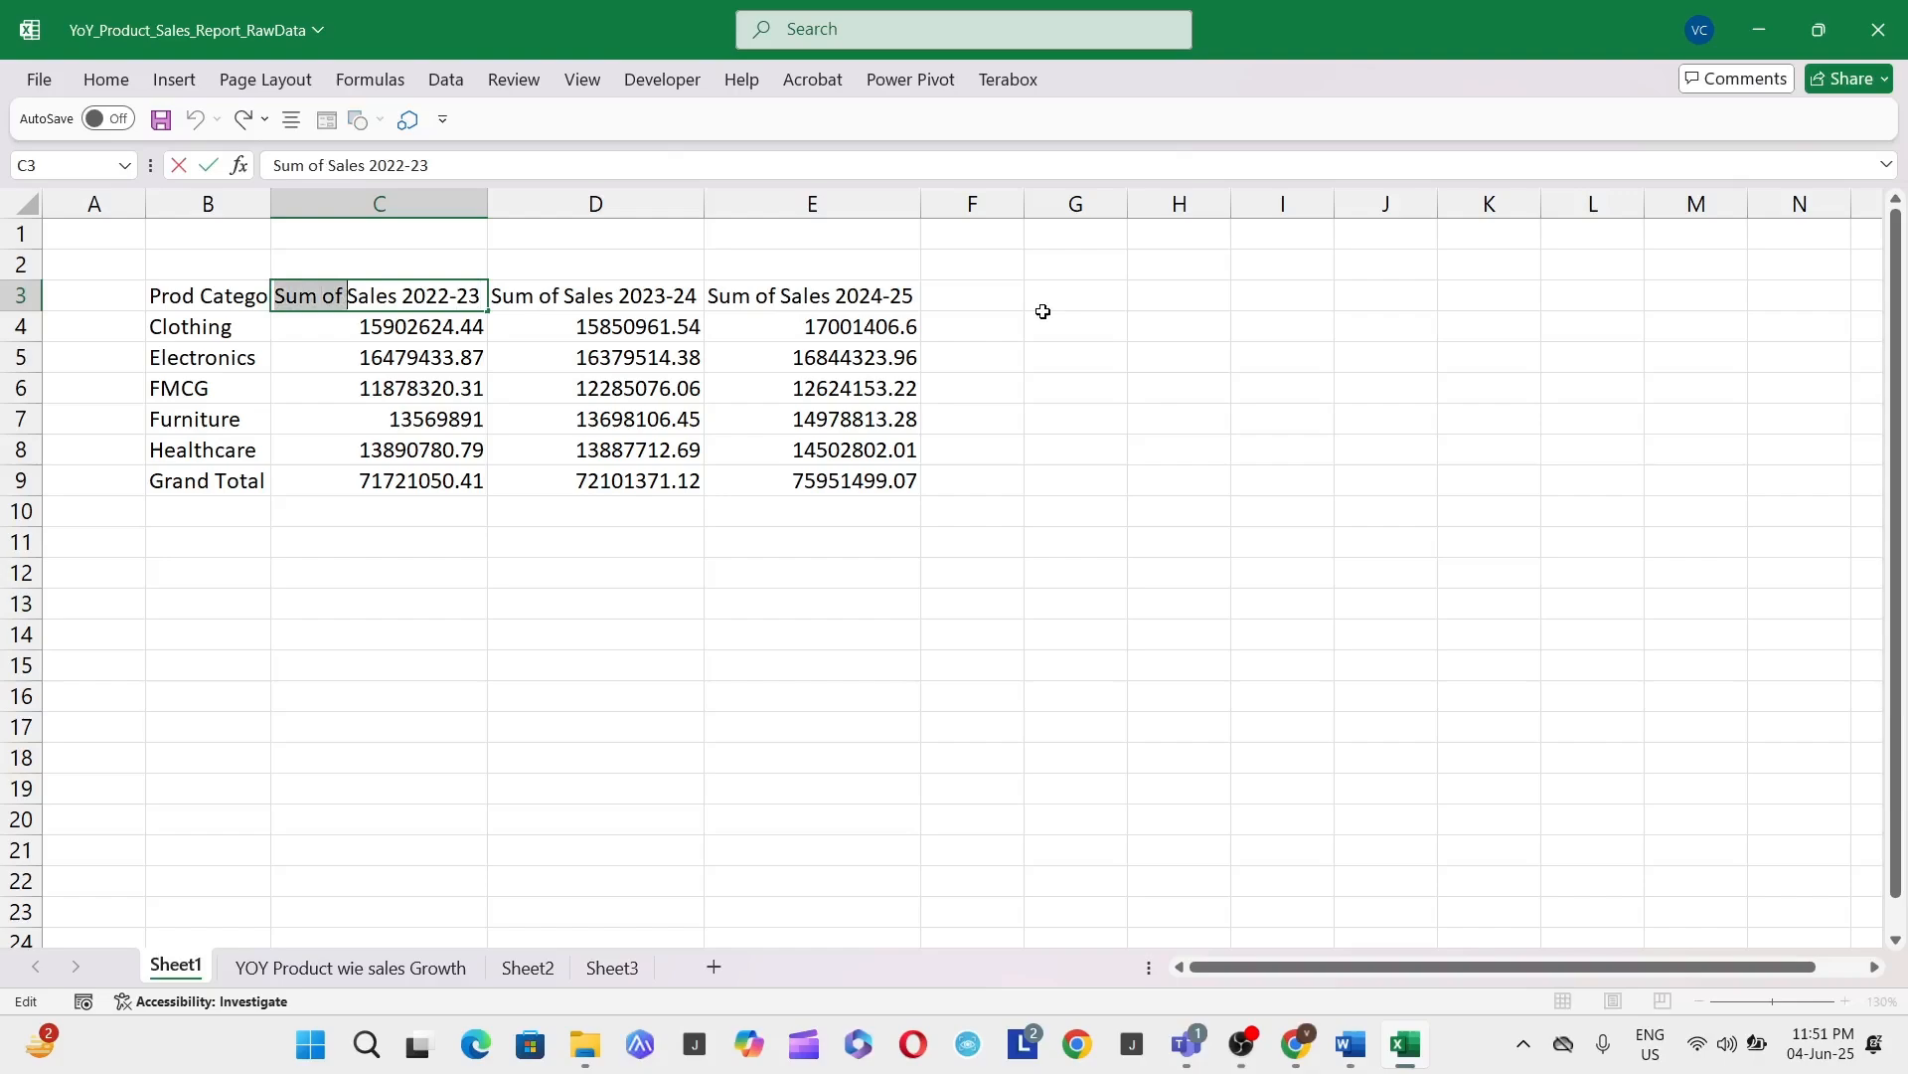
key(BackSpace)
key(Return)
Step: Shorten the header in D3 to "Sales 2023-24" by removing "Sum of"
key(Up)
key(Right)
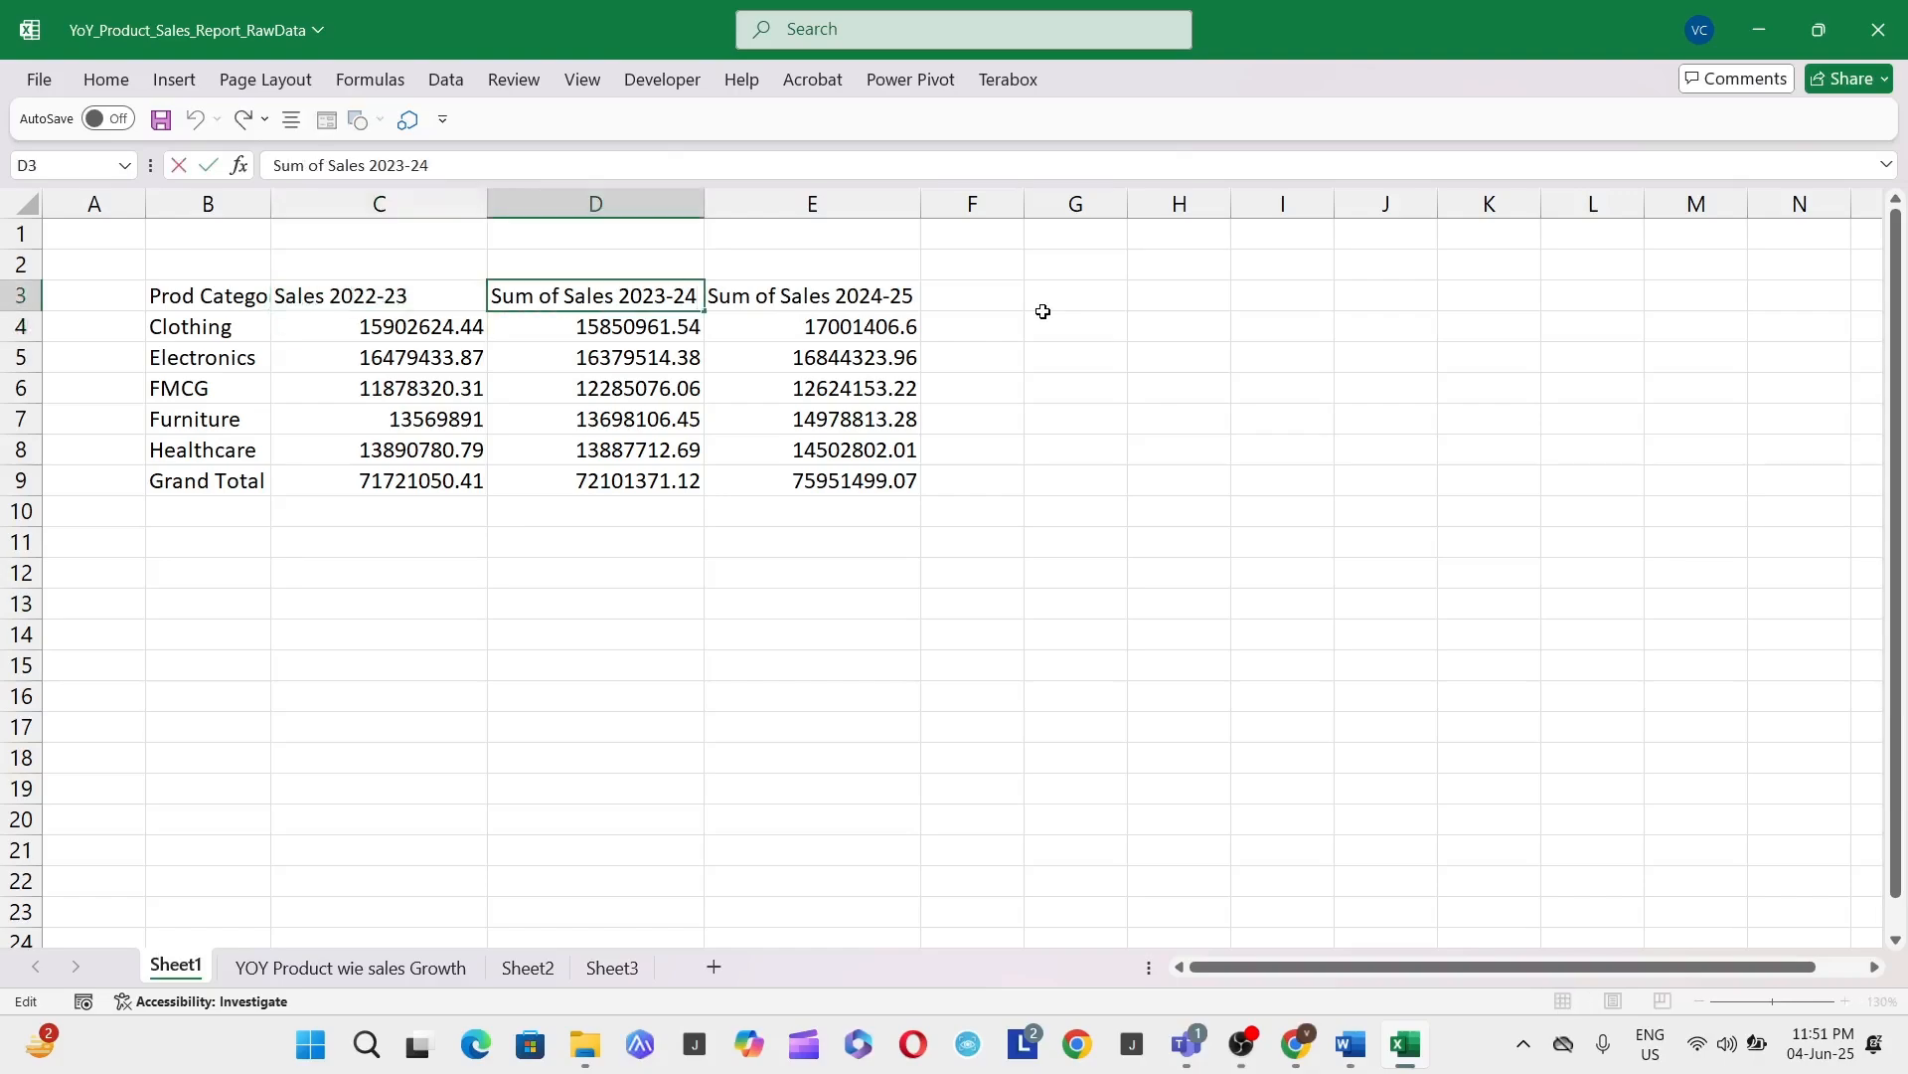
key(ctrl+shift+Right)
key(ctrl+shift+Right)
key(BackSpace)
key(Return)
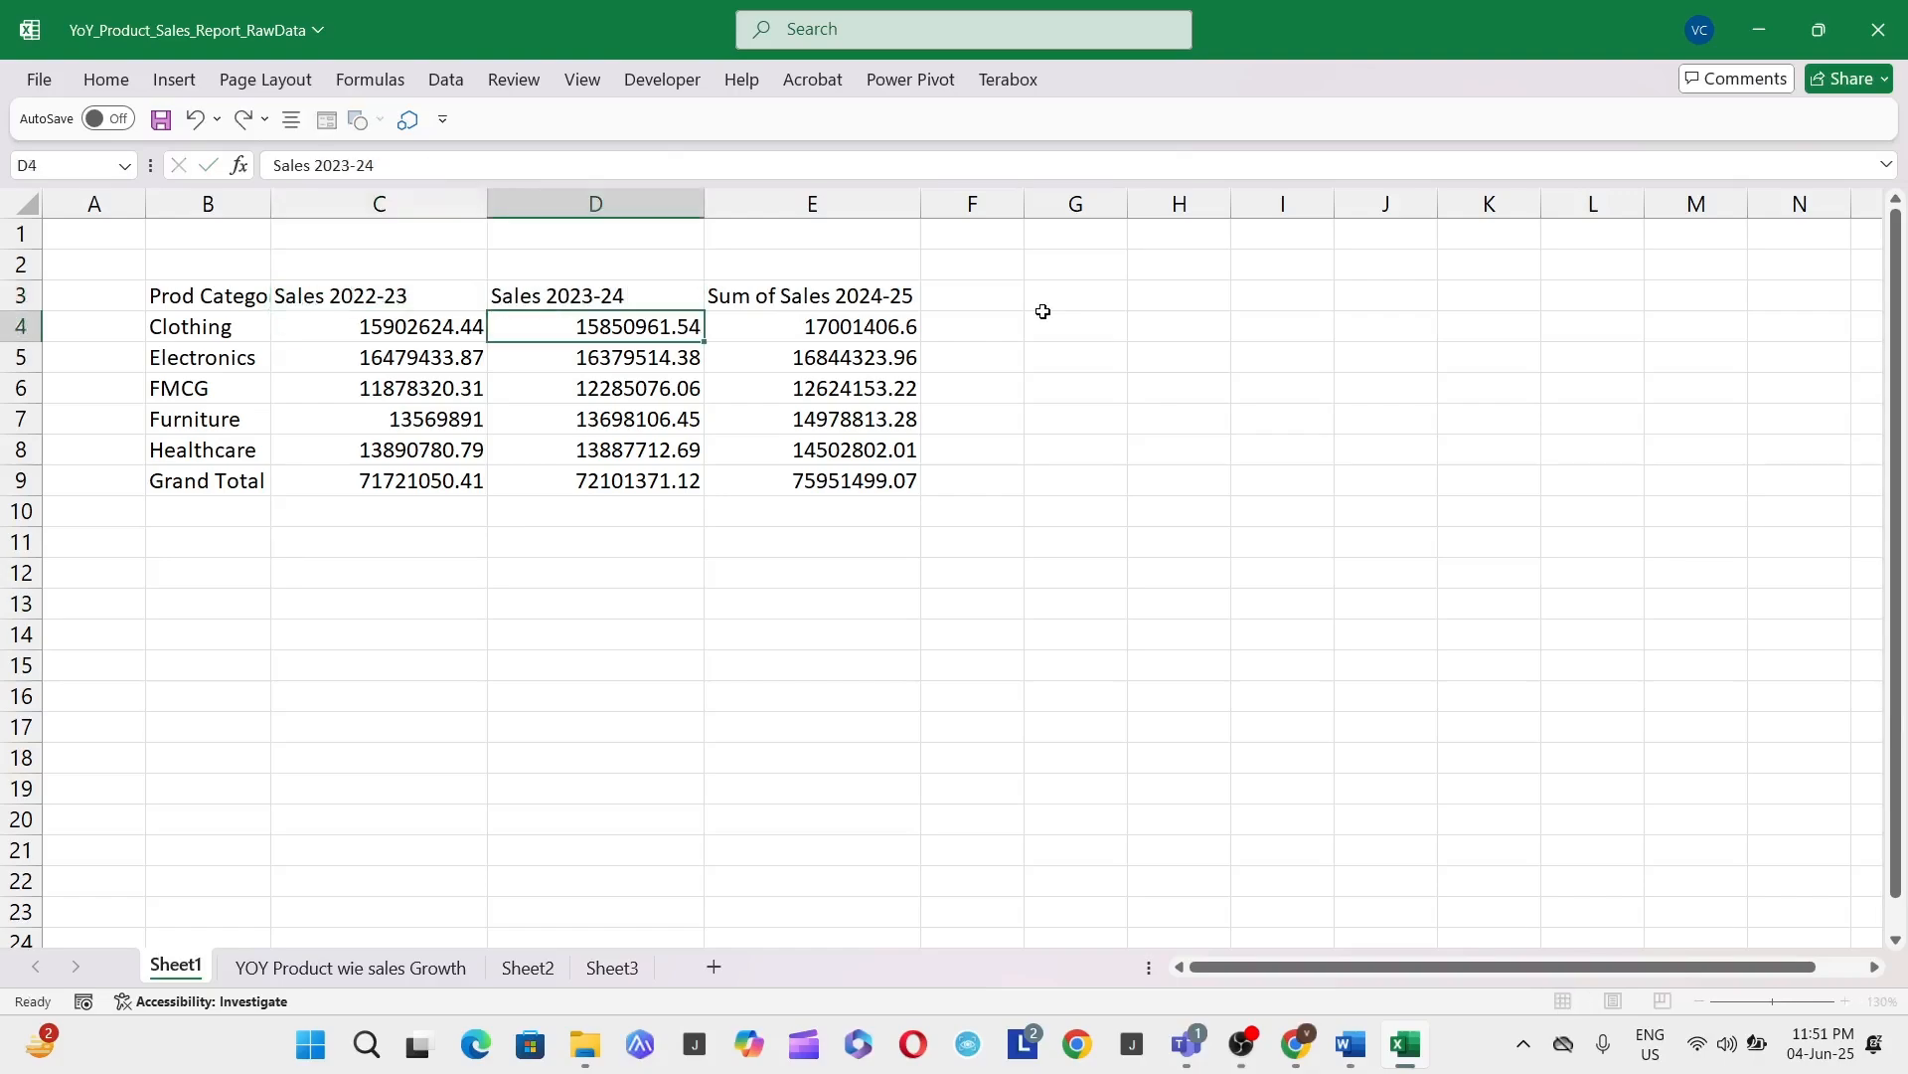
Step: Shorten the header in E3 to "Sales 2024-25" by removing "Sum of"
key(Up)
key(Right)
key(F2)
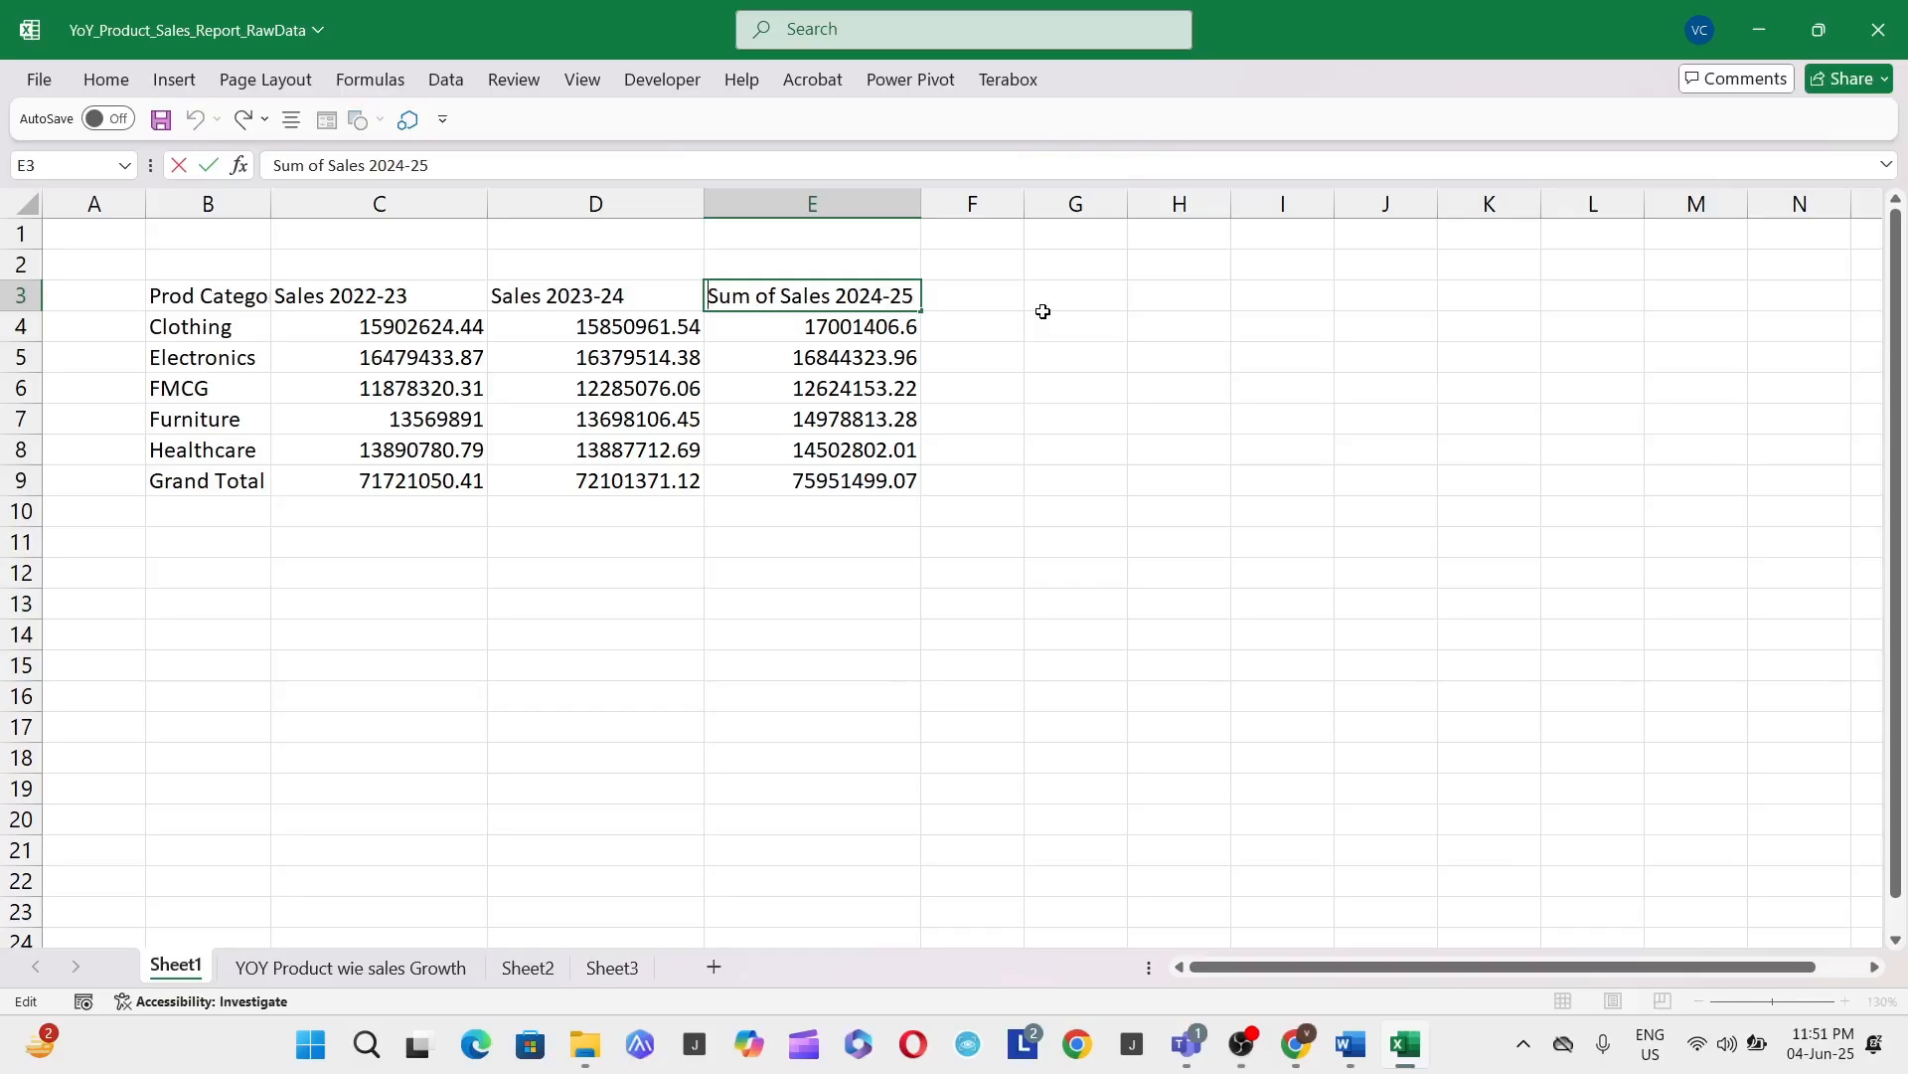
key(ctrl+shift+Right)
key(ctrl+shift+Right)
key(BackSpace)
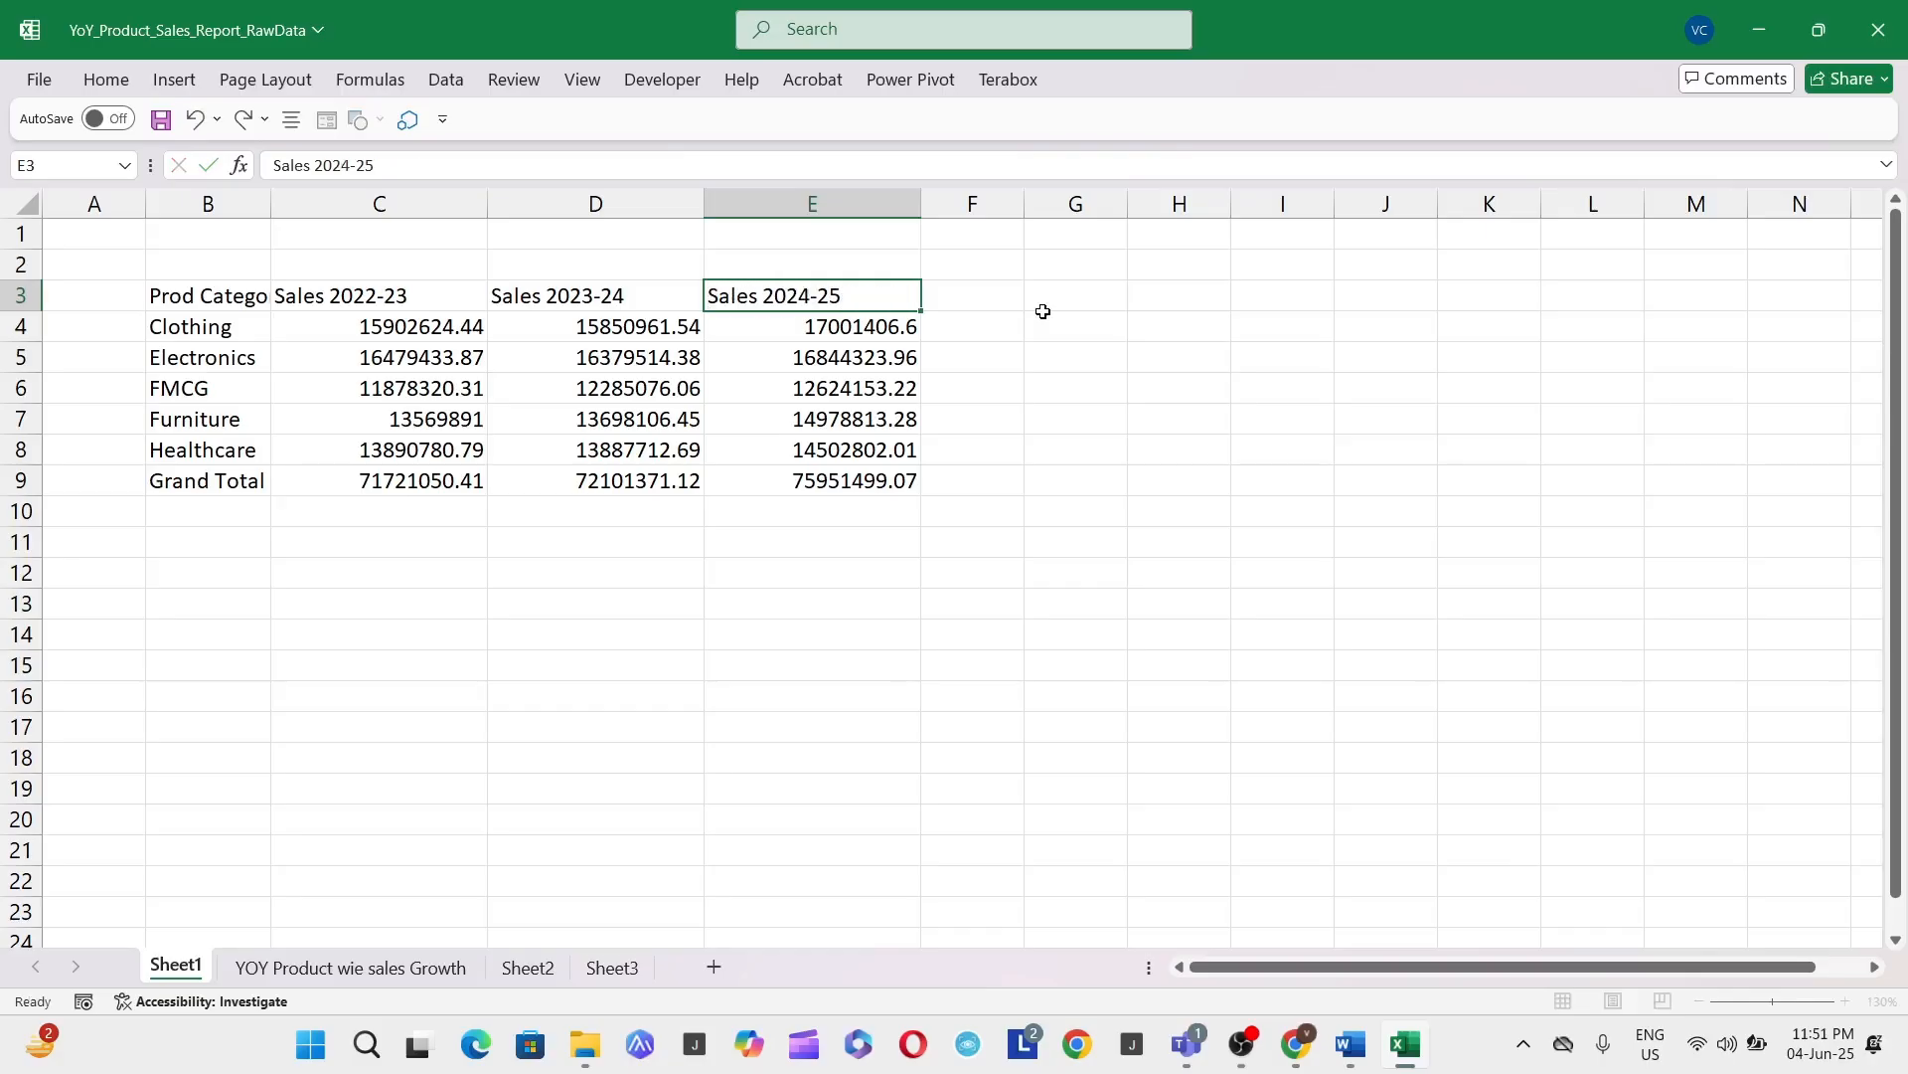
key(Return)
Step: Format the sales figures in C4:E9 with comma separators and no decimal places
drag(358, 331, 904, 487)
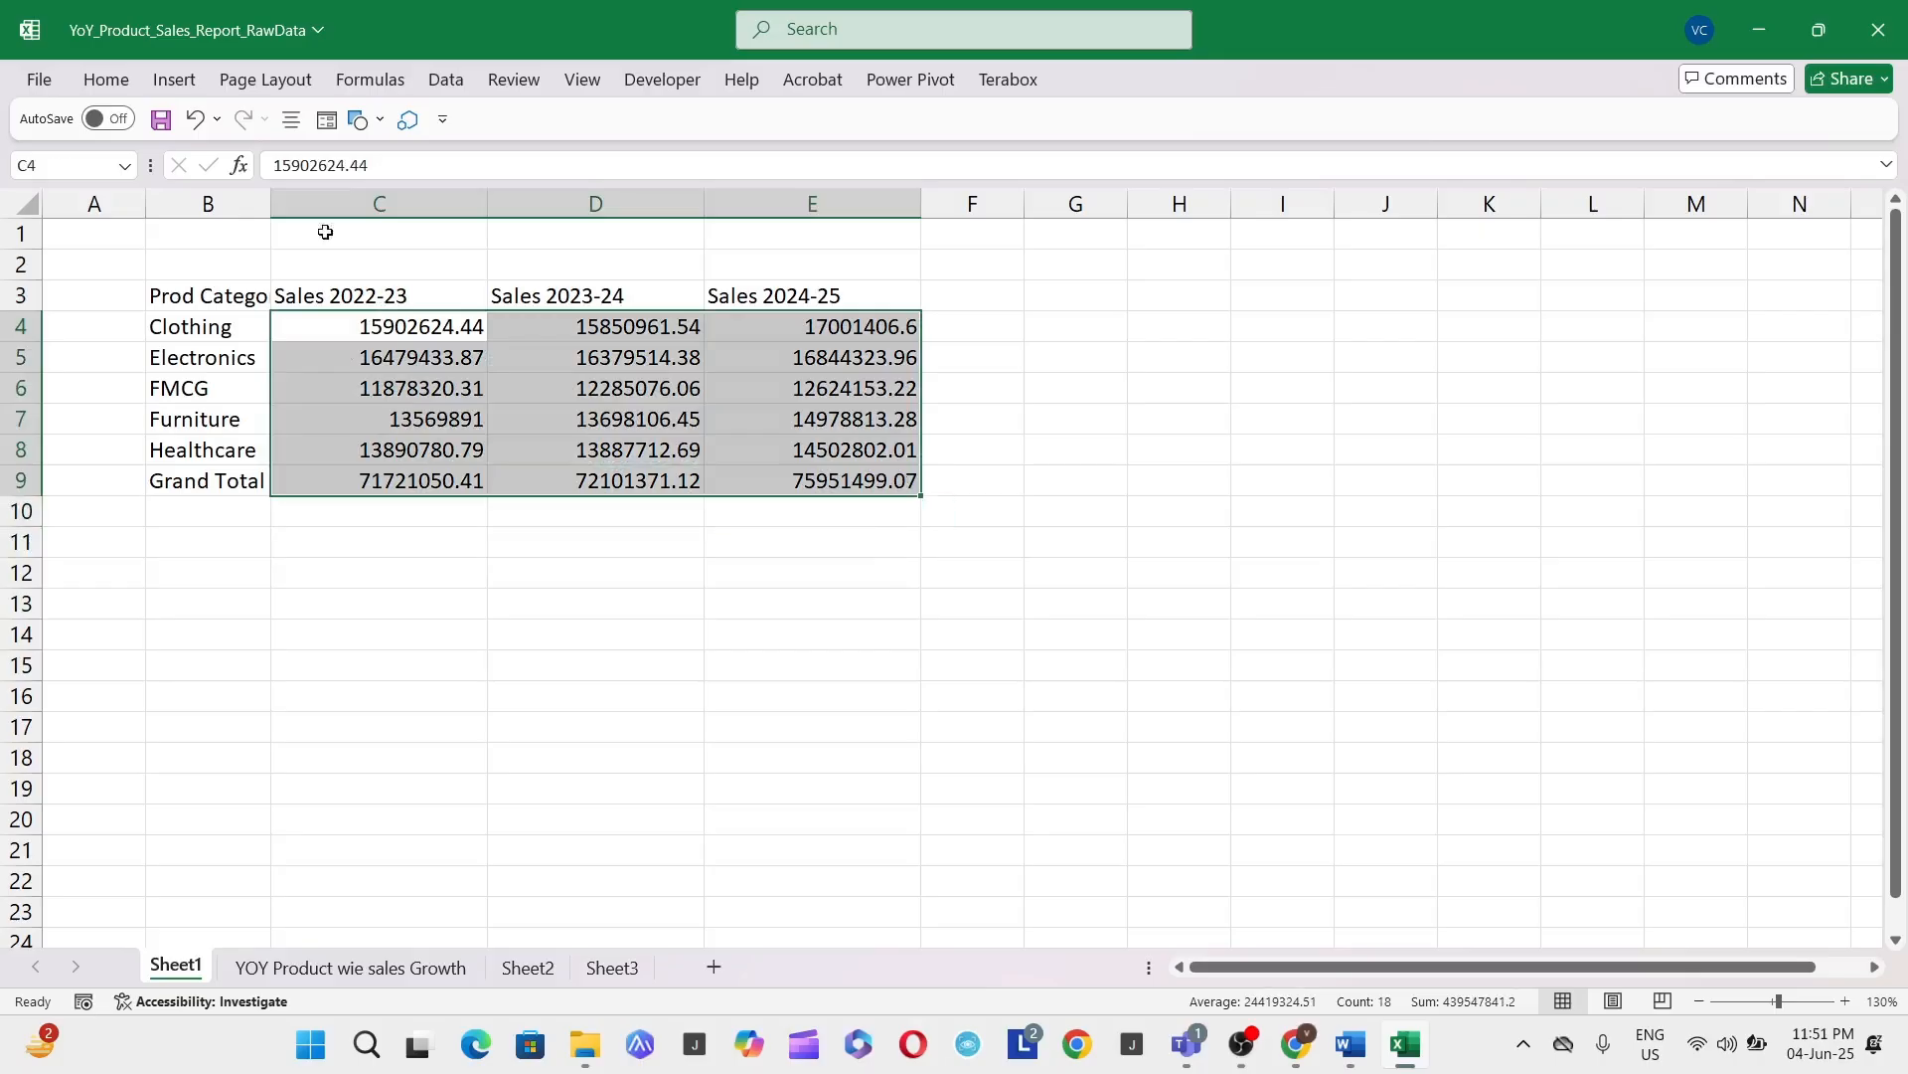
click(106, 80)
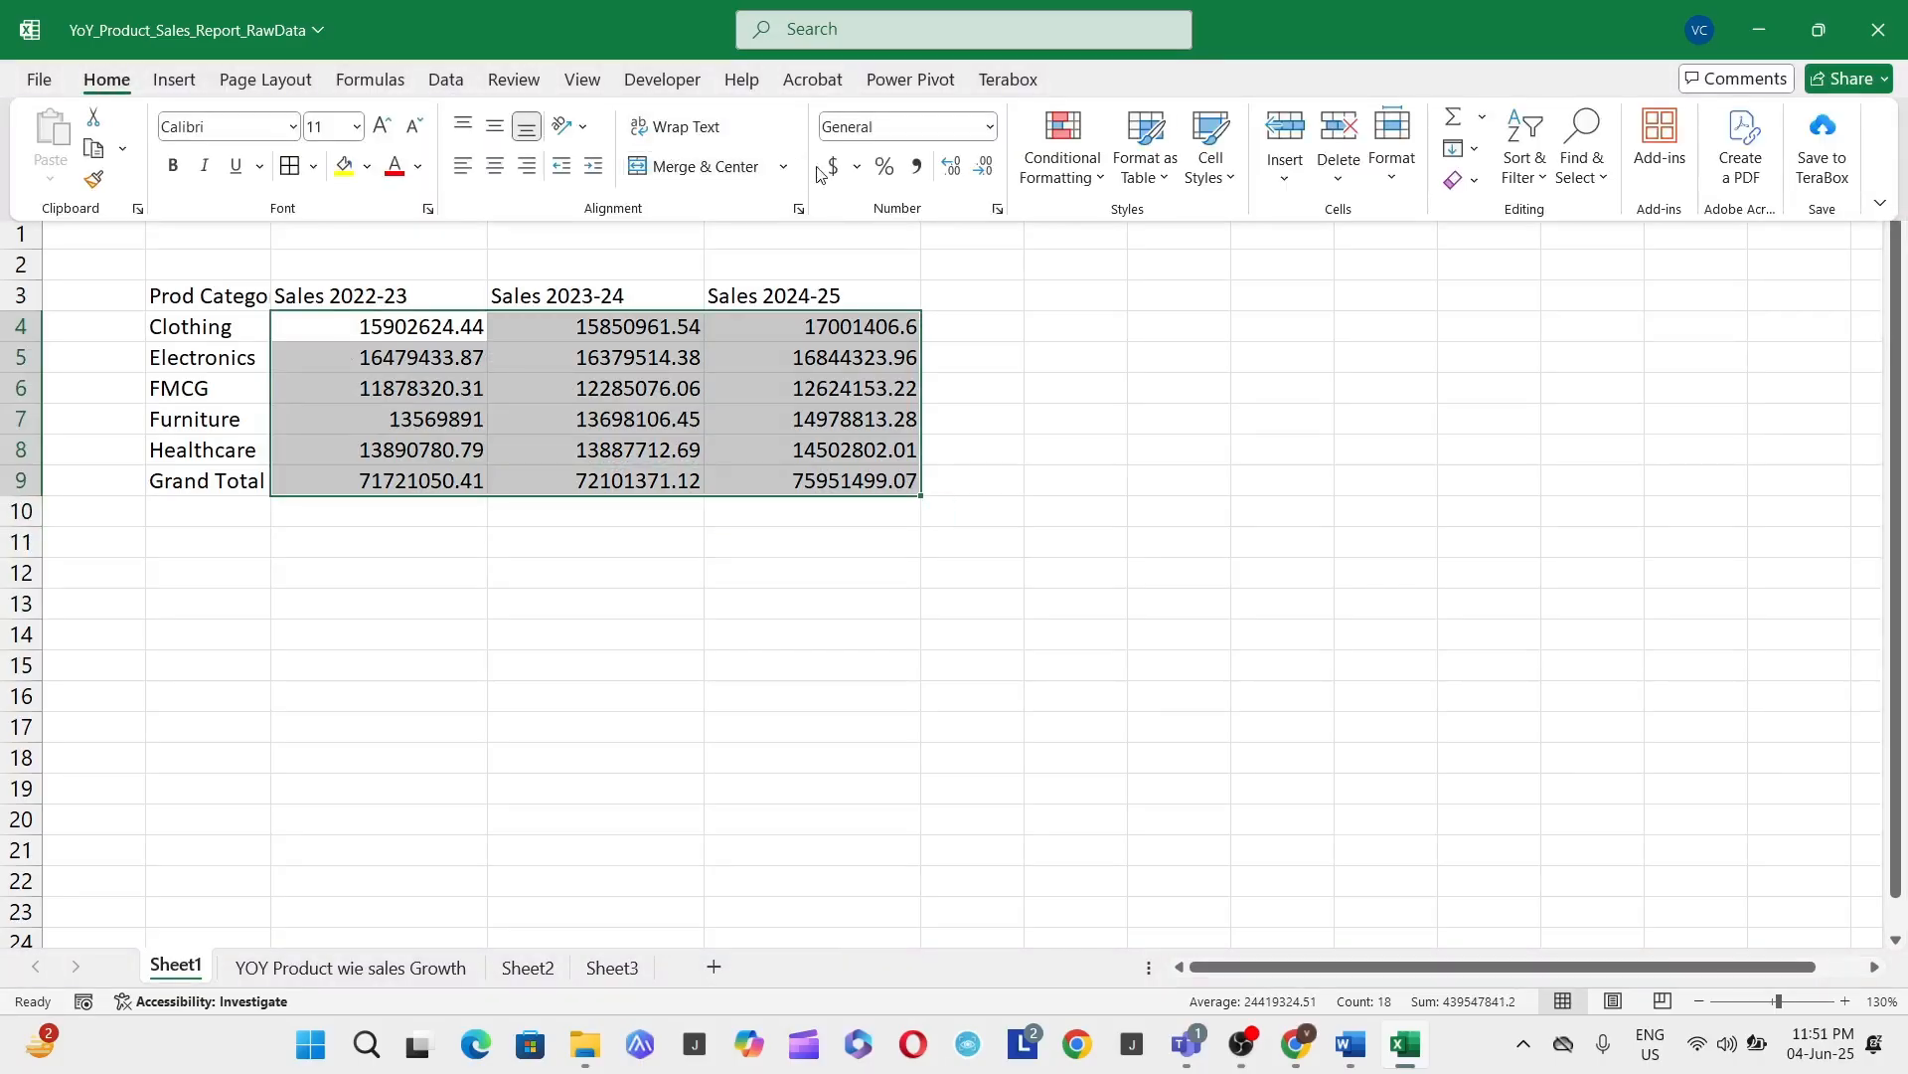
click(916, 166)
click(983, 166)
click(984, 166)
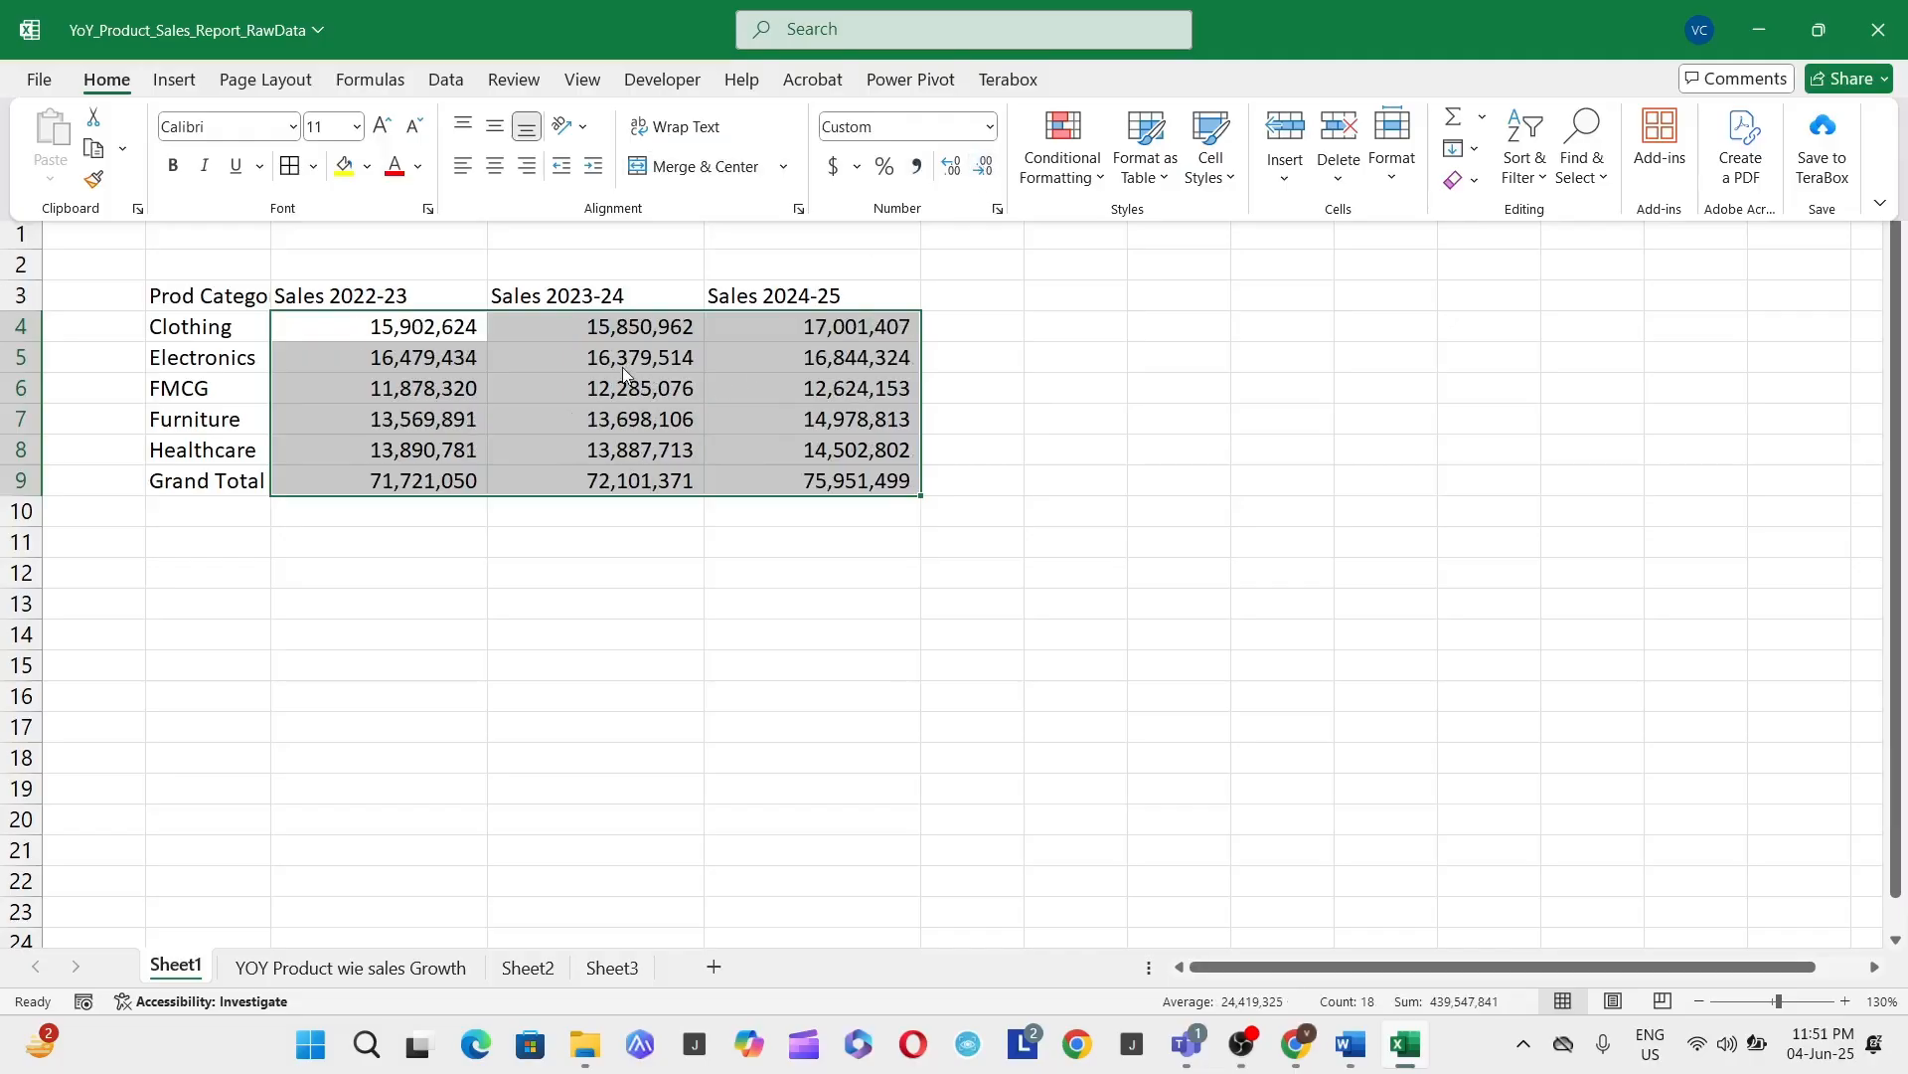
Step: Autofit the width of column B to the Prod Category header
scroll(313, 336, up, 2)
click(302, 348)
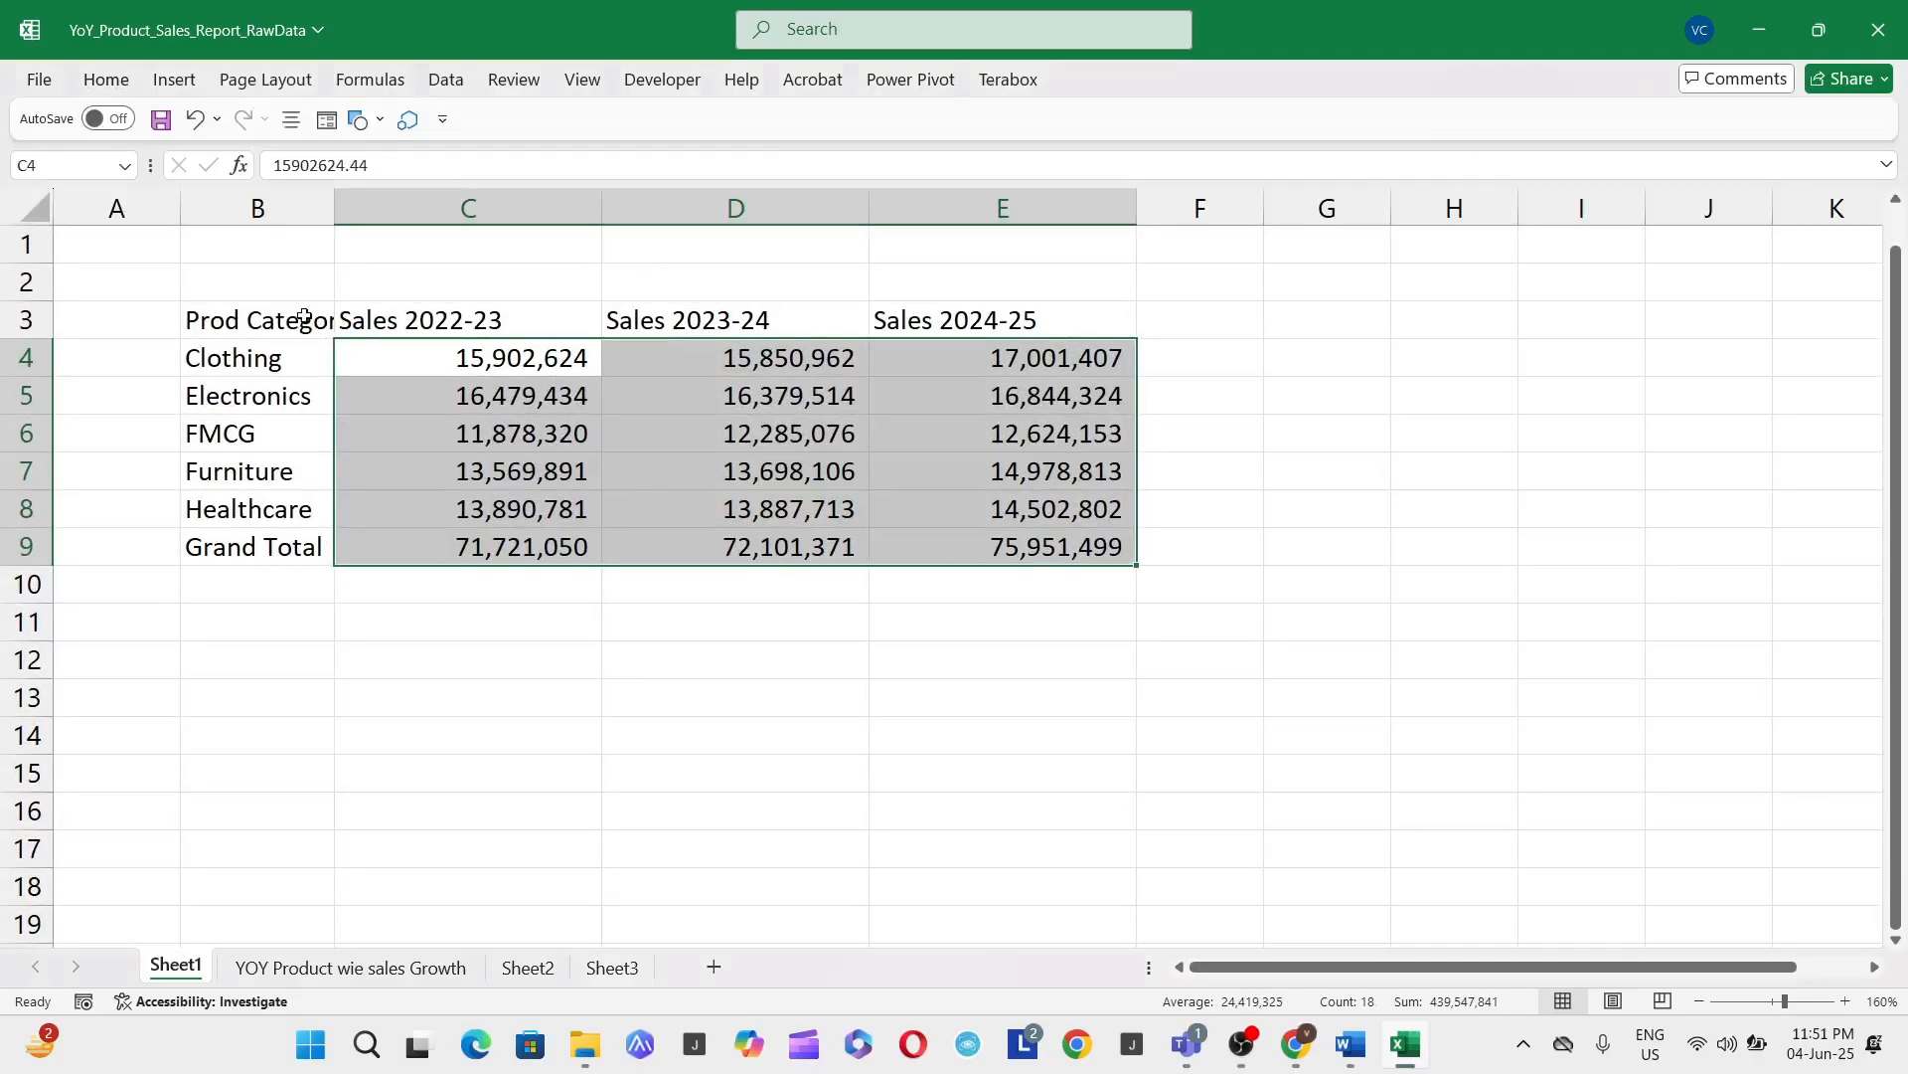
double_click(334, 196)
scroll(343, 268, down, 1)
Step: Apply all borders to the whole summary table B3:E9
click(343, 282)
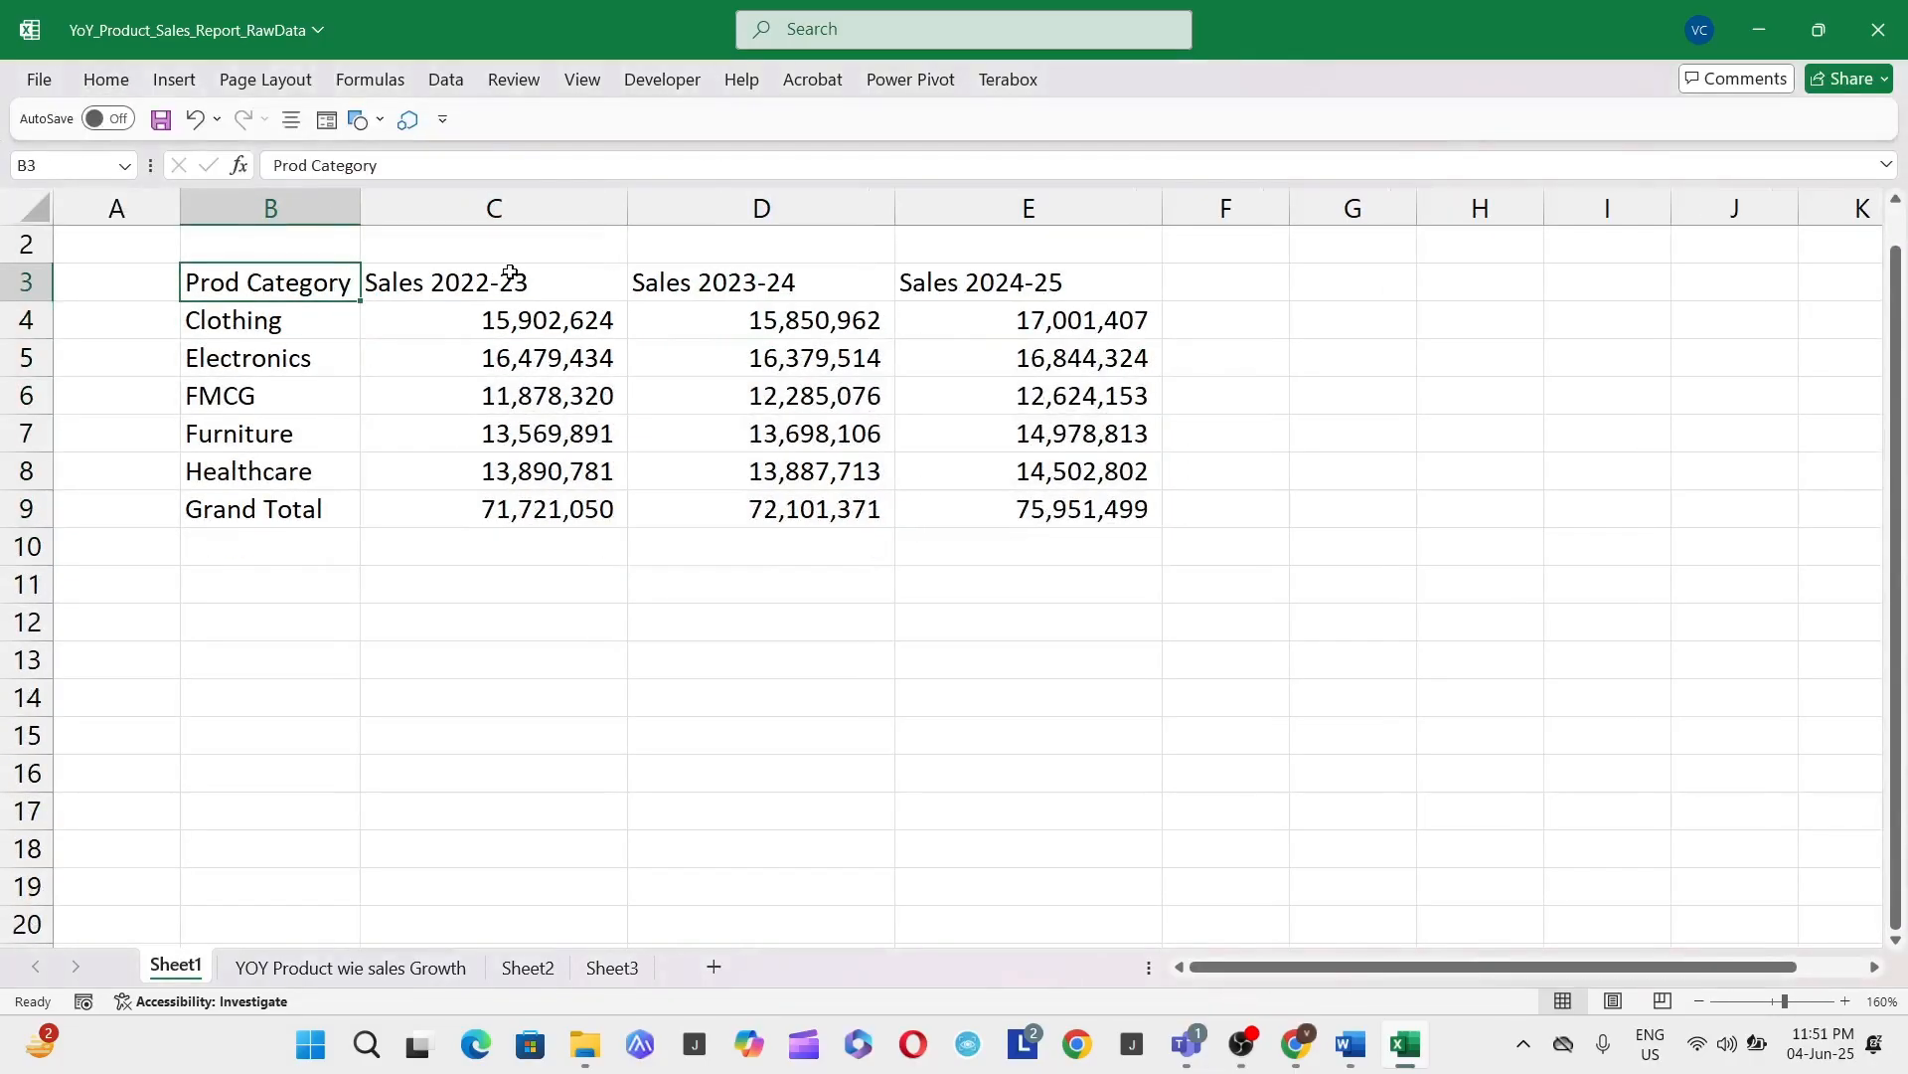
key(ctrl+a)
key(alt+h)
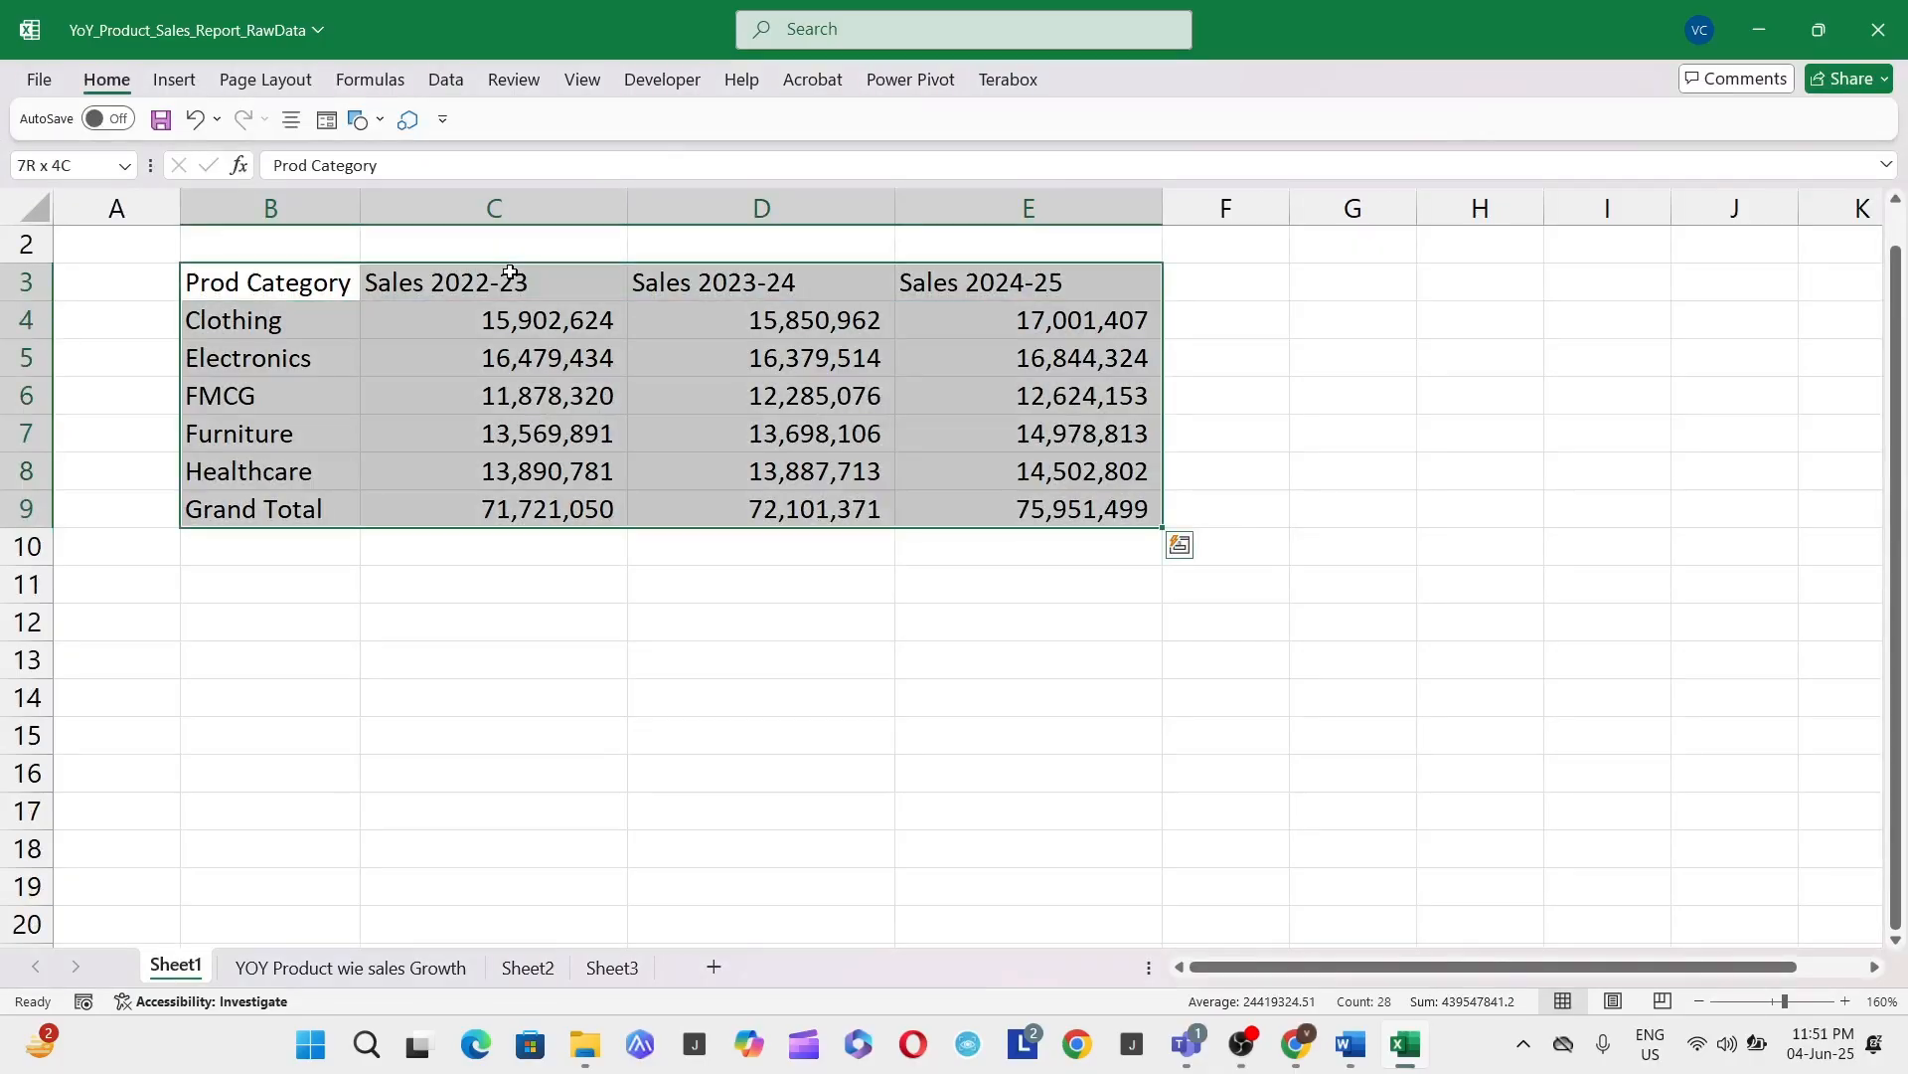
key(b)
key(a)
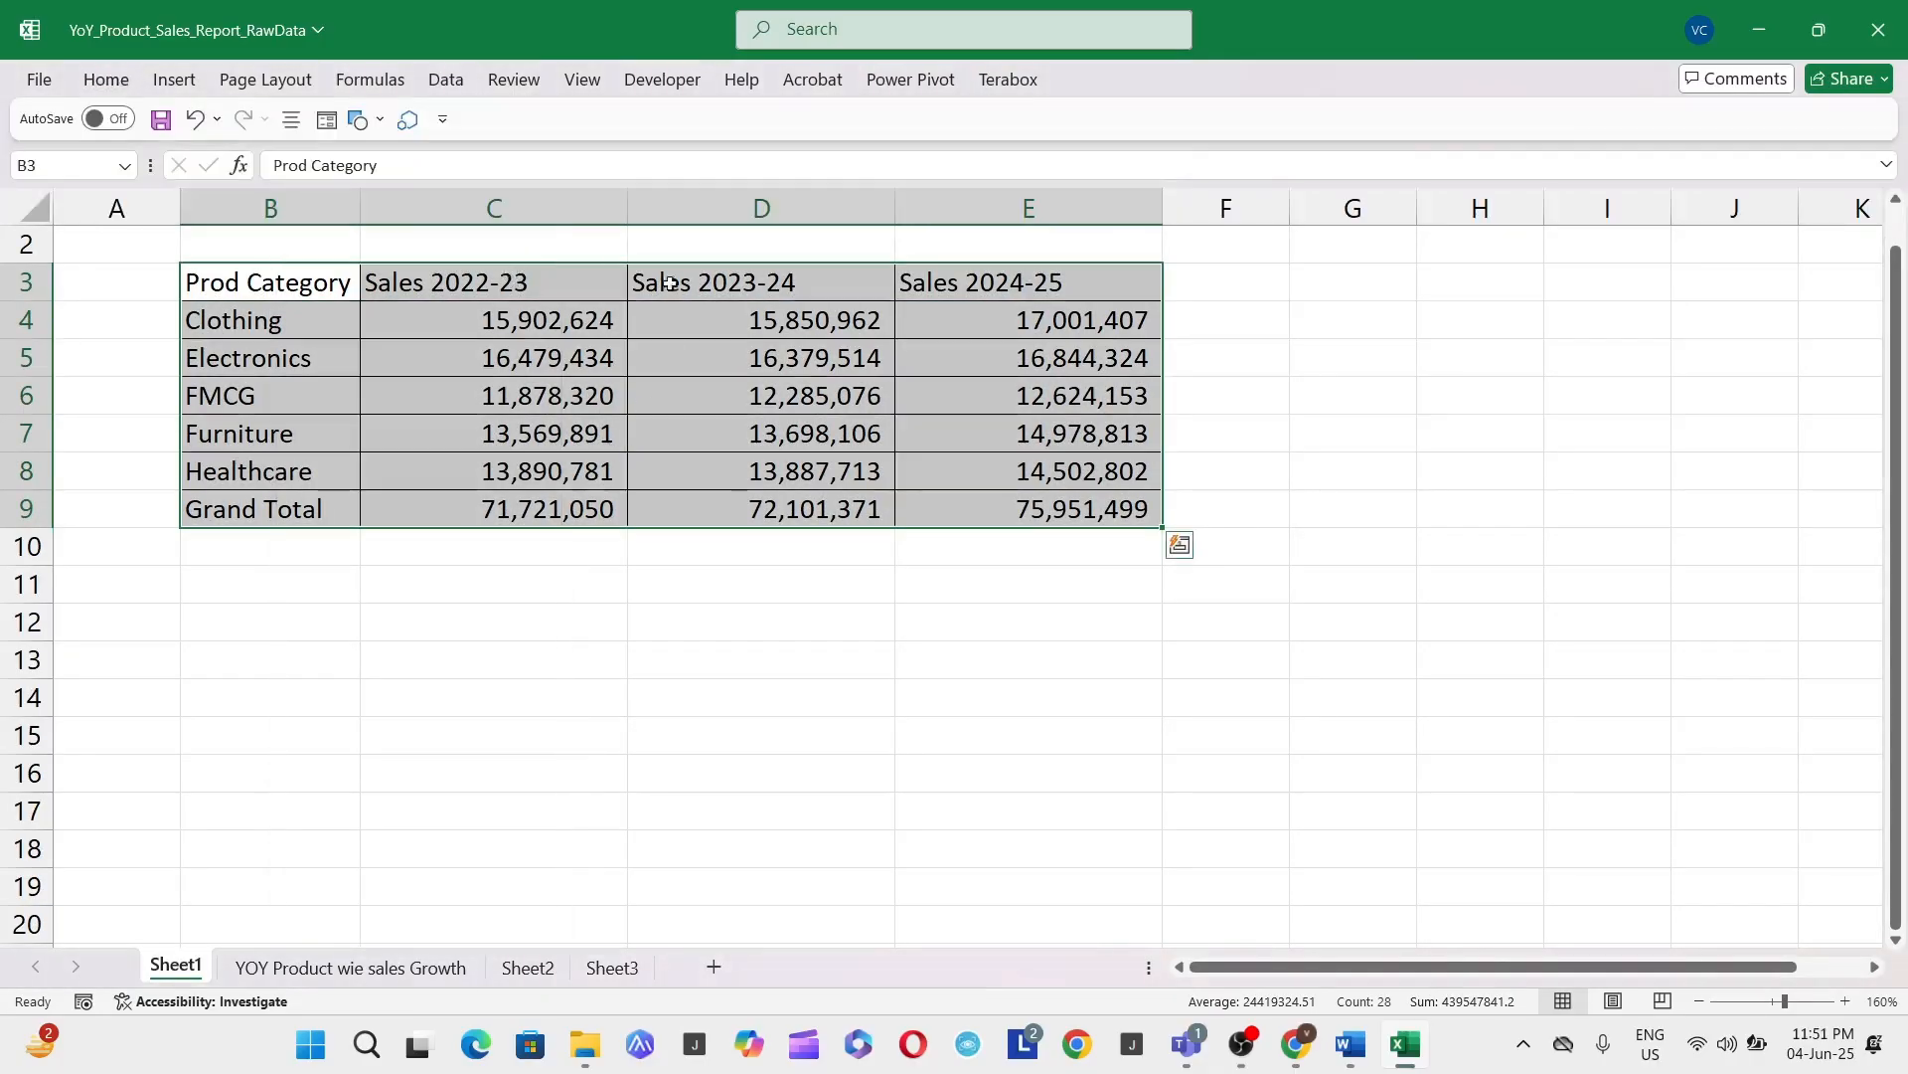
Step: Set the font size of the whole summary table to 13
click(105, 80)
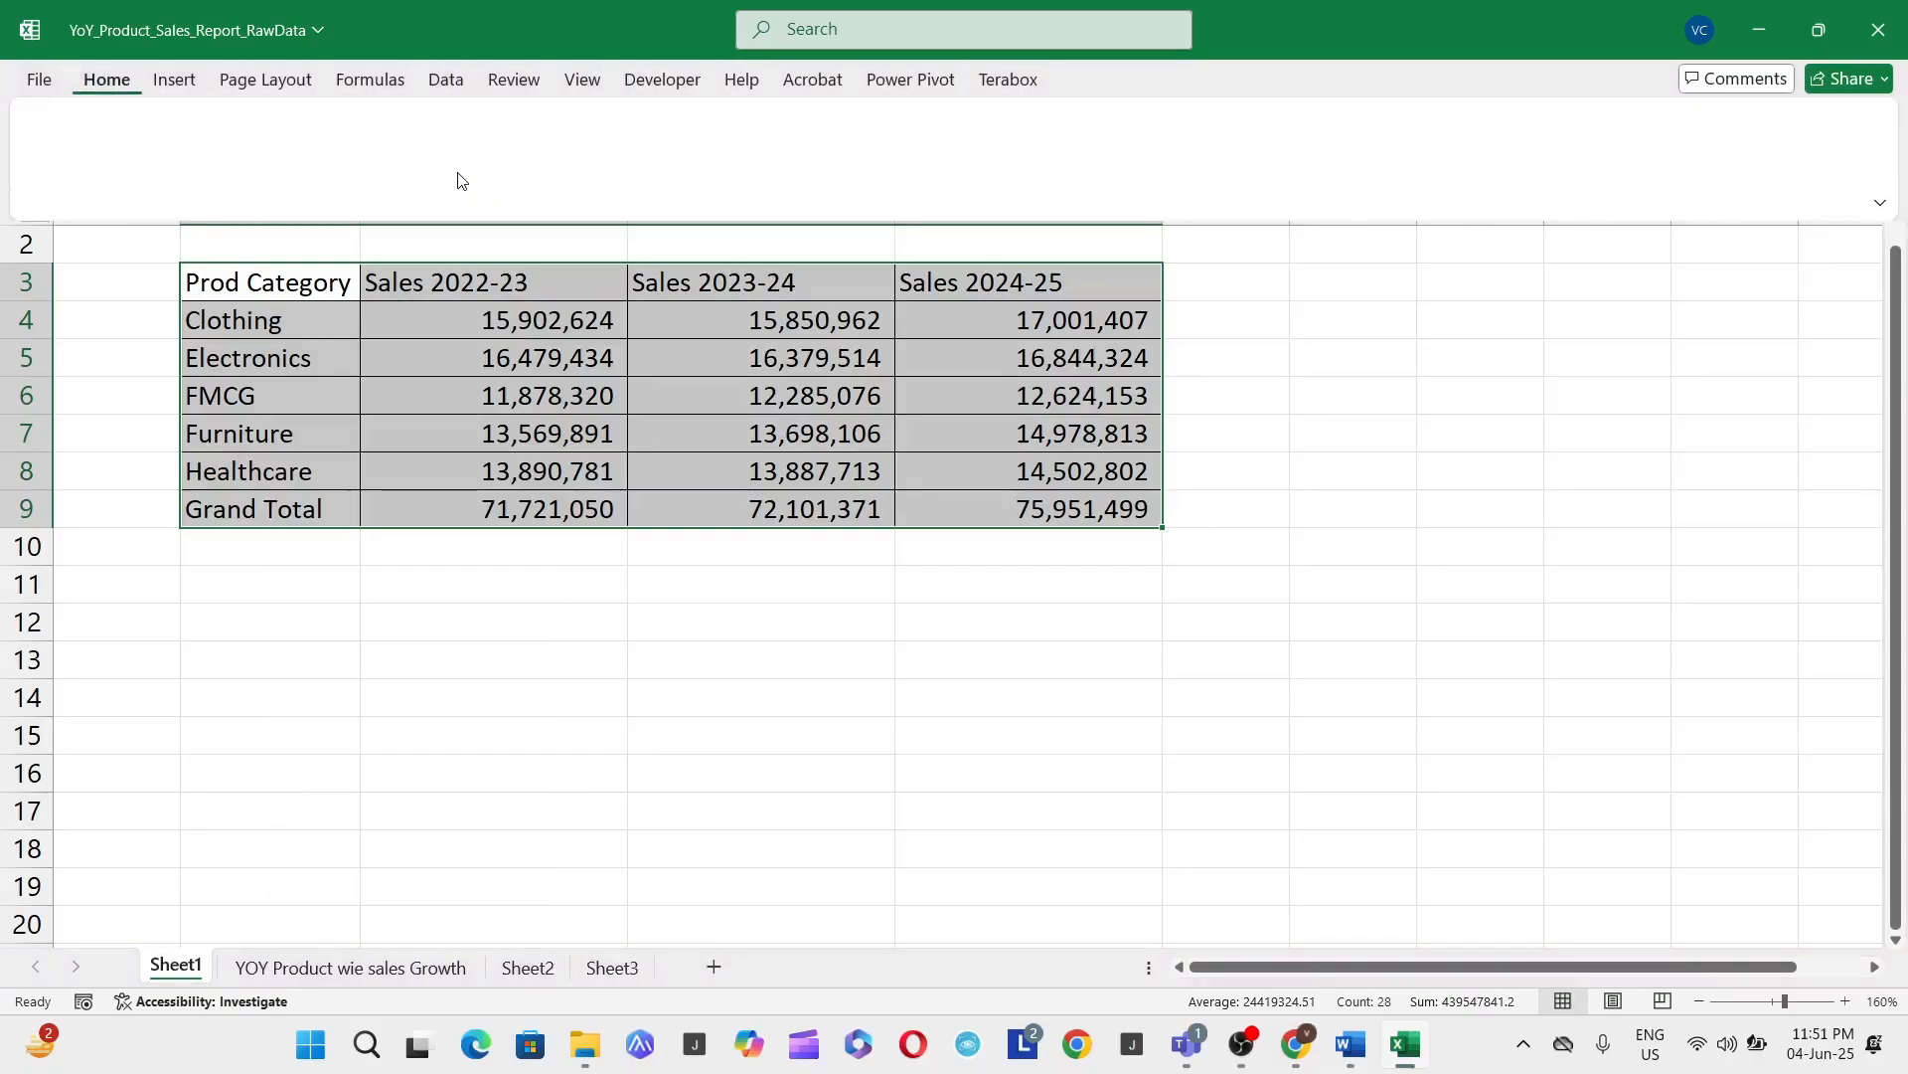
click(343, 126)
text(1)
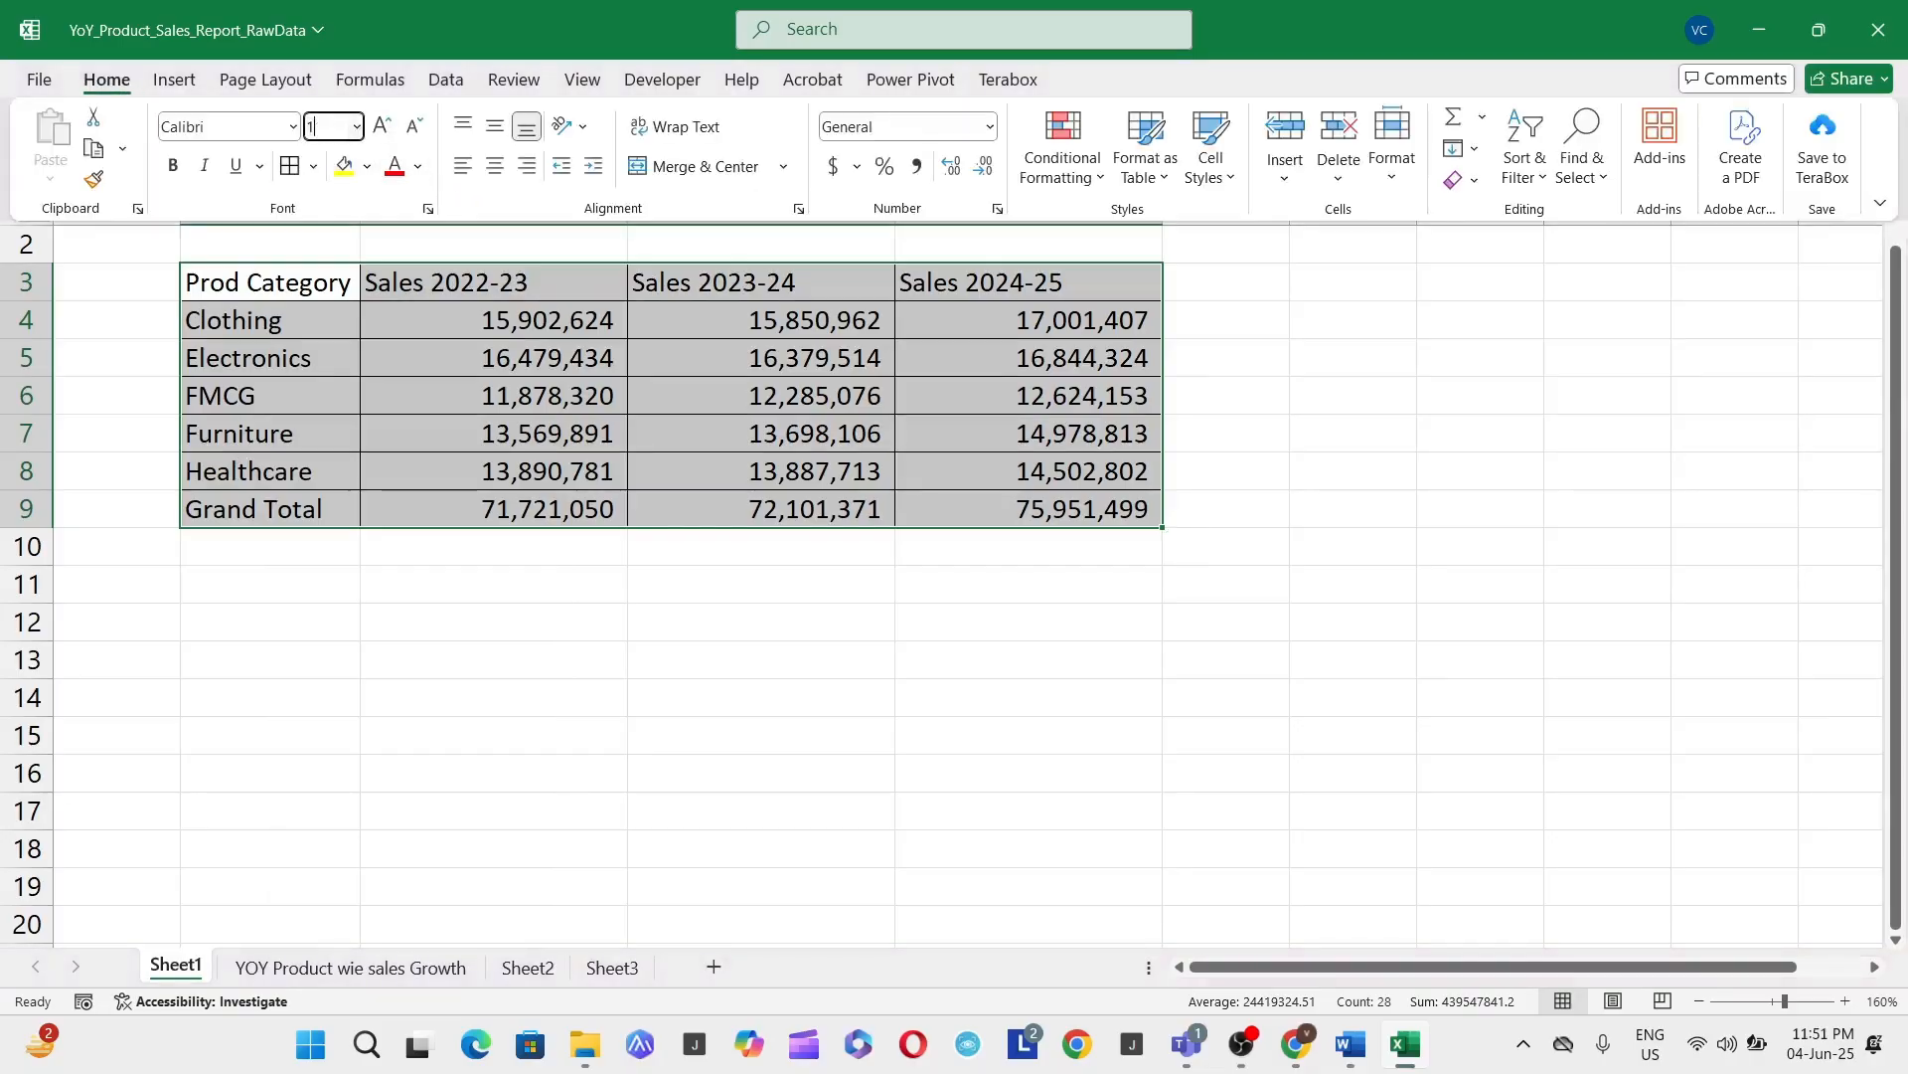
text(3)
key(Return)
scroll(692, 334, up, 1)
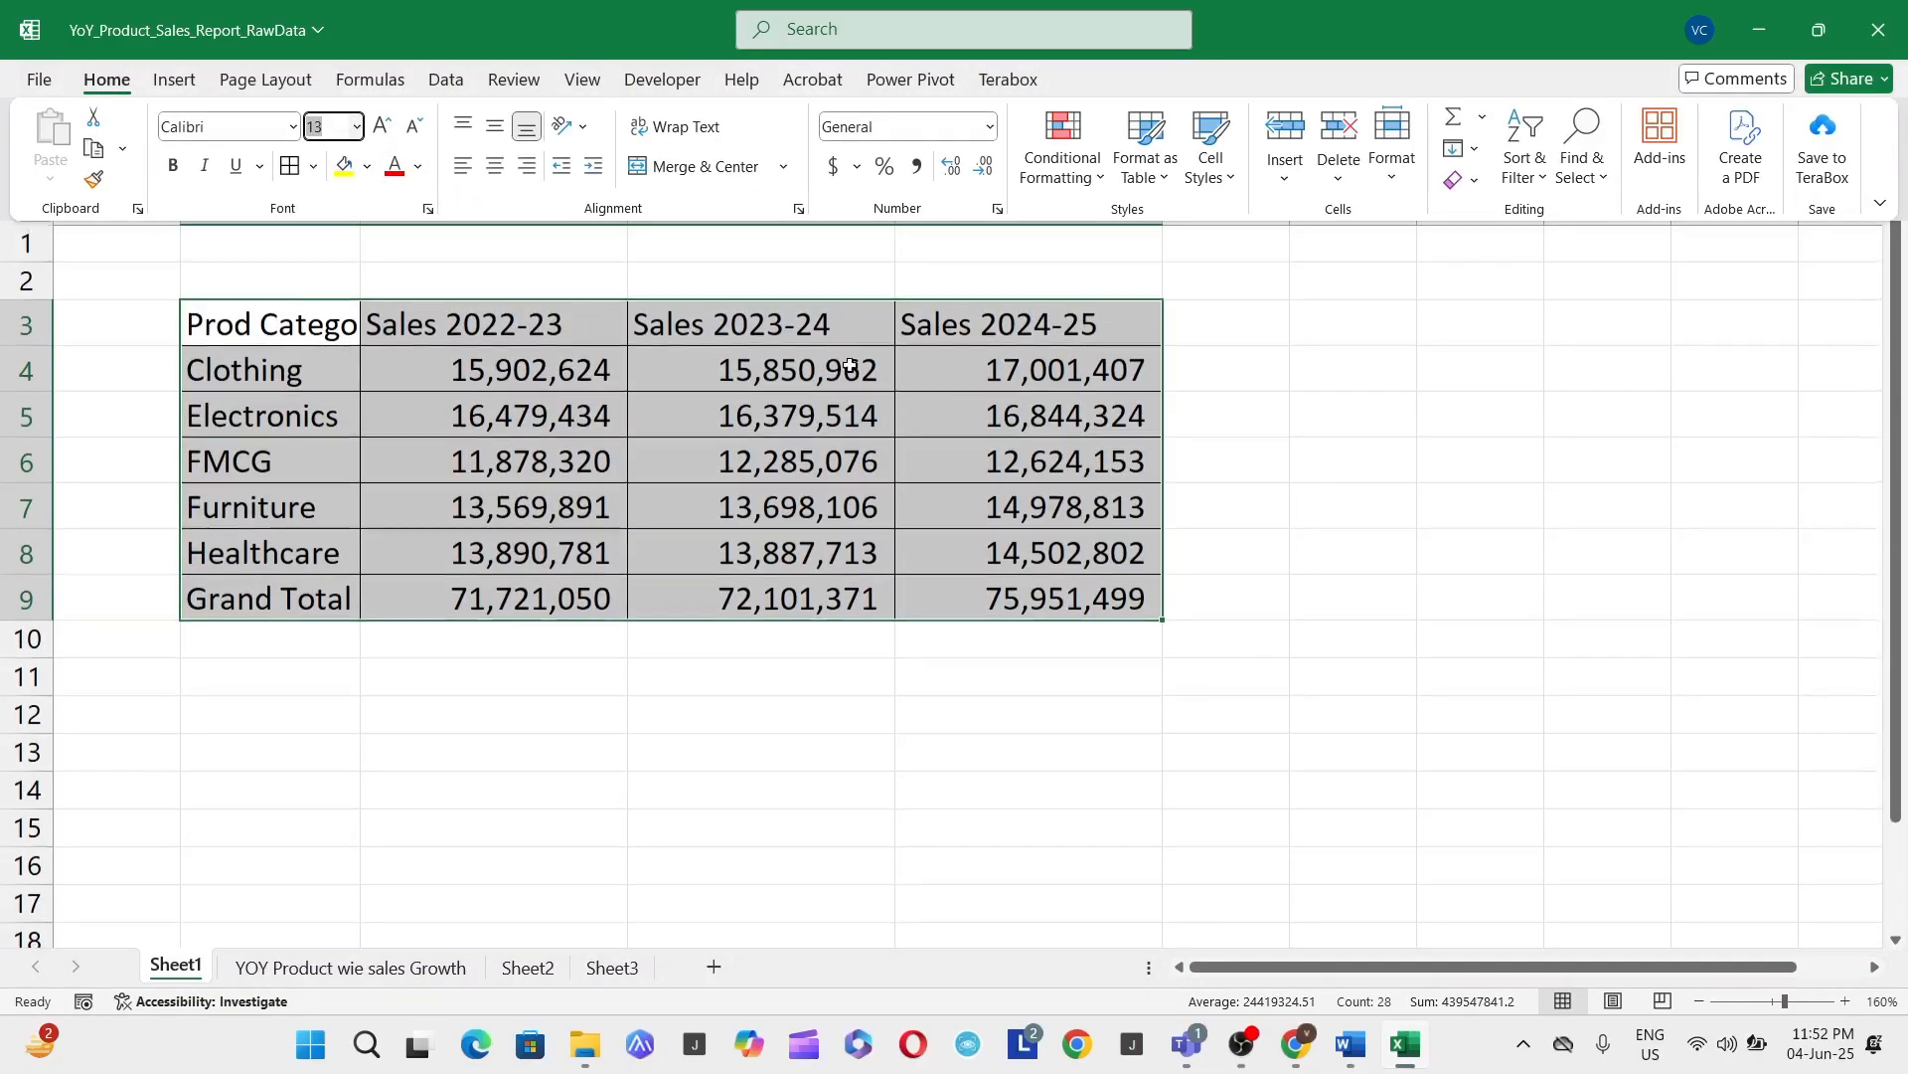
Step: Make the header row 3 bold
click(329, 336)
click(27, 328)
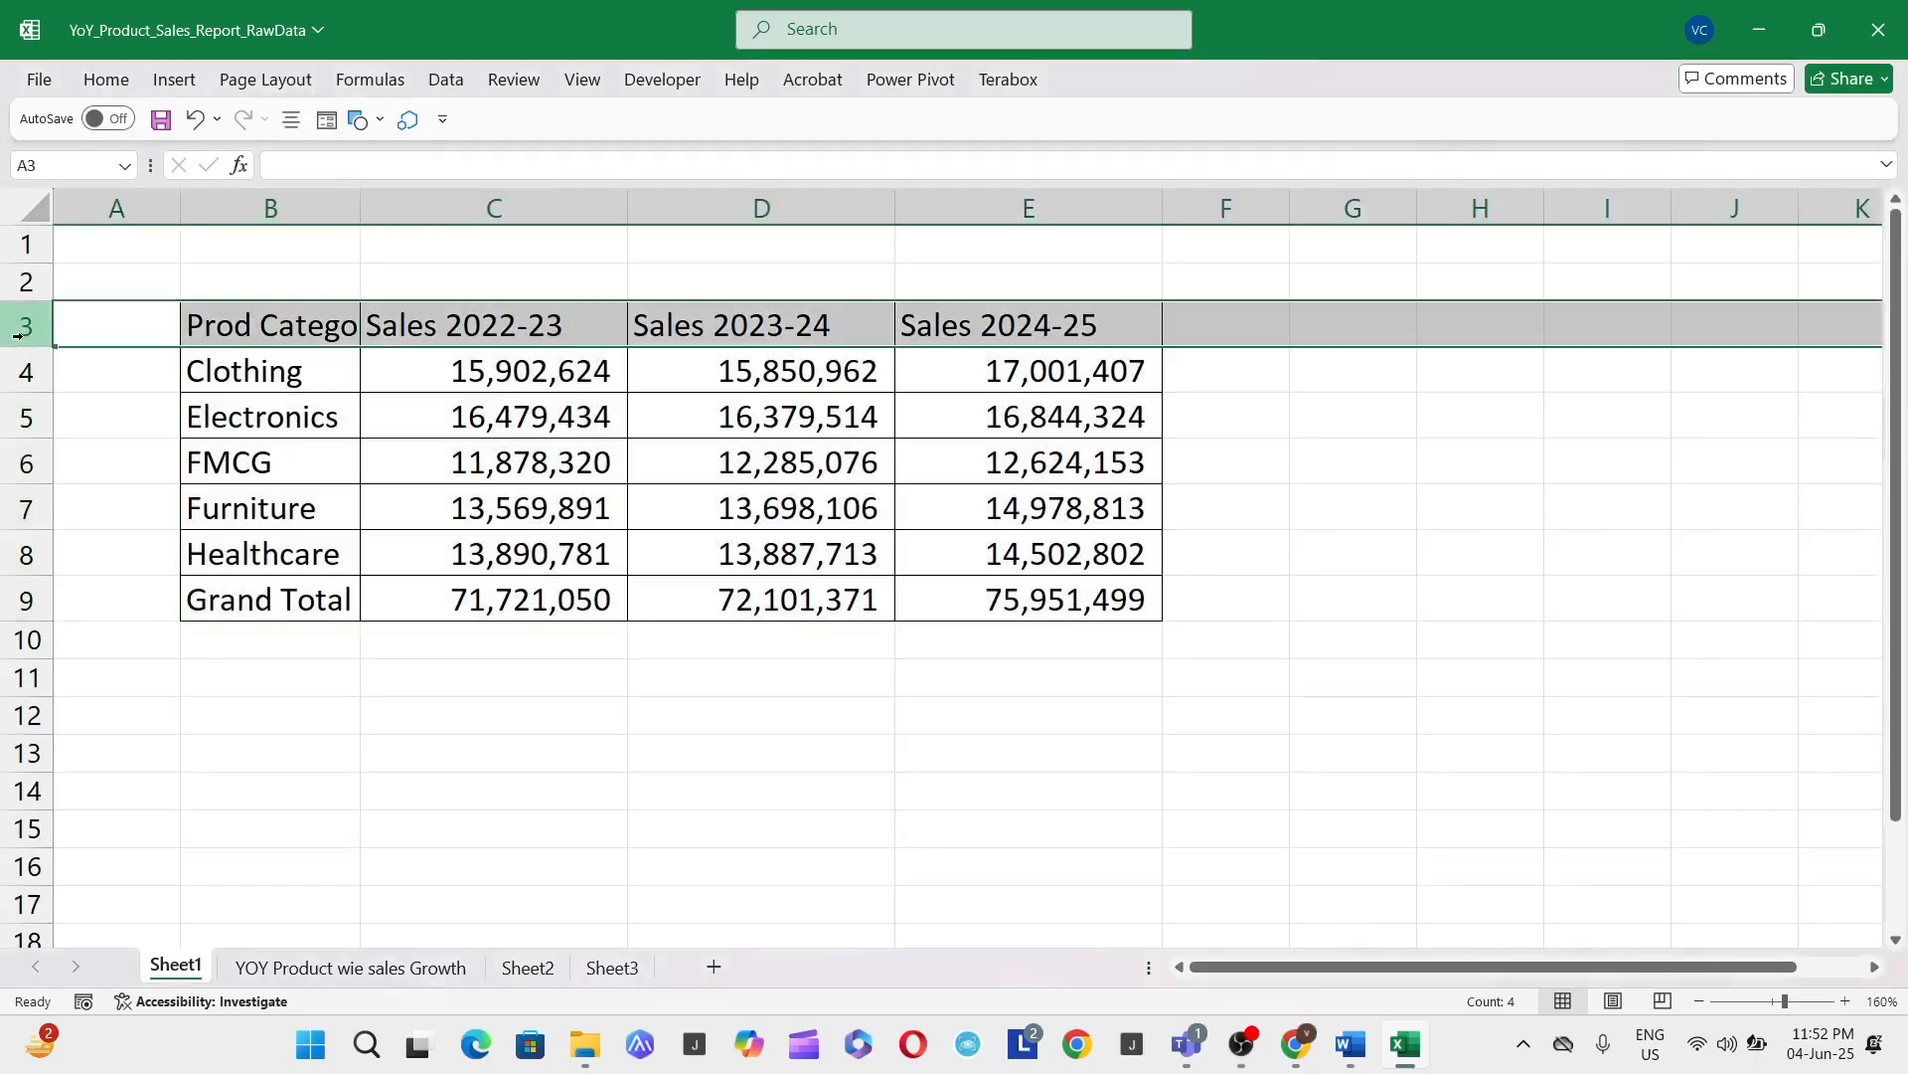
key(ctrl+b)
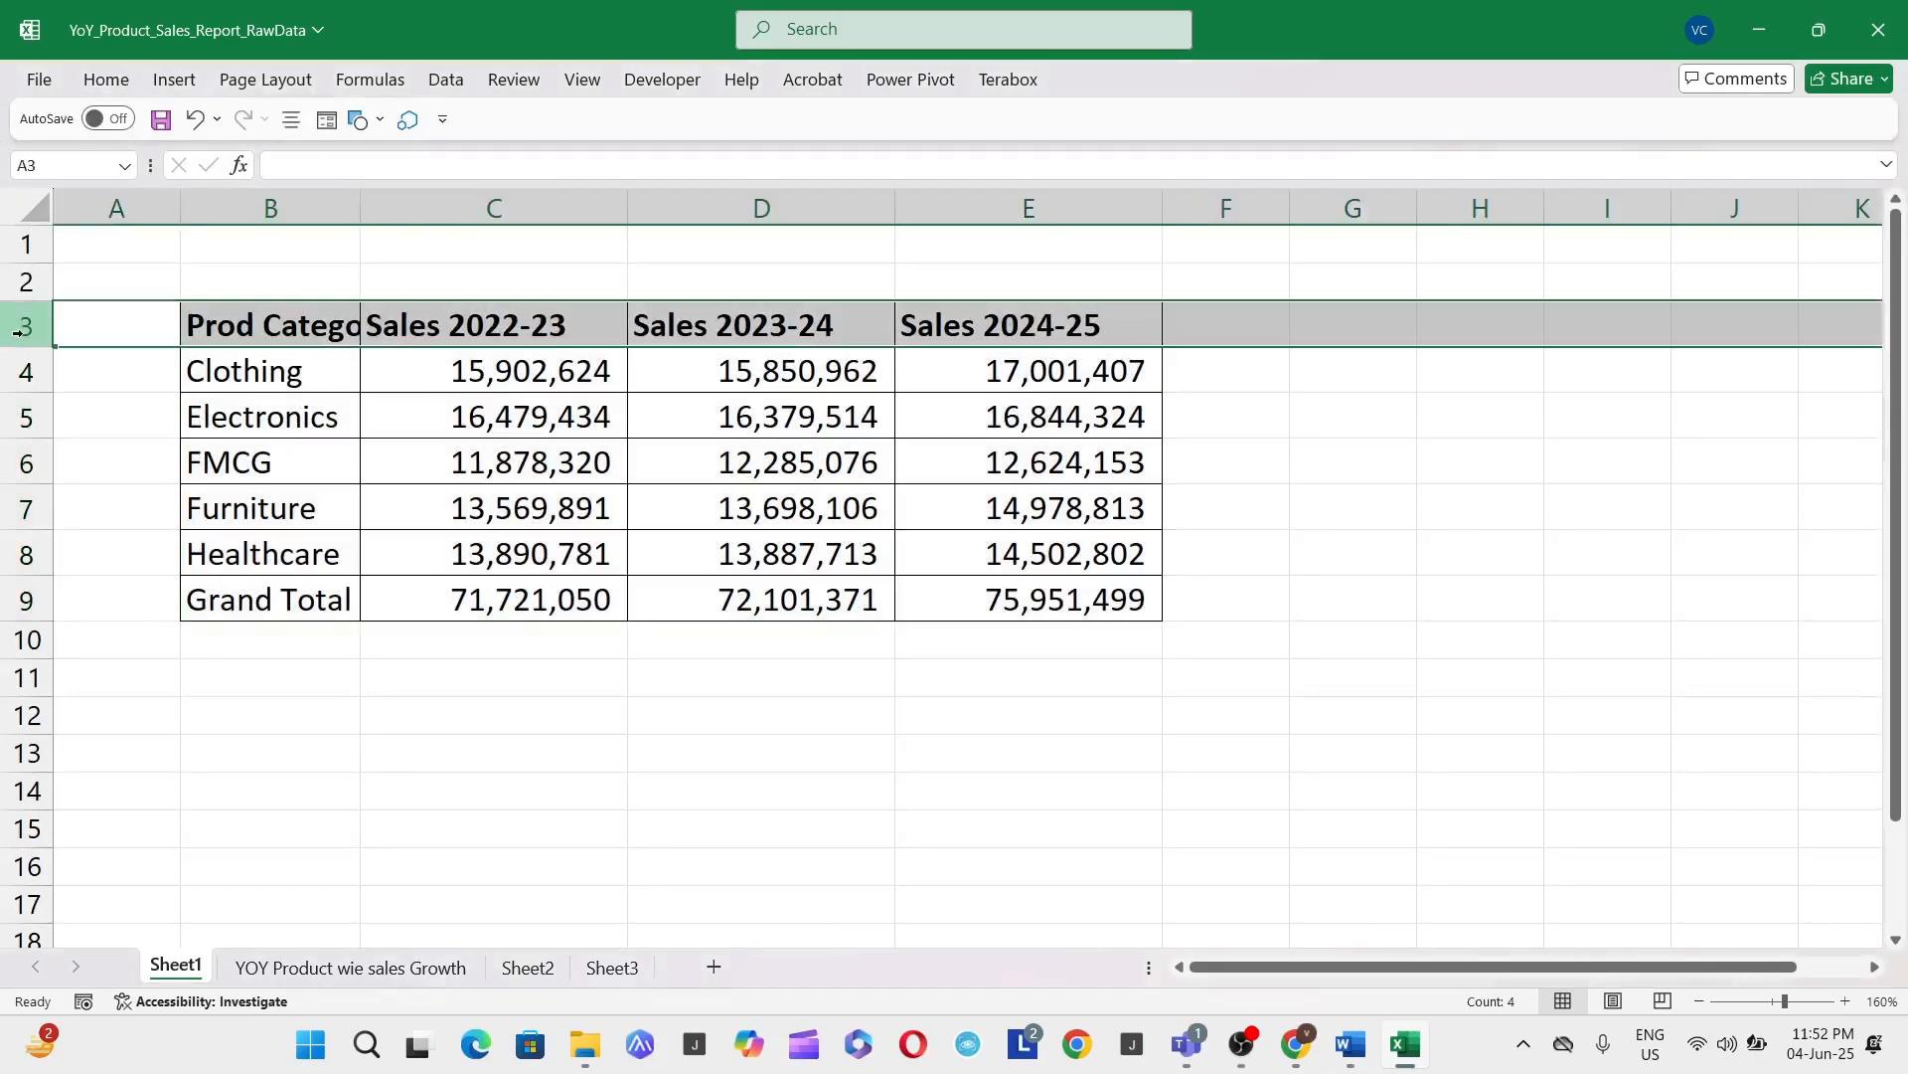
Step: Autofit the column widths of the whole table B3:E9 to their contents
key(ctrl+shift+Down)
key(Up)
key(Right)
key(Down)
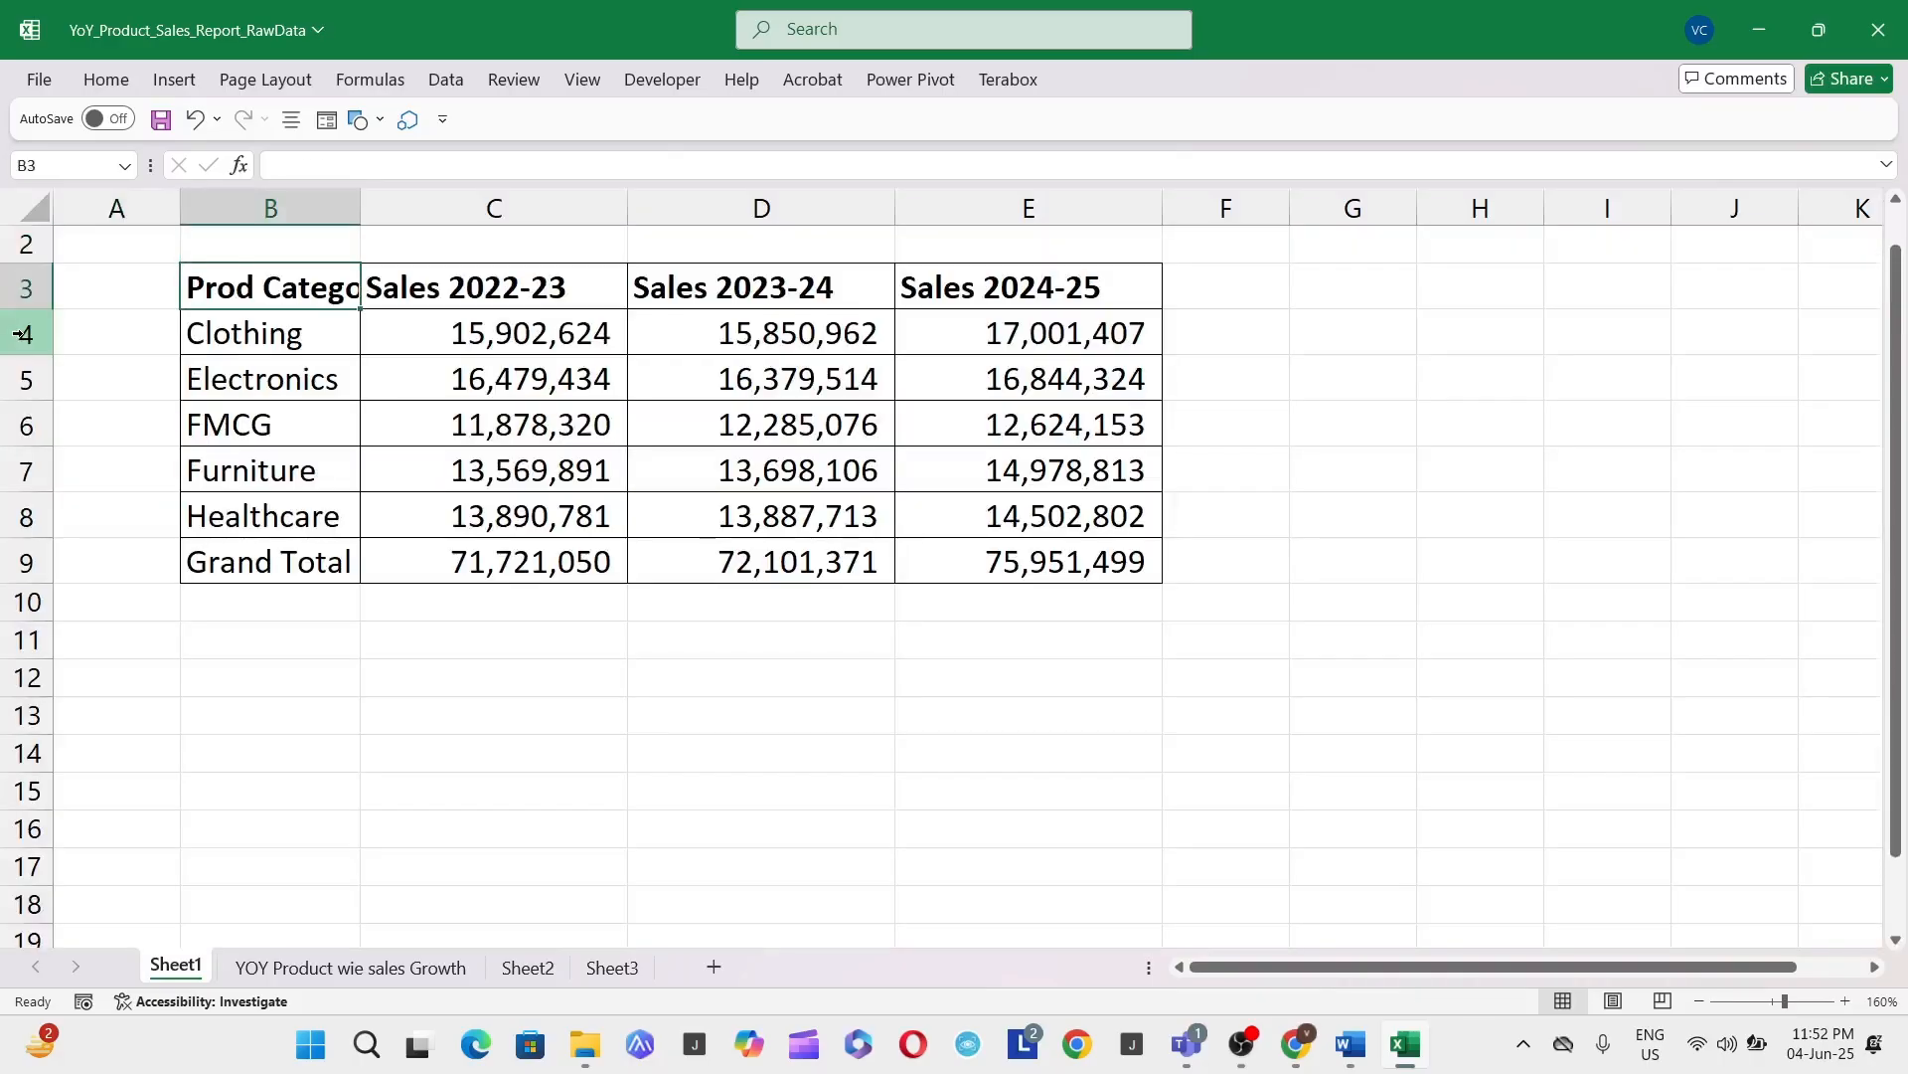
key(ctrl+shift+Down)
key(ctrl+shift+Right)
key(alt+o)
key(c)
key(a)
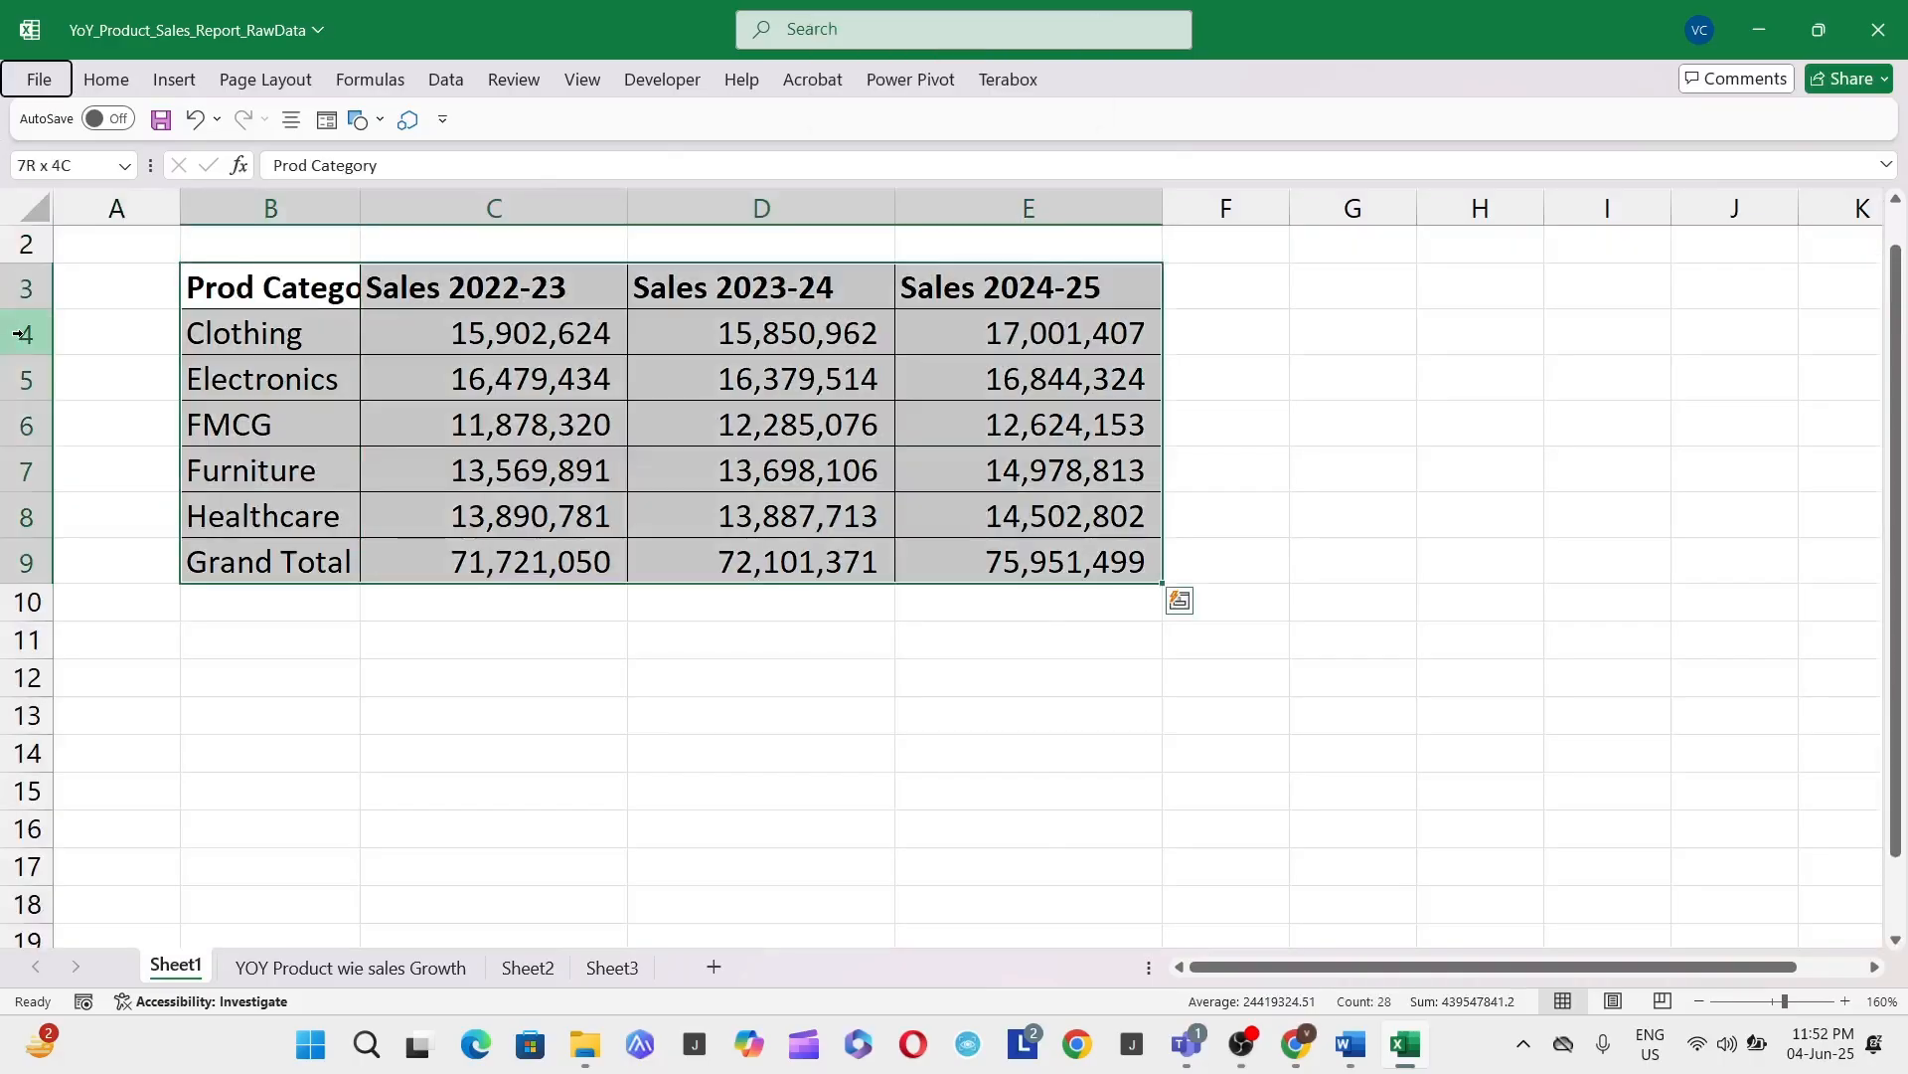
Step: Insert a blank column between Sales 2023-24 and Sales 2024-25
key(Right)
key(Right)
key(ctrl+space)
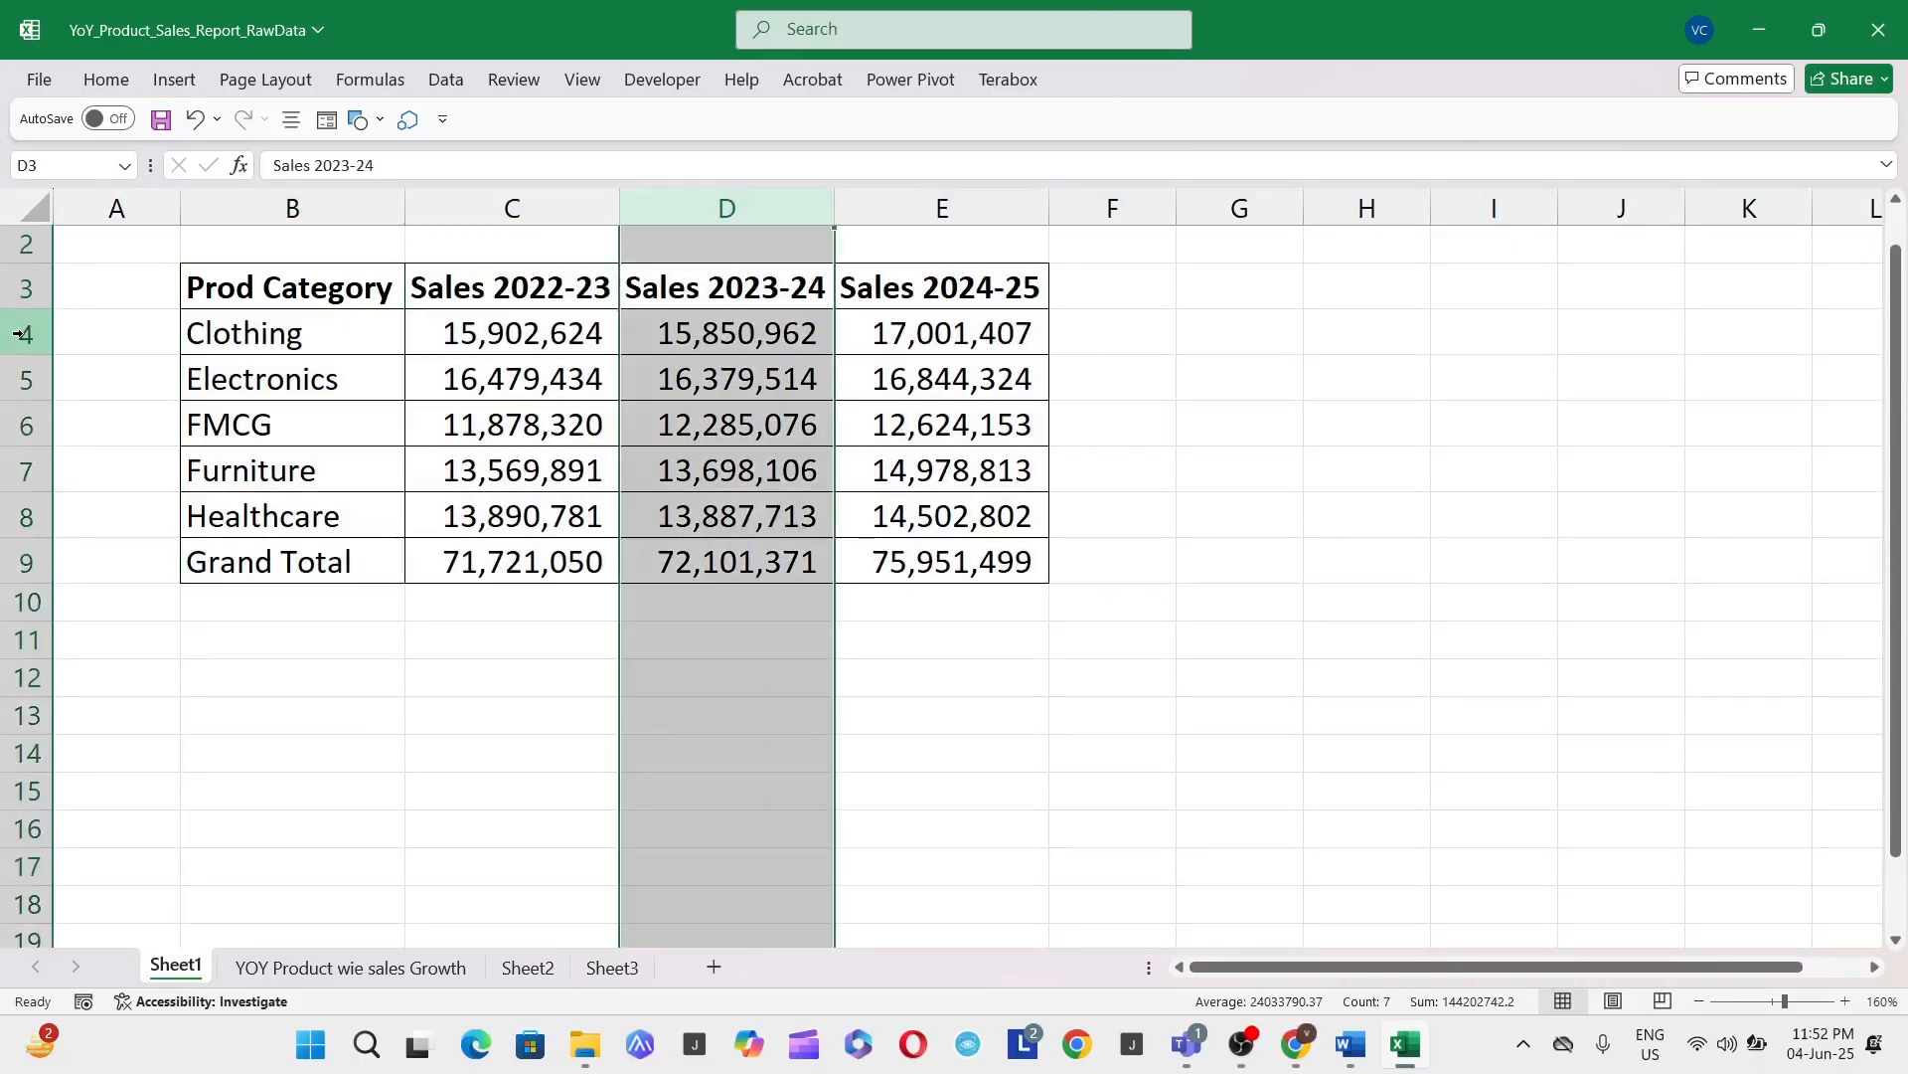
key(Right)
key(ctrl+space)
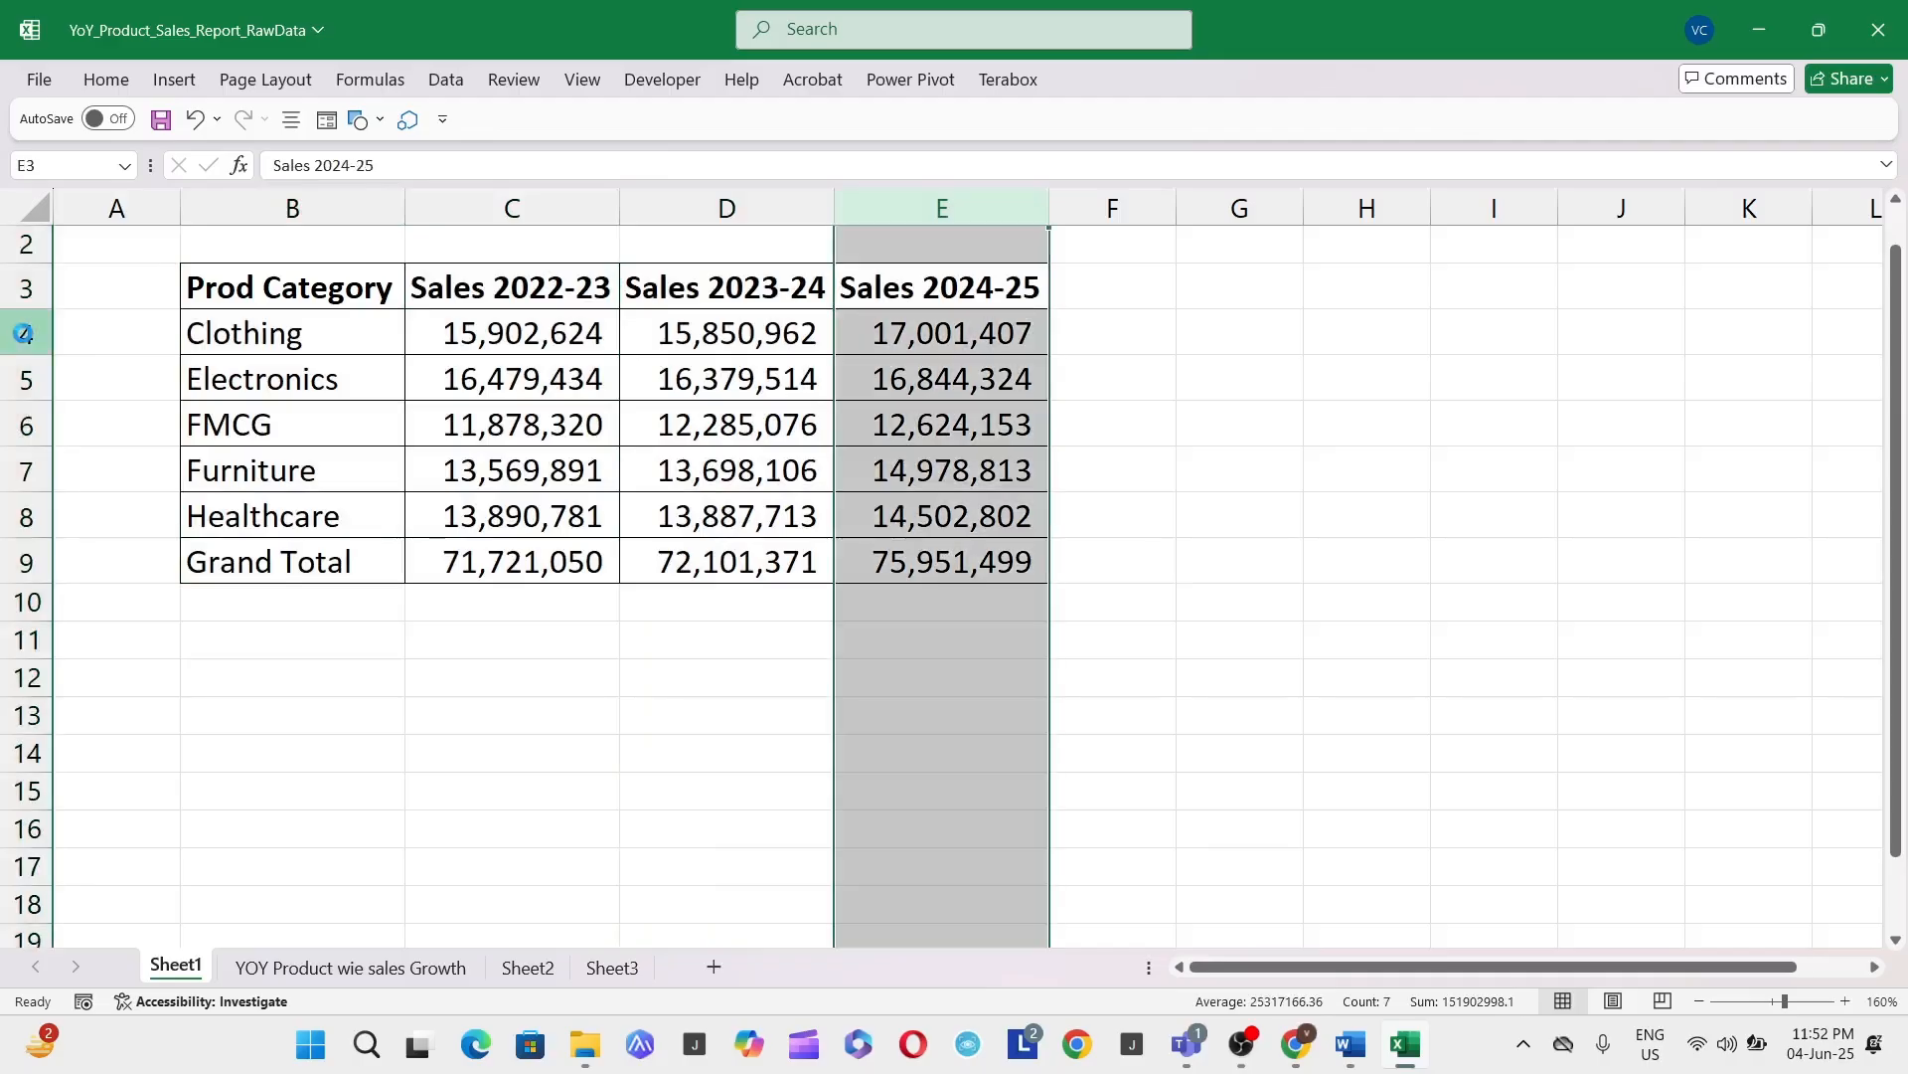
key(ctrl+shift+plus)
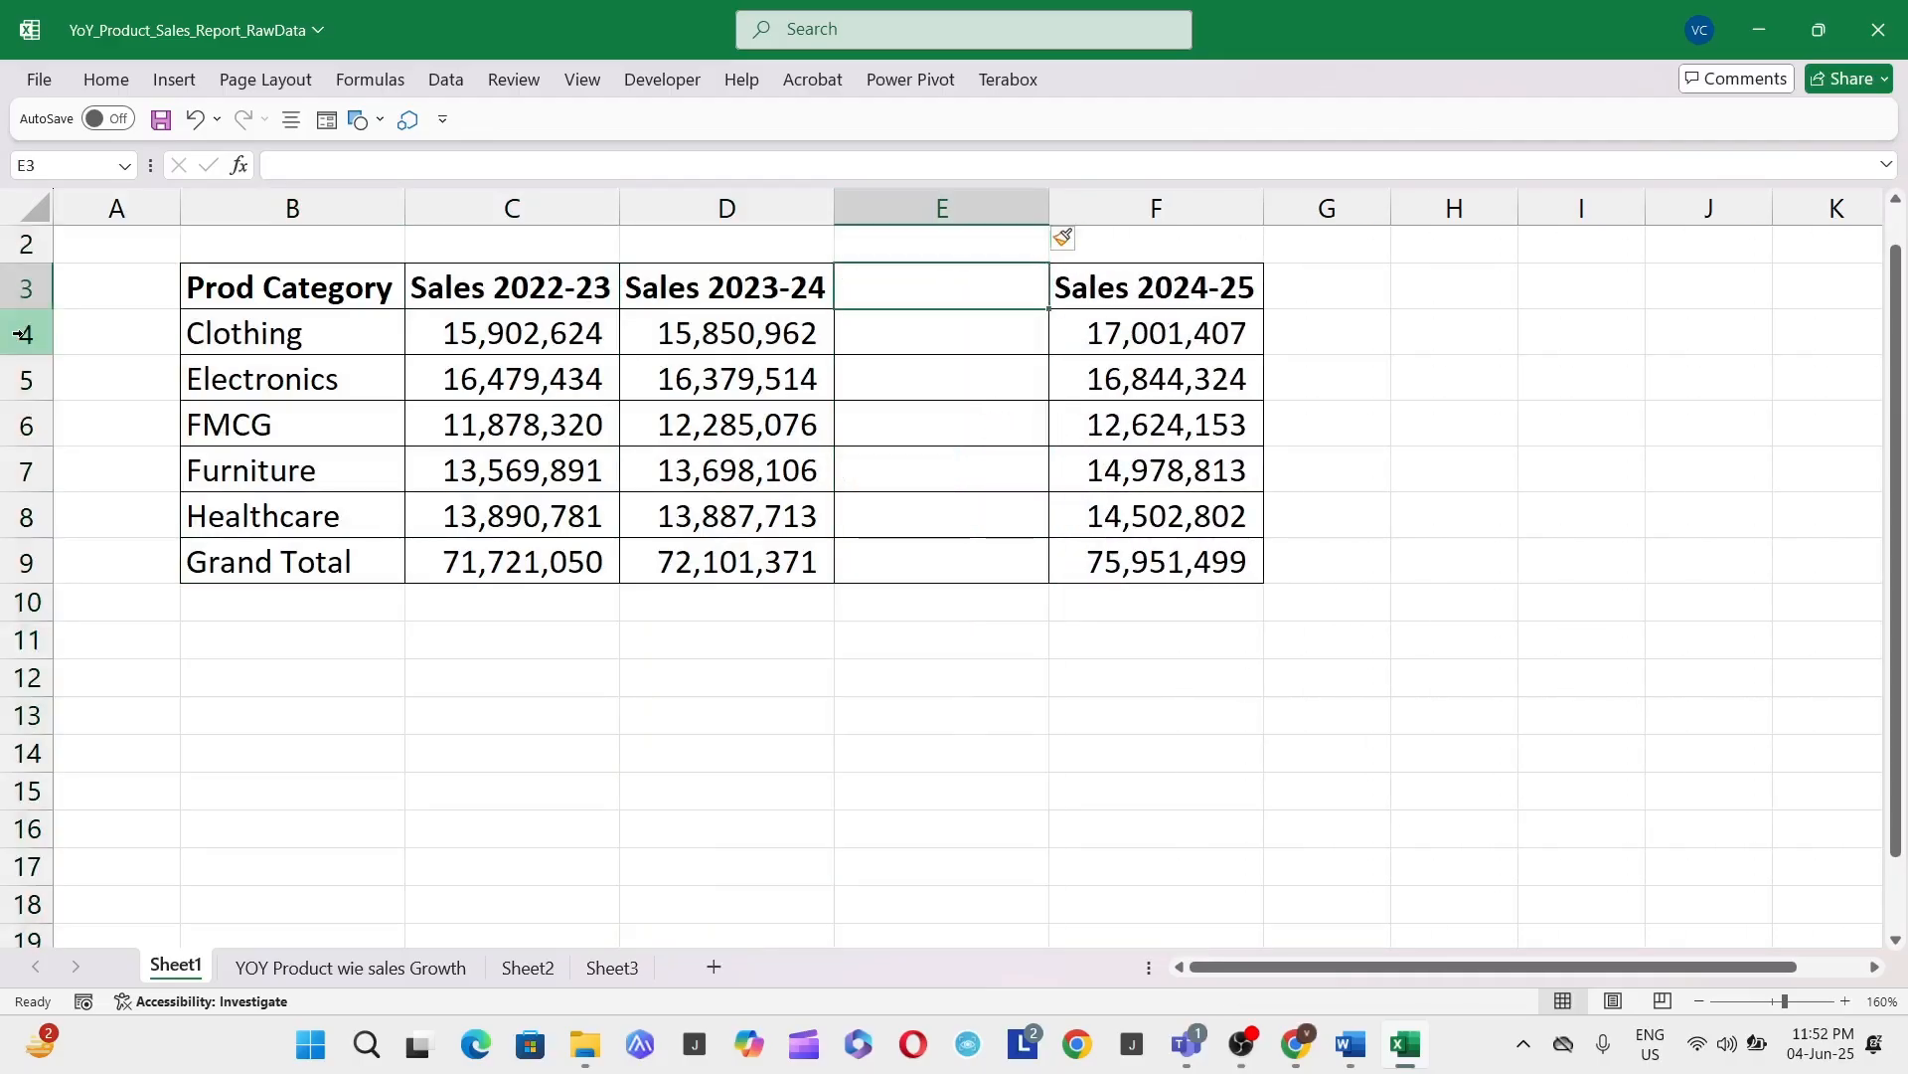
Step: Enter the header "Growth %" in E3 of the new blank column
scroll(18, 334, up, 1)
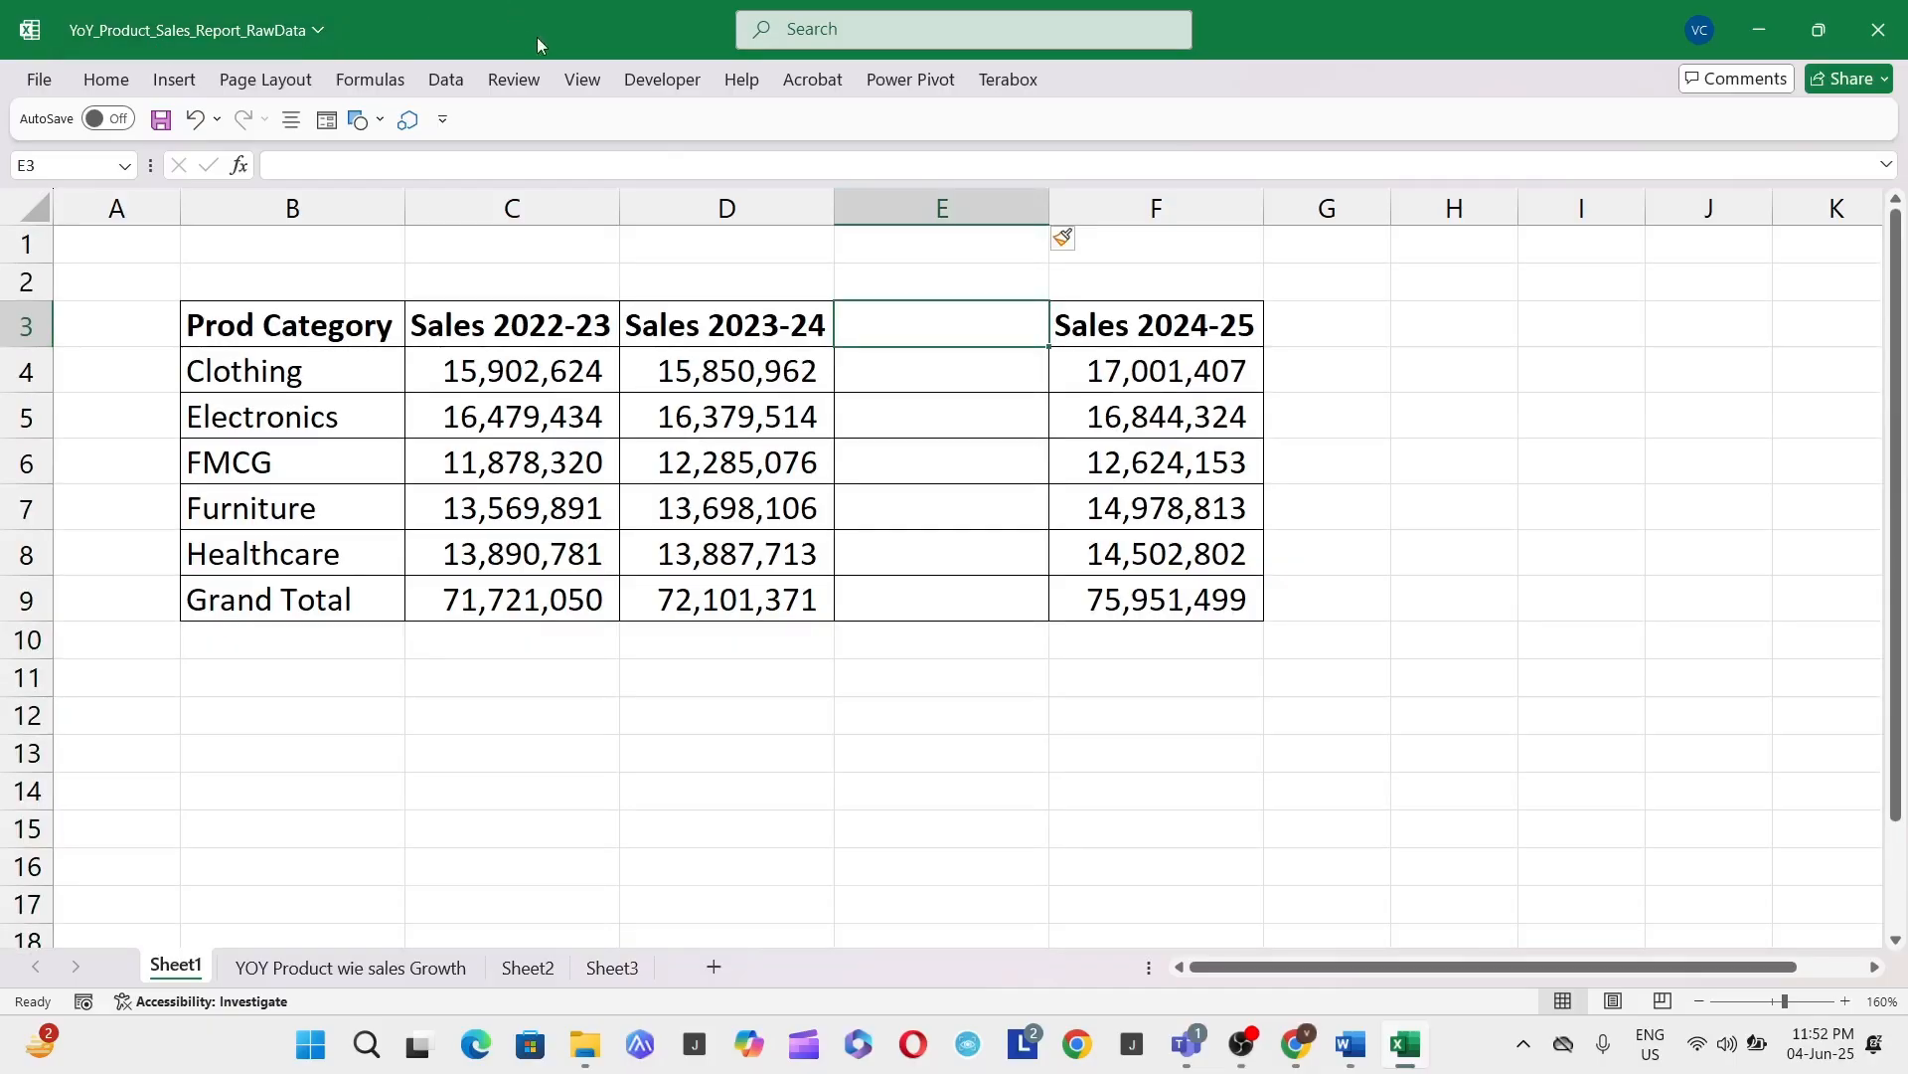
text(Gr)
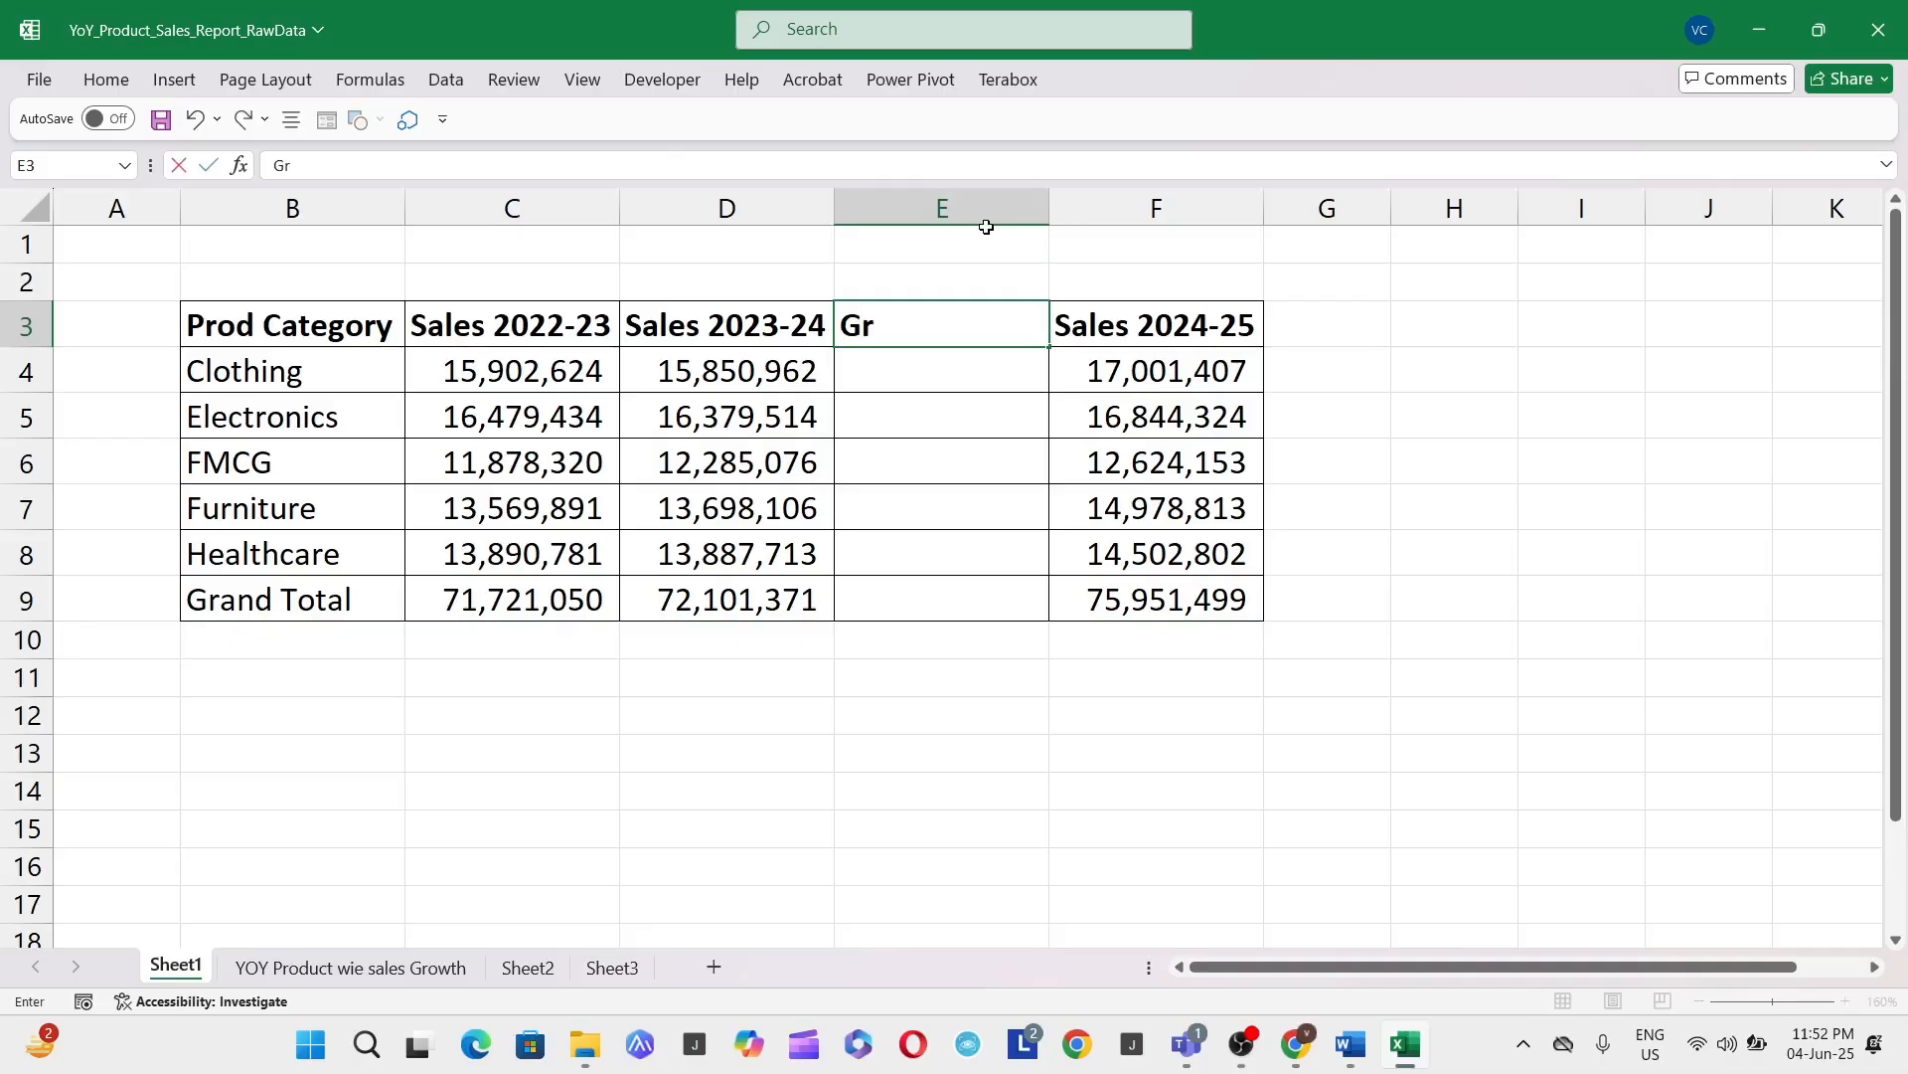
text(owth &)
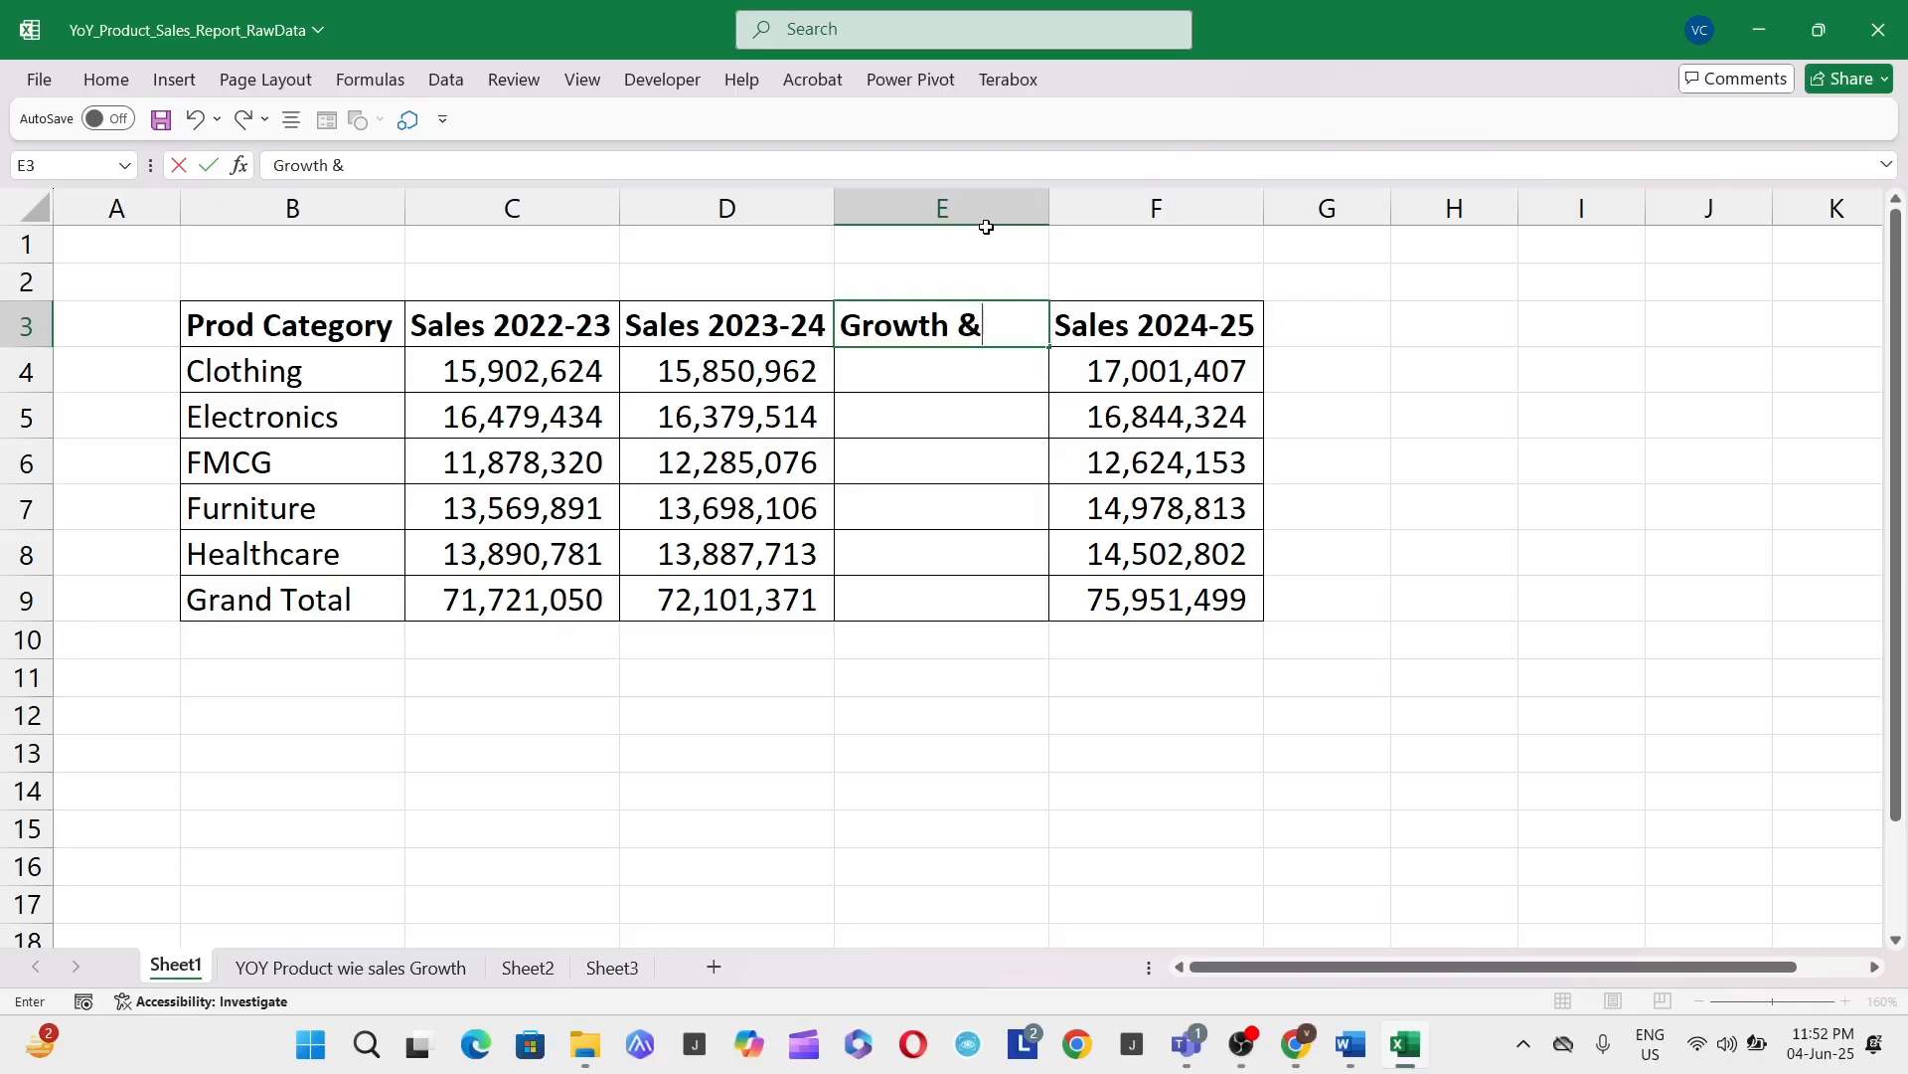
key(BackSpace)
text(%)
key(Return)
key(Up)
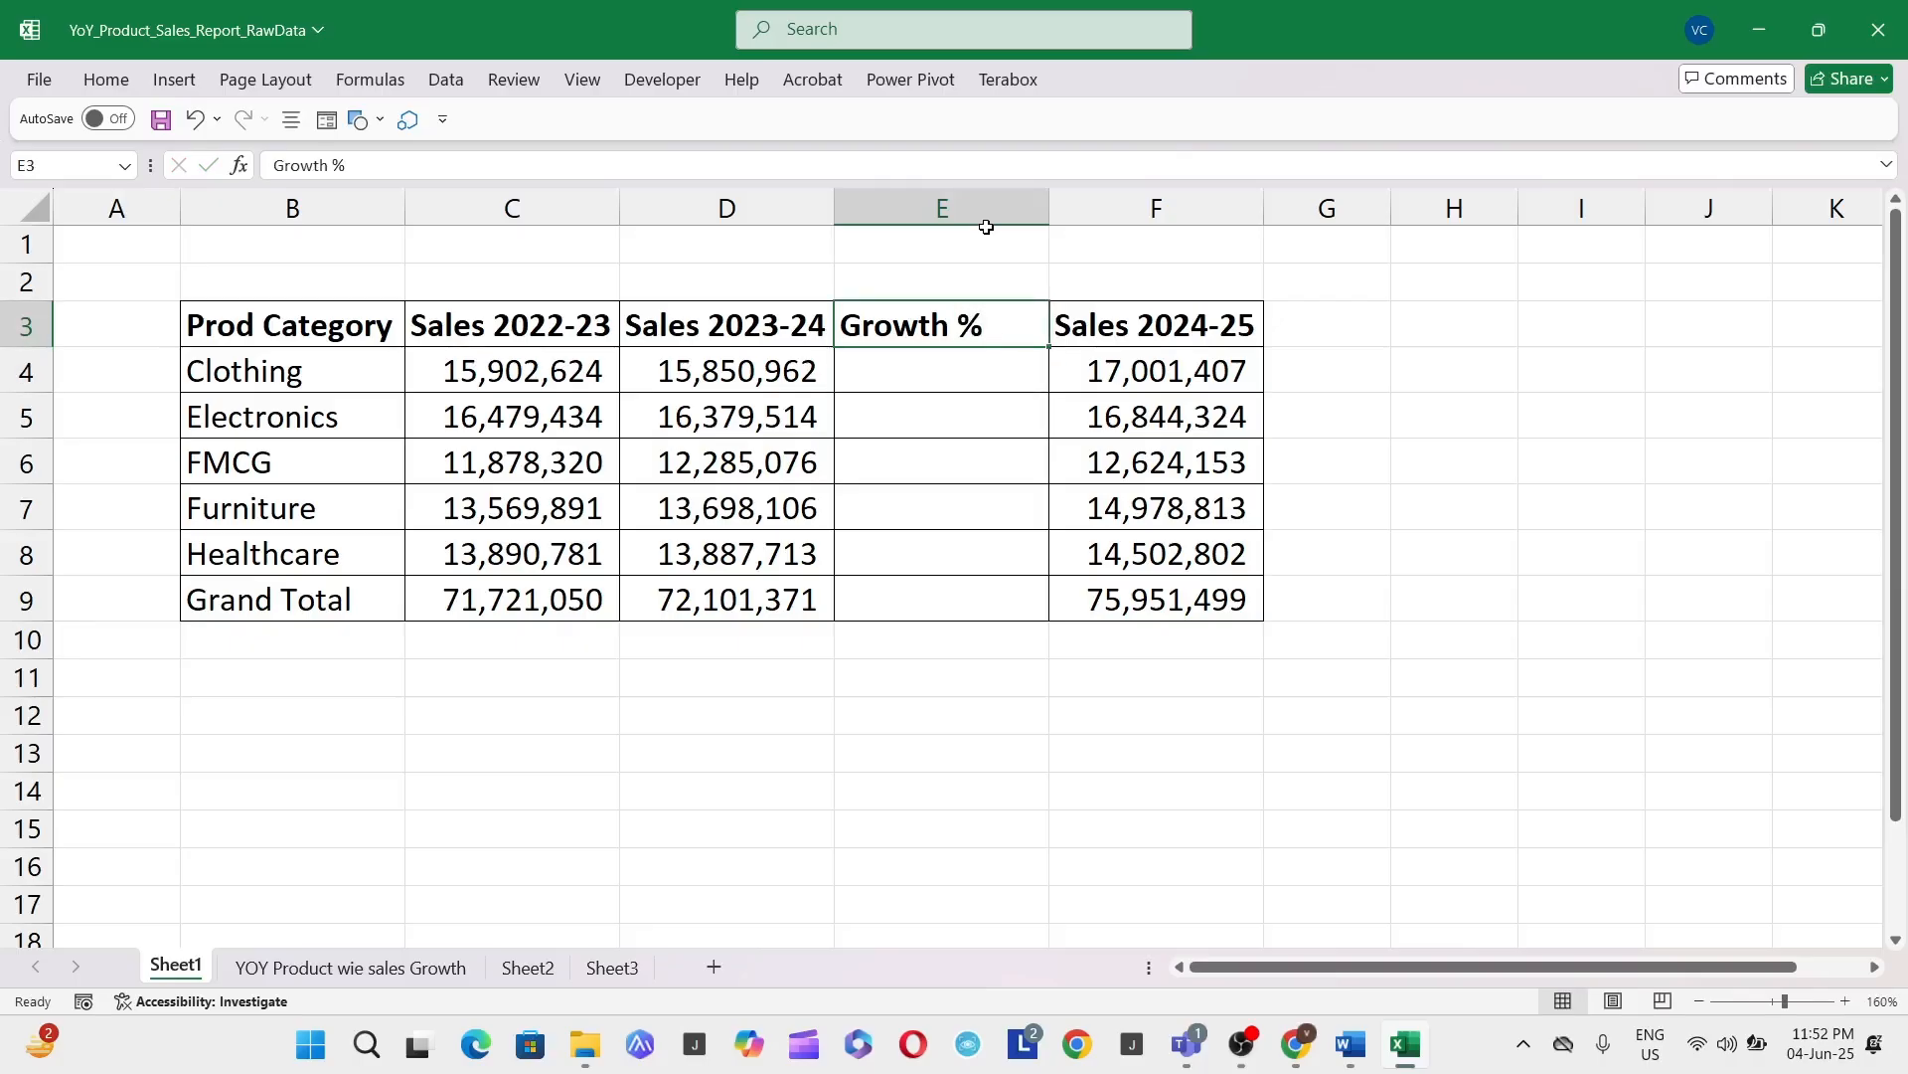
Step: Copy the Growth % header from E3 to G3, beside the Sales 2024-25 column
key(Up)
key(Down)
key(ctrl+c)
key(Right)
key(Right)
key(Return)
key(F2)
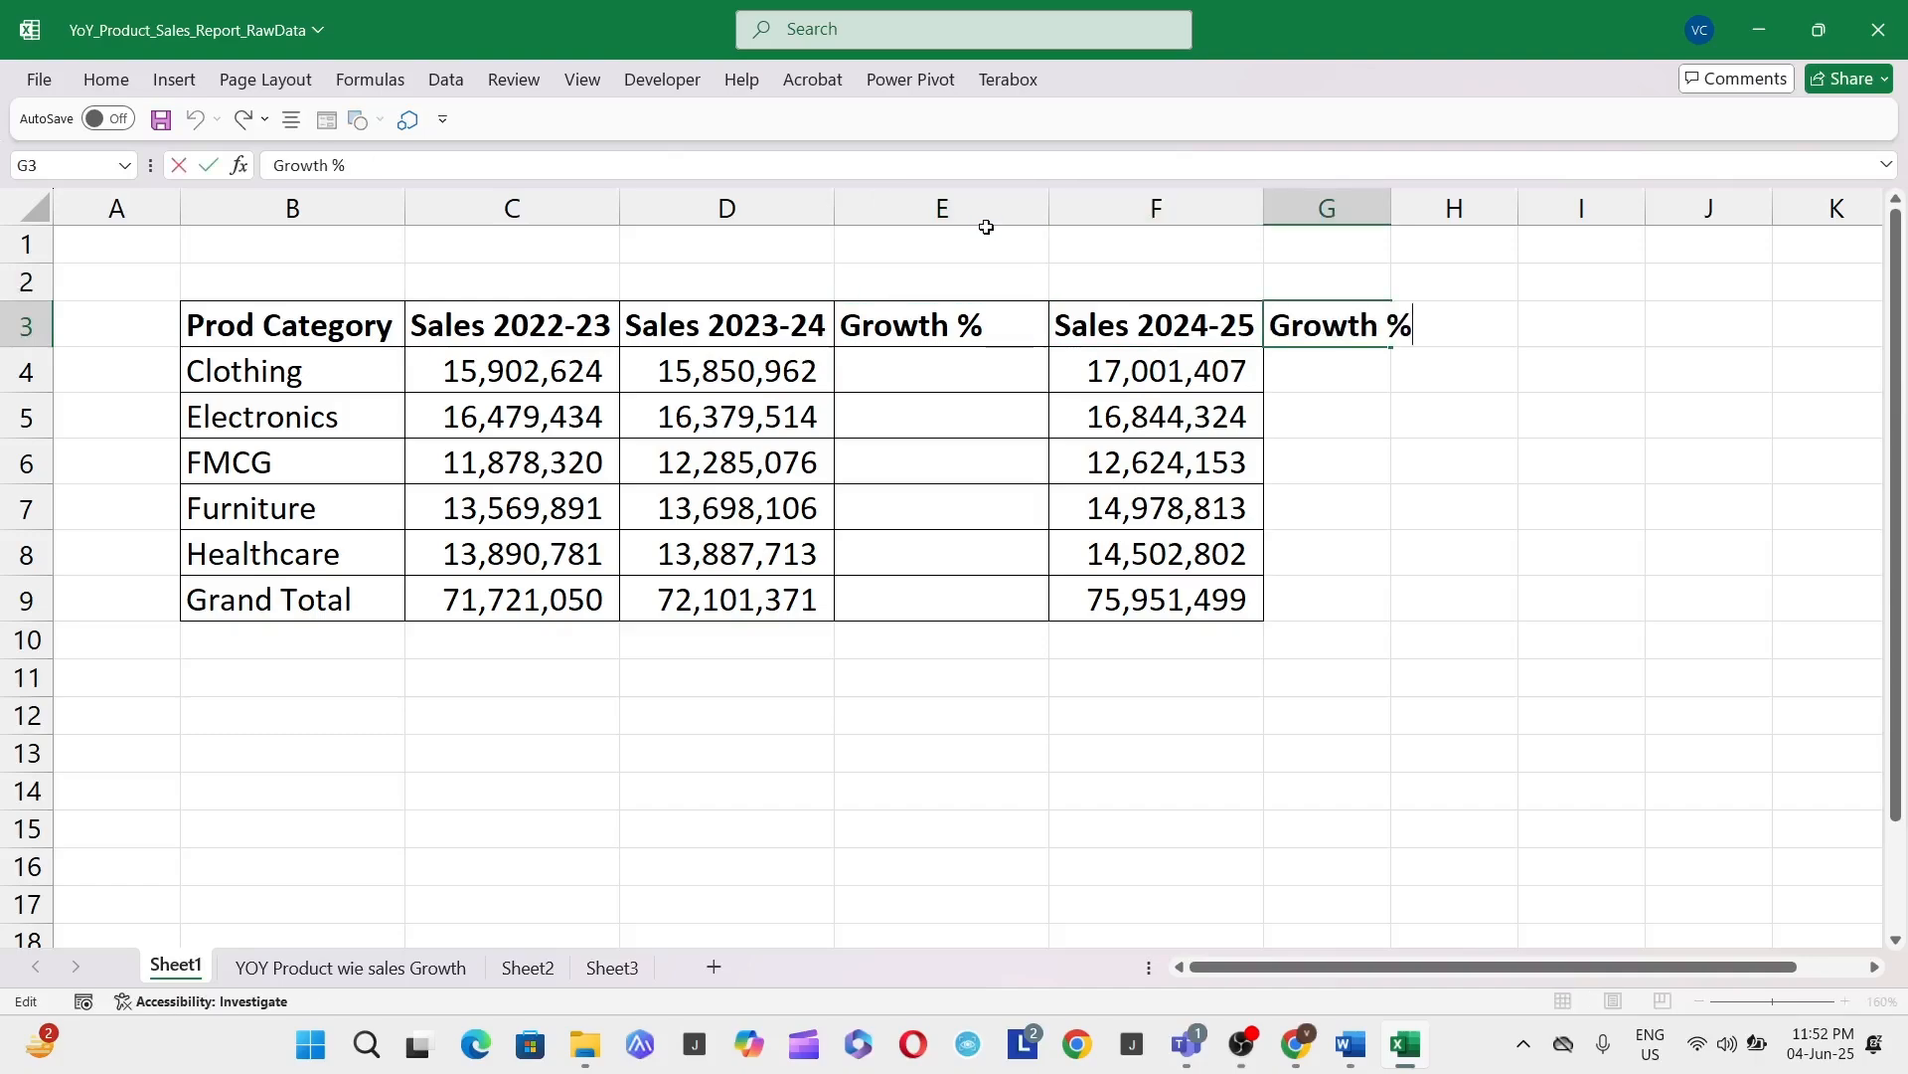
key(Escape)
Step: Append "(fy24)" to the Growth % header in E3
key(Left)
key(Left)
key(F2)
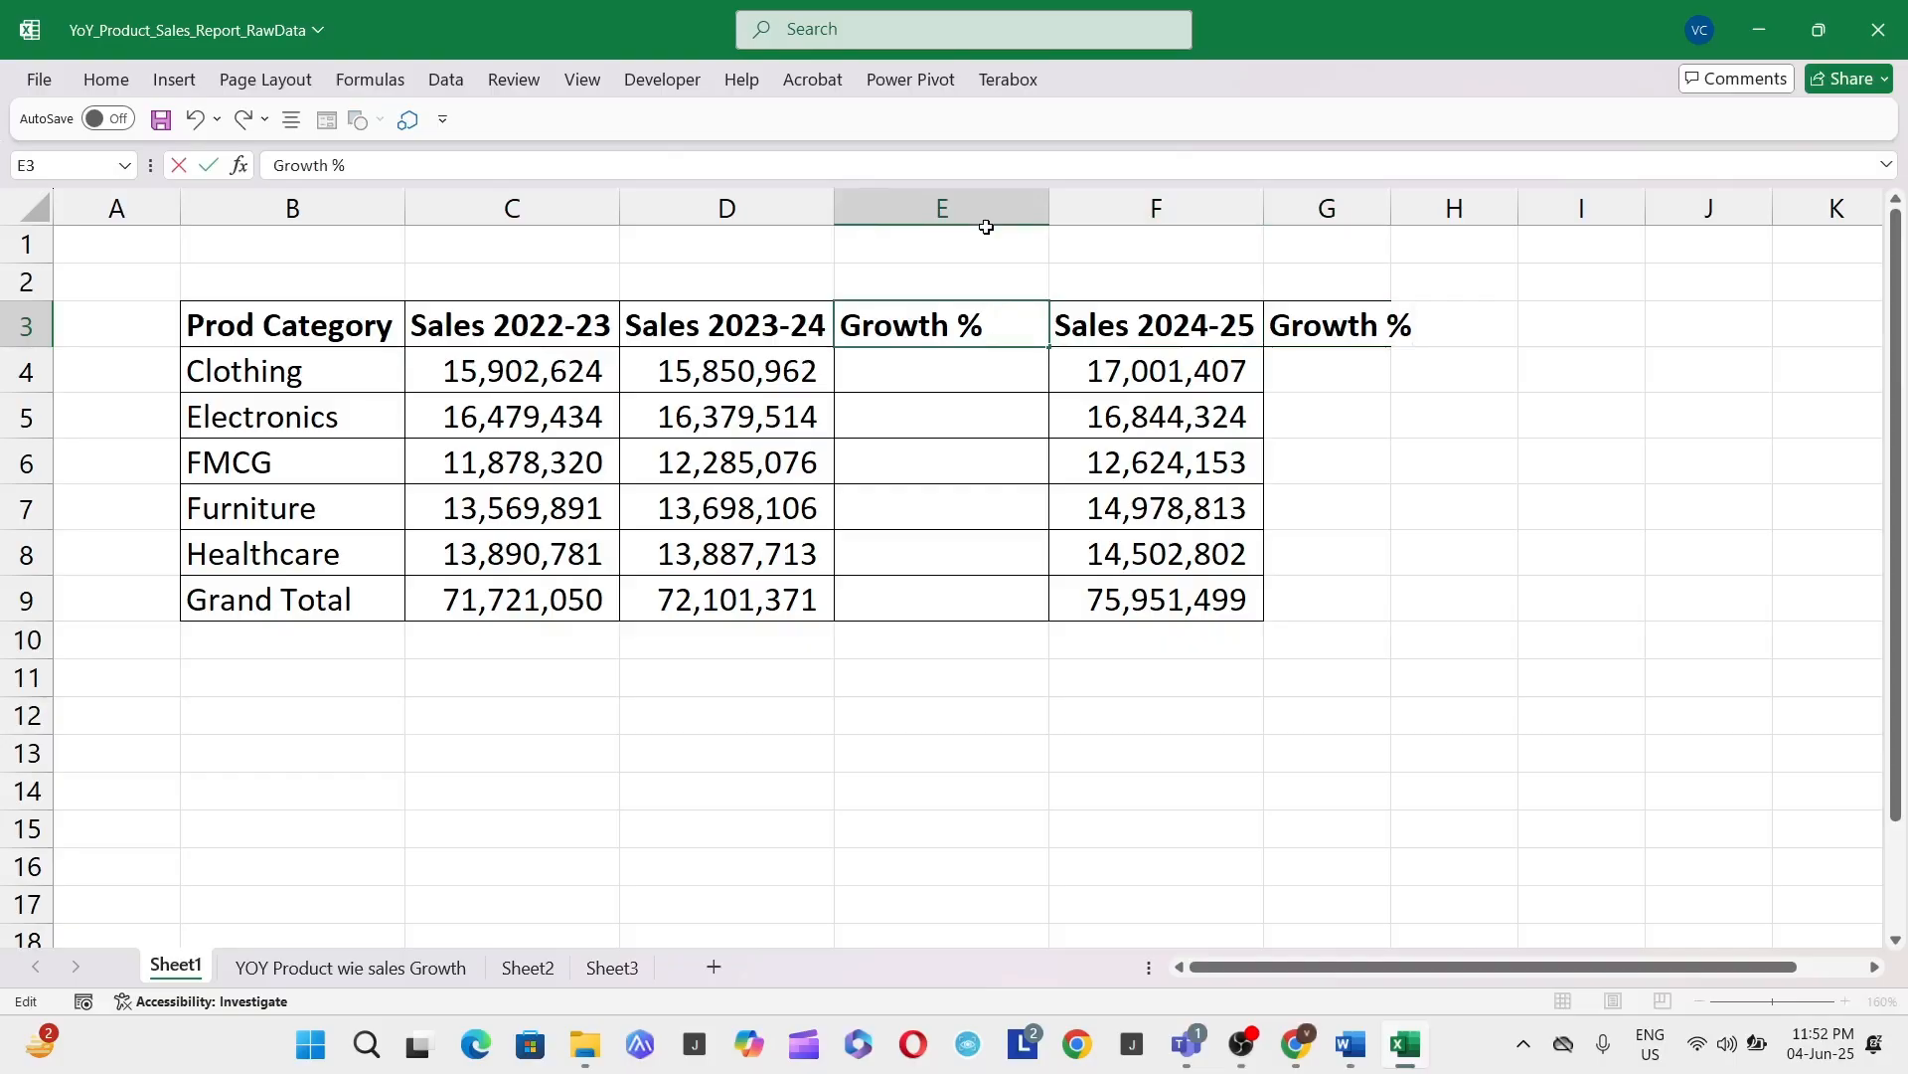
text((fy24)
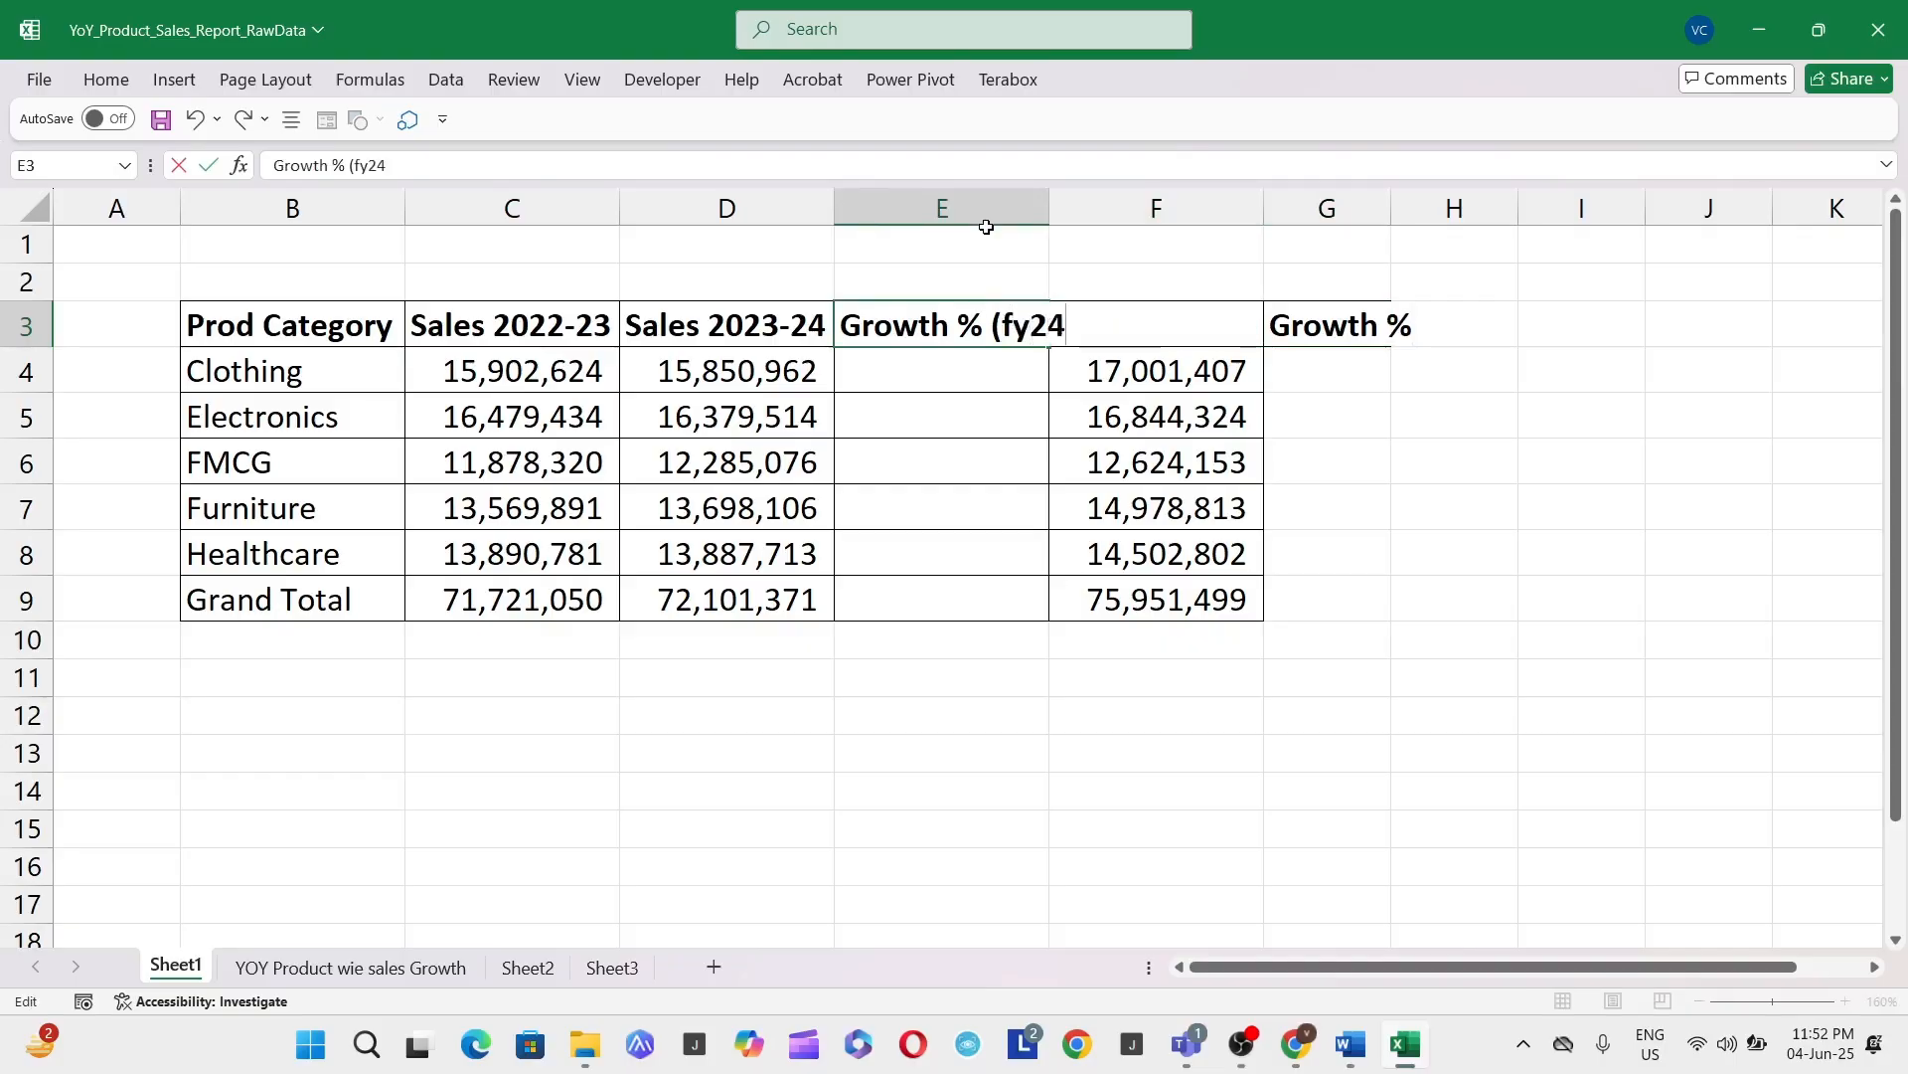
text())
key(Return)
Step: Append "(fy 25)" to the Growth % header in G3
key(Up)
key(Right)
key(Right)
key(F2)
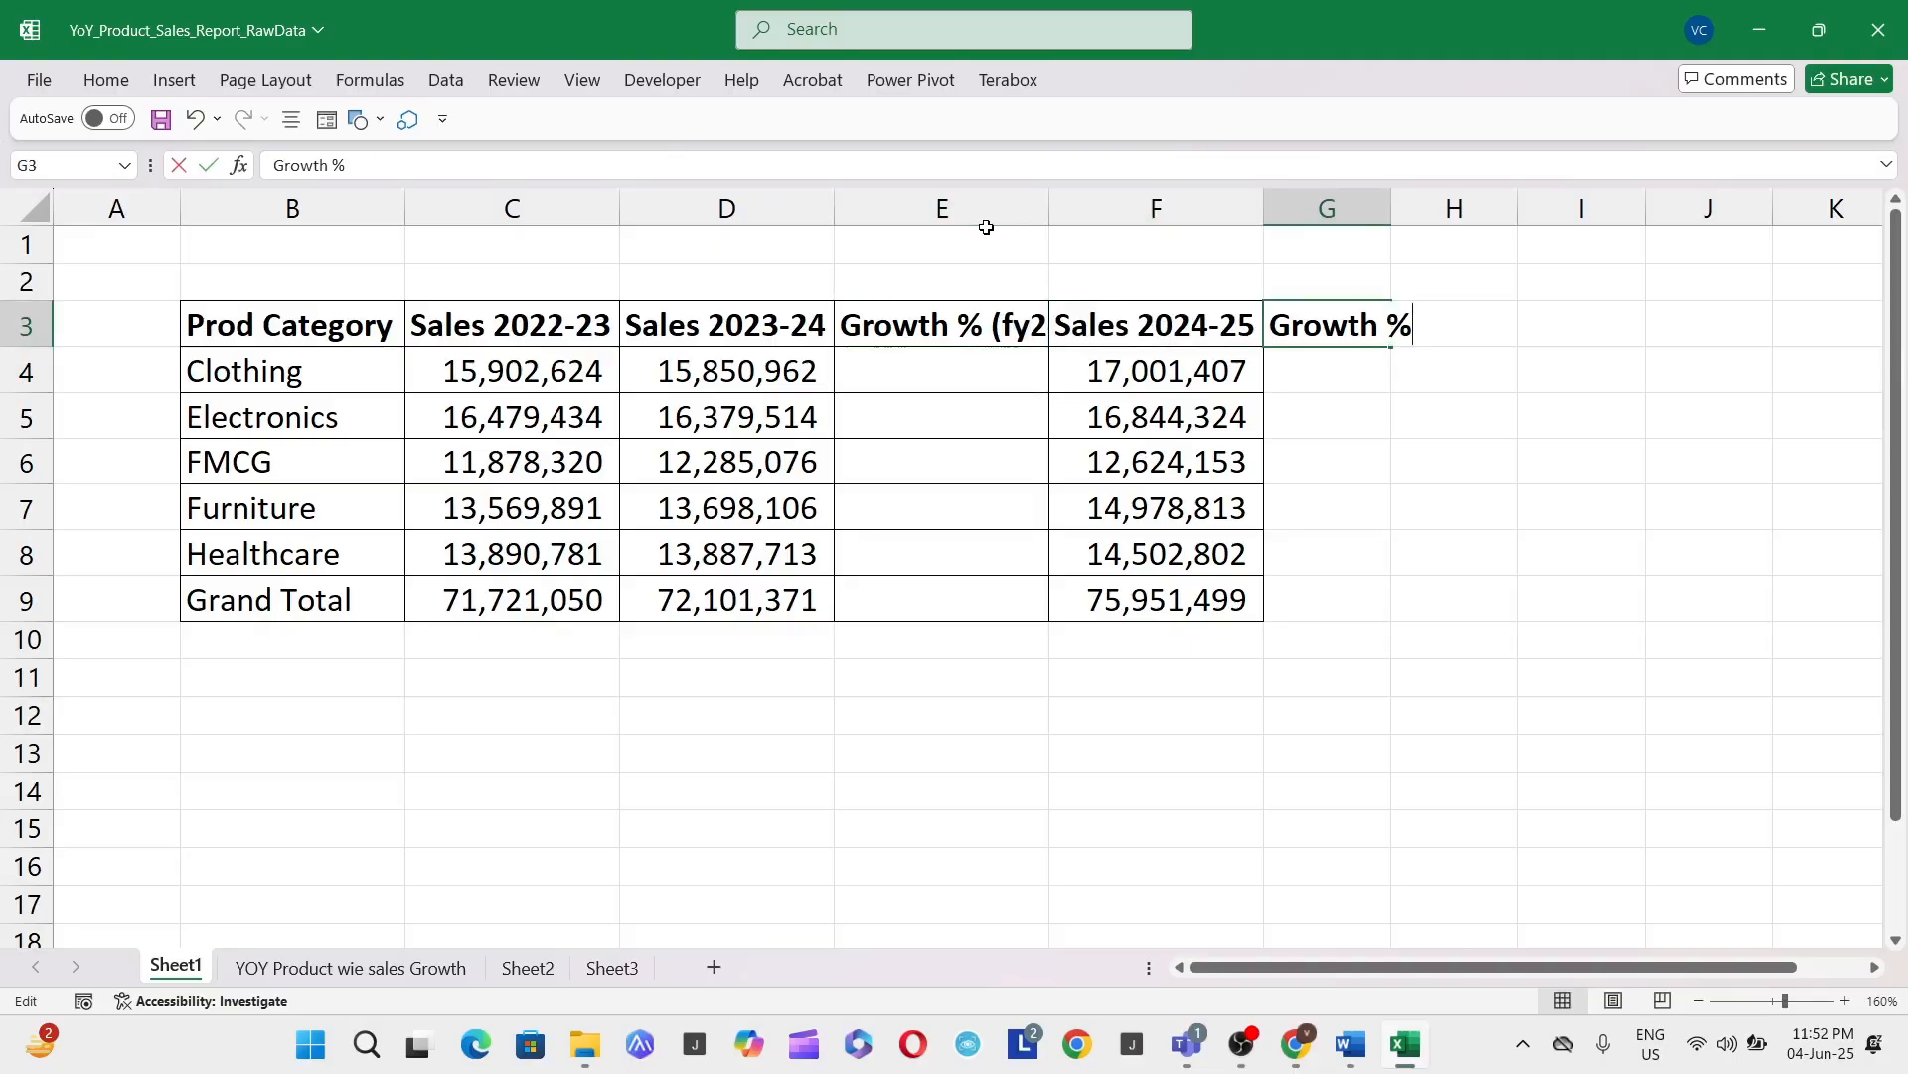
text((f)
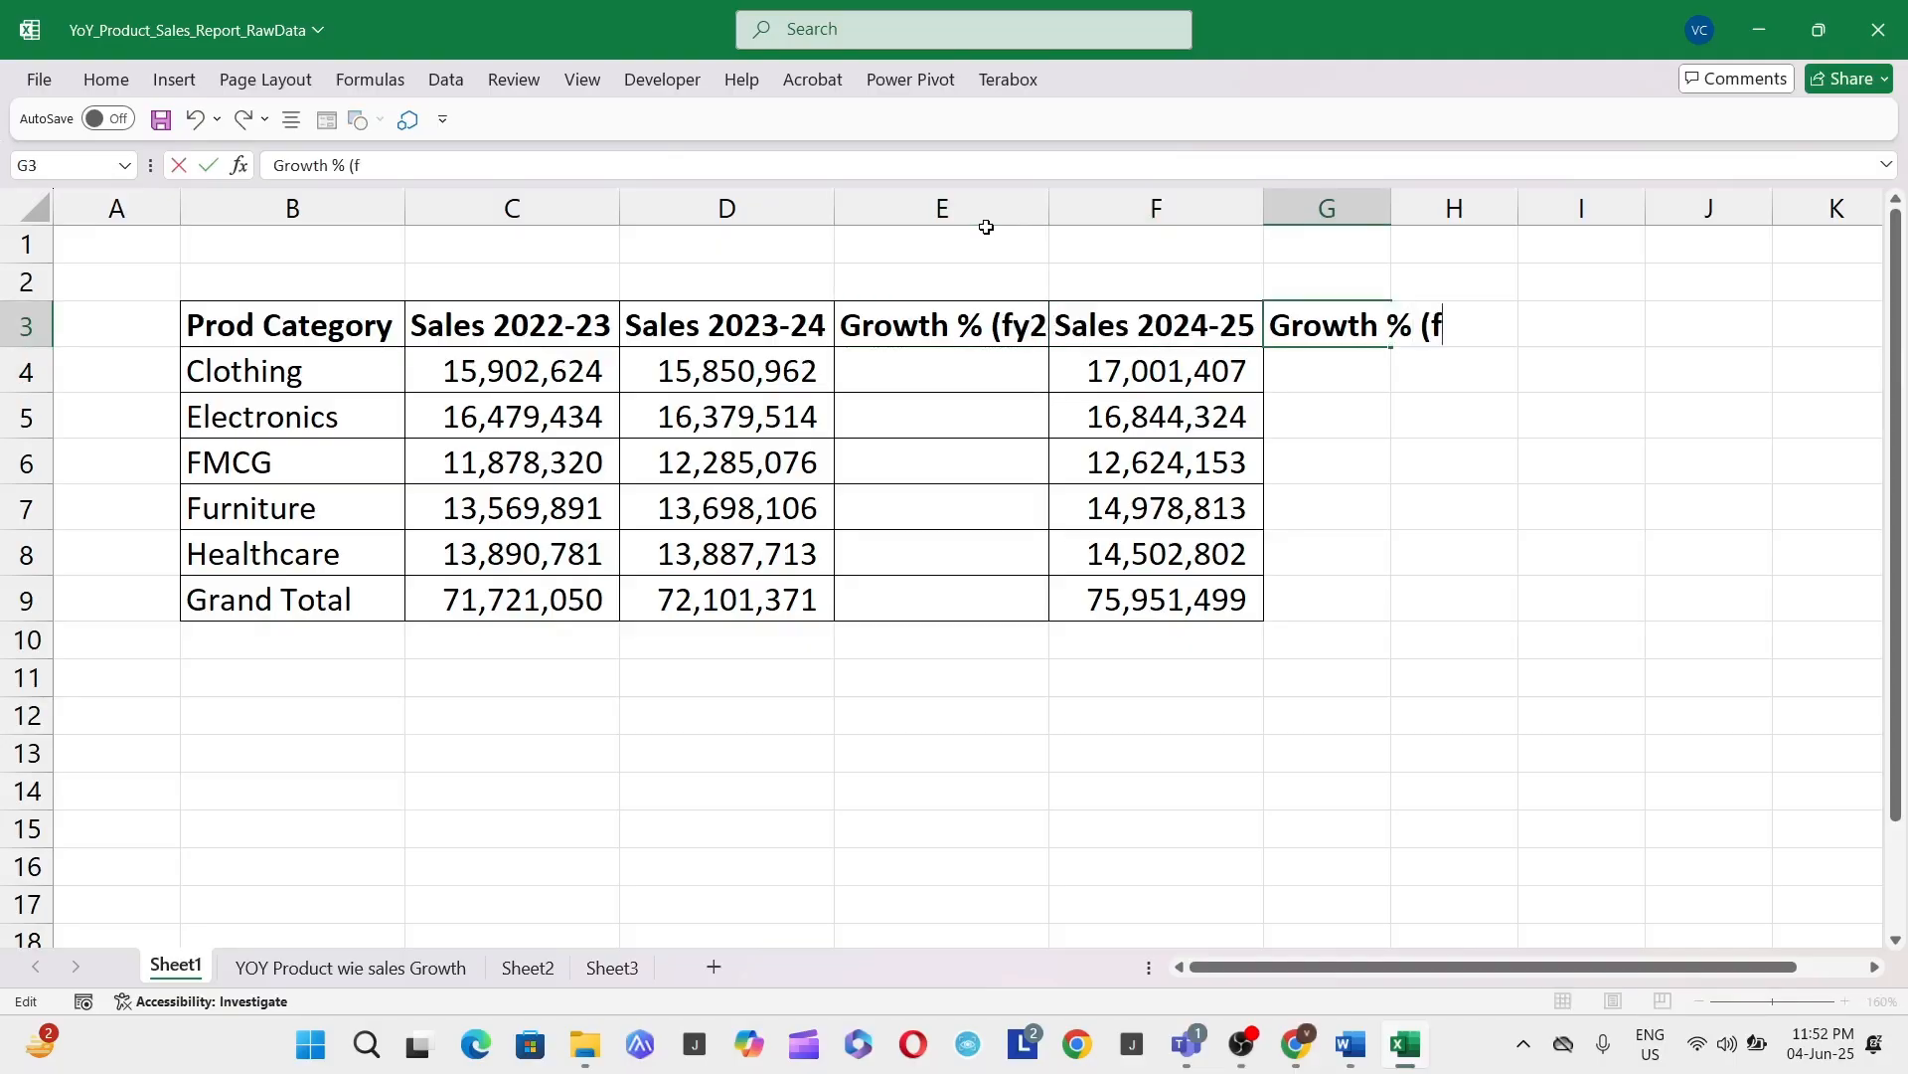
text(y 25))
key(Return)
Step: AutoFit the column widths of the summary table B3:G9 so the growth headers fit
key(Up)
key(ctrl+Left)
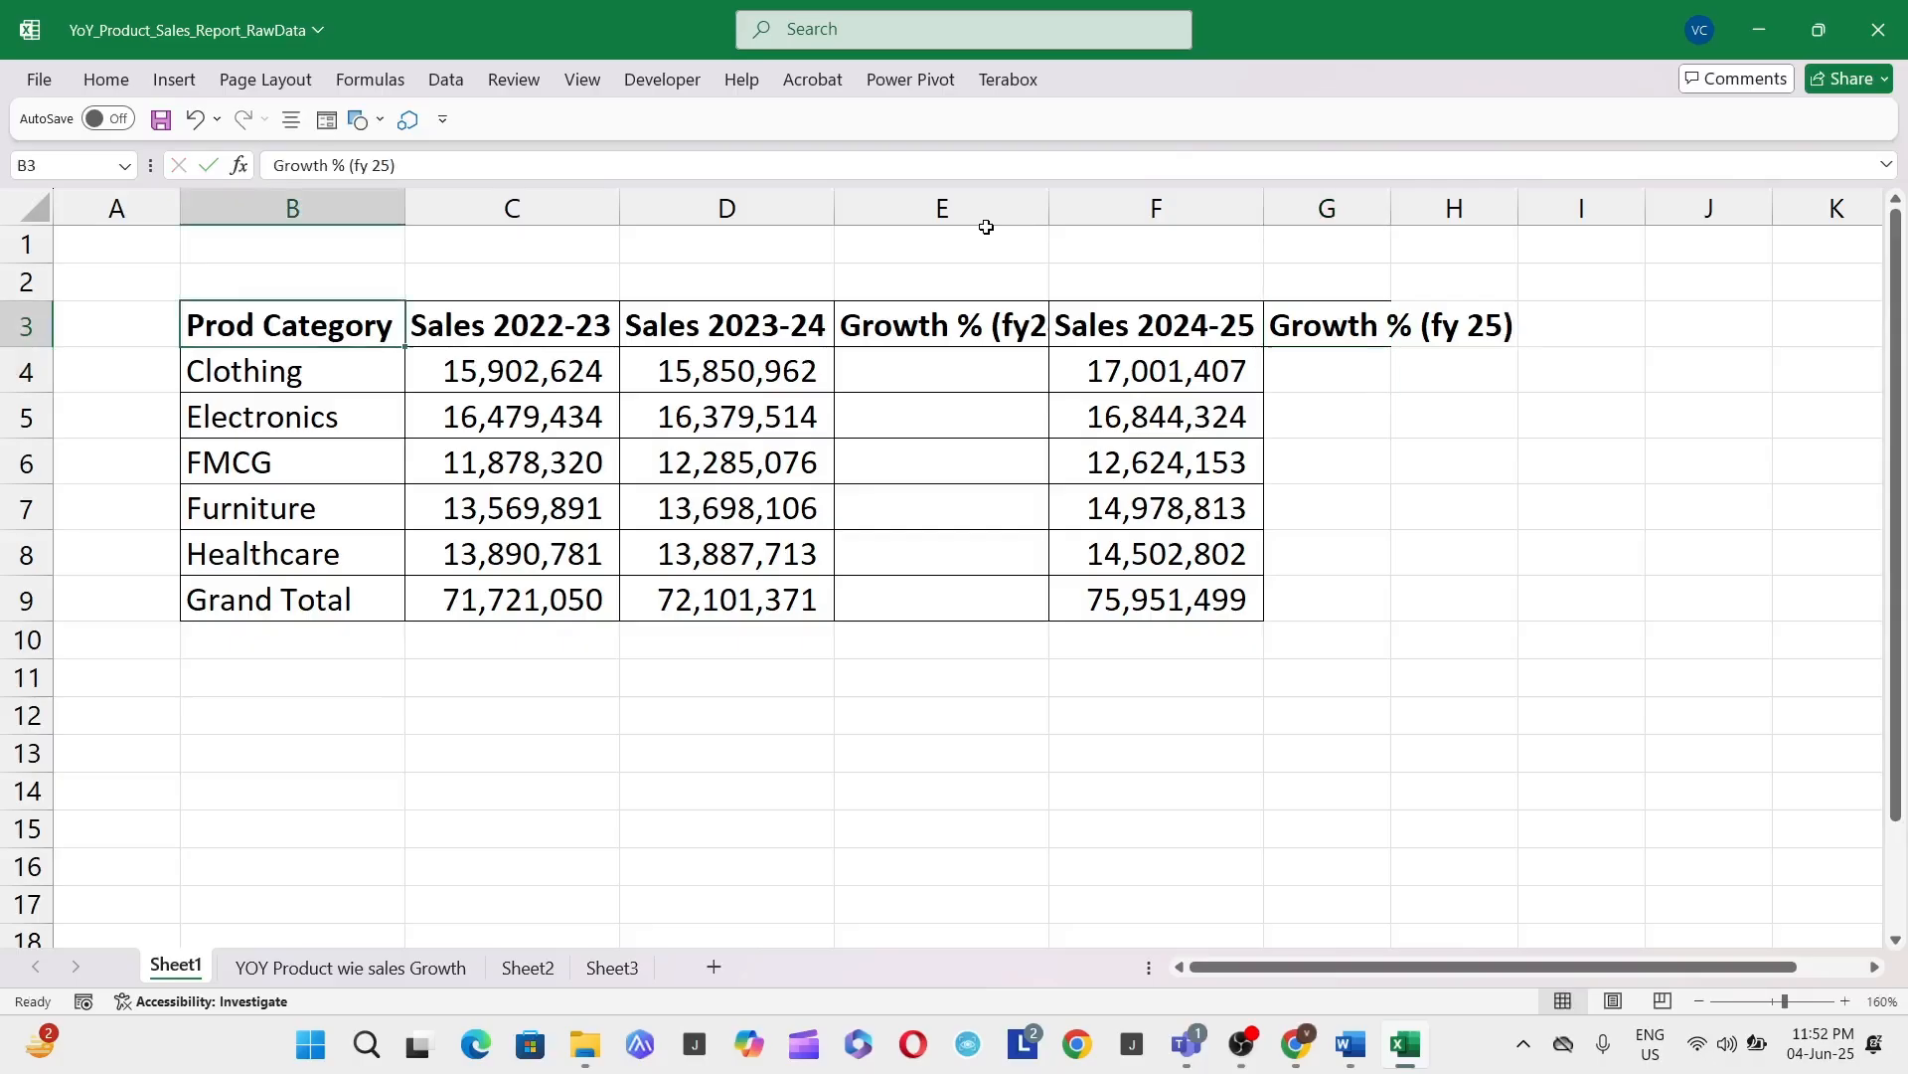
key(ctrl+shift+Right)
key(shift+Down)
key(shift+Down)
key(shift+Down)
key(shift+Down)
key(shift+Down)
key(shift+Down)
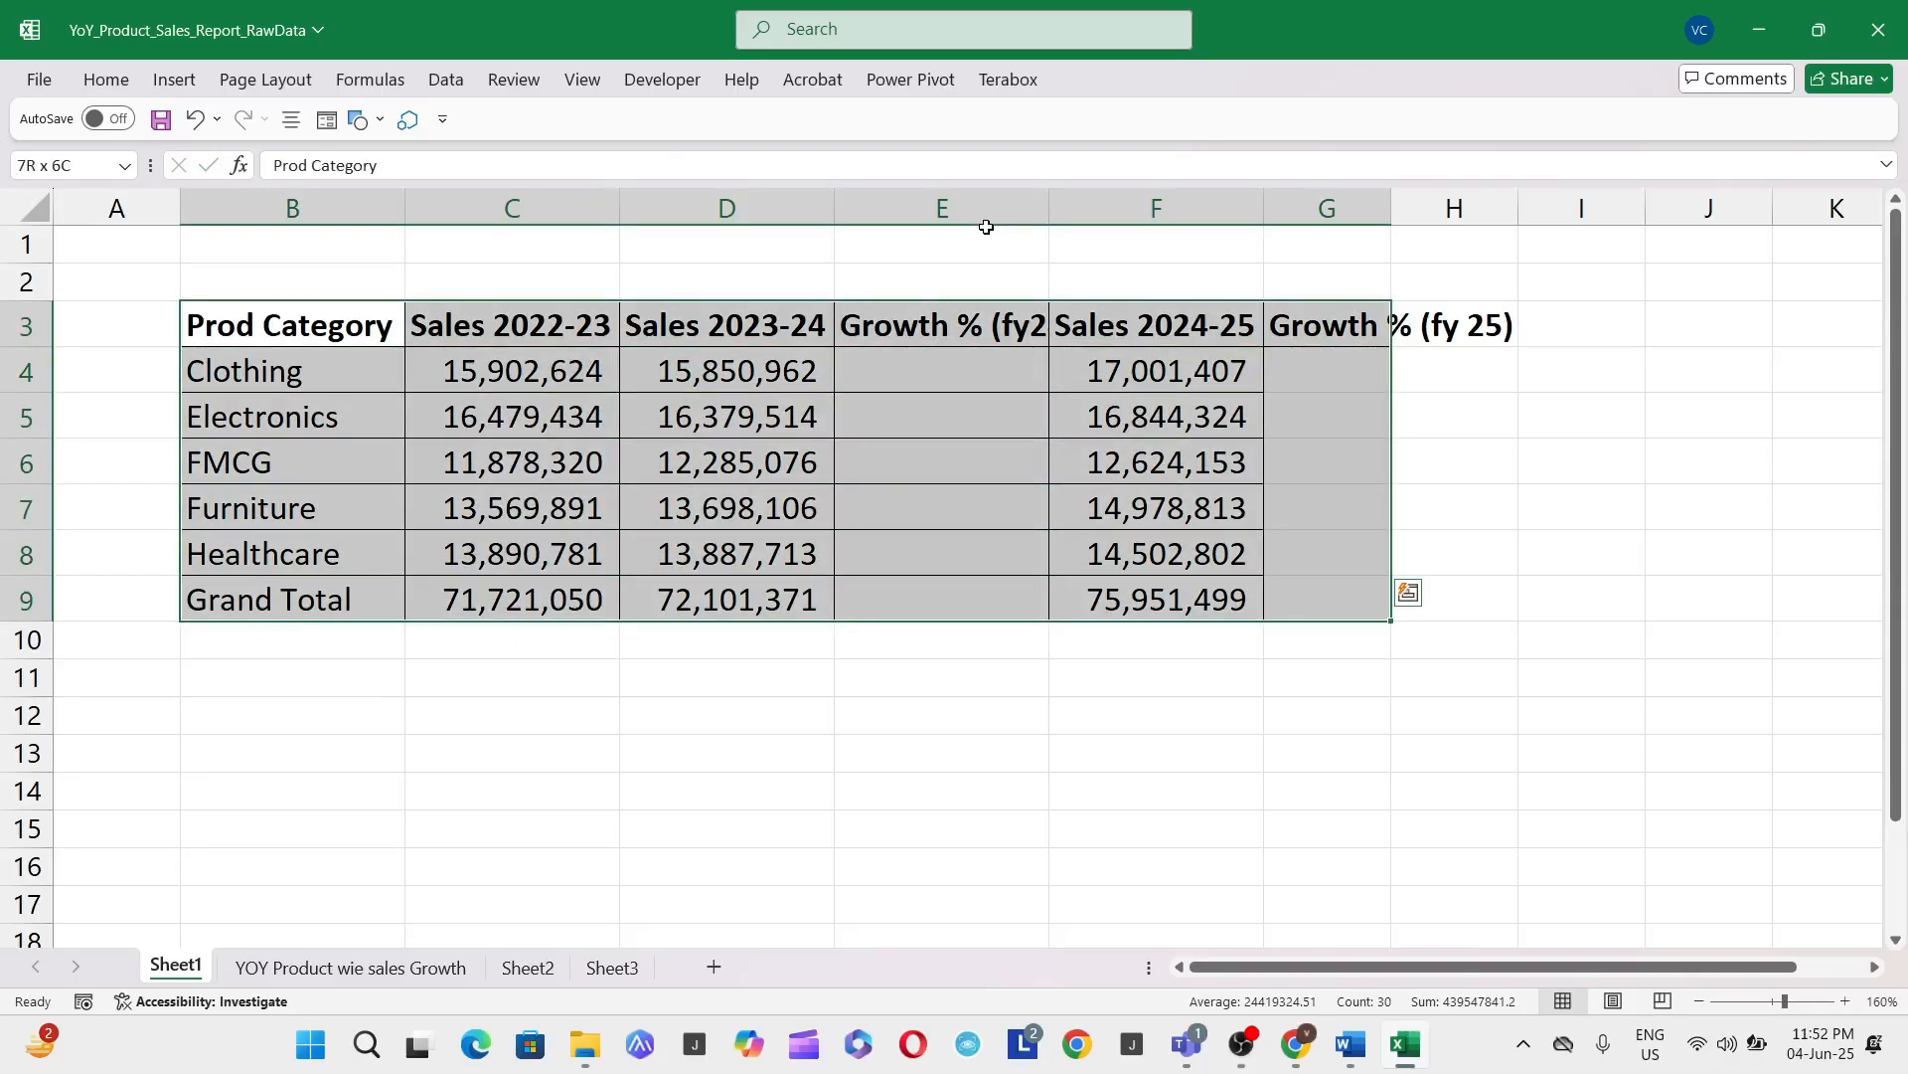
key(alt+h)
key(o)
key(i)
Step: Examine the yearly sales and growth headers in row 3 across the summary table
key(Left)
key(Right)
key(Right)
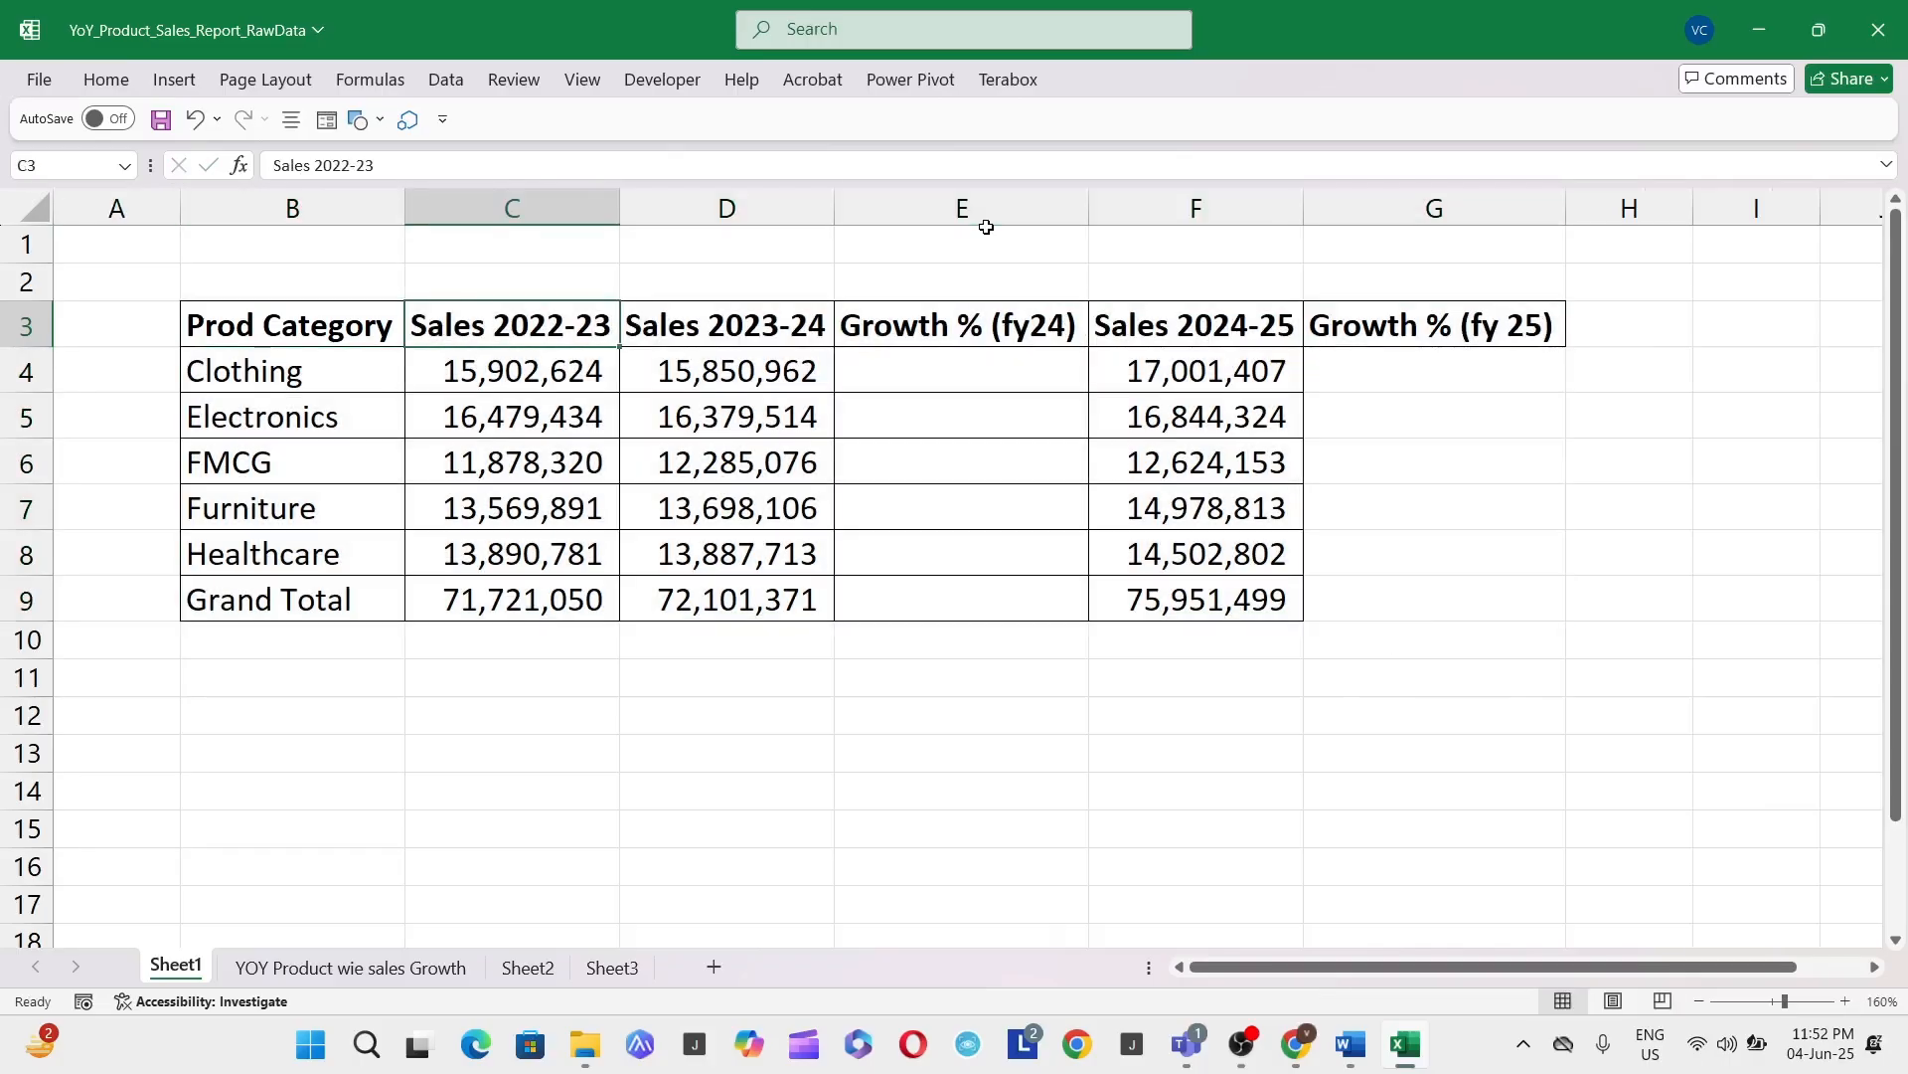
key(Left)
key(Right)
key(Right)
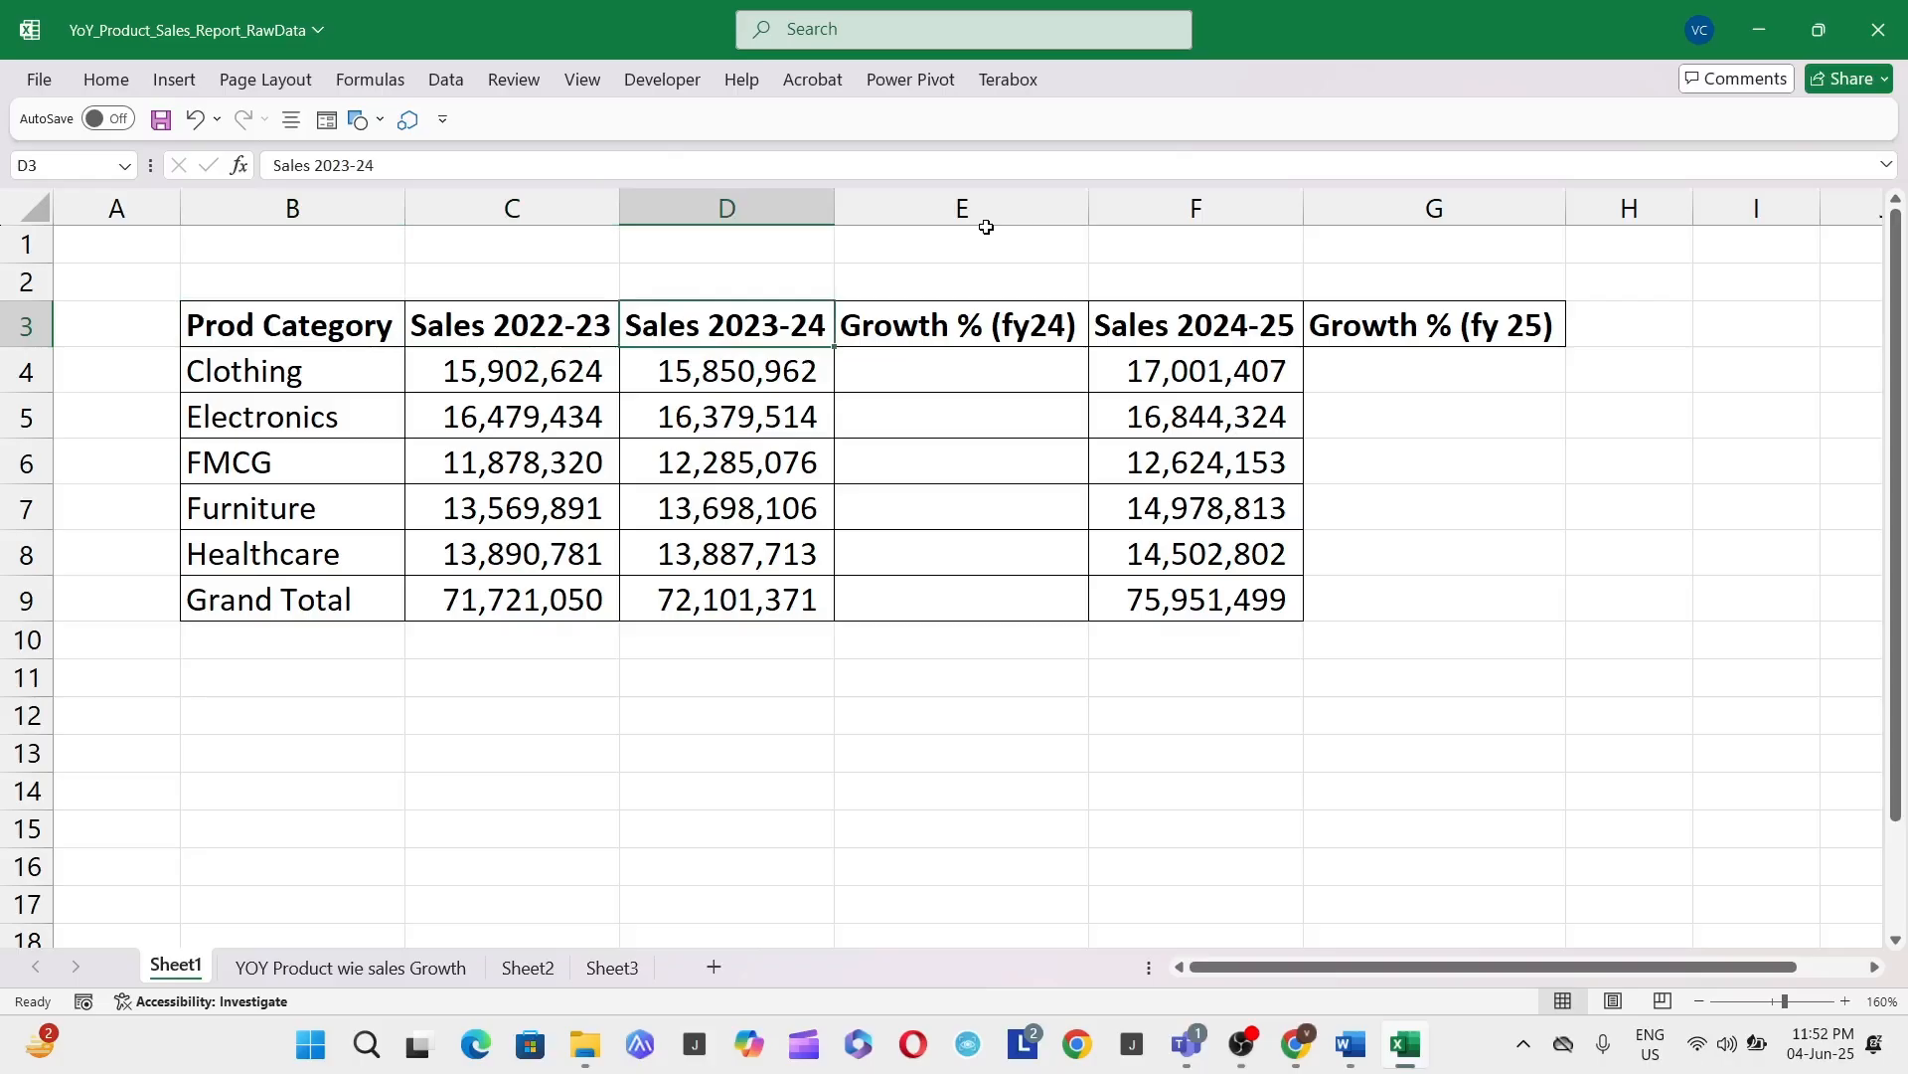
key(Right)
key(Right)
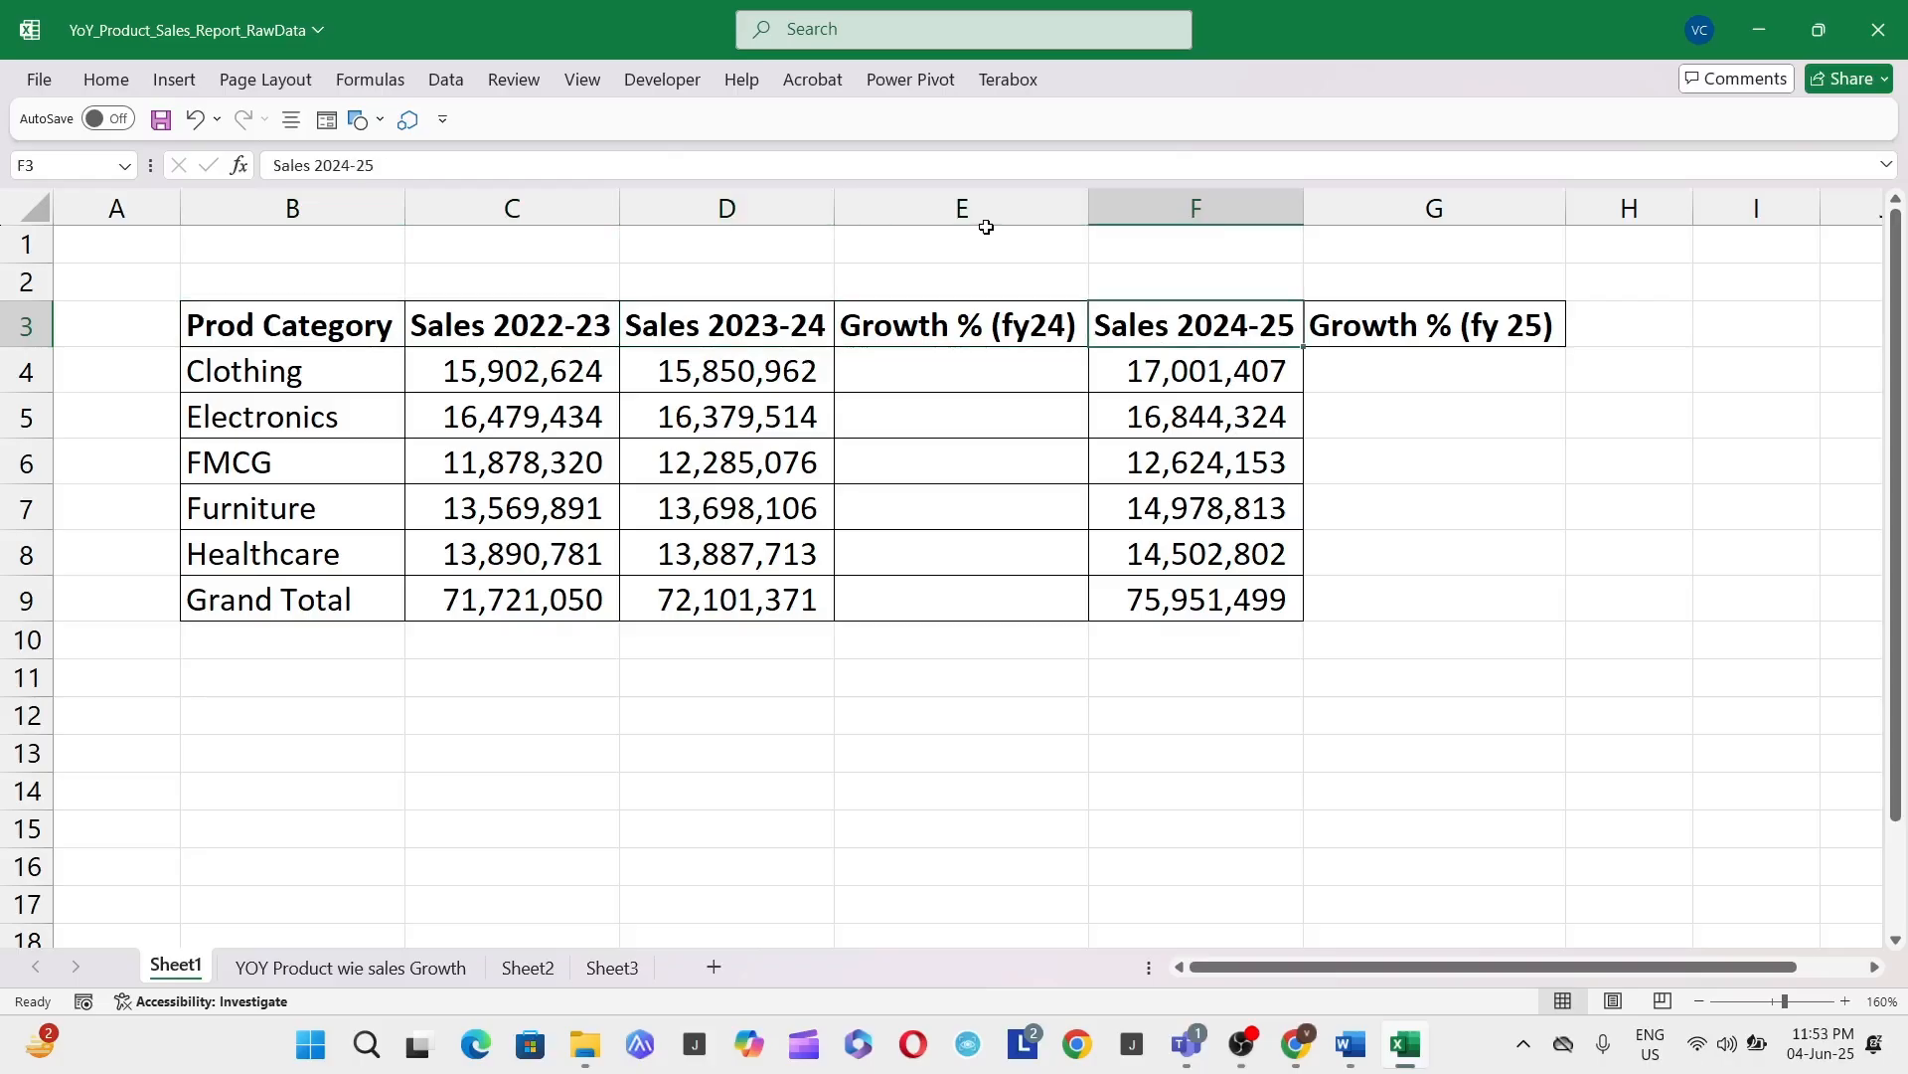
key(ctrl+space)
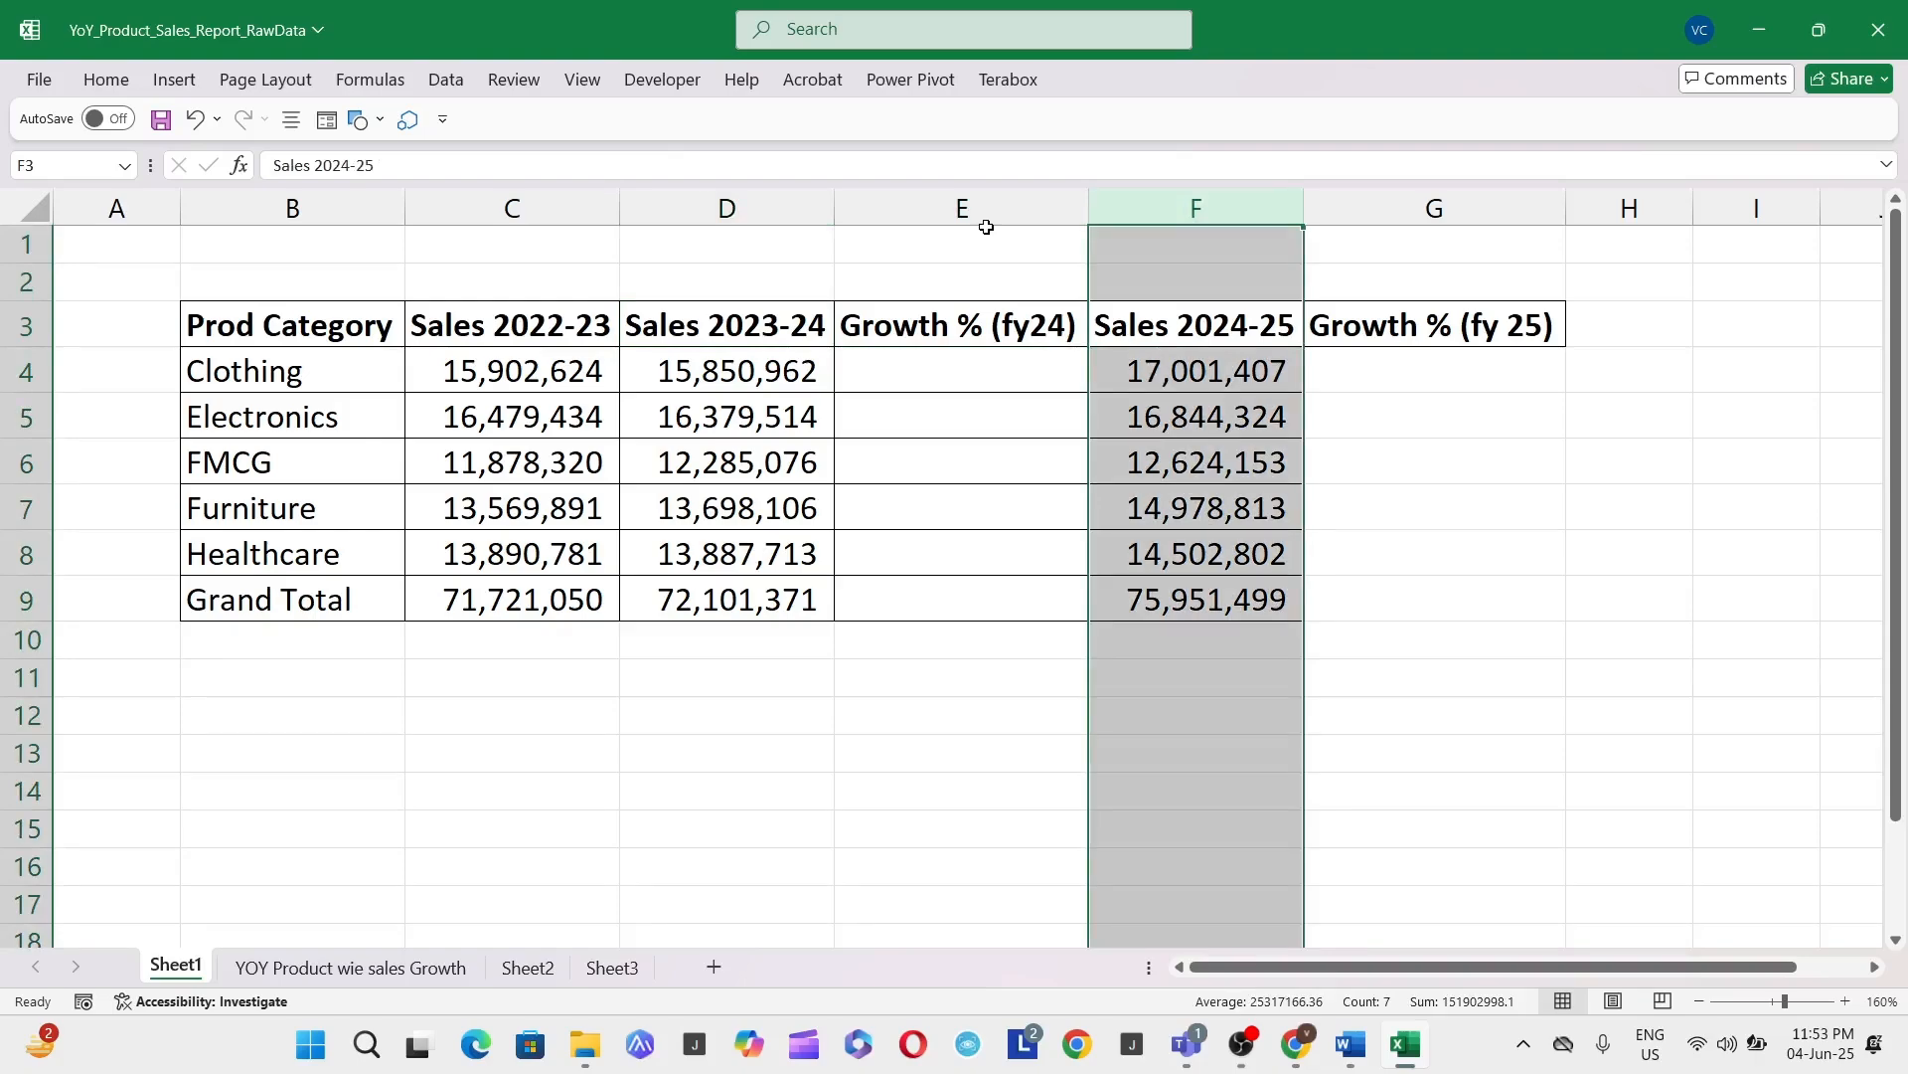
Step: Enter the fy24 growth formula +(D4-C4)/C4 for Clothing in E4
key(Down)
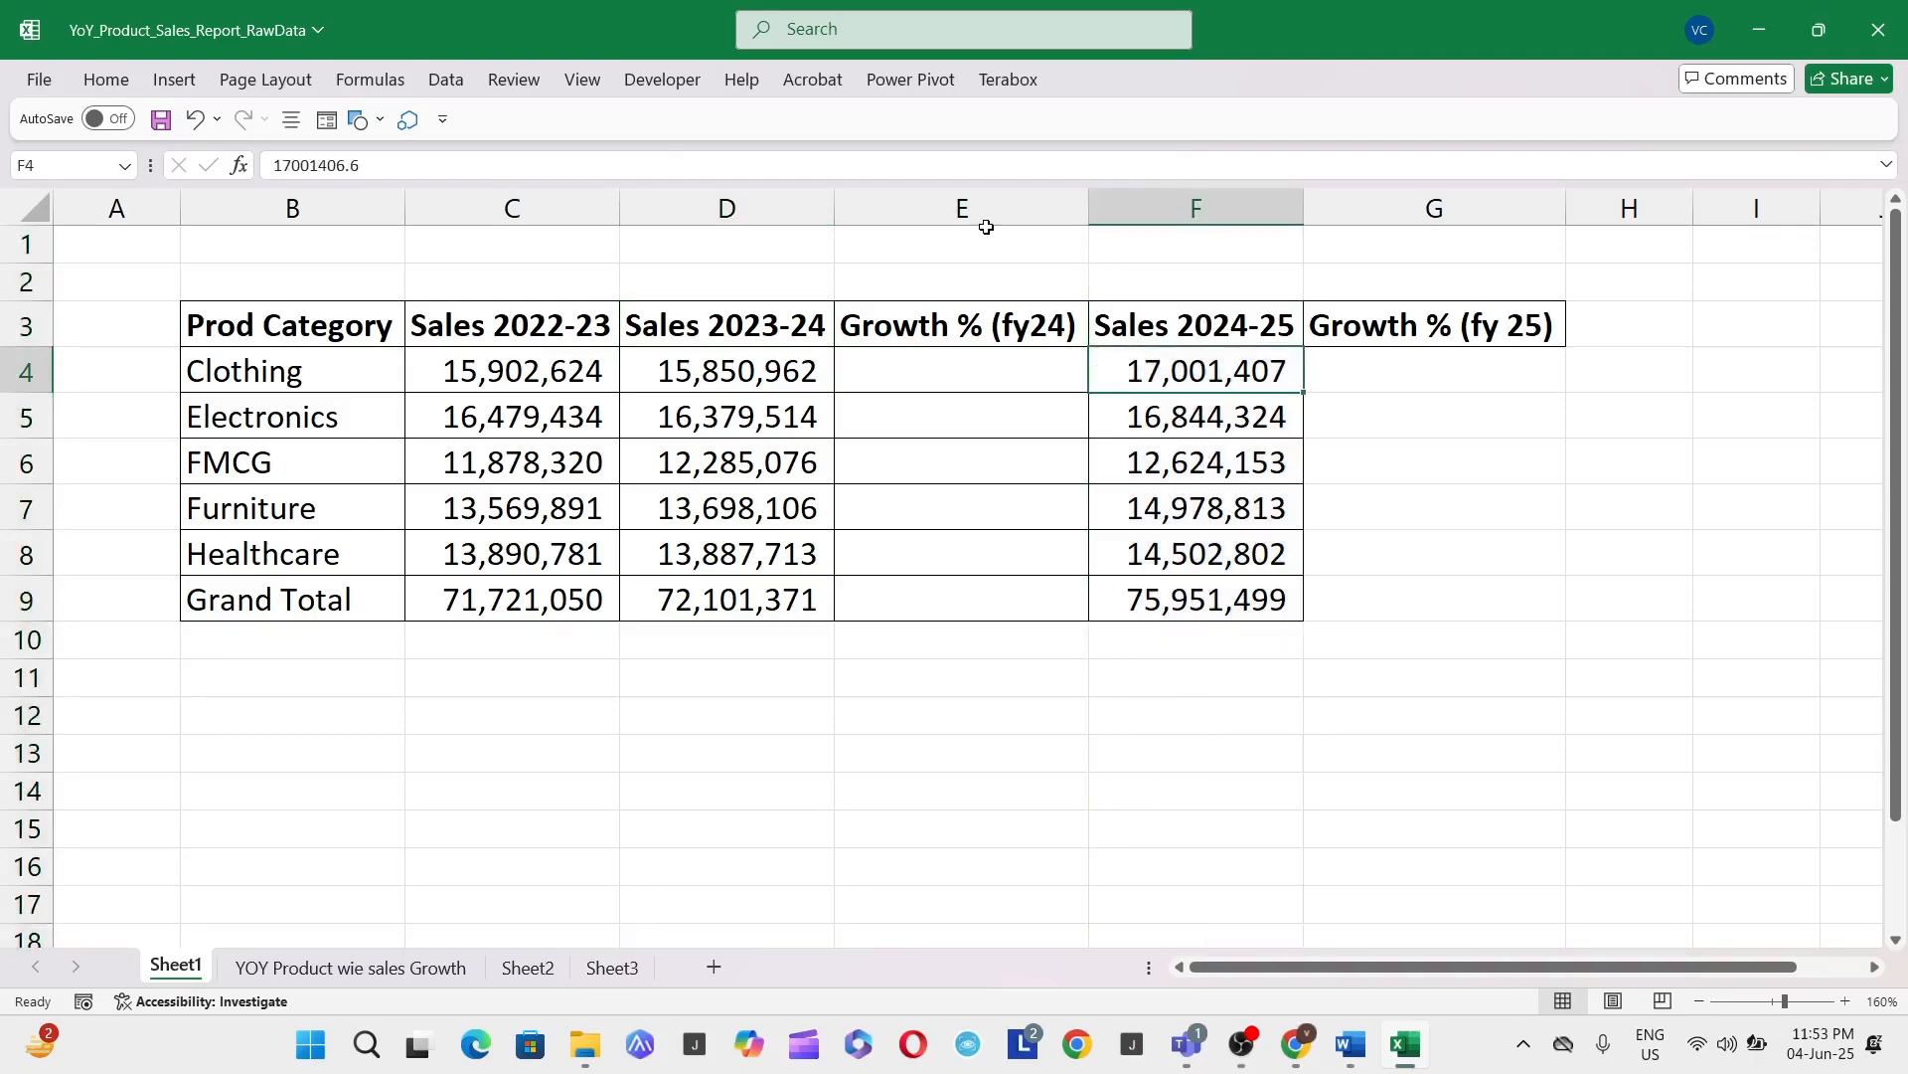
key(Left)
text(+)
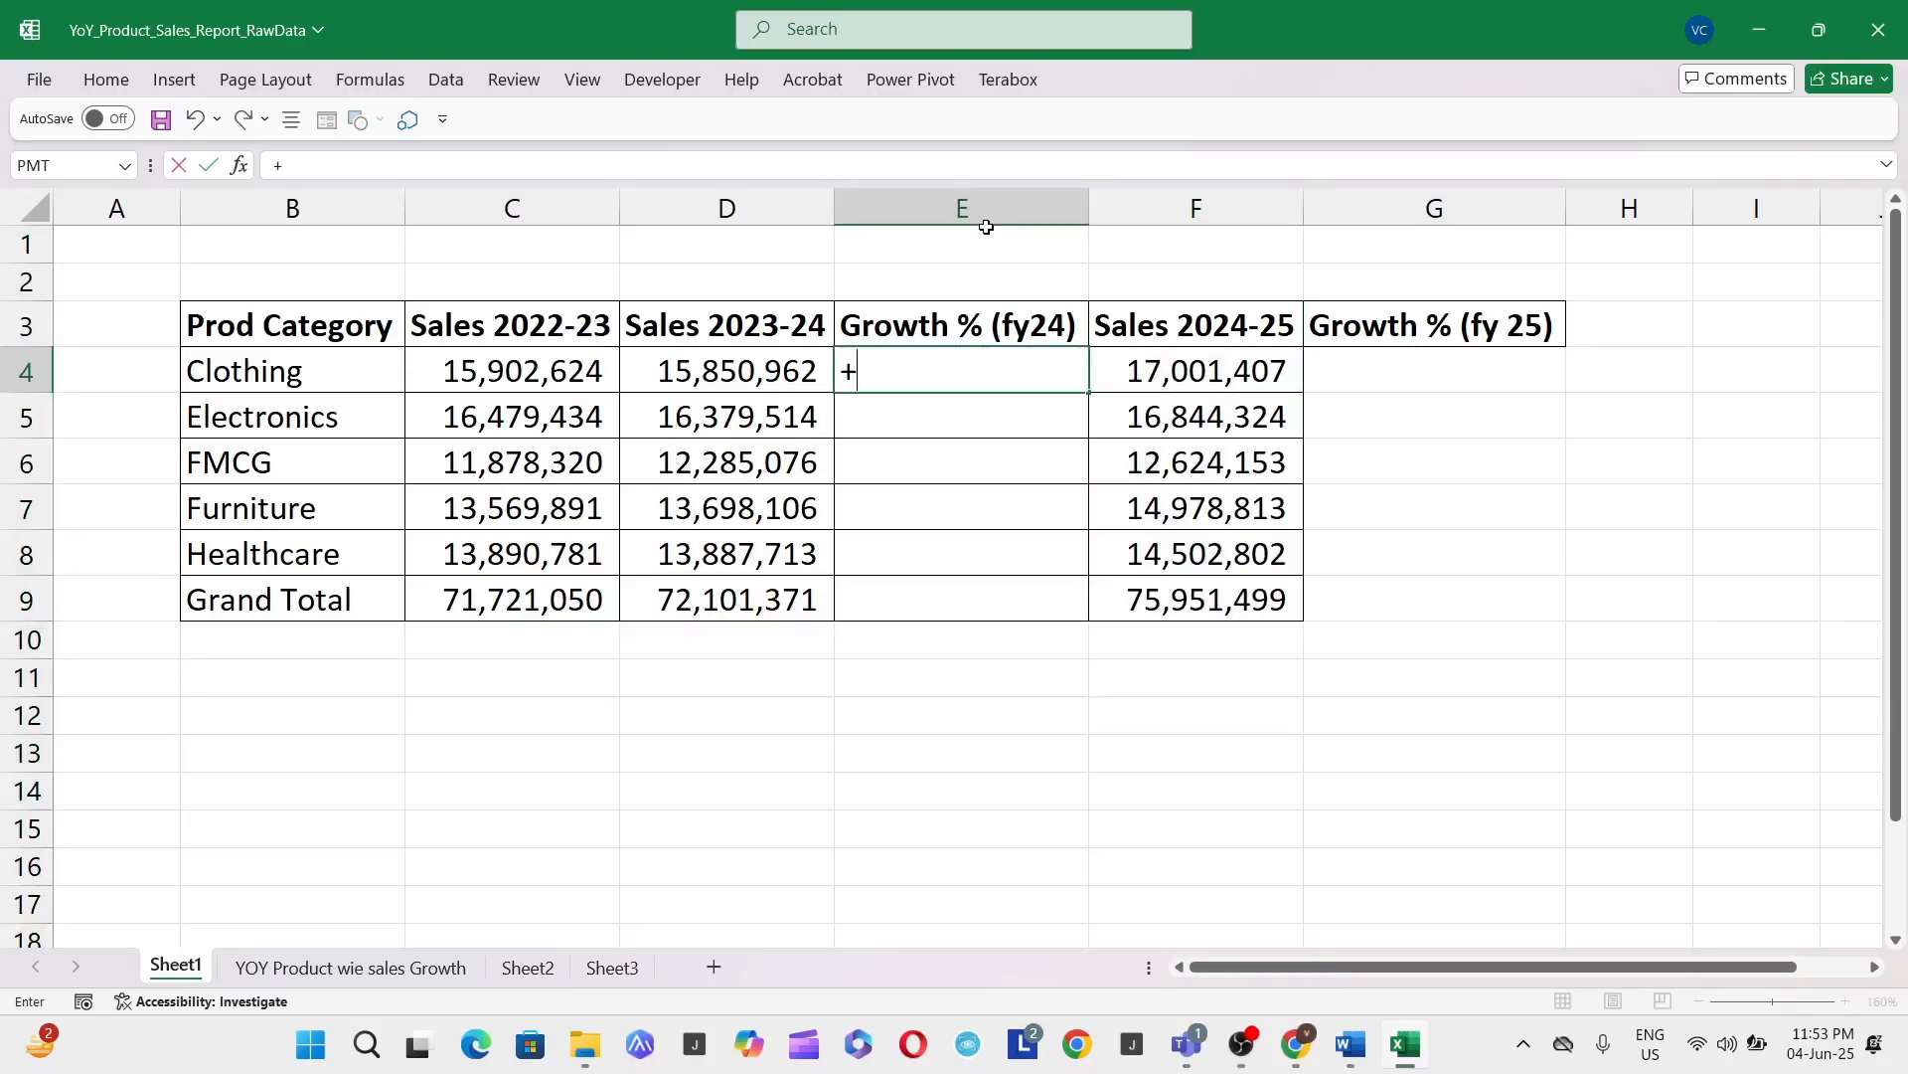
text(()
click(720, 360)
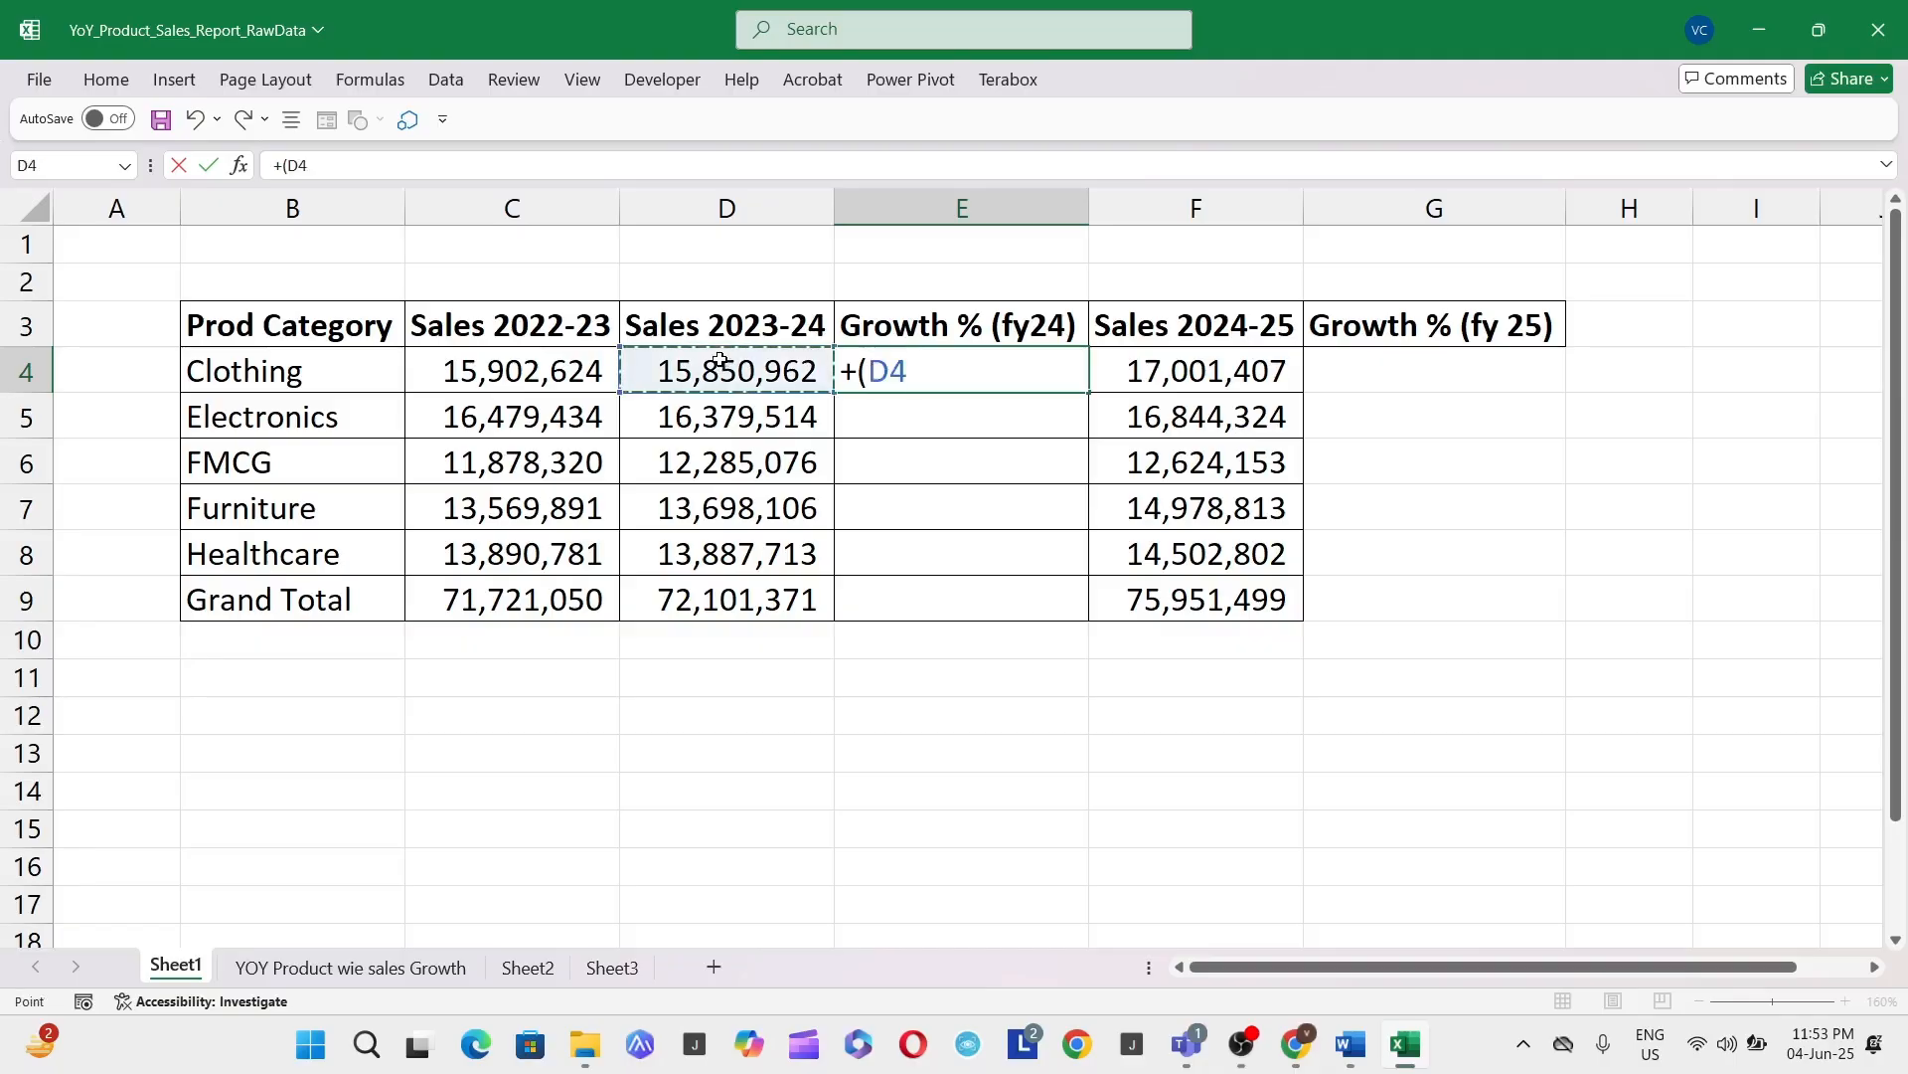
click(555, 373)
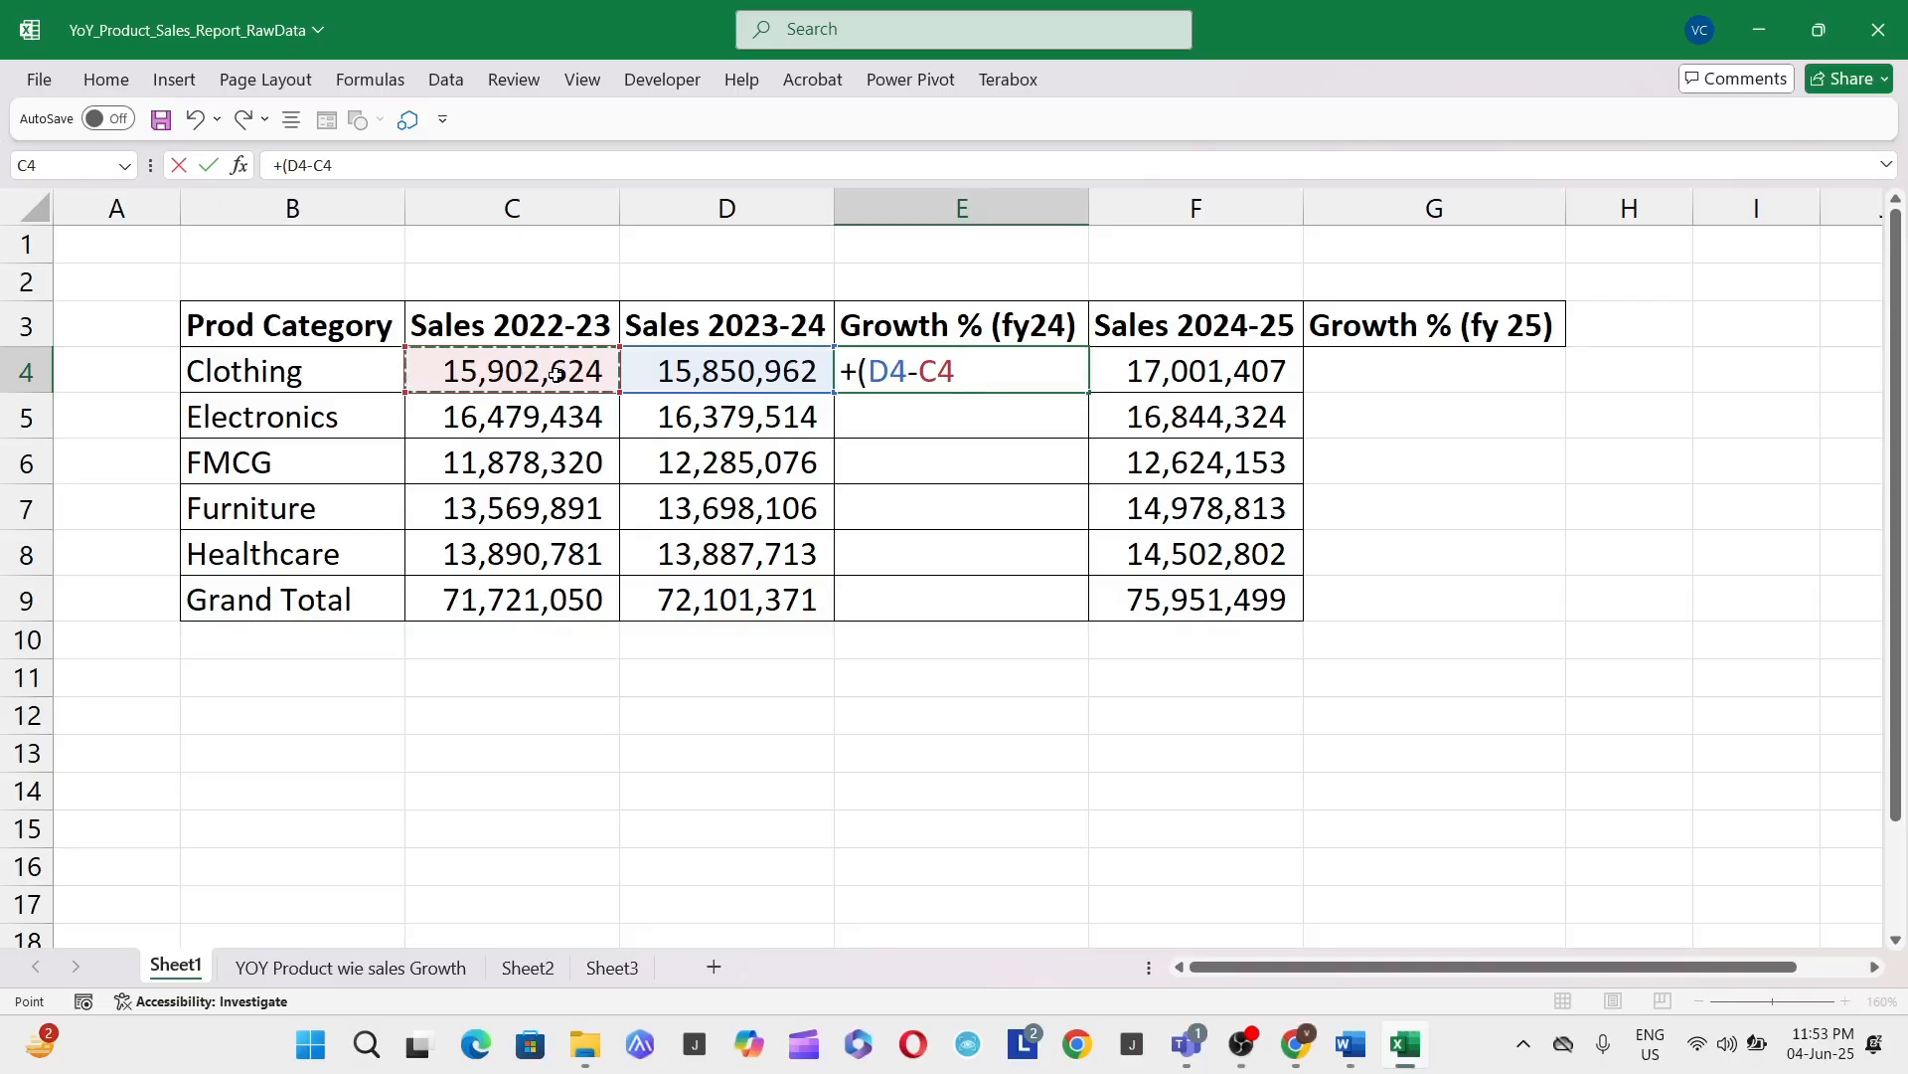
text())
click(555, 374)
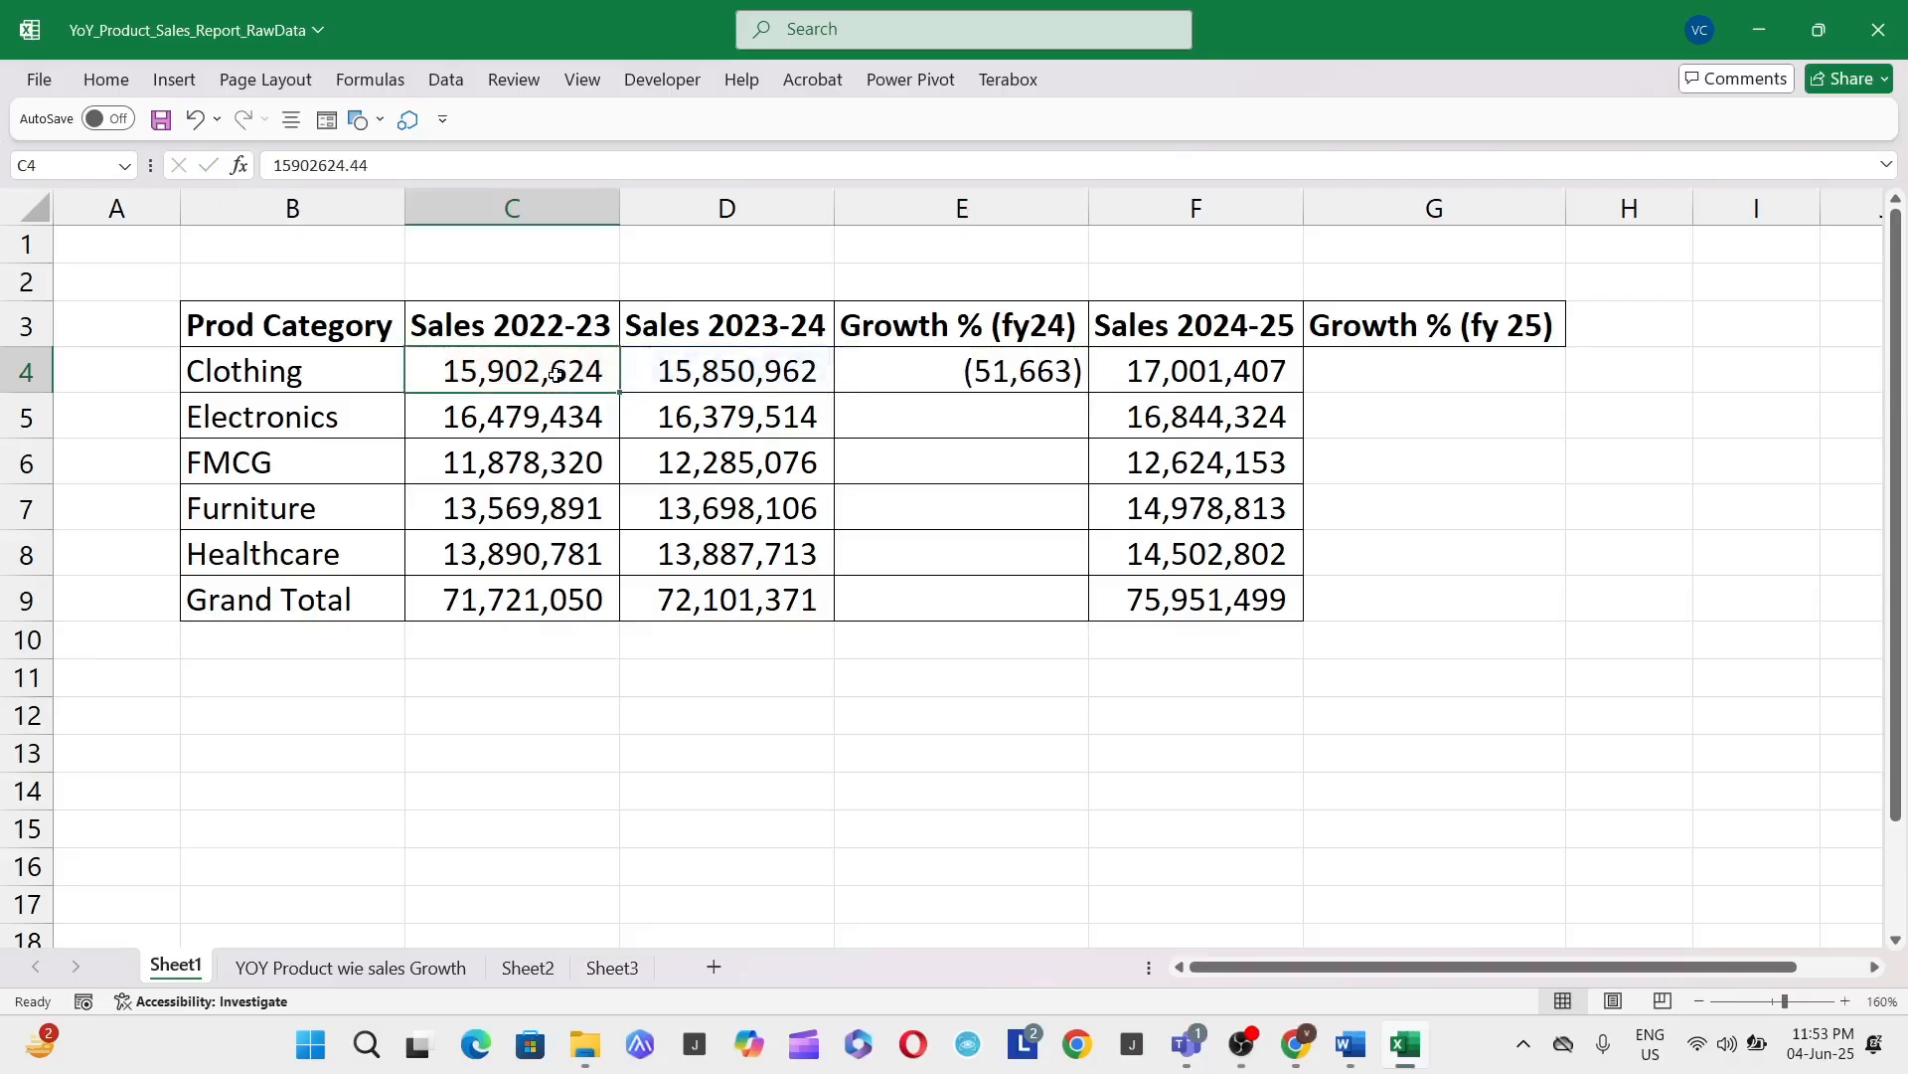
double_click(1025, 387)
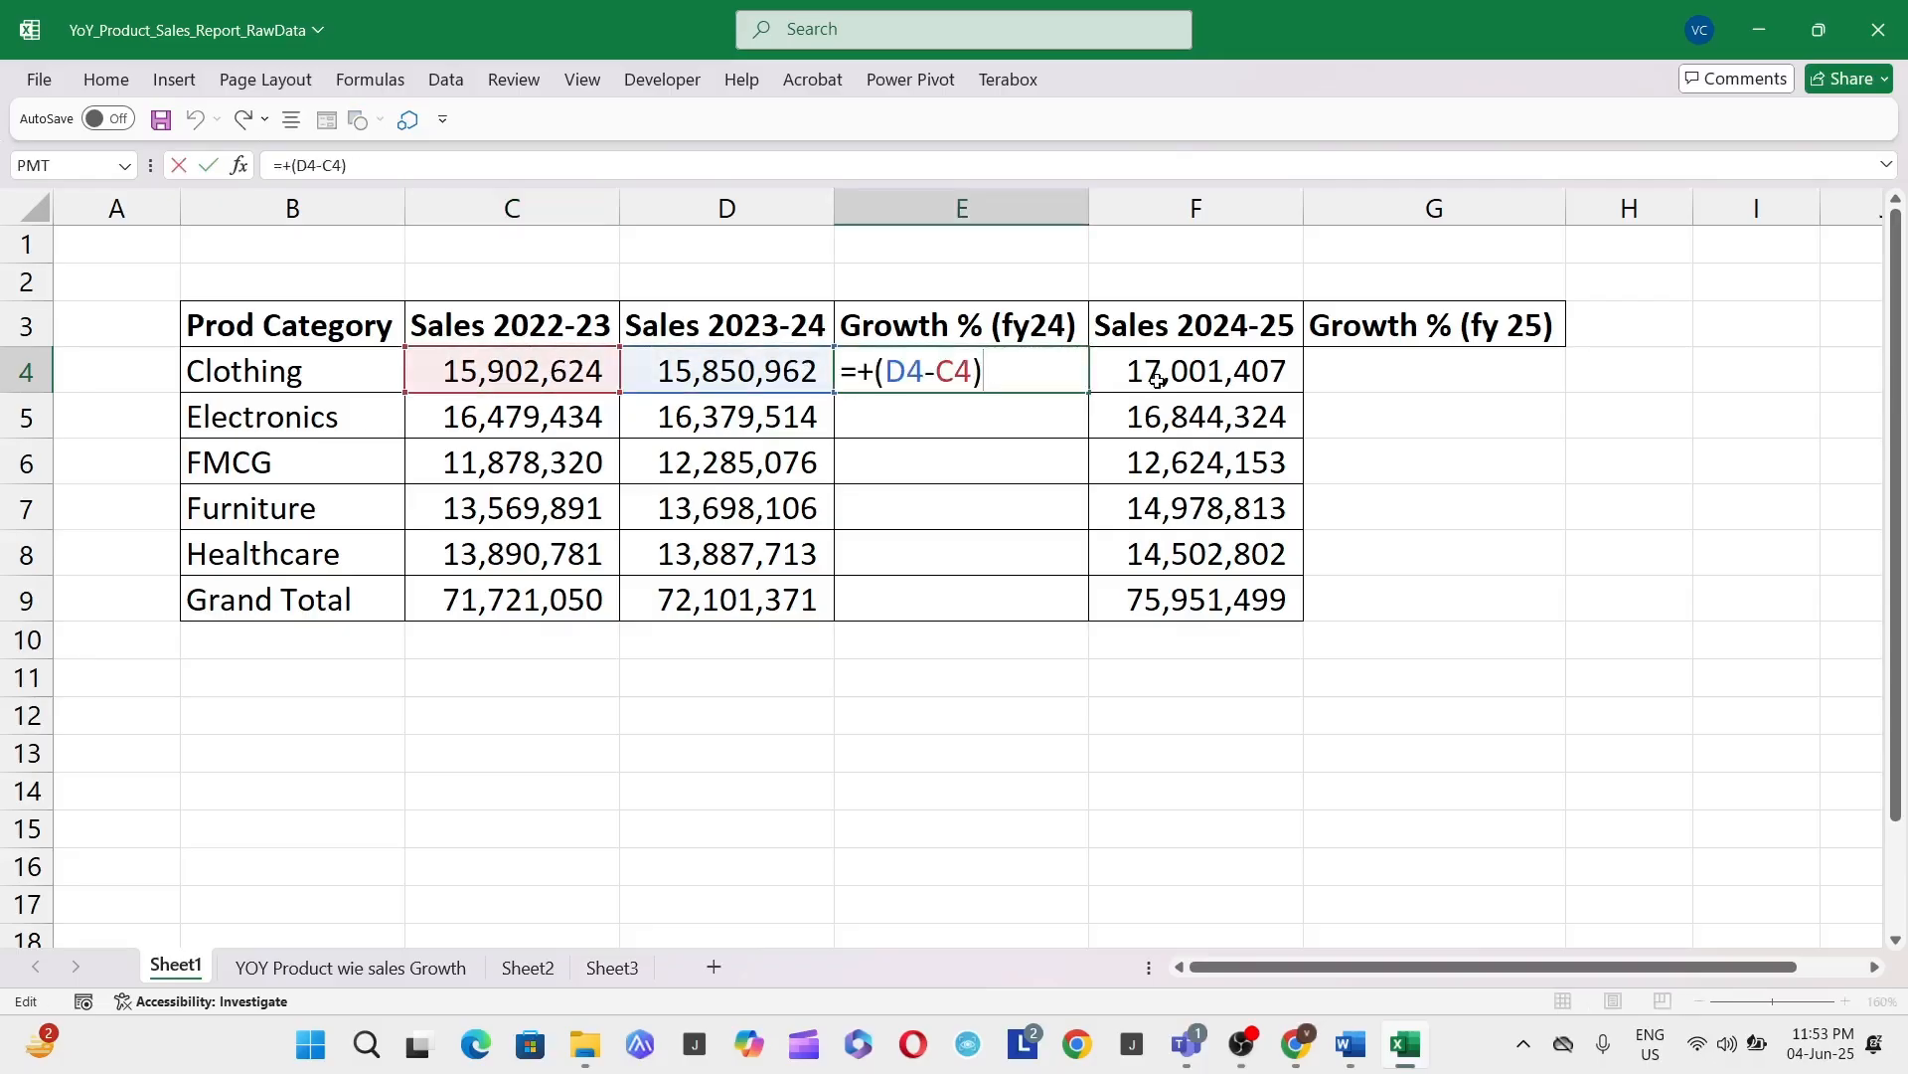
text(/)
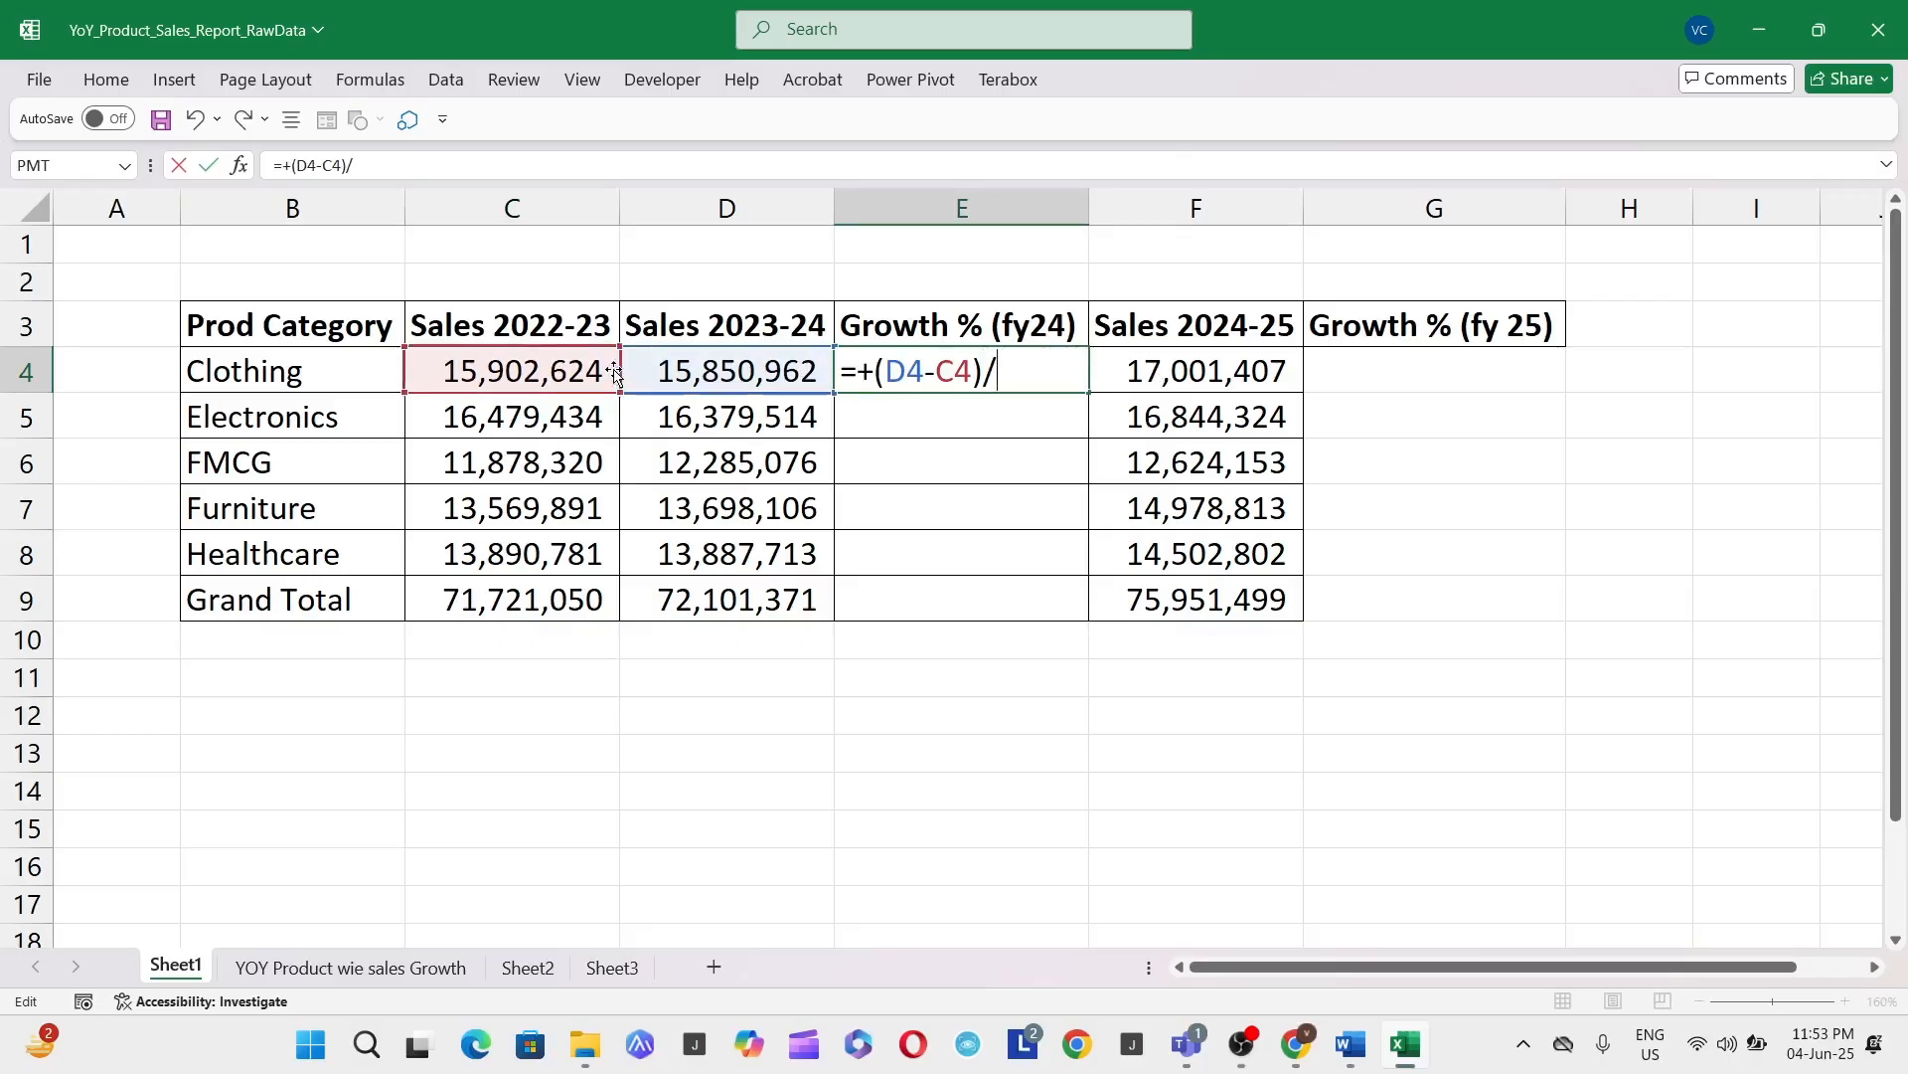
click(561, 377)
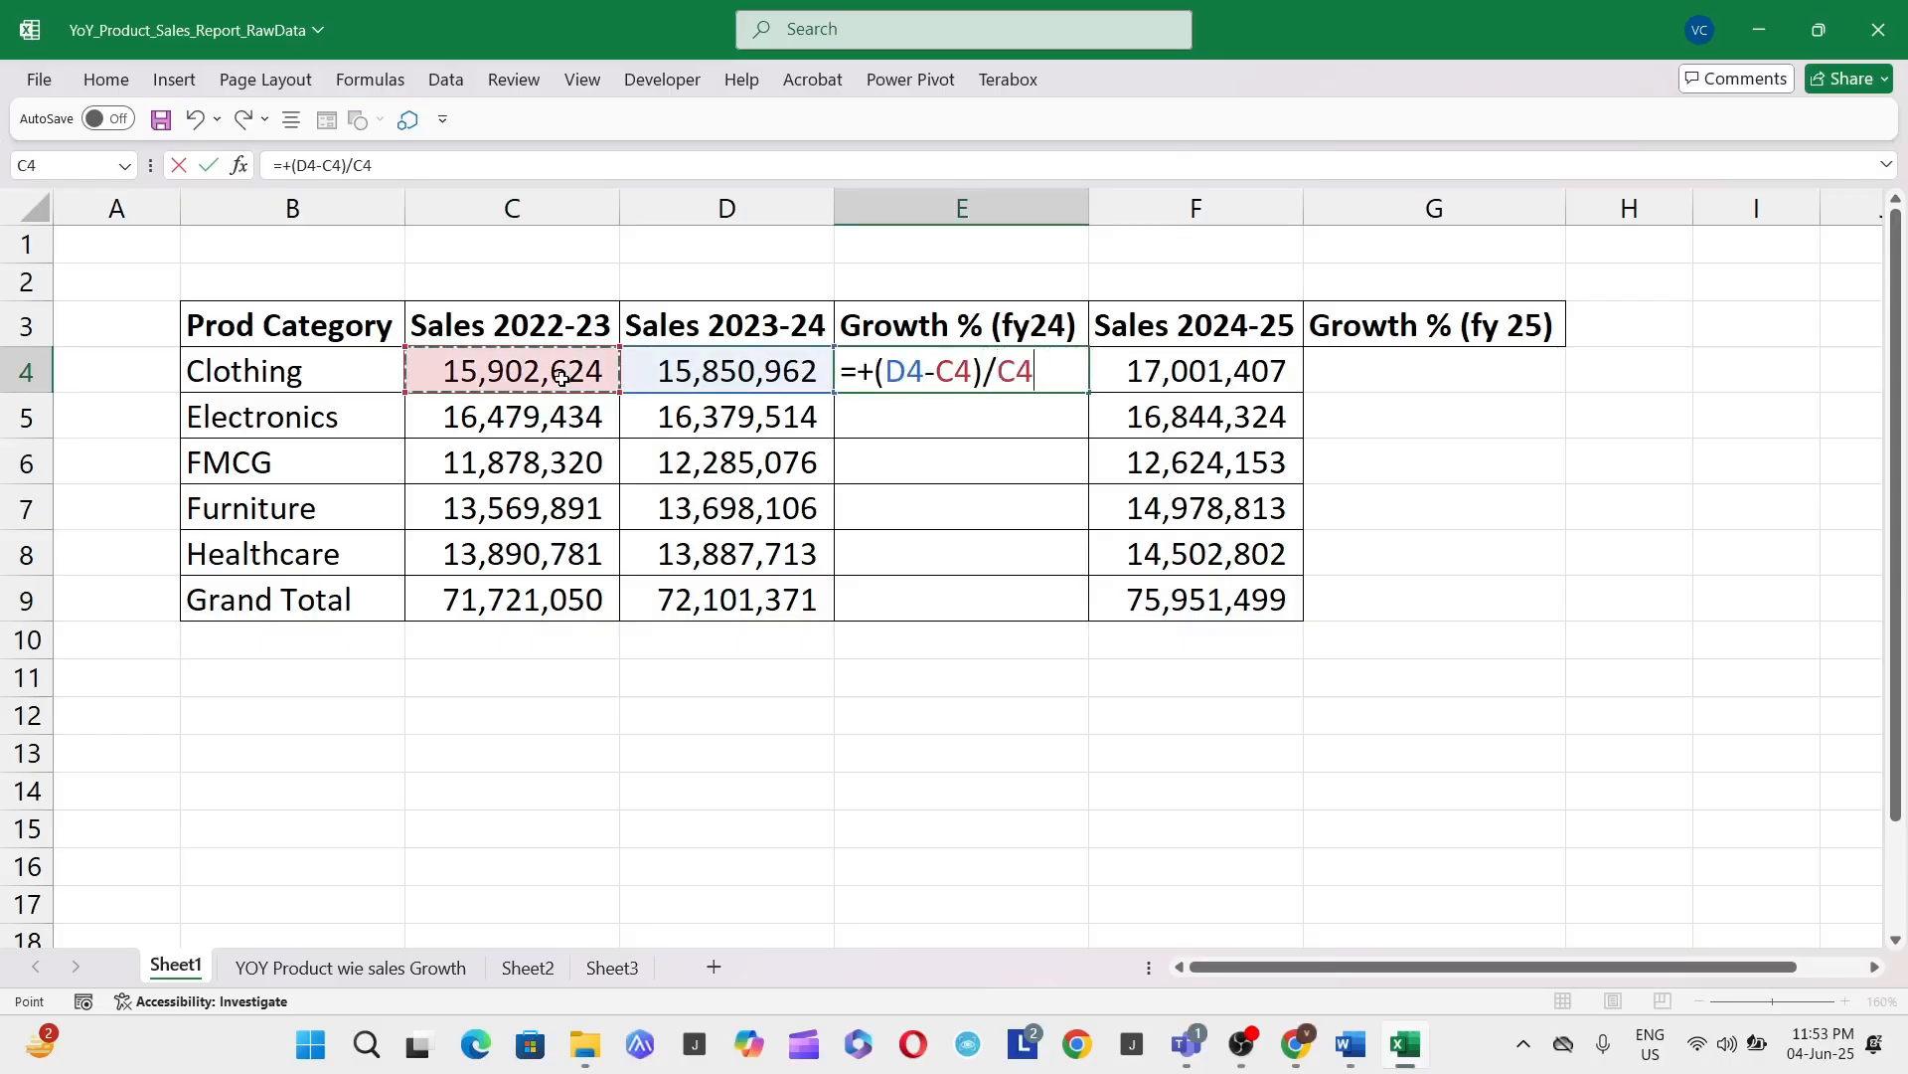
key(Return)
Step: Copy the Clothing growth formula from E4 to E5:E8 for the remaining product categories
key(Up)
key(ctrl+c)
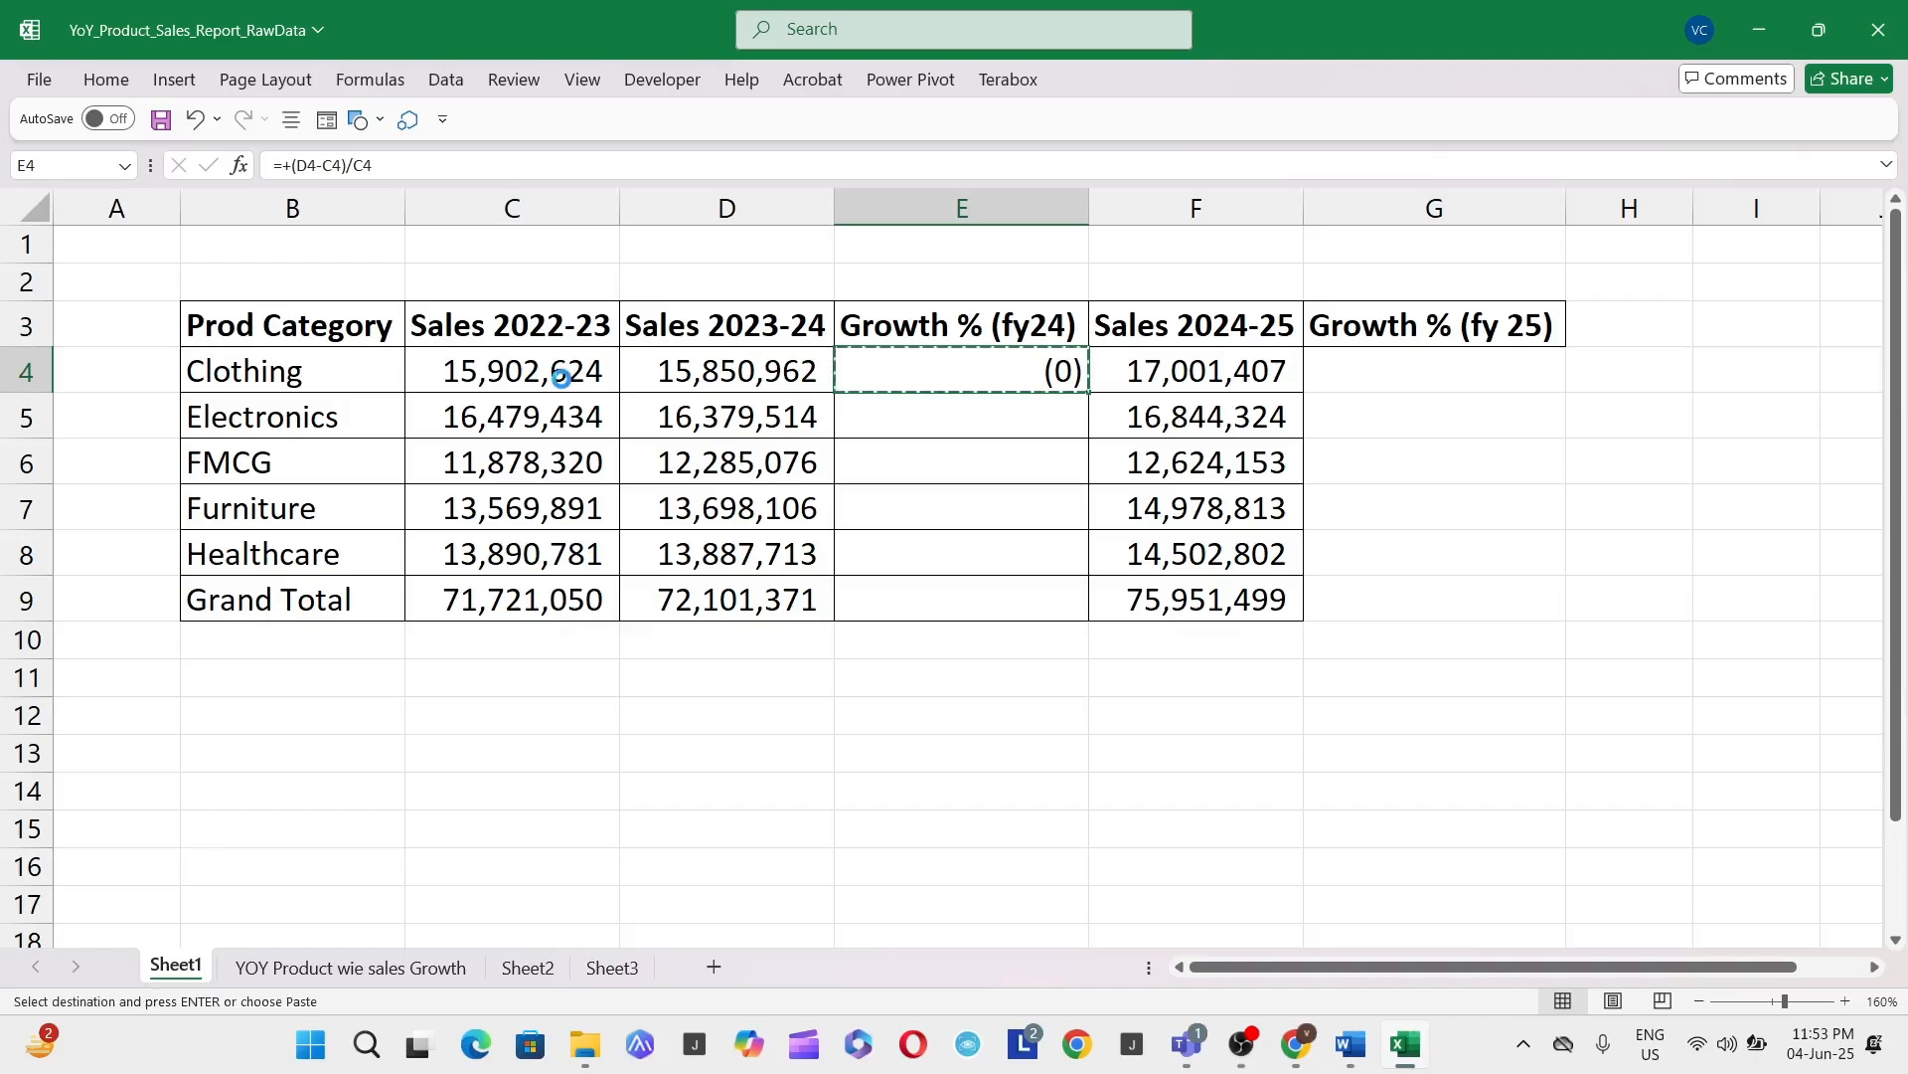
key(Down)
key(shift+Down)
key(shift+Down)
key(shift+Down)
key(ctrl+v)
key(Up)
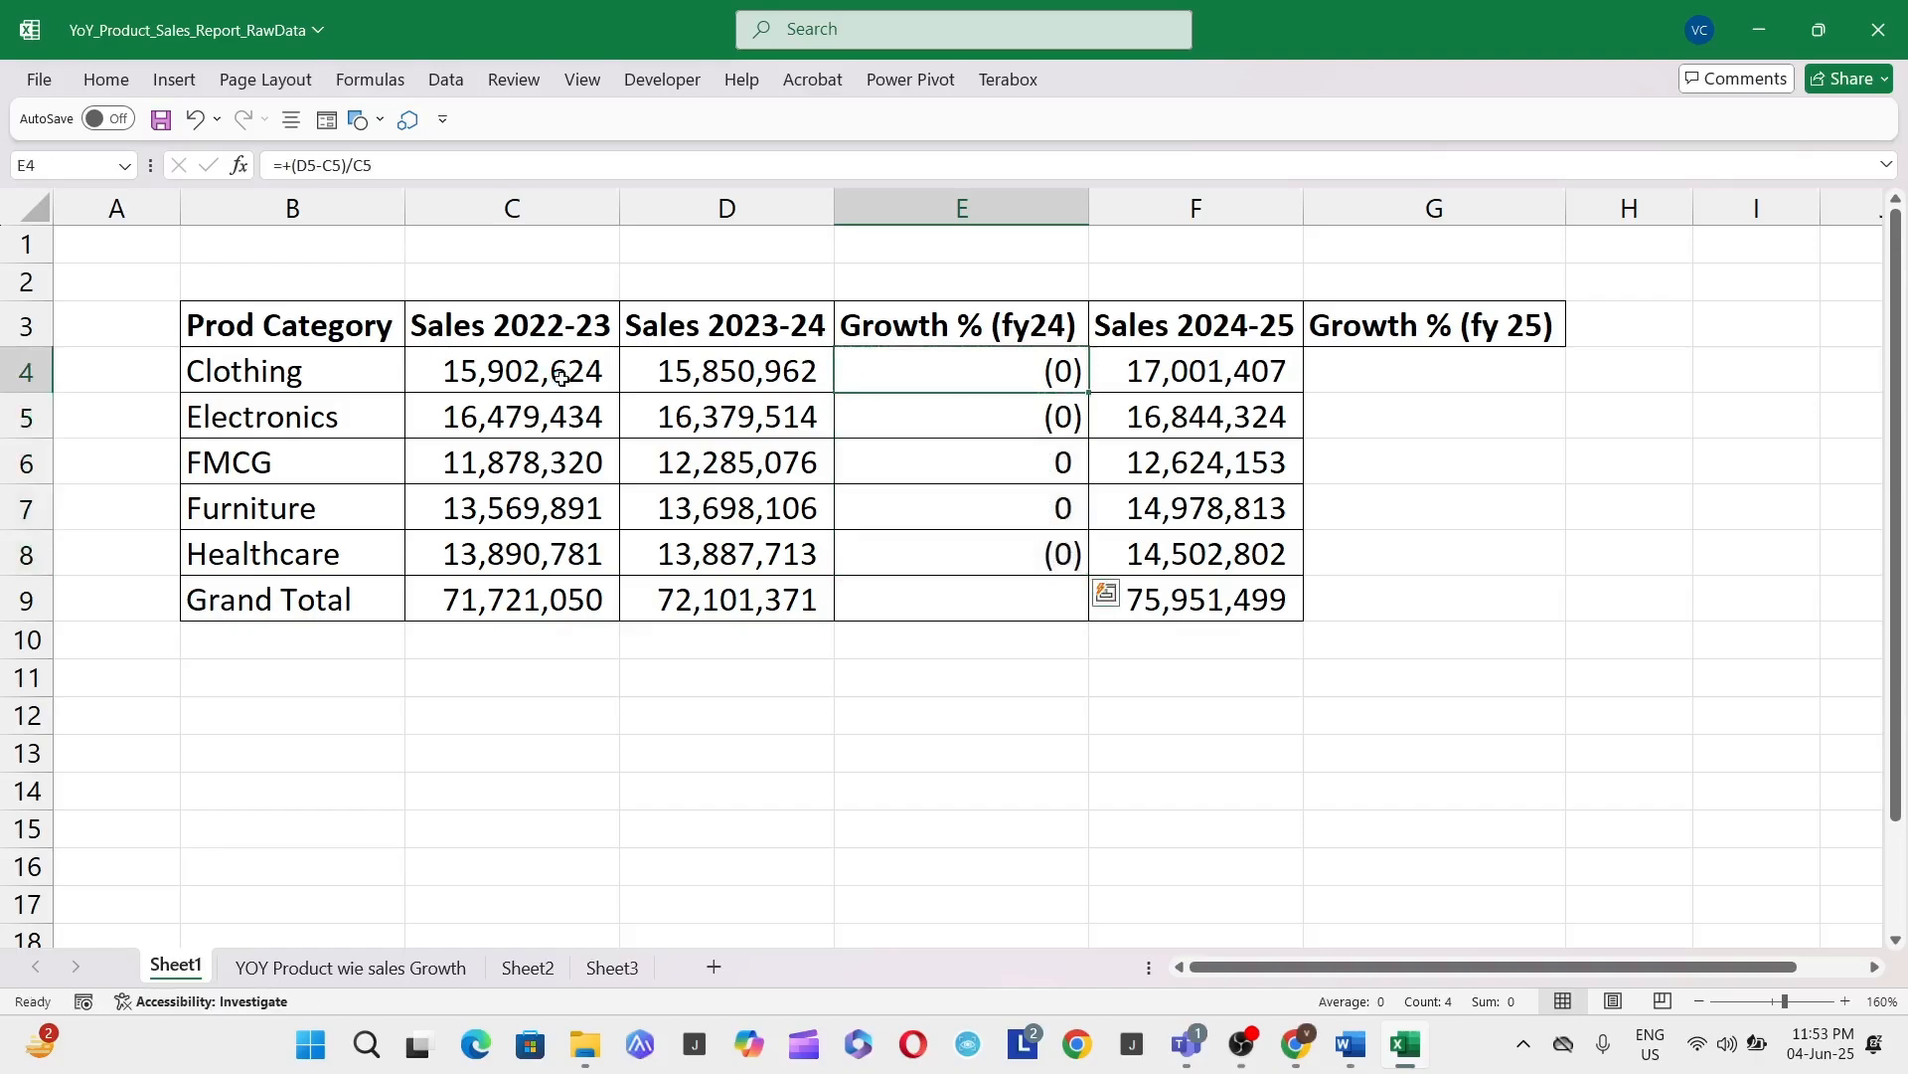
Step: Format the fy24 growth values in E4:E8 as percentages with two decimal places
key(Left)
key(Left)
key(Left)
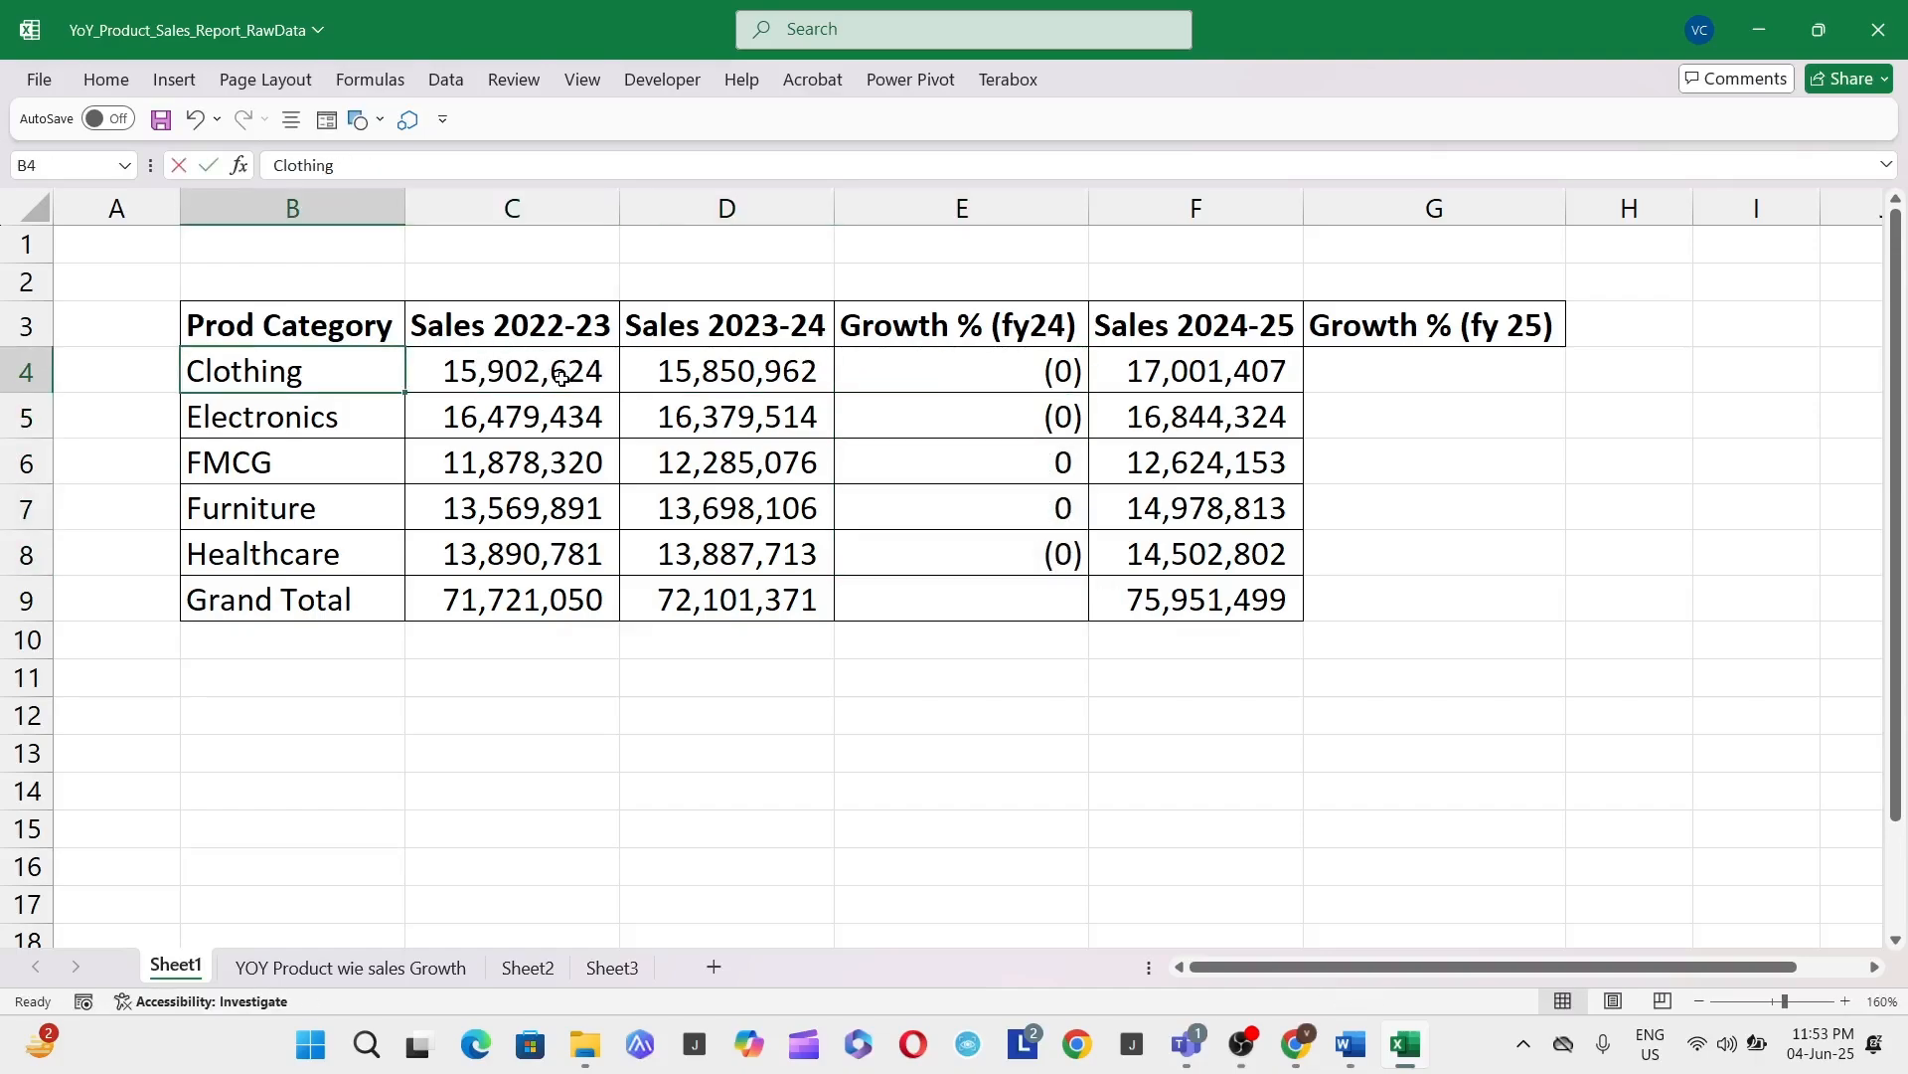
key(Down)
key(Down)
key(Down)
key(Down)
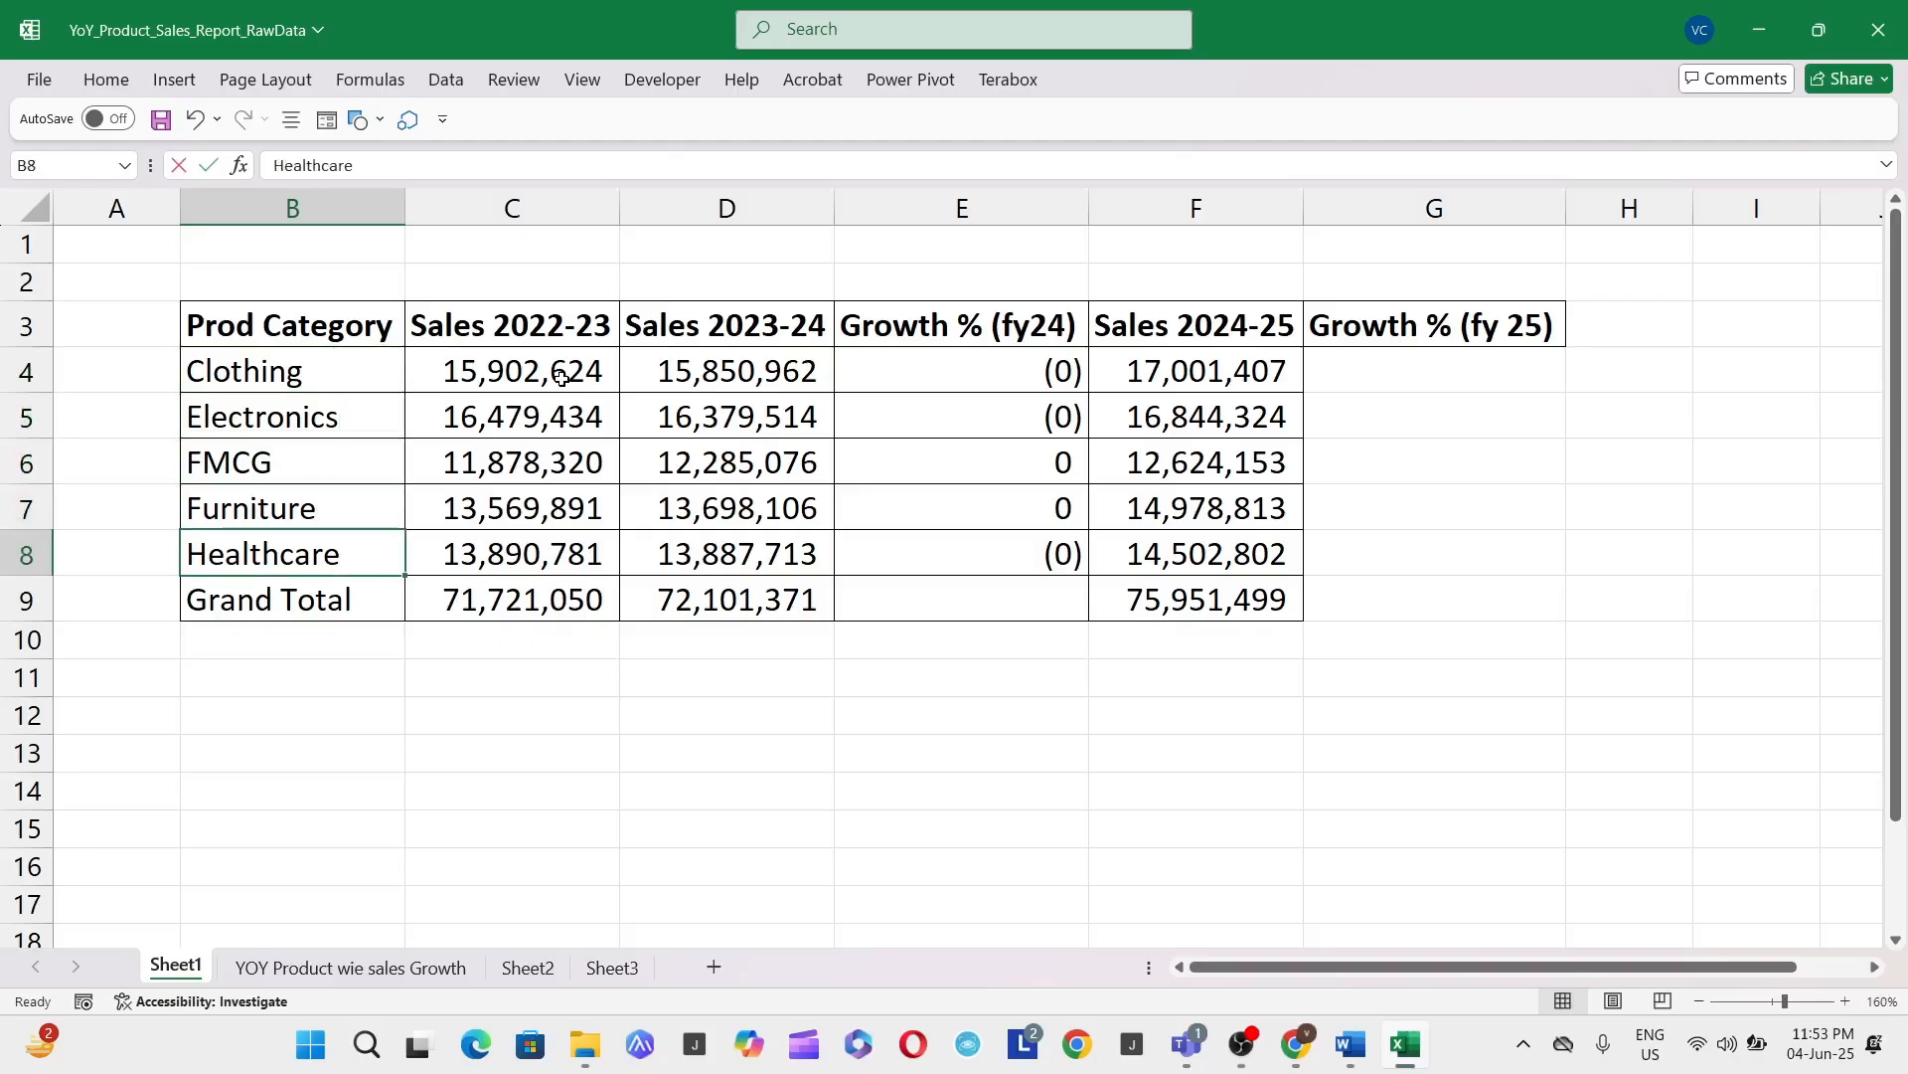
key(Right)
key(Right)
key(Right)
key(ctrl+shift+Up)
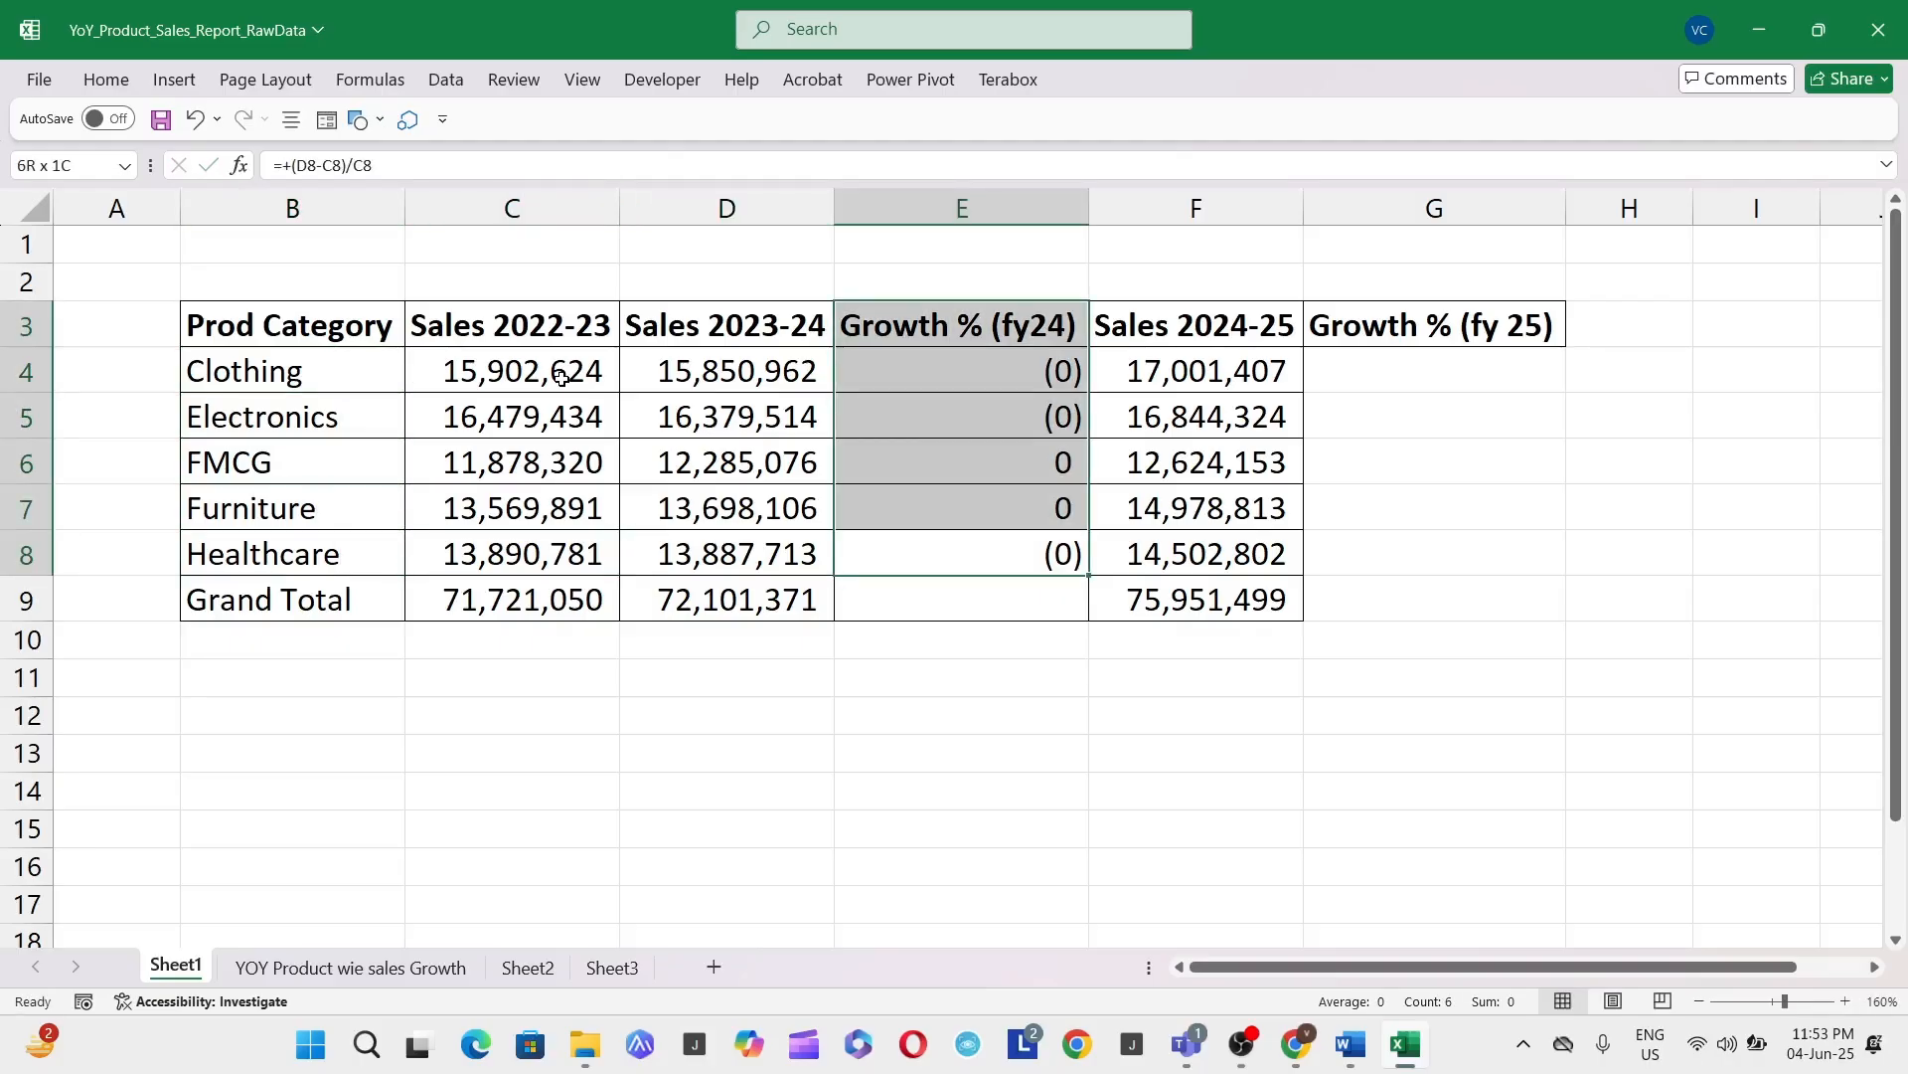
key(shift+Down)
key(alt)
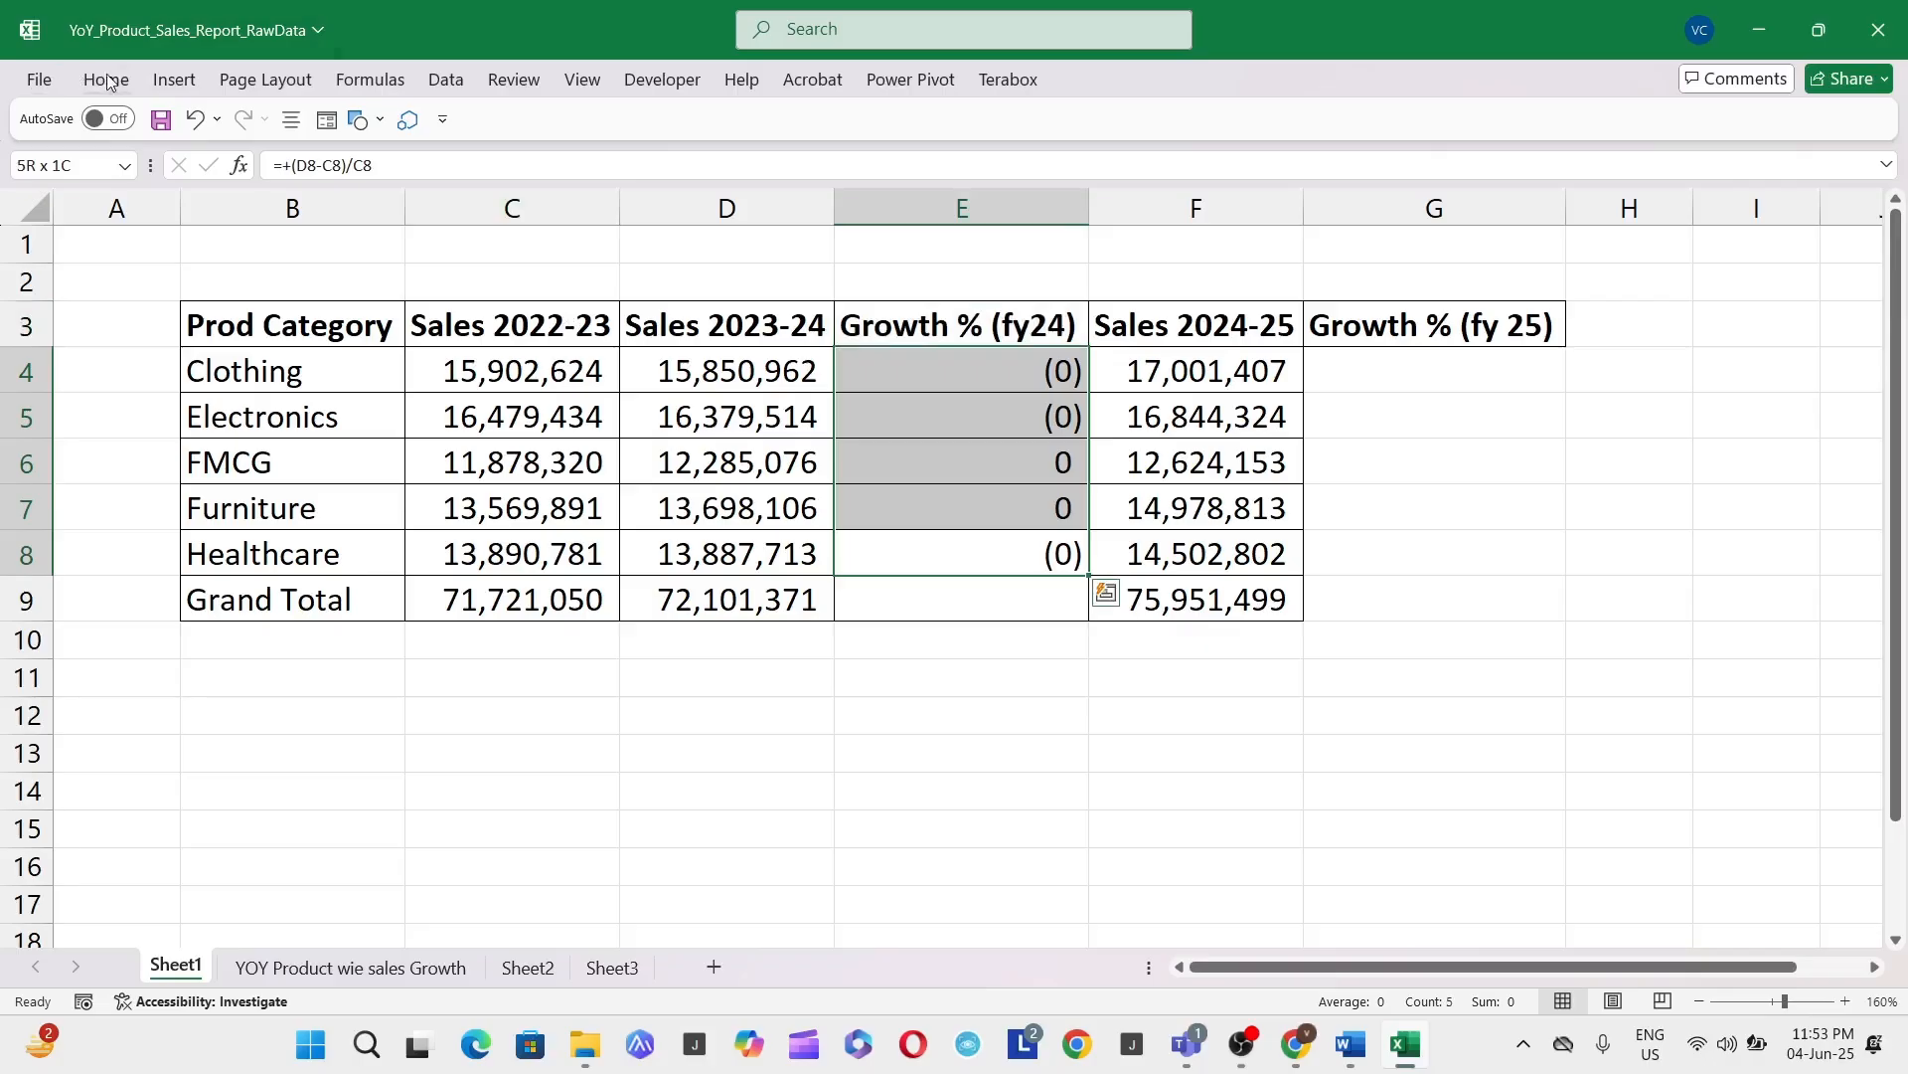
key(h)
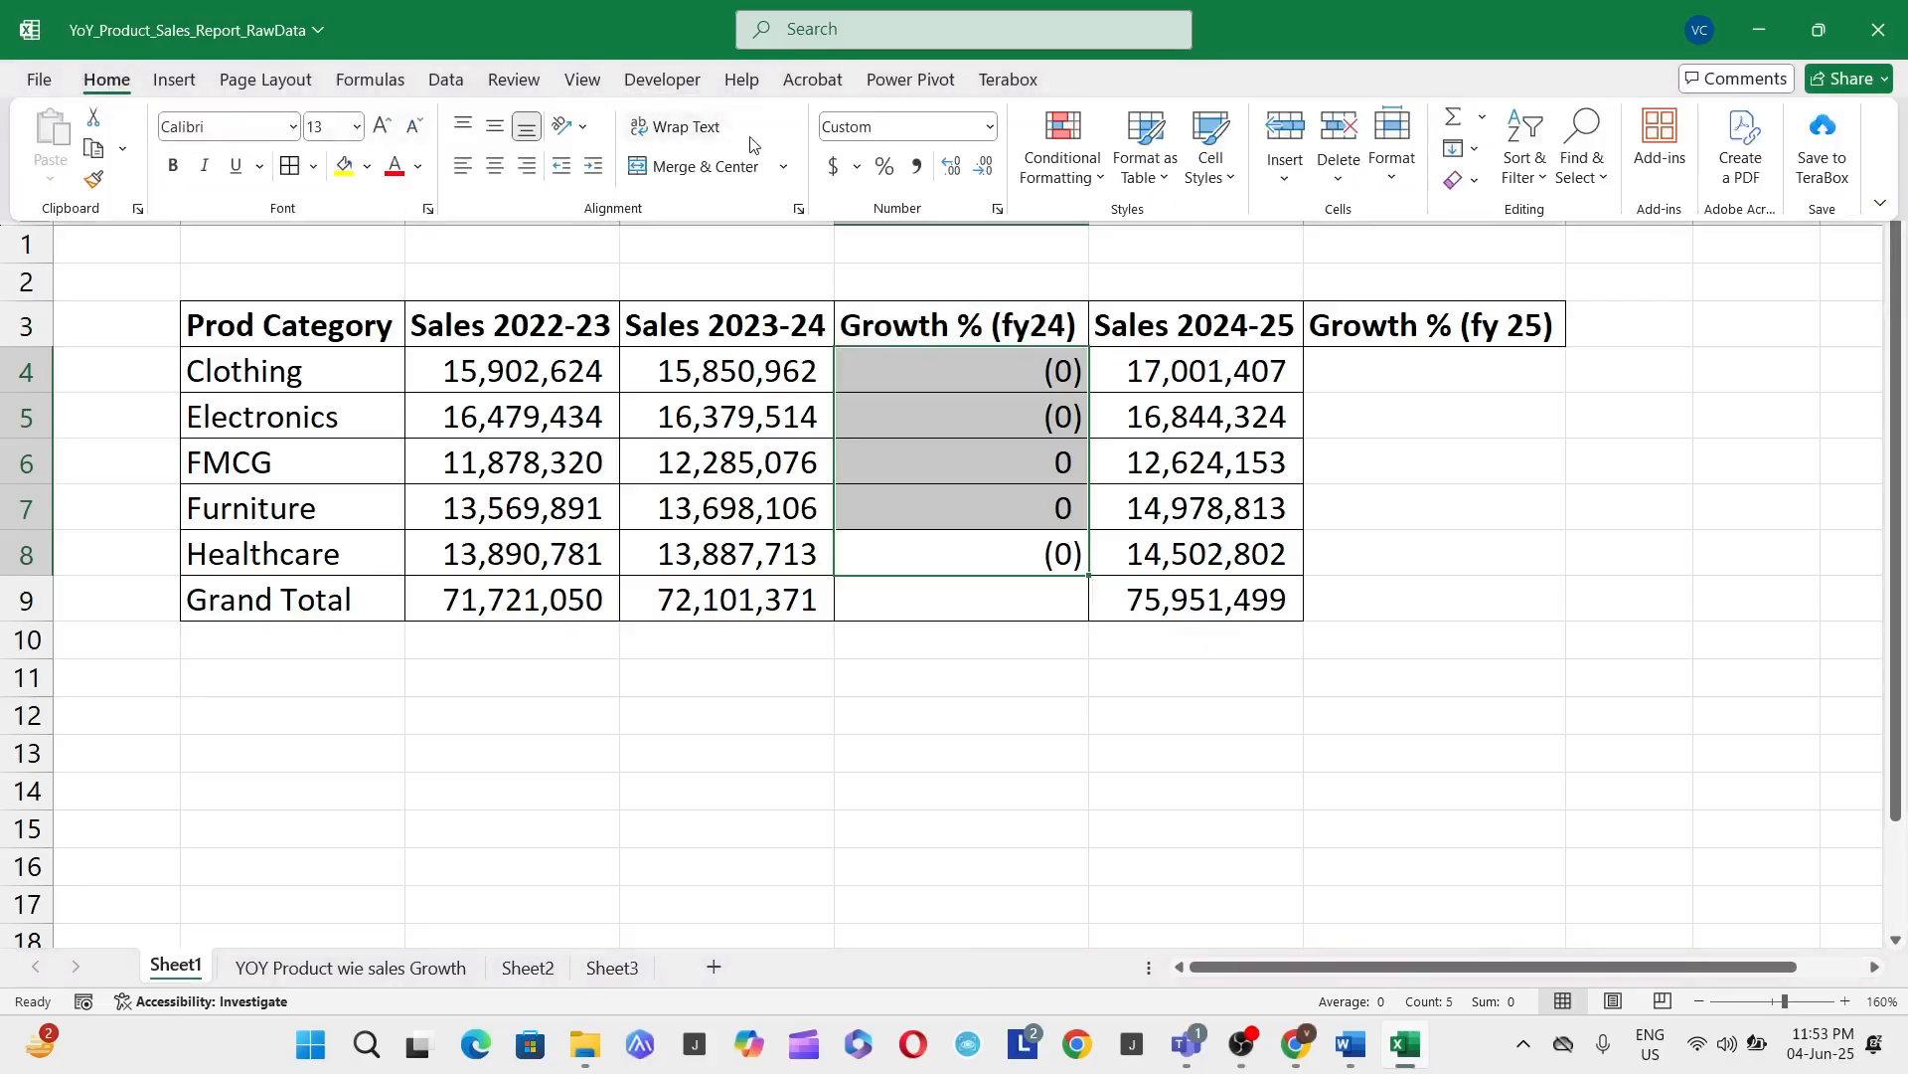
click(915, 167)
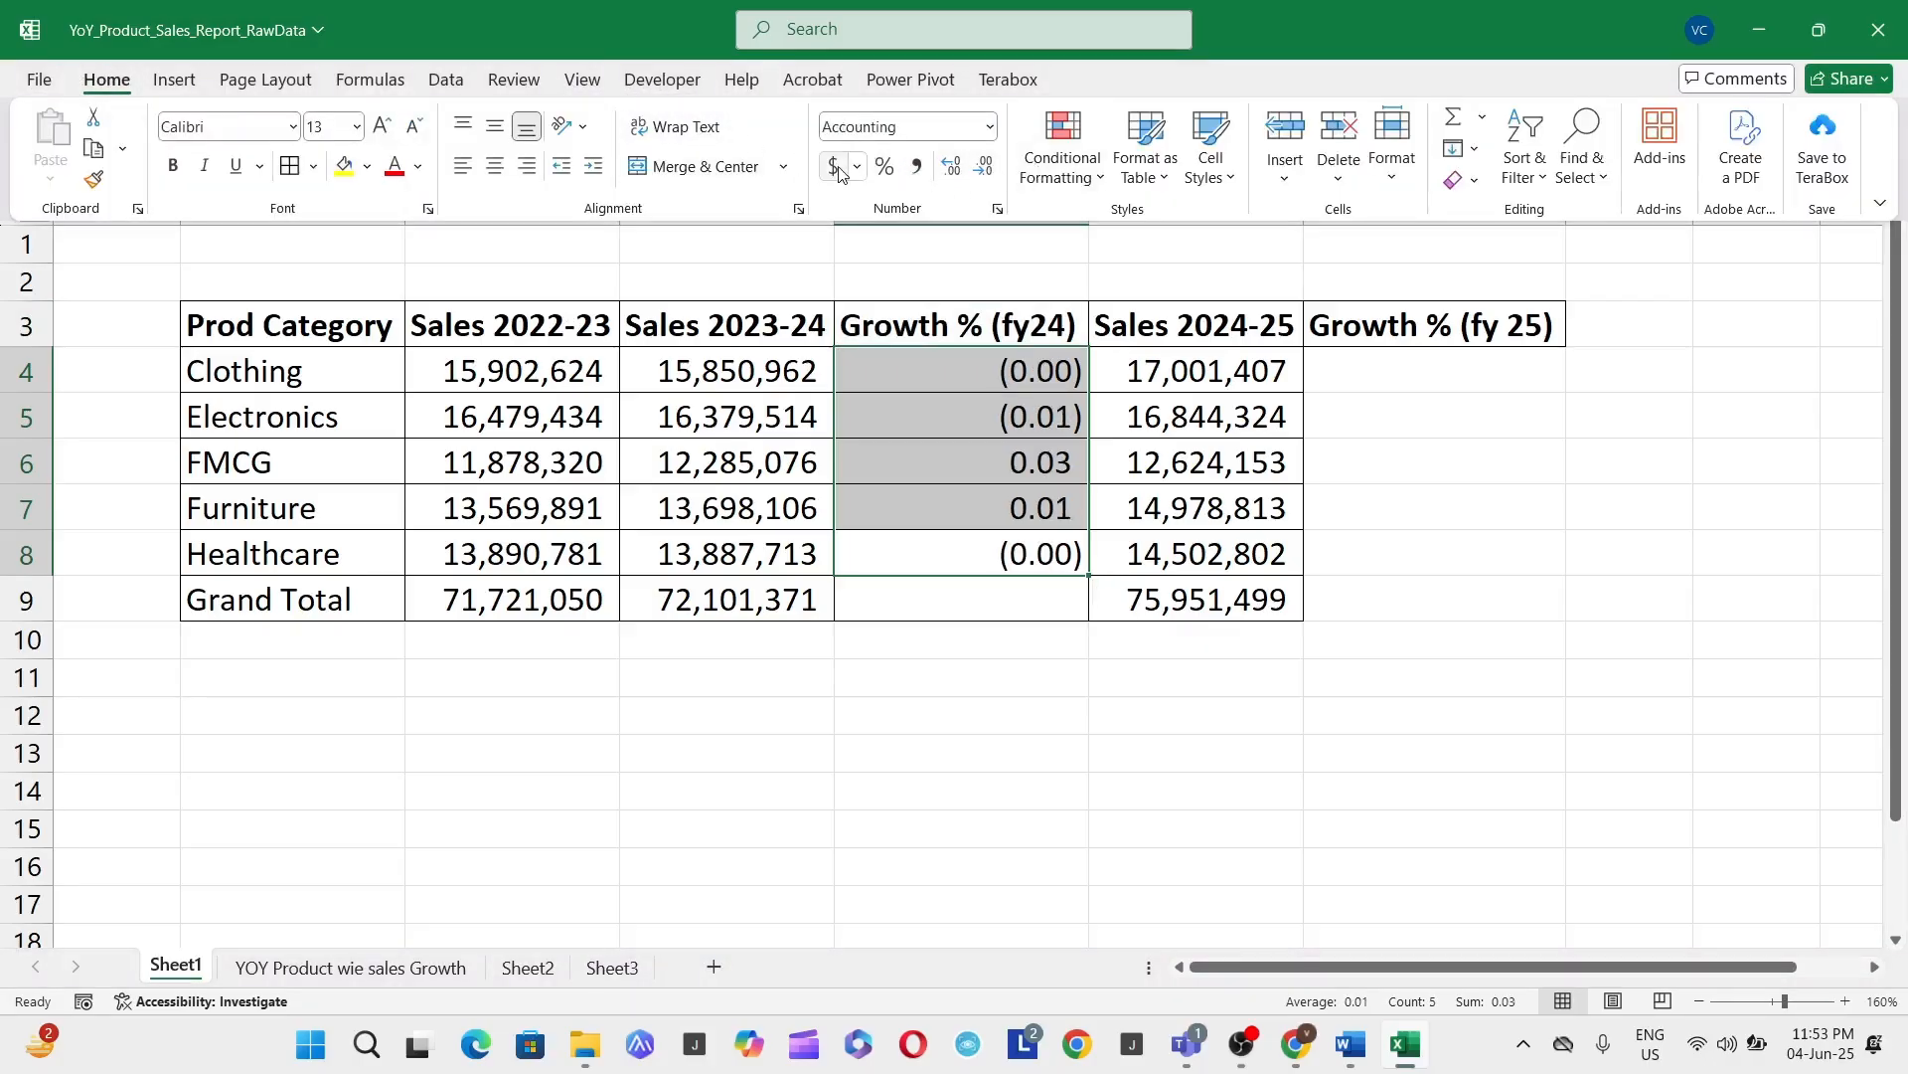
click(884, 166)
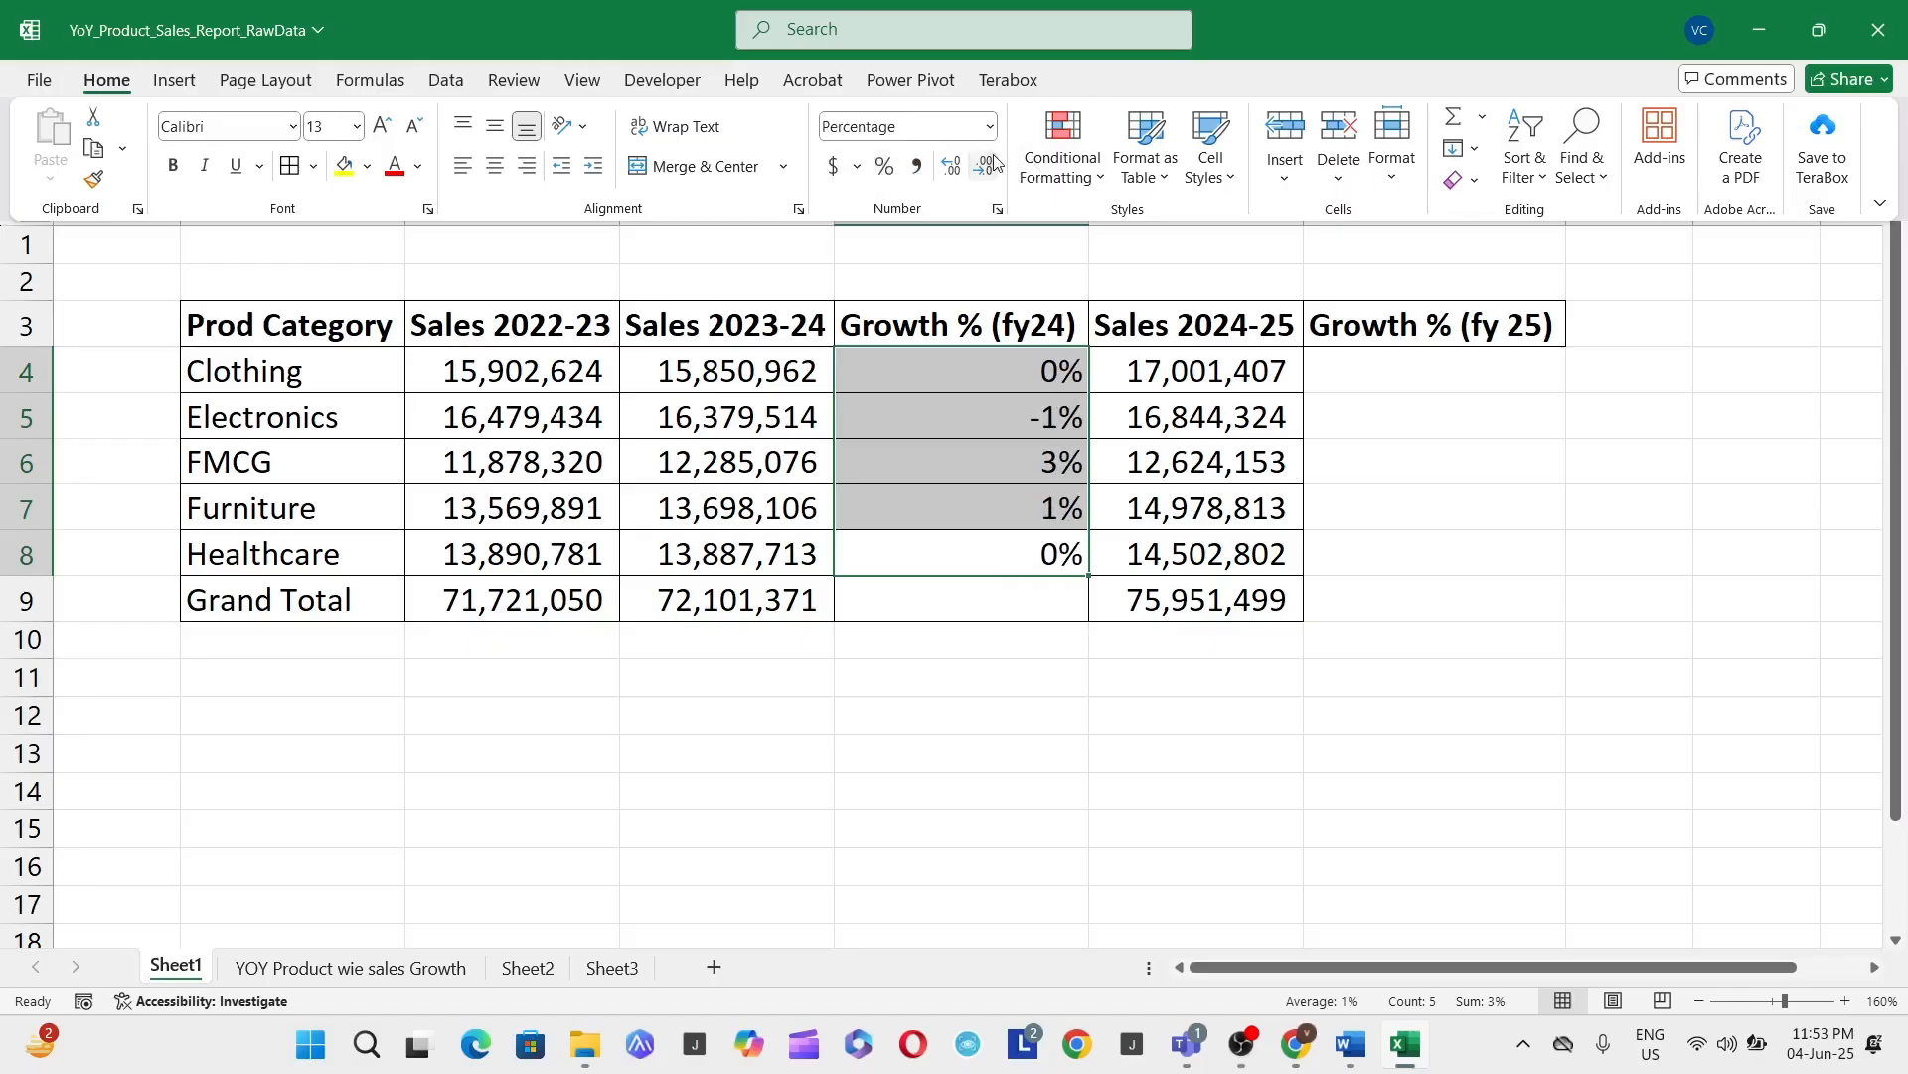
click(951, 166)
click(951, 166)
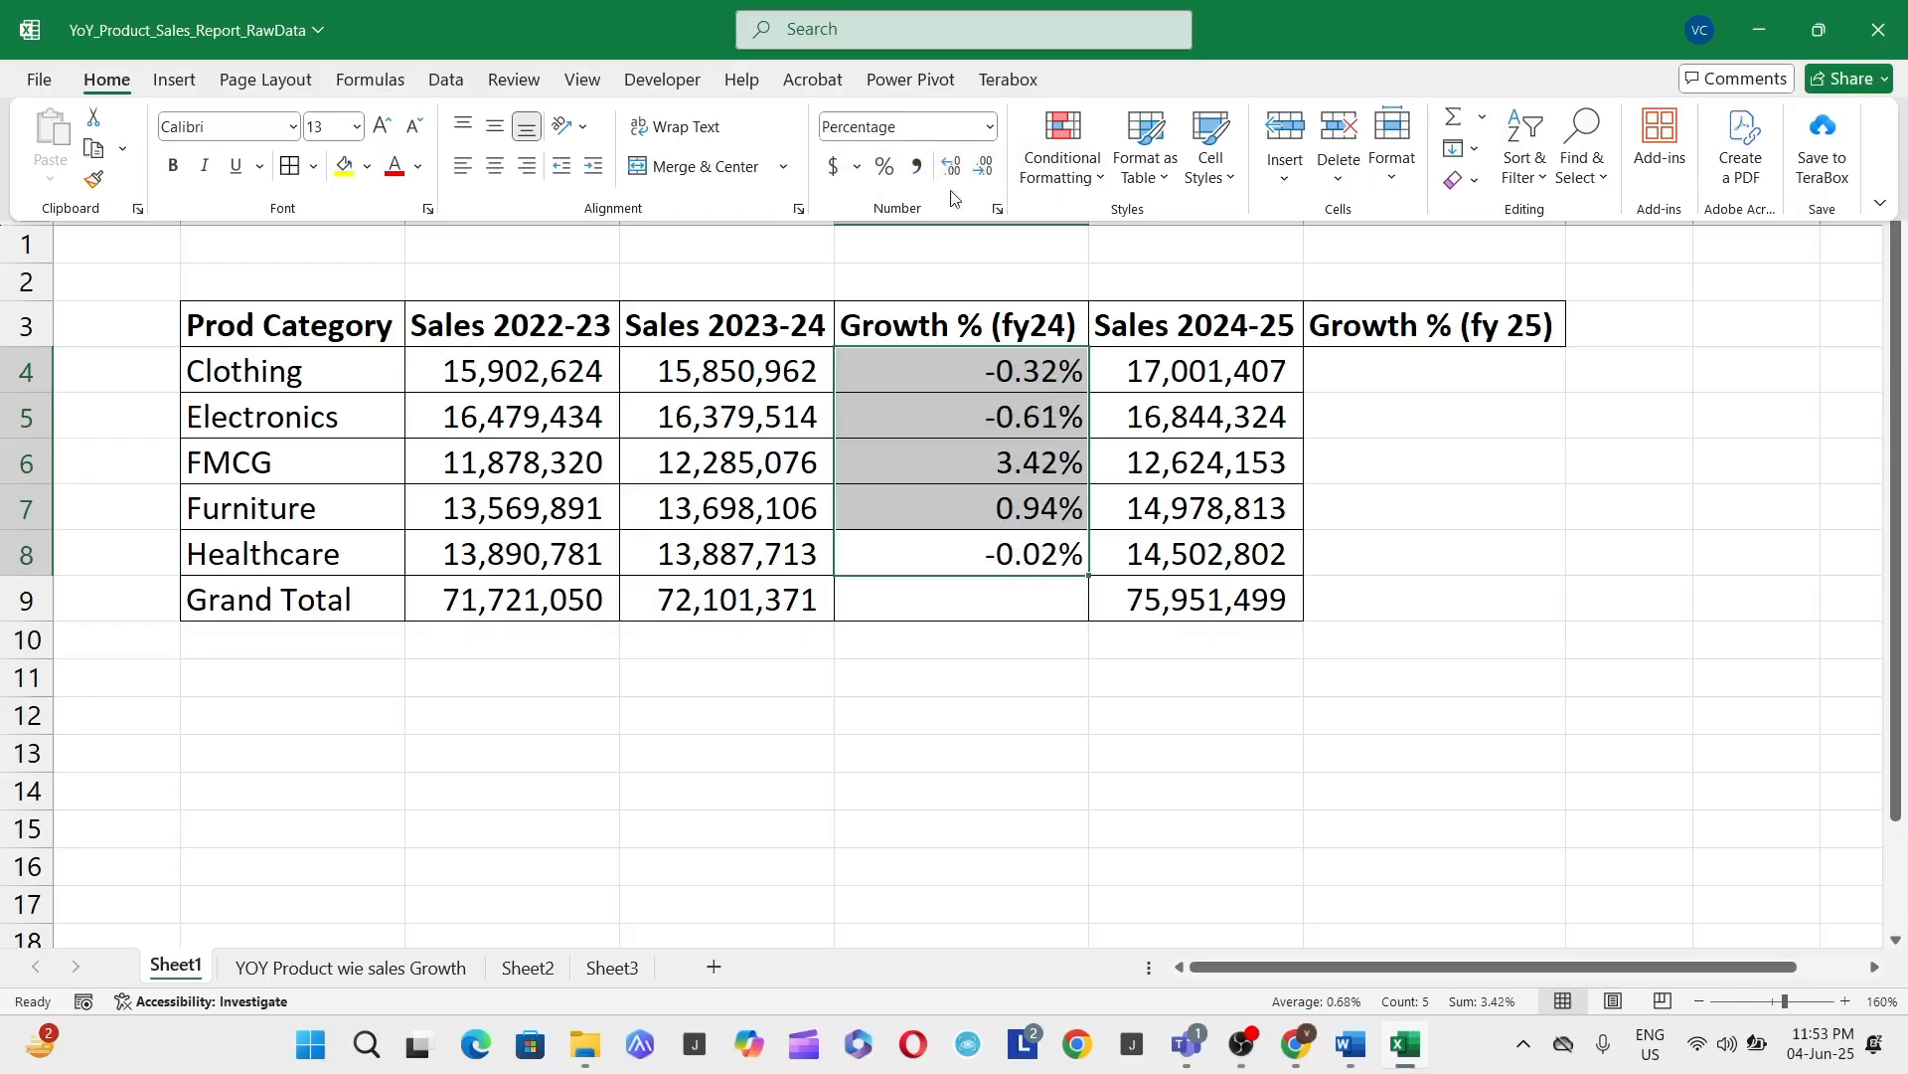
click(1023, 384)
click(1023, 386)
click(1024, 411)
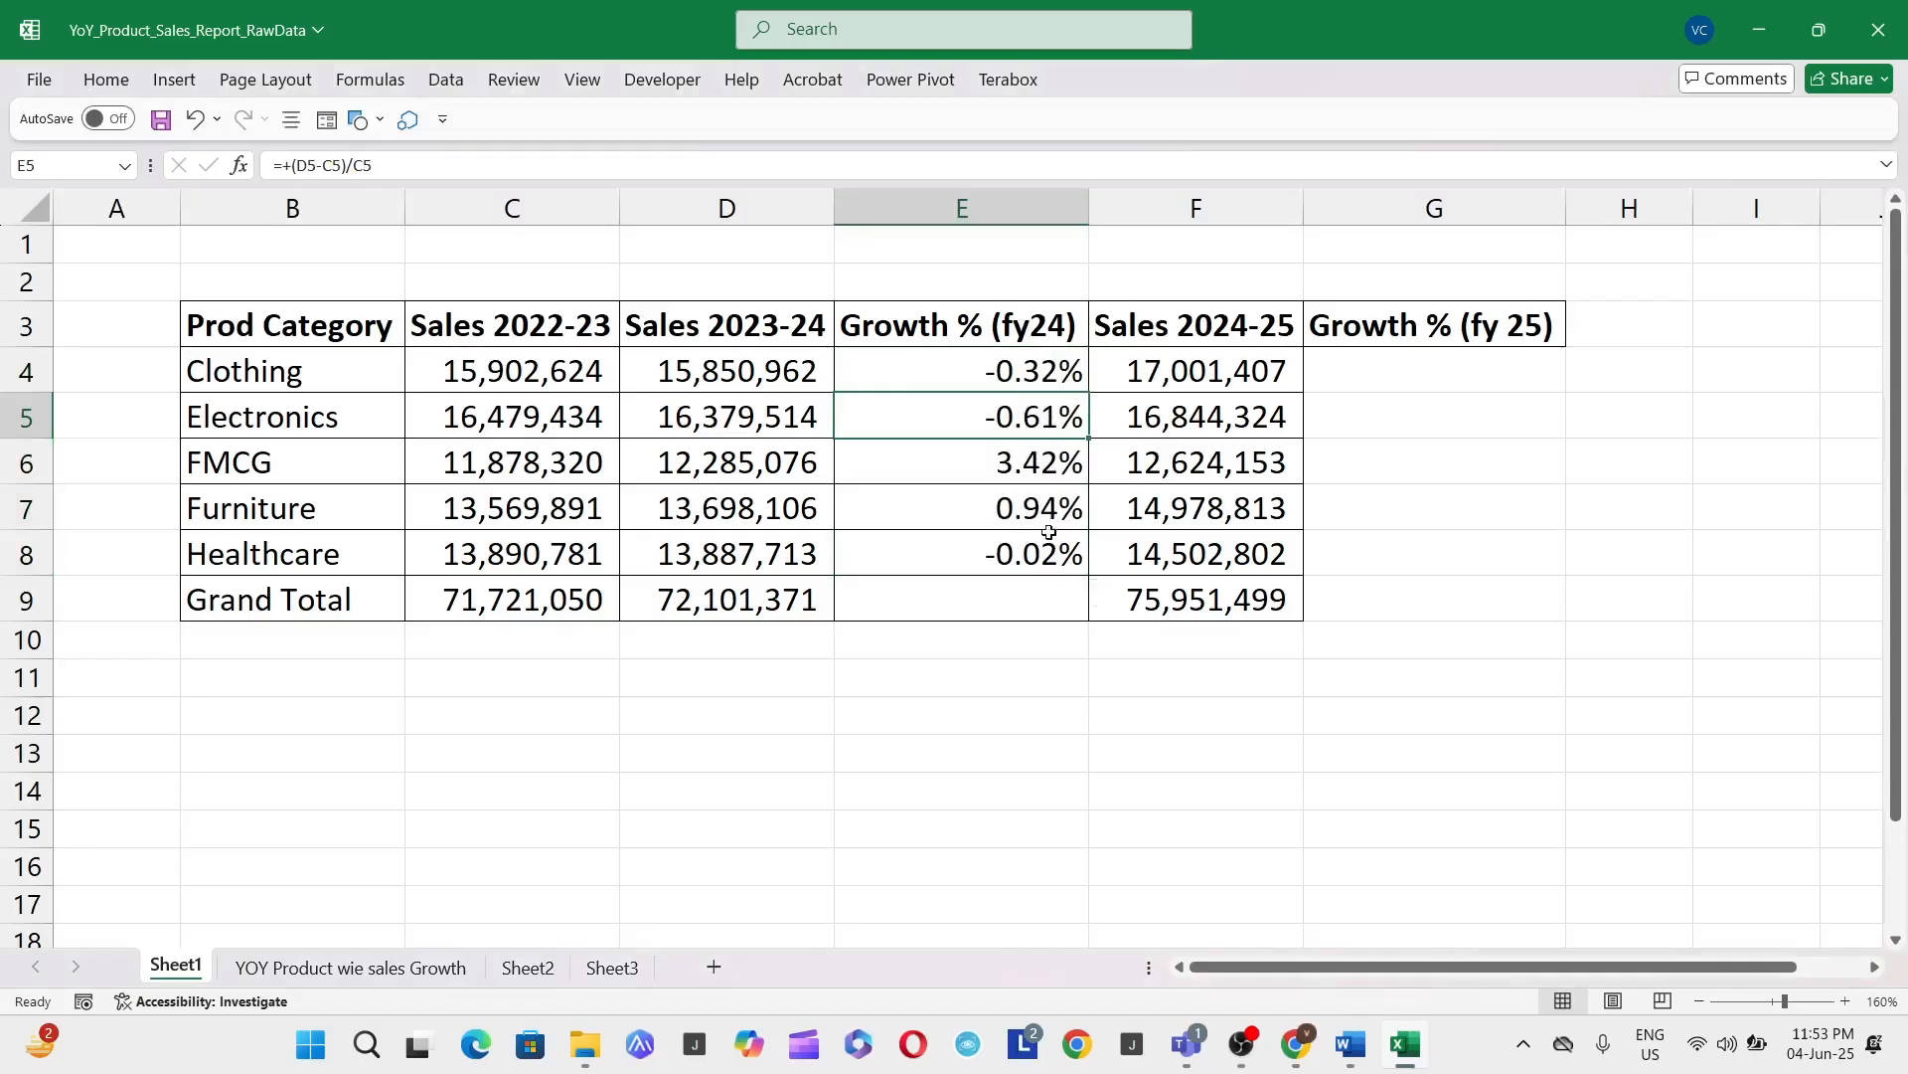
ctrl+click(1050, 558)
click(1035, 513)
click(1037, 469)
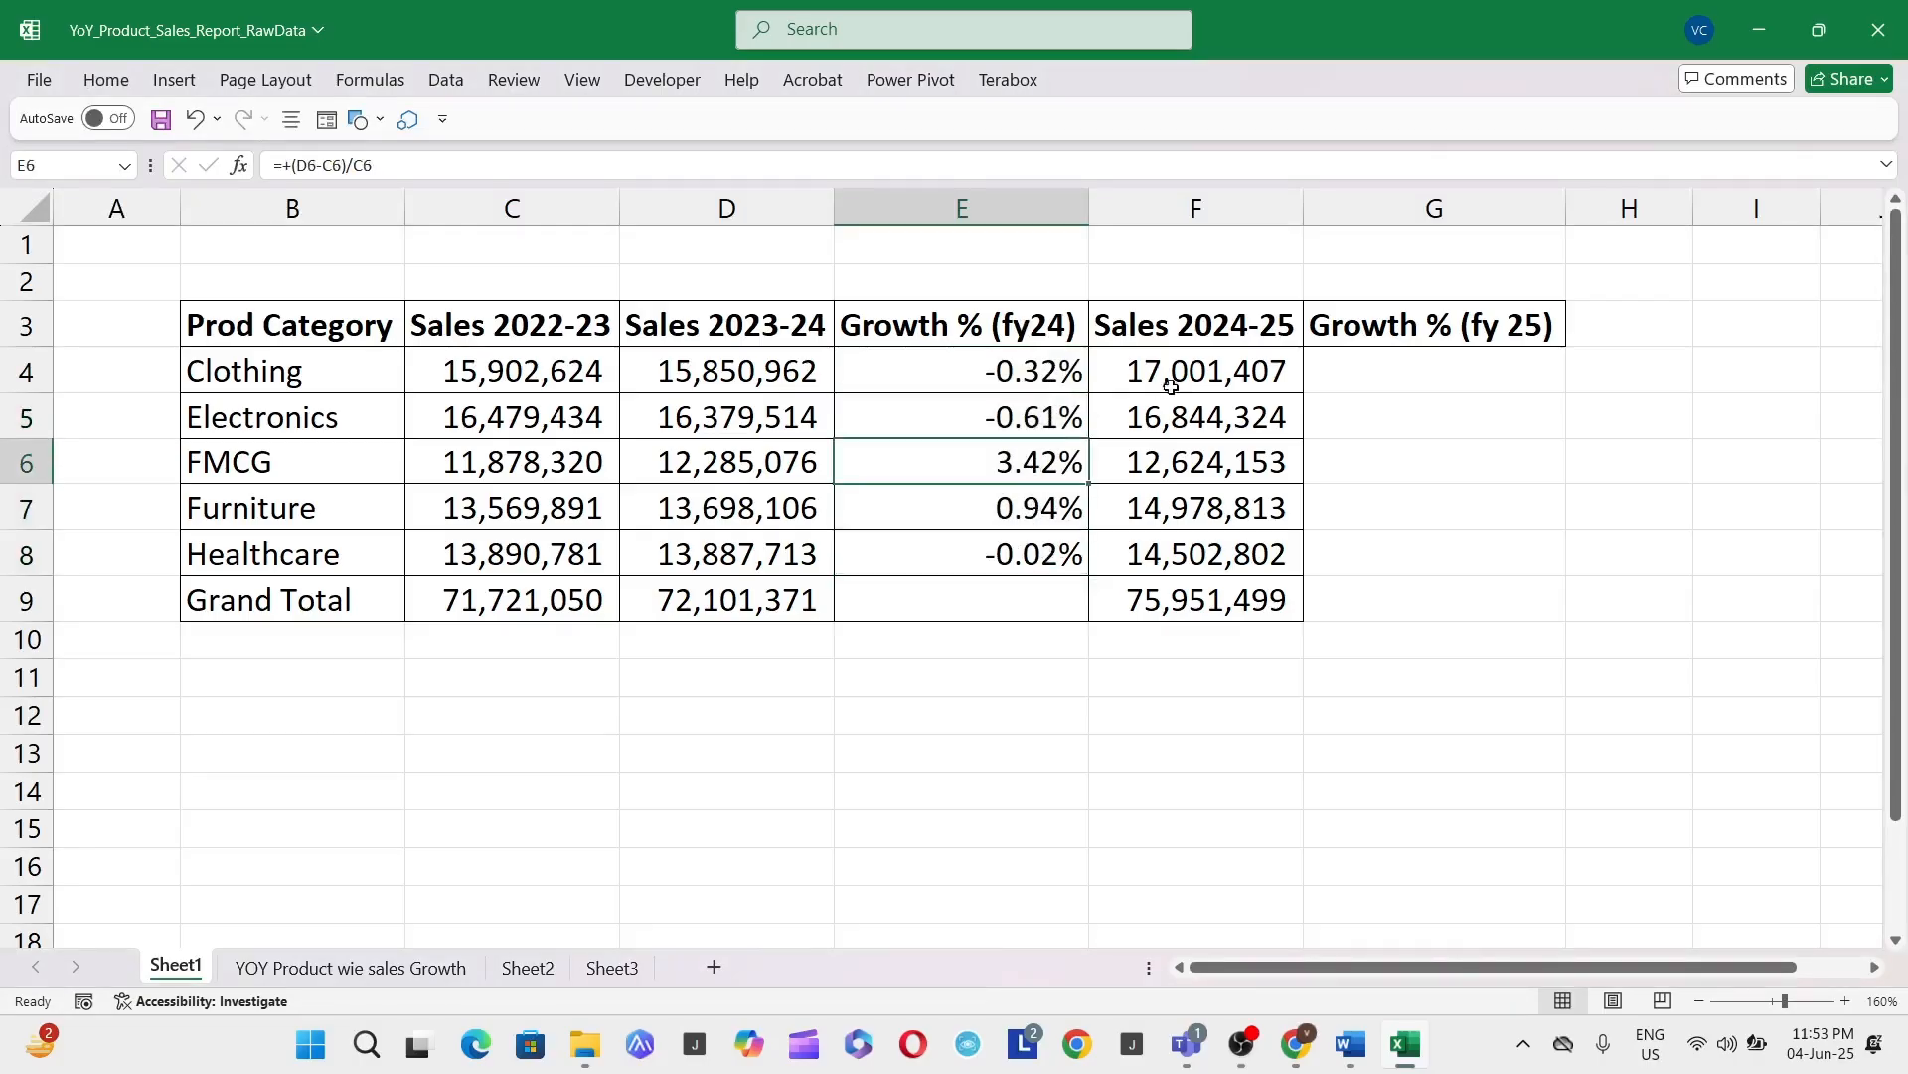
Step: Enter the fy 25 growth formula +(F4-D4)/D4 for Clothing in G4
click(1291, 390)
click(1413, 364)
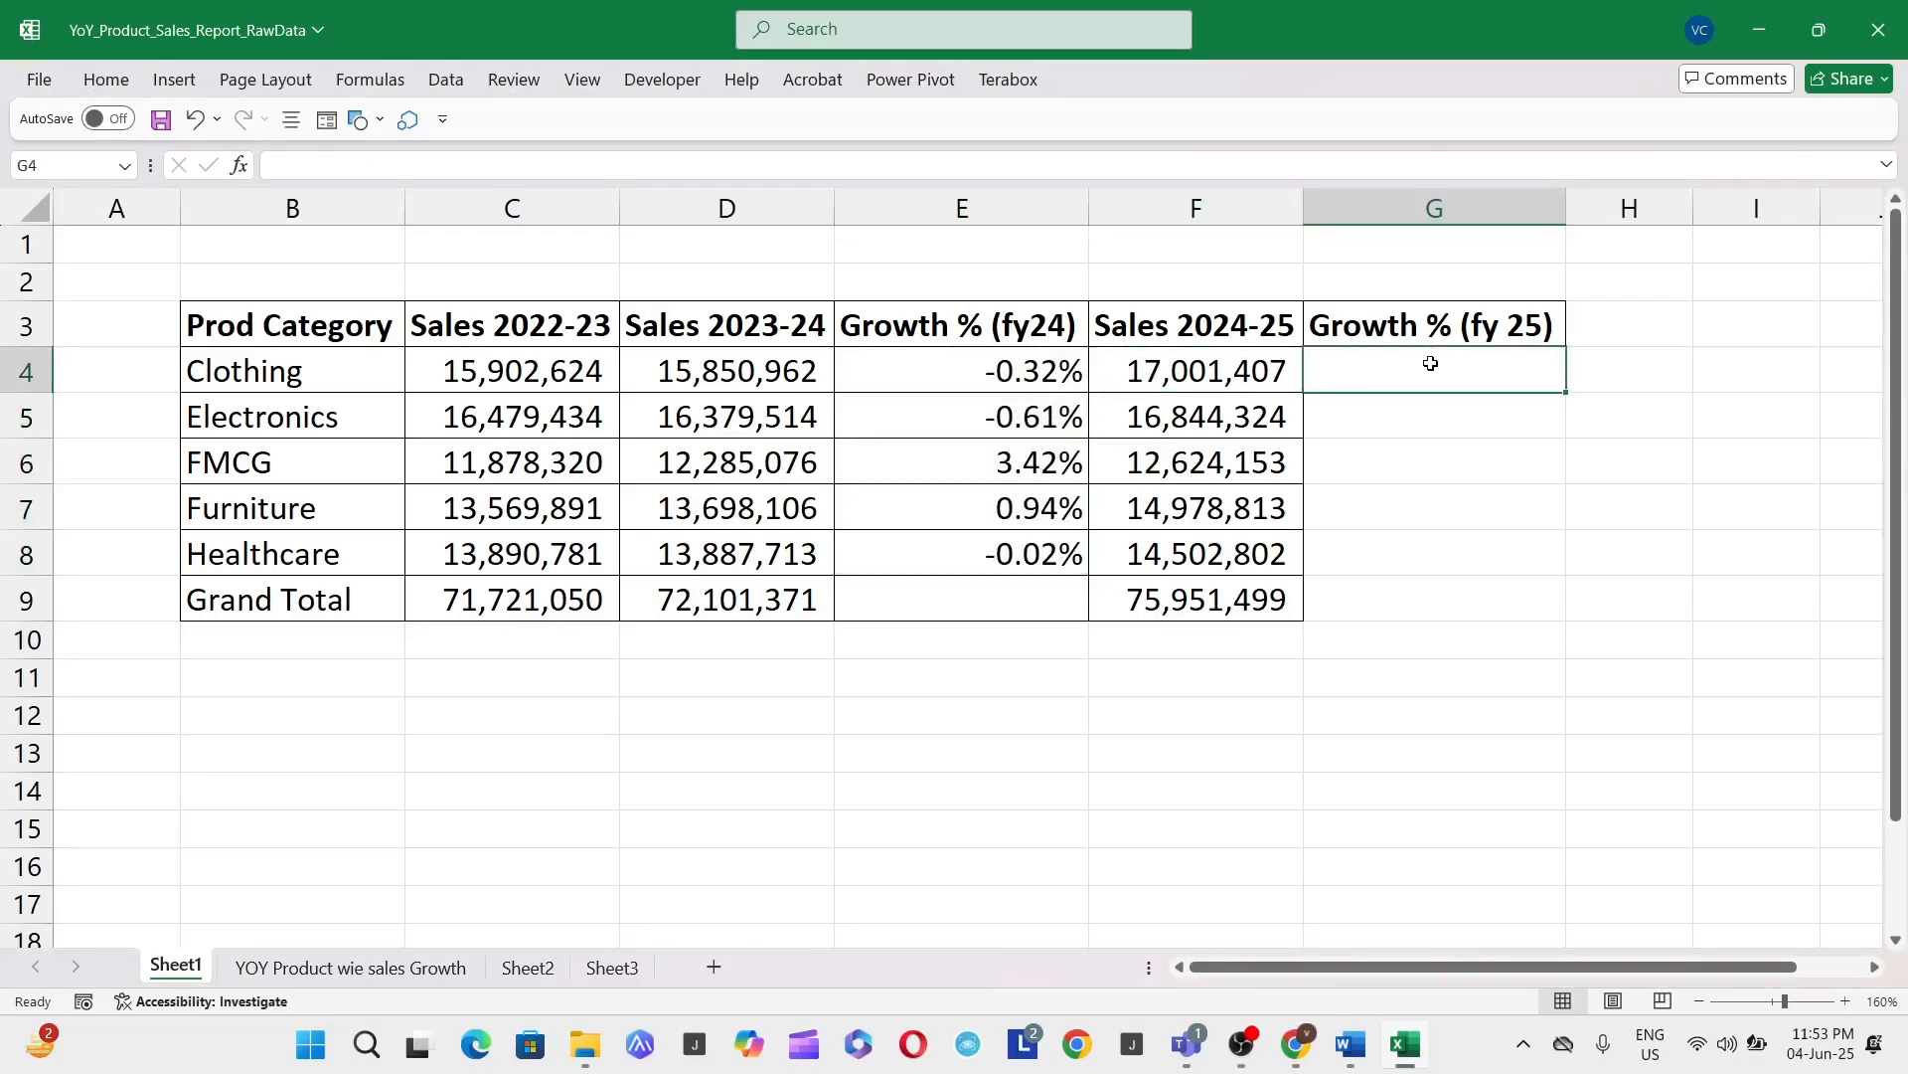
text(+)
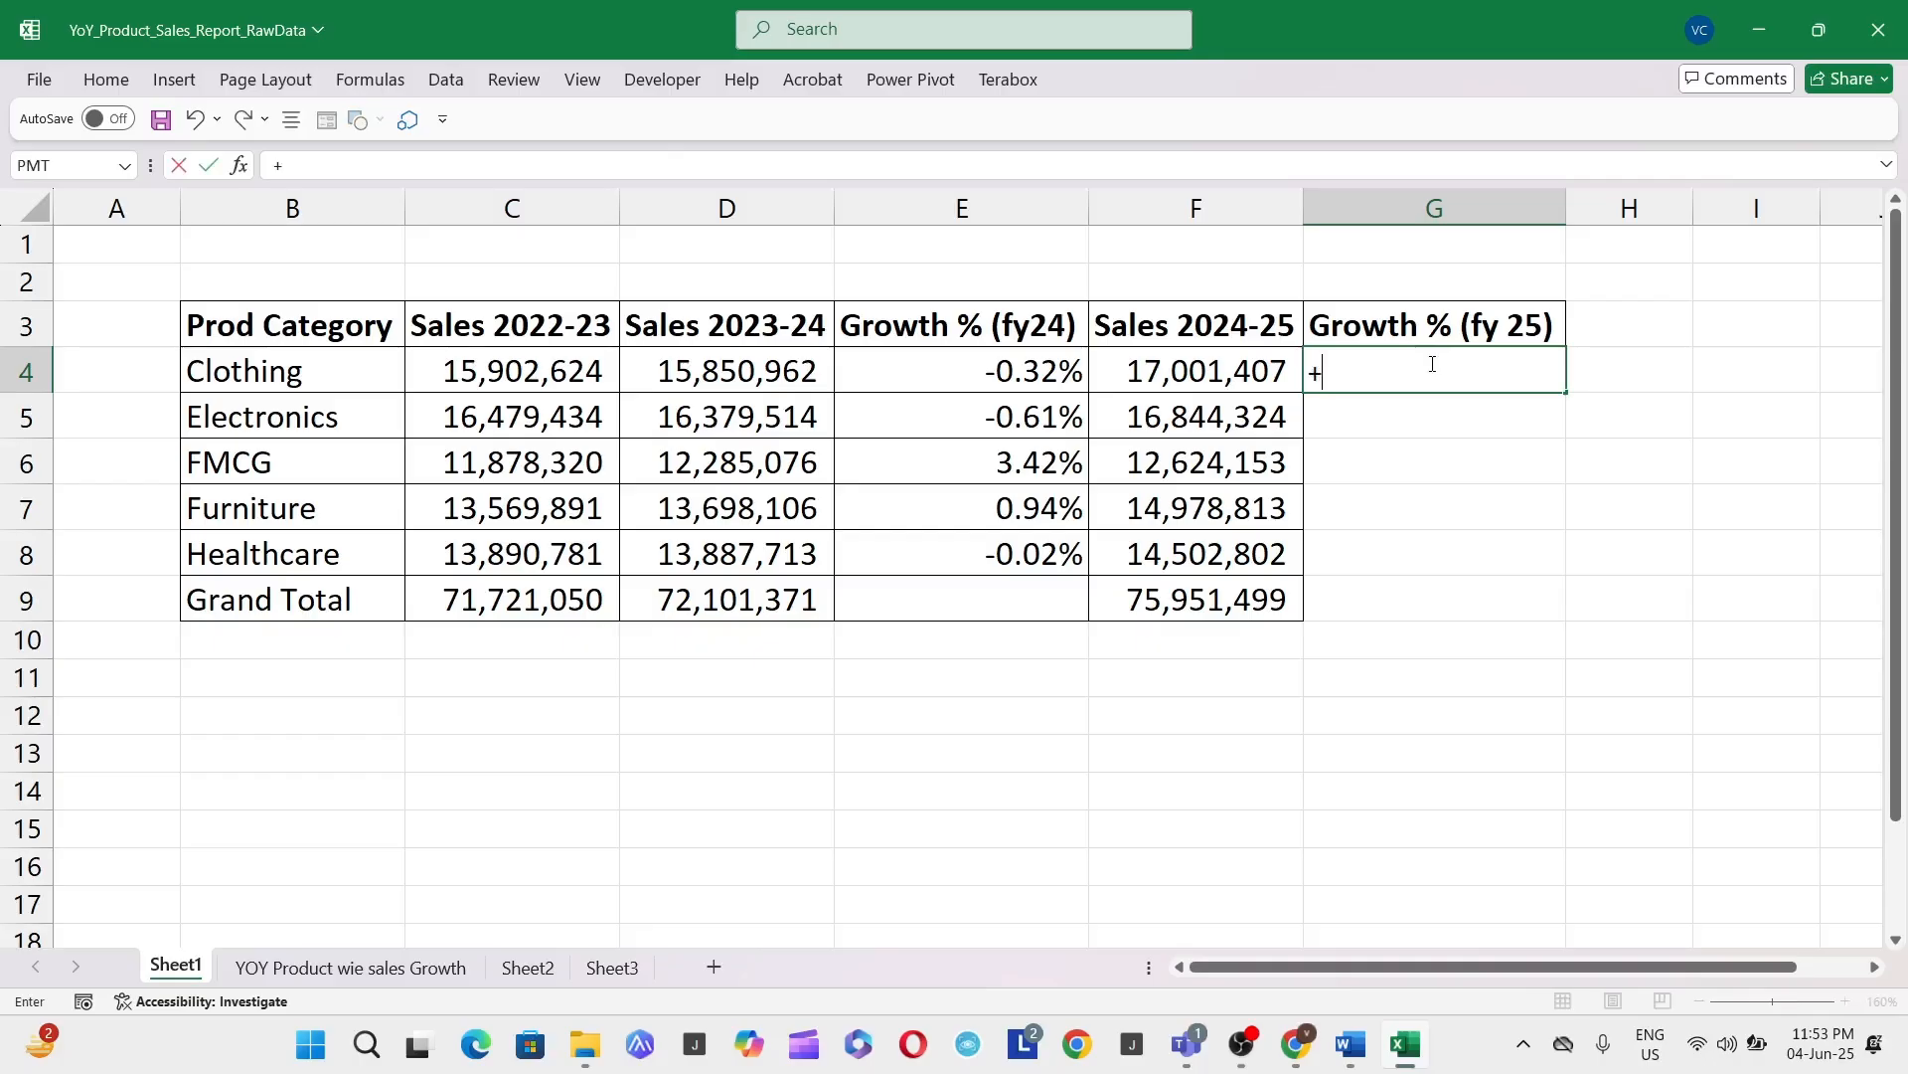
text(()
click(1273, 367)
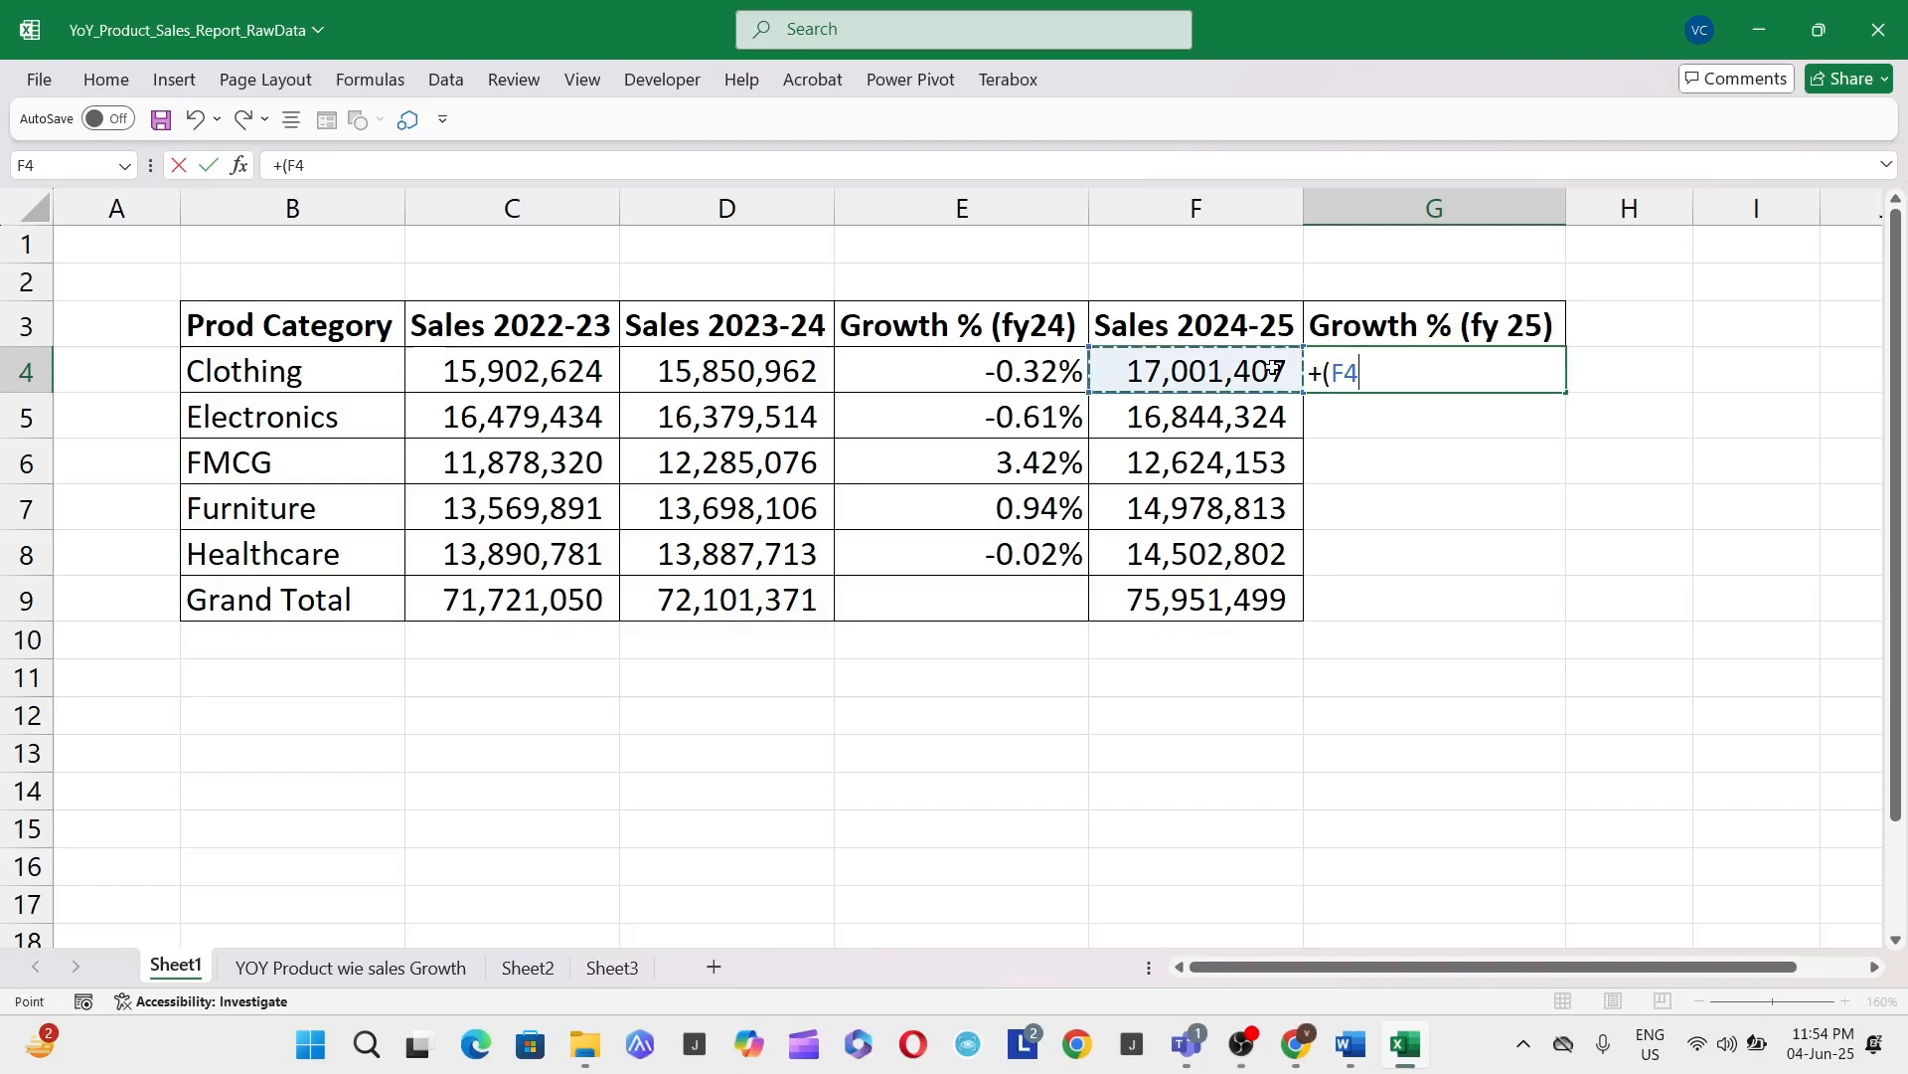
text(-)
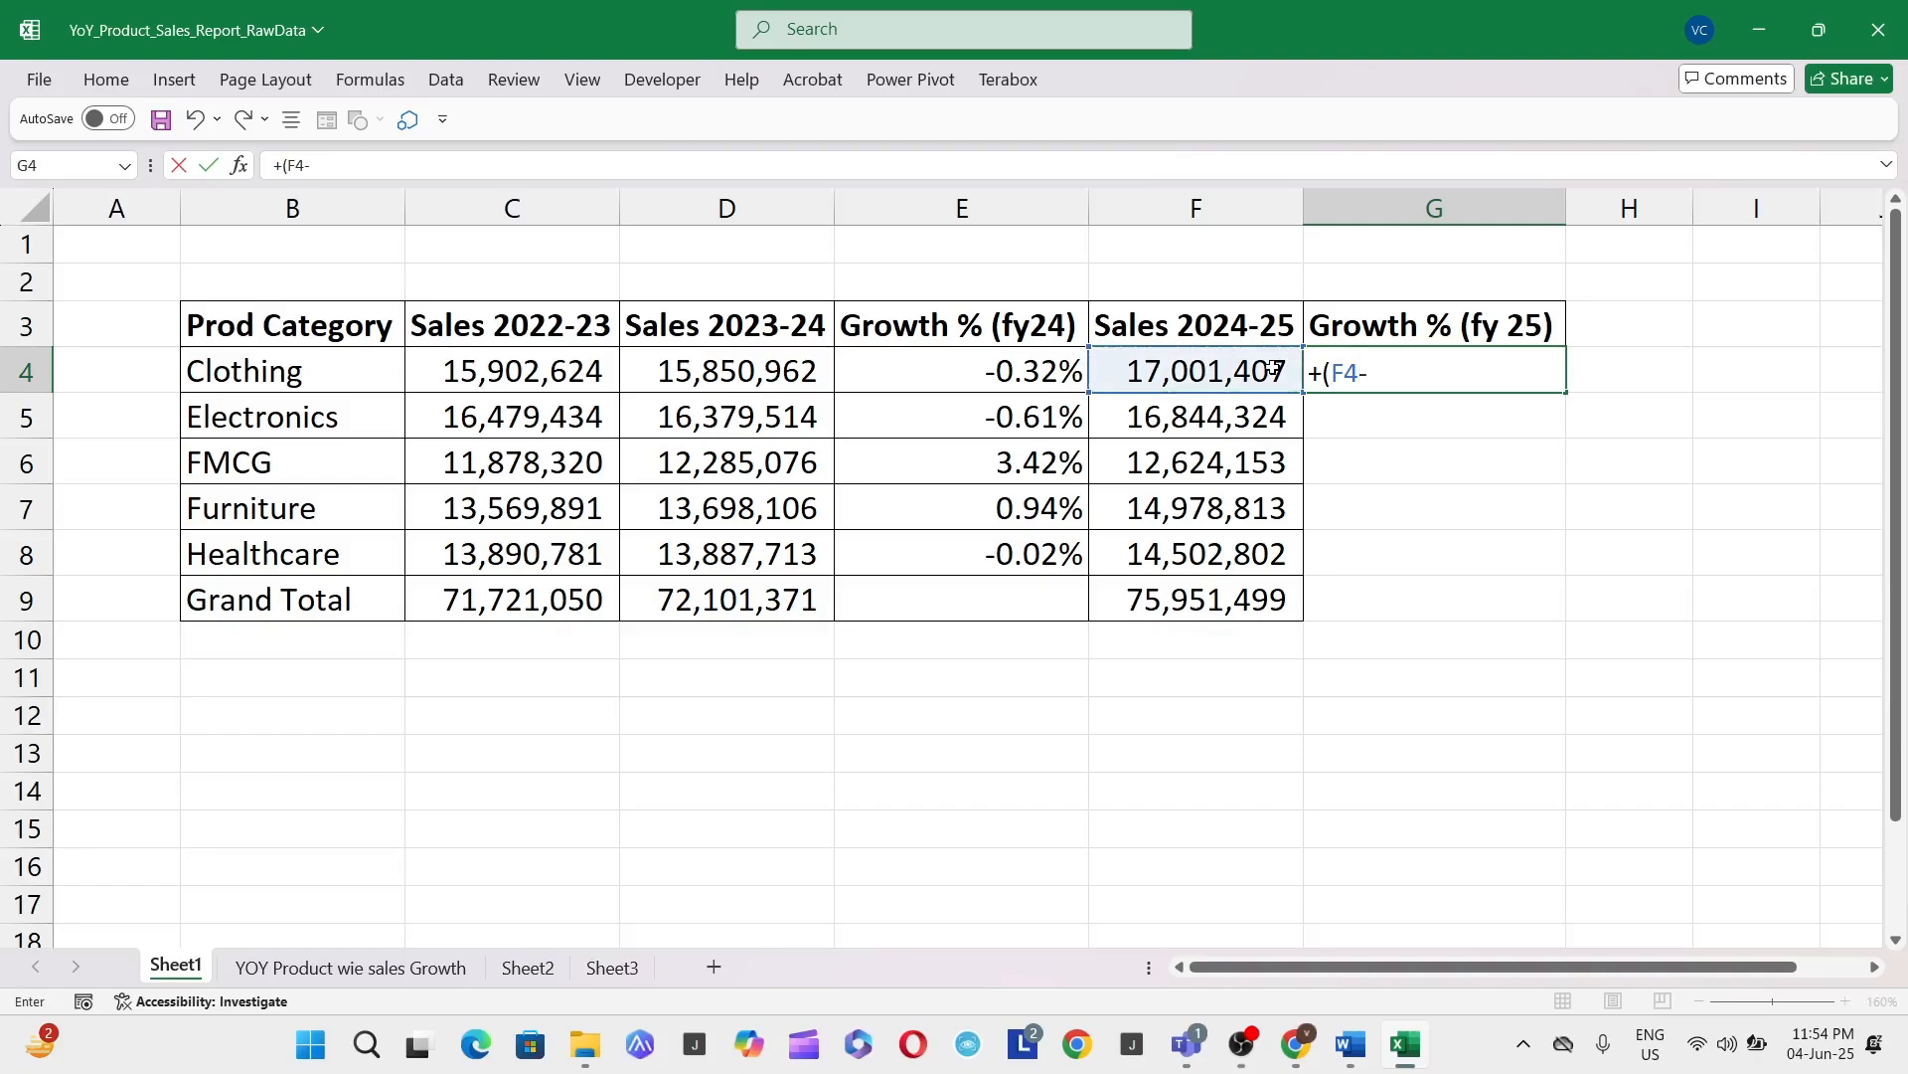
click(705, 370)
text()/)
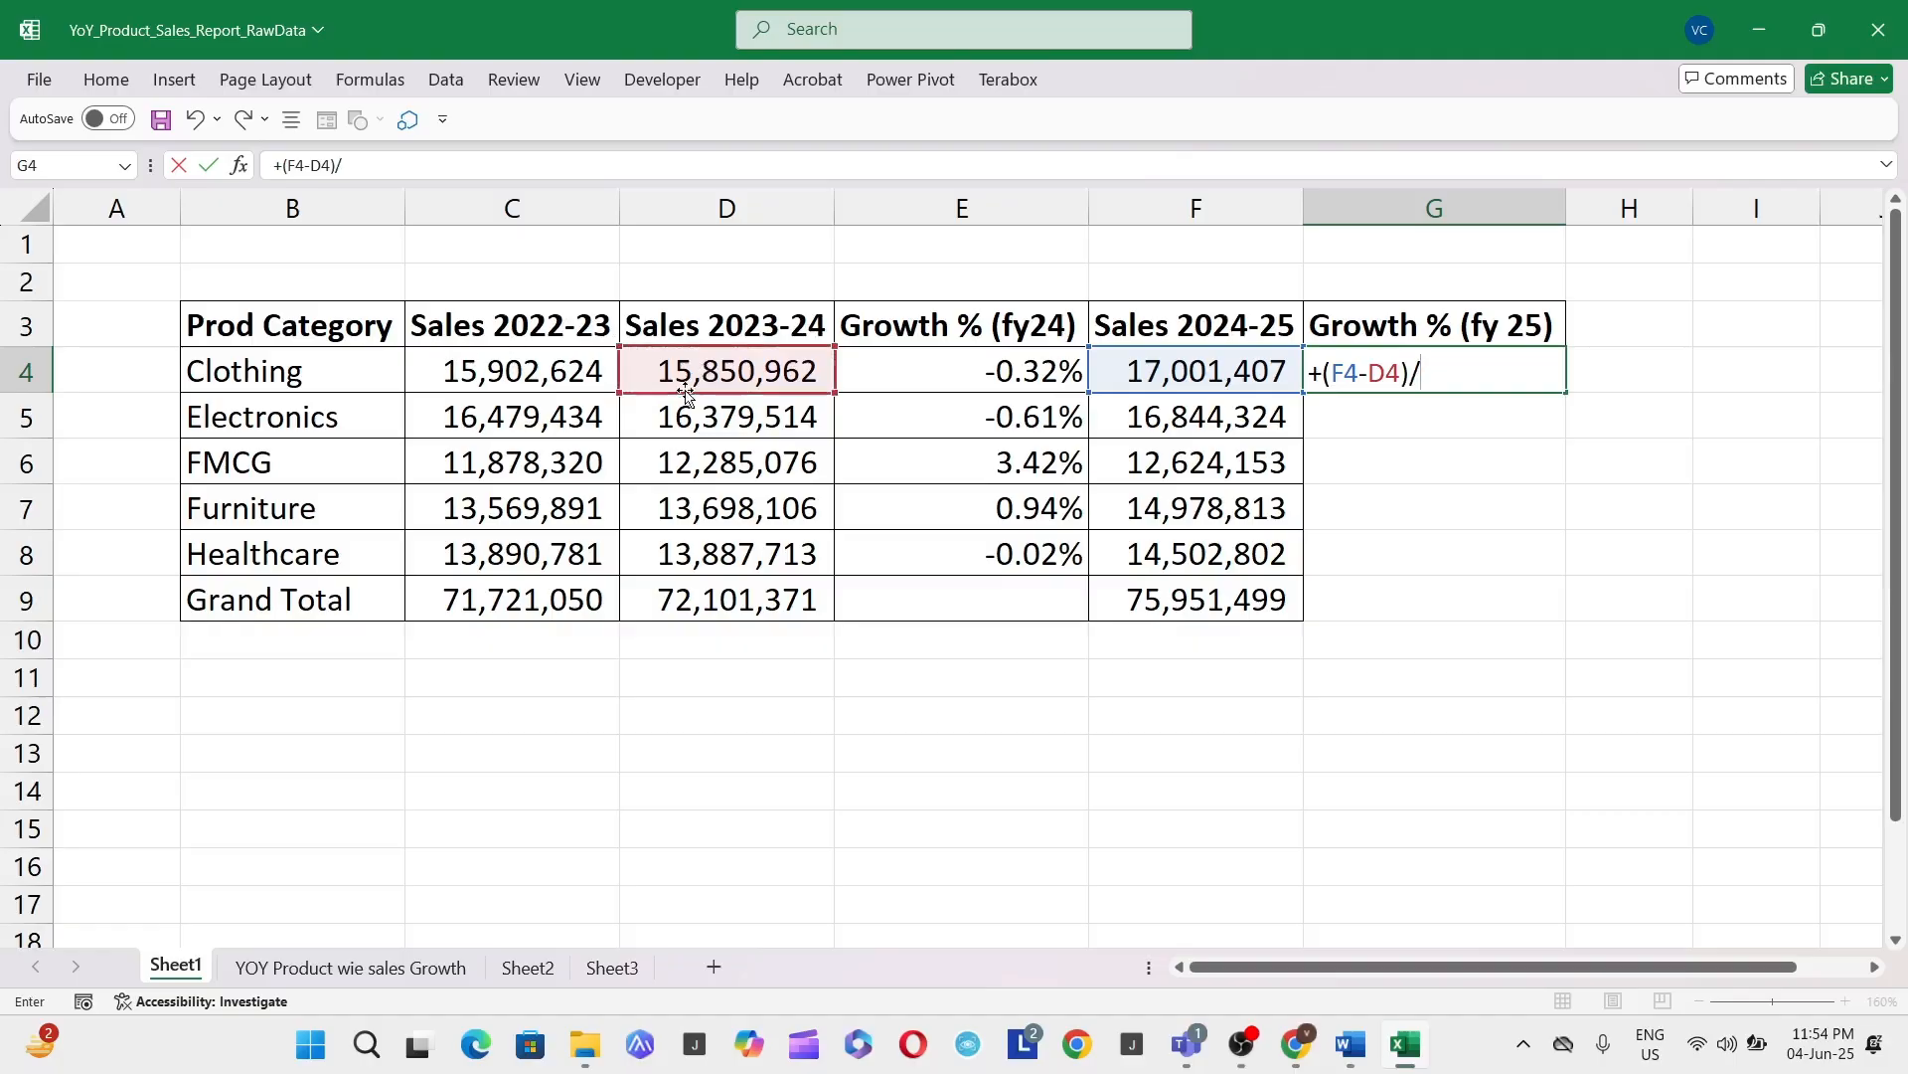
click(689, 378)
key(Return)
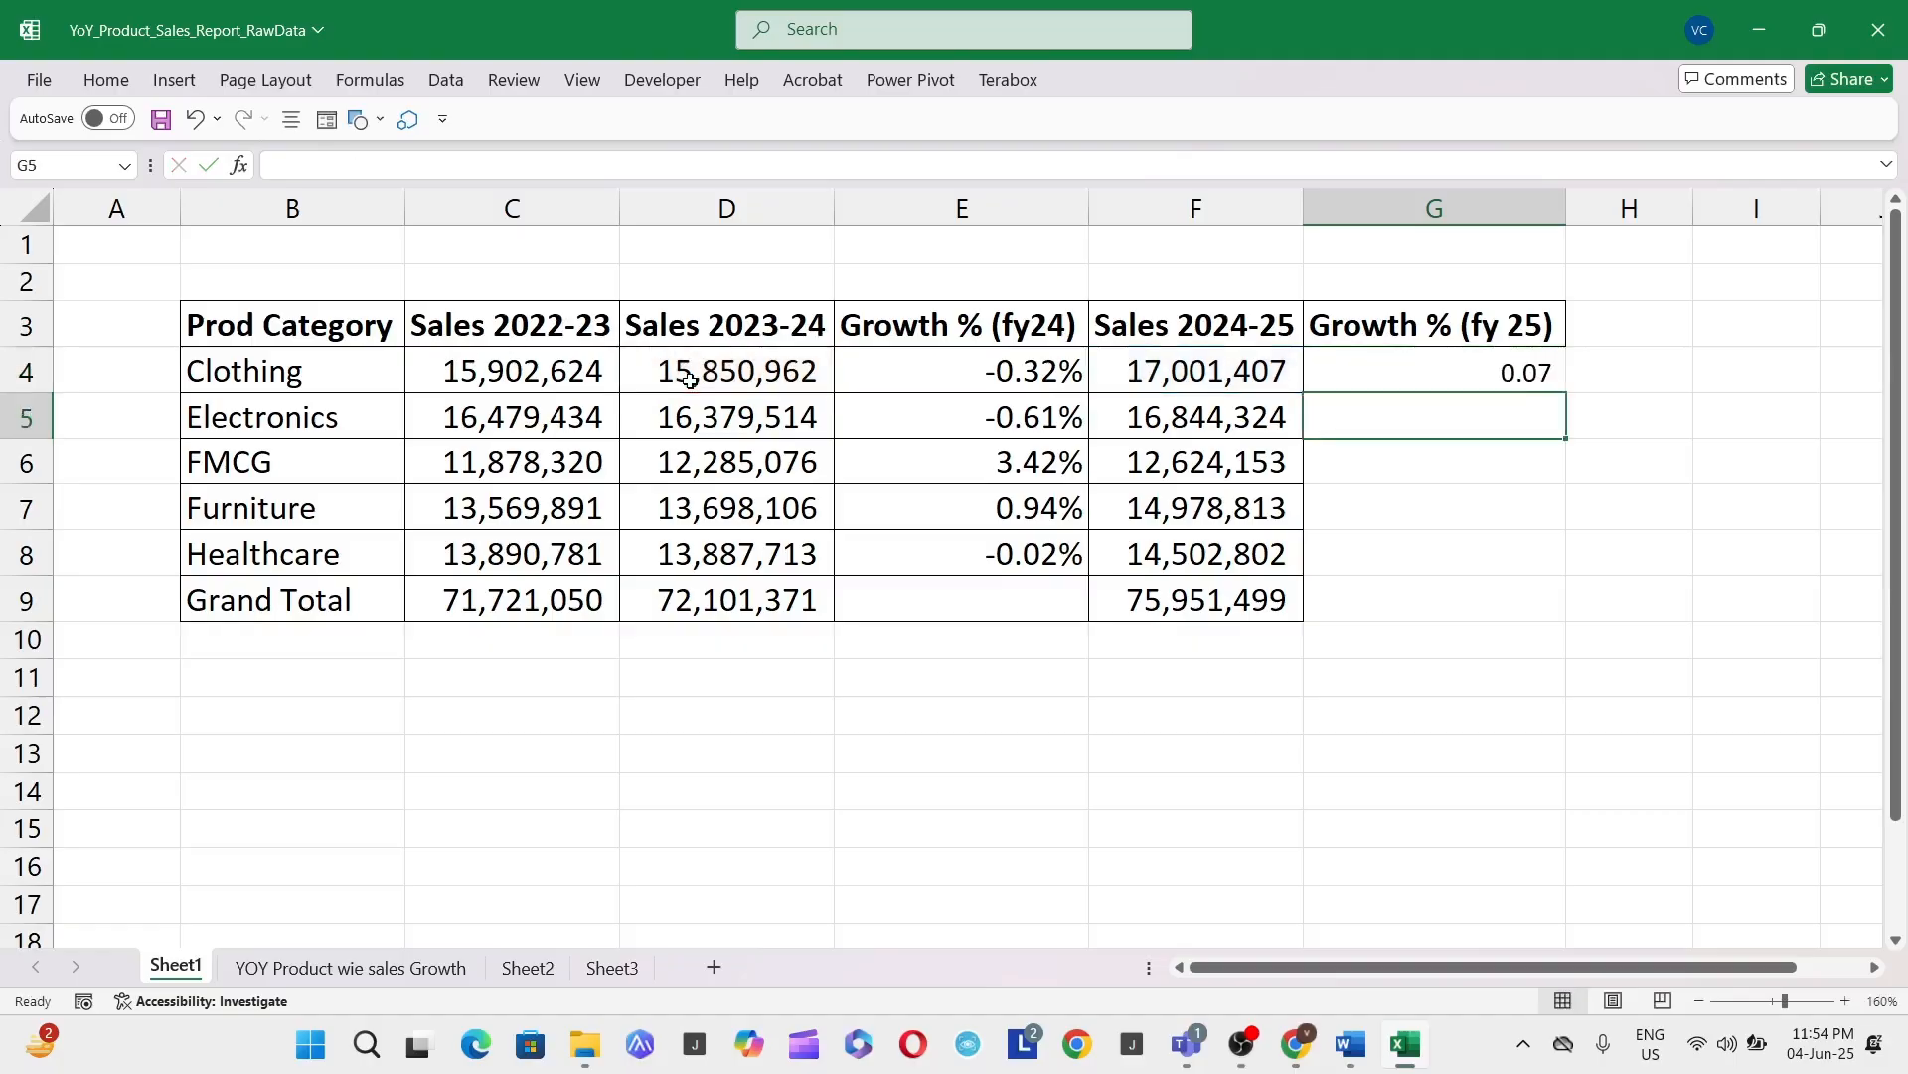
key(Up)
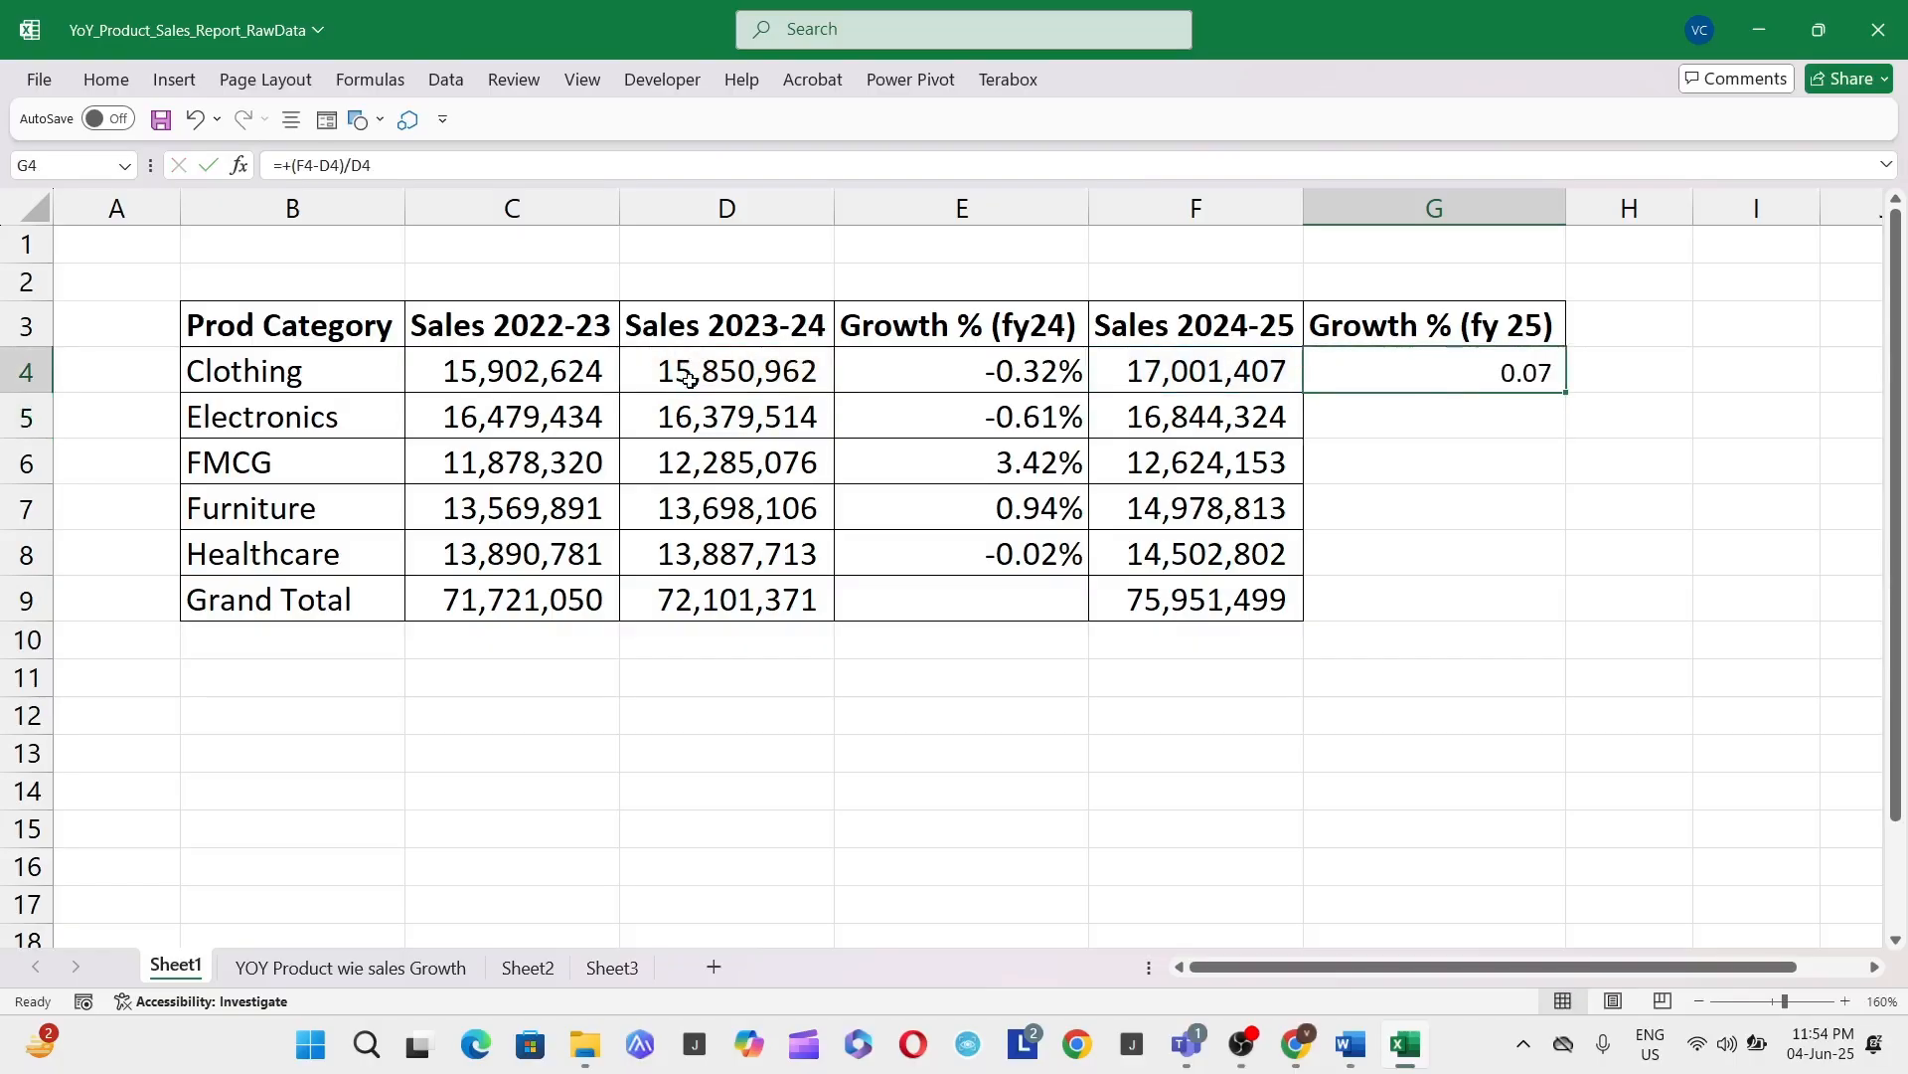
Step: Copy the Clothing fy 25 growth formula from G4 to G5:G8 for the remaining product categories
key(ctrl+c)
key(shift+Down)
key(shift+Down)
key(shift+Down)
key(ctrl+v)
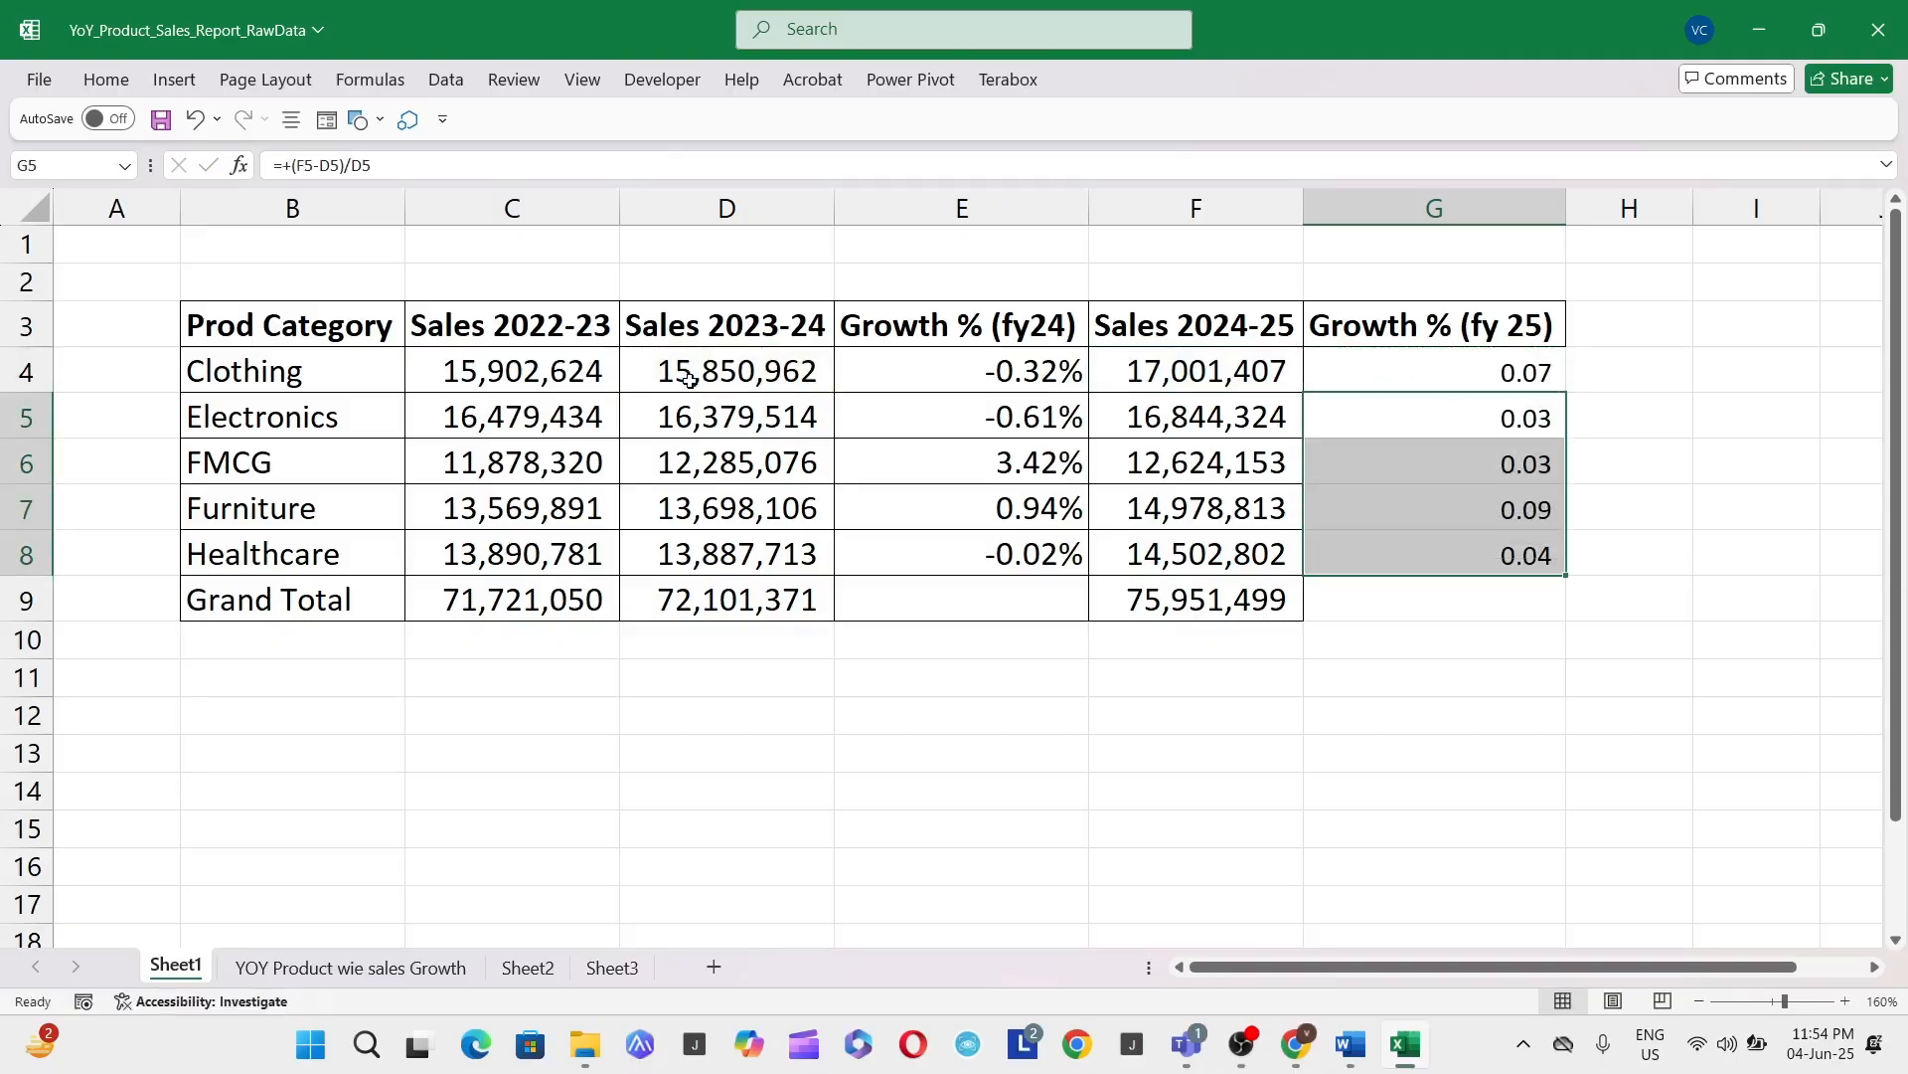
Step: Format the fy 25 growth values in G4:G8 as percentages with two decimal places
key(ctrl+Down)
key(Up)
key(Up)
key(Up)
key(Up)
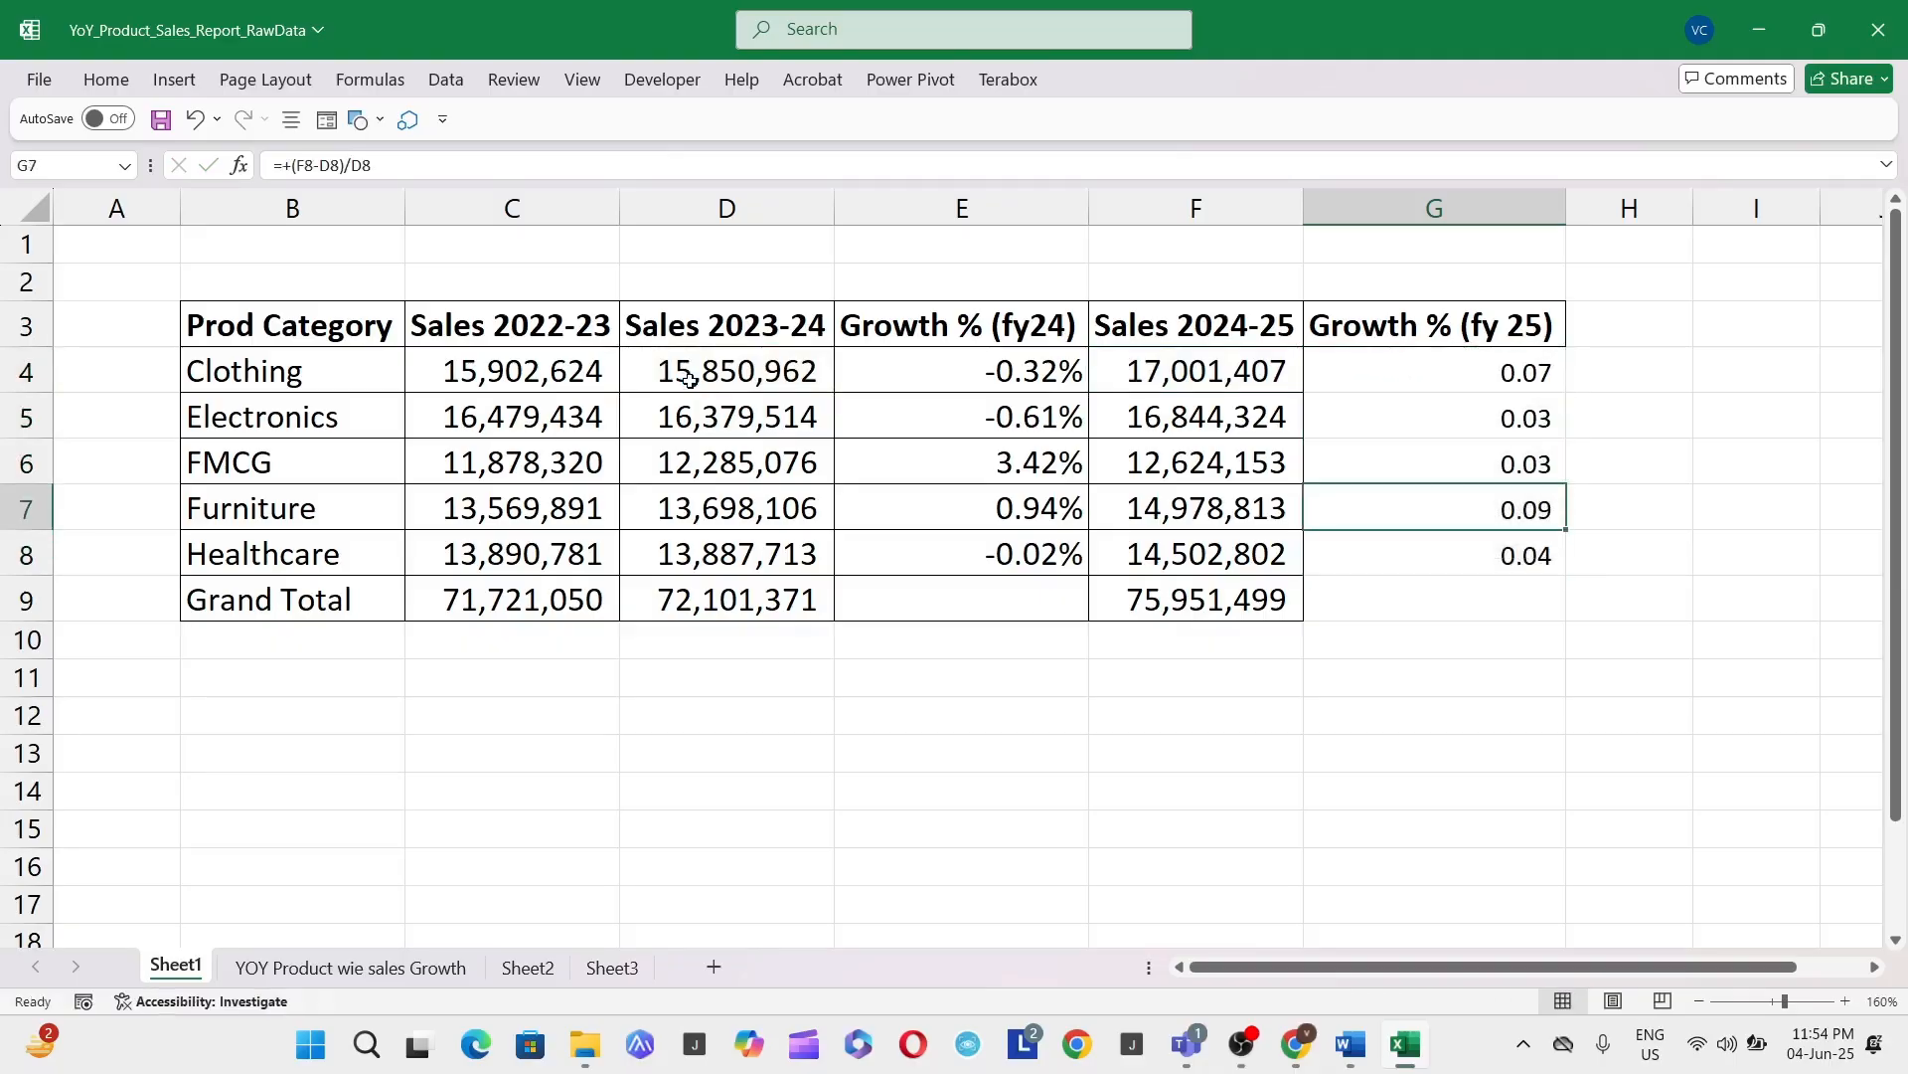
key(ctrl+shift+Down)
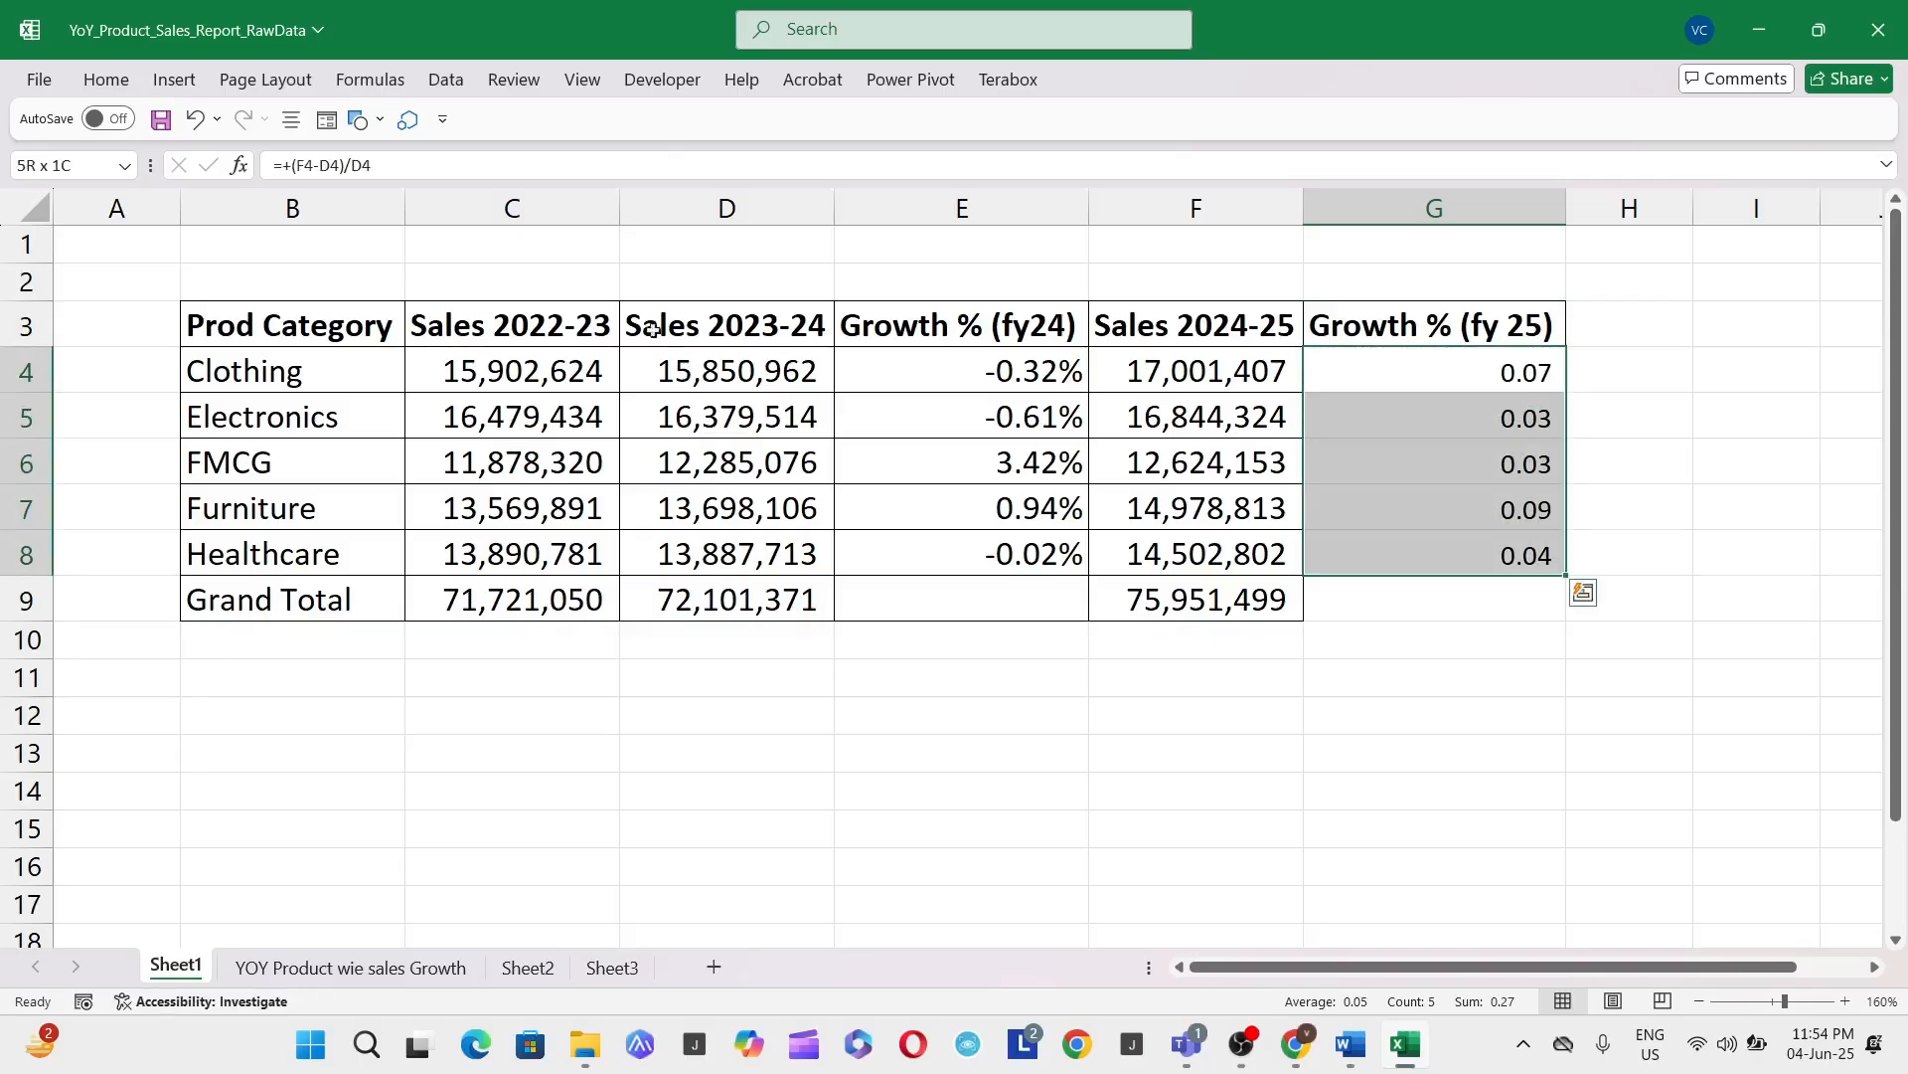
click(127, 88)
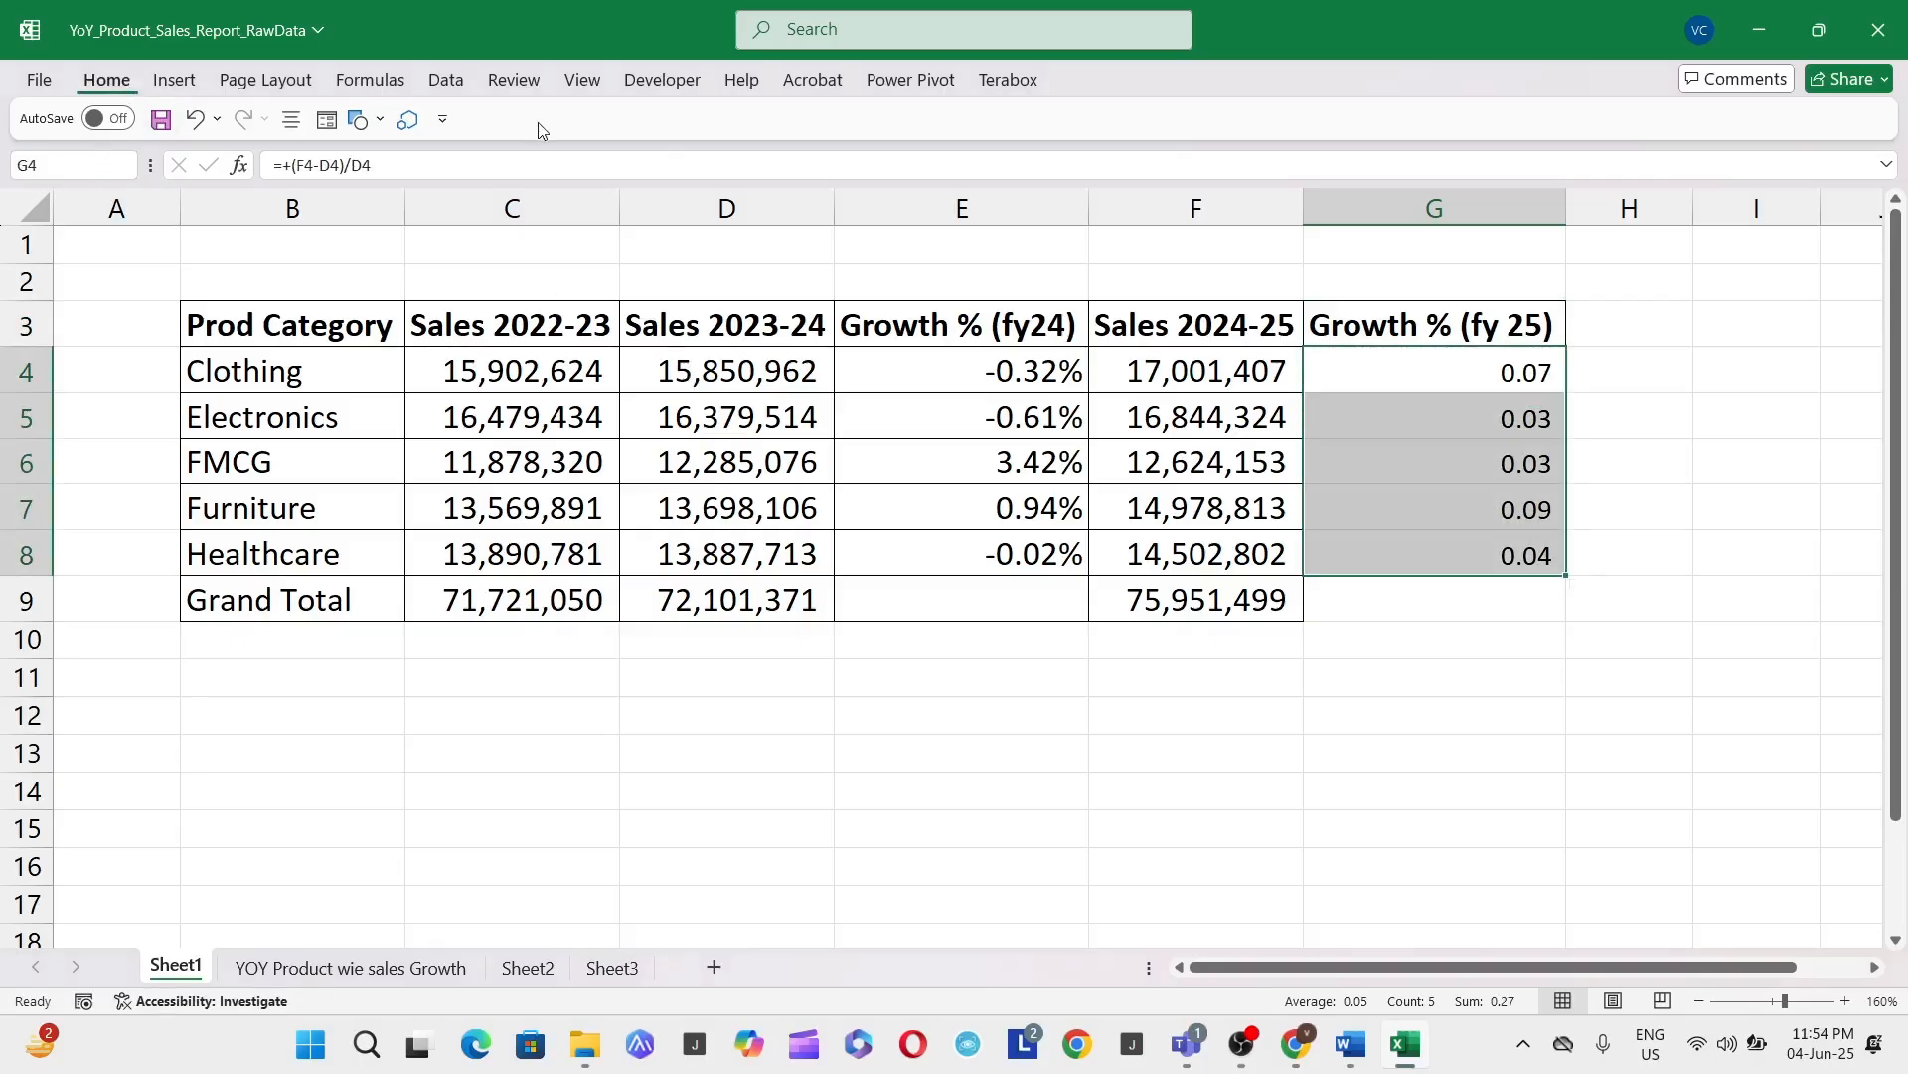
click(884, 167)
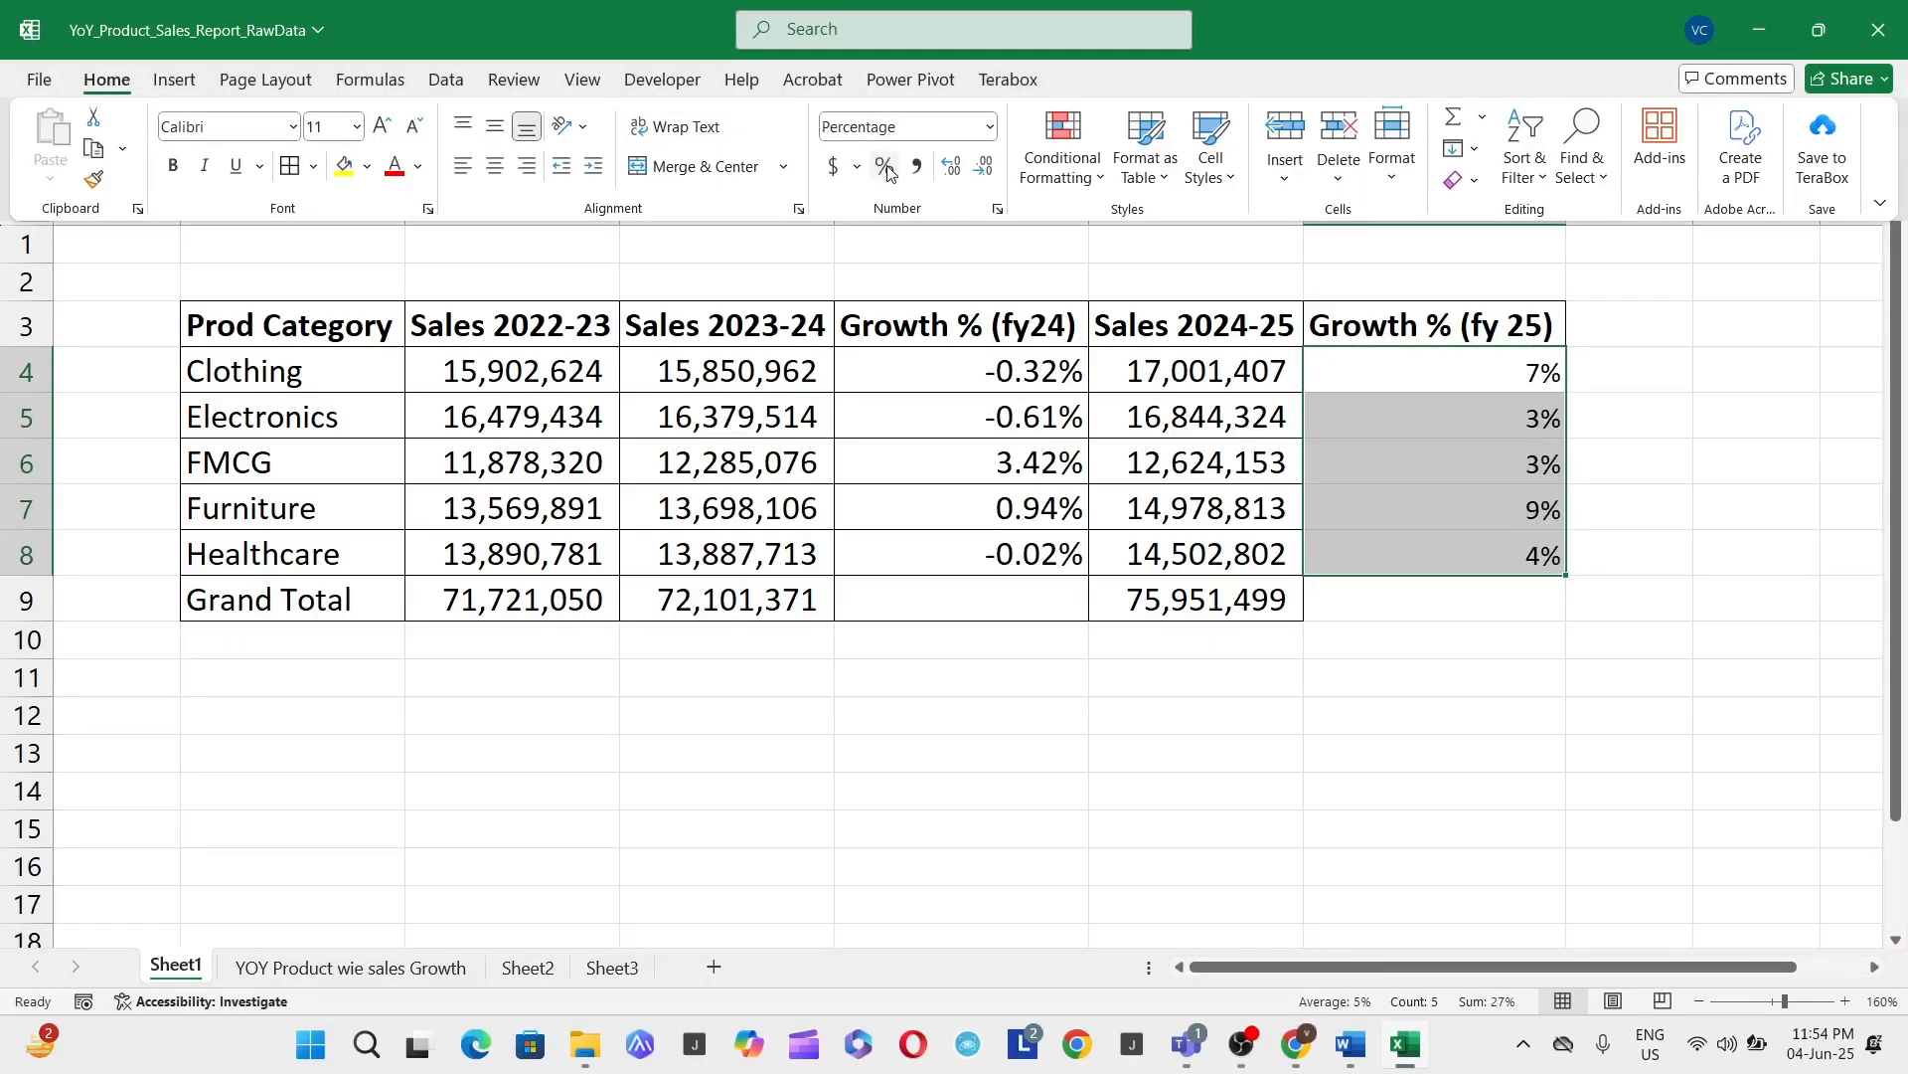
click(946, 167)
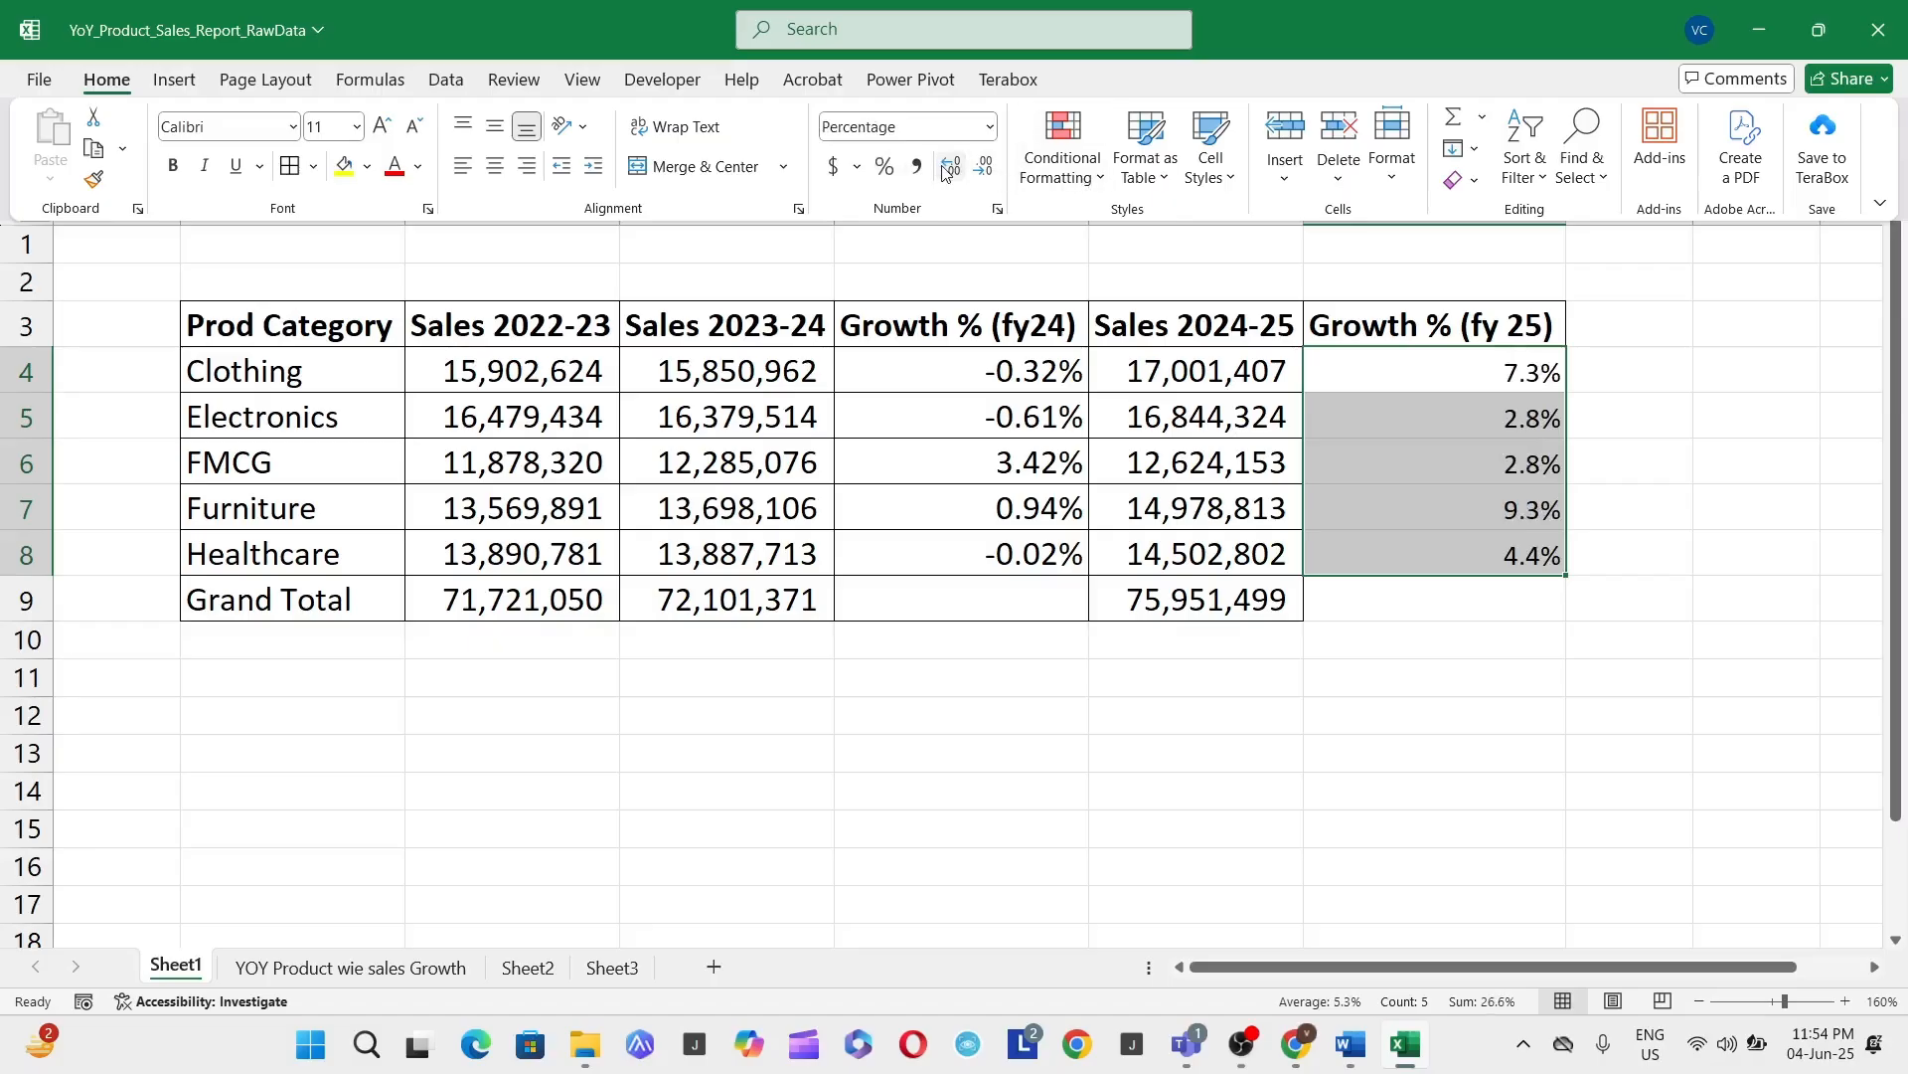
click(946, 167)
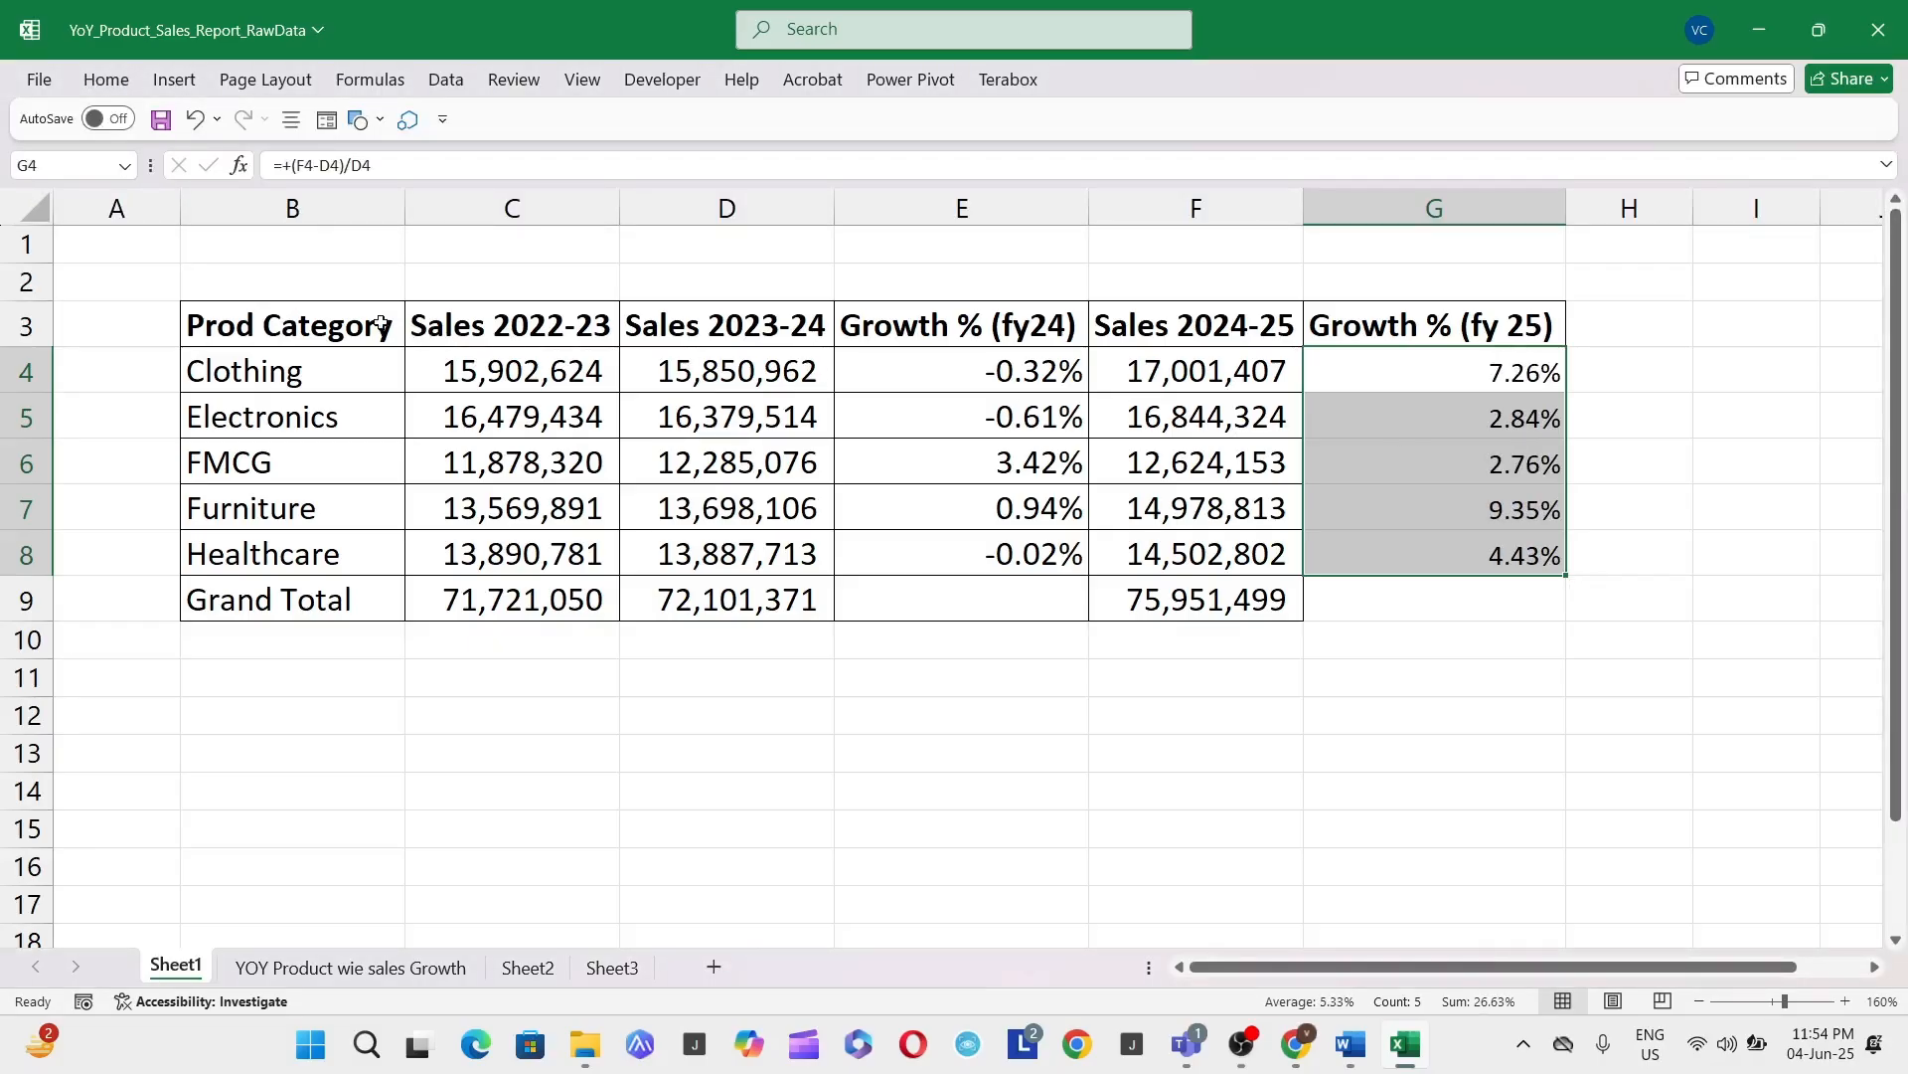
Step: Apply all borders to the whole summary range B3:G9
drag(382, 322, 1537, 587)
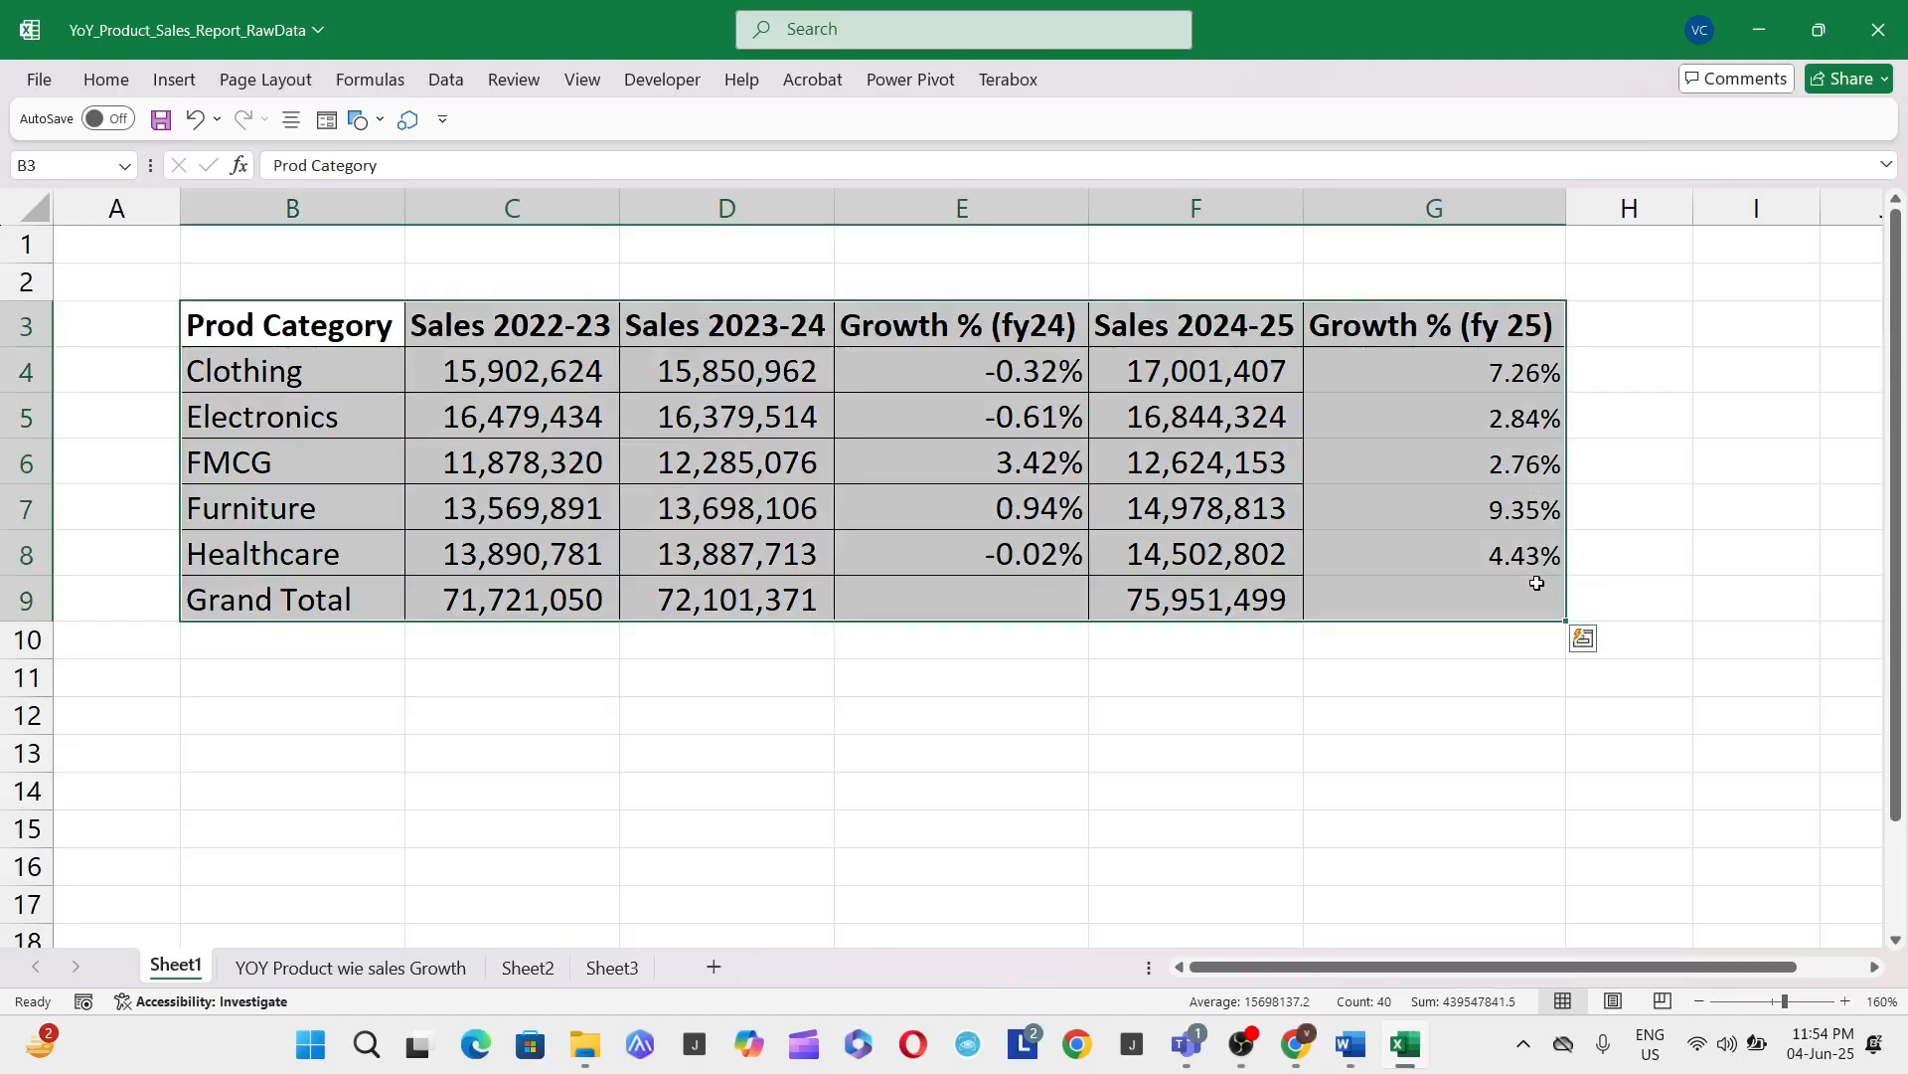
key(alt+h)
key(b)
key(a)
Step: Convert B3:G8, excluding the Grand Total row, into a table that uses row 3 as its headers
key(Up)
key(Down)
key(ctrl+shift+Right)
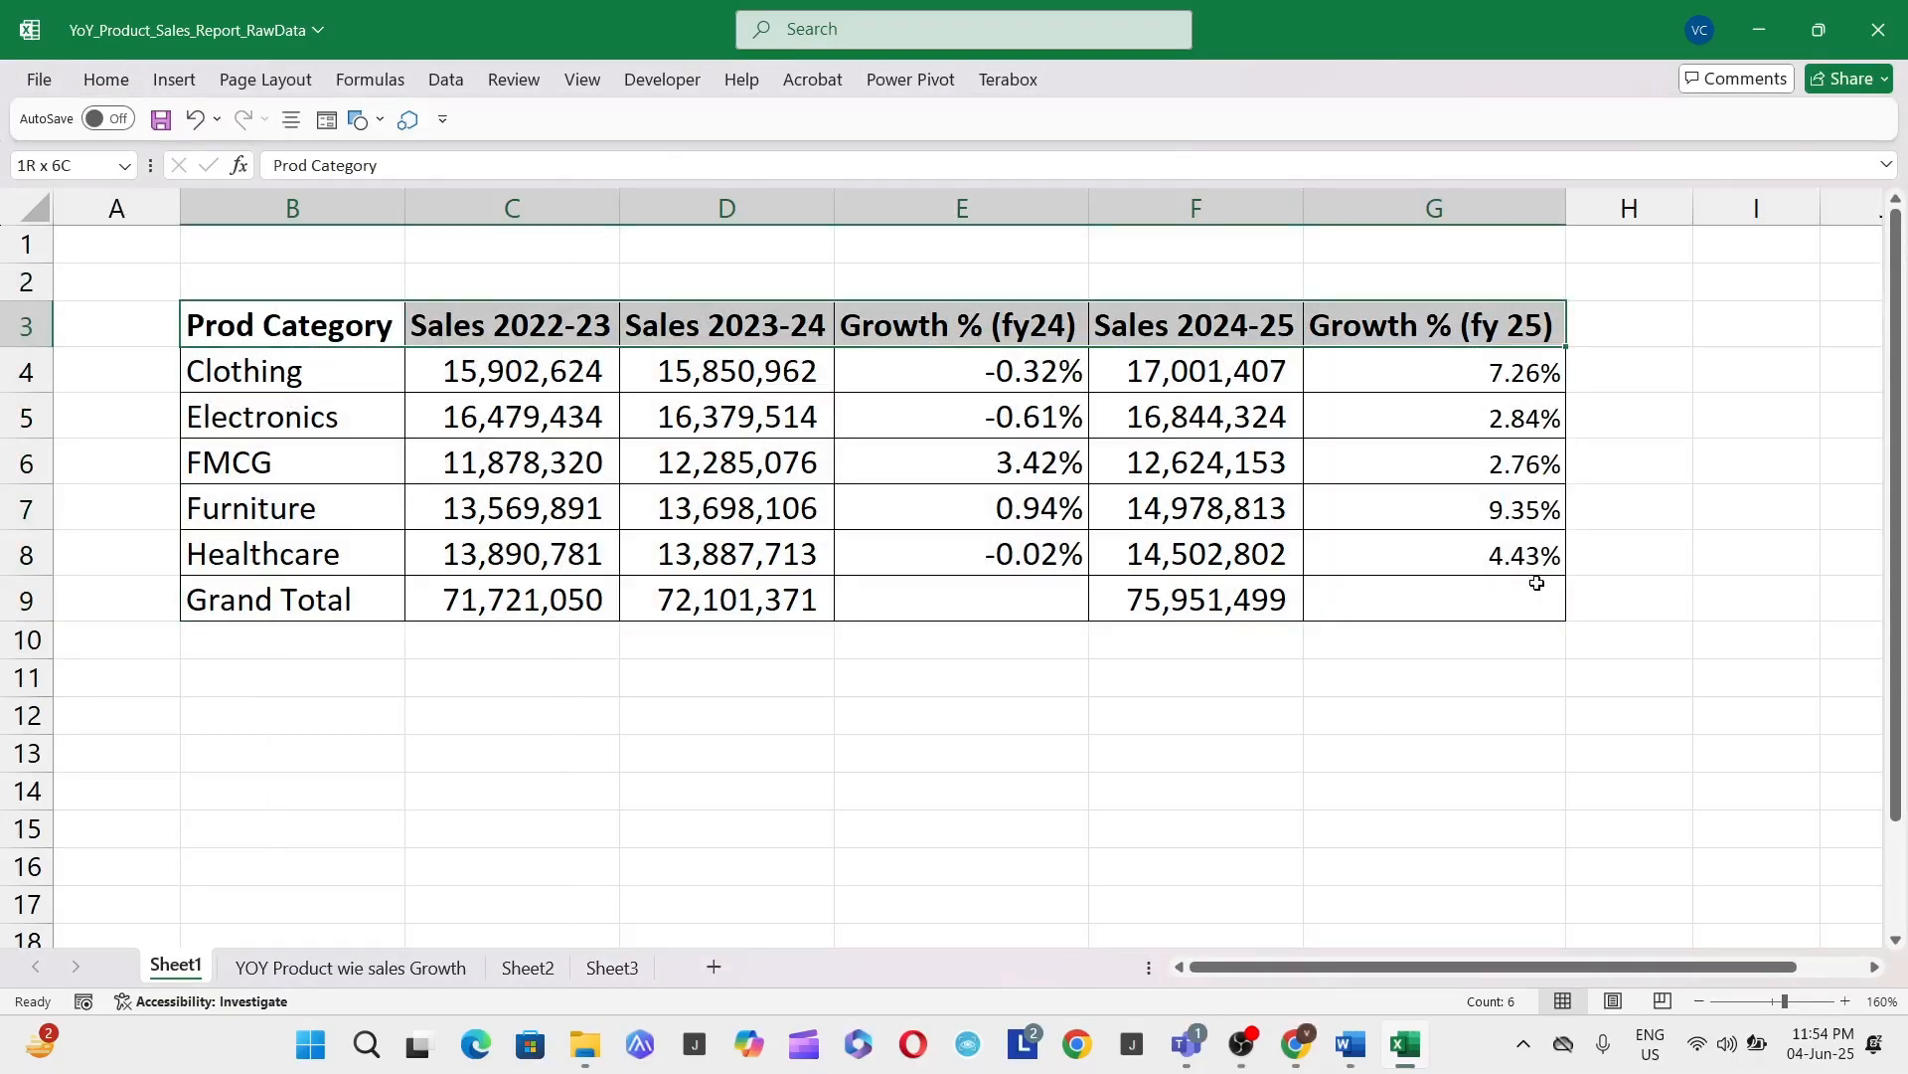
key(ctrl+shift+Down)
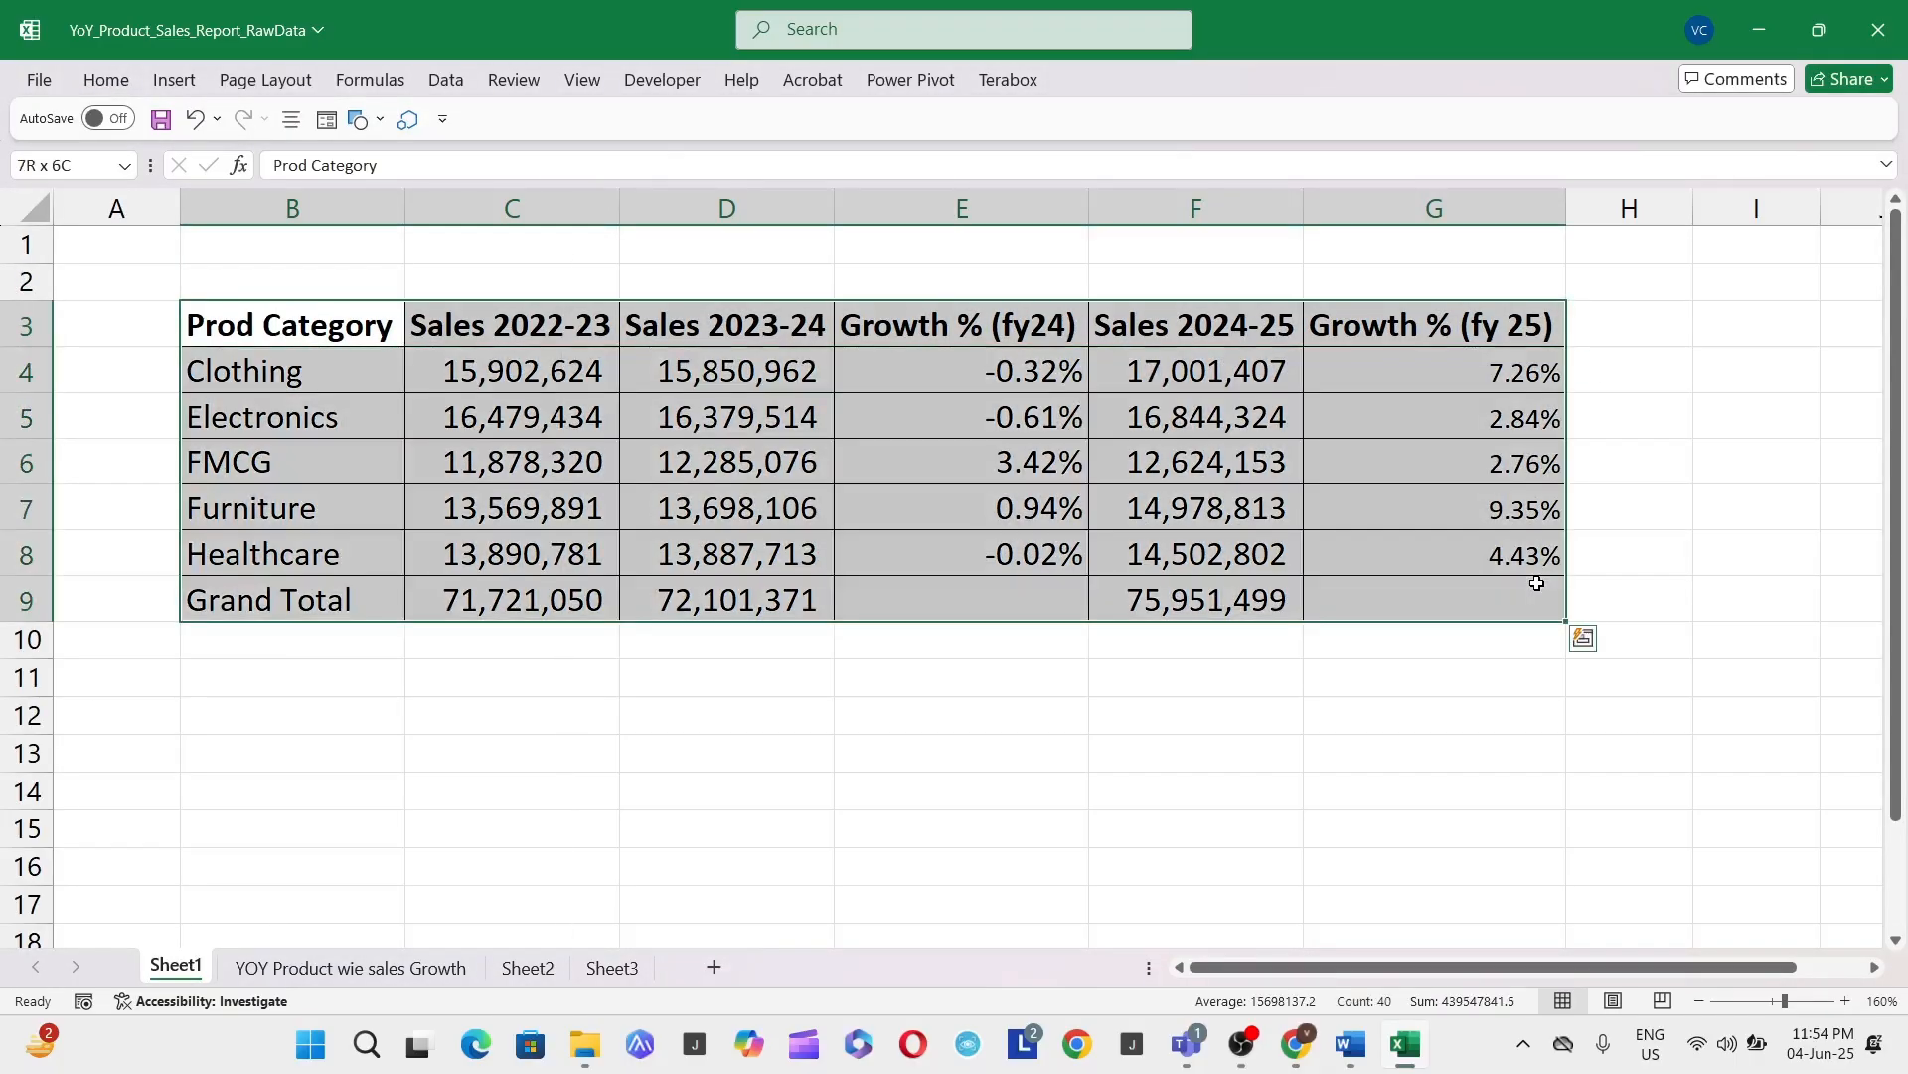
key(ctrl+q)
key(Escape)
key(shift+Up)
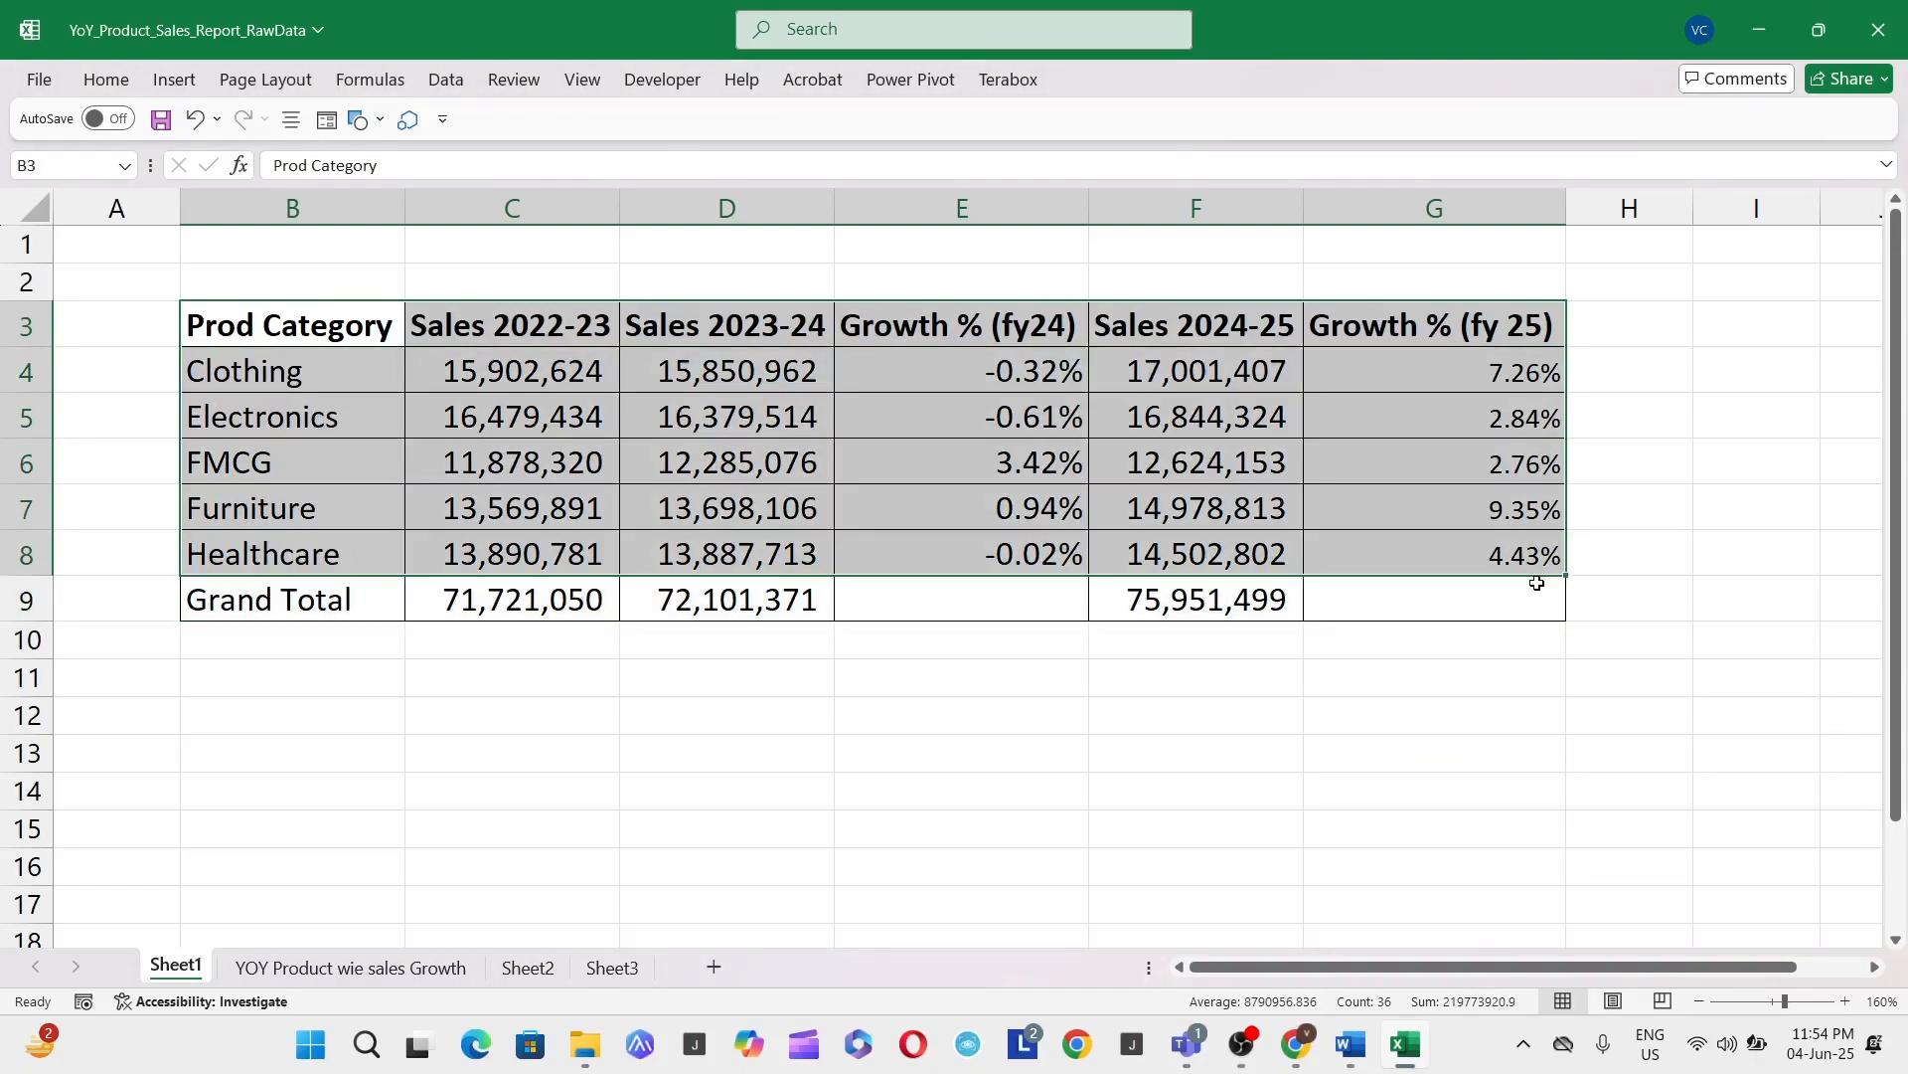
key(ctrl+t)
key(Return)
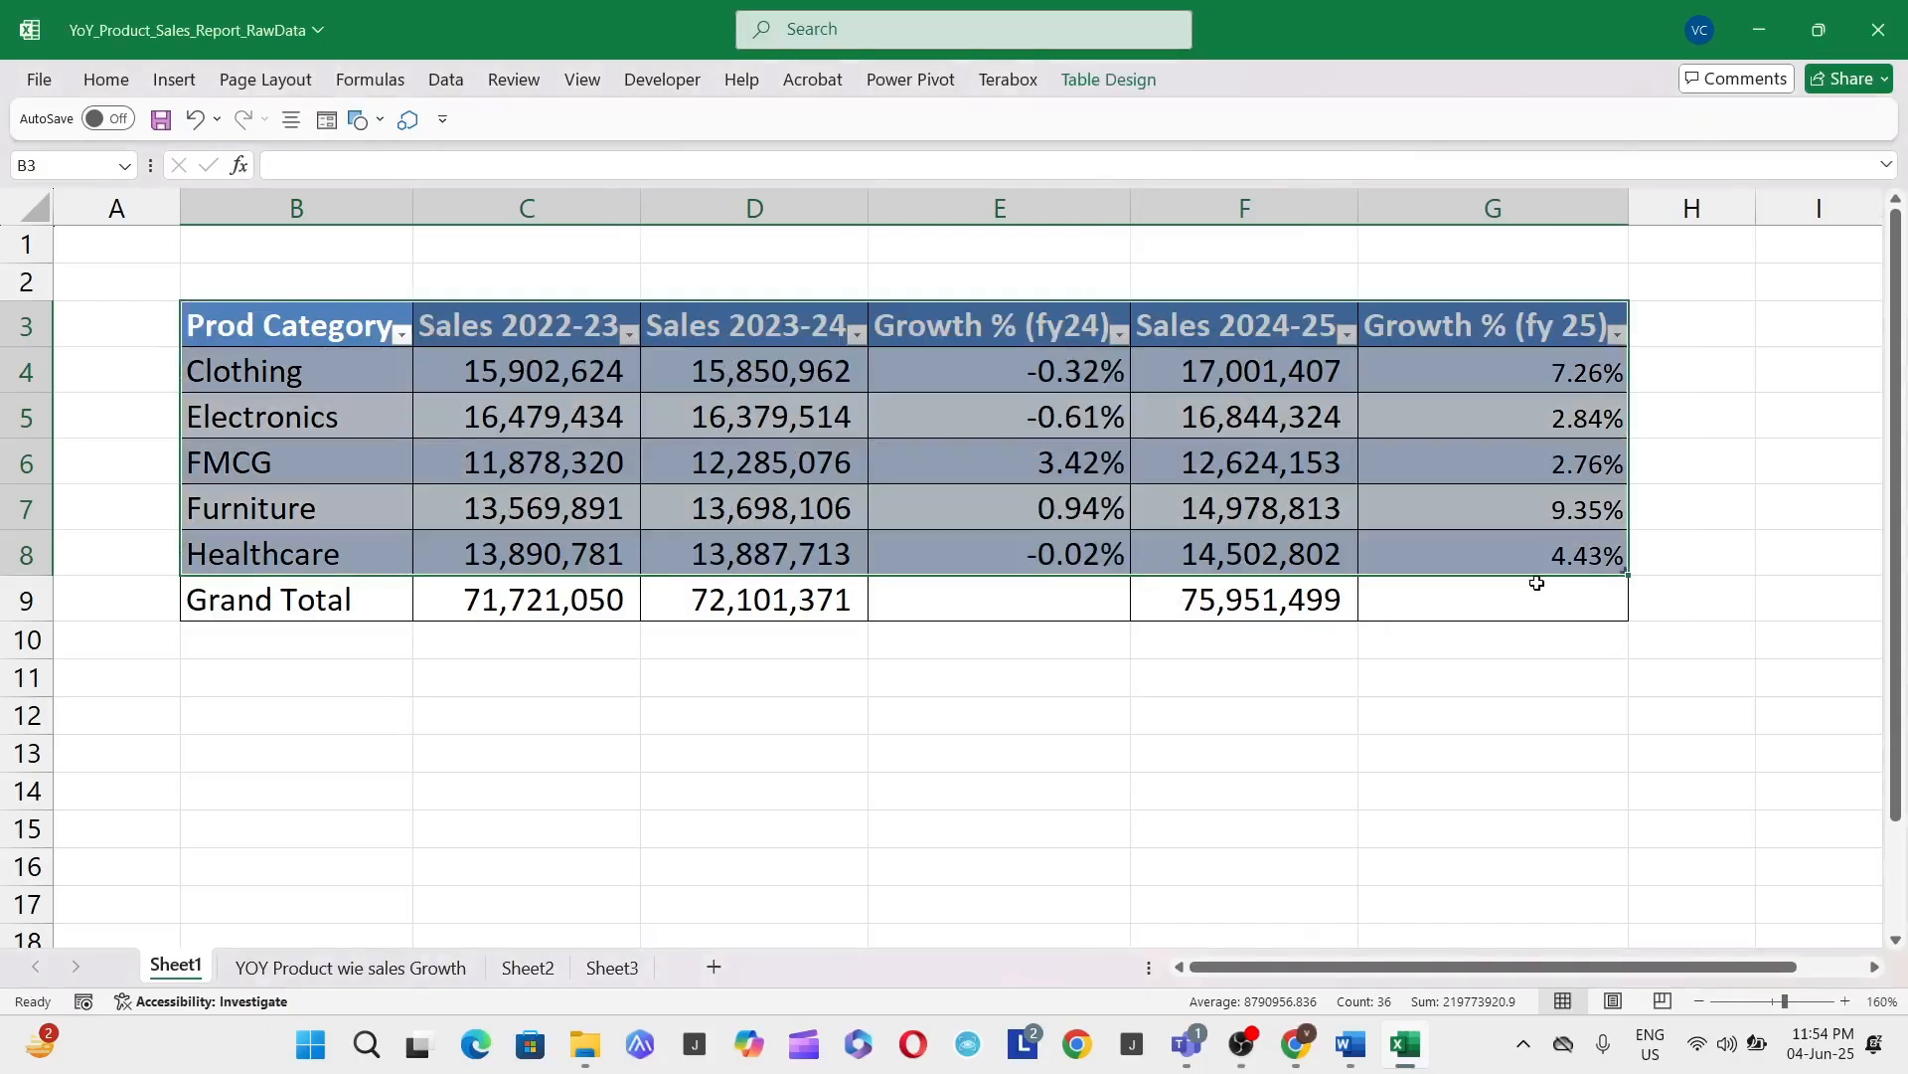
Step: Highlight fy24 growth values in E4:E8 greater than 0% with Green Fill with Dark Green Text using conditional formatting
key(Down)
key(Right)
key(Right)
key(Right)
key(Right)
key(Up)
key(Left)
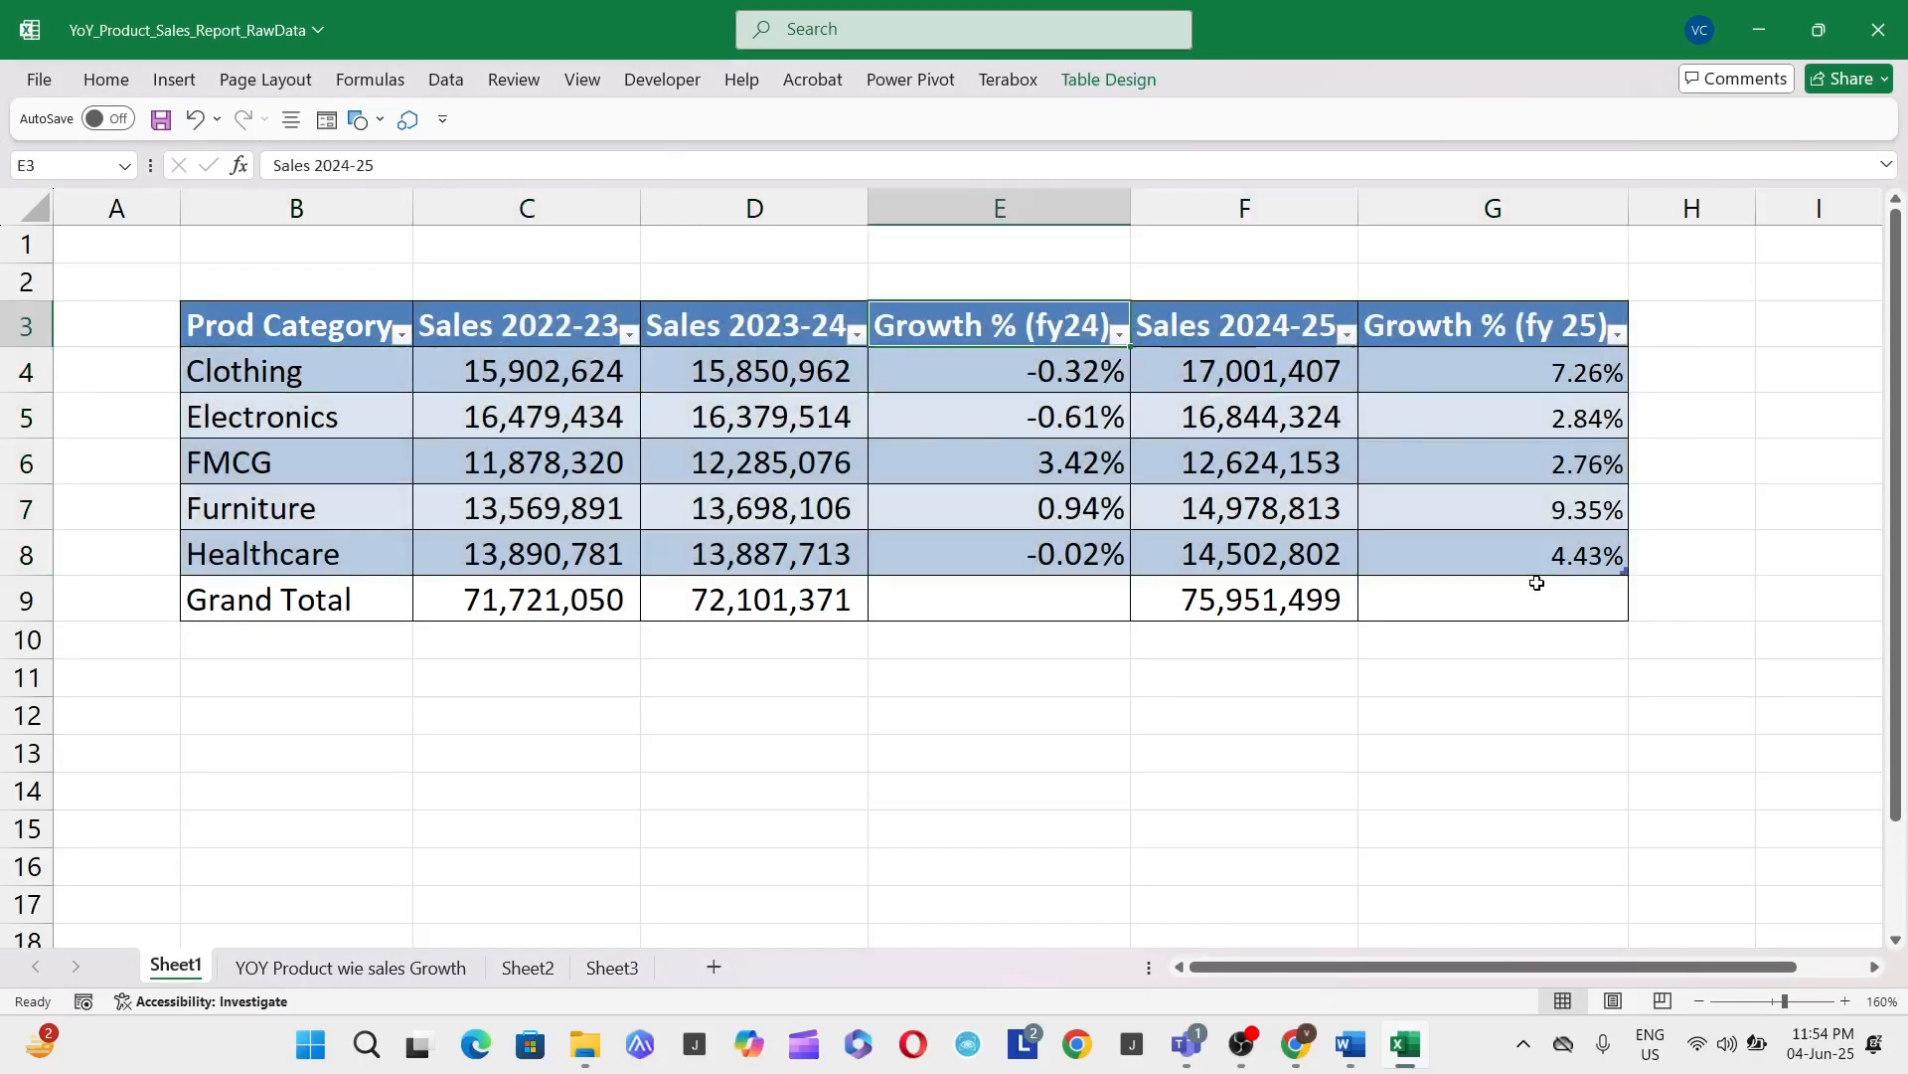
key(Down)
key(ctrl+shift+Down)
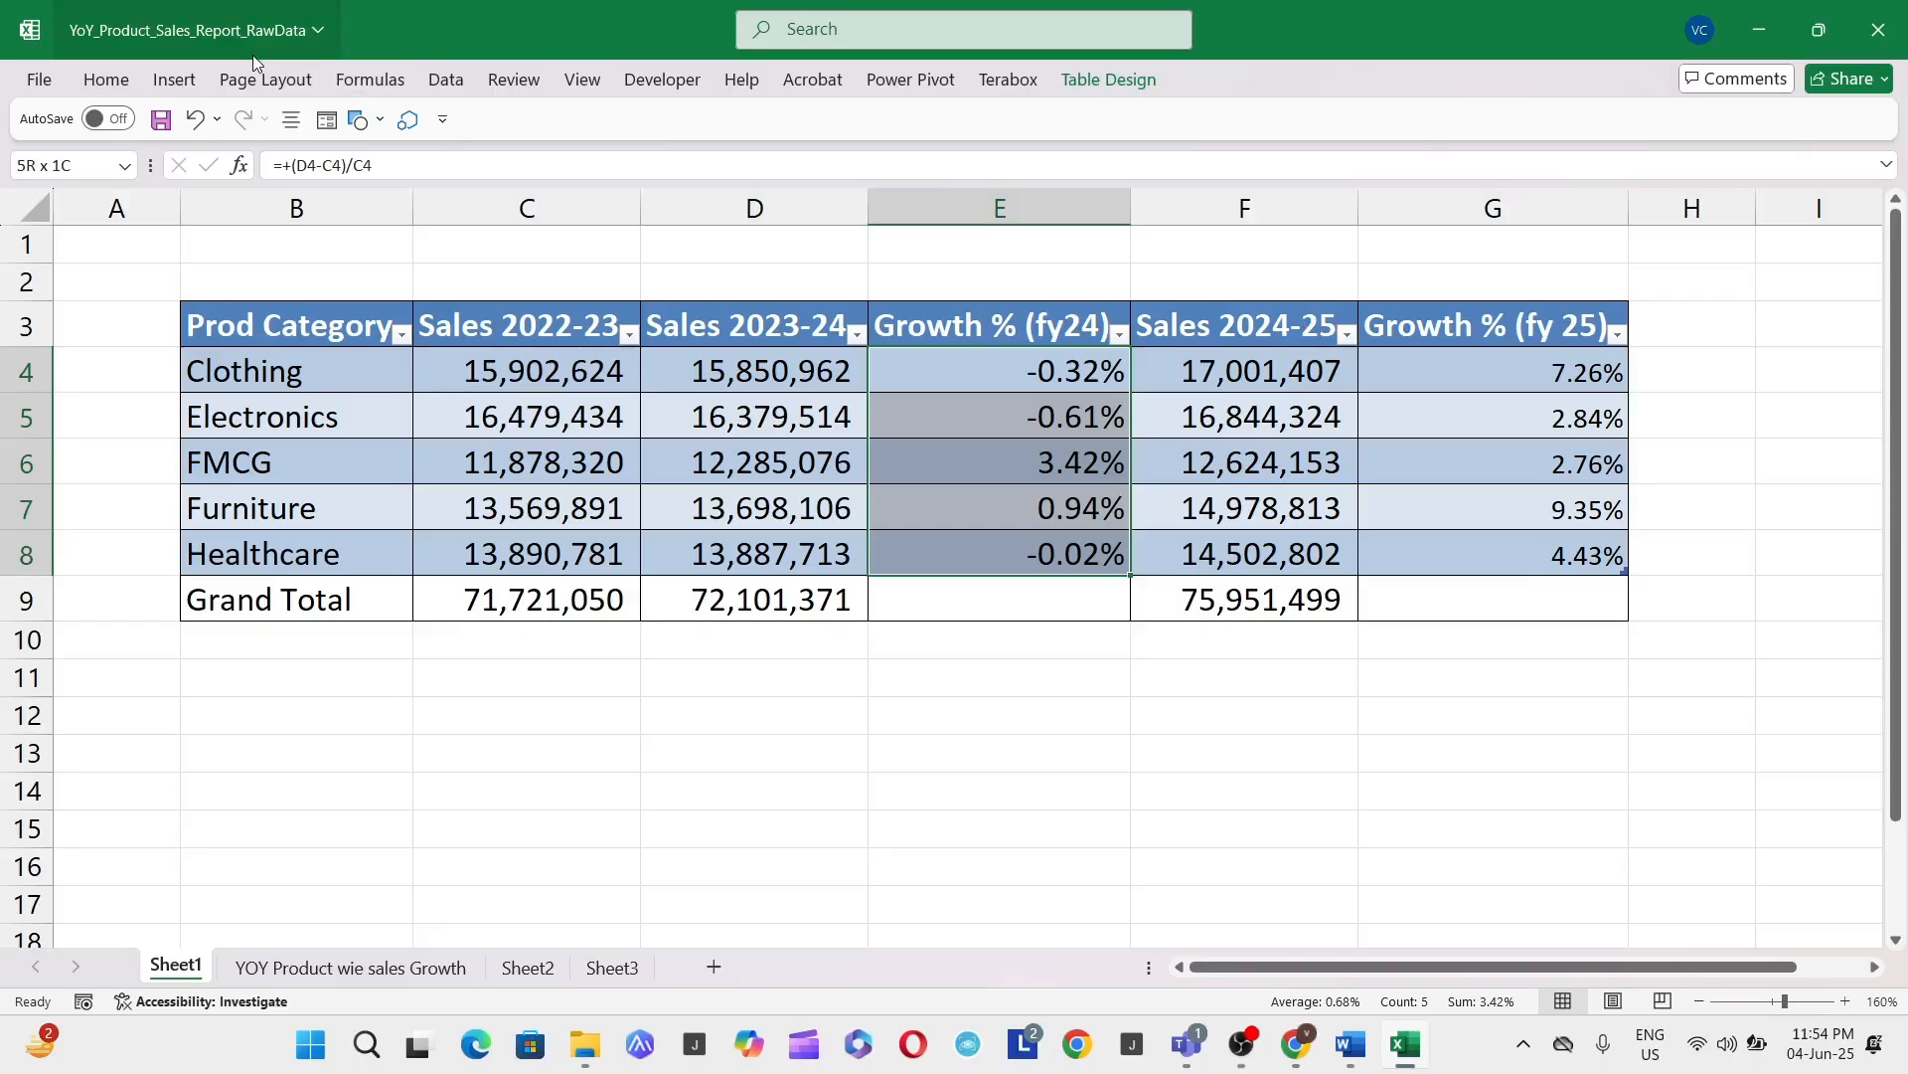
click(139, 86)
click(1063, 154)
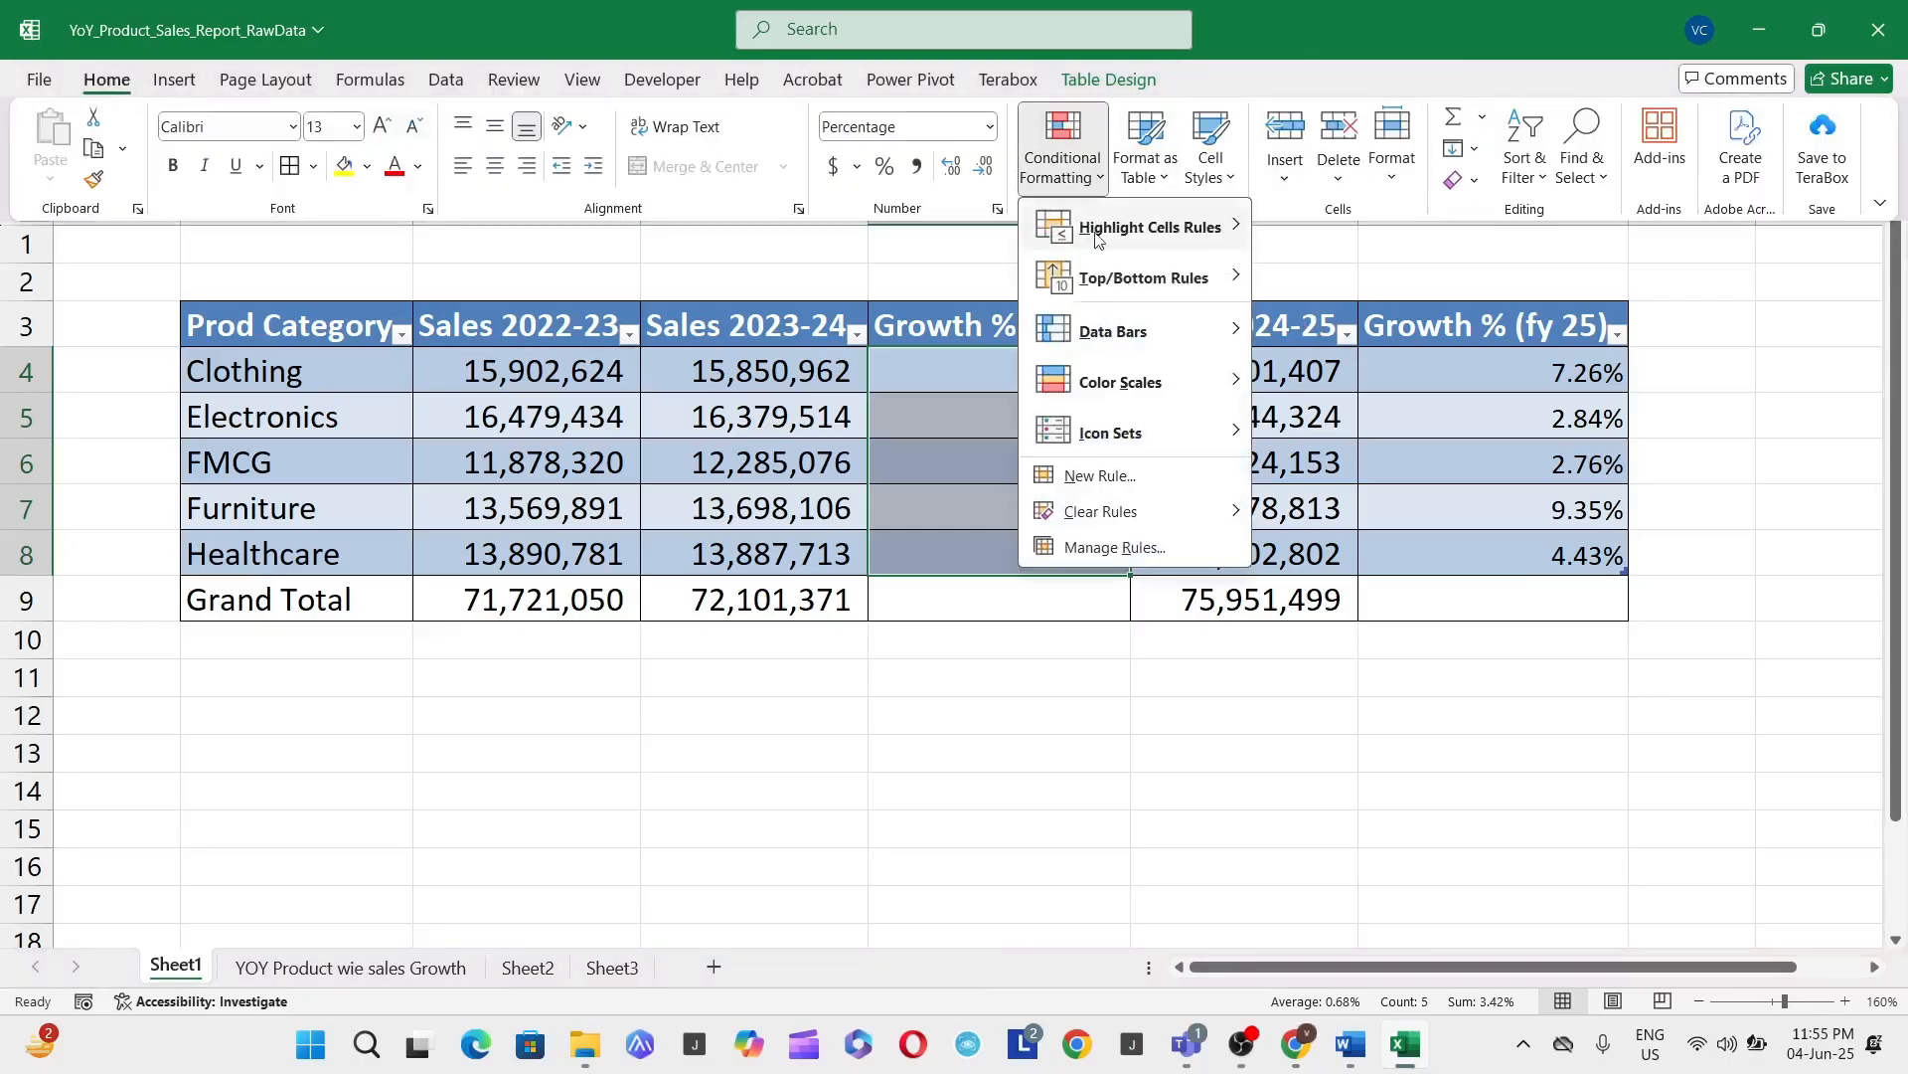
mouse_move(1153, 228)
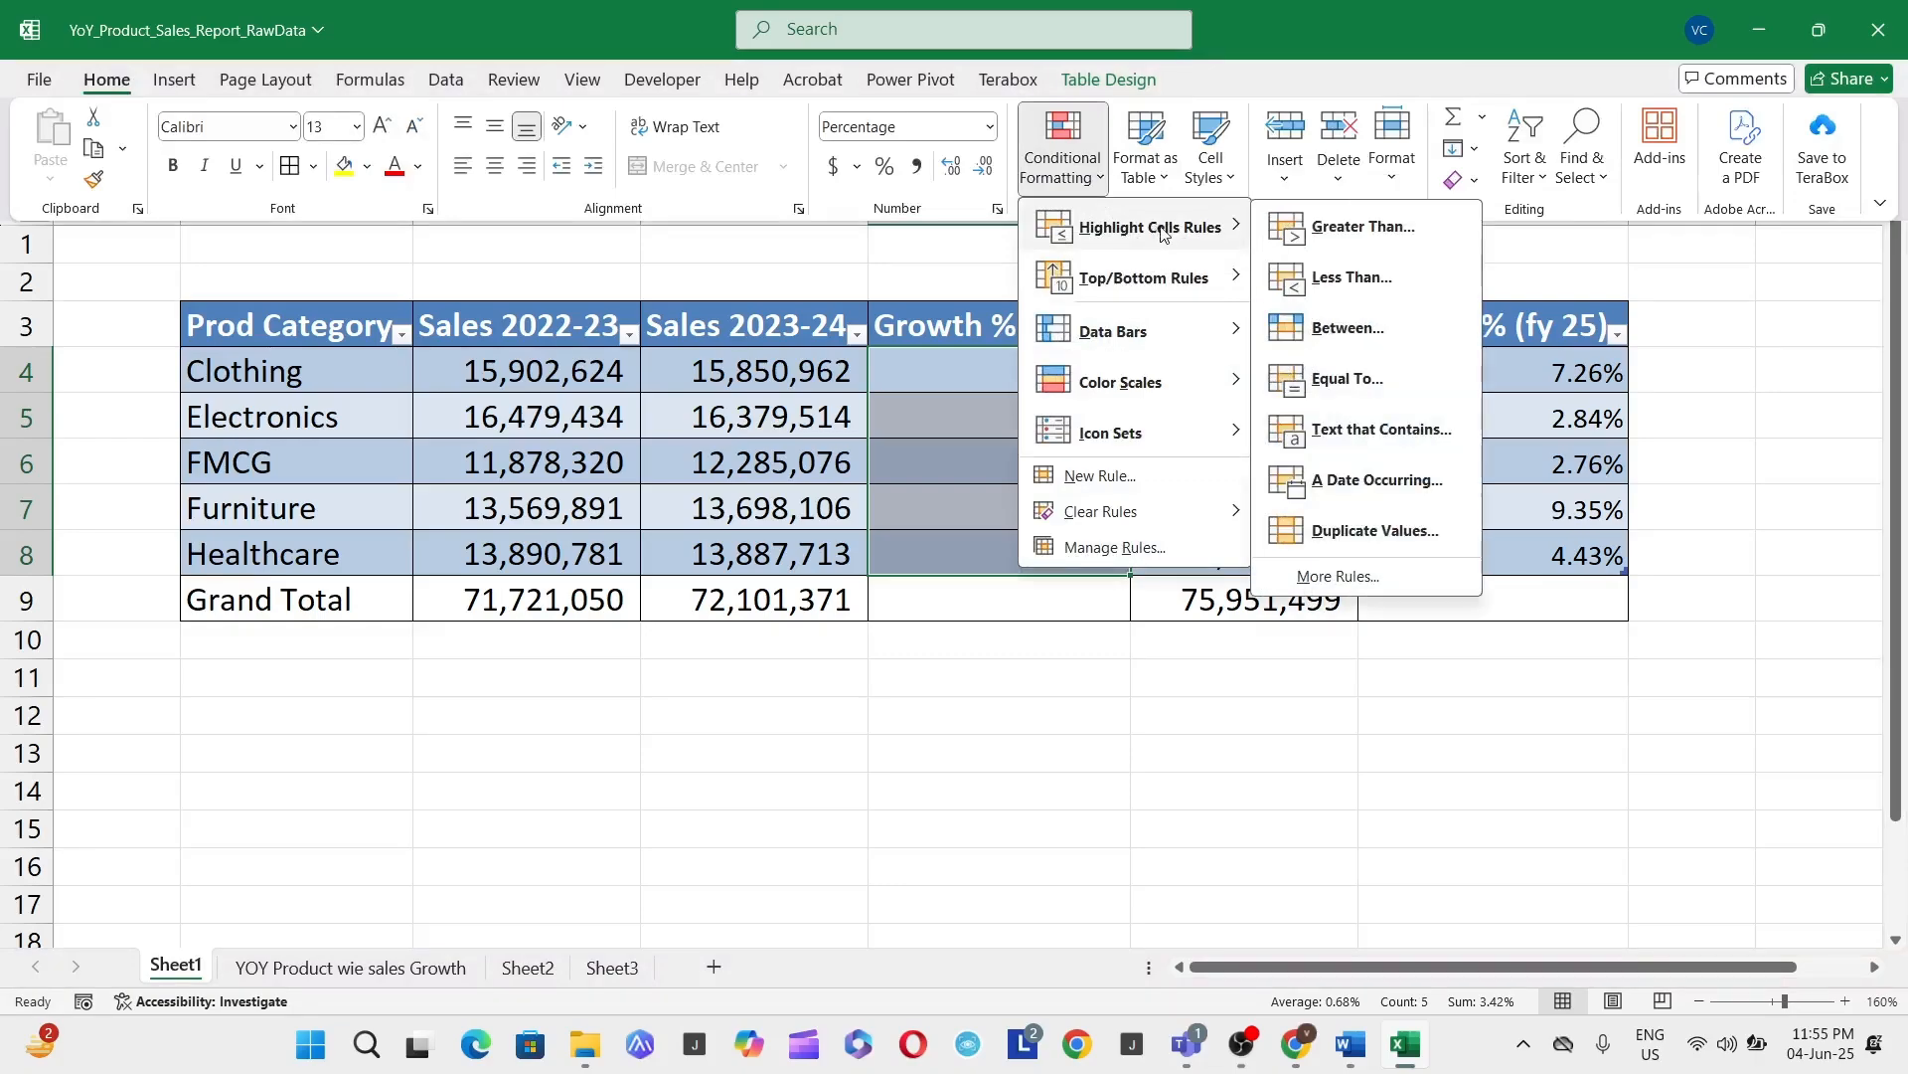
click(1362, 227)
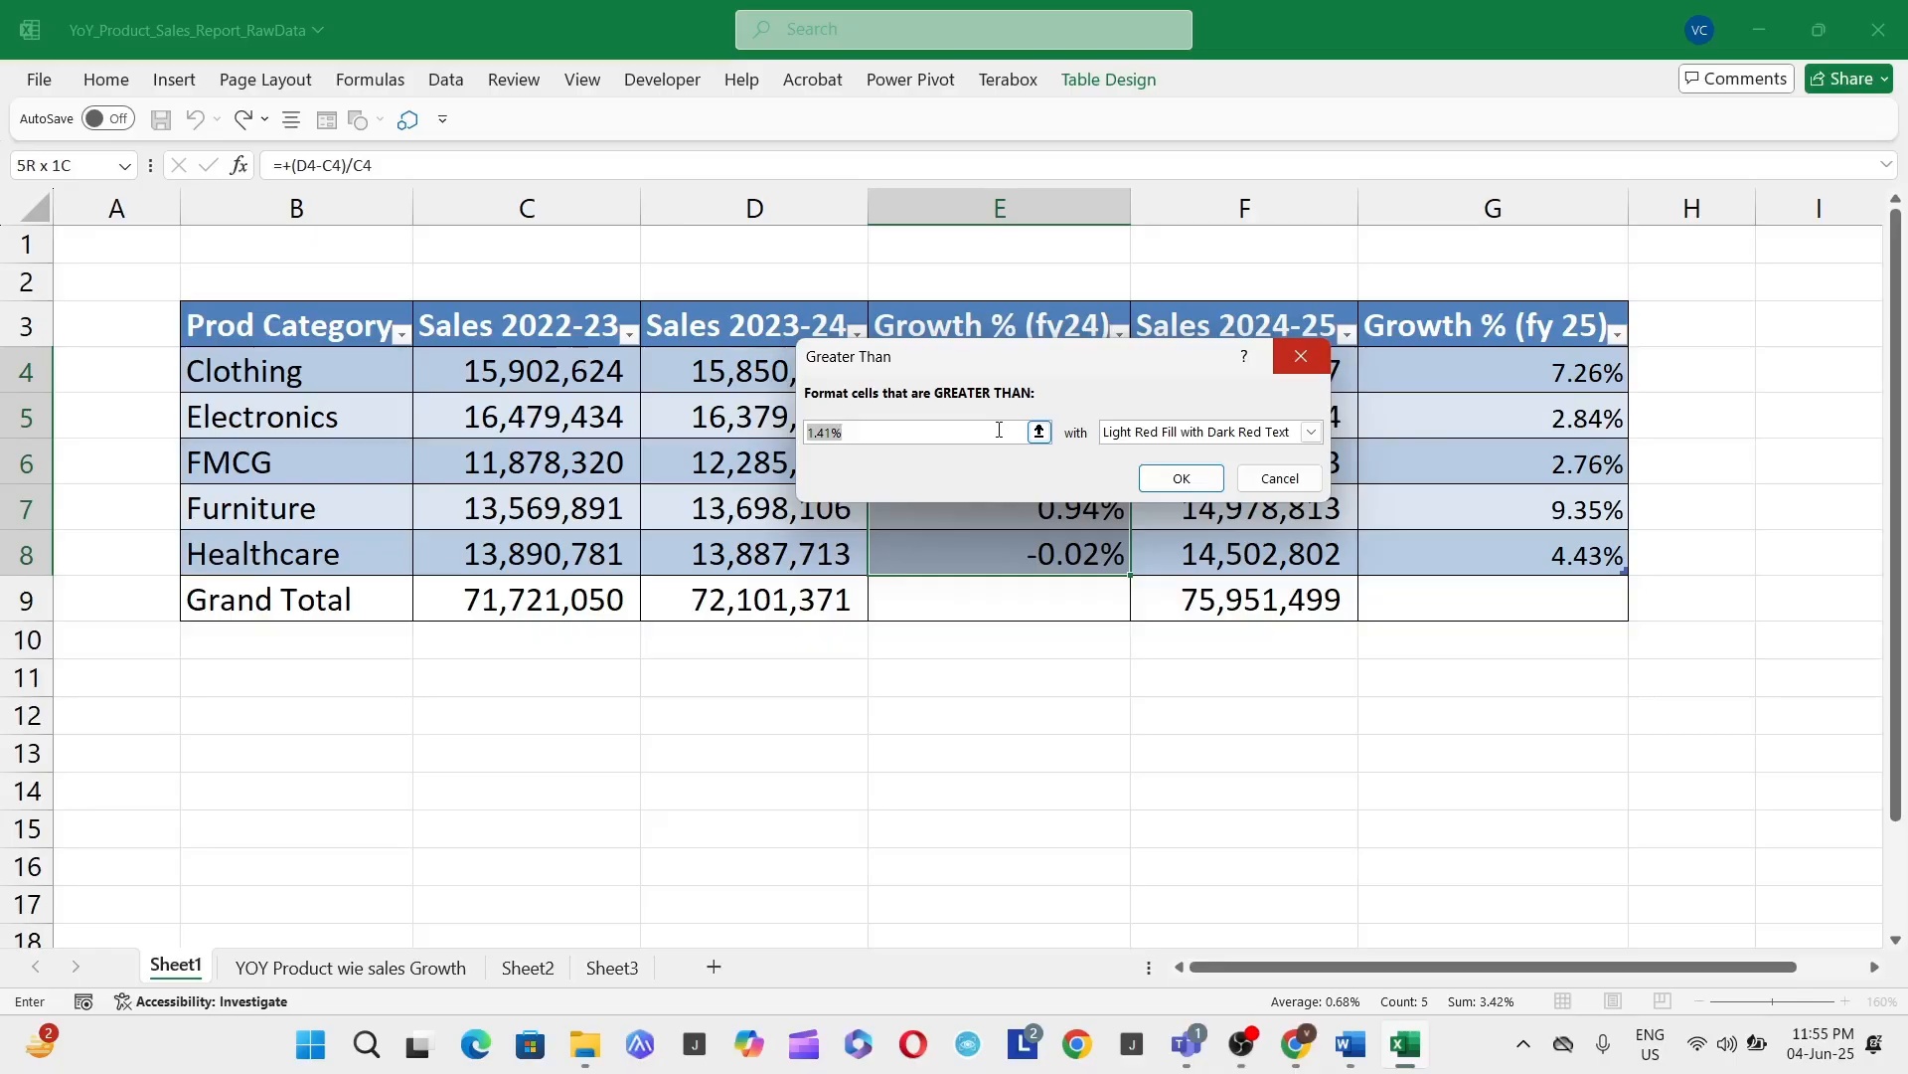
text(0)
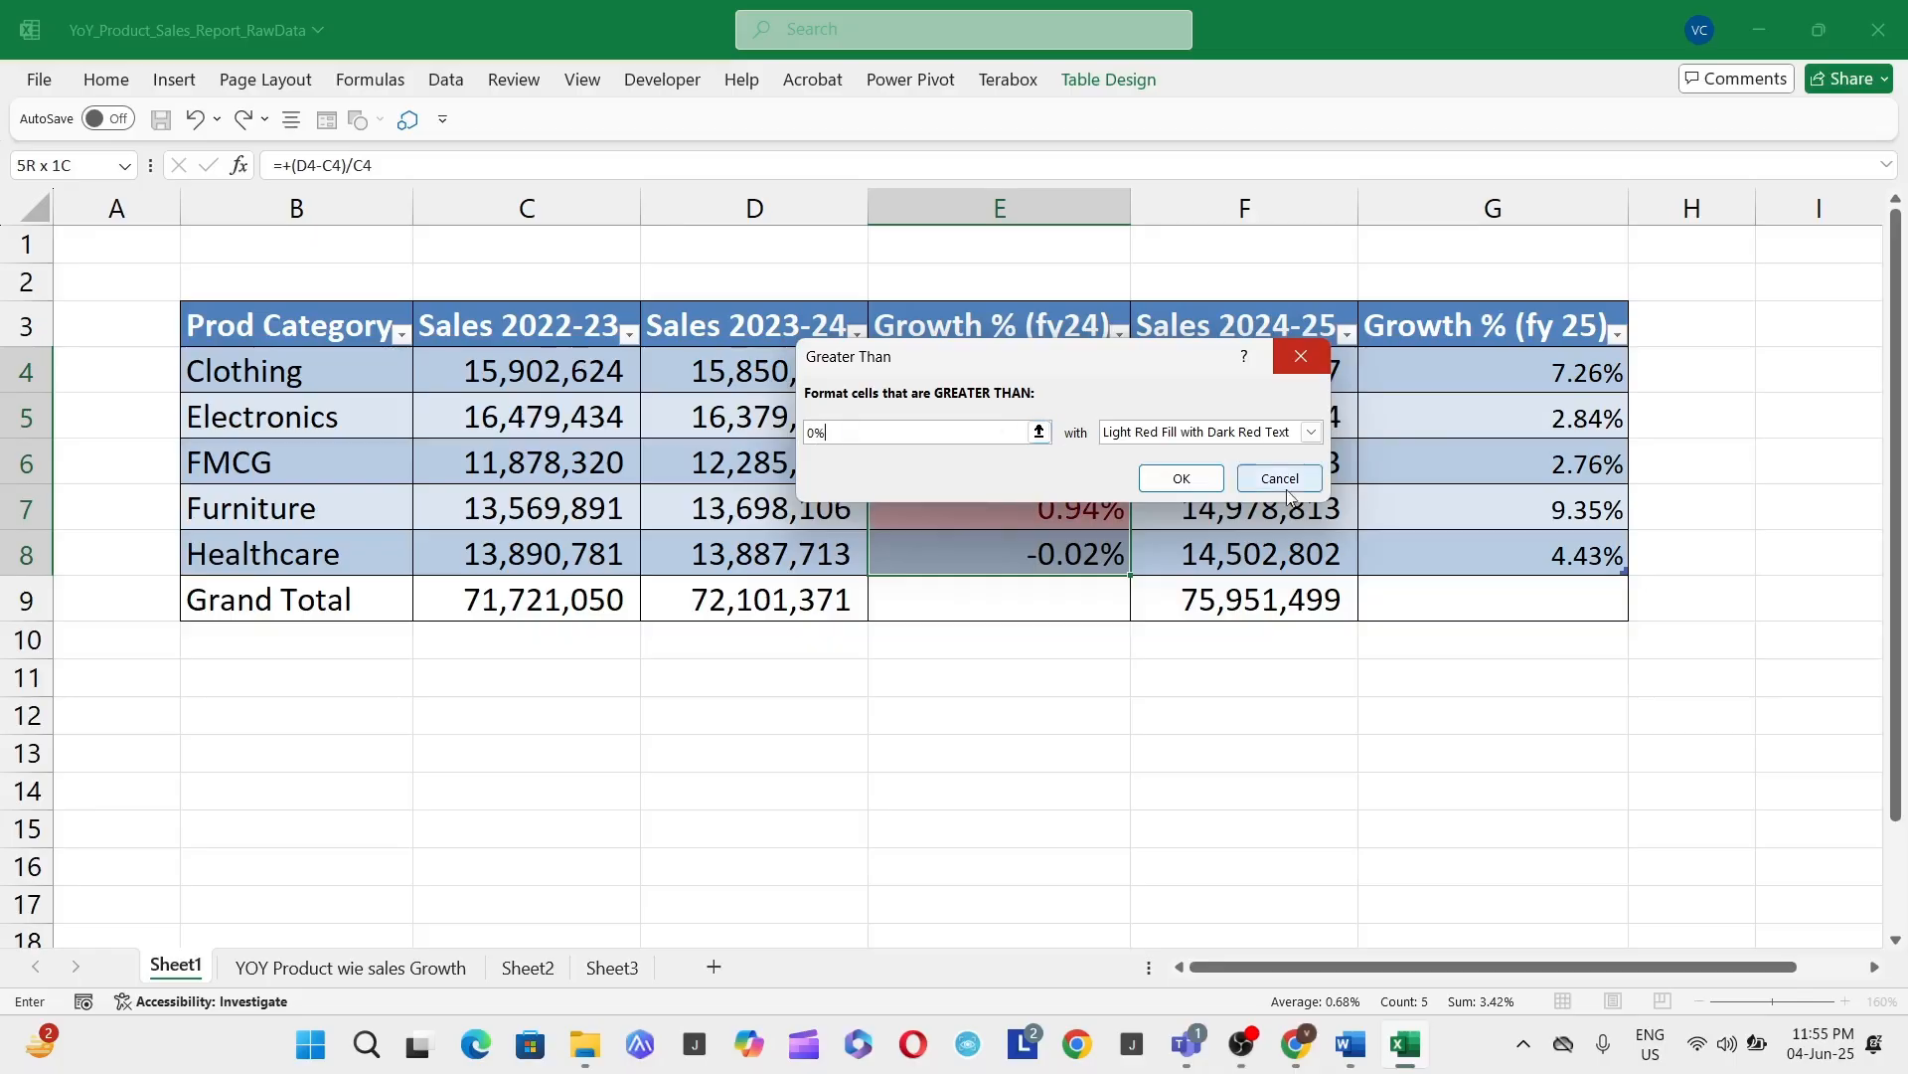
click(1288, 434)
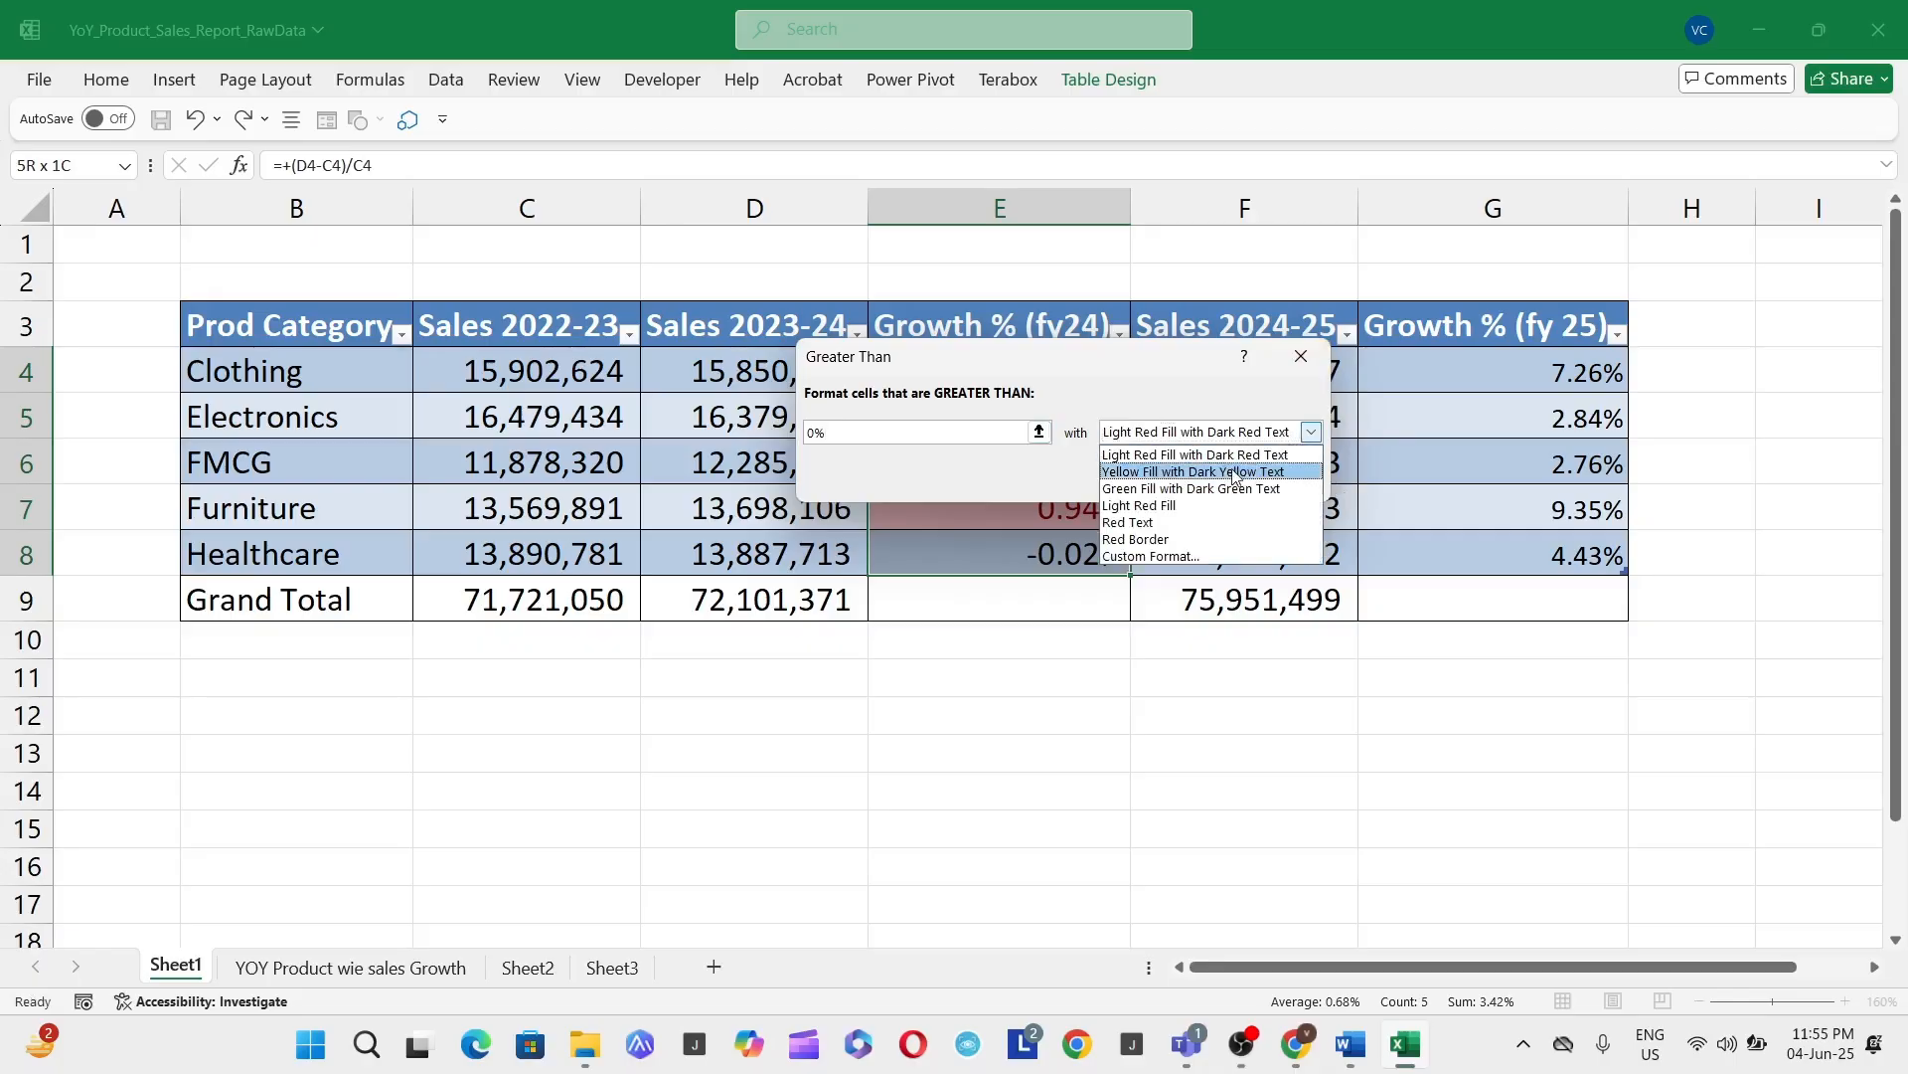
click(1190, 488)
click(1181, 479)
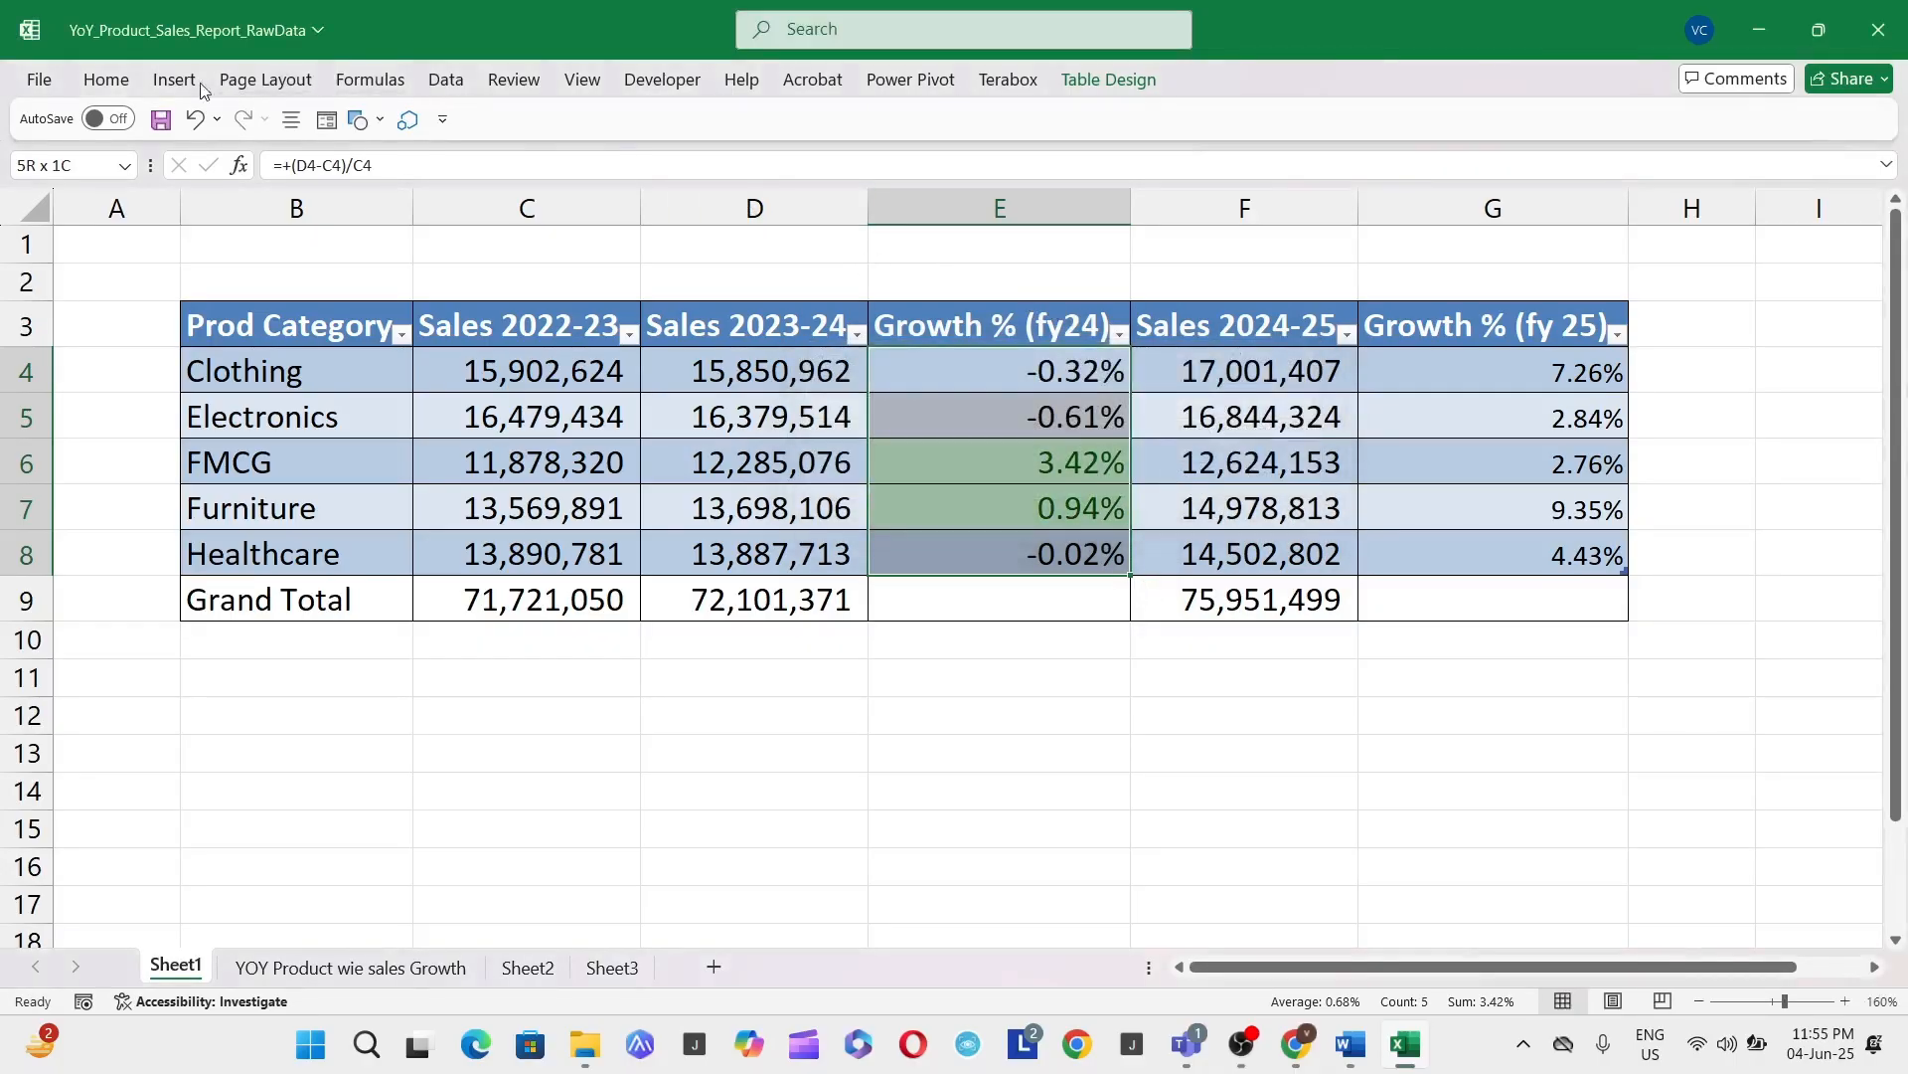
Step: Highlight fy24 growth values in E4:E8 less than 0 with Light Red Fill with Dark Red Text using conditional formatting
click(106, 82)
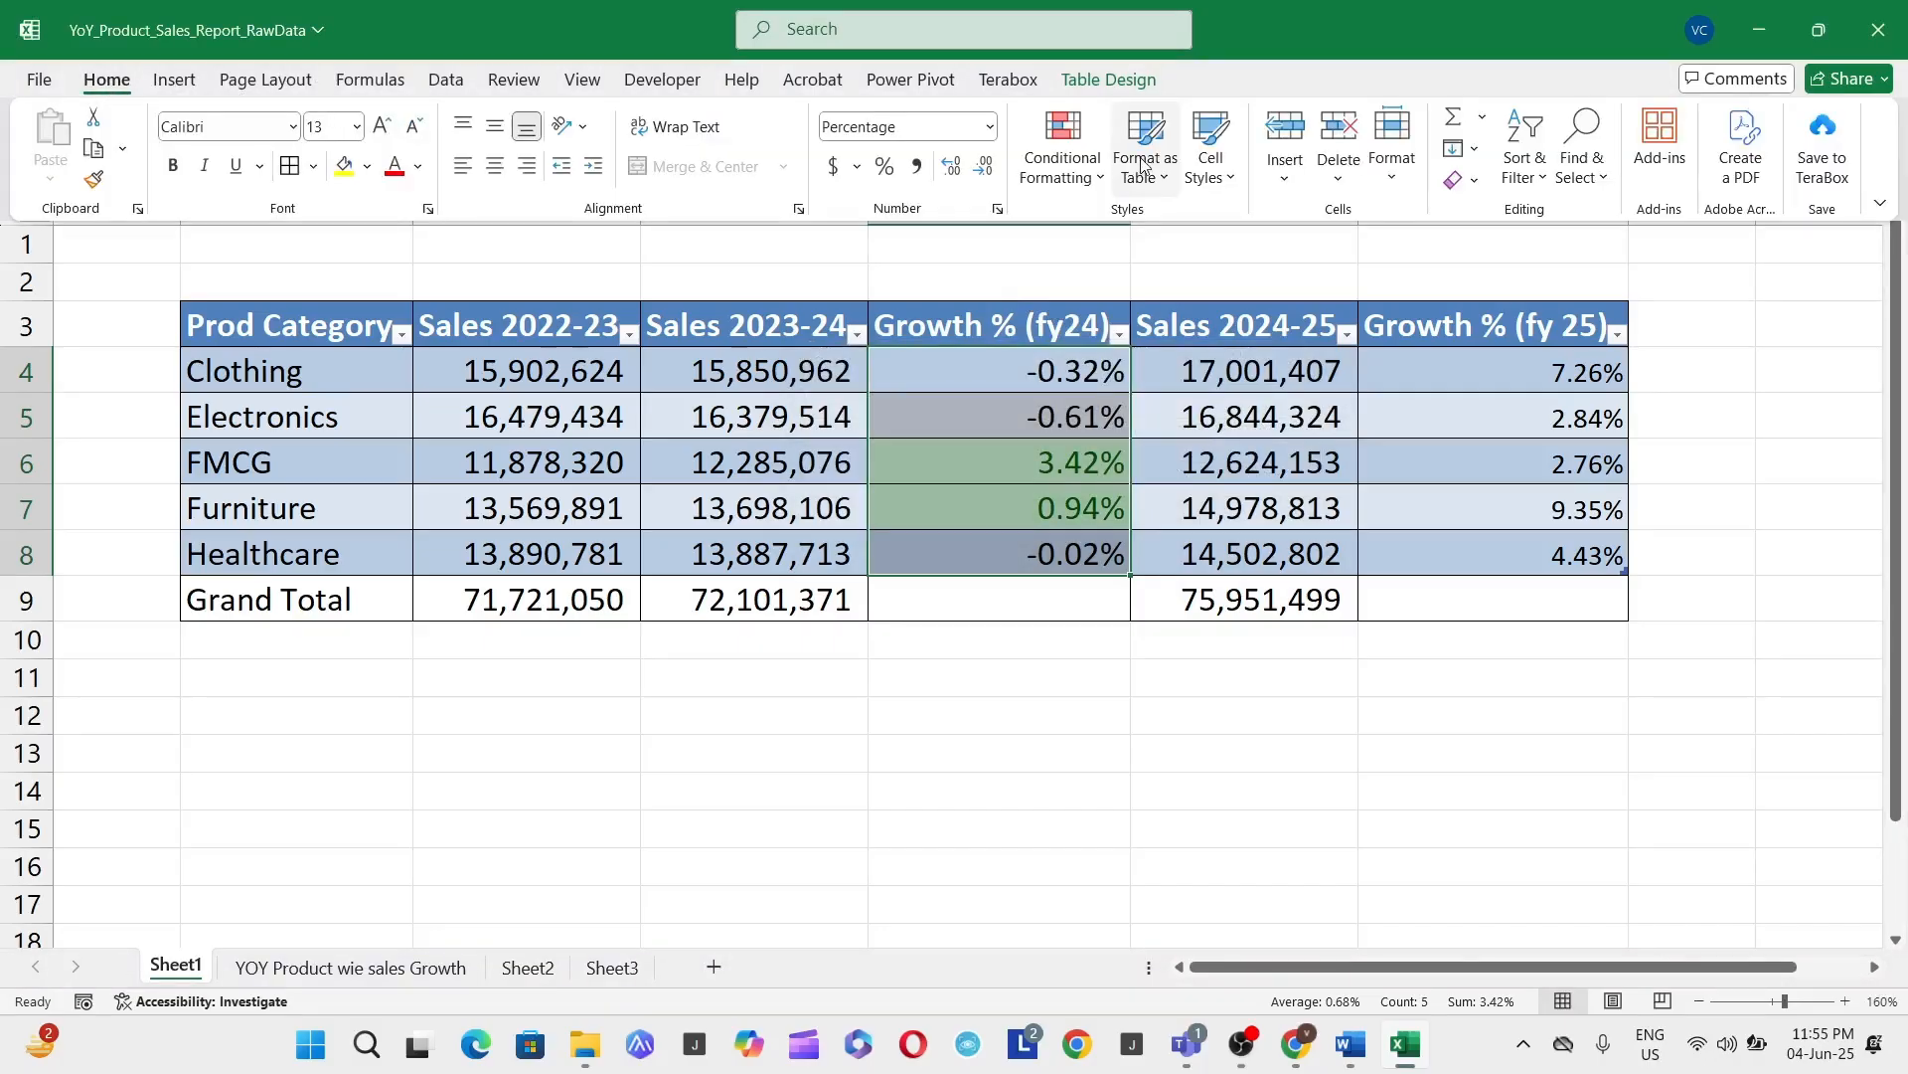
click(1087, 159)
mouse_move(1150, 227)
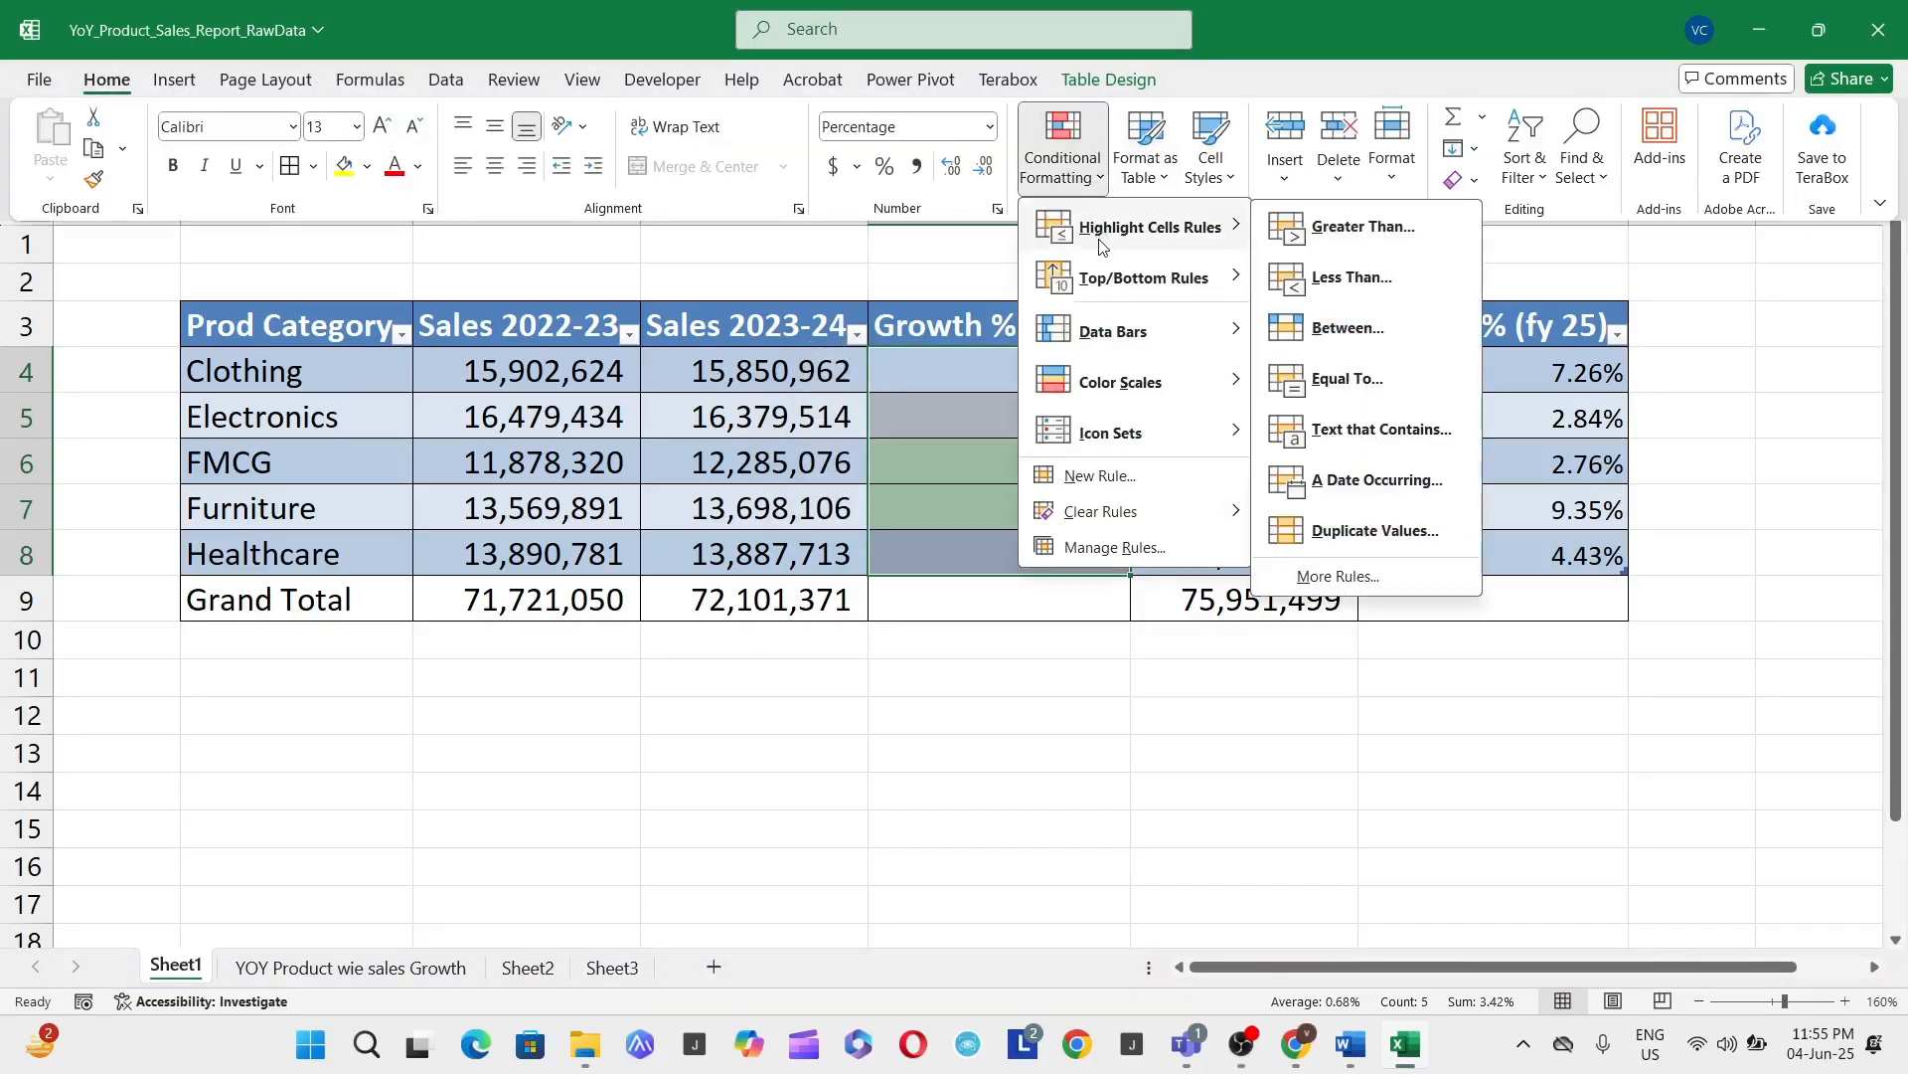
click(1321, 261)
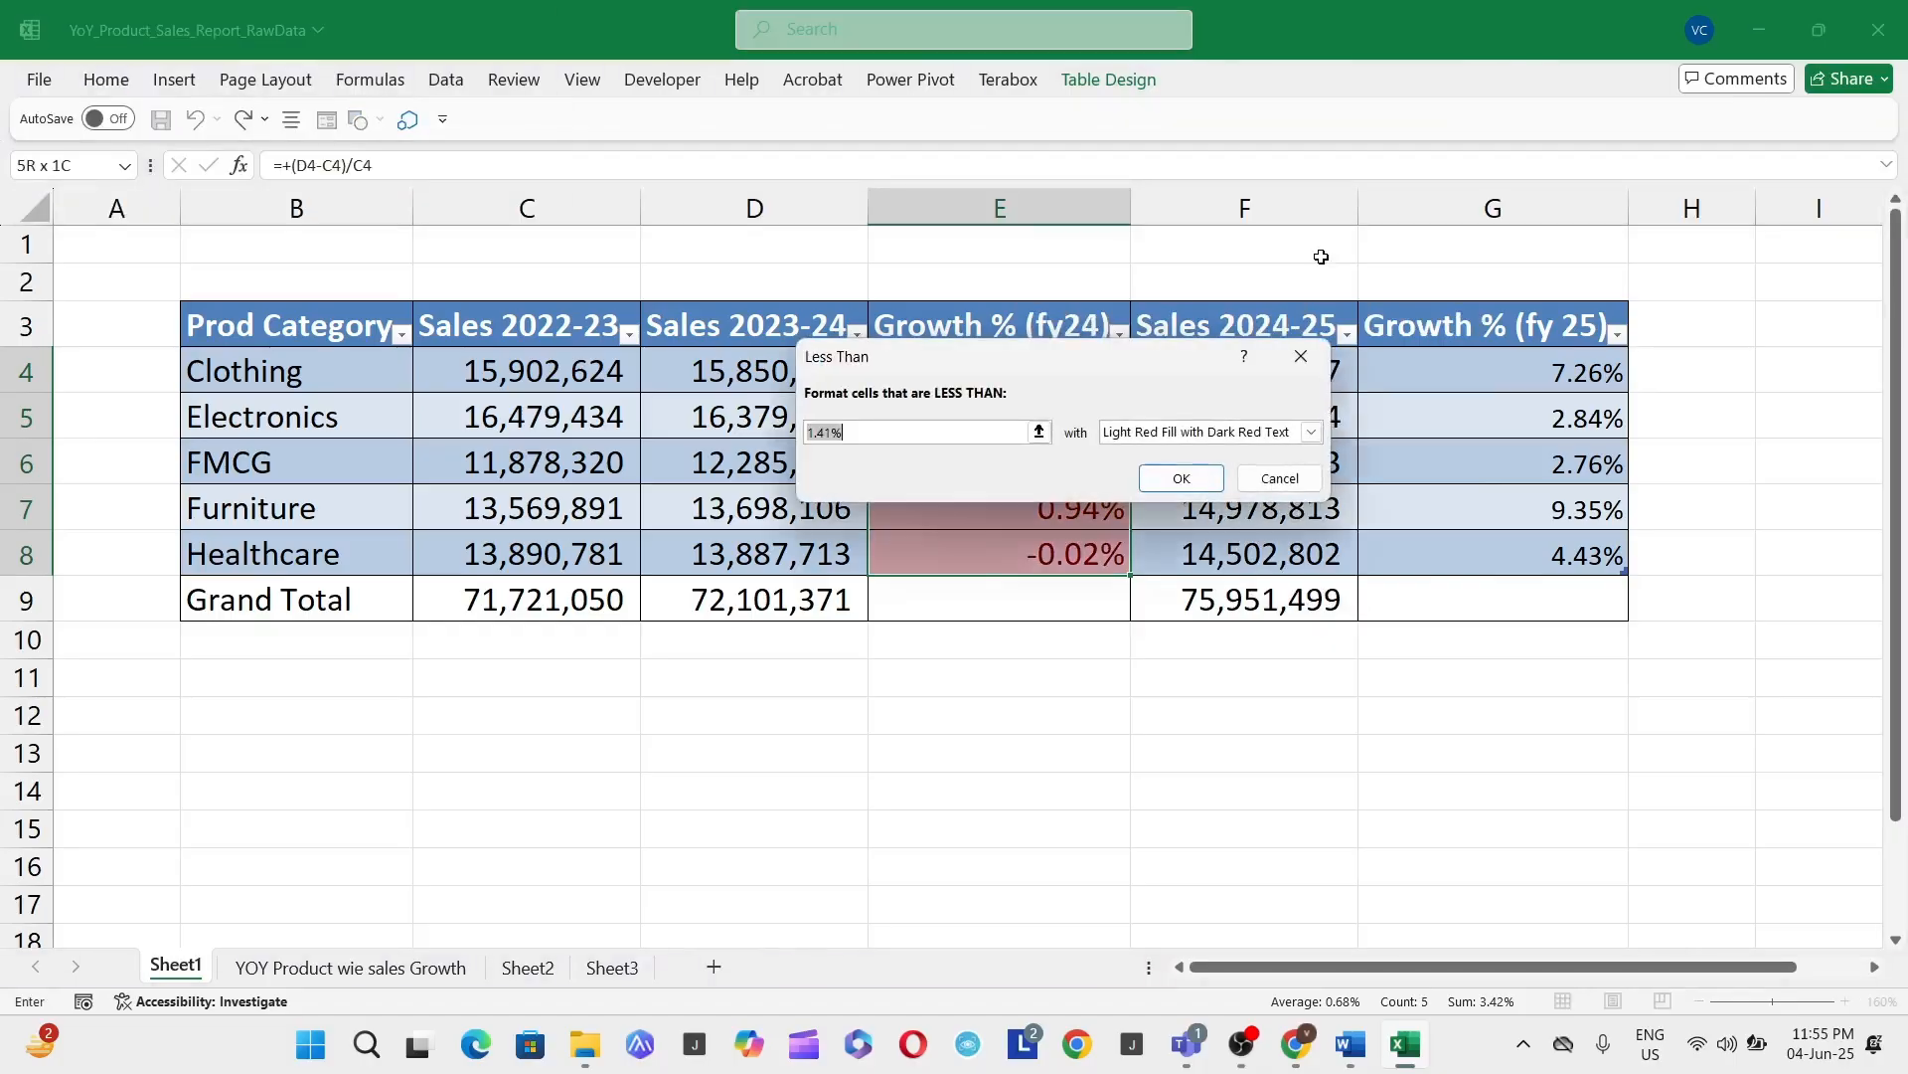
text(0)
key(Return)
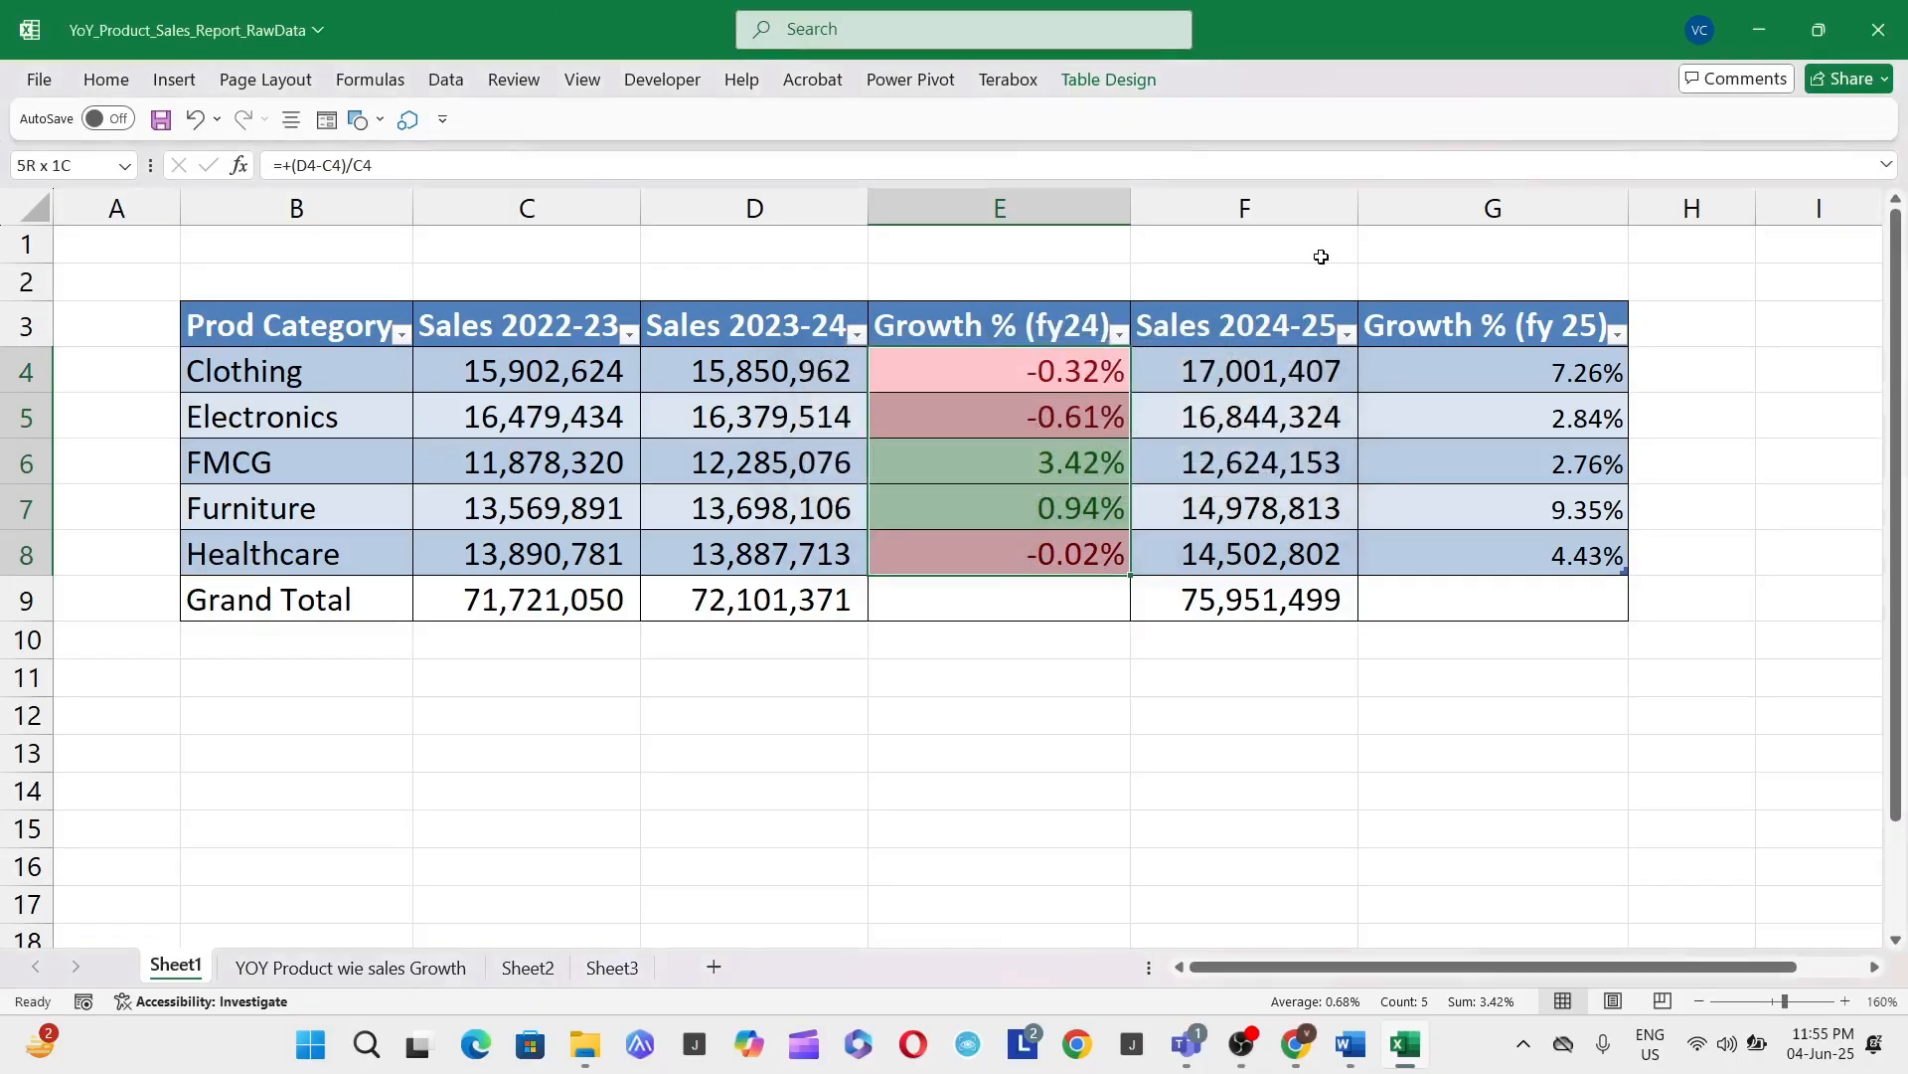
click(1110, 383)
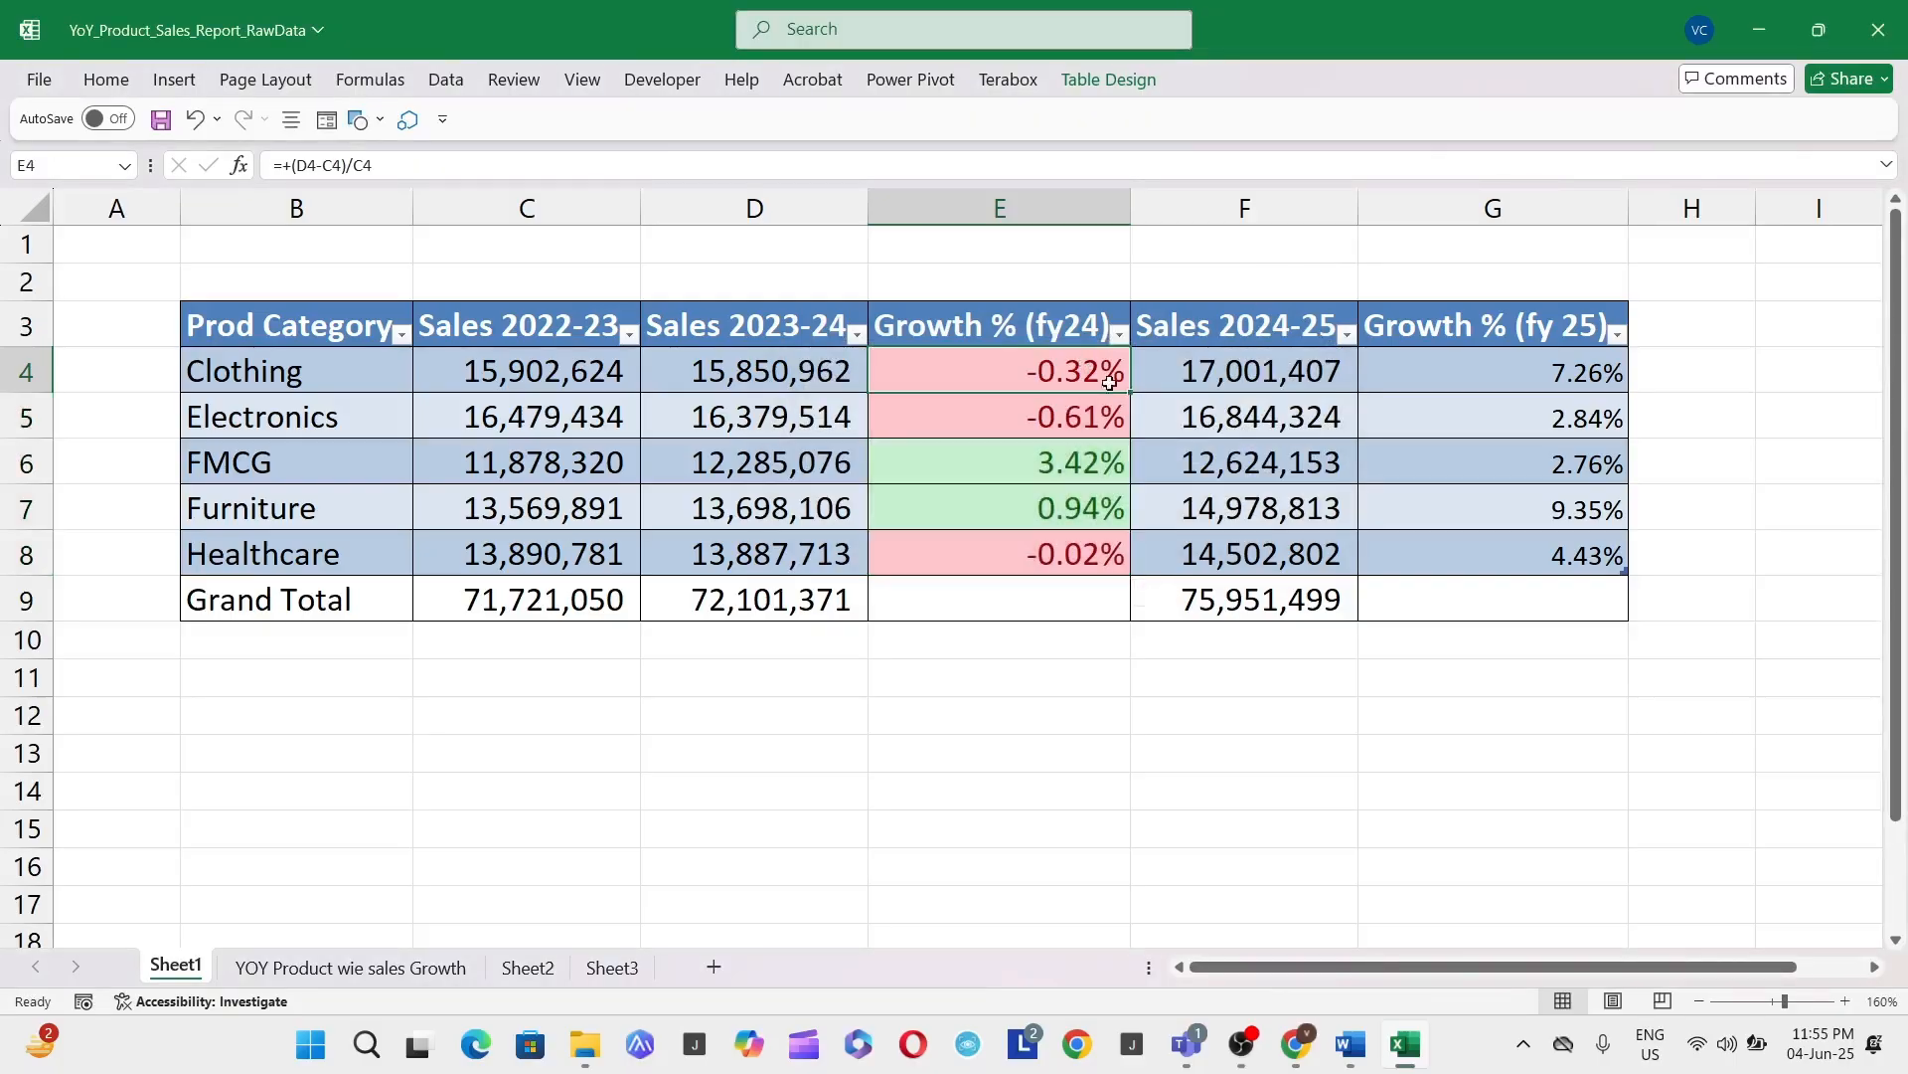
Step: Highlight fy 25 growth values in G4:G8 greater than 0% with Green Fill with Dark Green Text using conditional formatting
drag(1451, 355, 1512, 554)
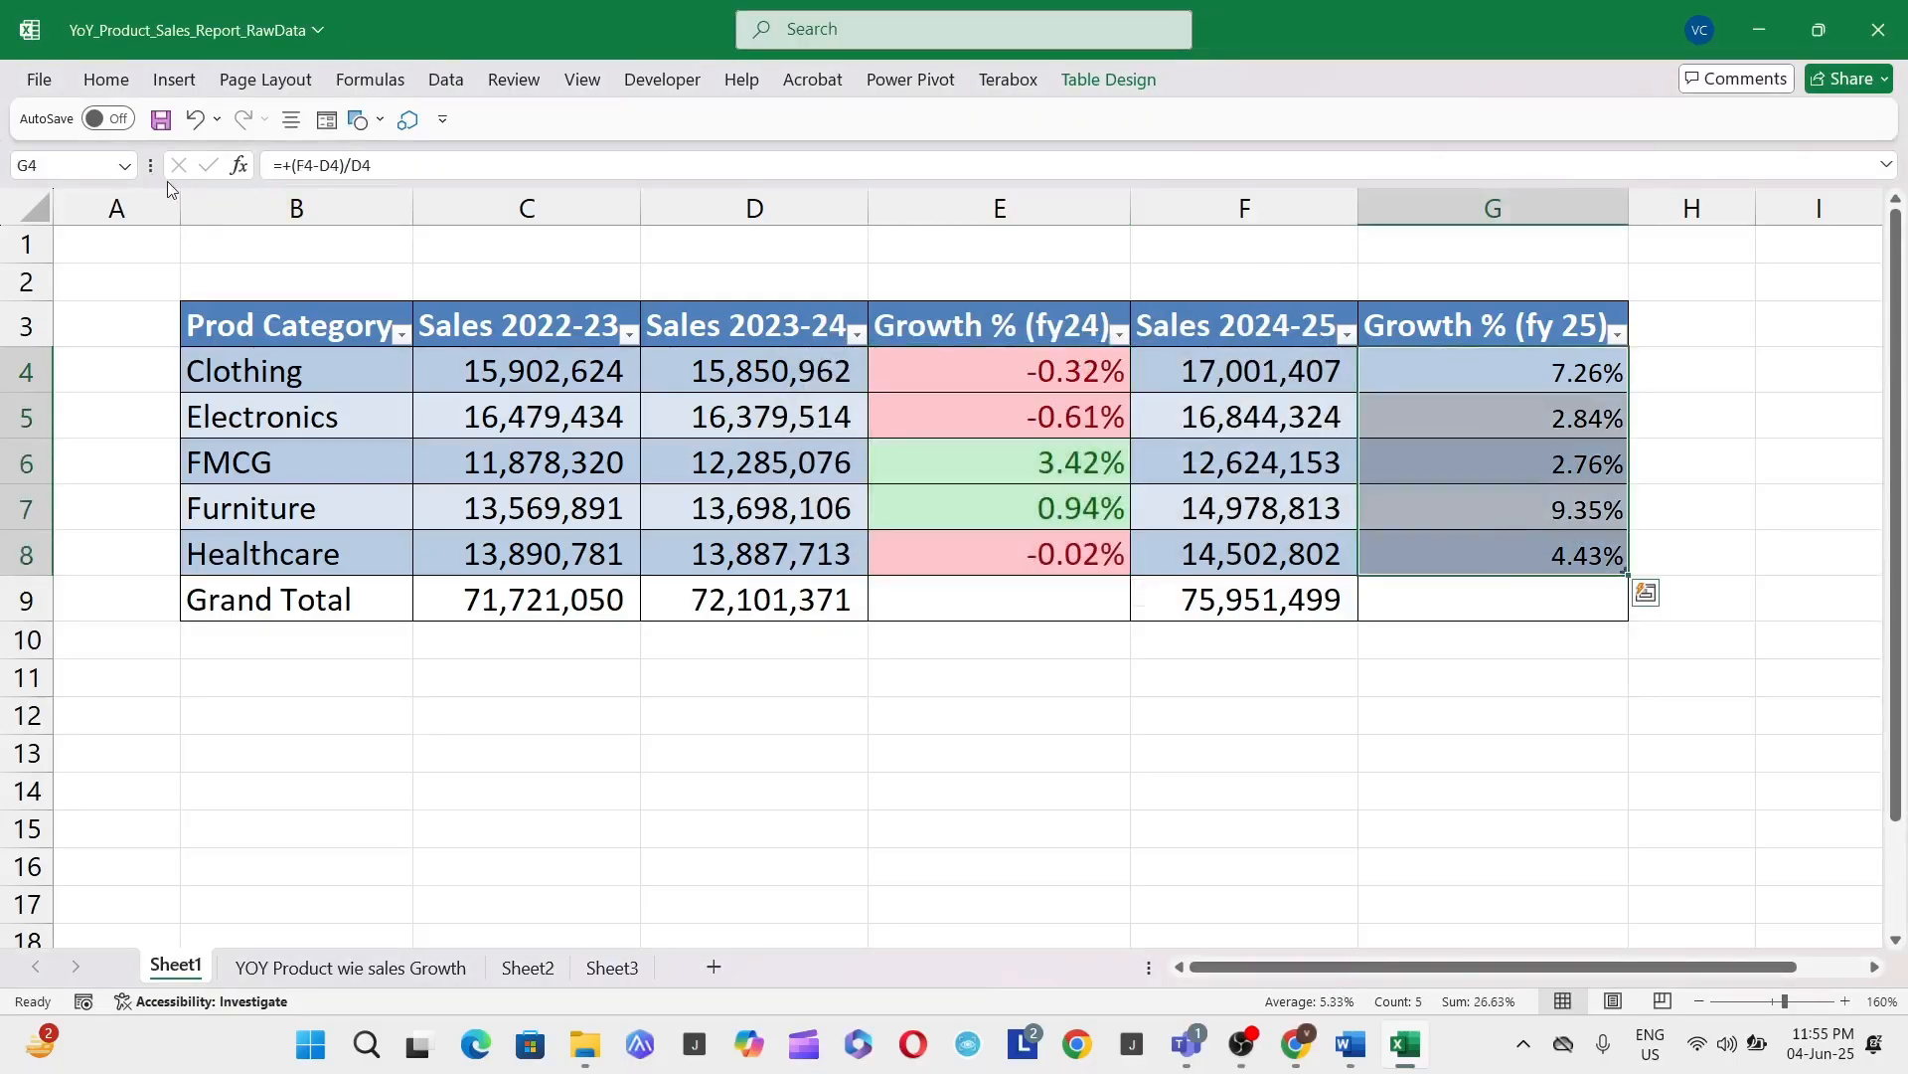
click(112, 87)
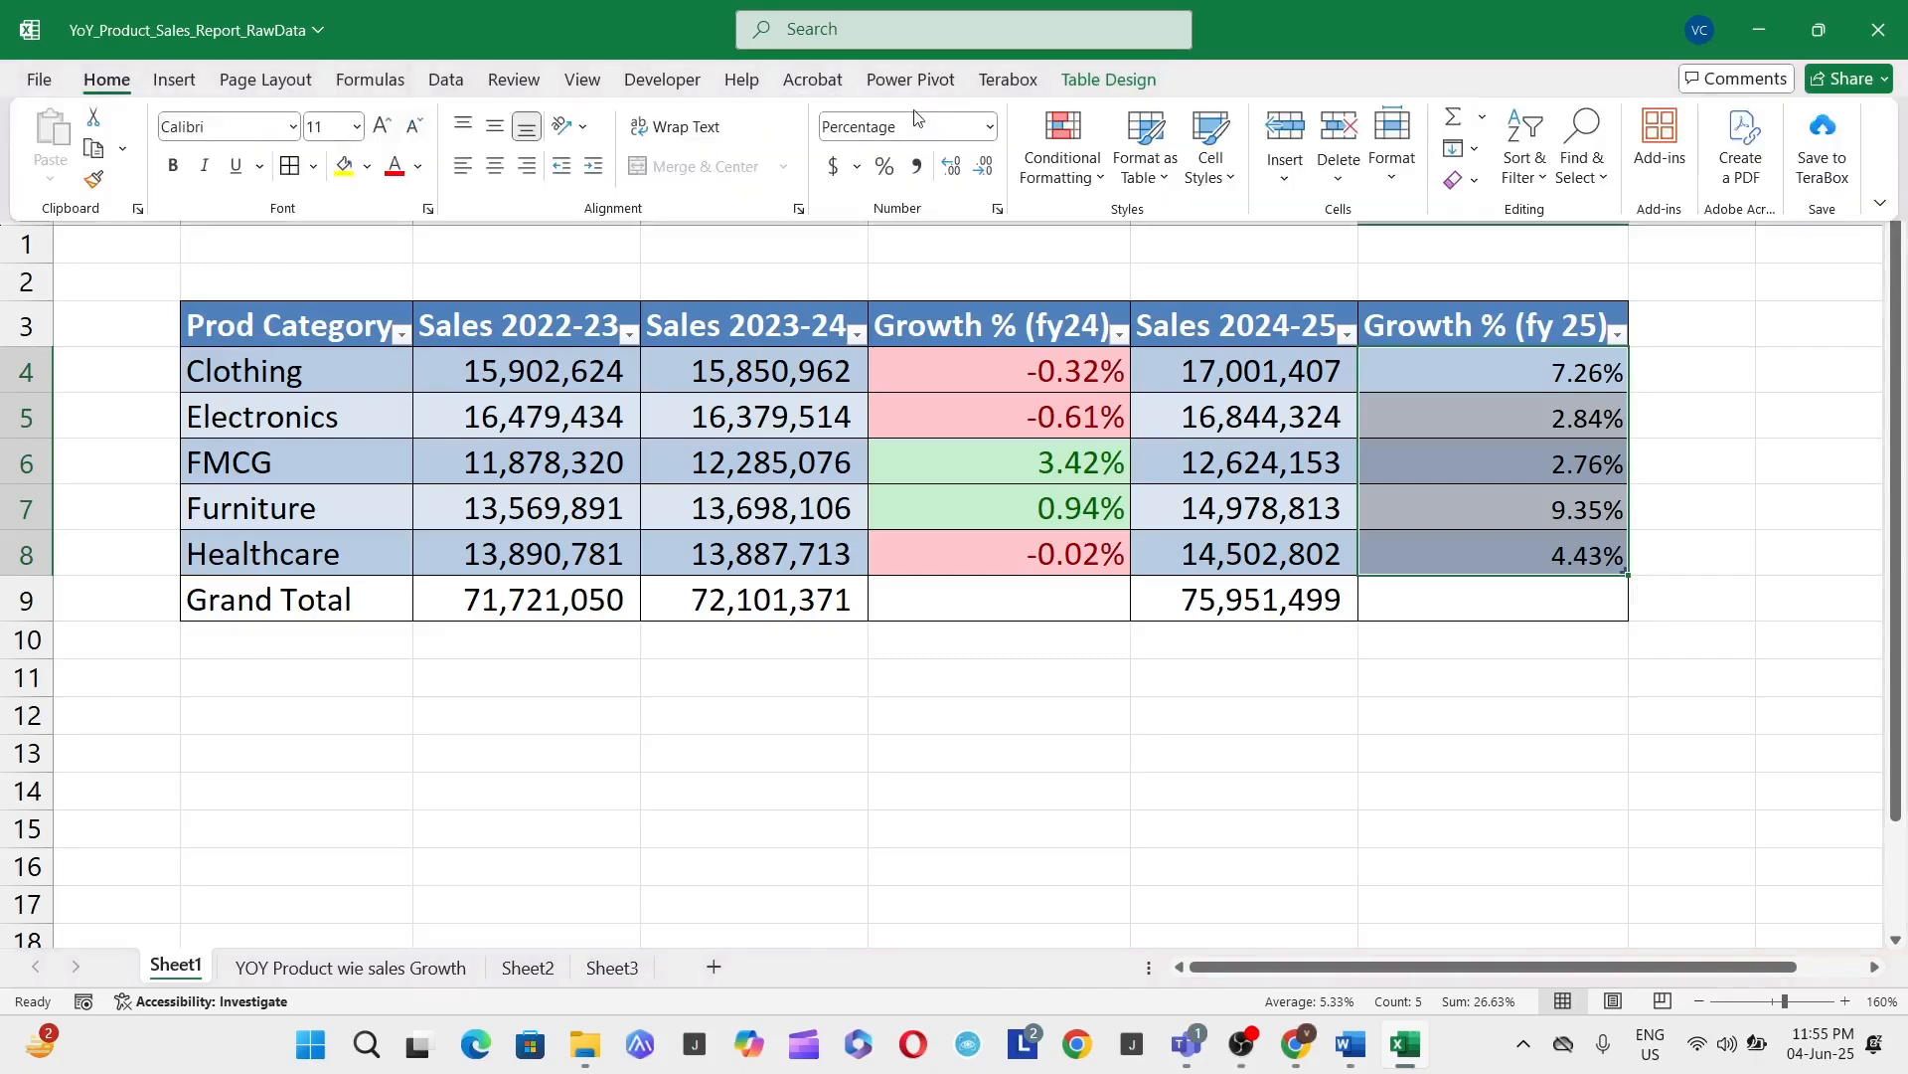
click(1087, 171)
mouse_move(1150, 227)
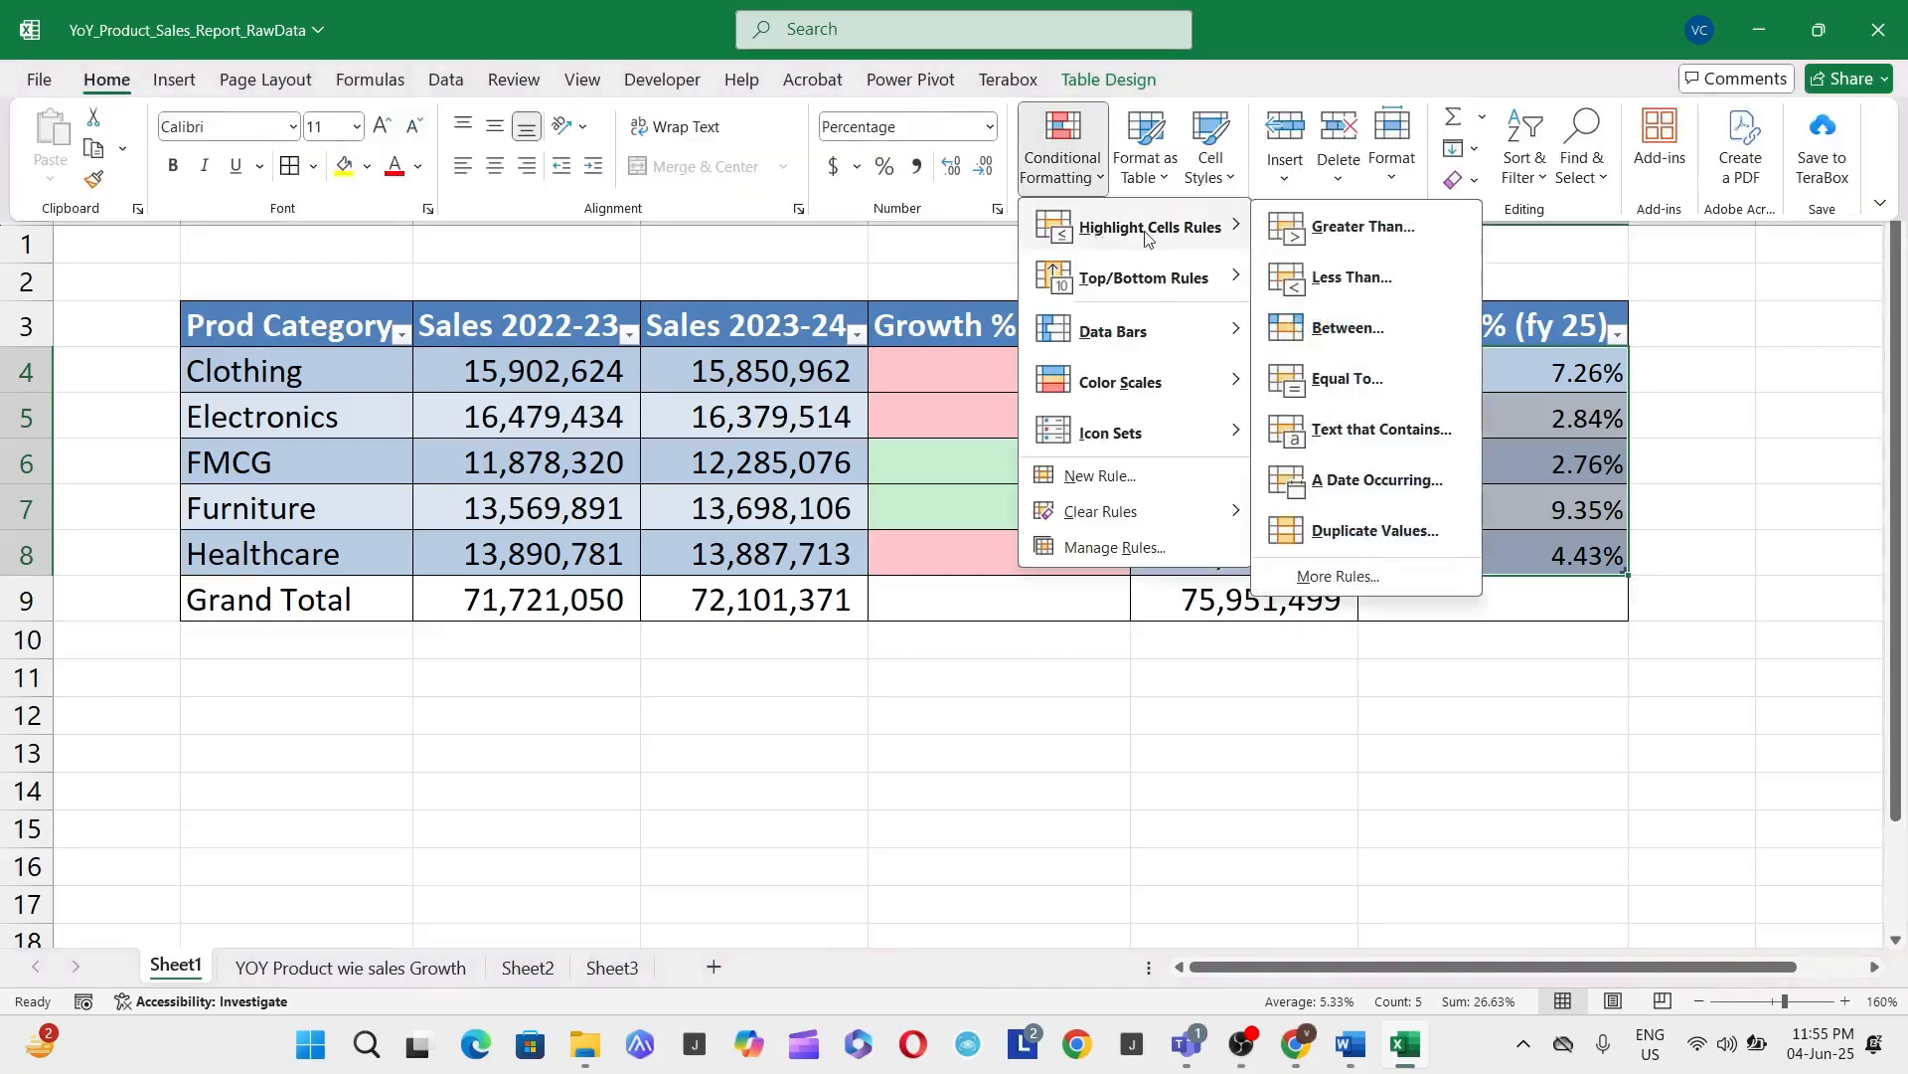
click(1340, 231)
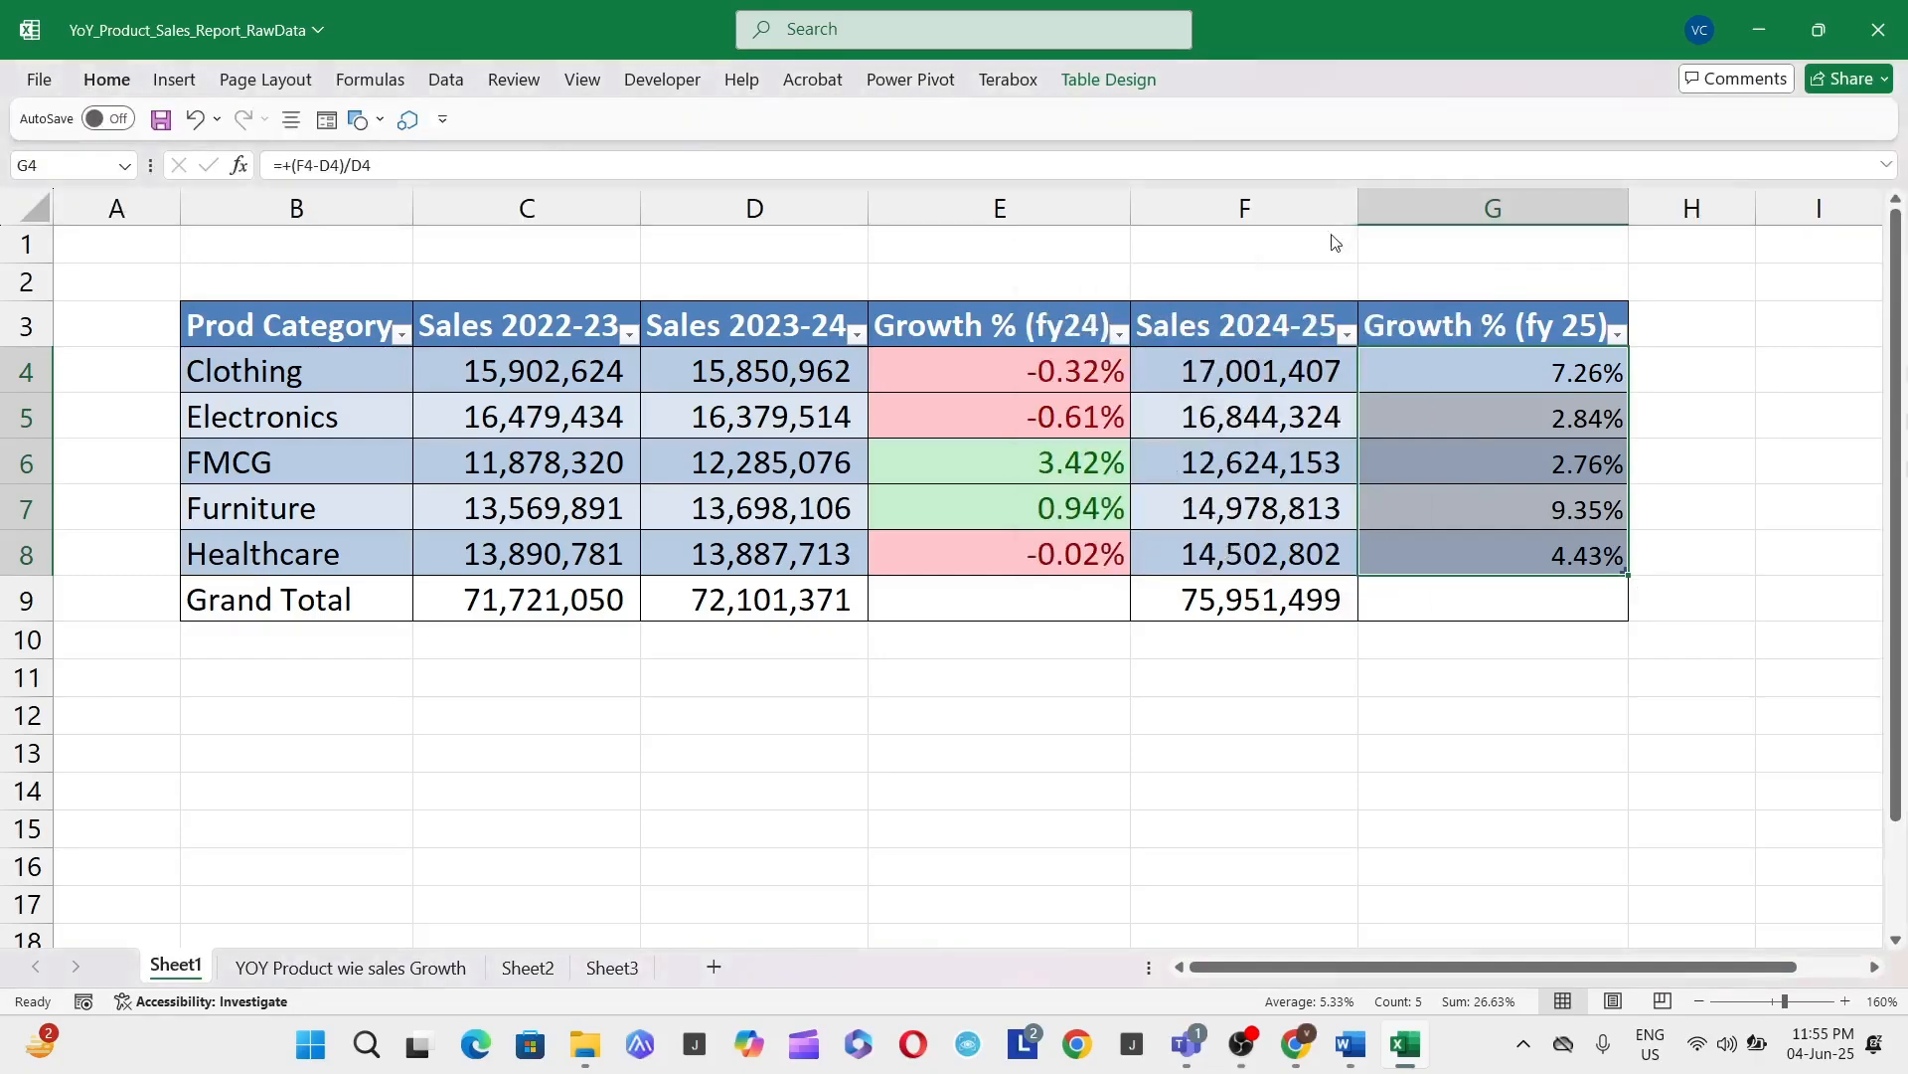
text(0)
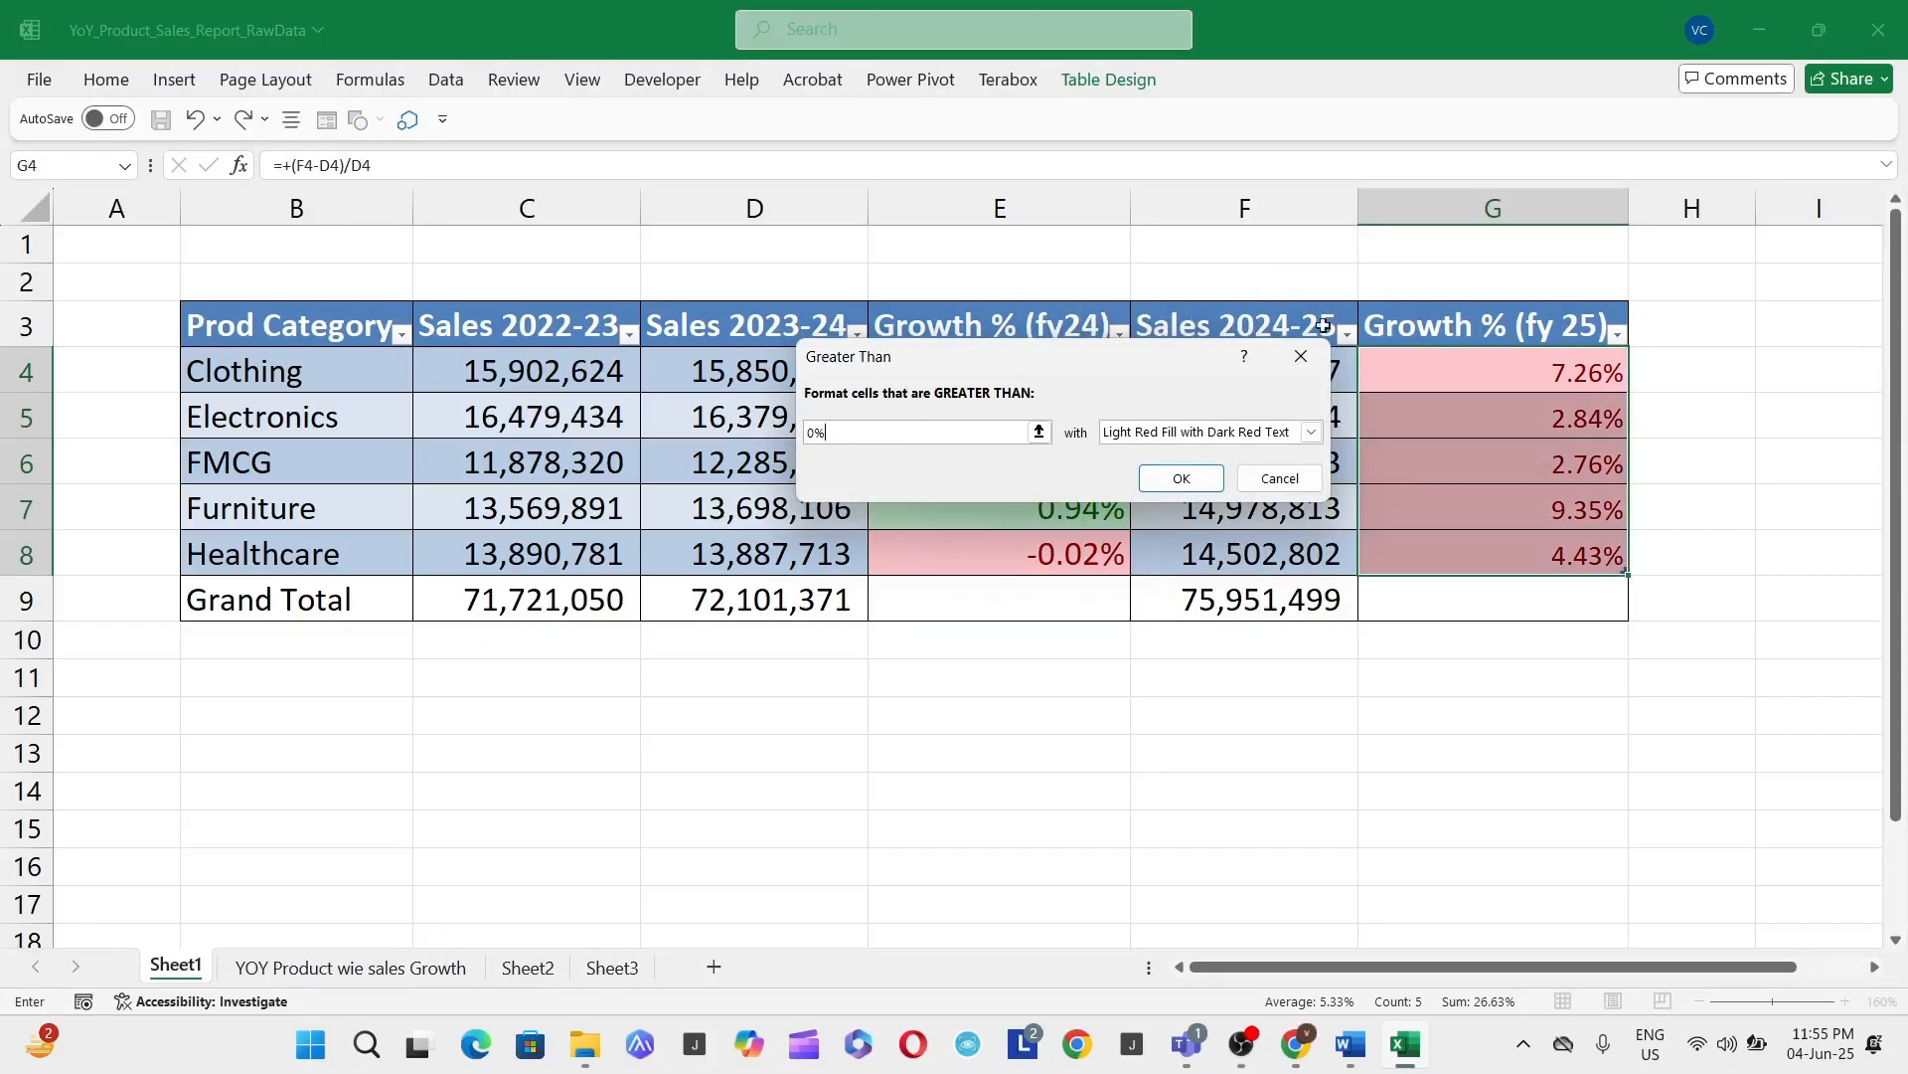
click(1217, 438)
click(1133, 487)
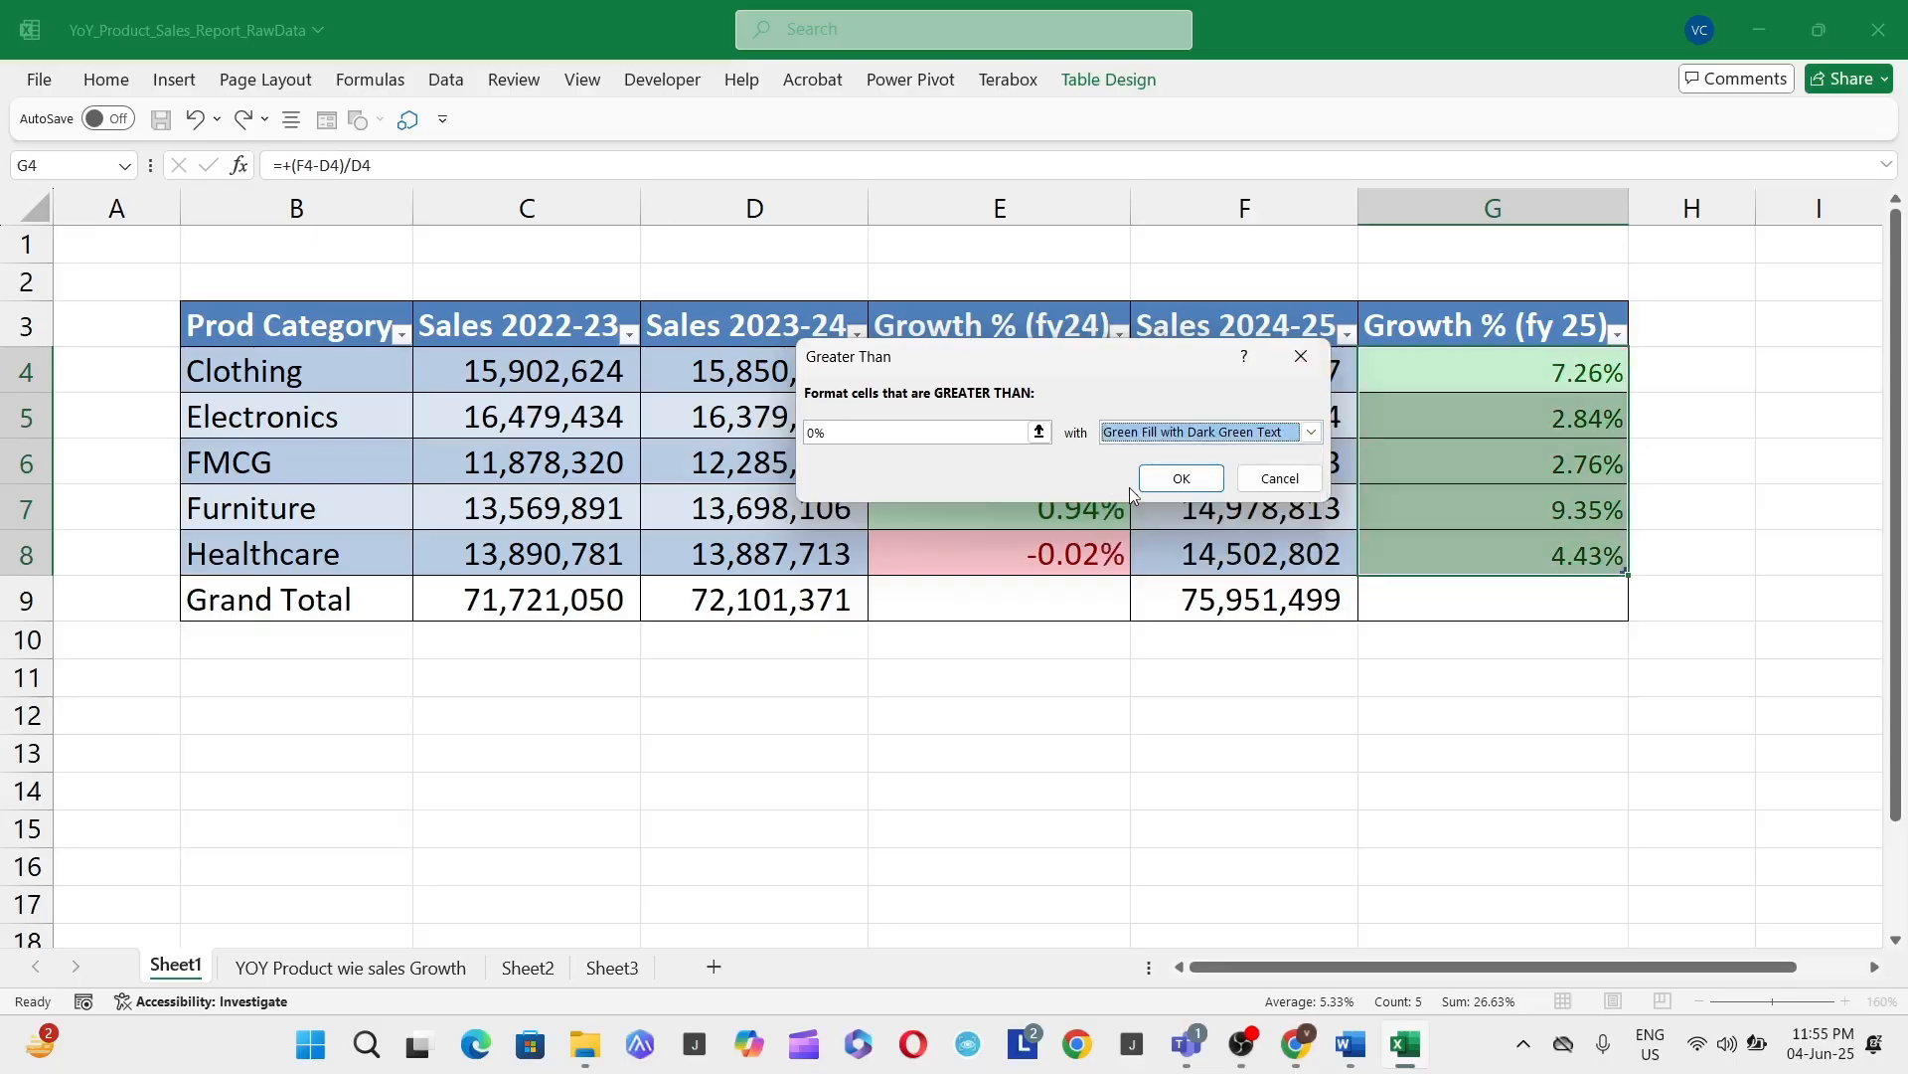
click(1181, 478)
click(1587, 421)
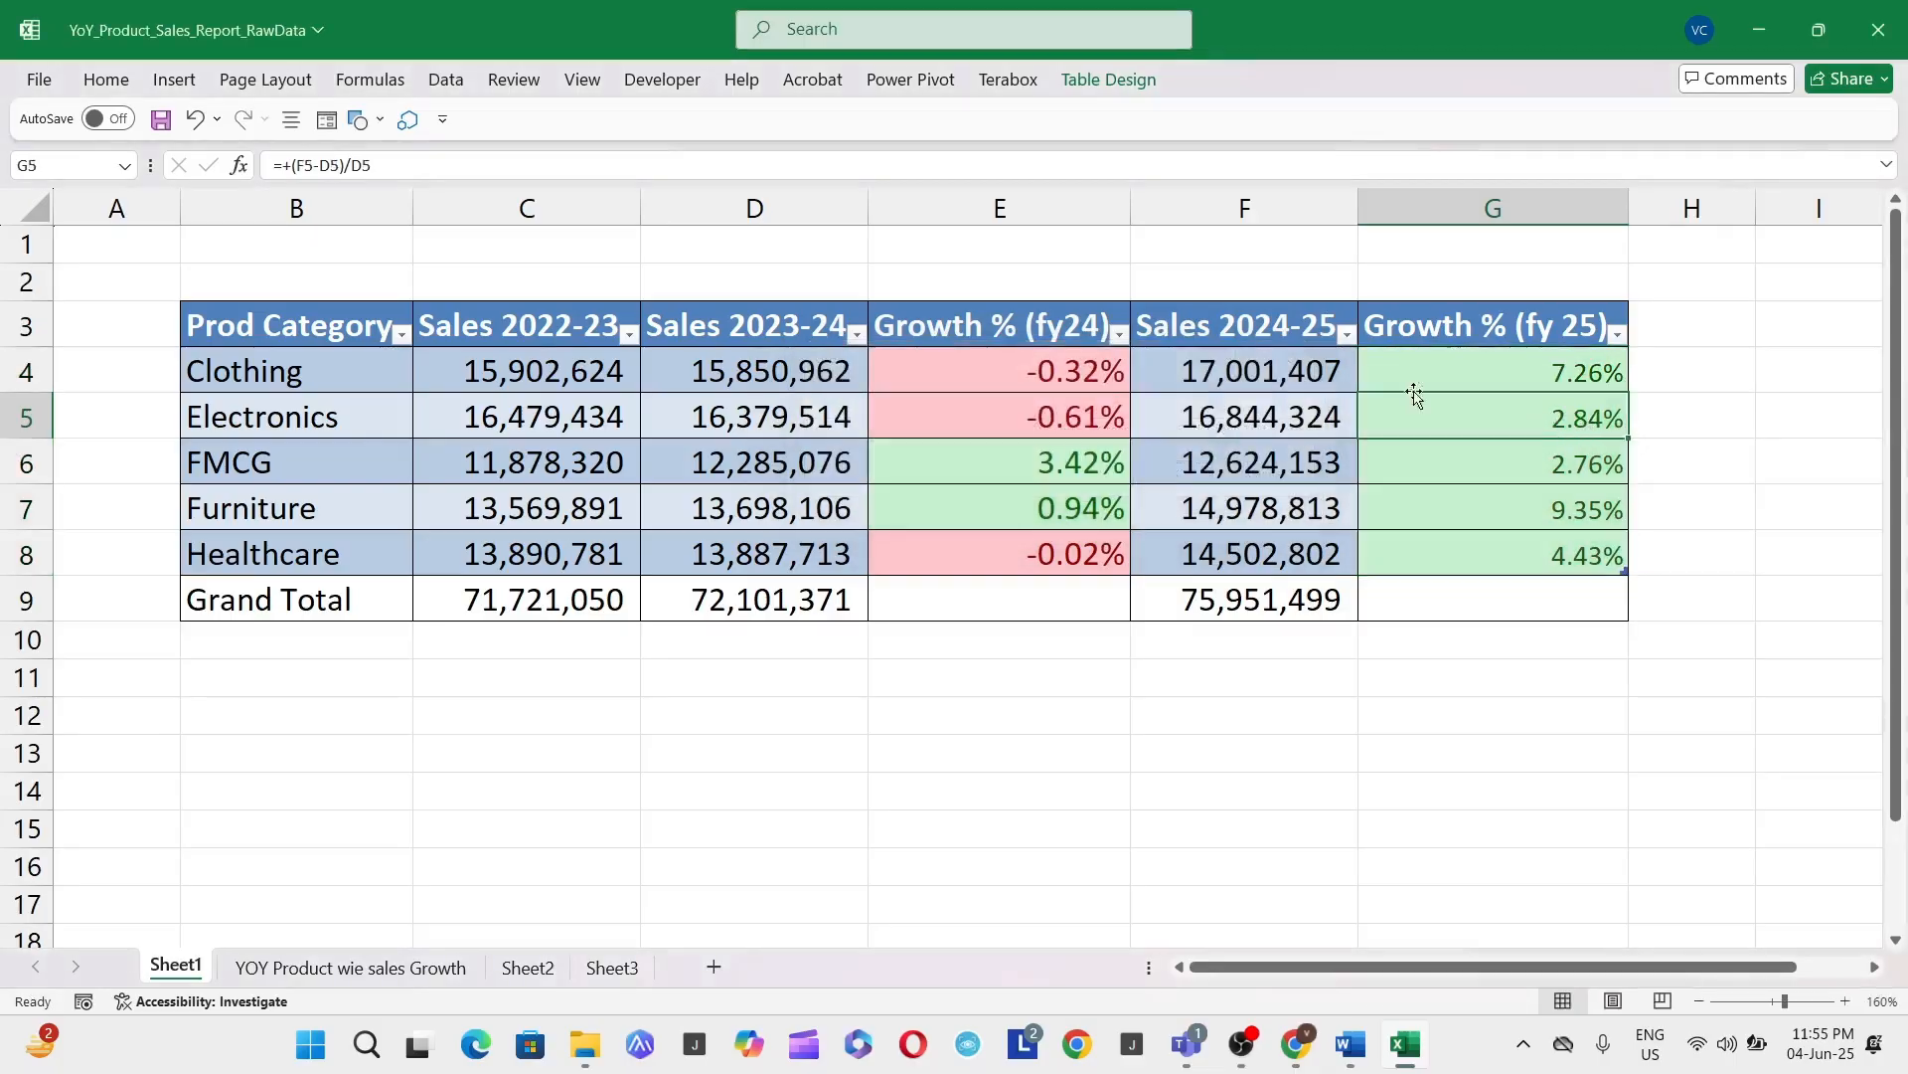
Step: Highlight fy 25 growth values in G4:G8 less than 0% with Light Red Fill with Dark Red Text using conditional formatting
drag(1416, 376, 1439, 557)
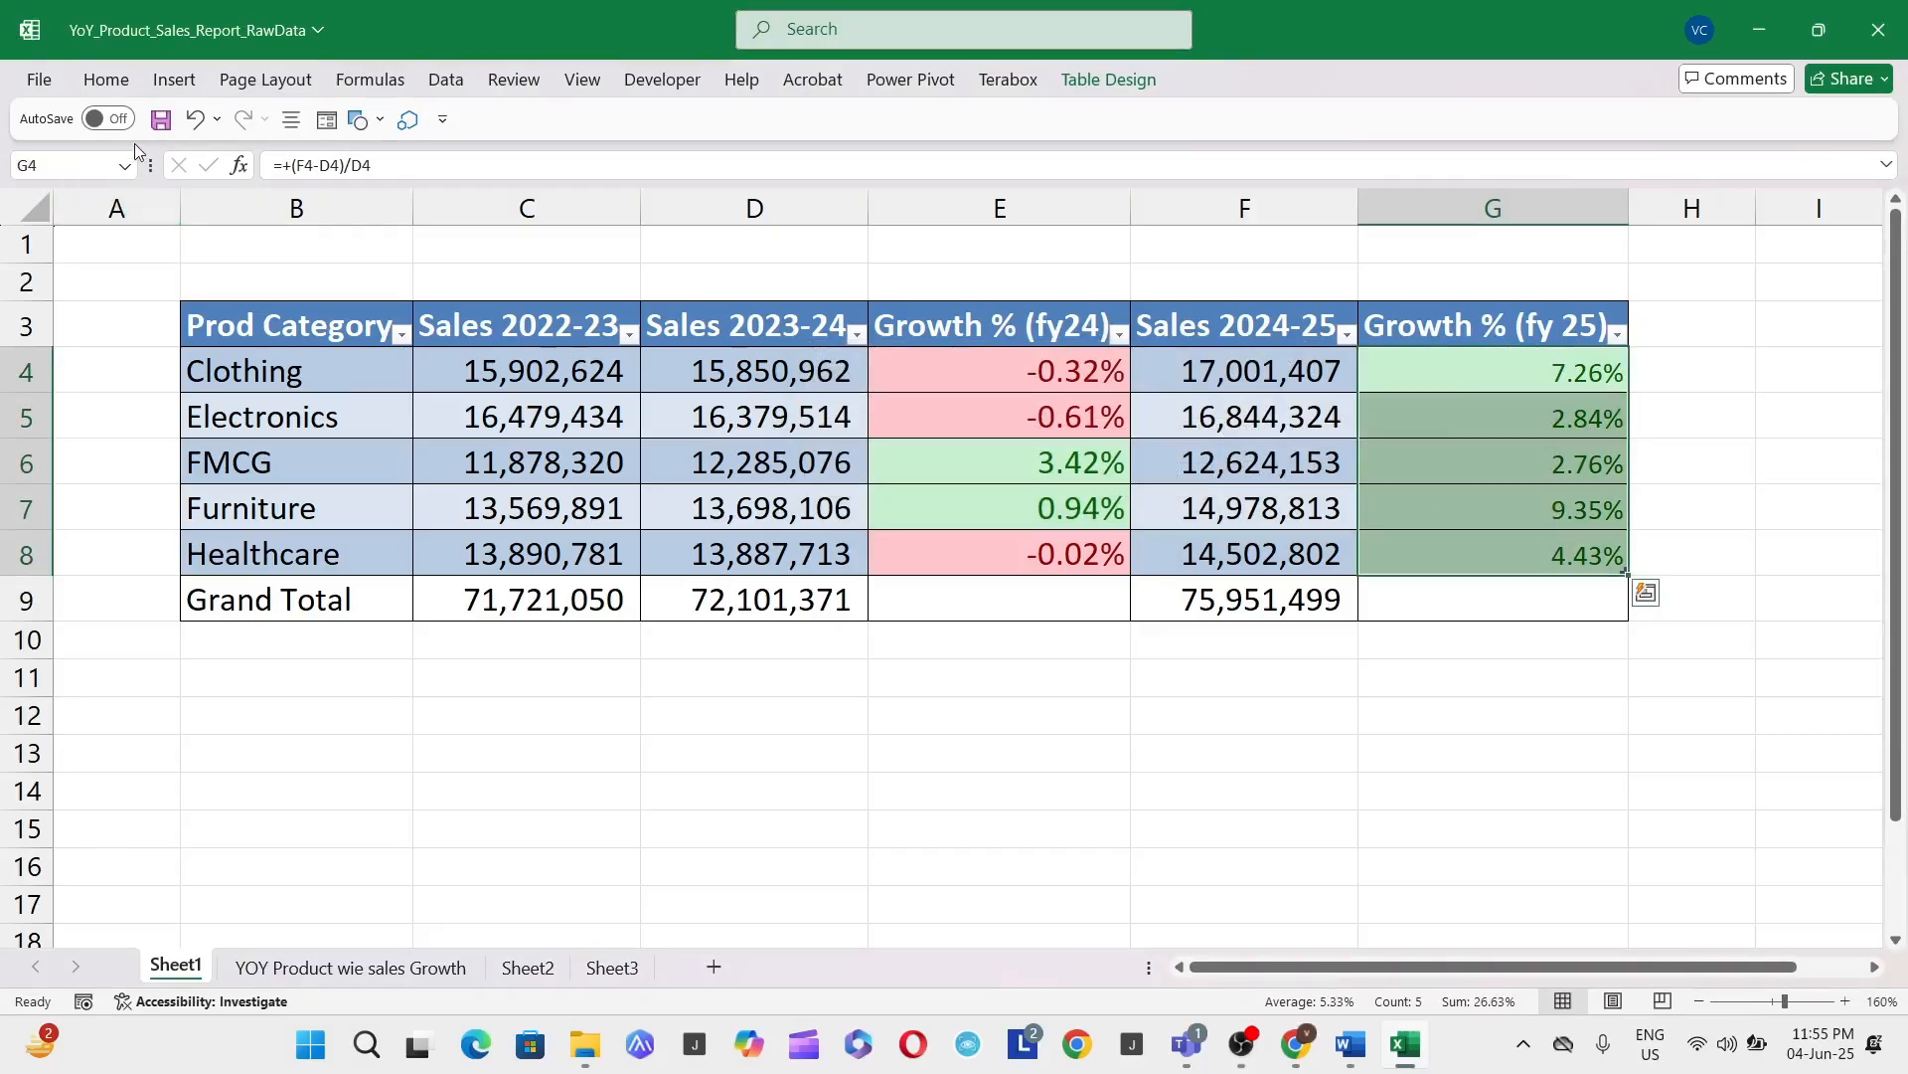
click(105, 80)
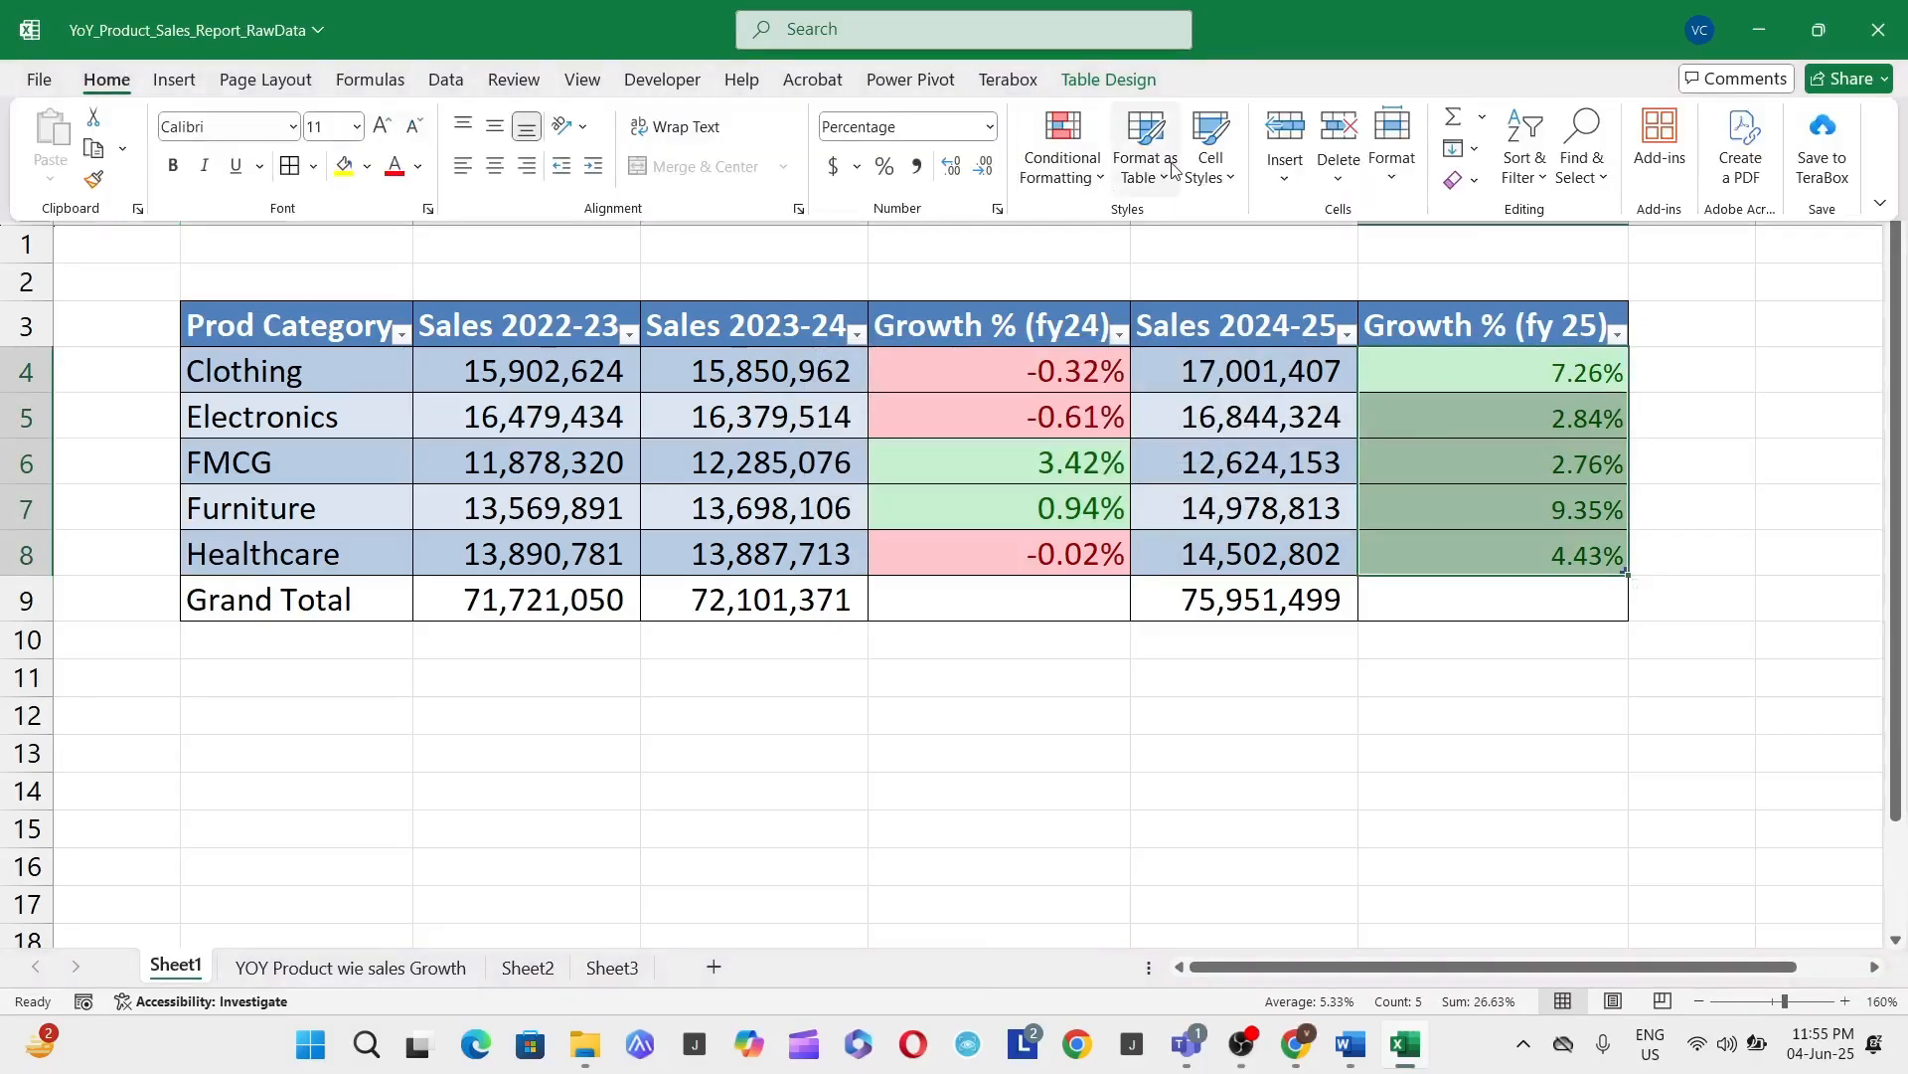
click(1105, 181)
mouse_move(1153, 226)
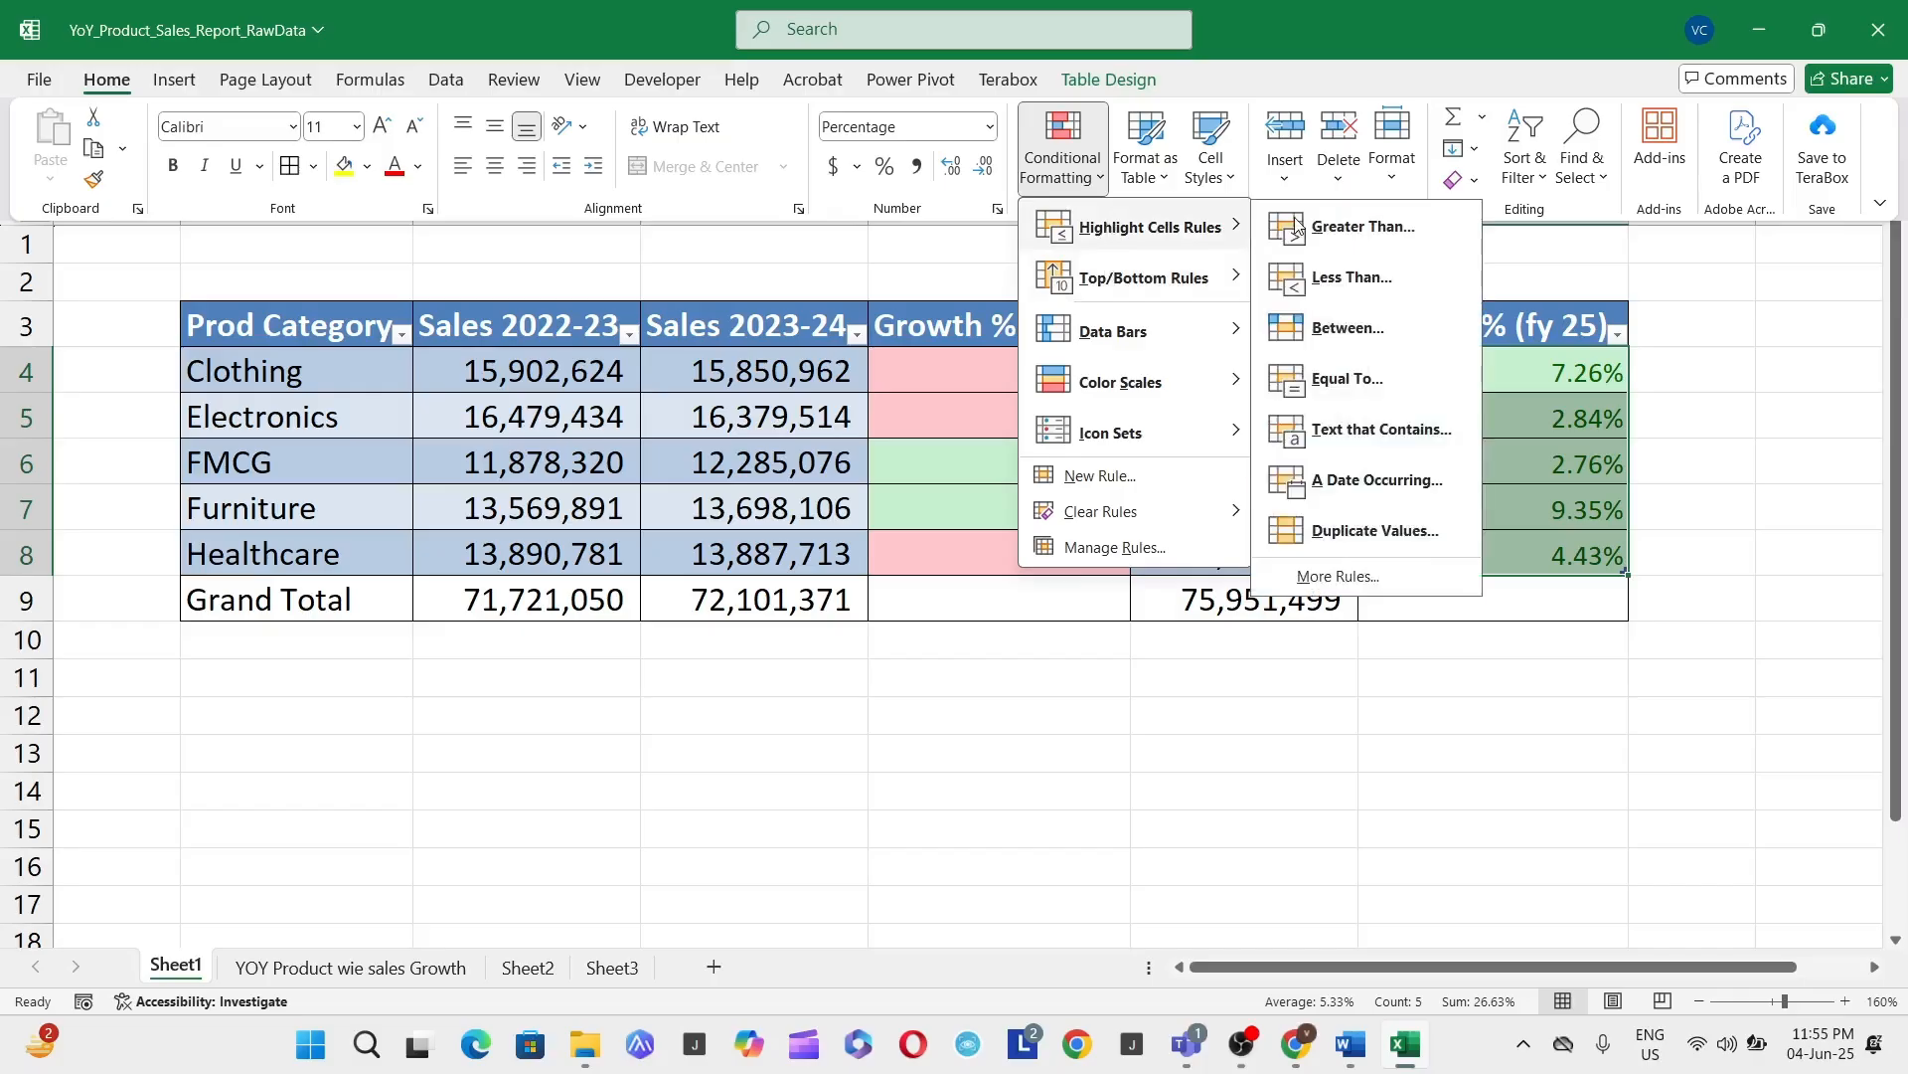
click(1352, 279)
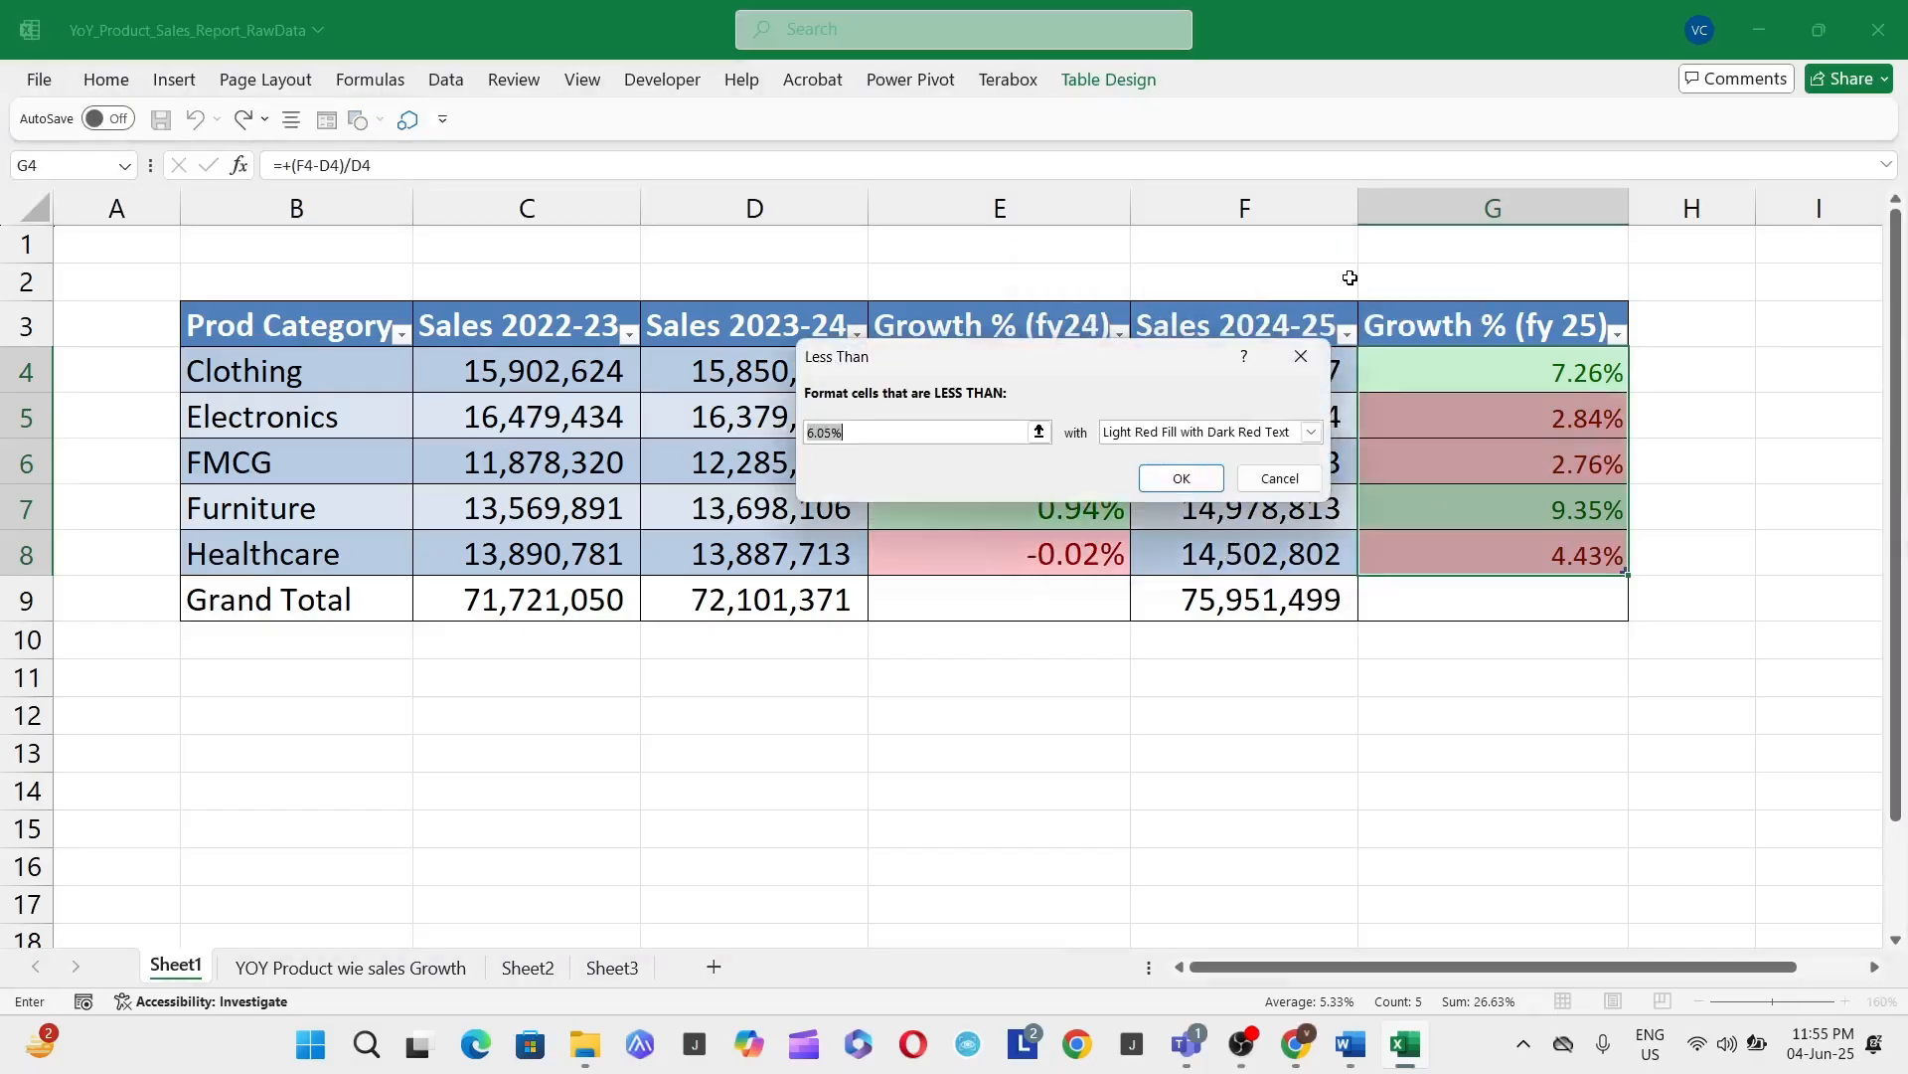
text(0%)
key(Return)
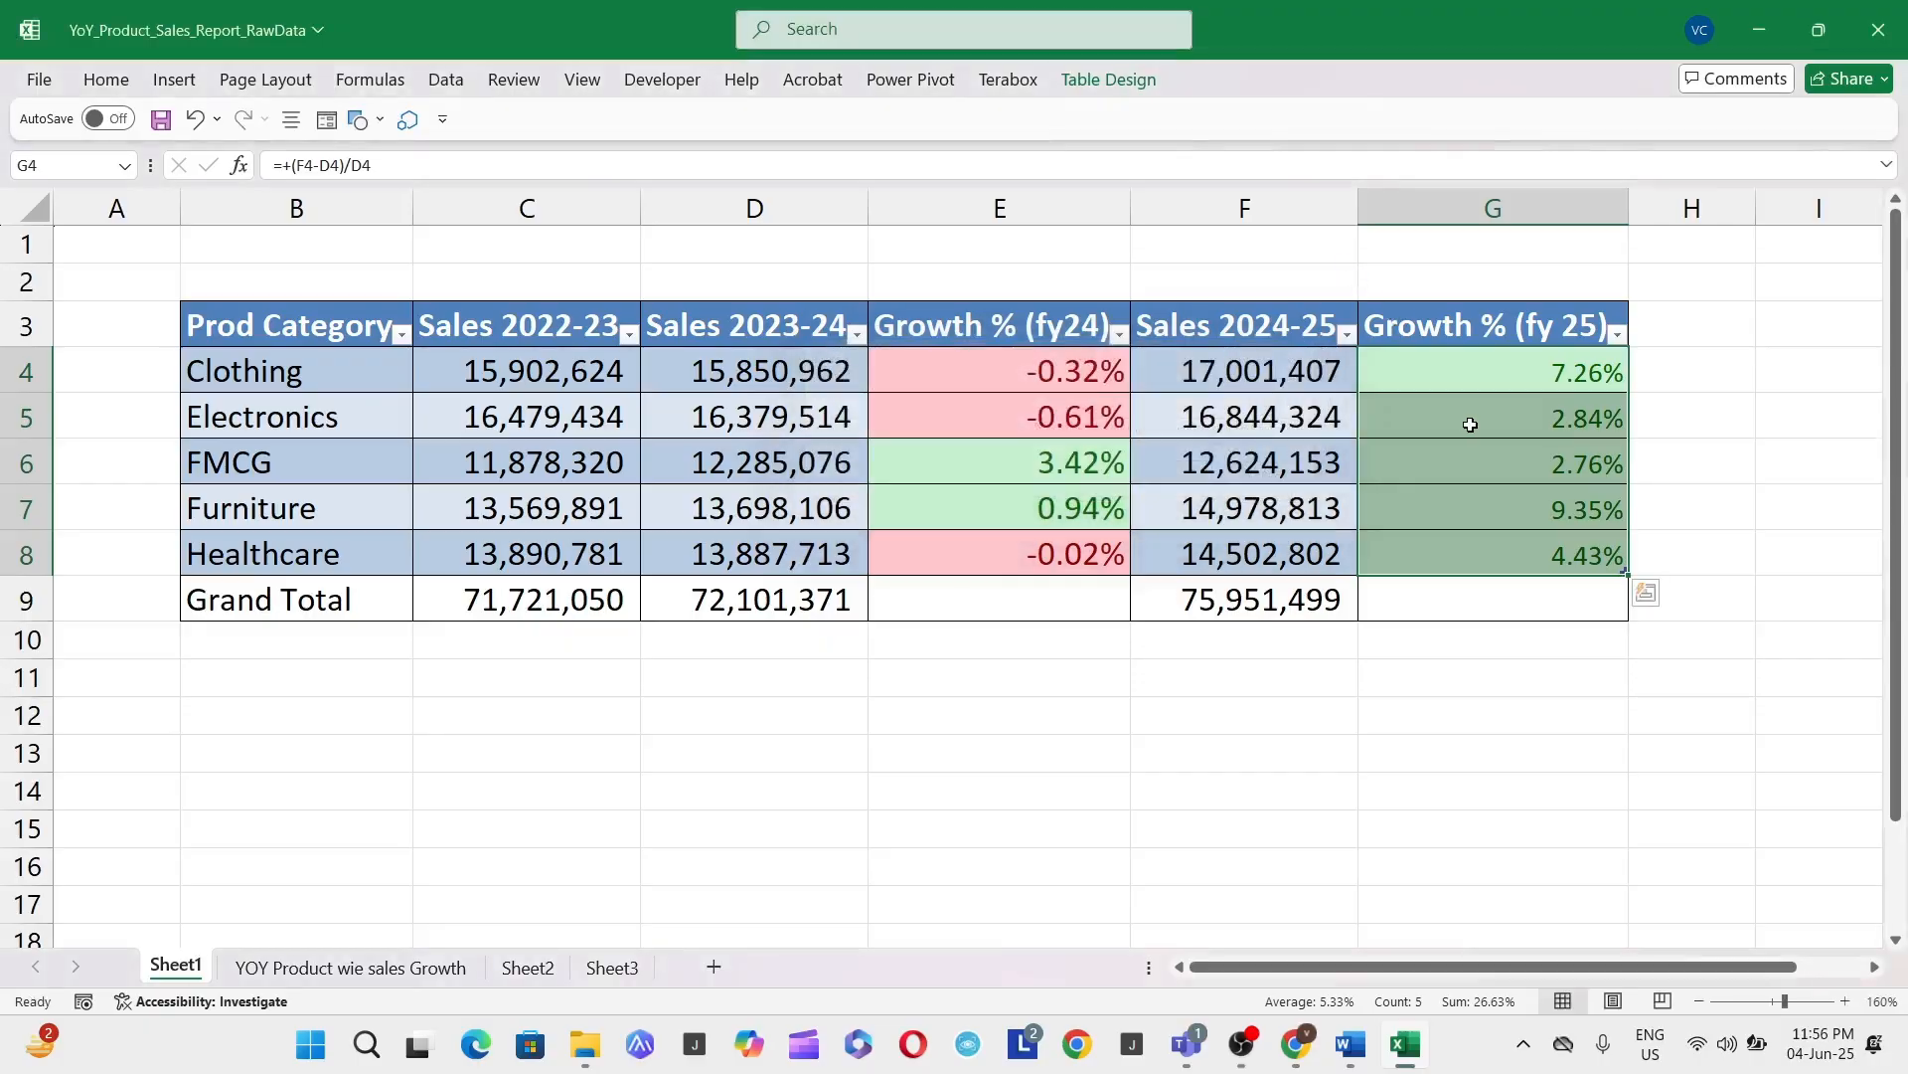
Step: Enter -1% in the Electronics fy 25 growth cell G5 to test the red highlighting, and undo the entry
click(1469, 422)
key(F2)
key(Escape)
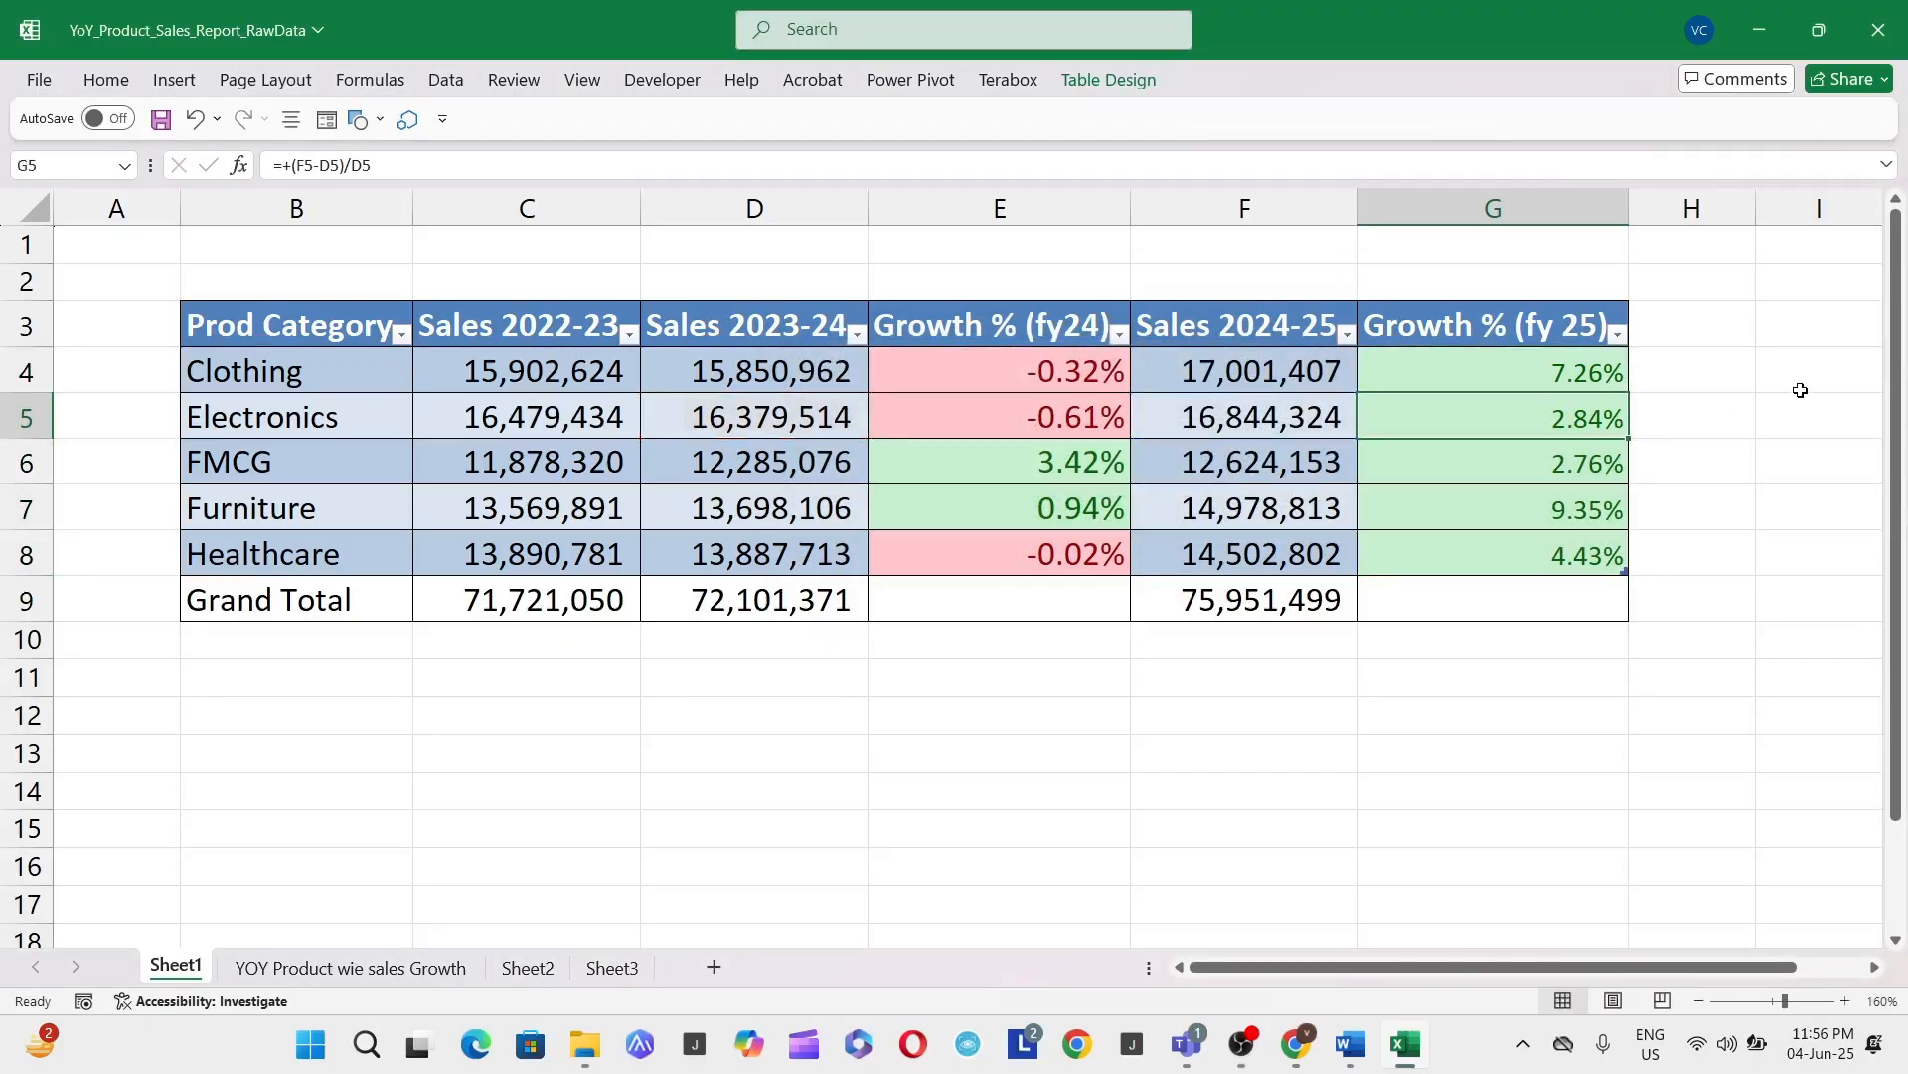
text(-)
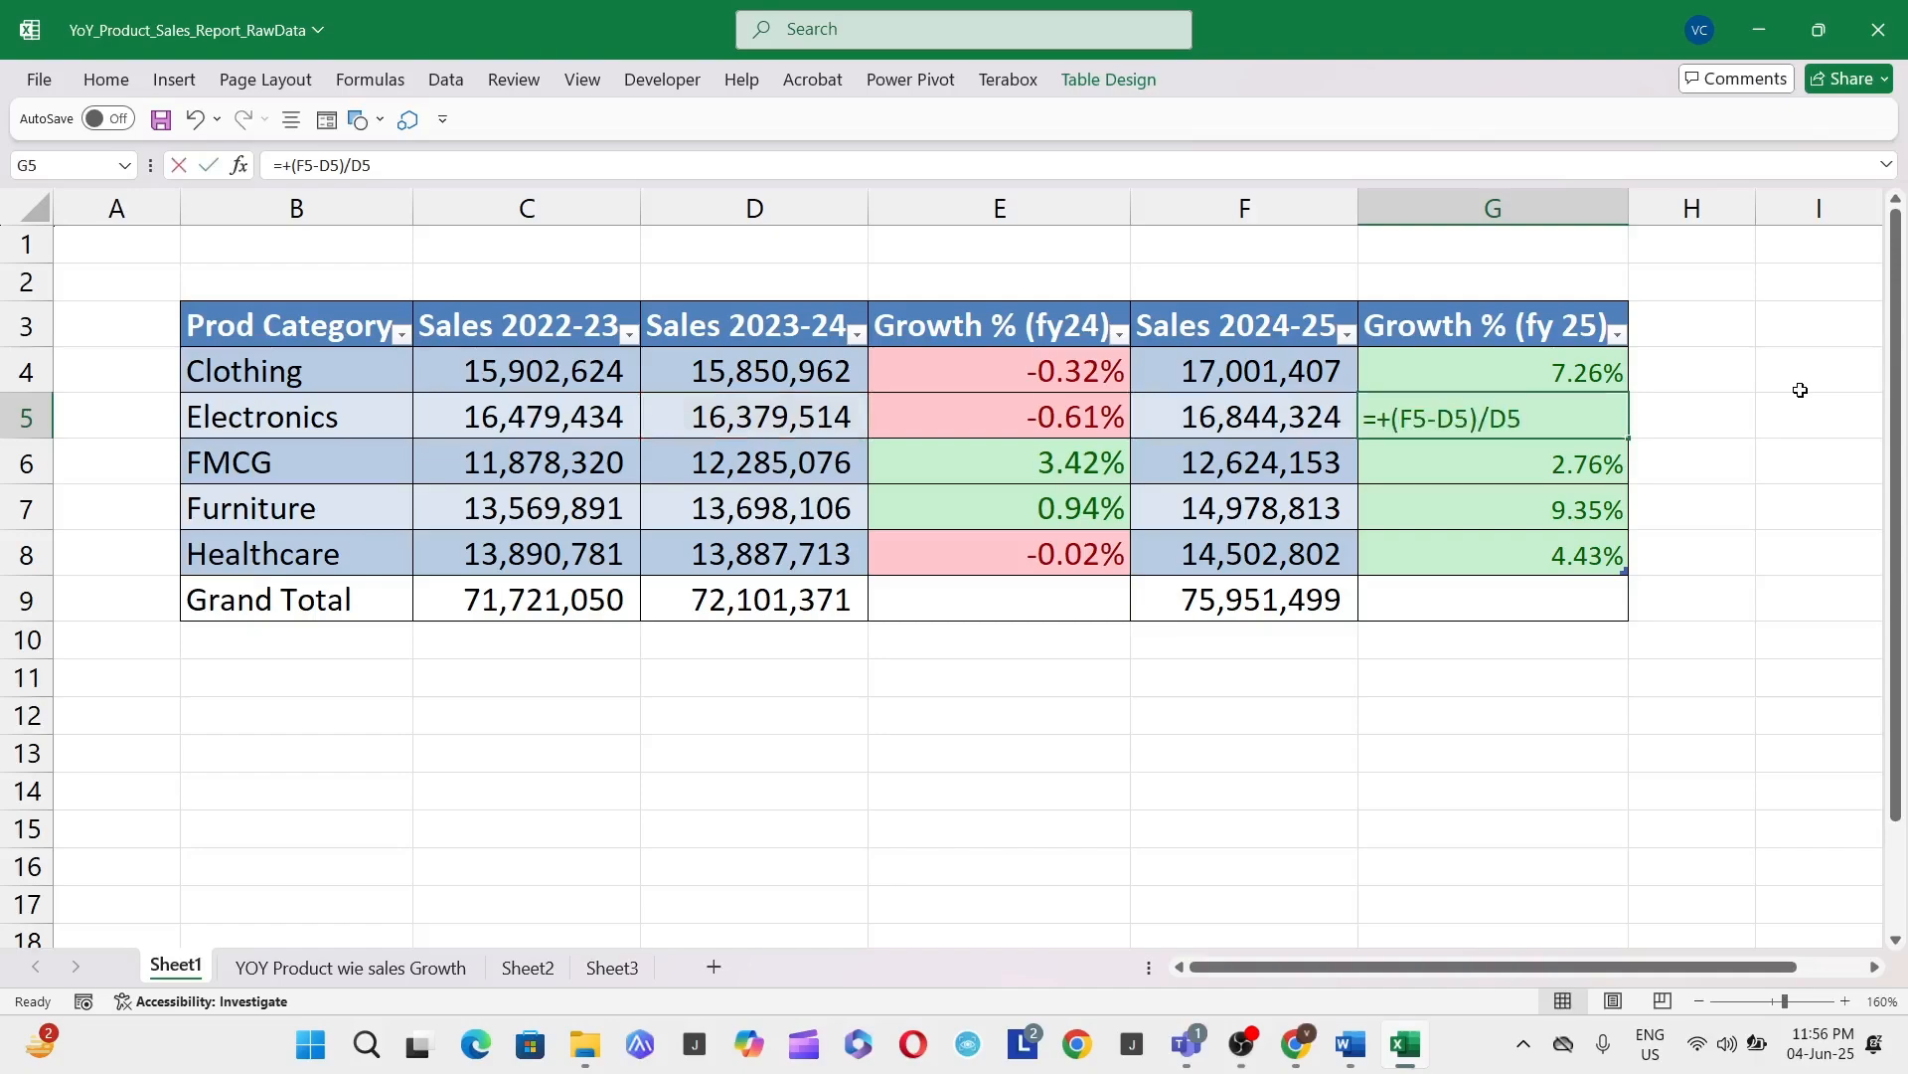
text(1)
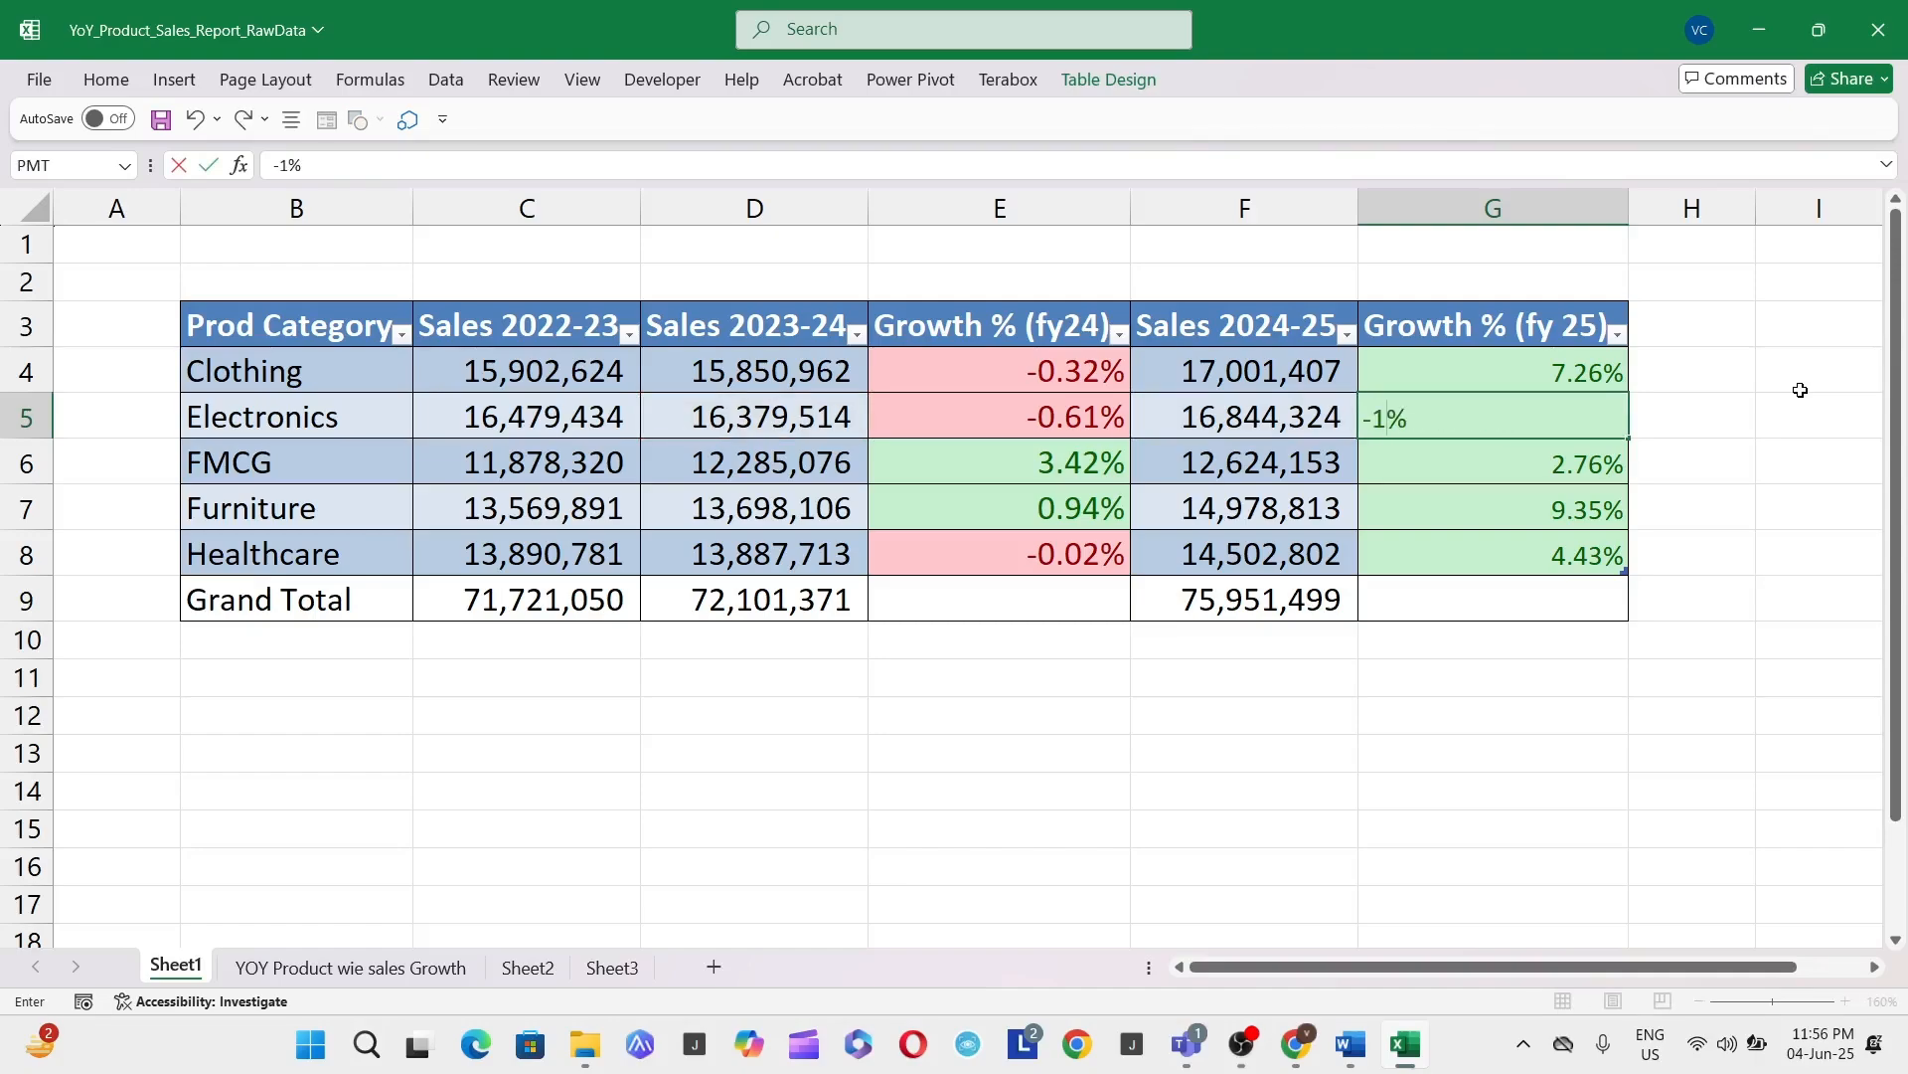
key(Return)
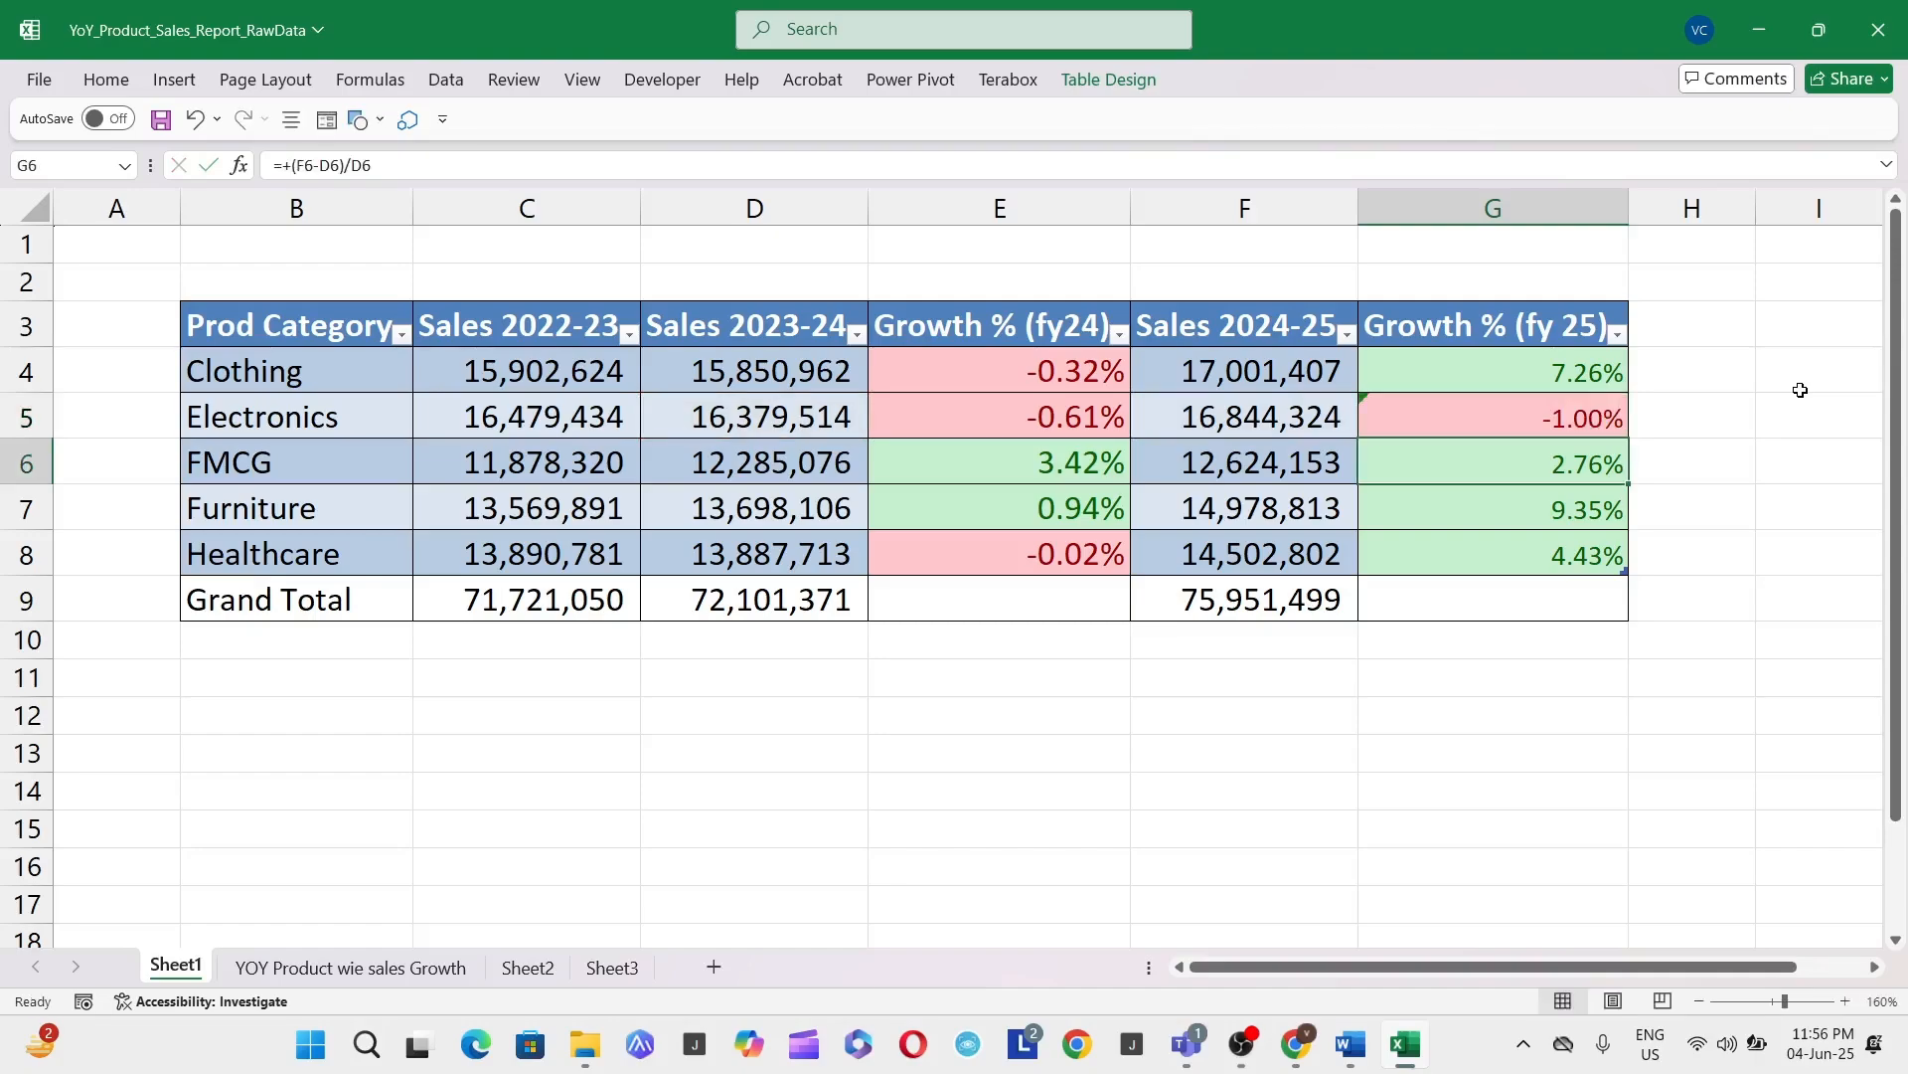
key(ctrl+z)
key(Up)
key(ctrl+Down)
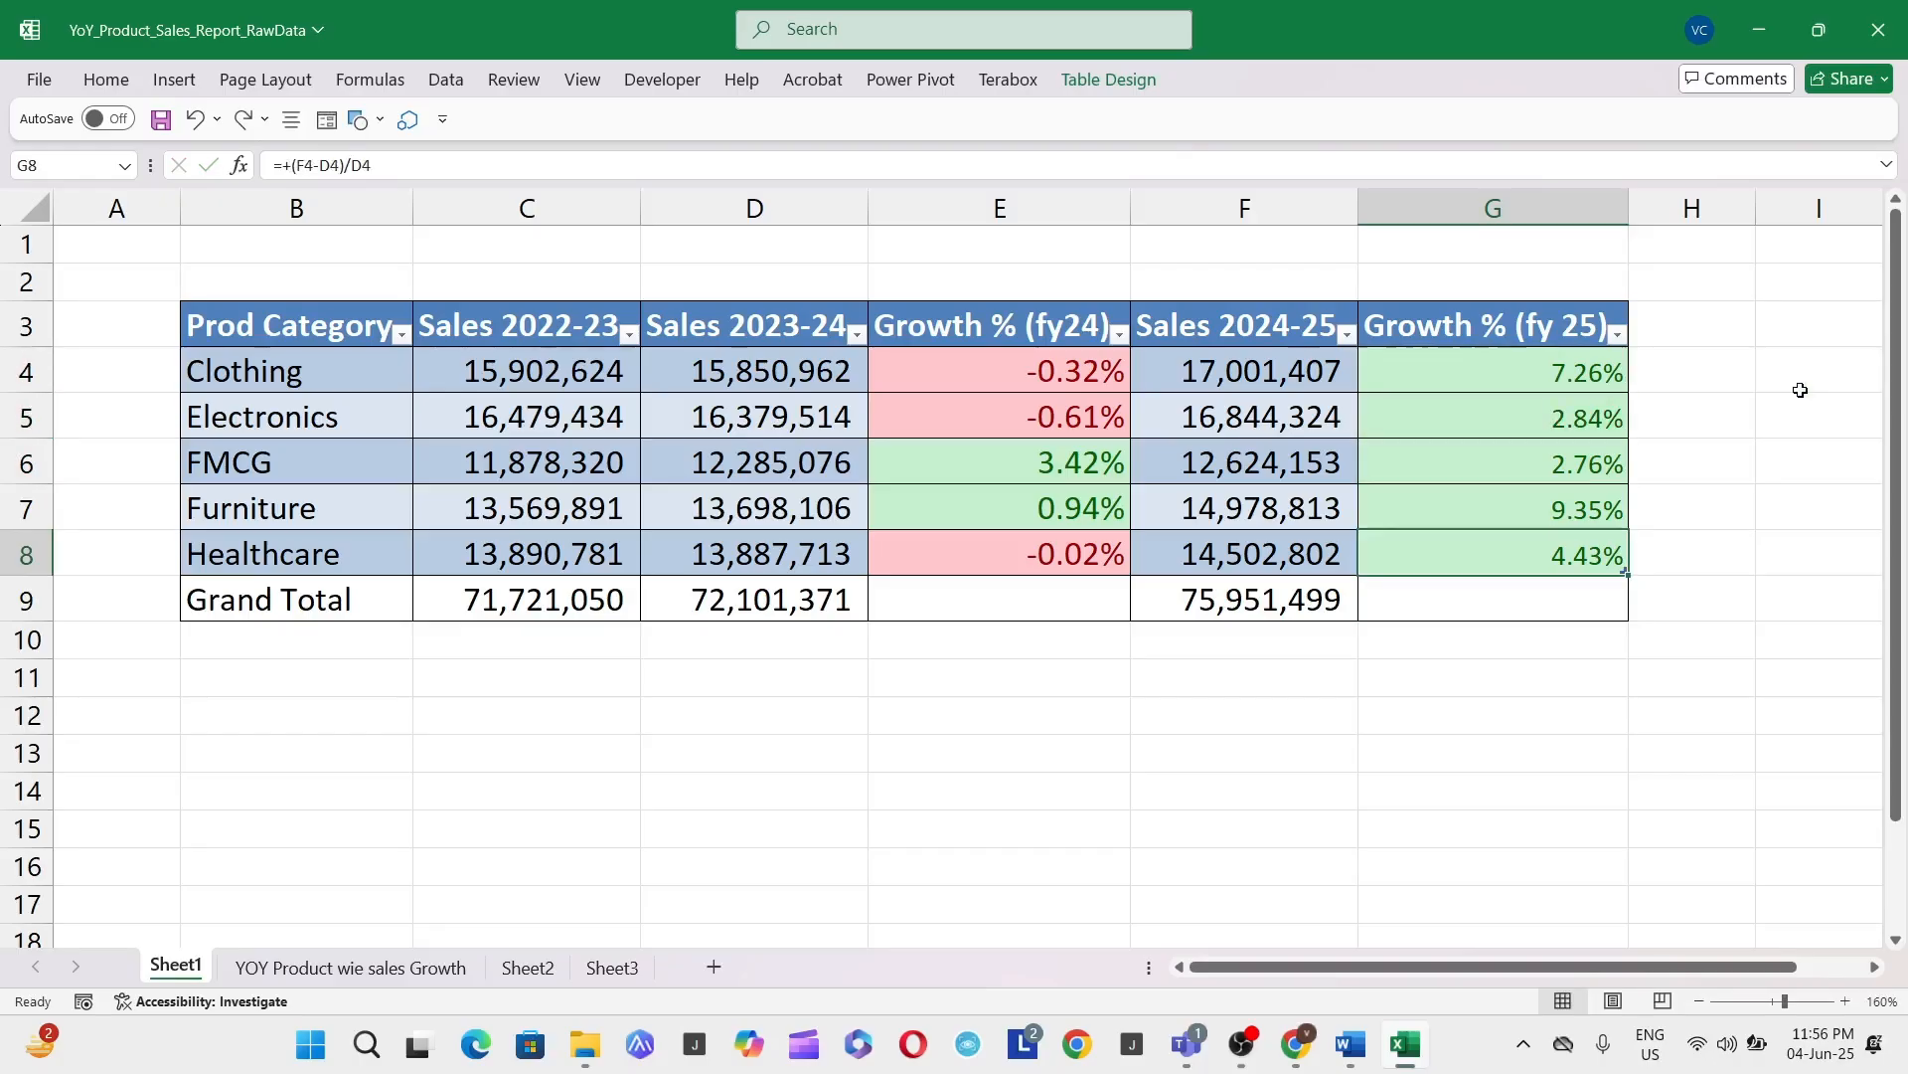
Step: Select the Prod Category, Growth % (fy24) and Growth % (fy 25) columns together, headers included and Grand Total row excluded
key(Left)
key(Left)
key(Left)
key(ctrl+Up)
key(Left)
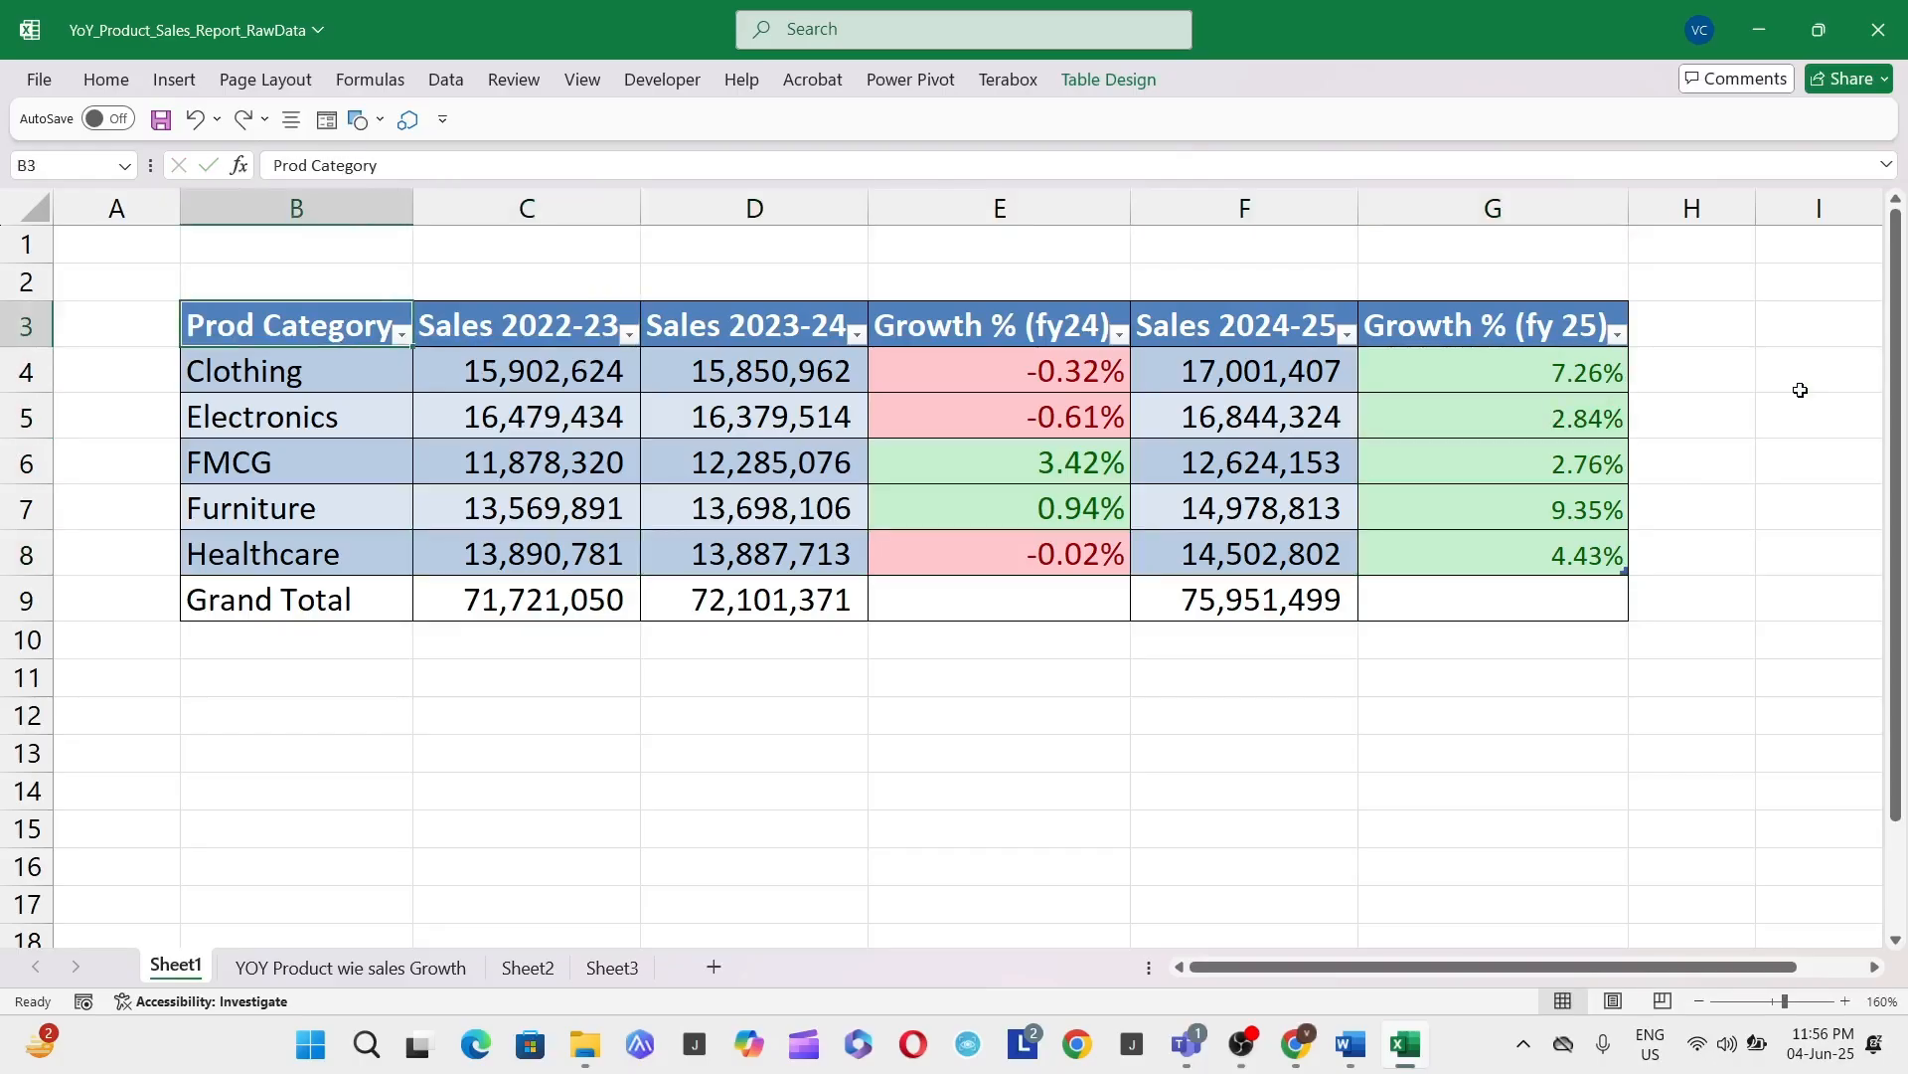
key(ctrl+space)
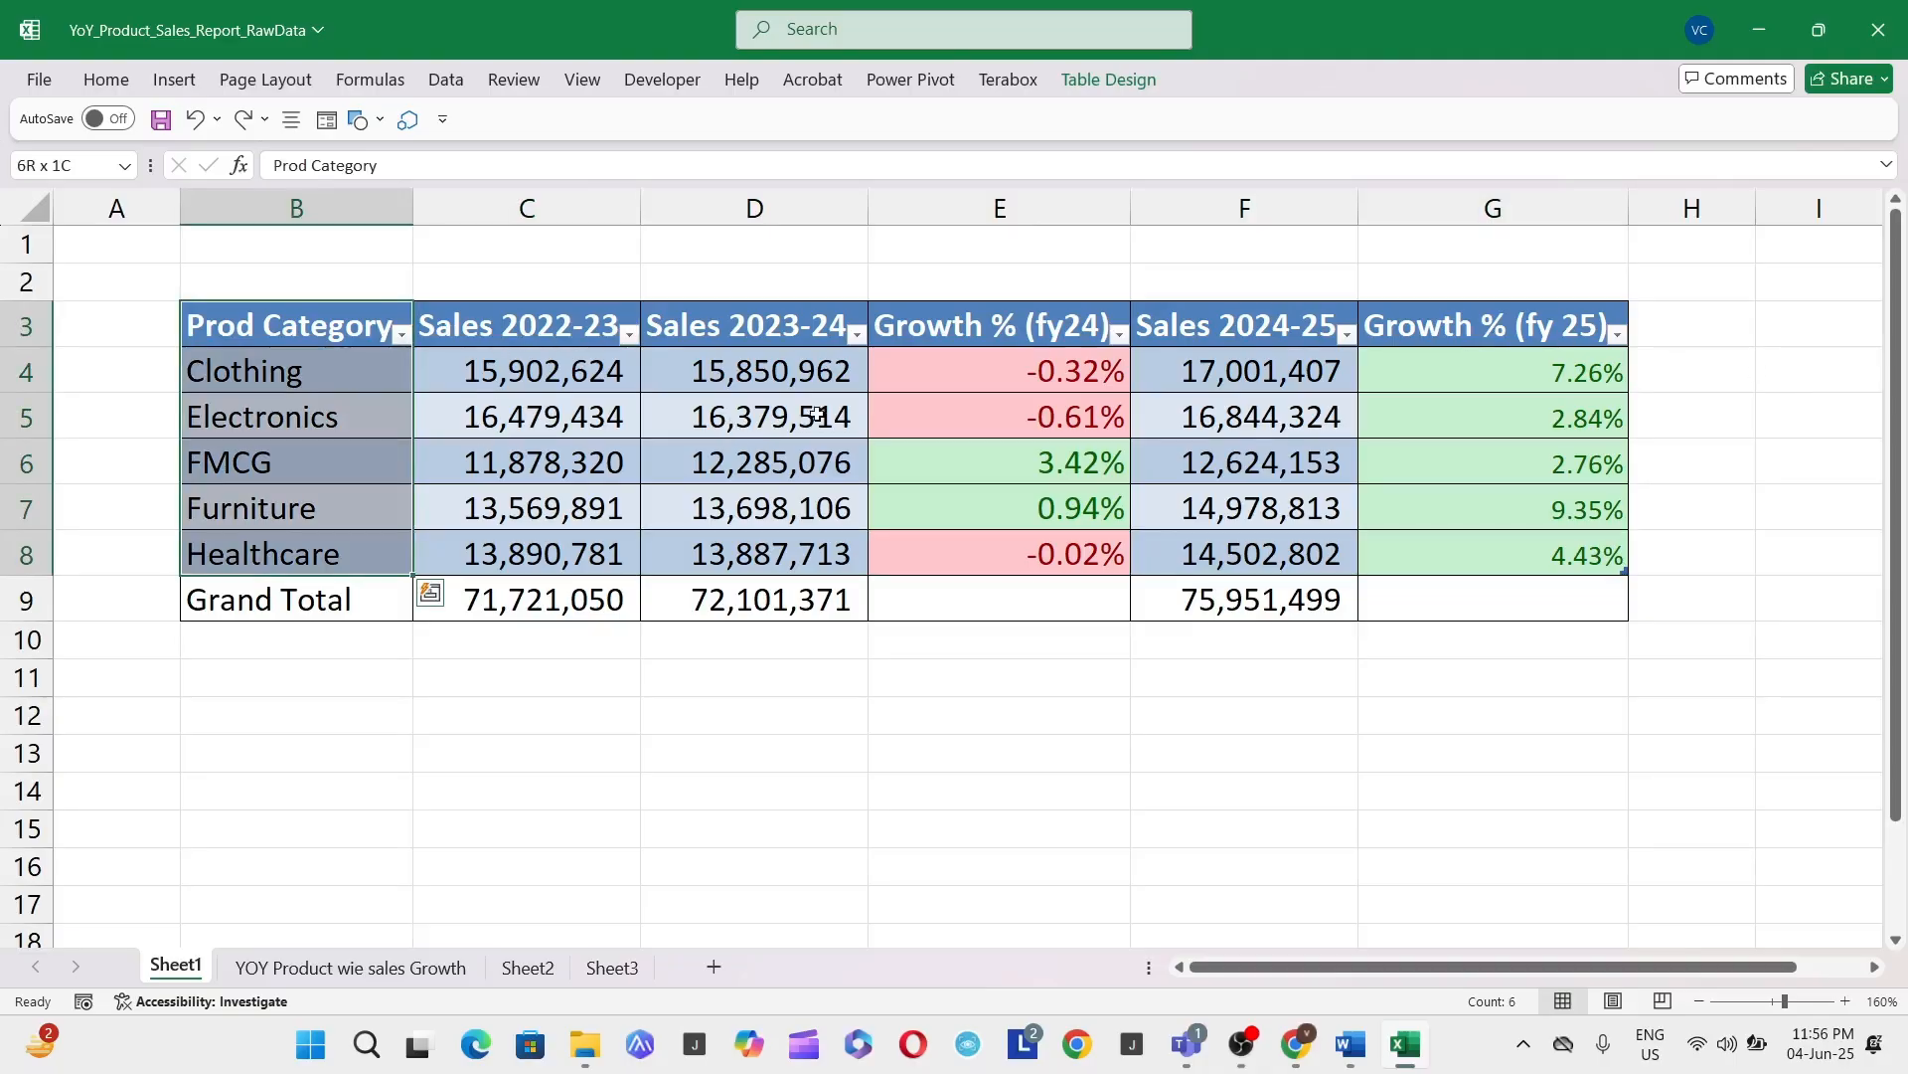
drag(995, 340, 1009, 542)
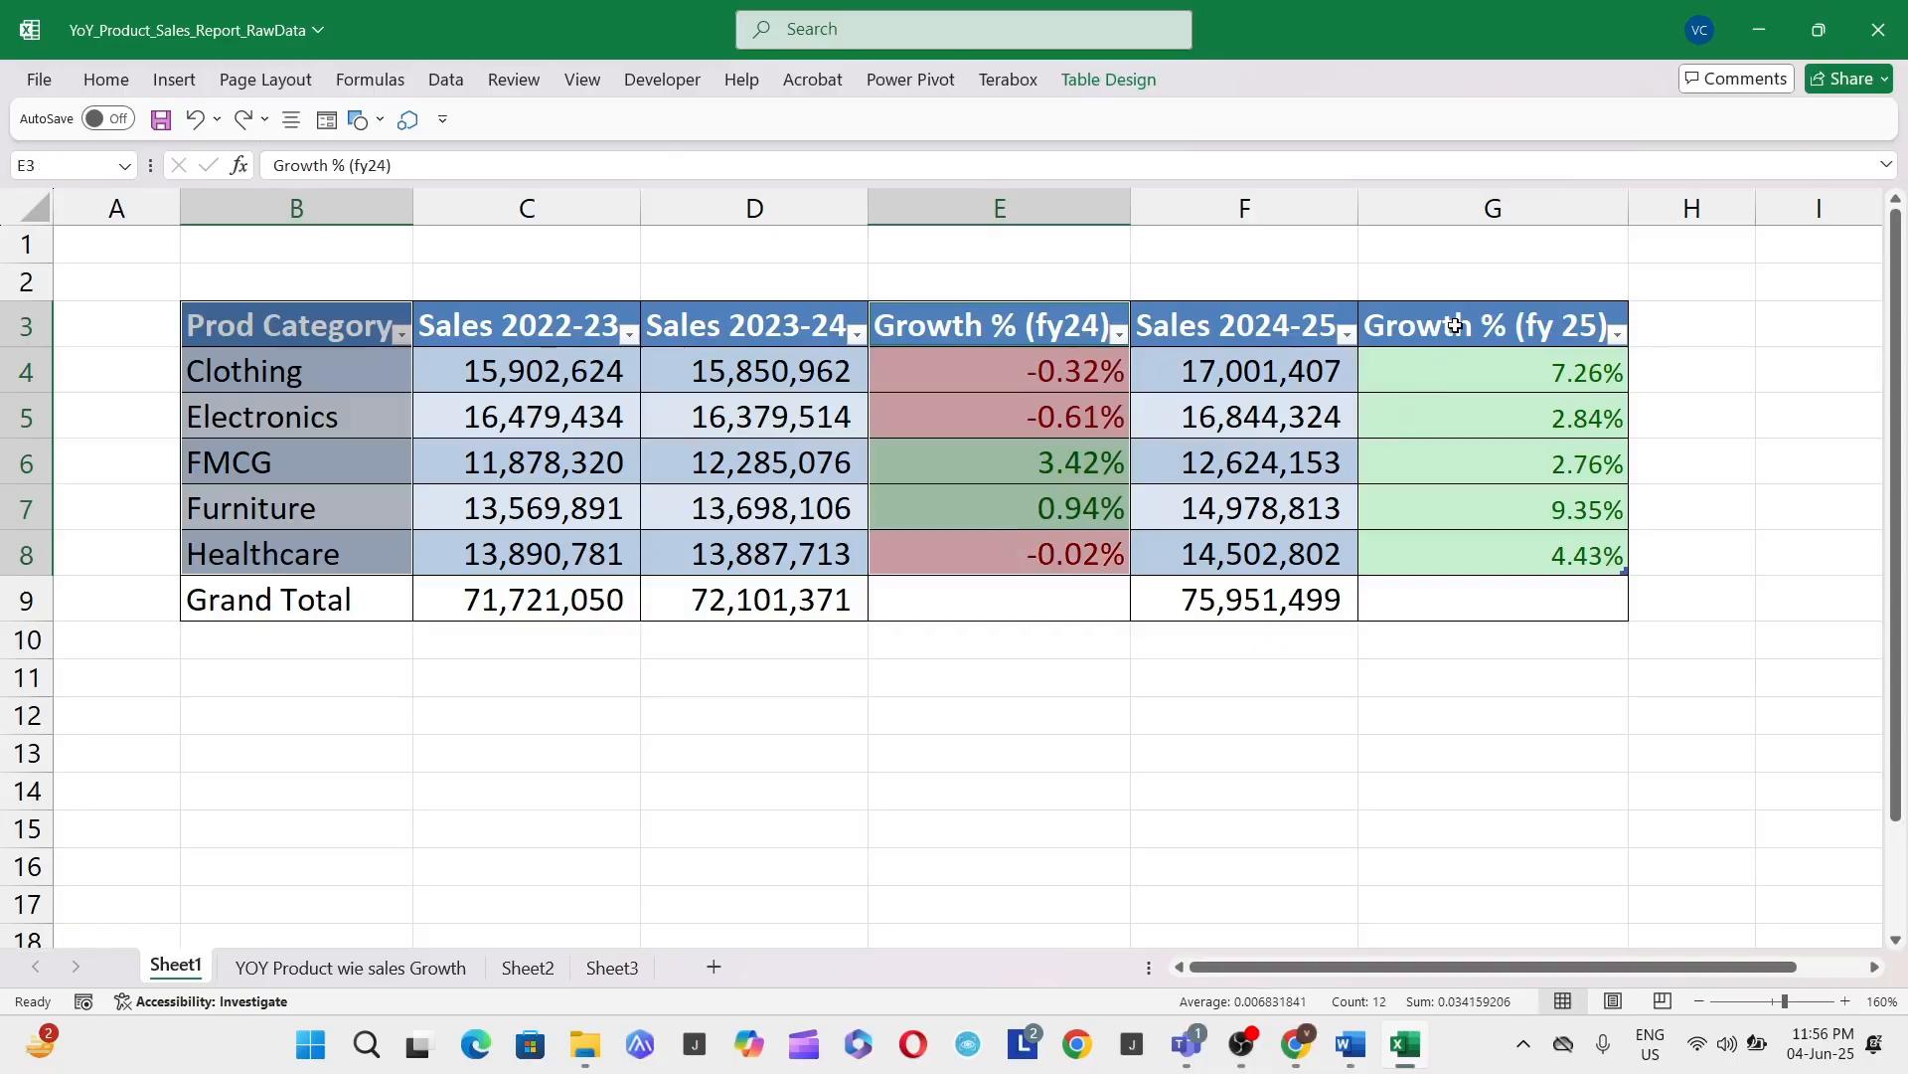
drag(1455, 326, 1465, 577)
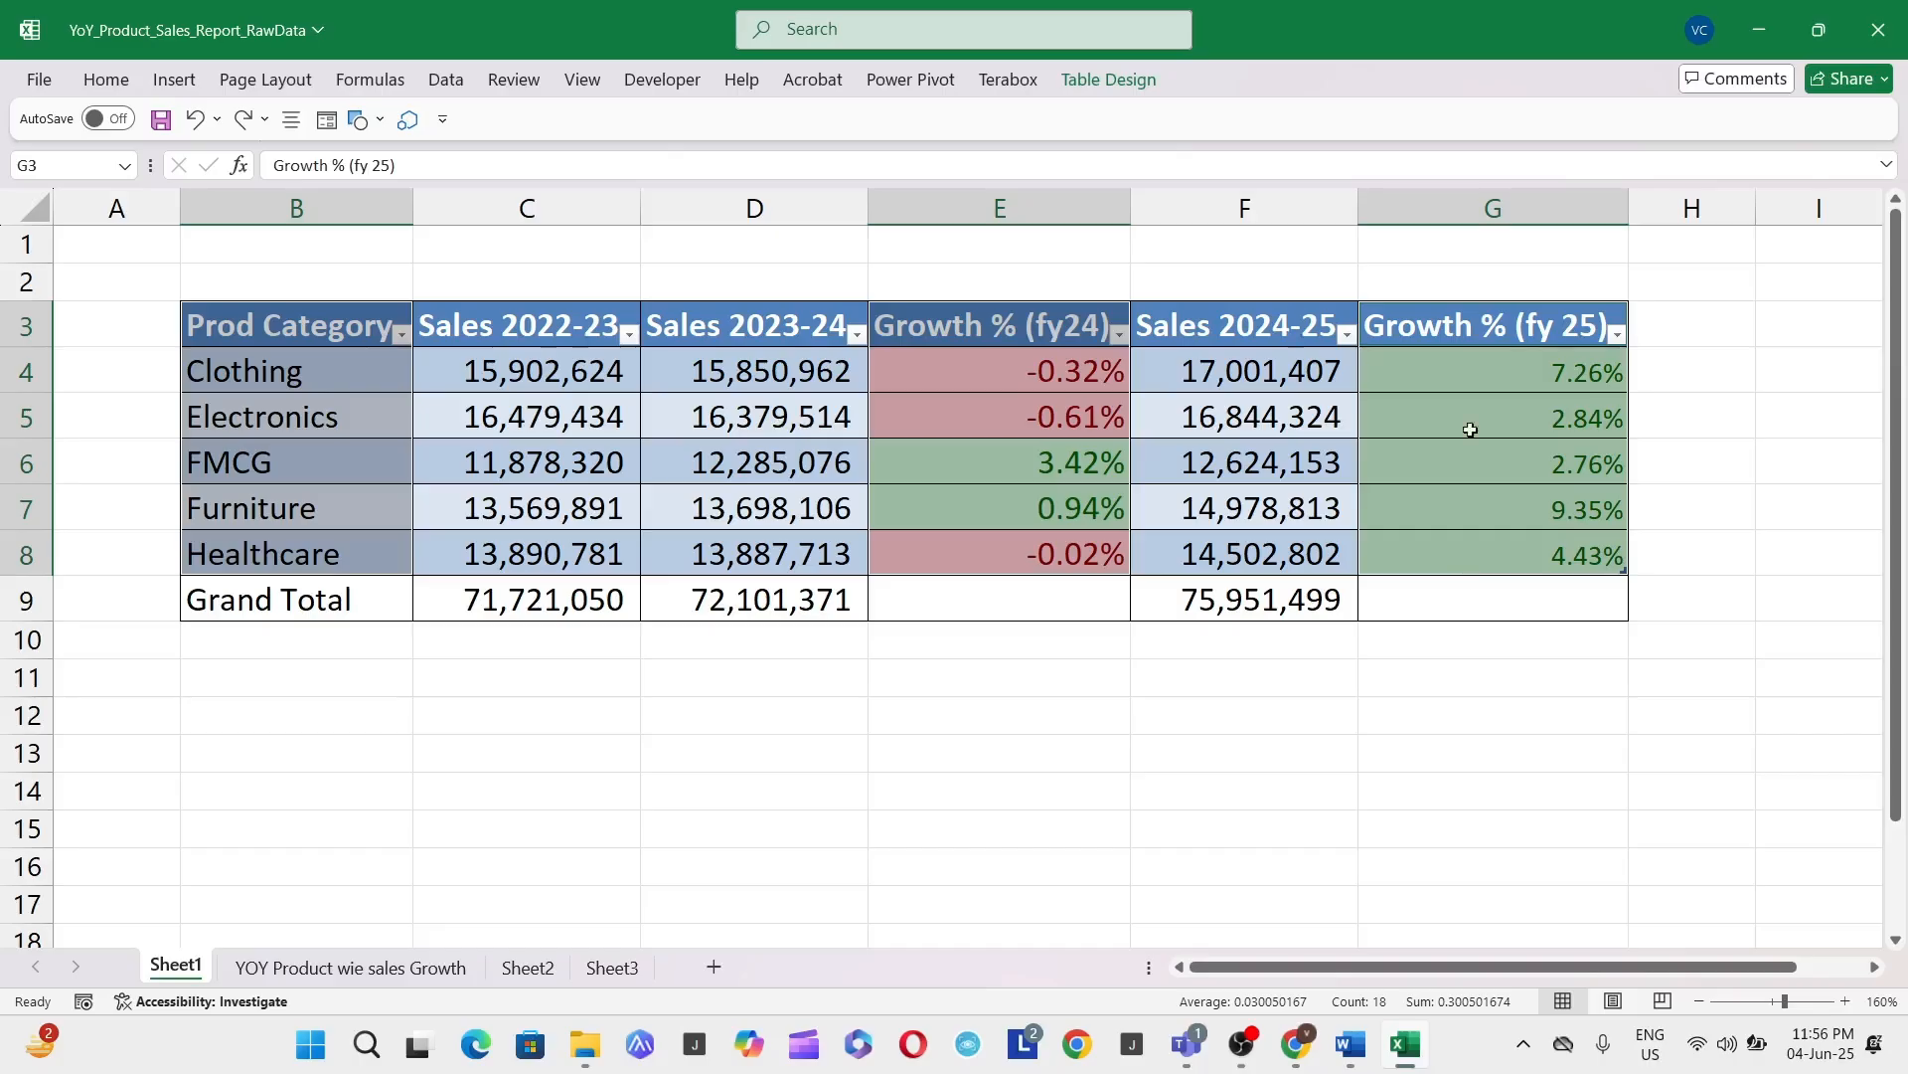
click(173, 80)
click(682, 148)
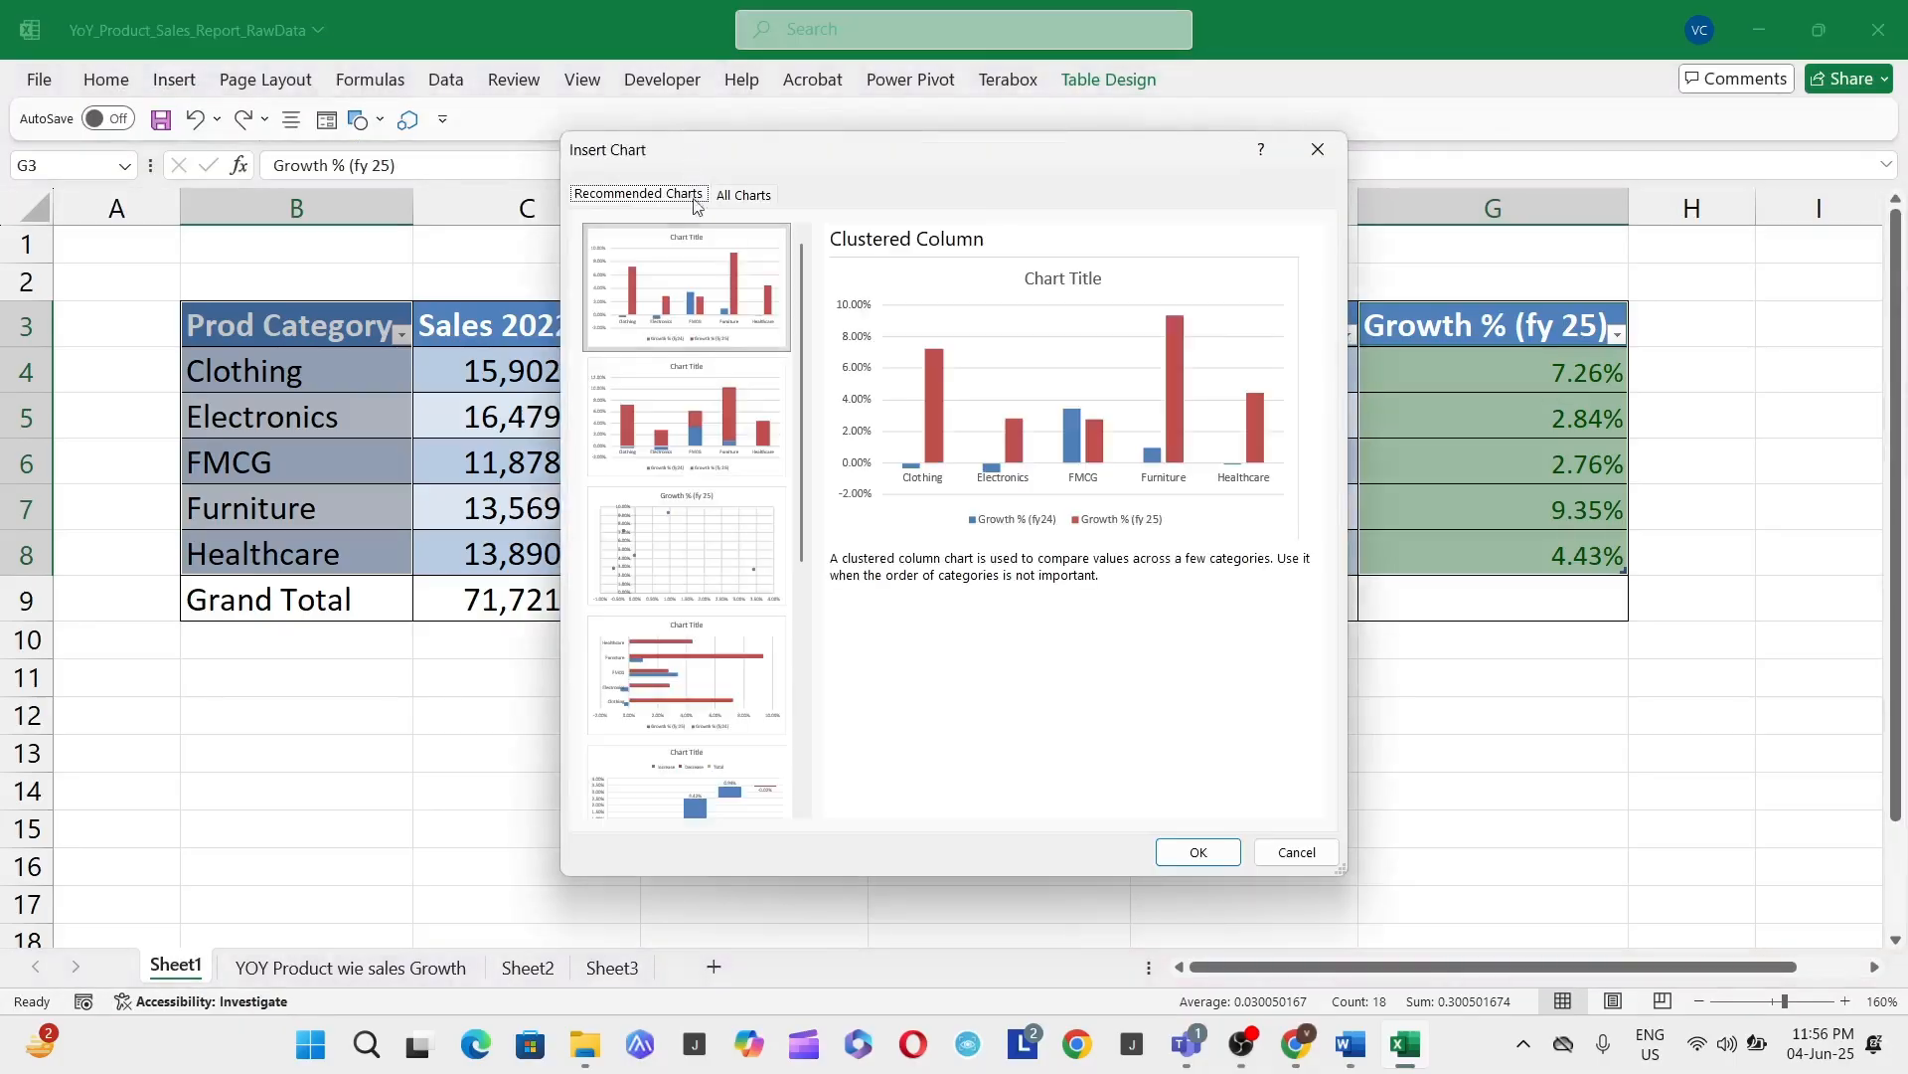
scroll(733, 554, down, 3)
key(Escape)
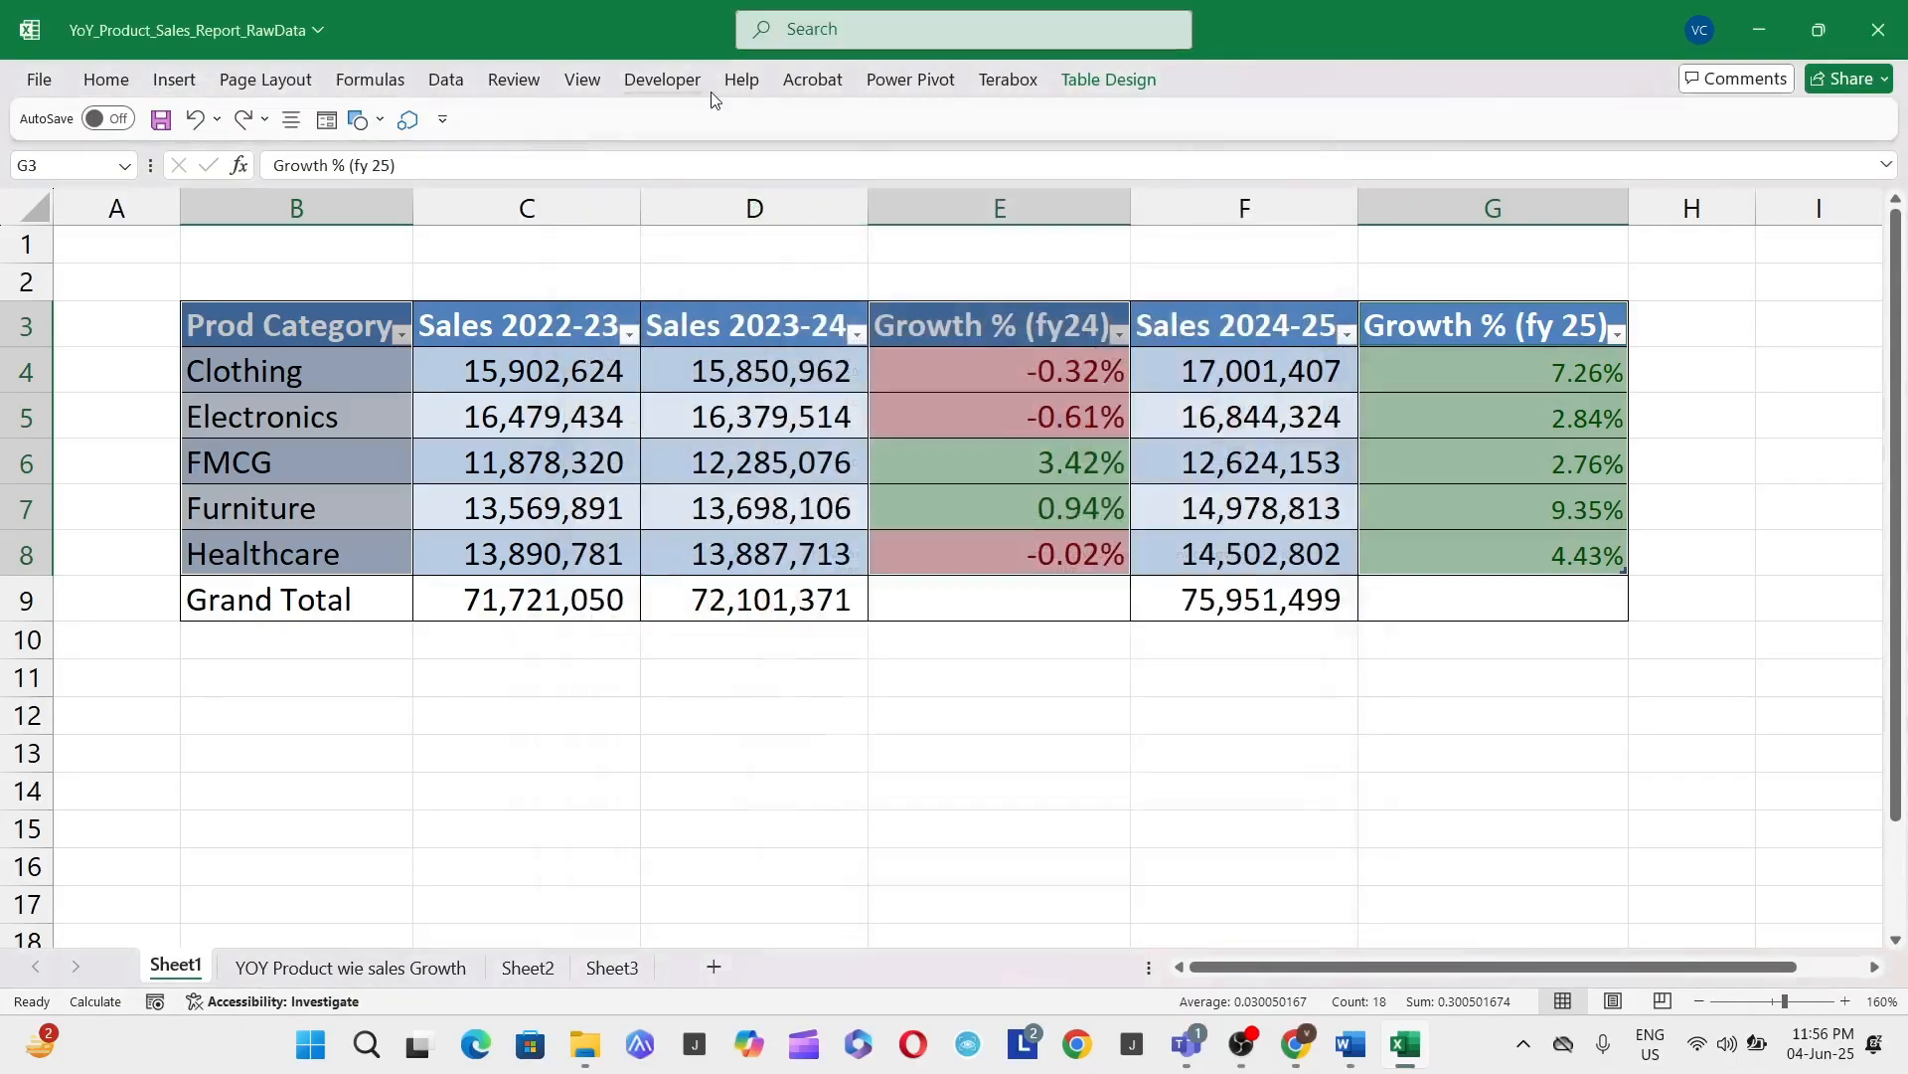
Step: Insert a 2-D line chart with markers from the selected columns and set its chart area to no fill and no border line
click(767, 148)
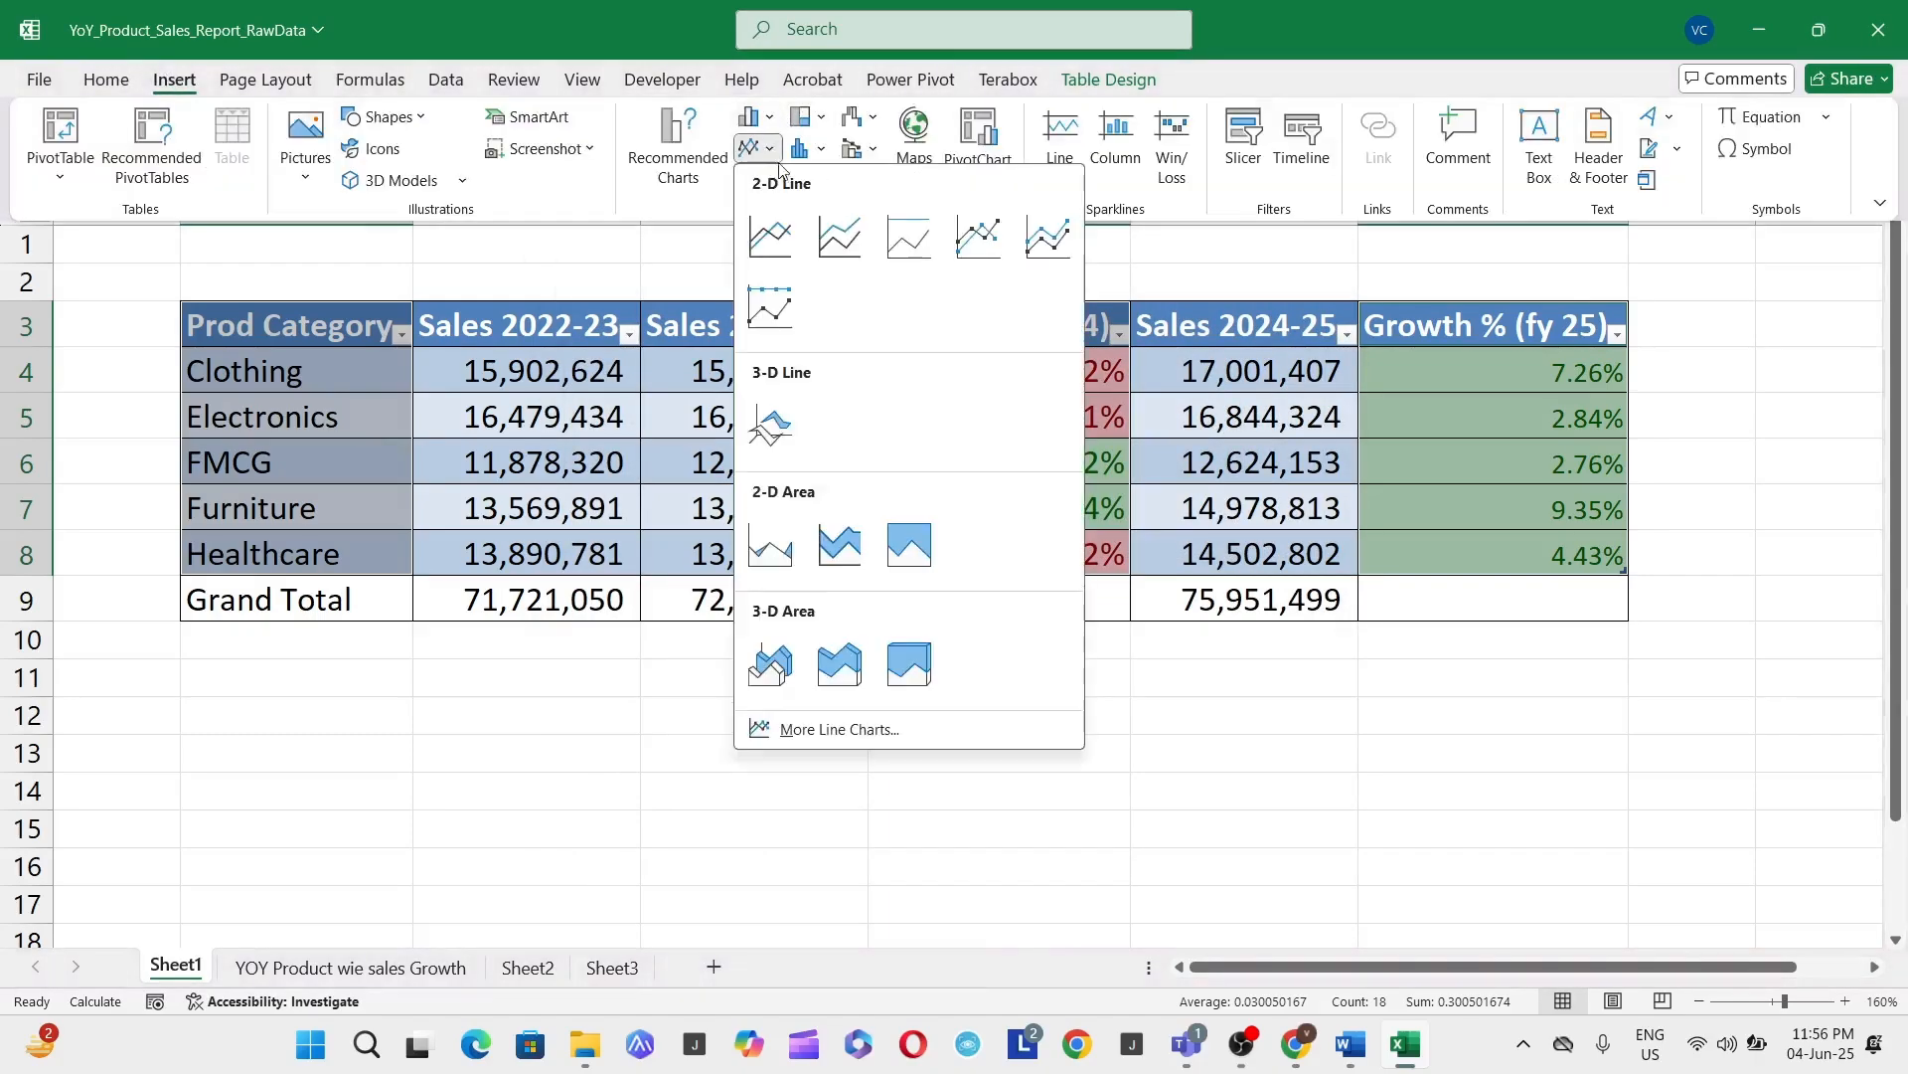
click(979, 233)
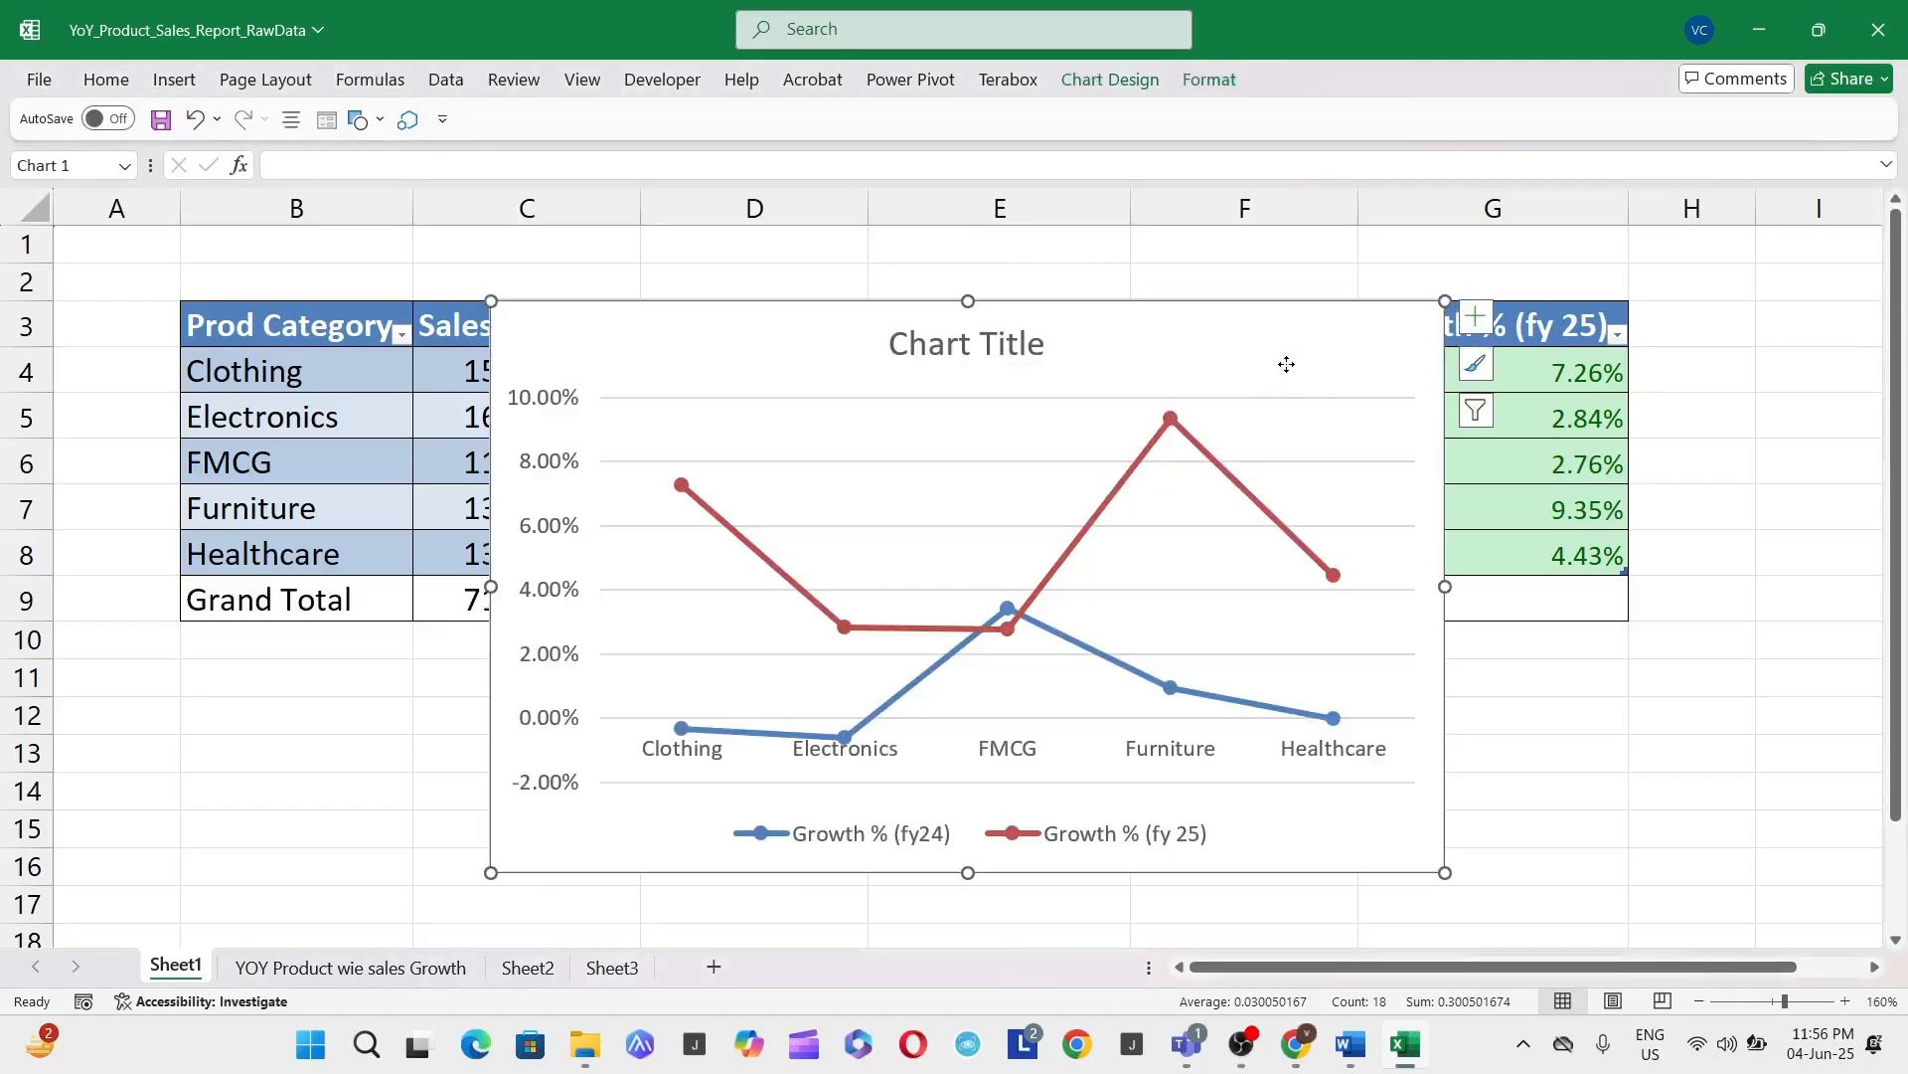
double_click(1287, 368)
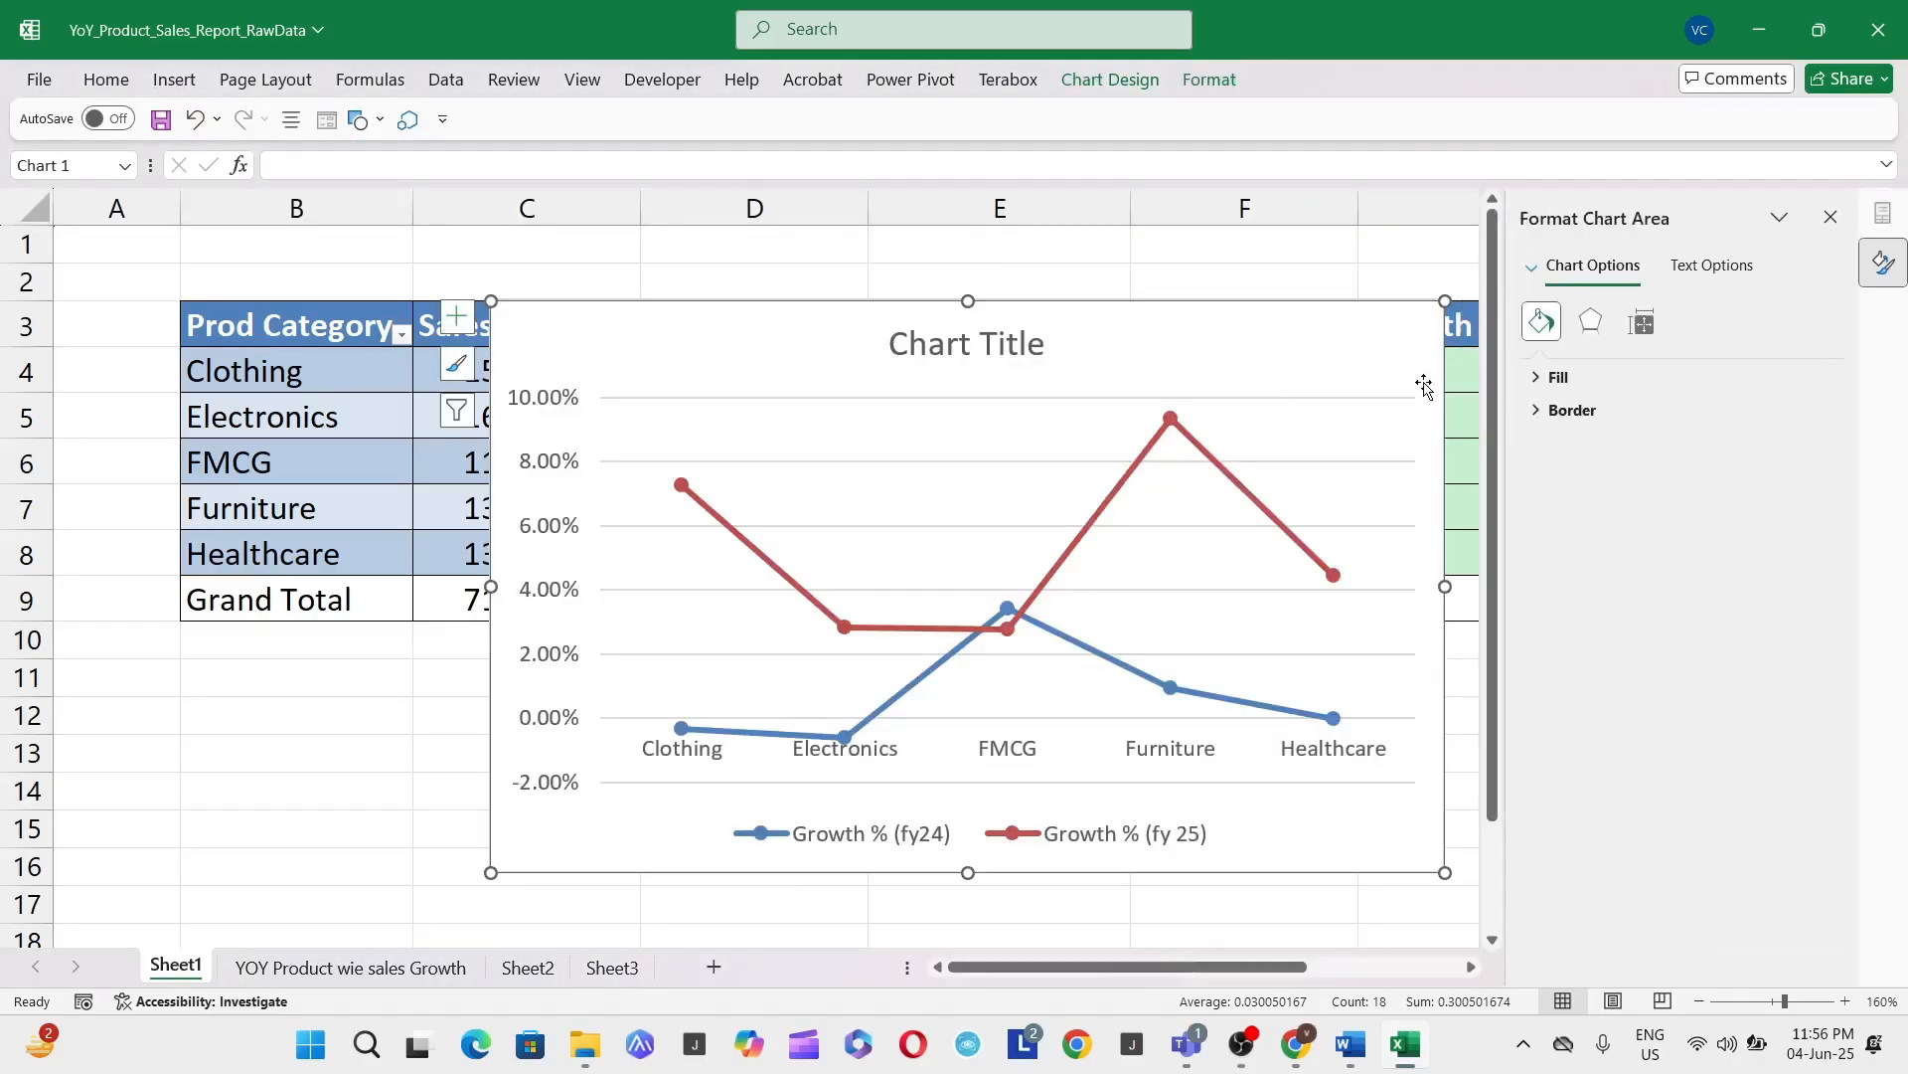
click(1547, 383)
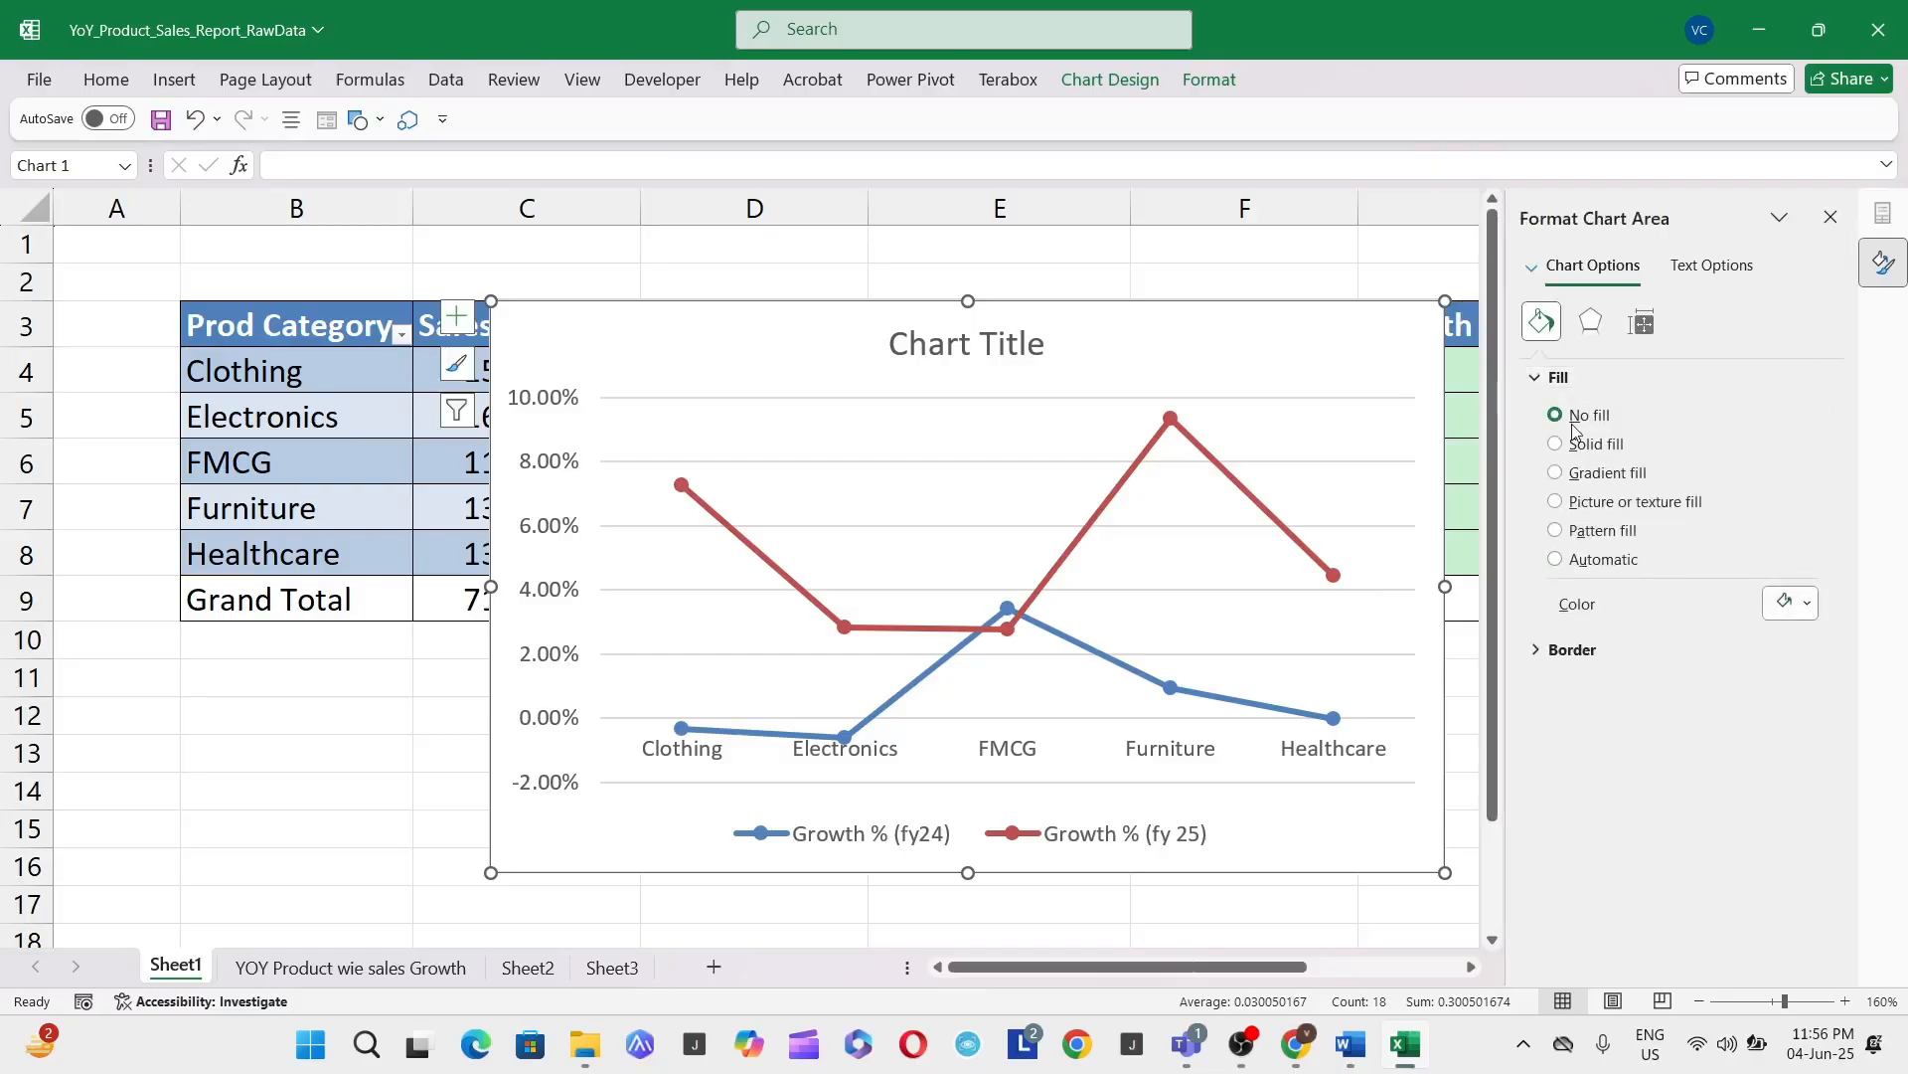
click(1551, 601)
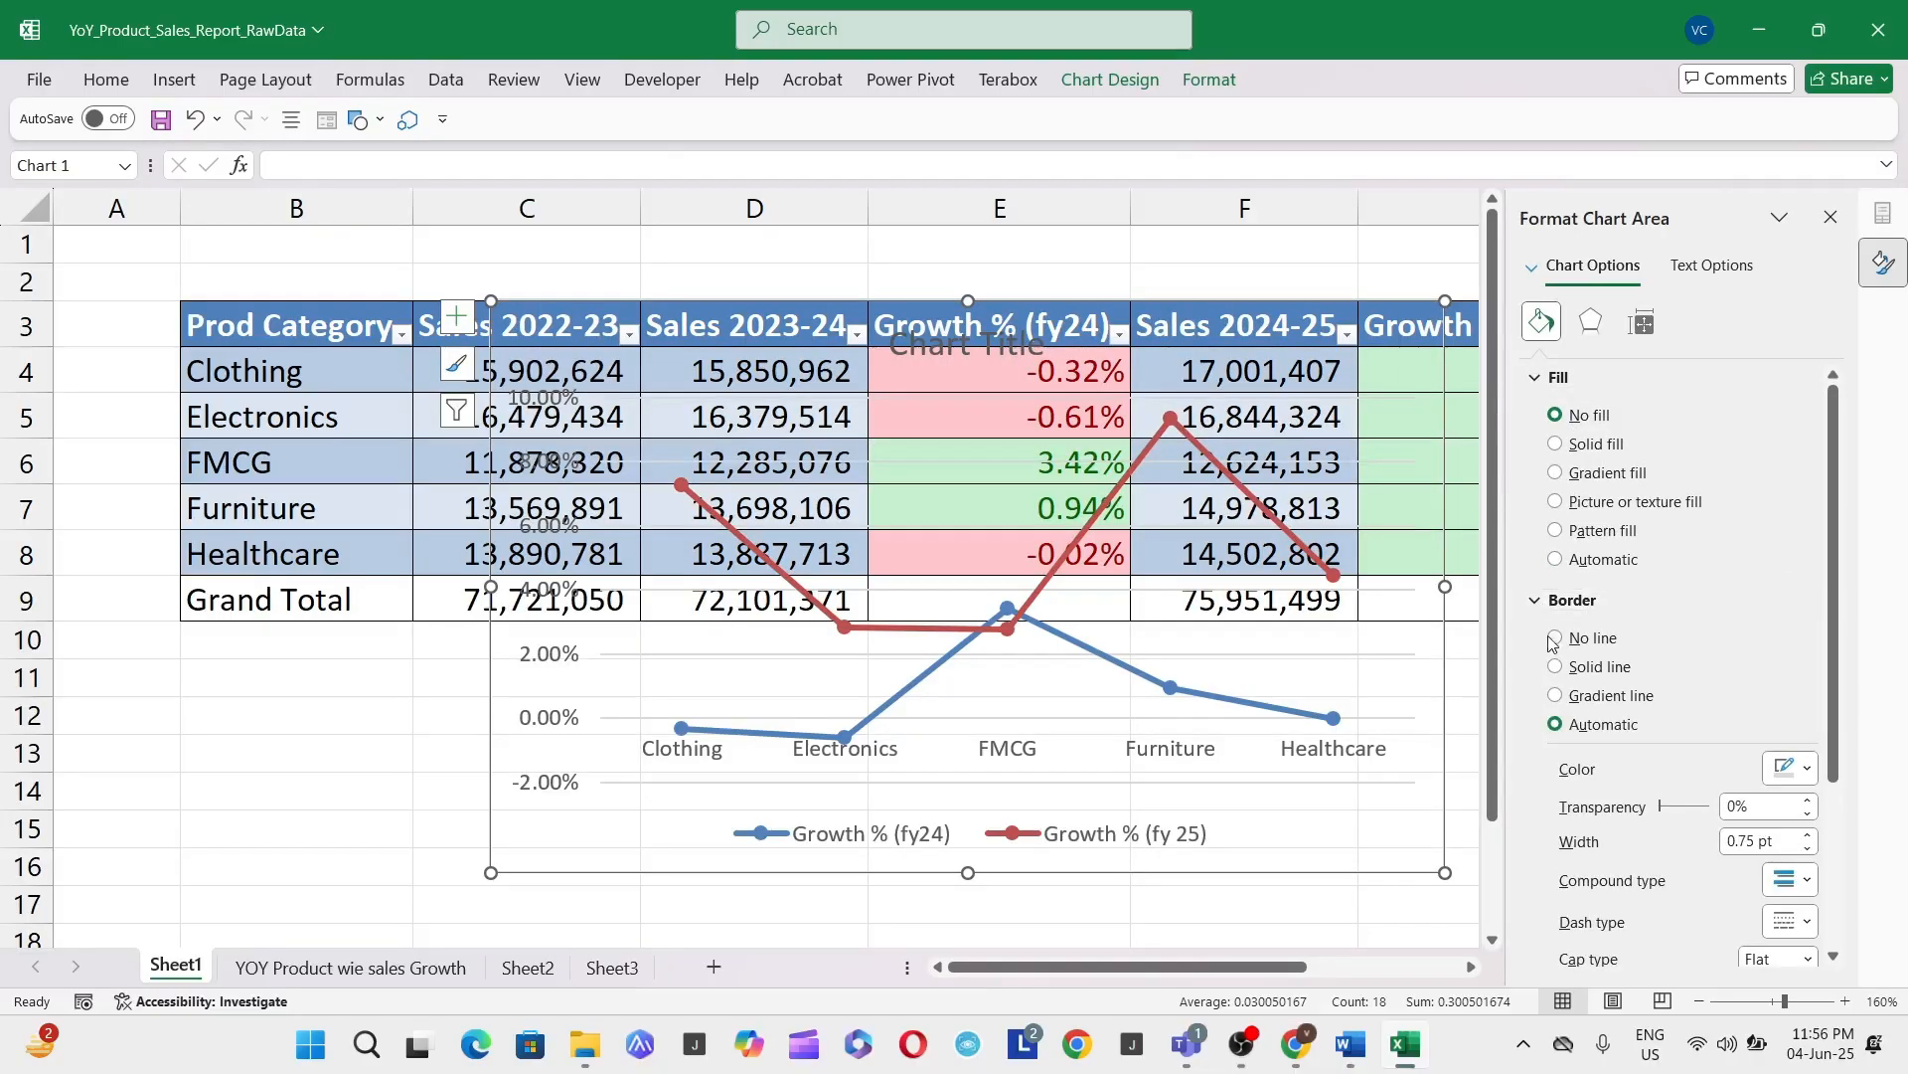
click(1553, 639)
Step: Move the growth chart below the summary table, aligned near the table's left edge and starting at about row 11
ctrl+scroll(1202, 604, down, 1)
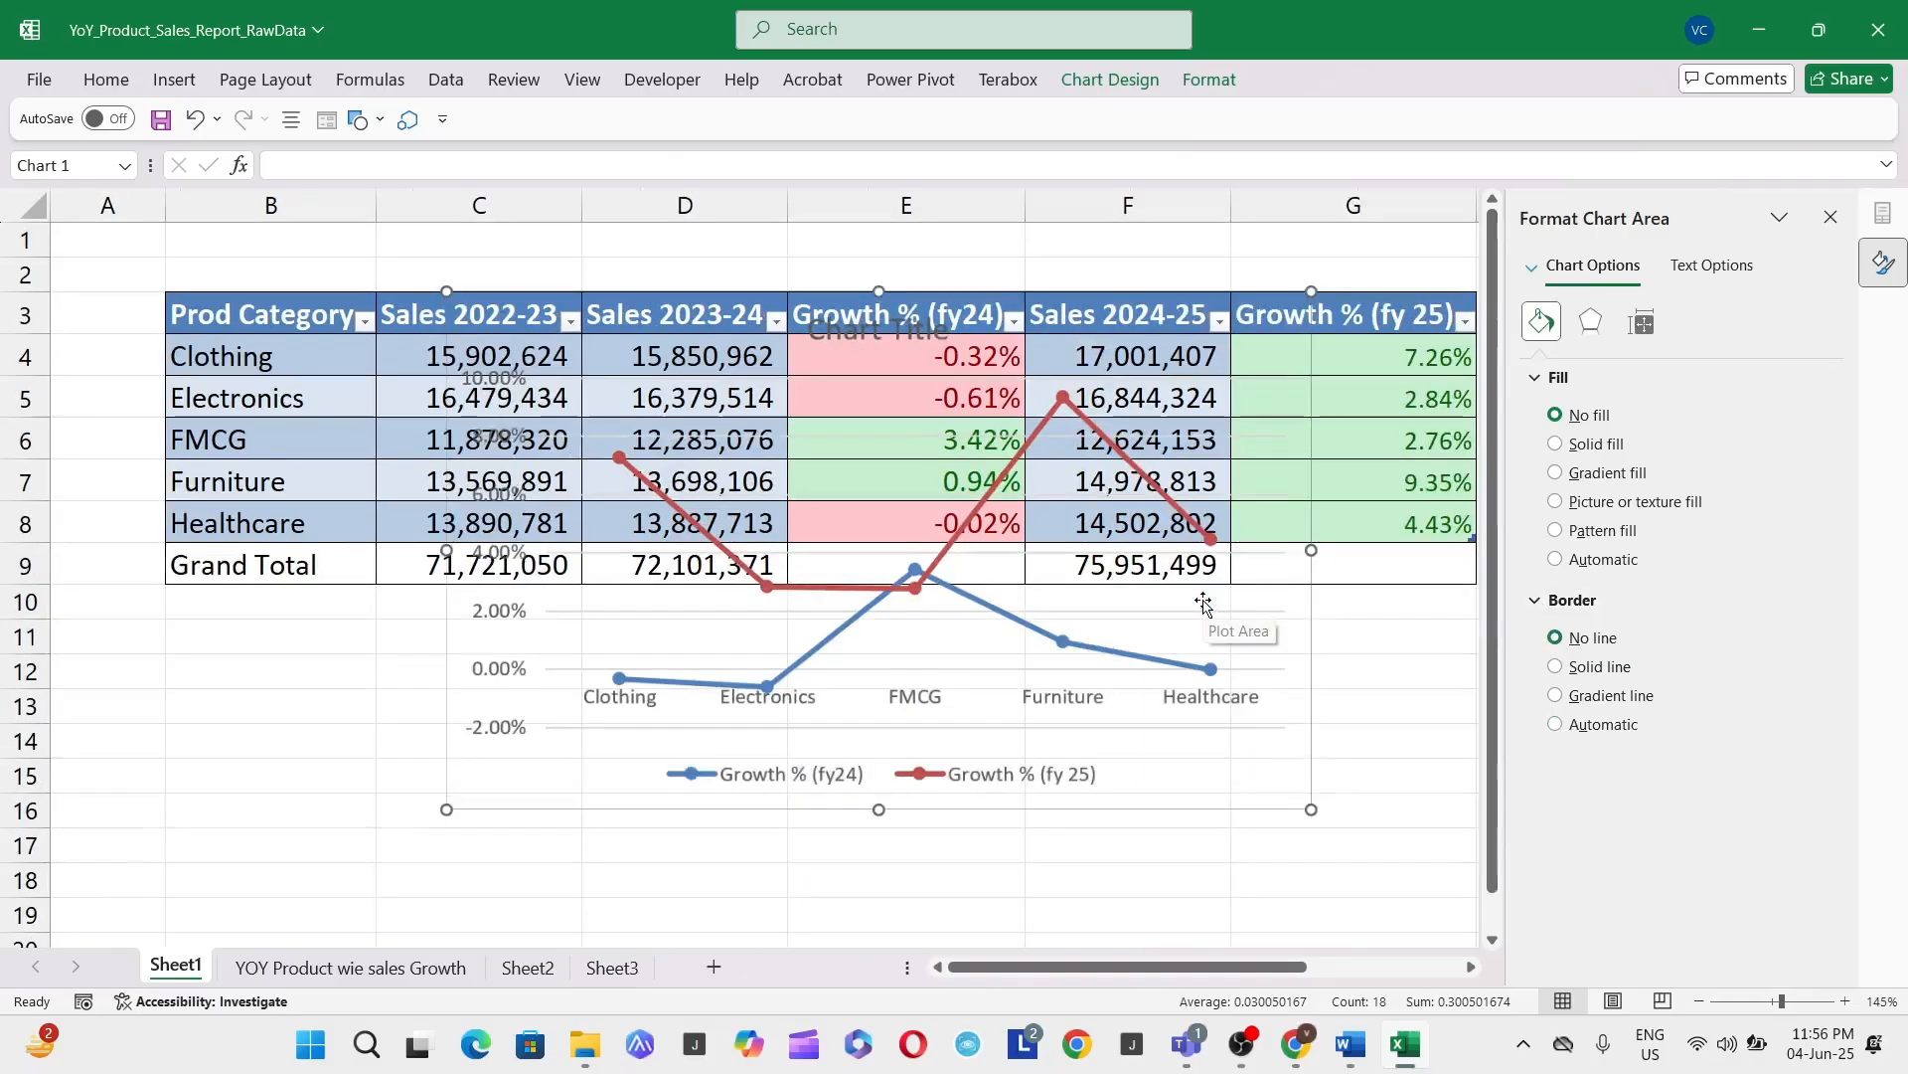
ctrl+scroll(1203, 603, down, 1)
click(1438, 626)
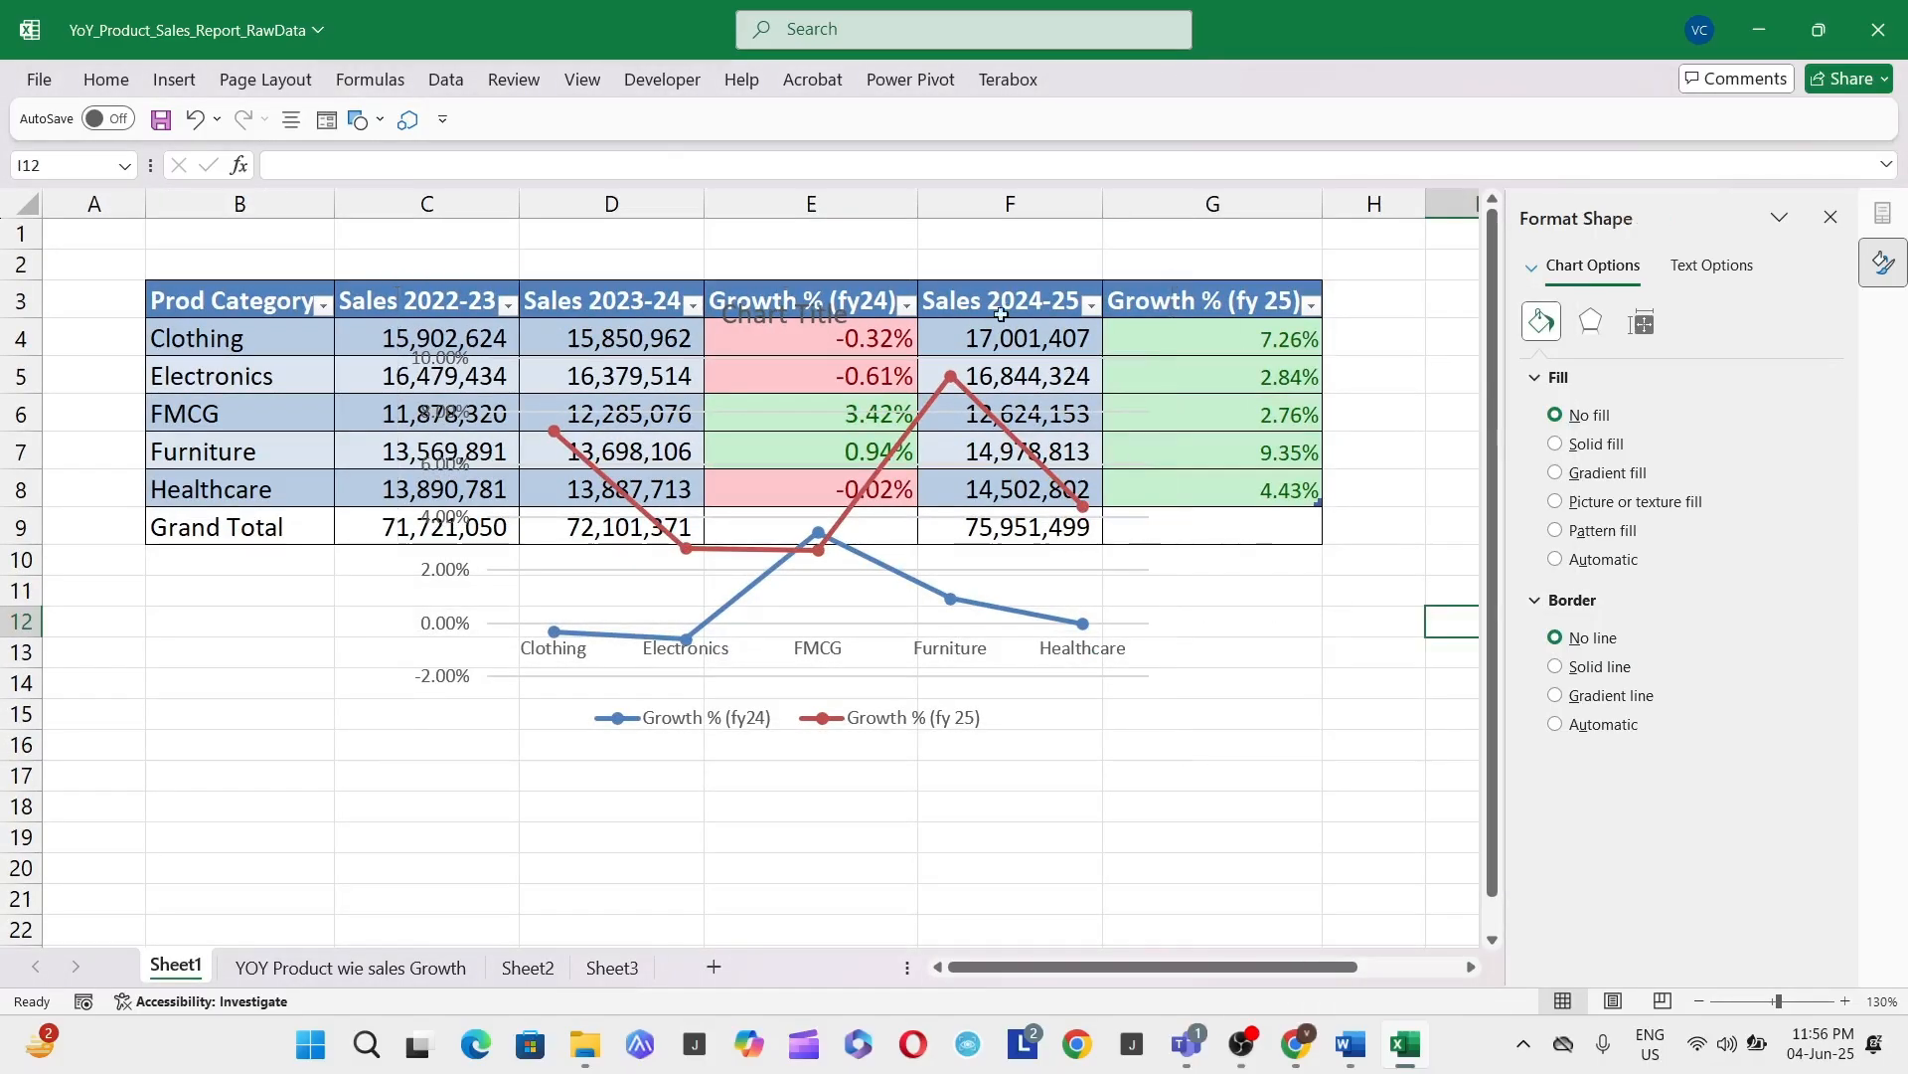
click(1001, 314)
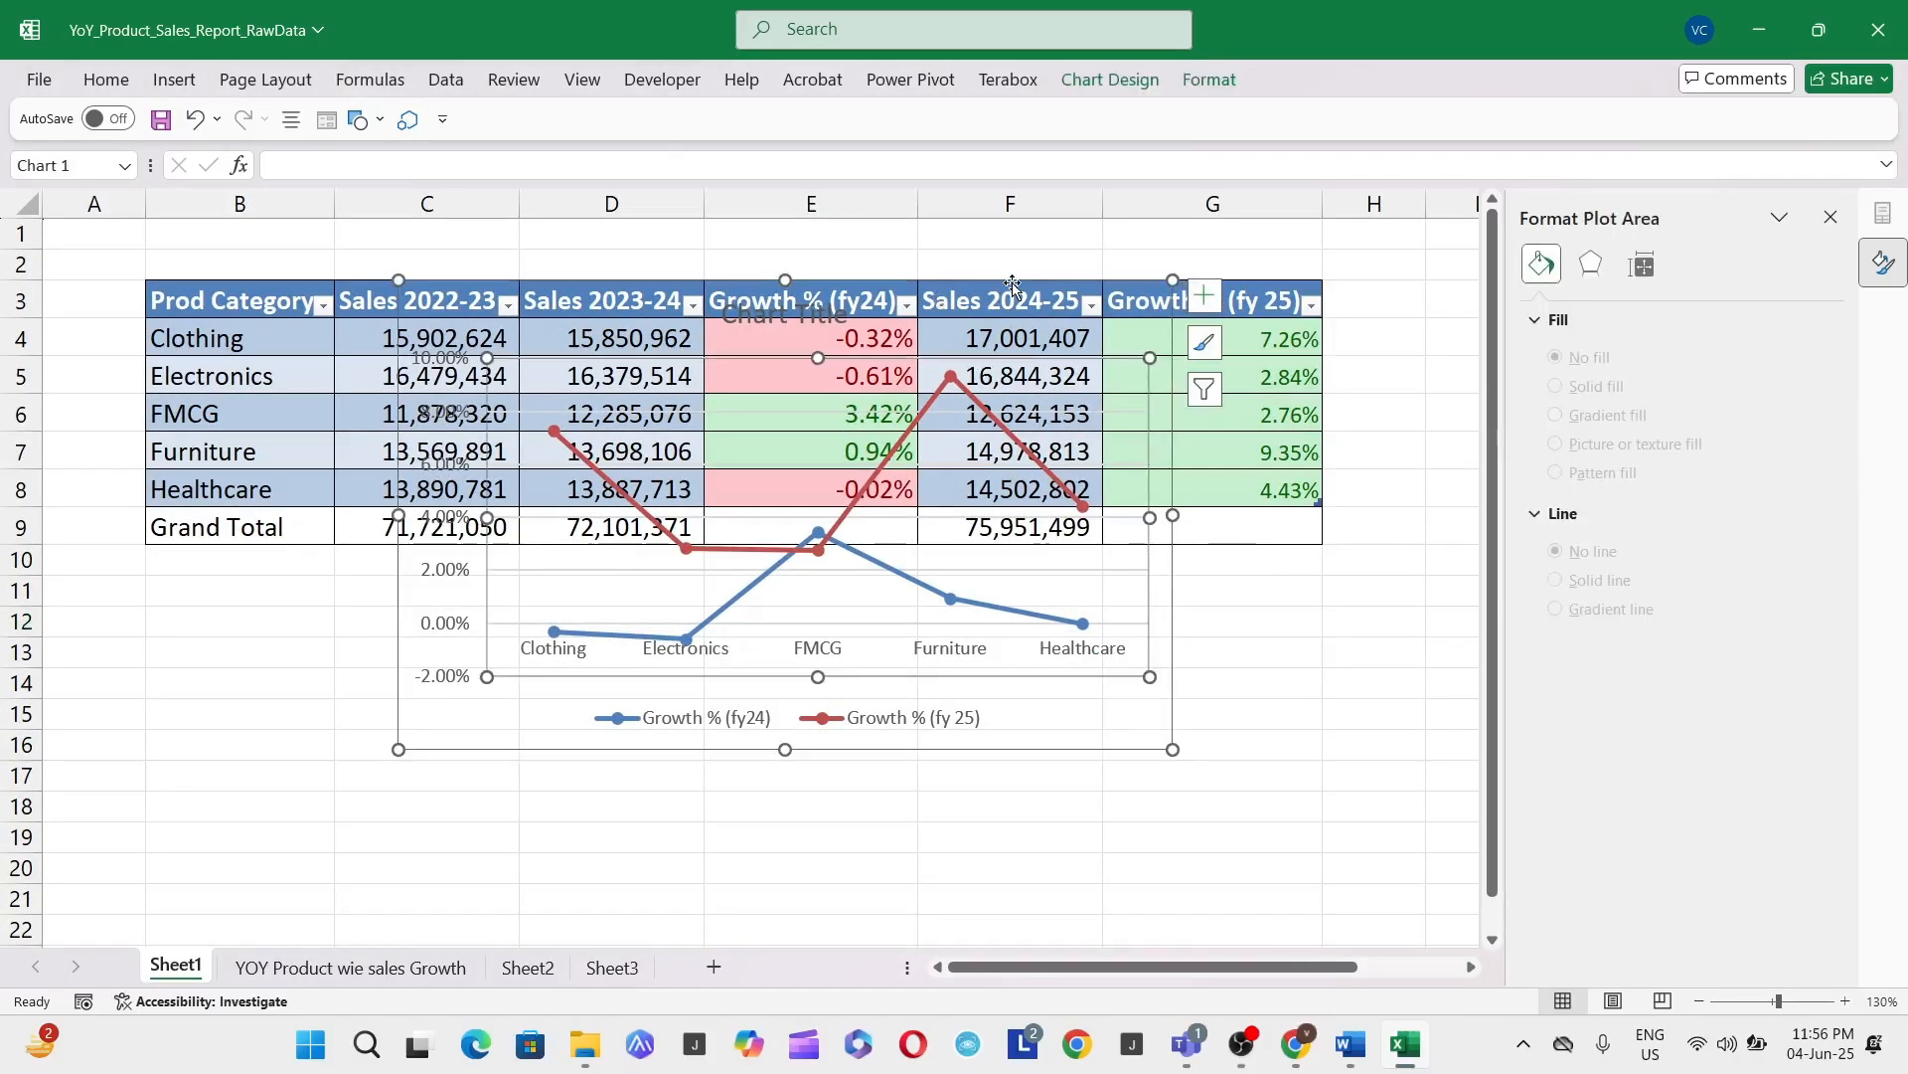
drag(1012, 287, 794, 576)
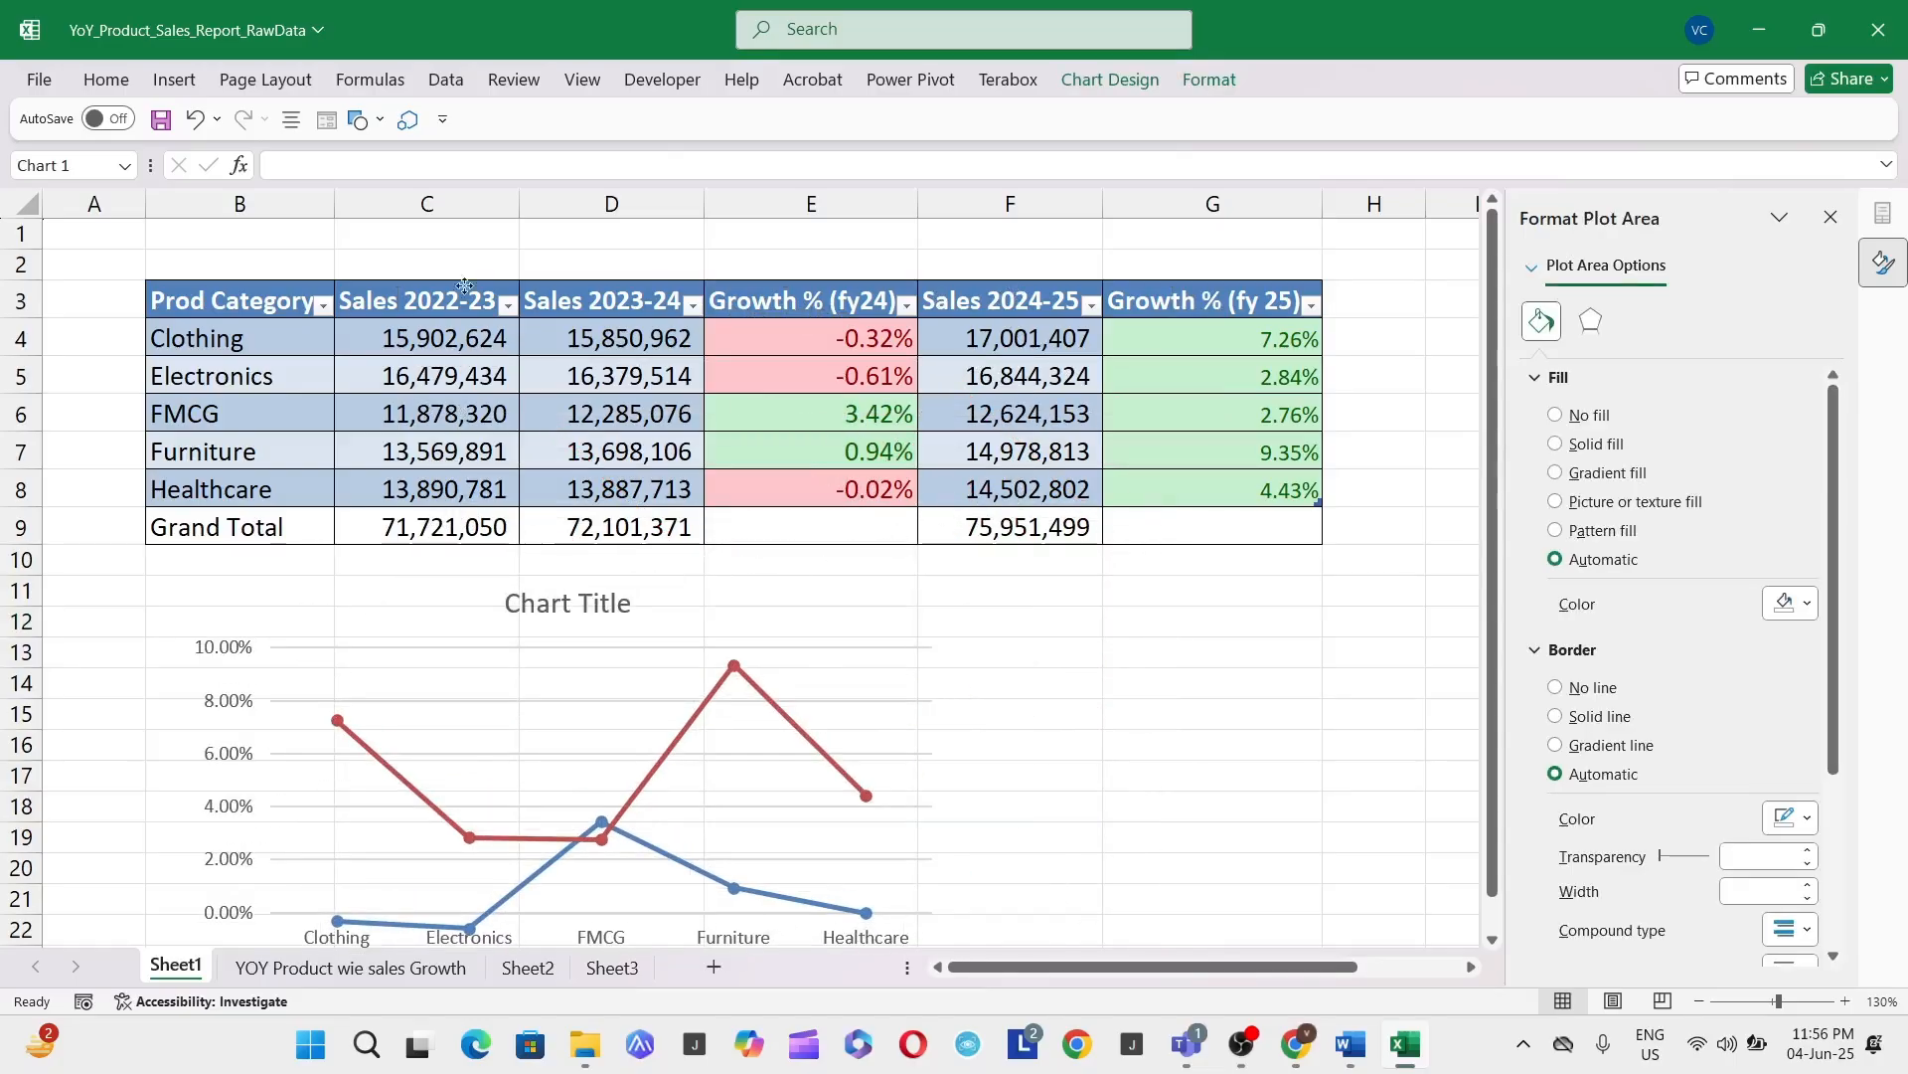
Step: Hide the worksheet gridlines on Sheet1
click(28, 204)
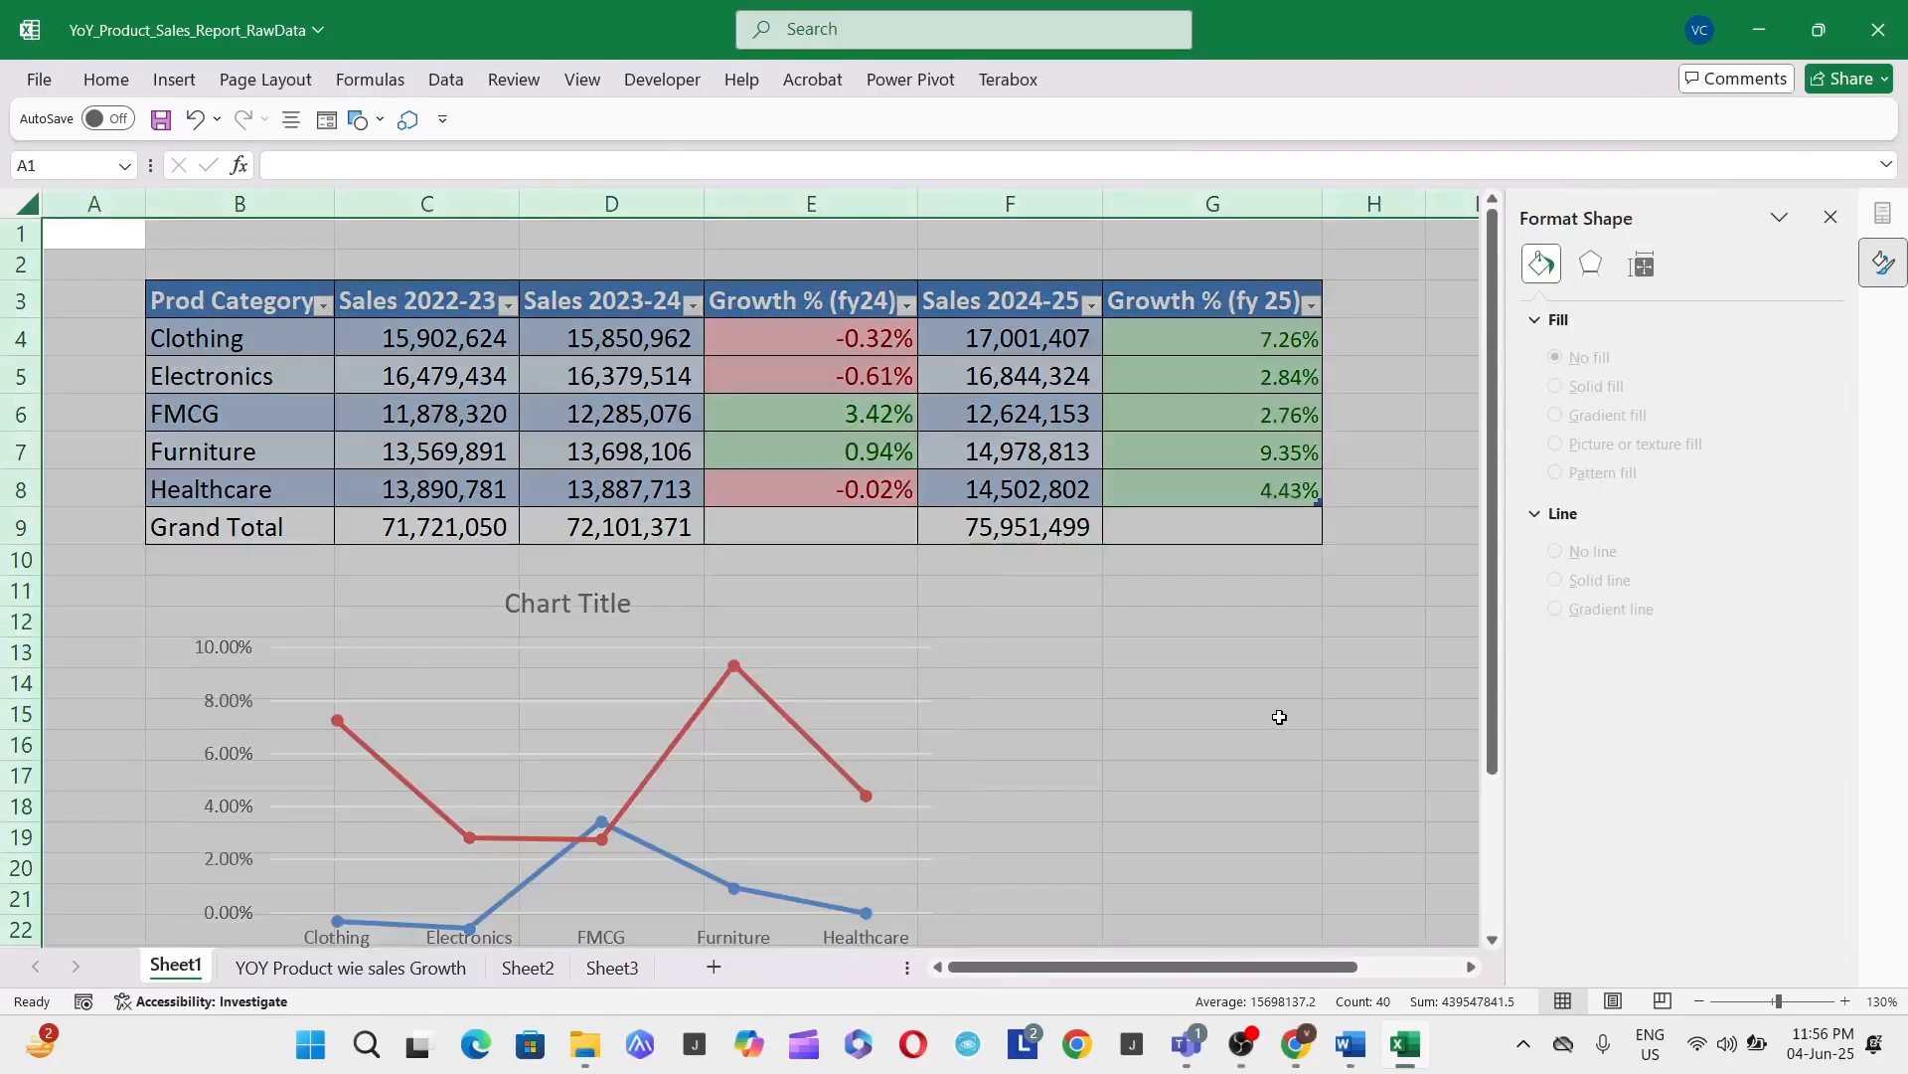
click(582, 79)
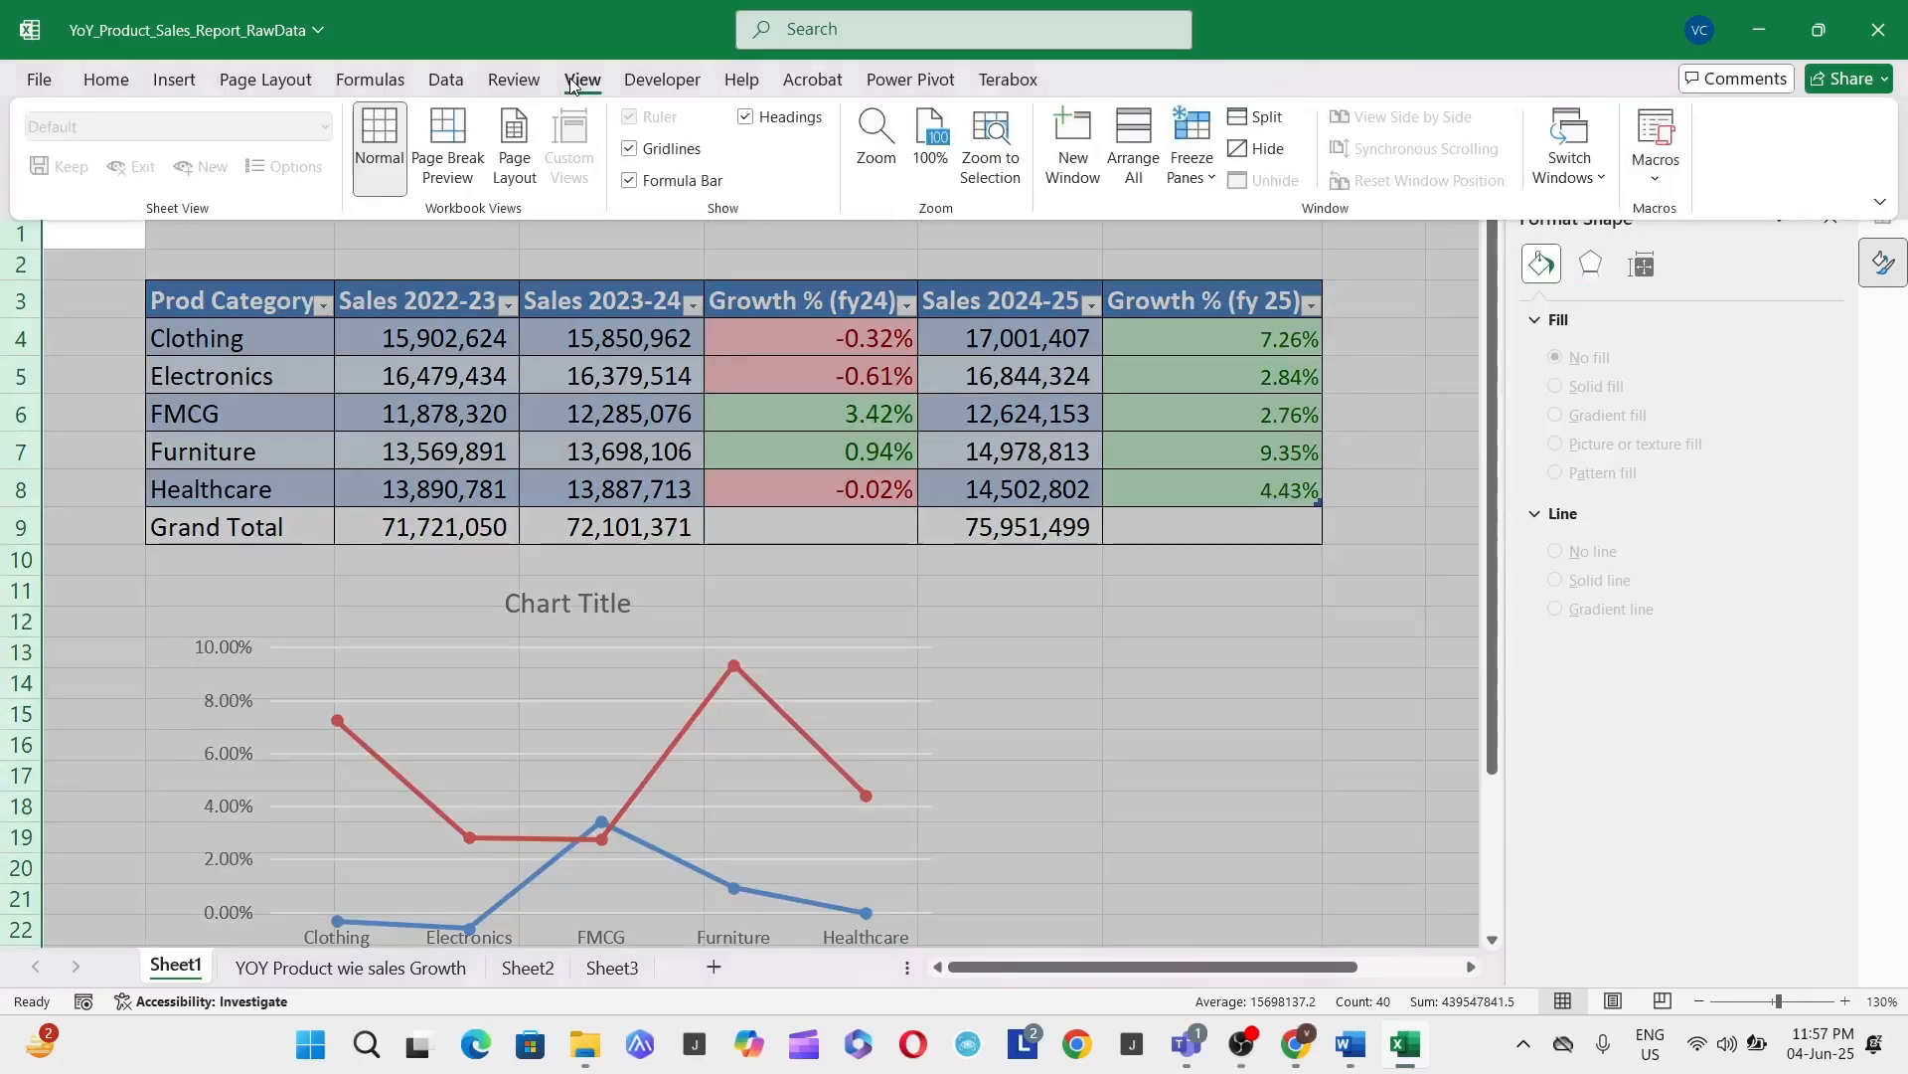
click(639, 148)
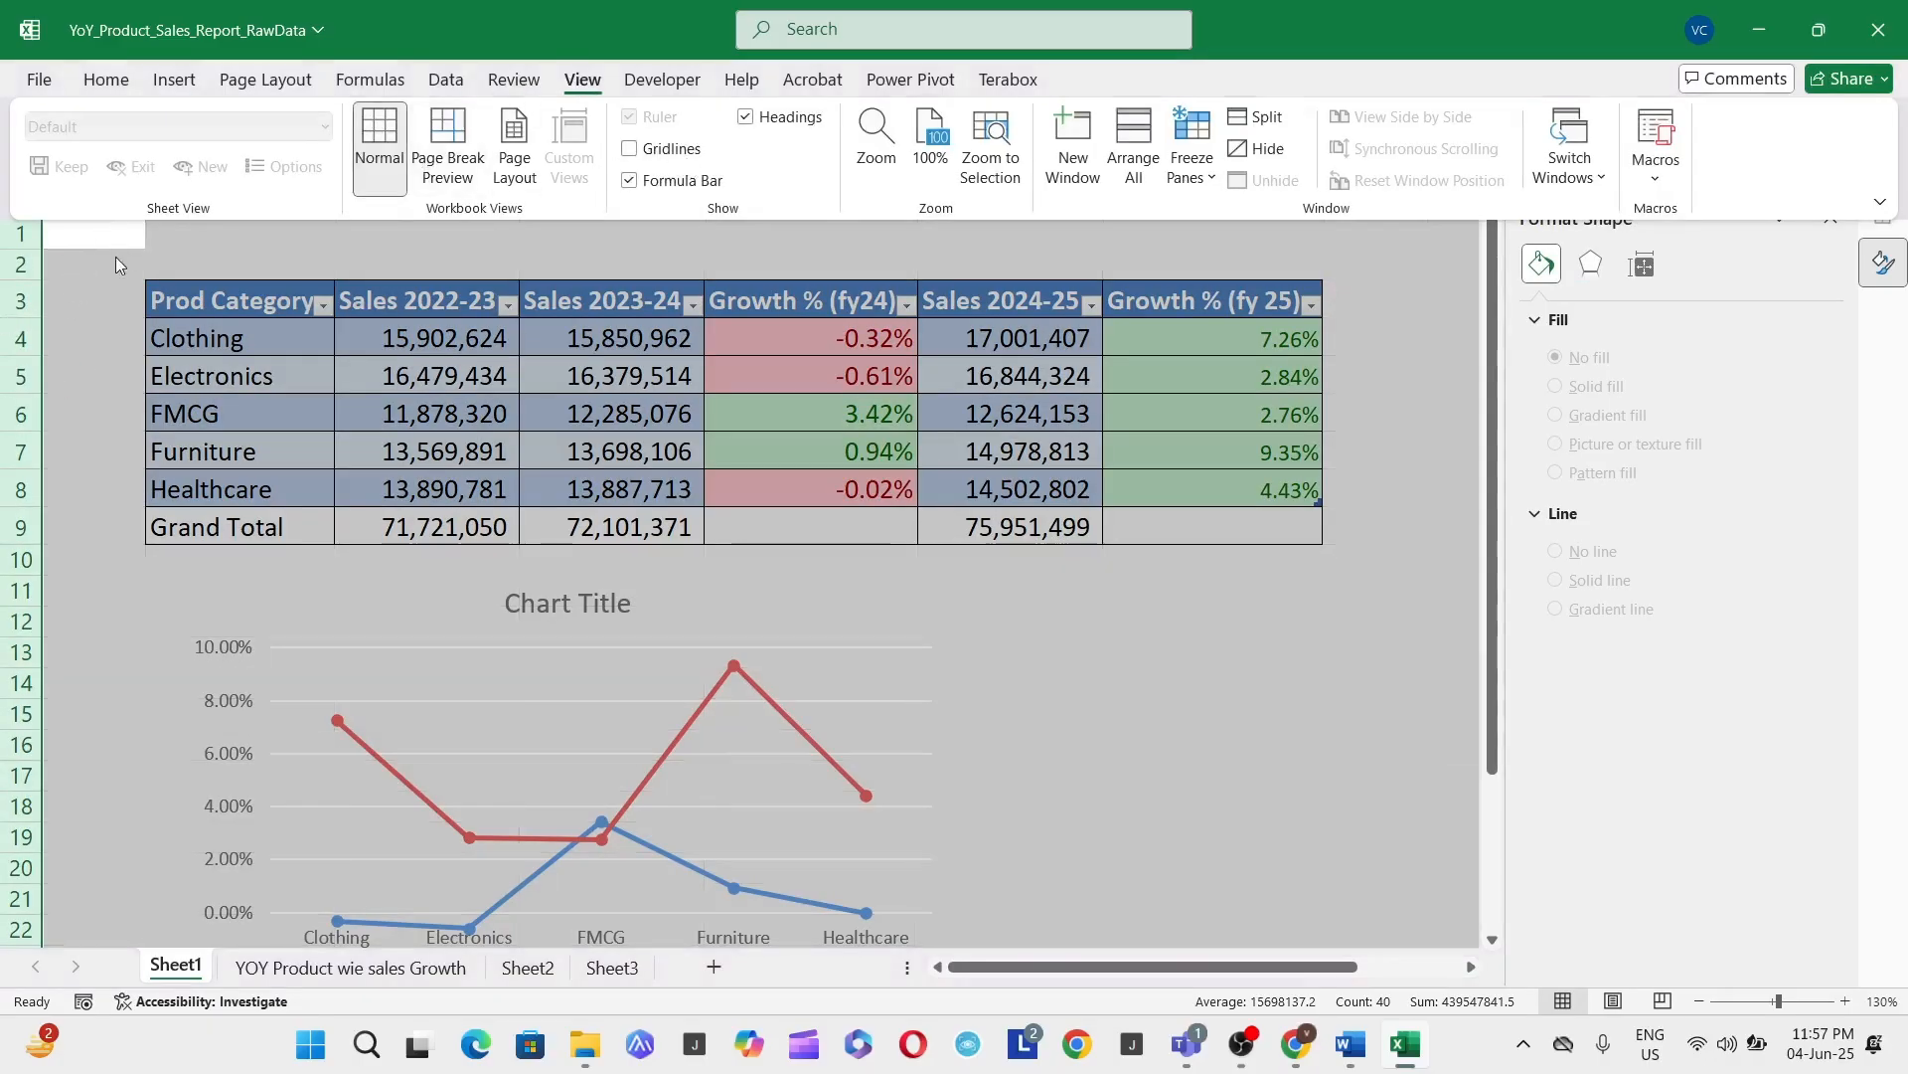
key(Escape)
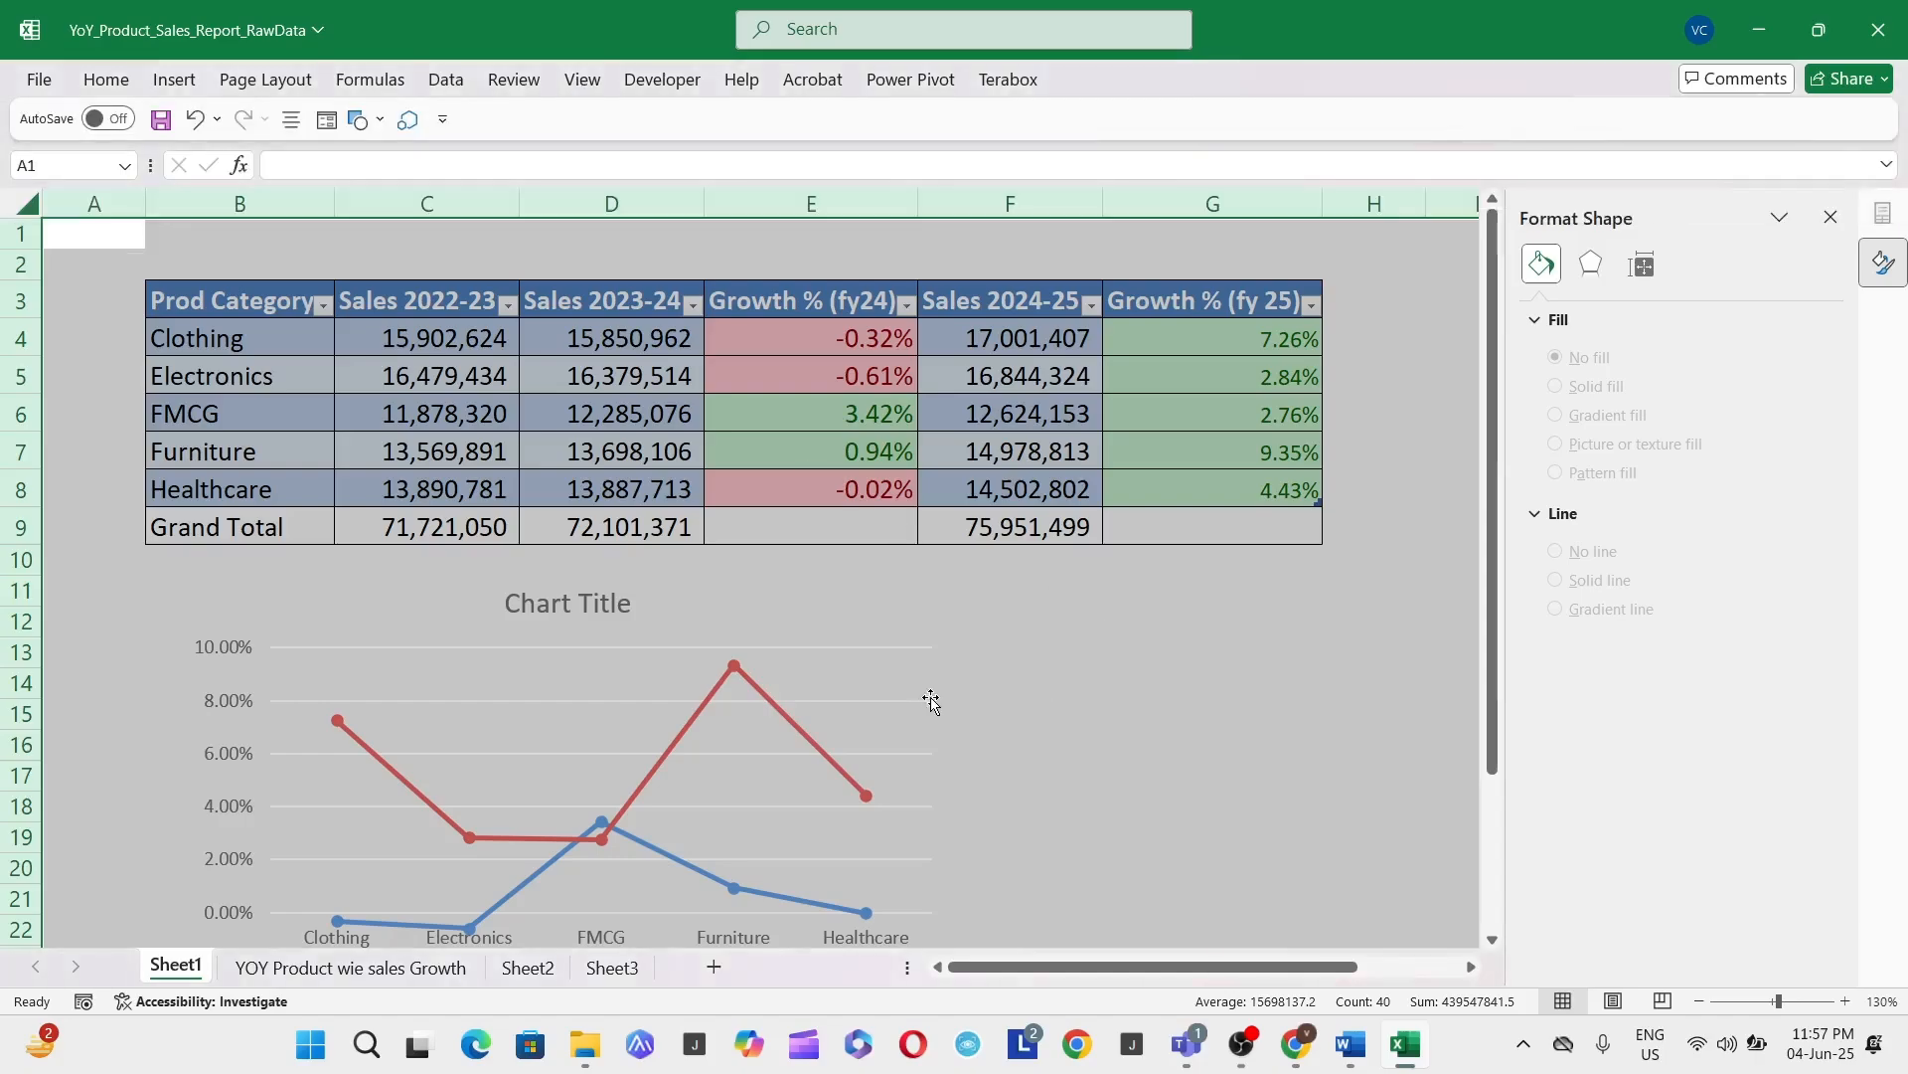
Step: Widen the growth chart to the table's right edge at column G and slightly reduce the chart's height
click(790, 702)
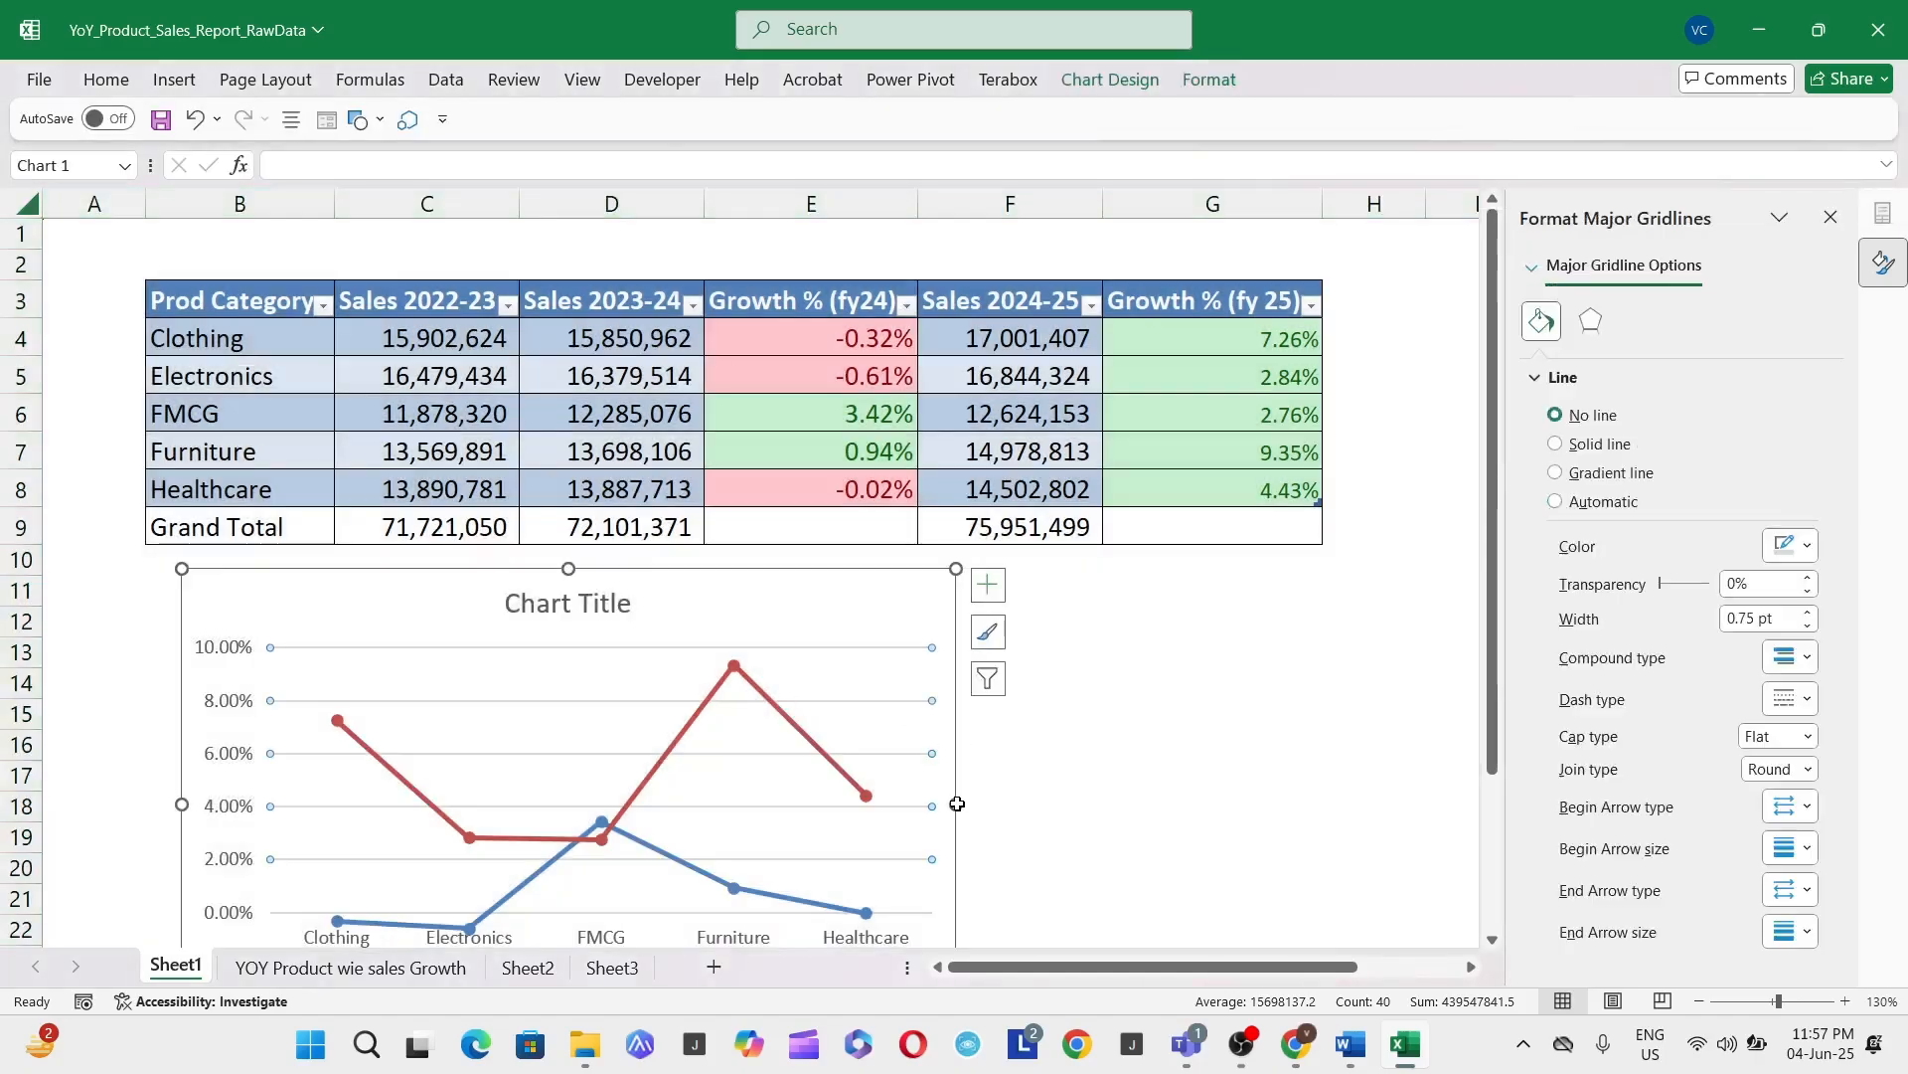
drag(956, 803, 1322, 787)
scroll(1322, 787, down, 2)
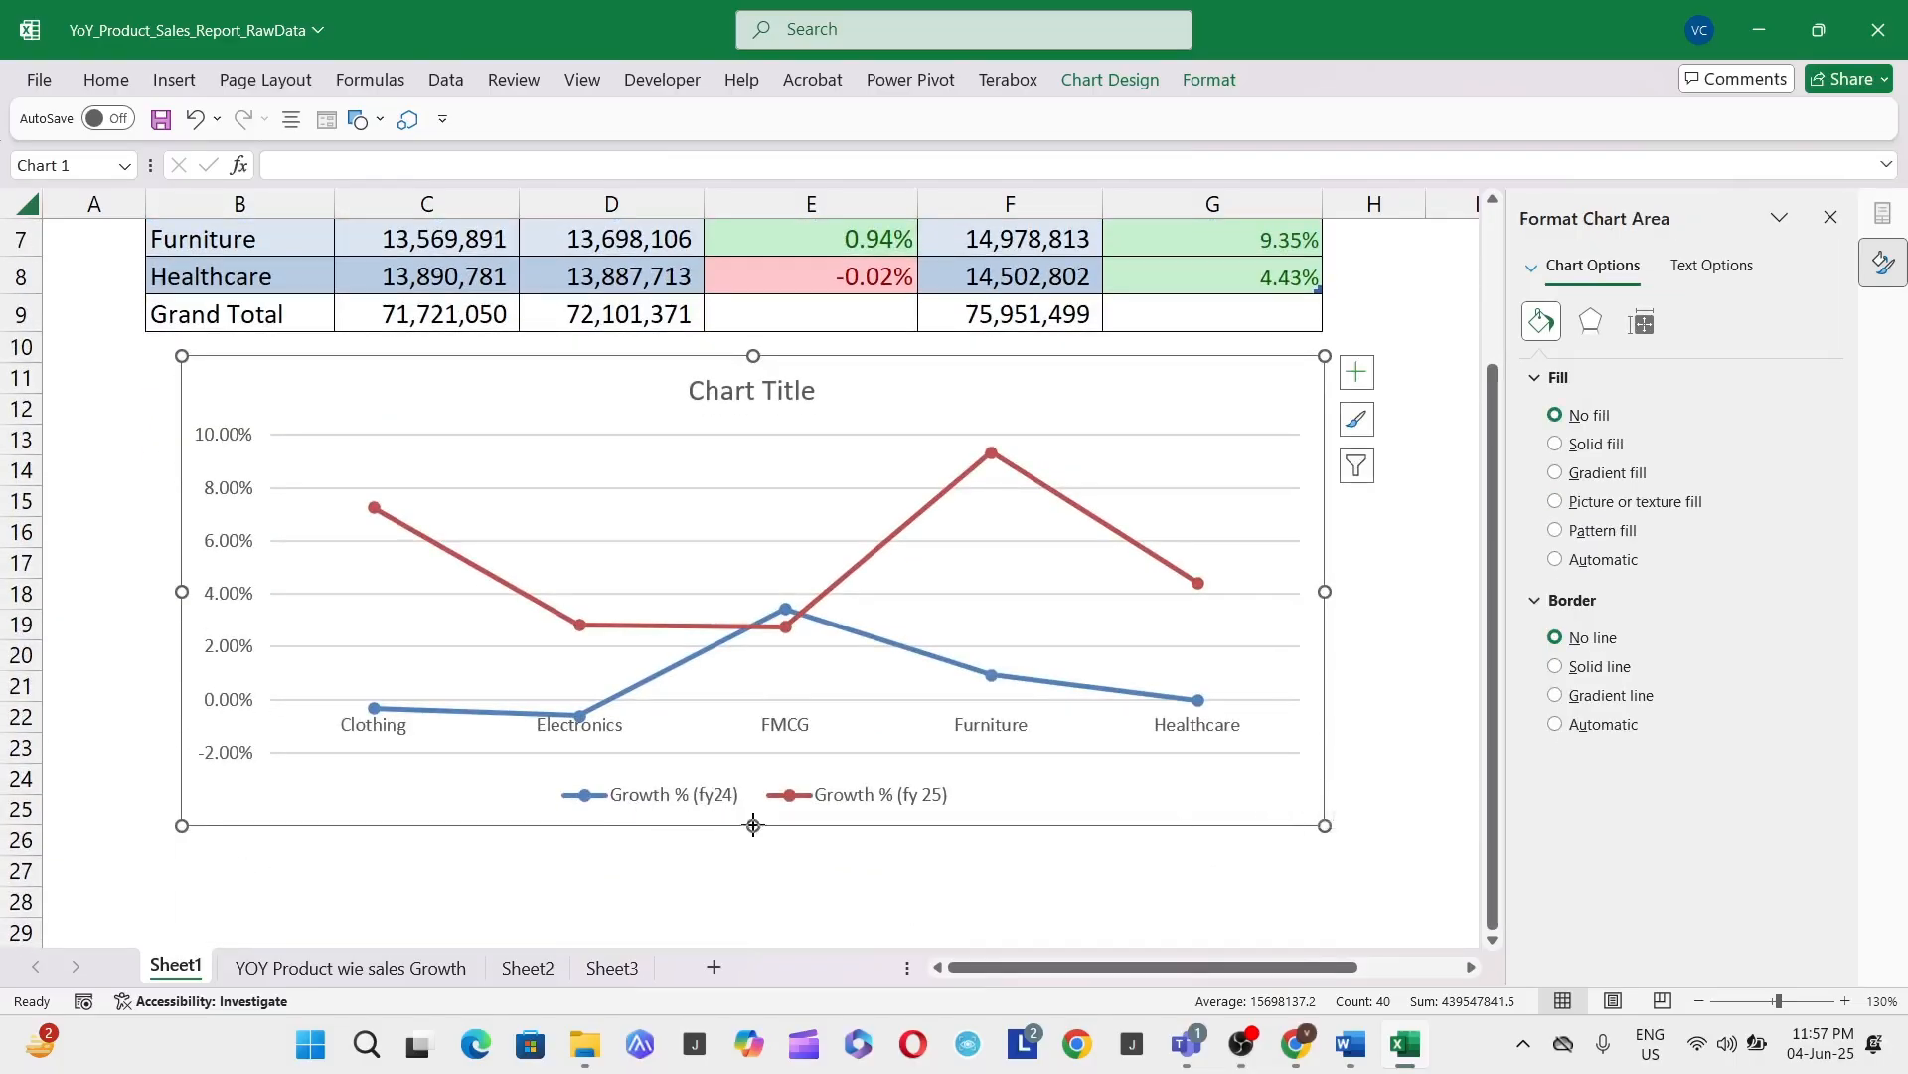
drag(754, 825, 755, 766)
click(1440, 445)
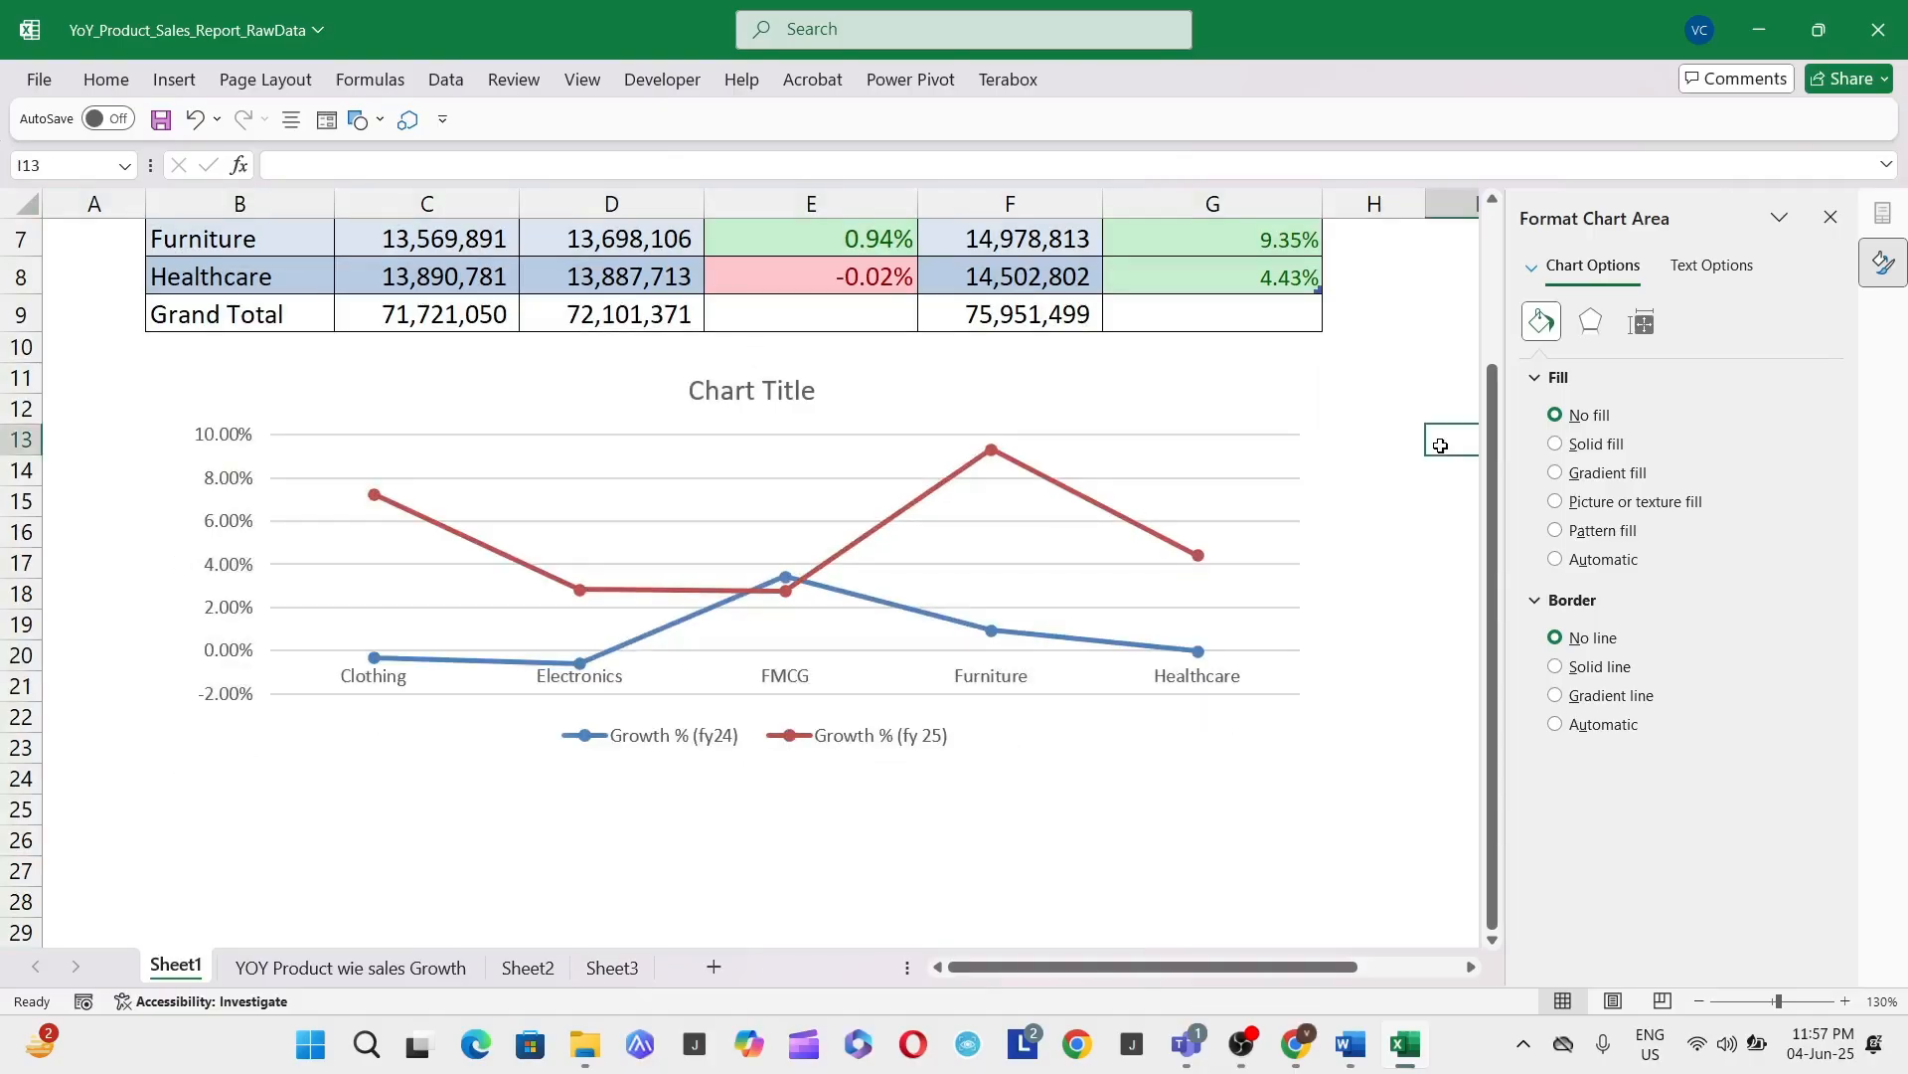
Step: Insert a blank row at row 1 above the summary table
scroll(988, 541, up, 2)
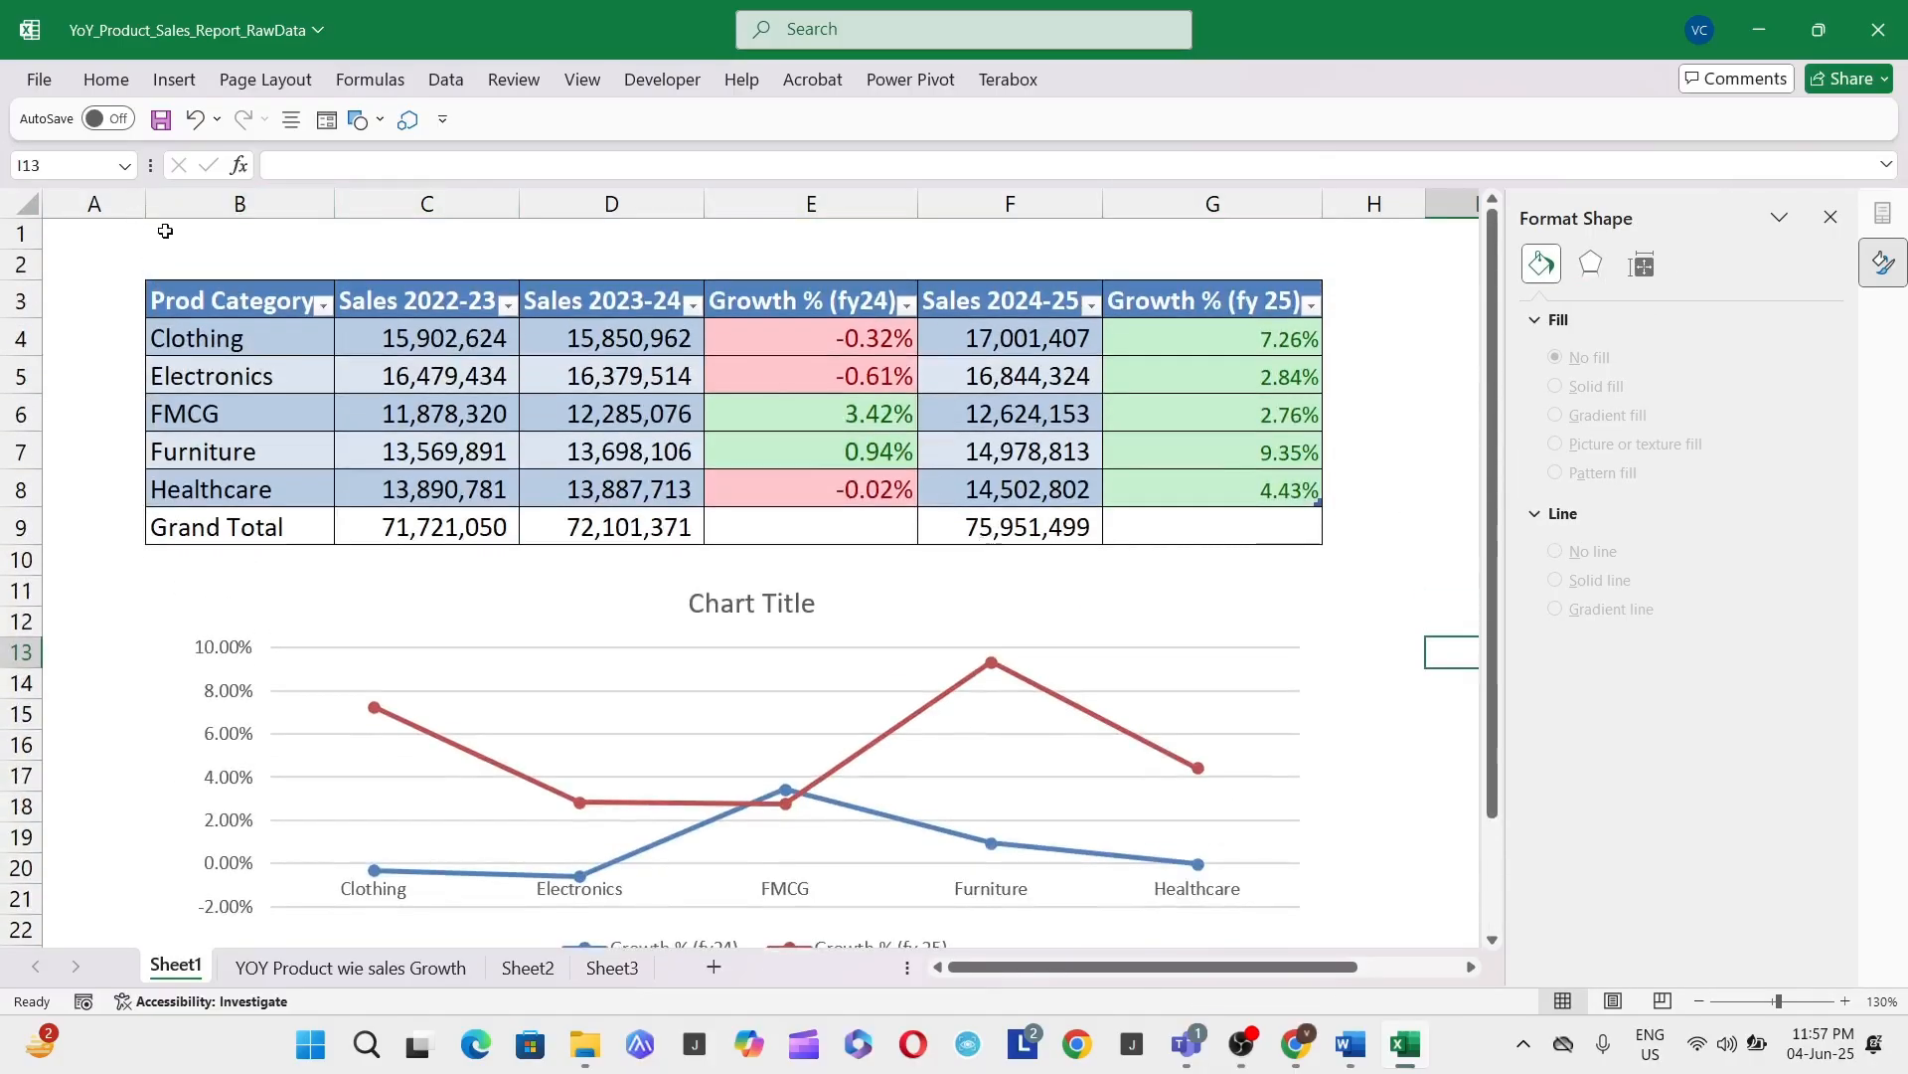
drag(165, 230, 1238, 255)
click(1233, 246)
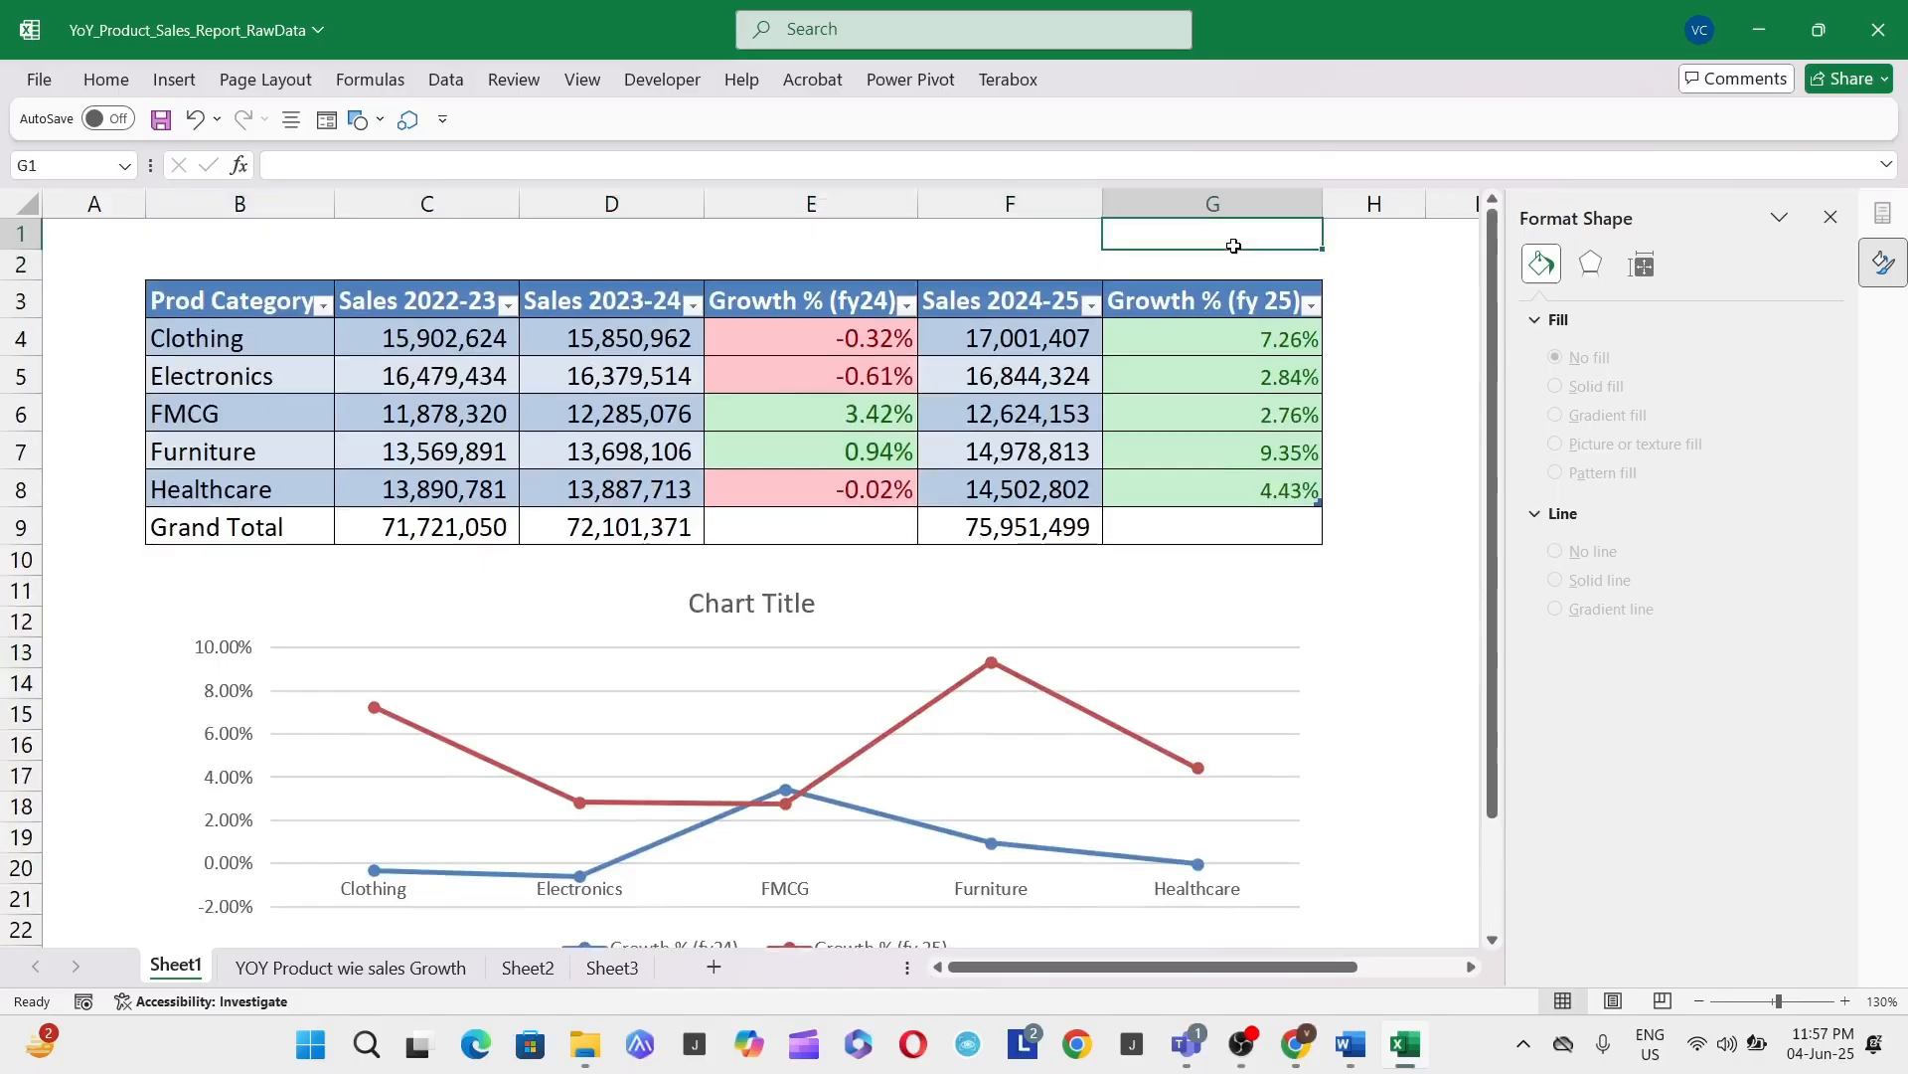
key(shift+space)
key(ctrl+shift+plus)
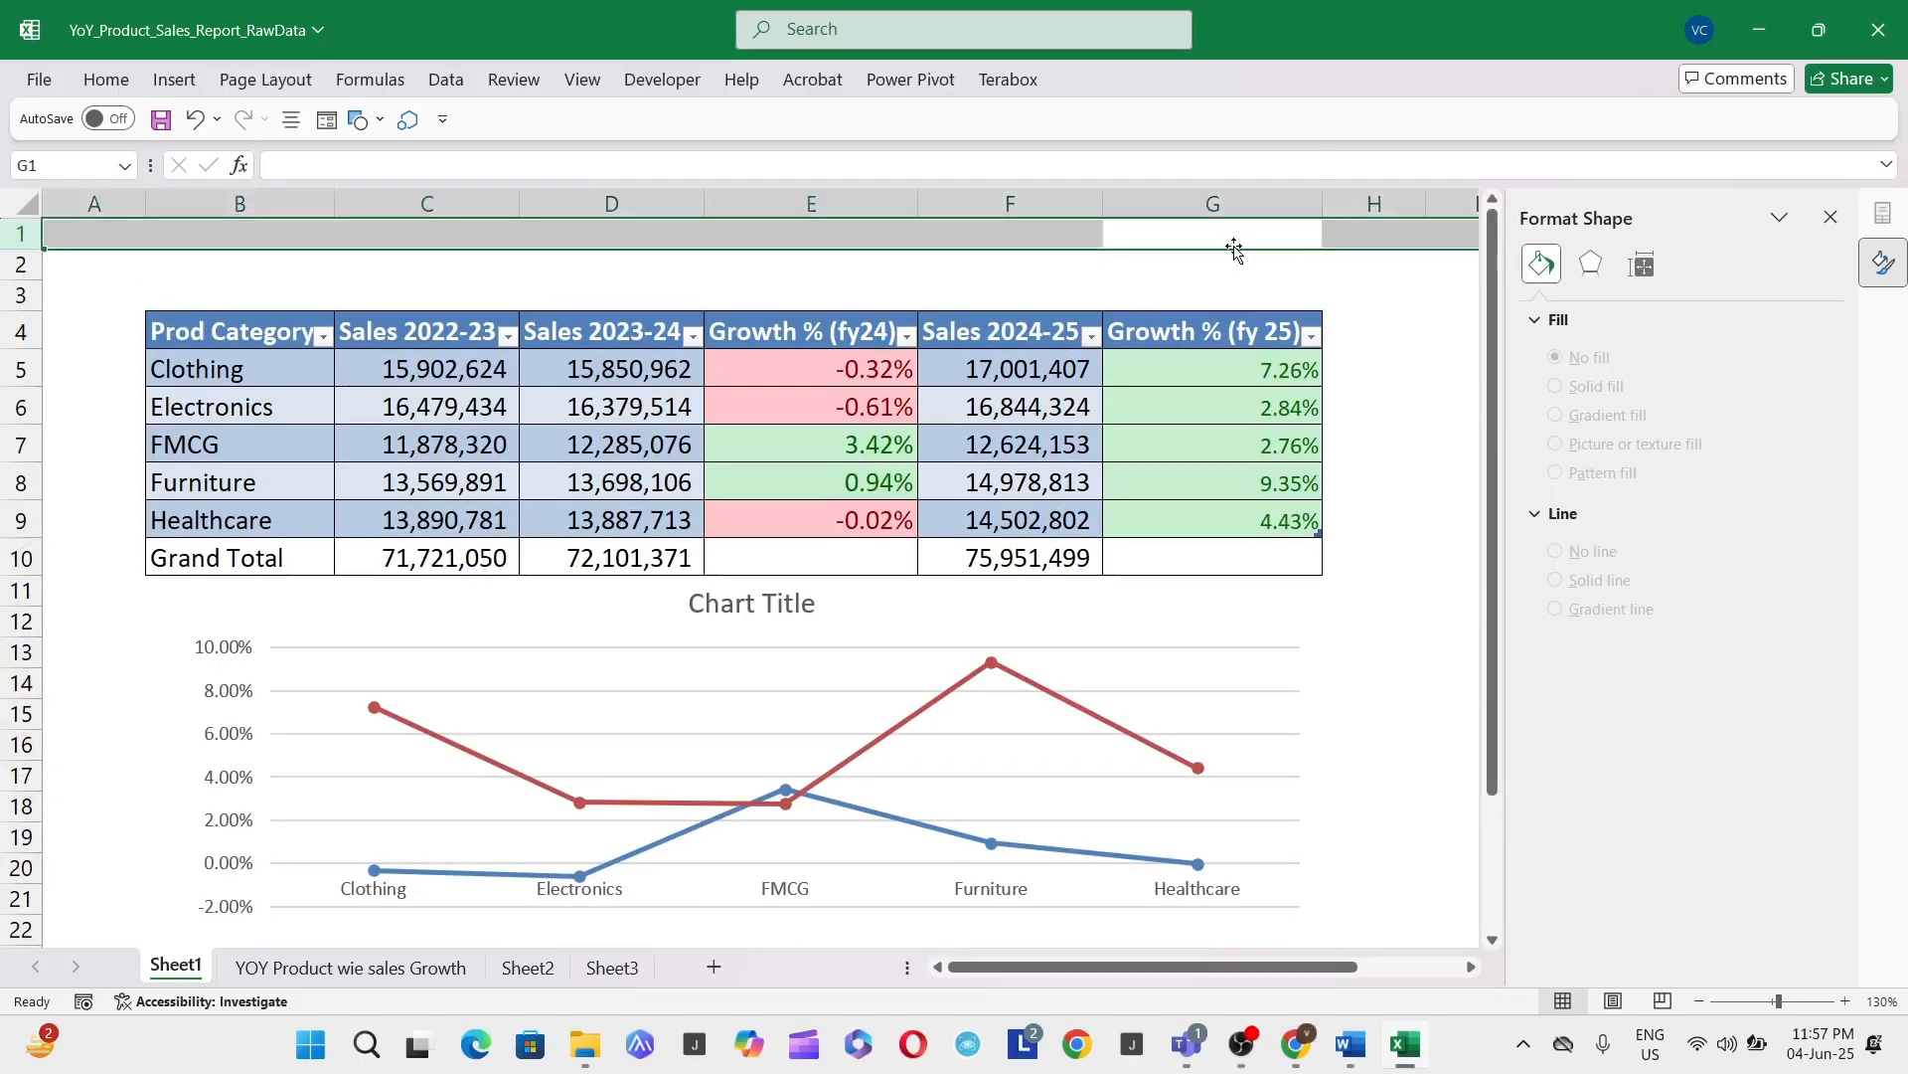
Step: Merge and center cells B2:G3 above the summary table
key(Down)
key(Home)
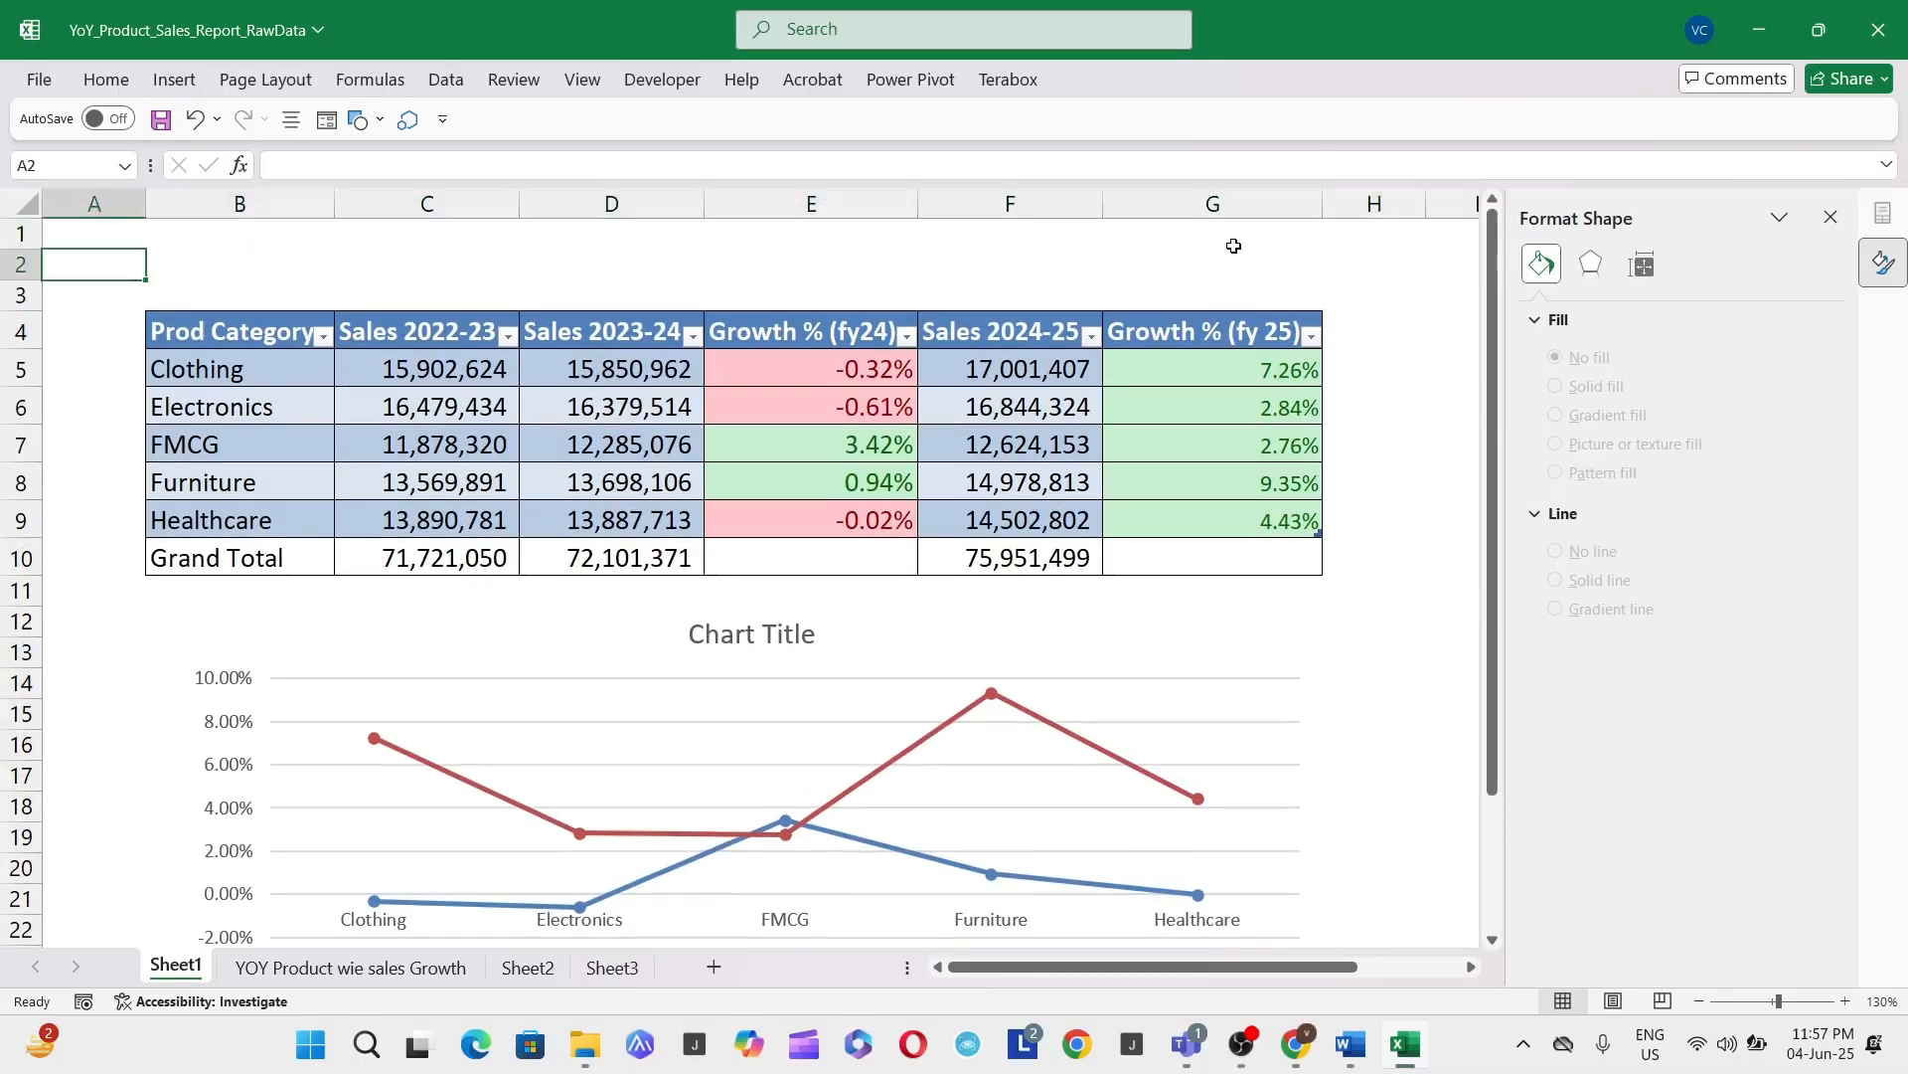
key(Right)
key(shift+Right)
key(shift+Right)
key(shift+Right)
key(shift+Right)
key(shift+Right)
key(shift+Right)
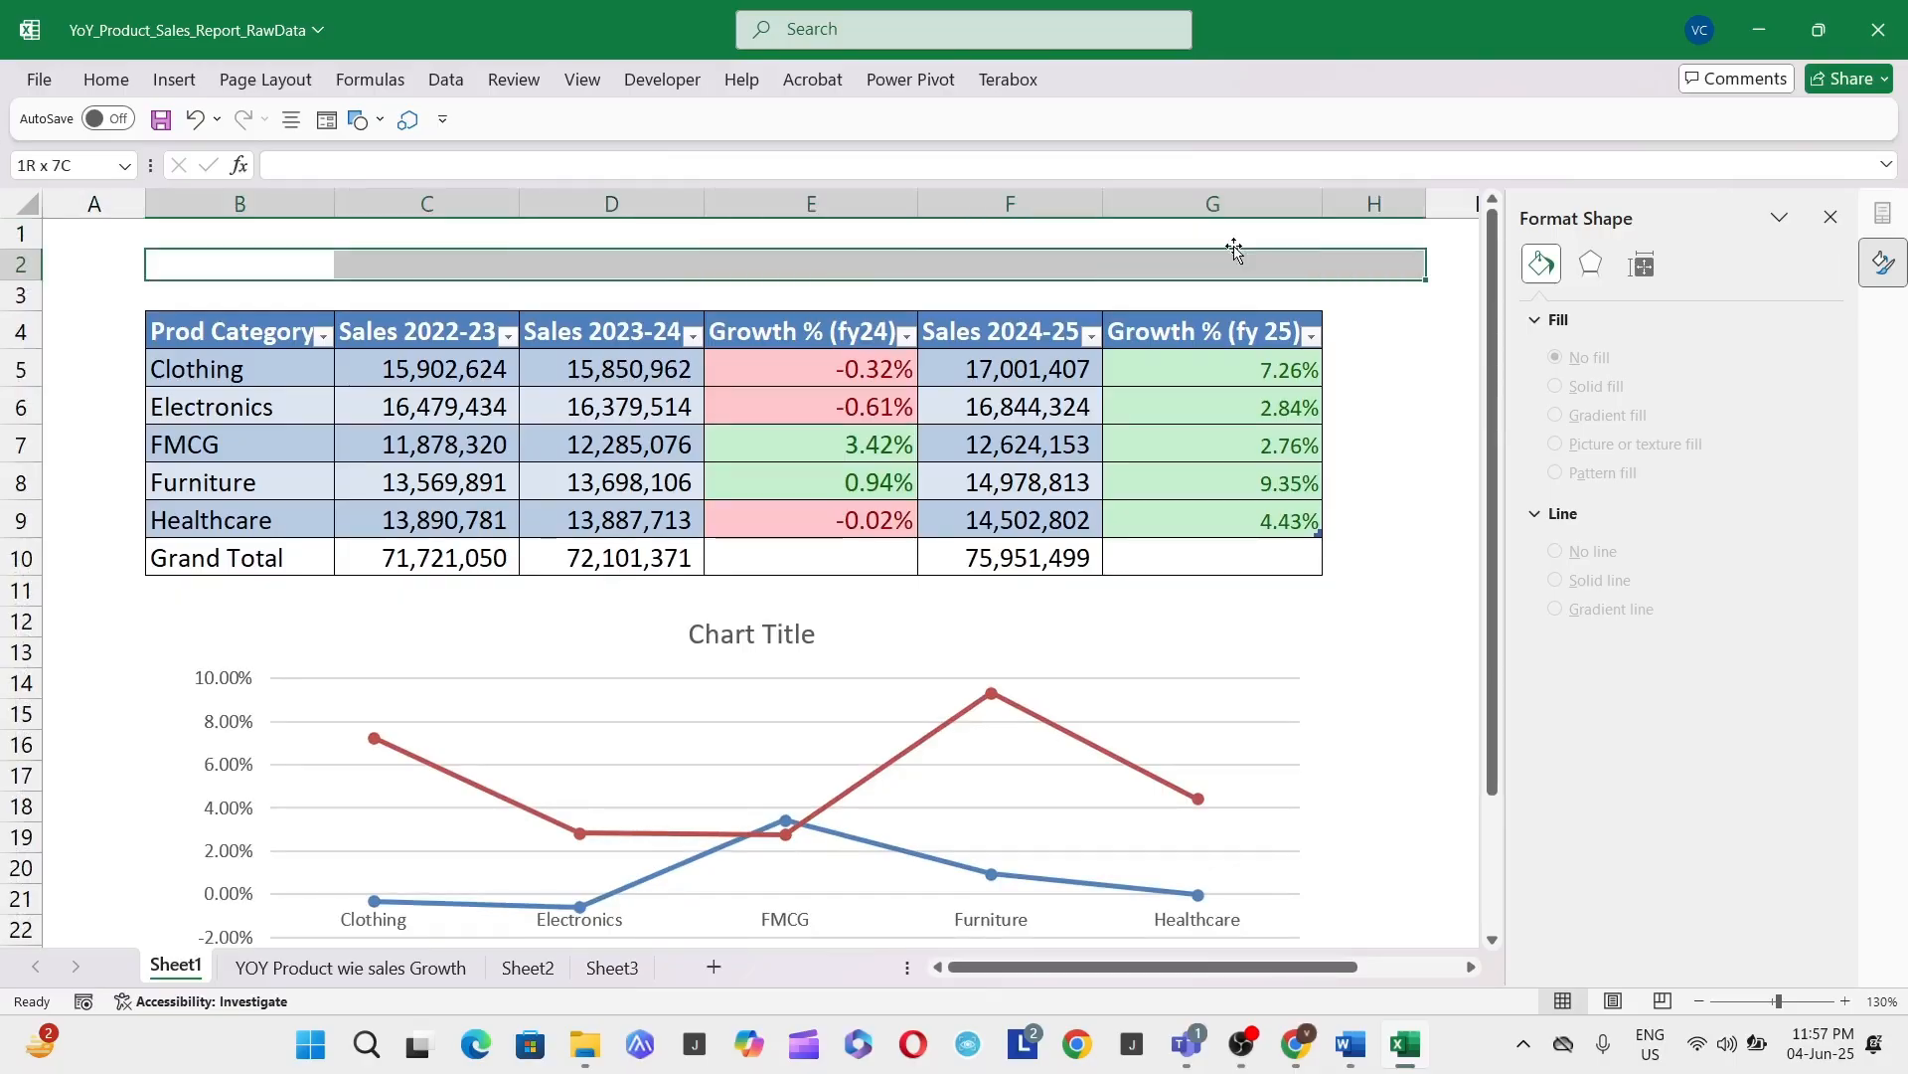
key(shift+Left)
key(shift+Down)
key(alt+h)
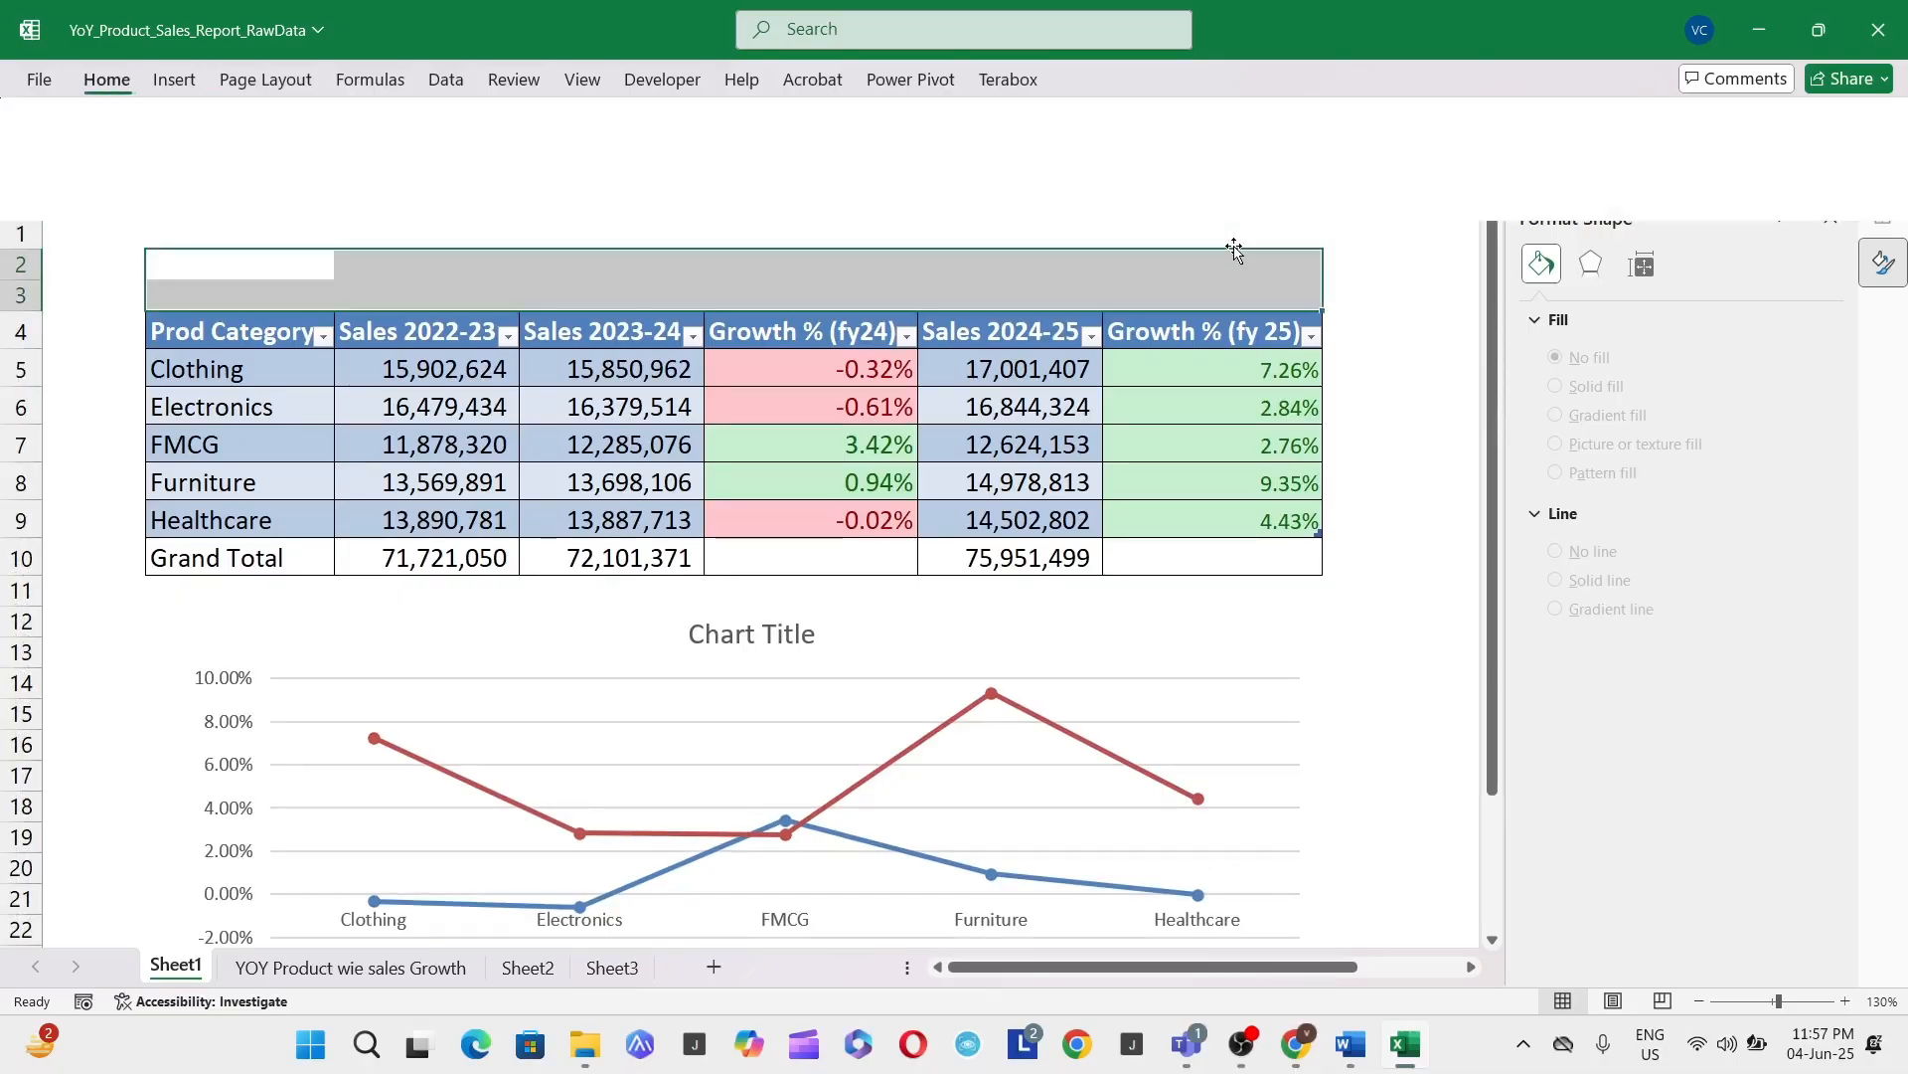
key(Escape)
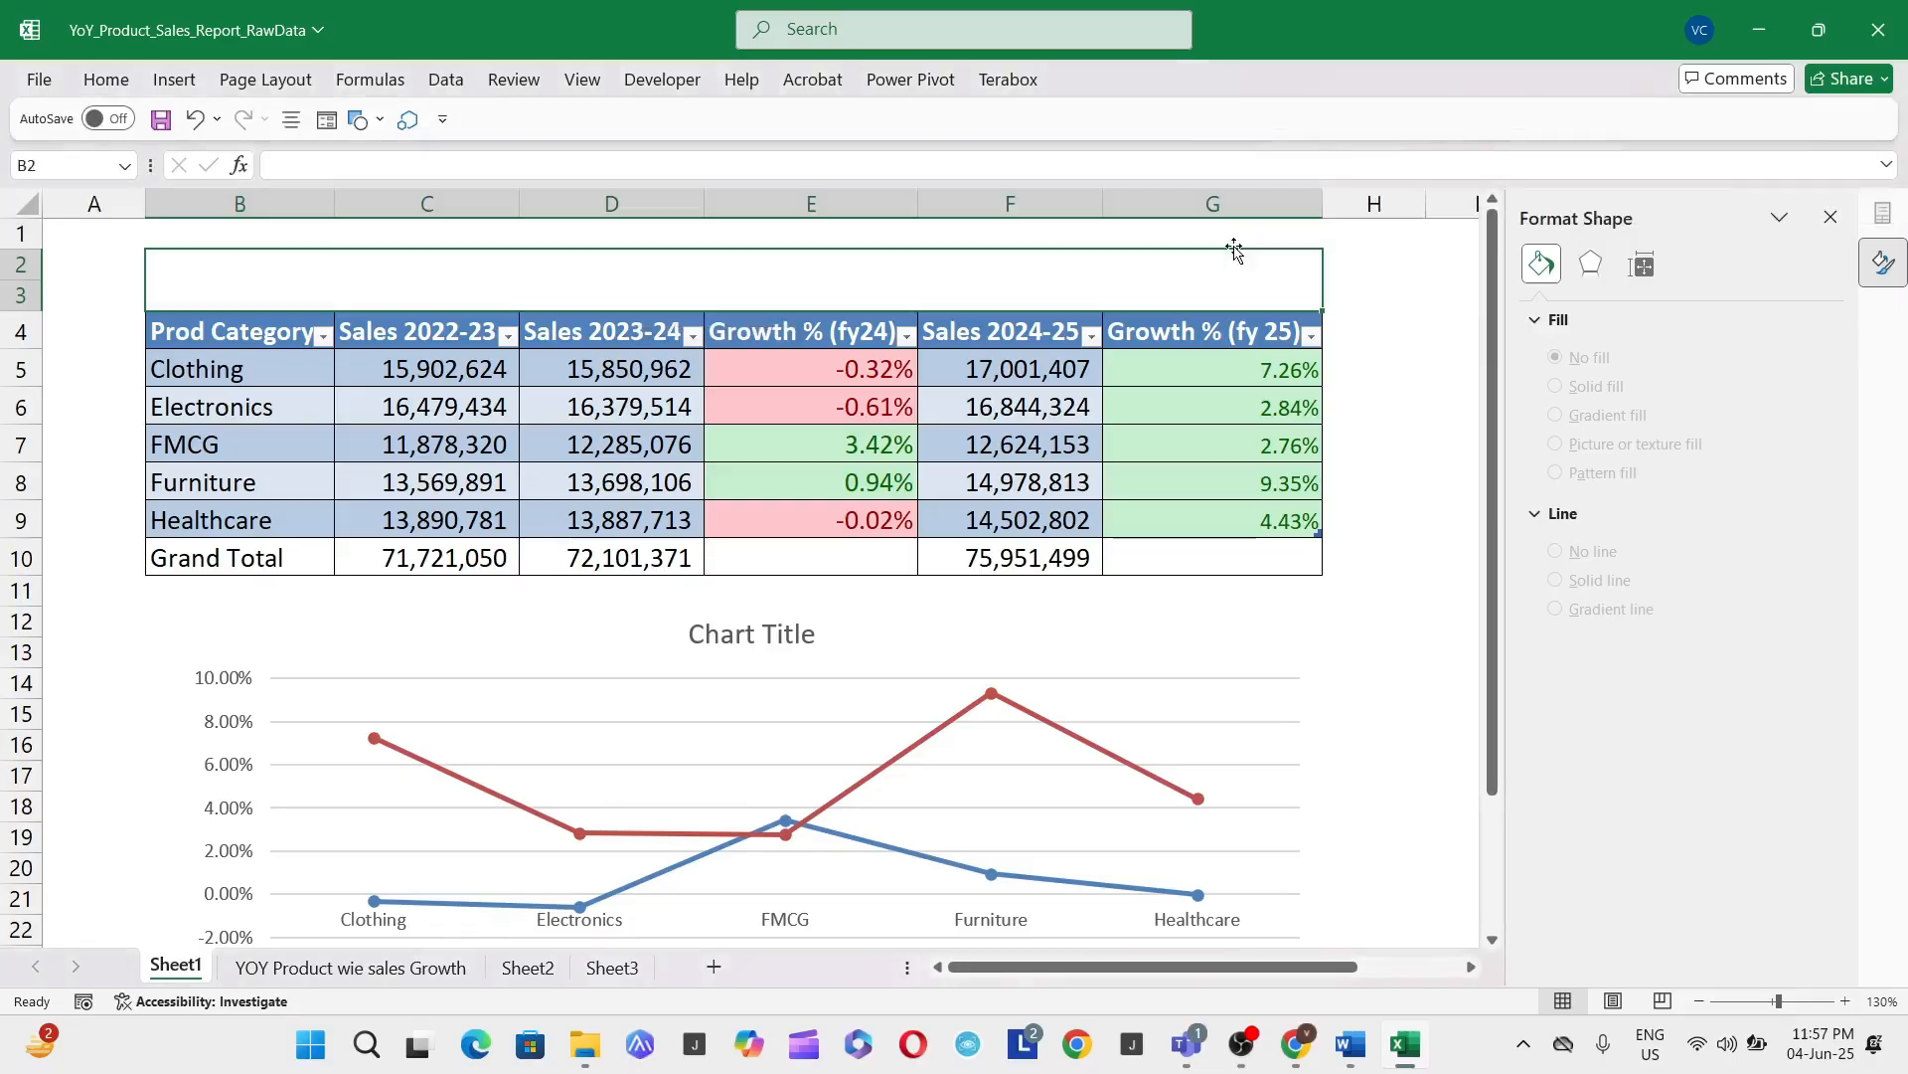
Step: Enter "Product wise Sales Growth" as the title in the merged cell above the summary table
text(Produc)
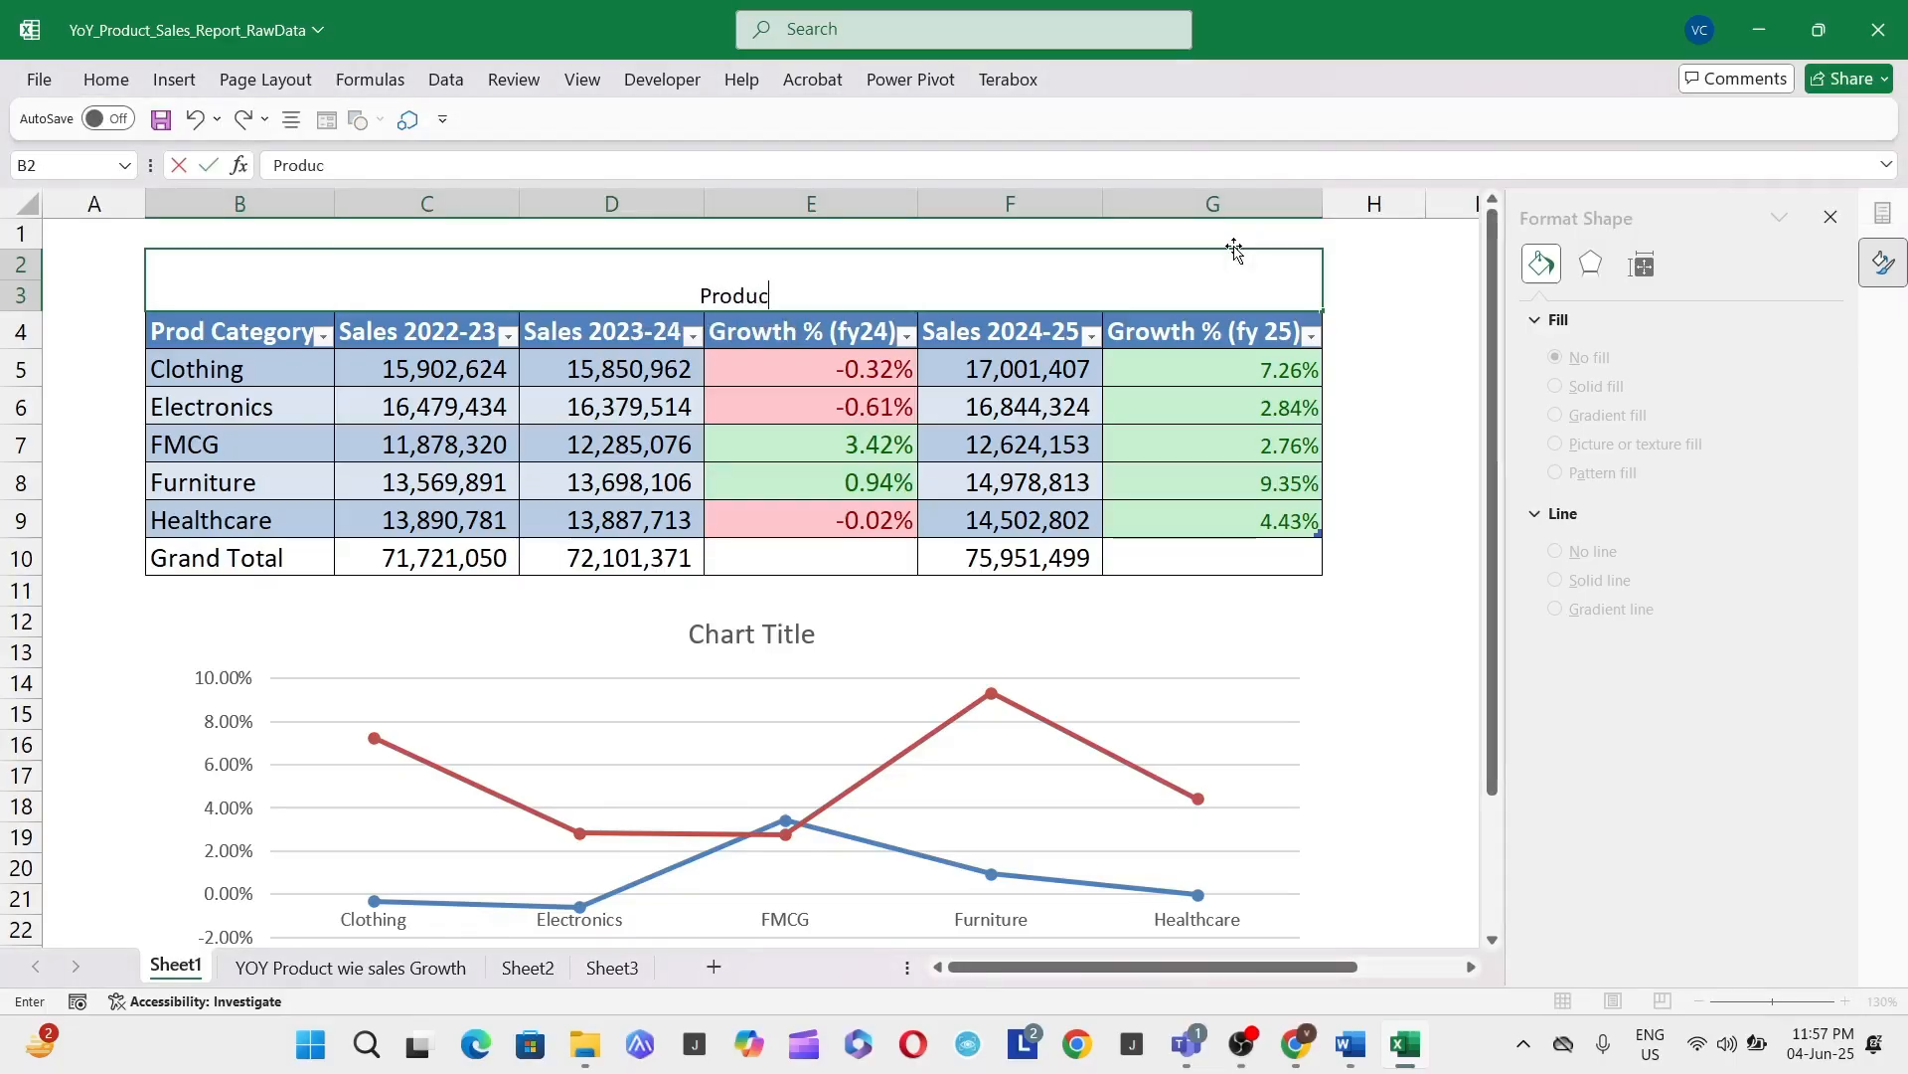
text(t wise)
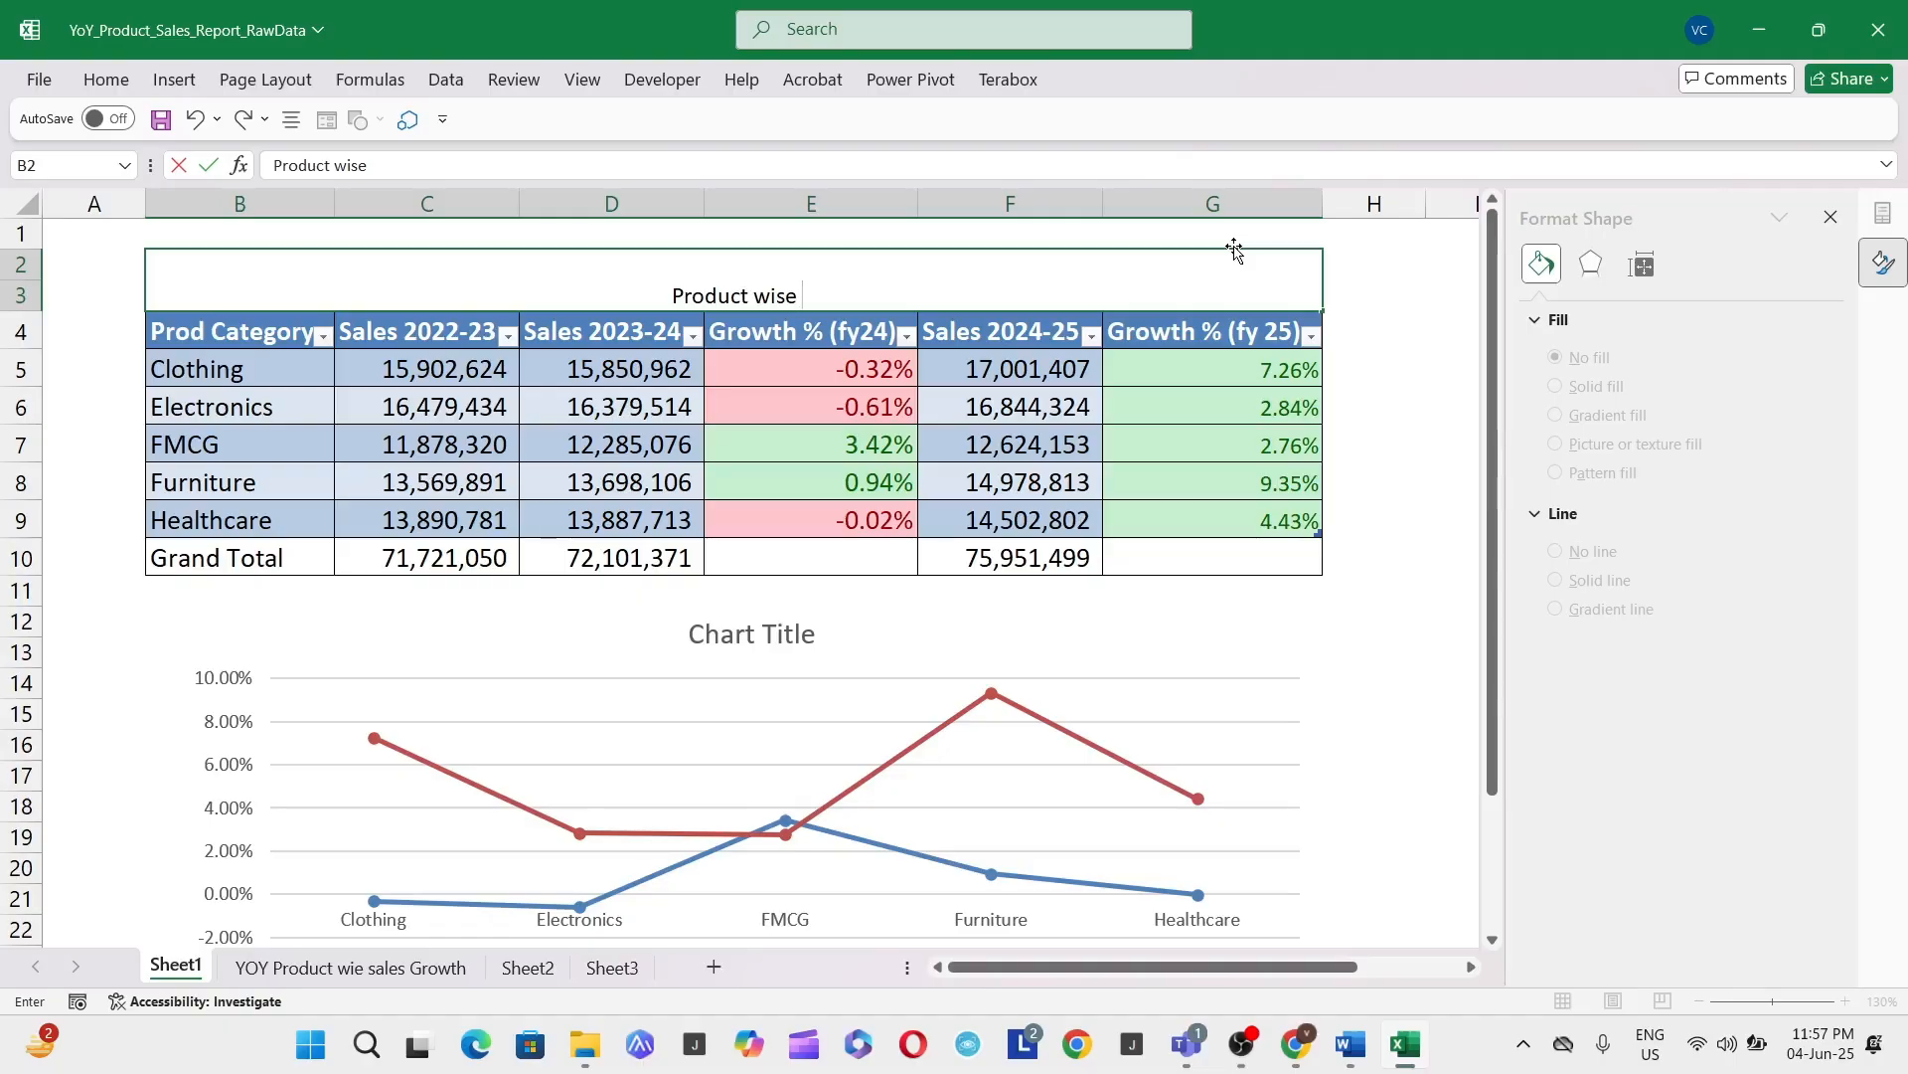
text(Sale)
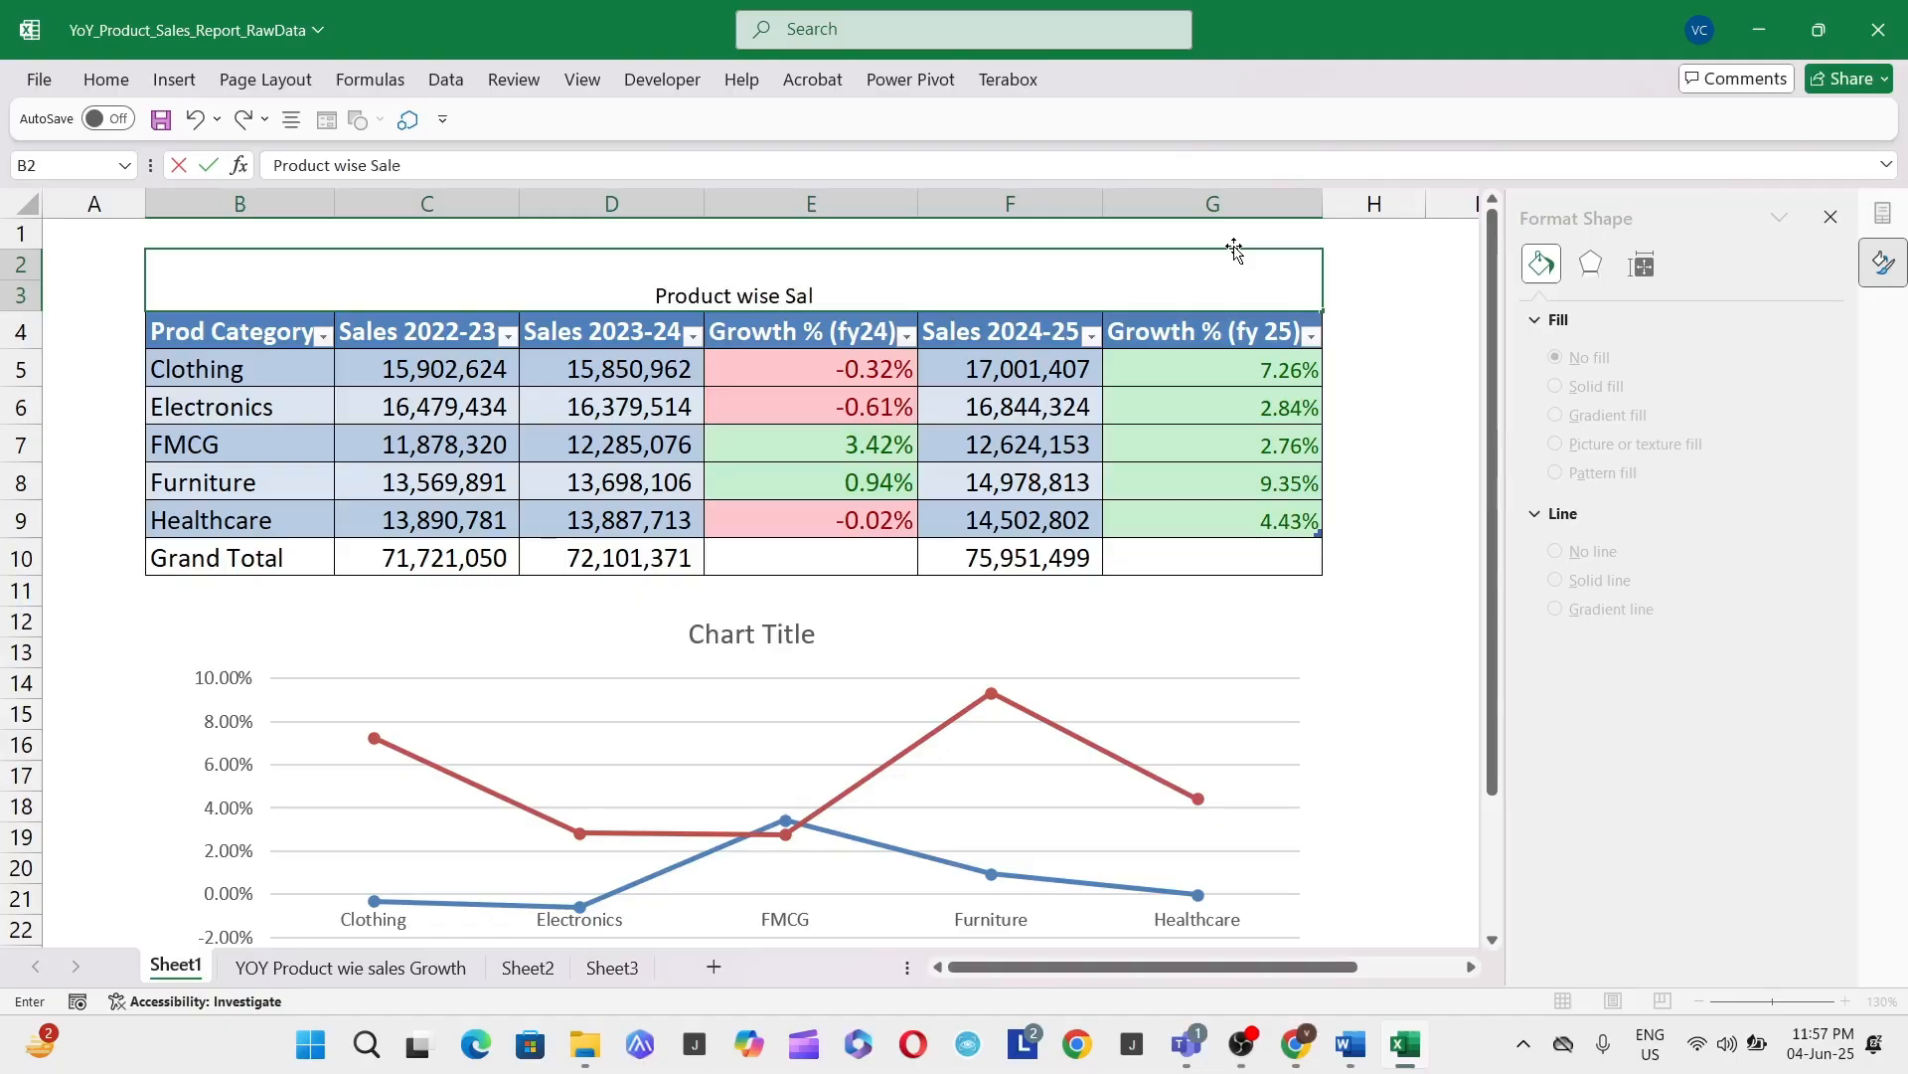
text(s Gr)
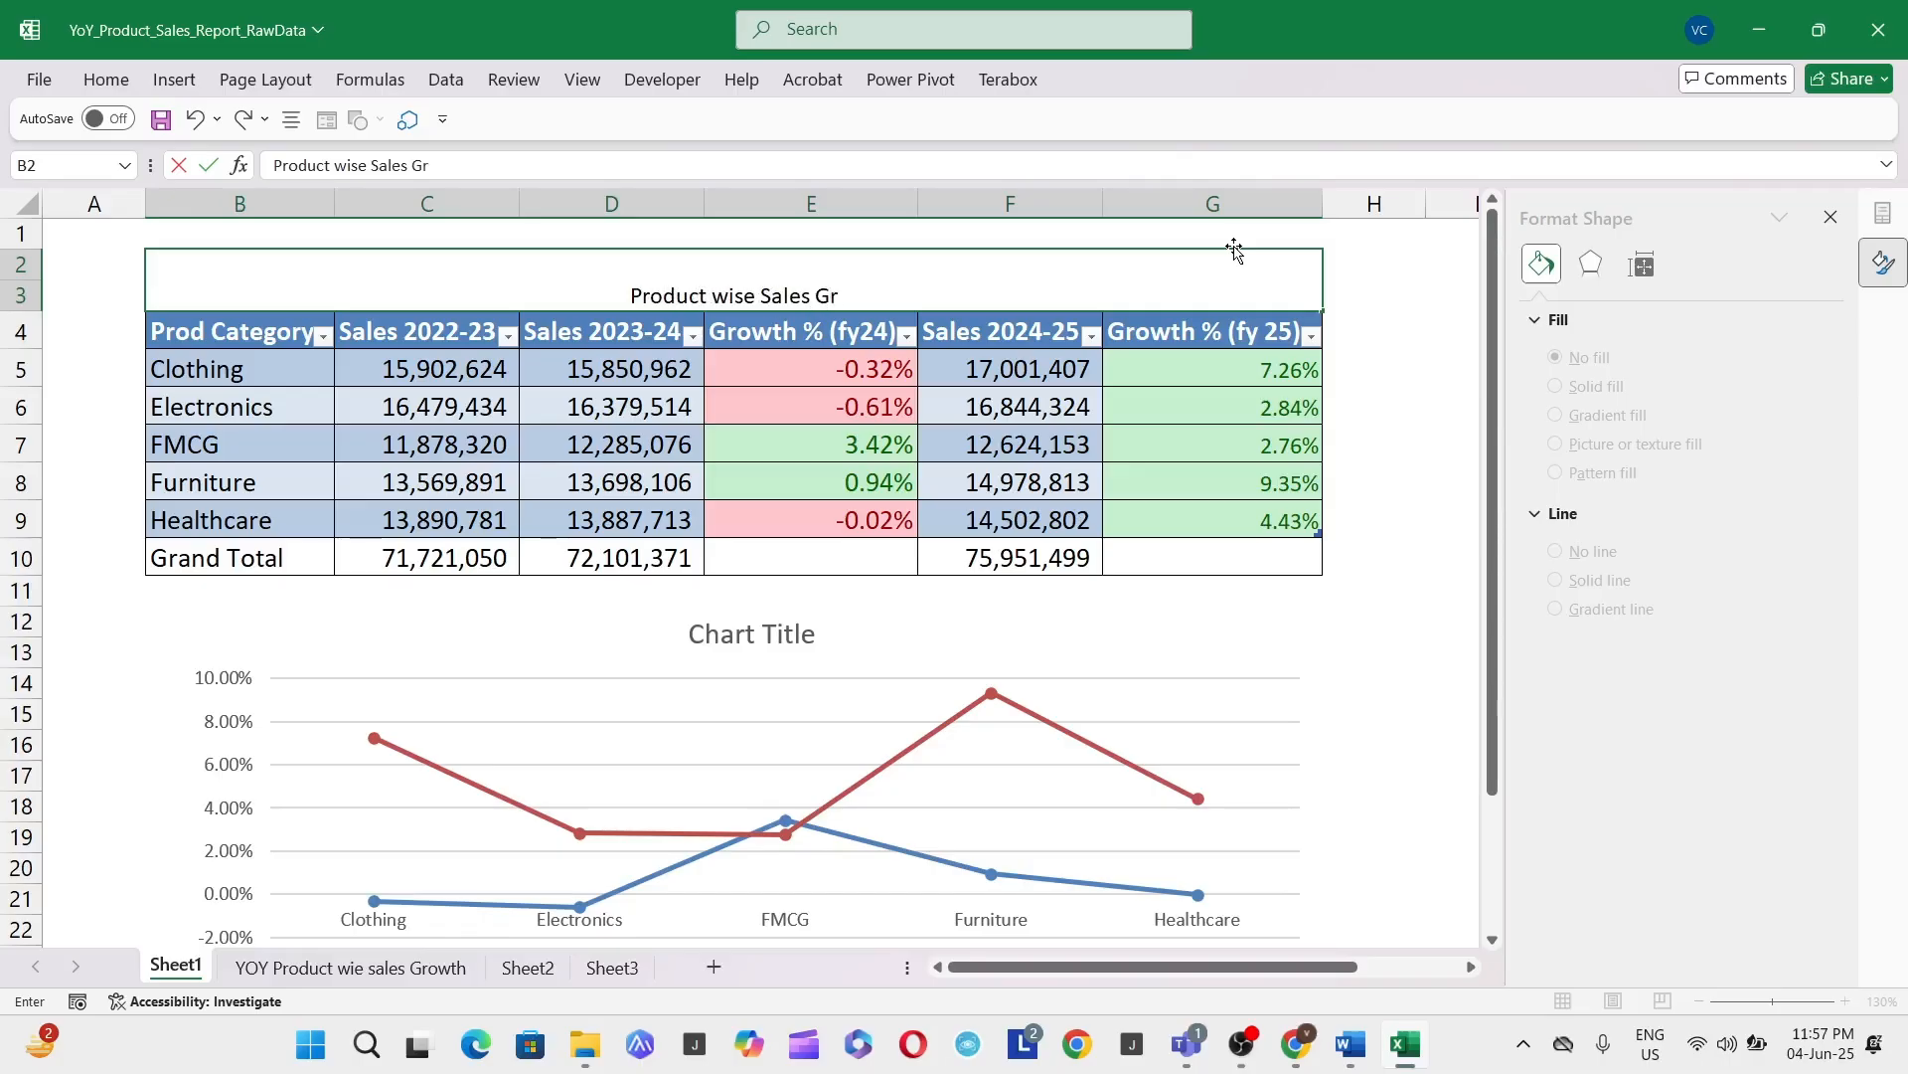
text(owth)
key(Return)
key(Up)
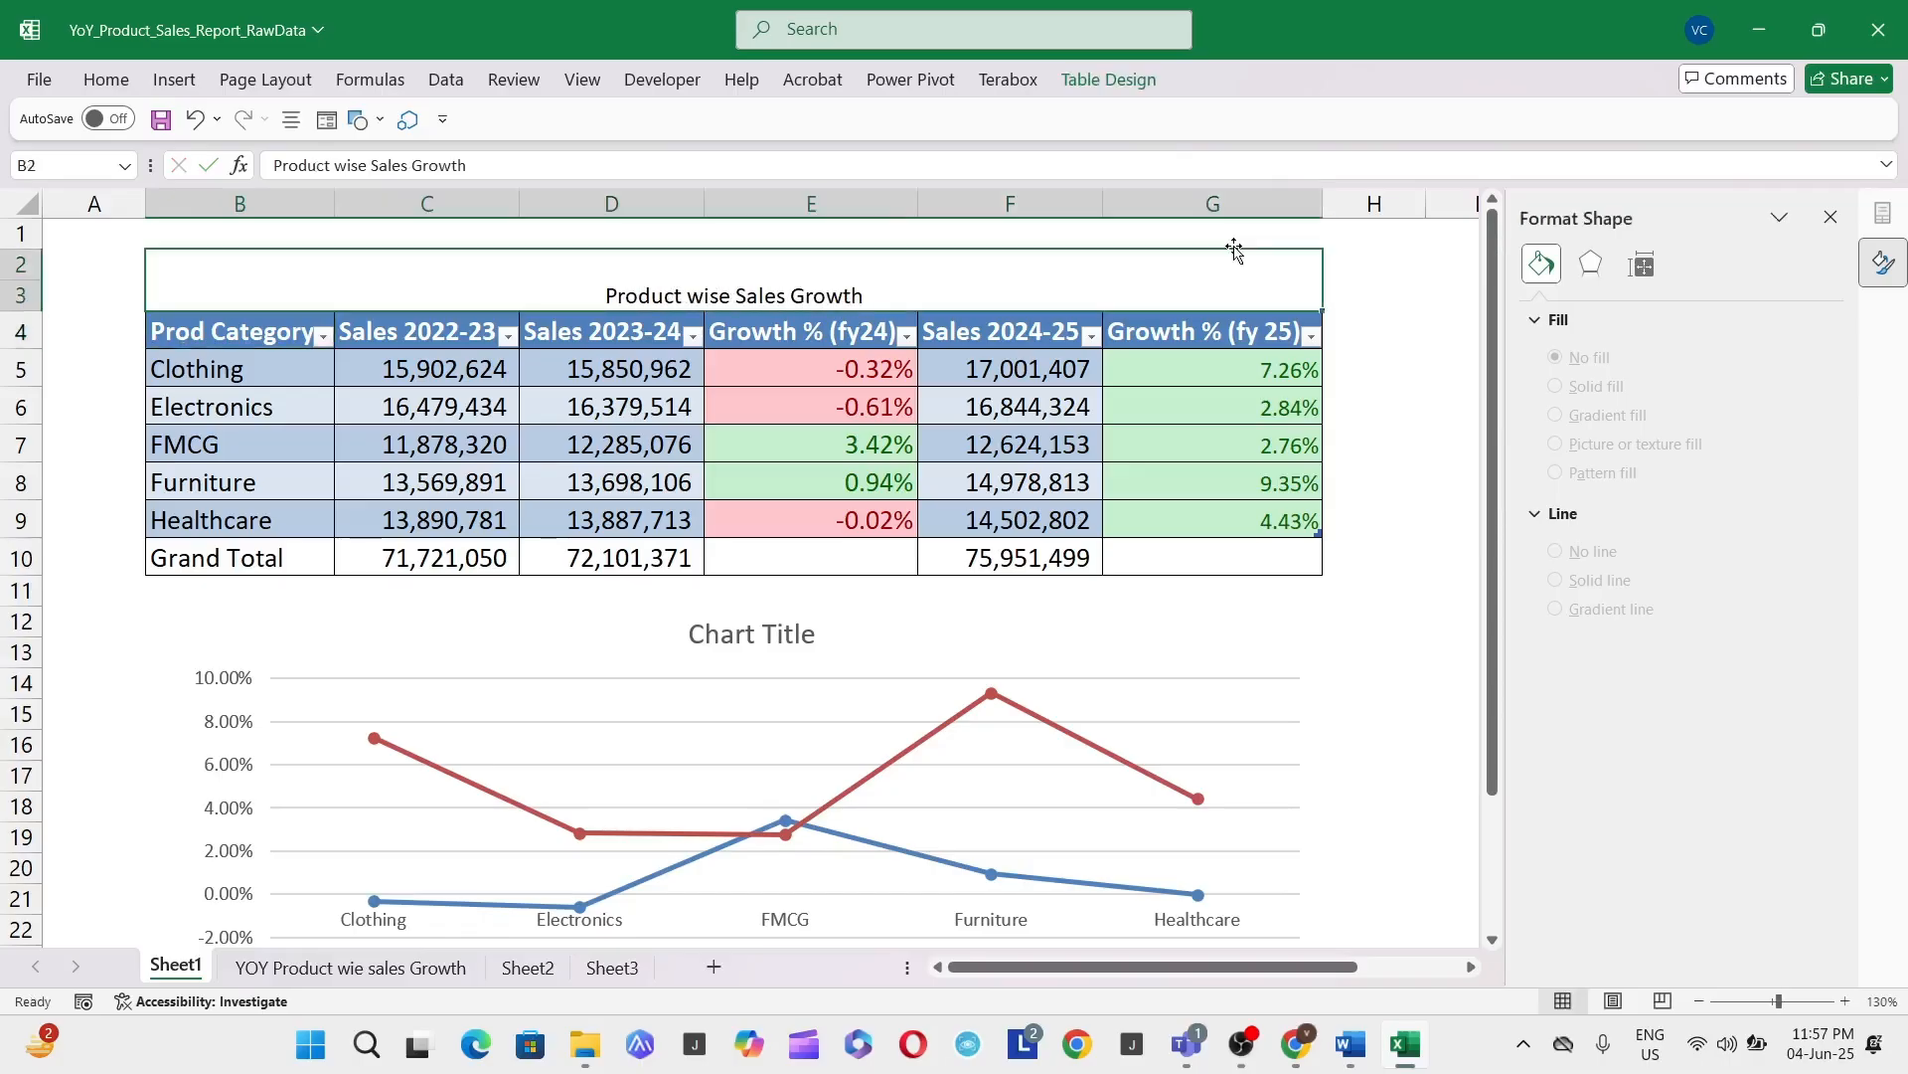
Step: Edit the merged title cell to read "YOY Product Wise Sales Growth"
key(F2)
key(ctrl+Left)
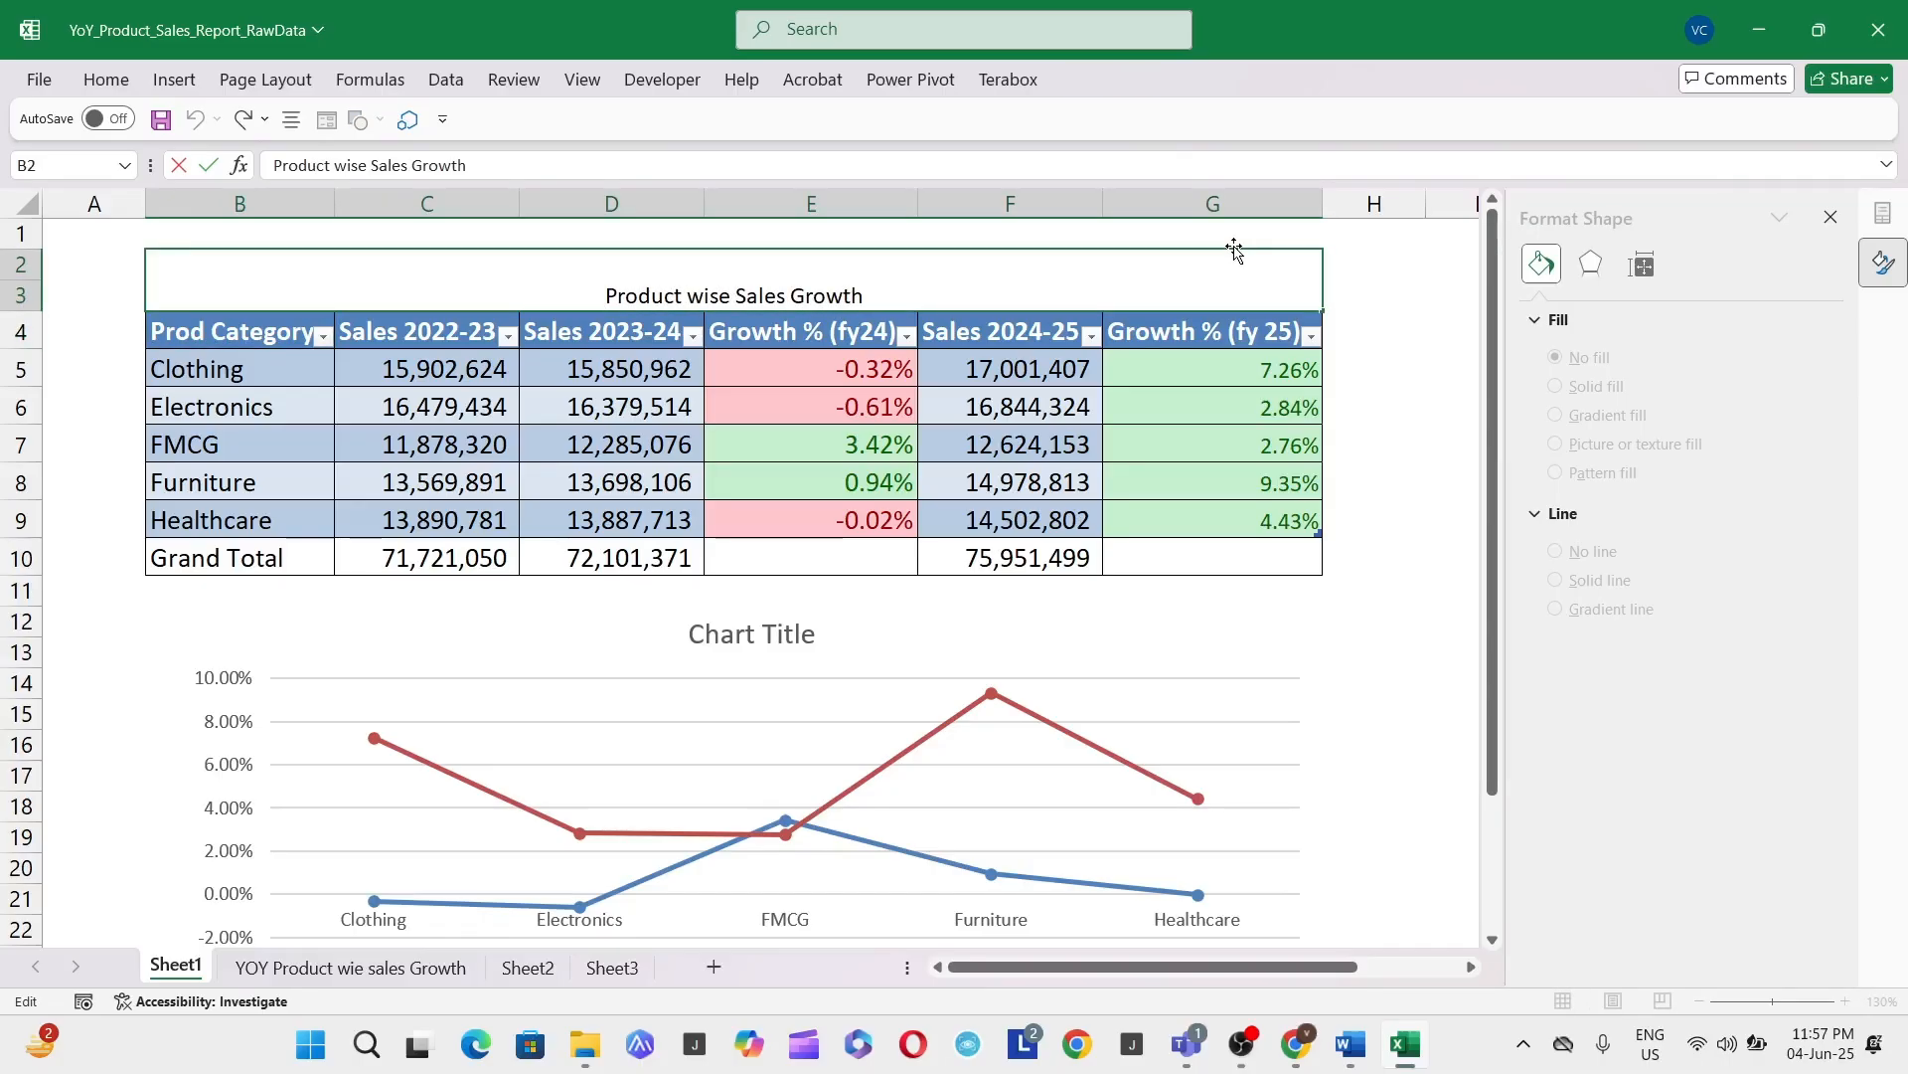
text(YOY)
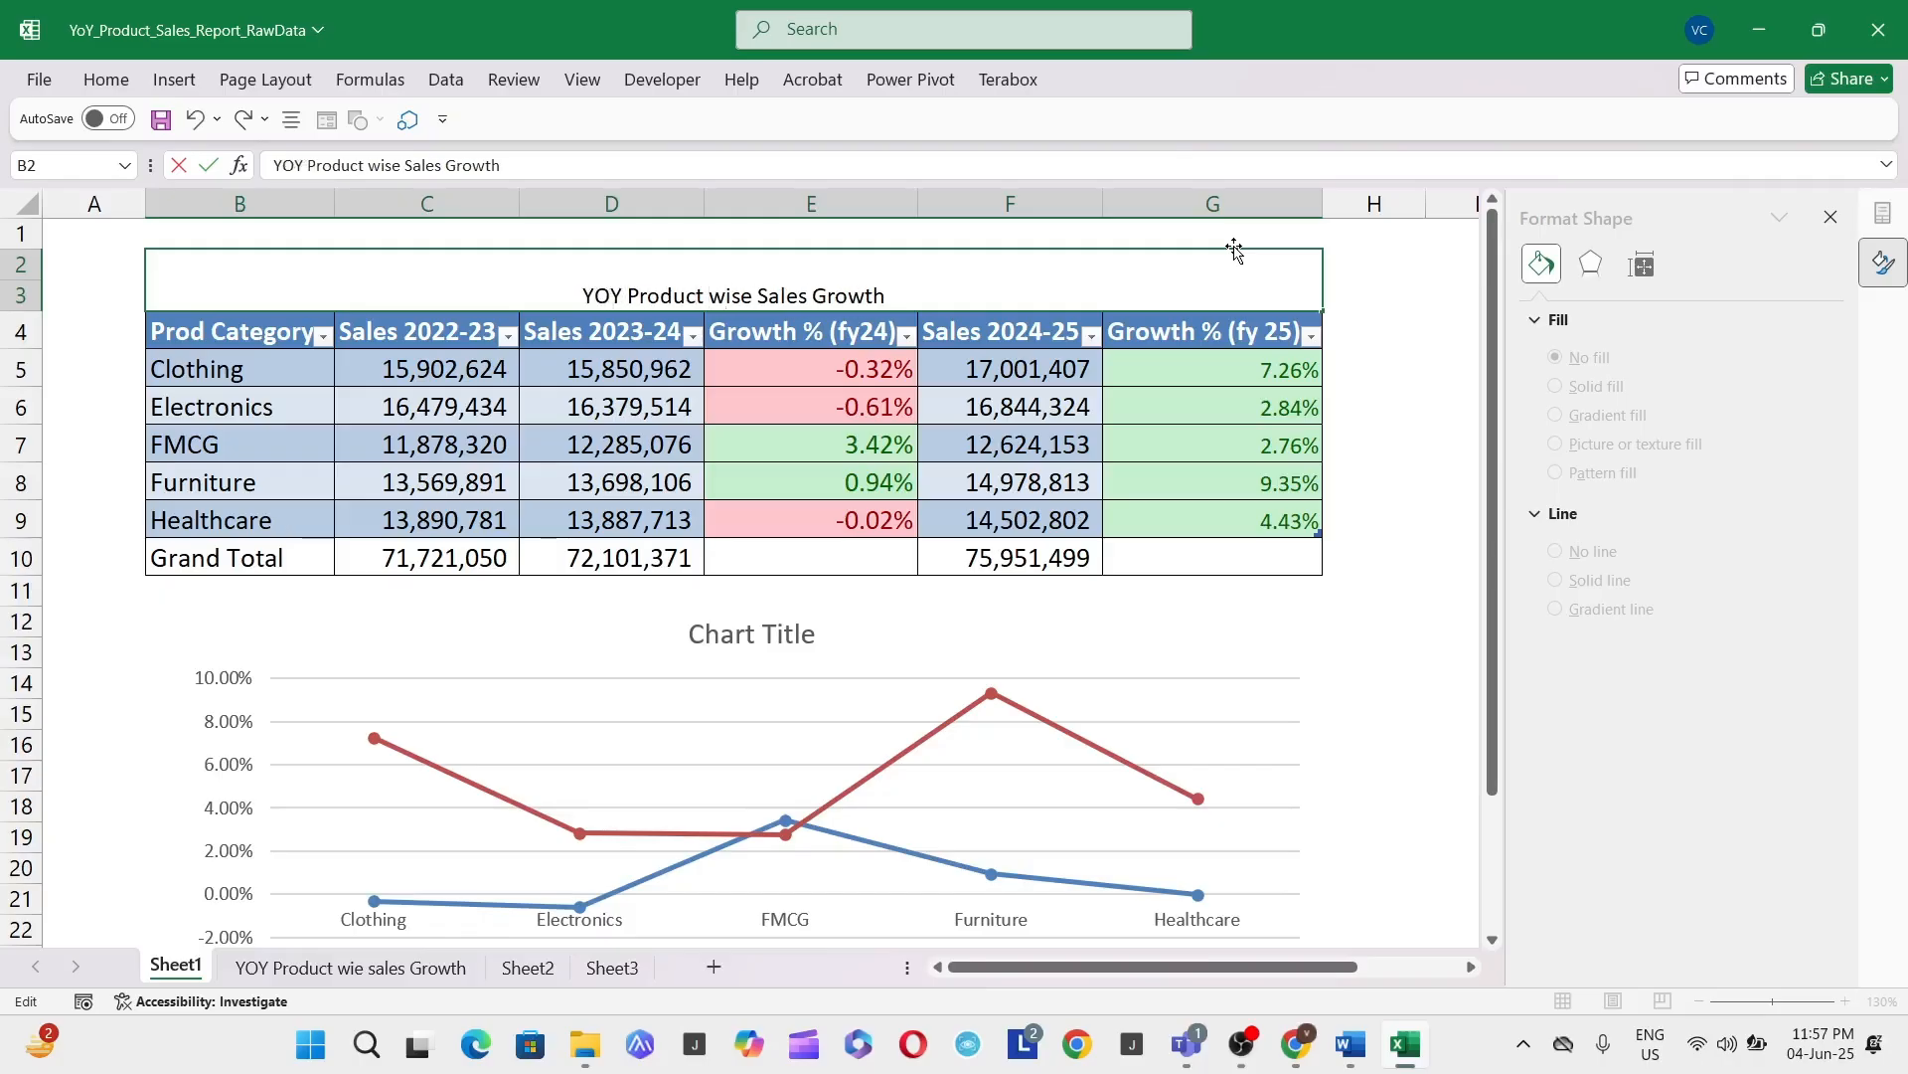
key(BackSpace)
text(W)
key(Return)
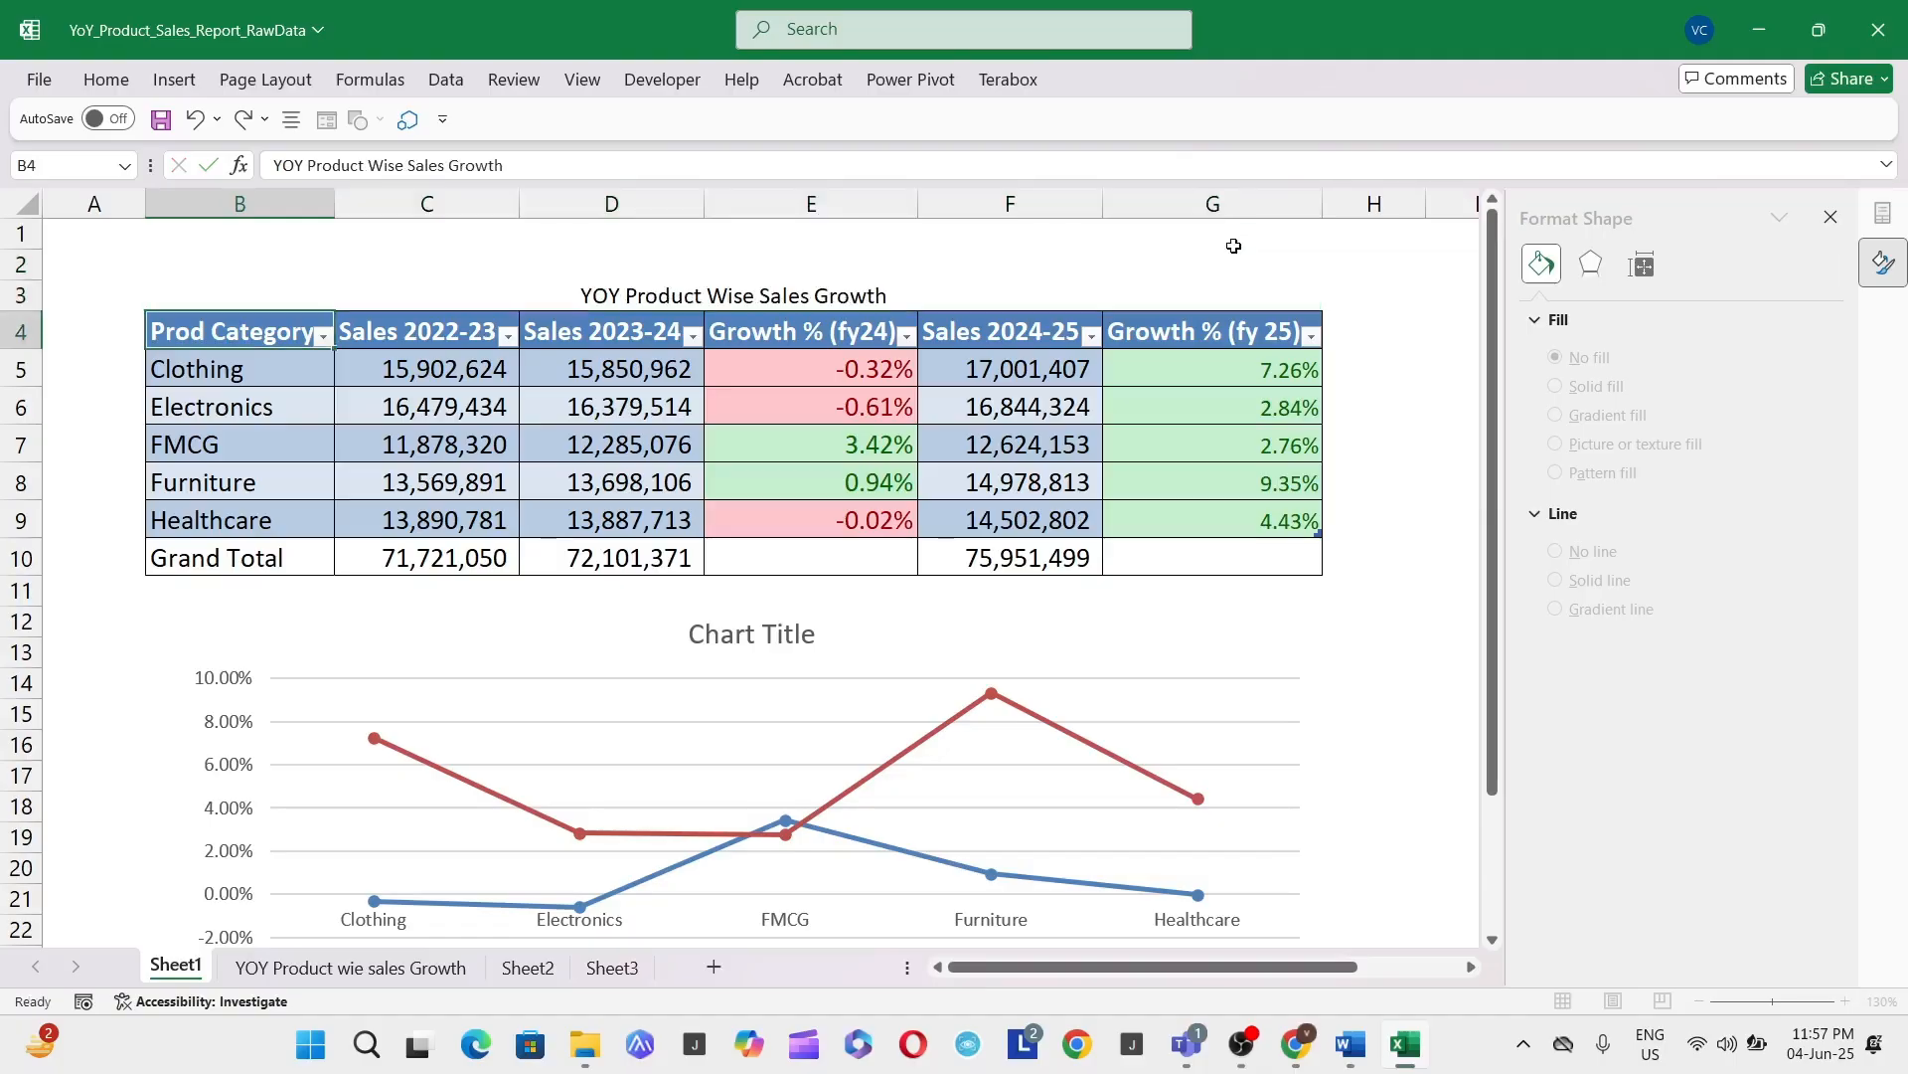
Step: Make the report title in B2 bold and set its font size to 19
key(Up)
key(ctrl+b)
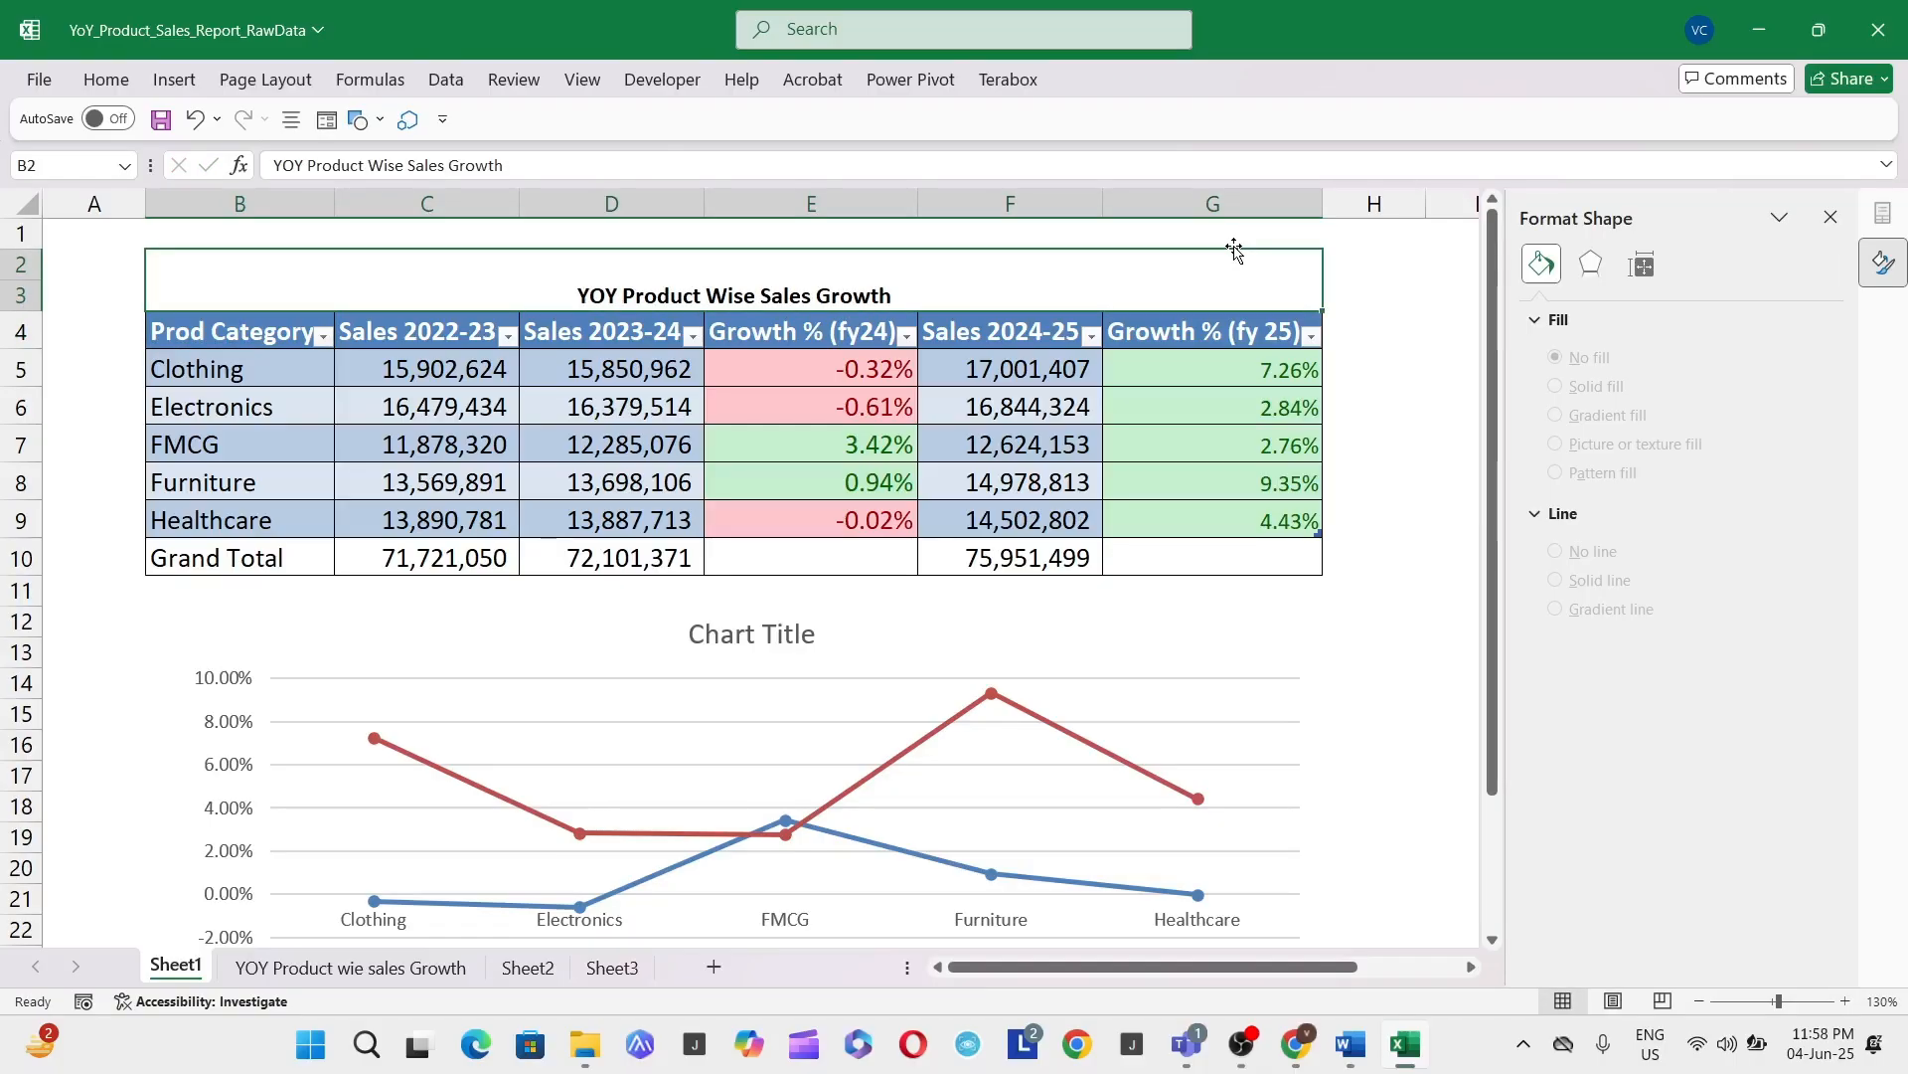
key(alt+h)
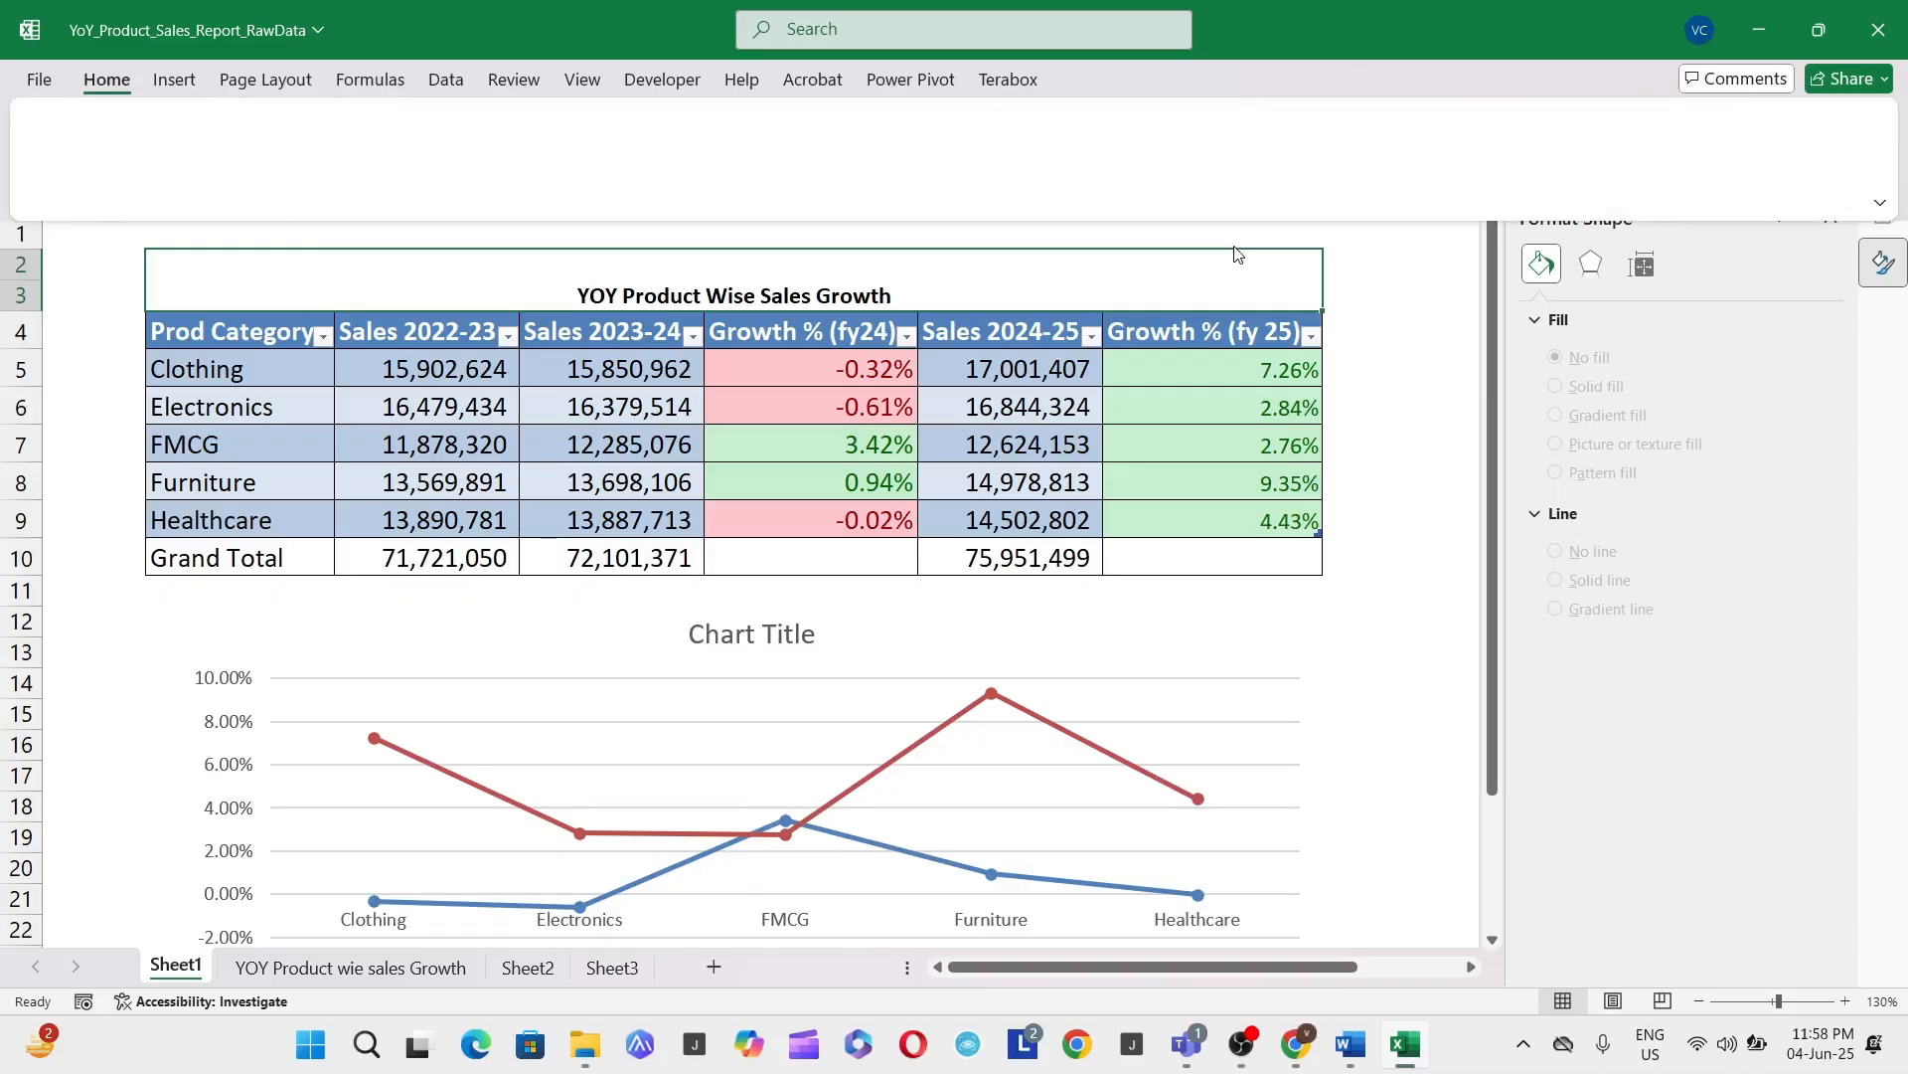
key(f)
key(s)
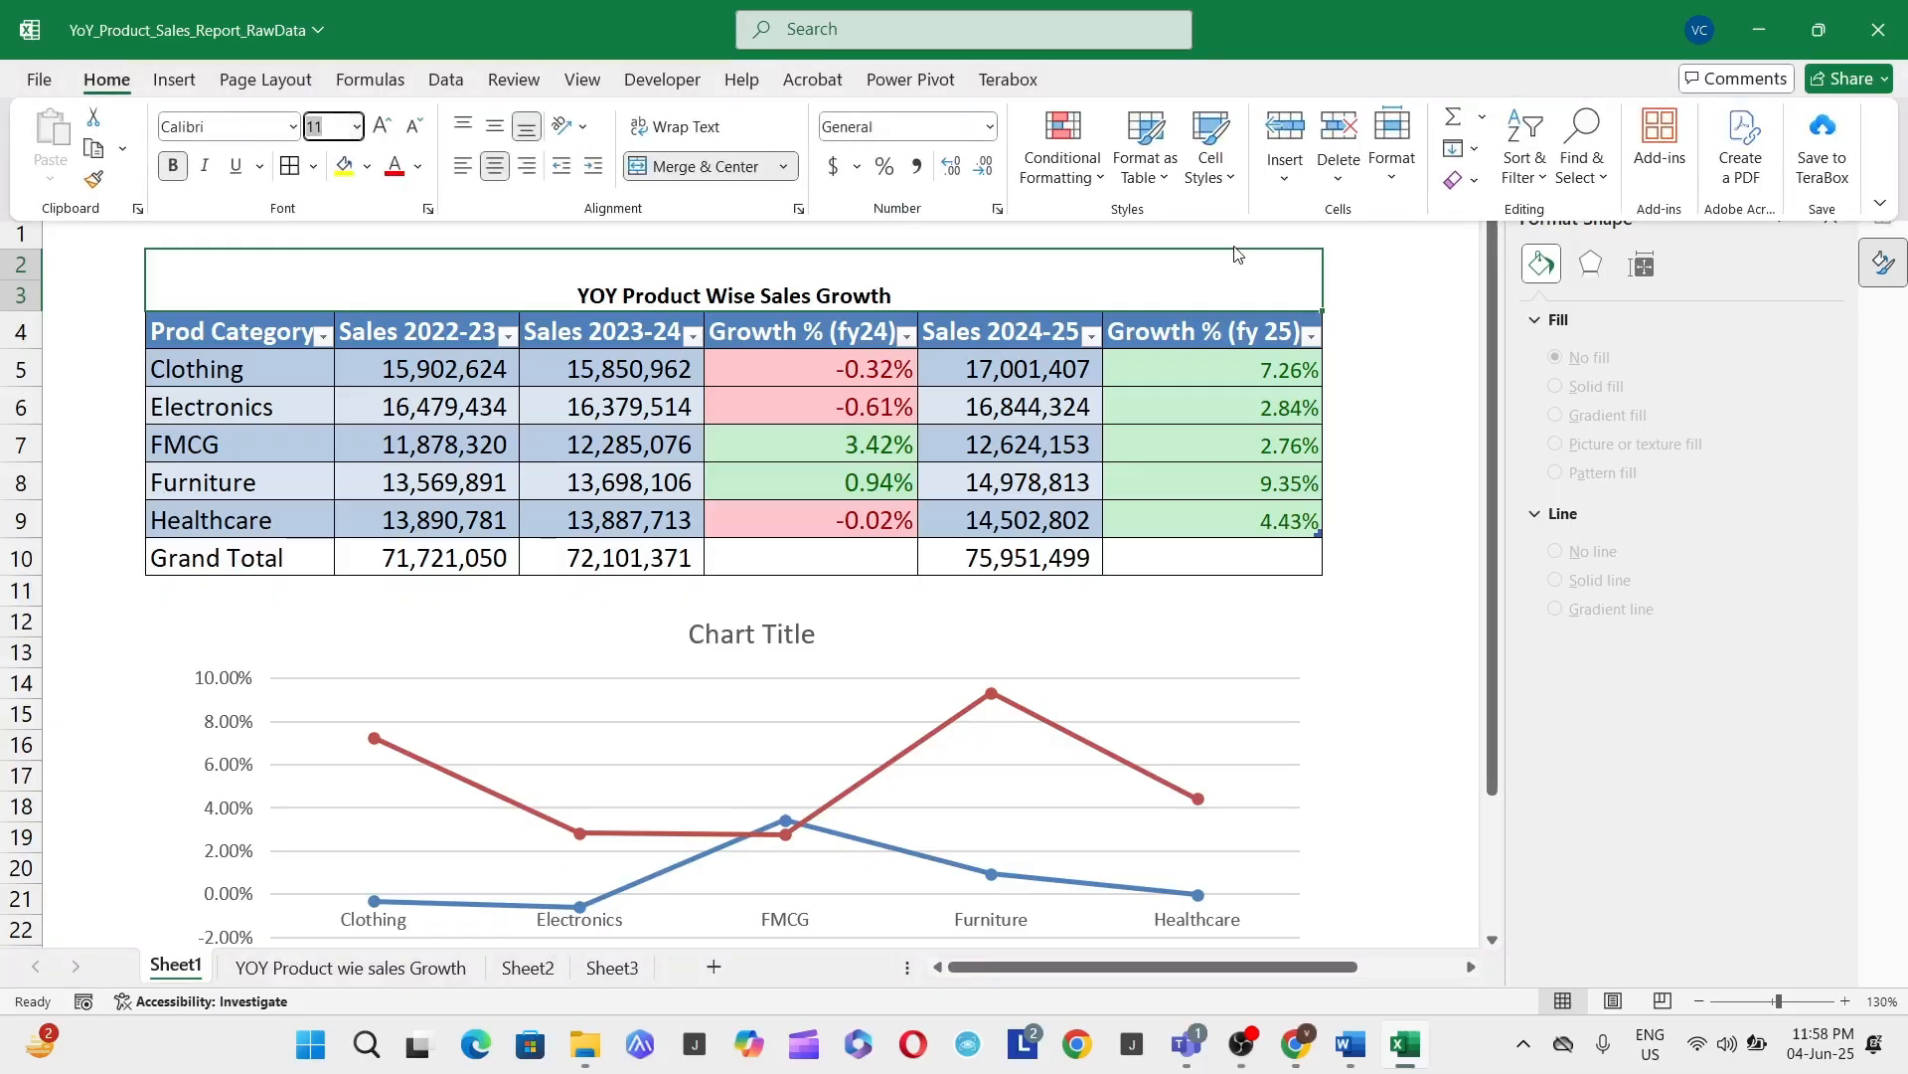
text(19)
key(Return)
key(Down)
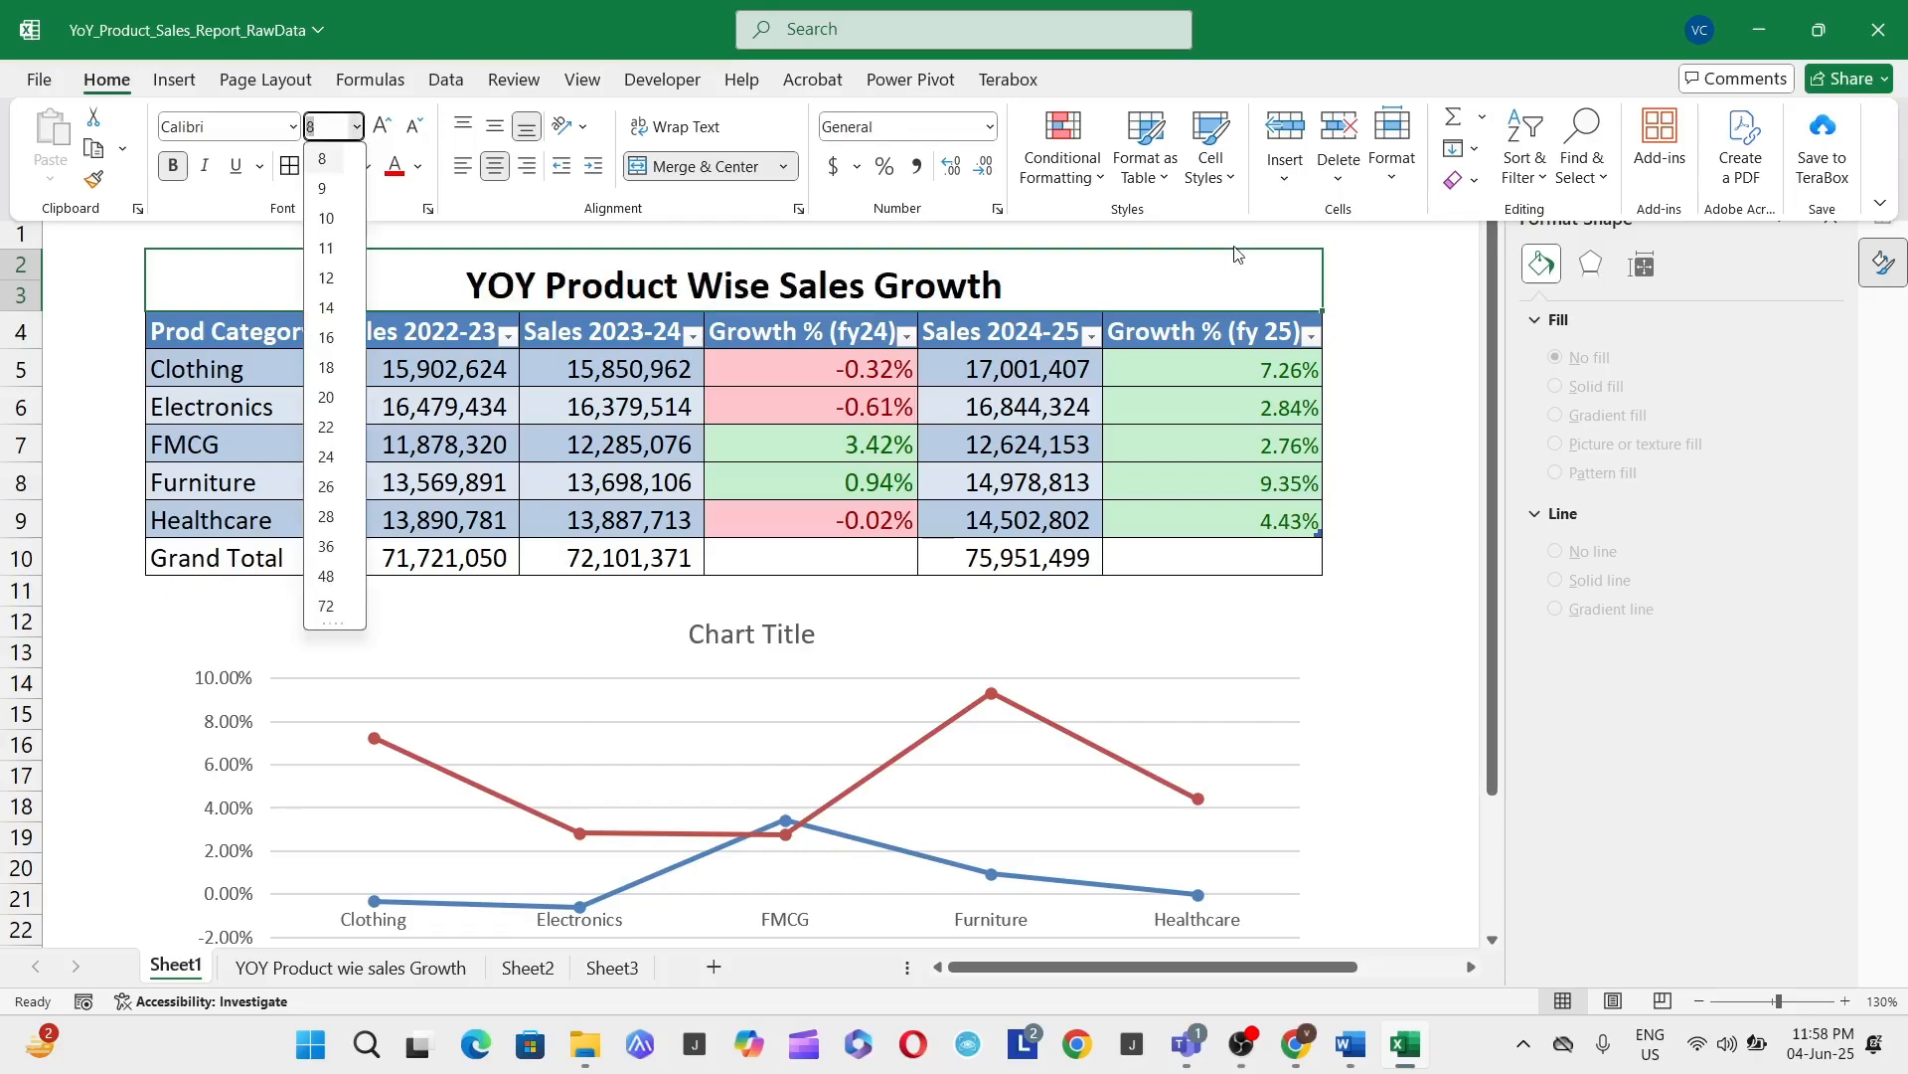
key(Escape)
key(Down)
key(Escape)
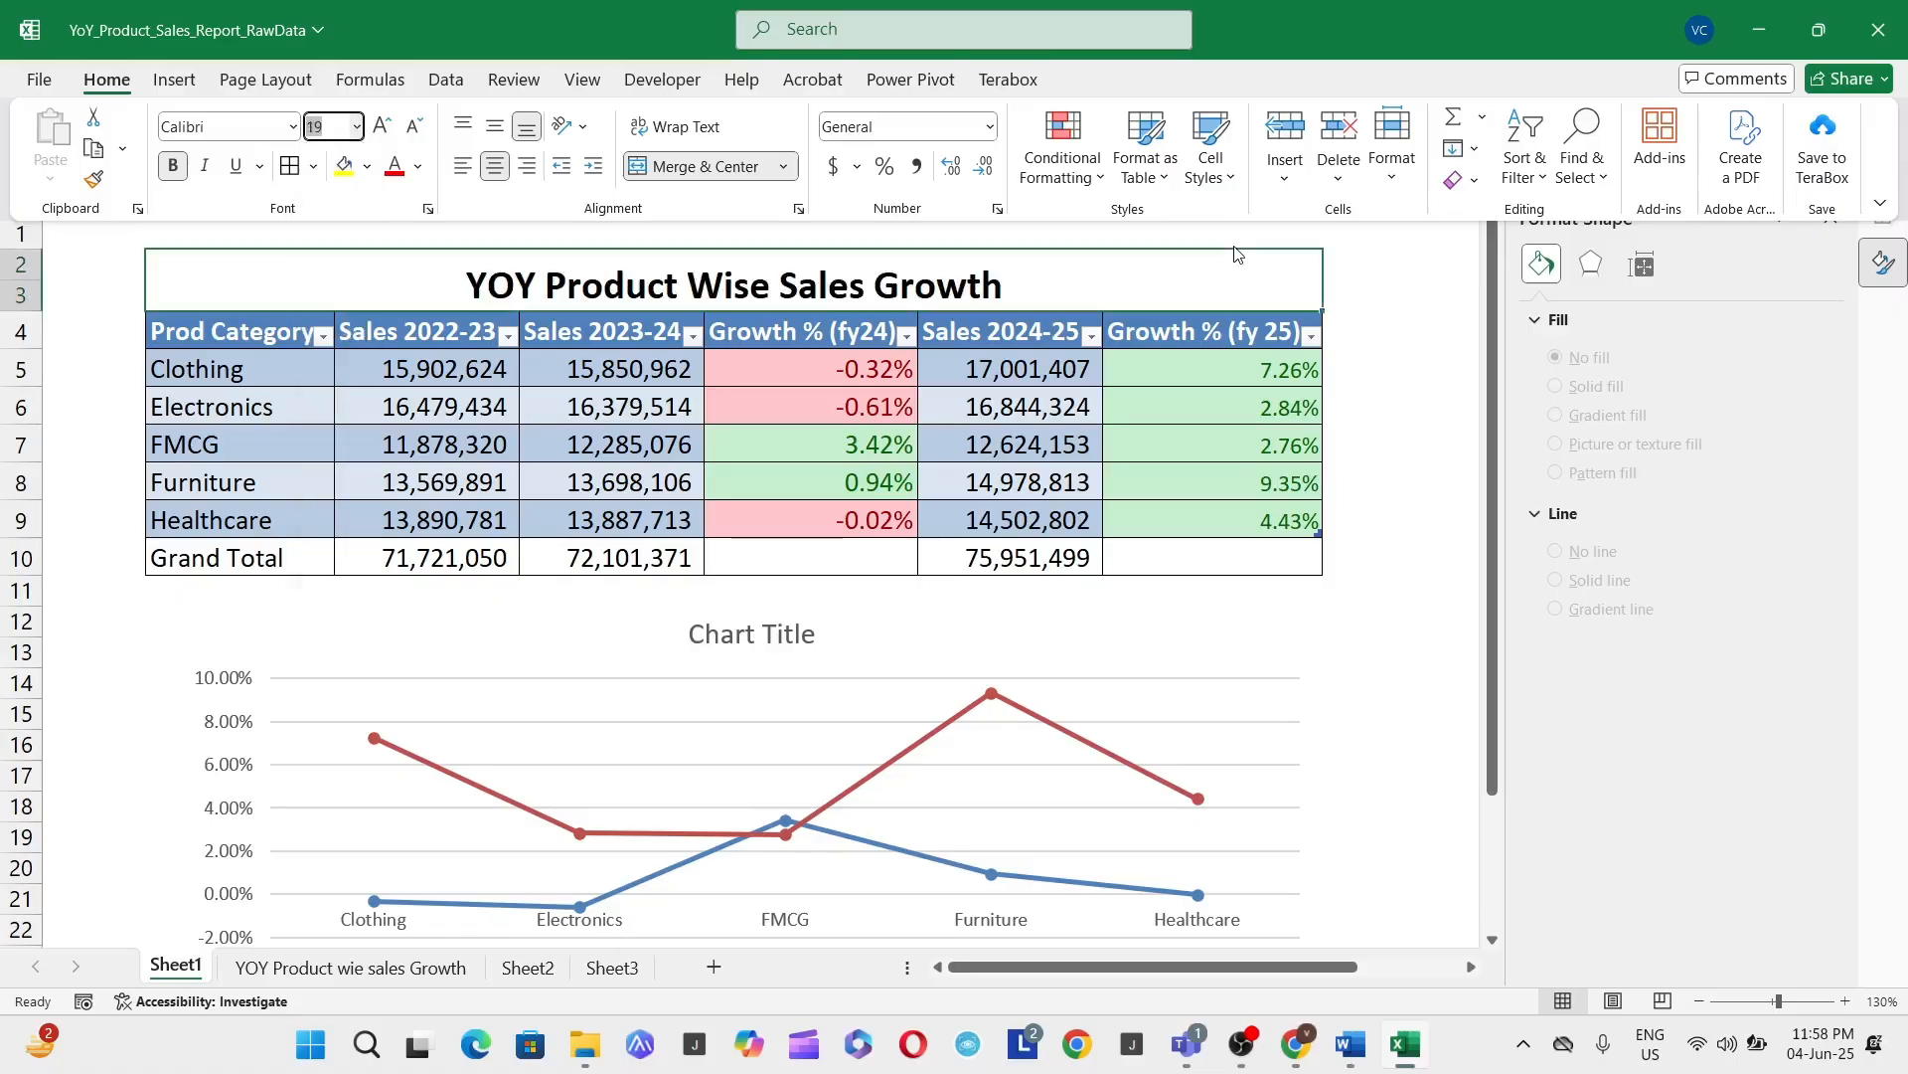
key(Escape)
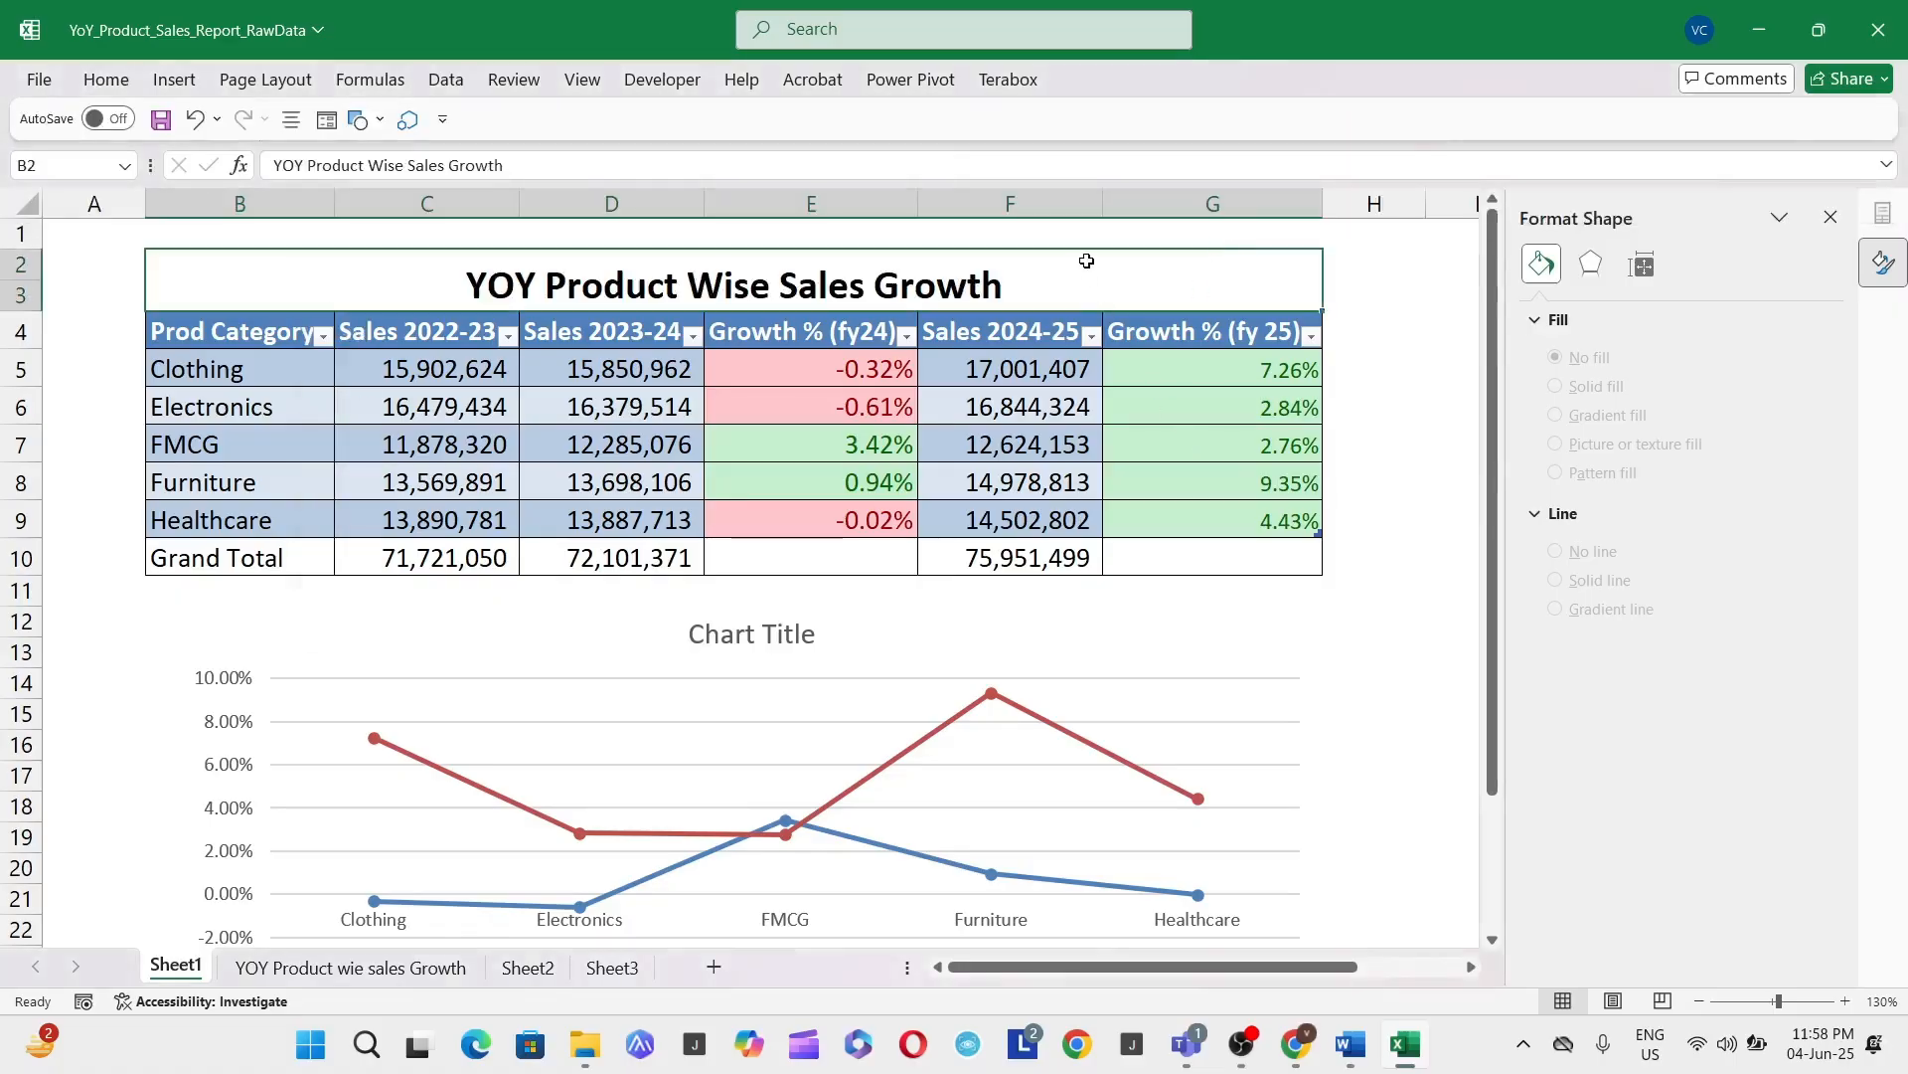
Step: Apply all borders to the merged report title cell
click(953, 807)
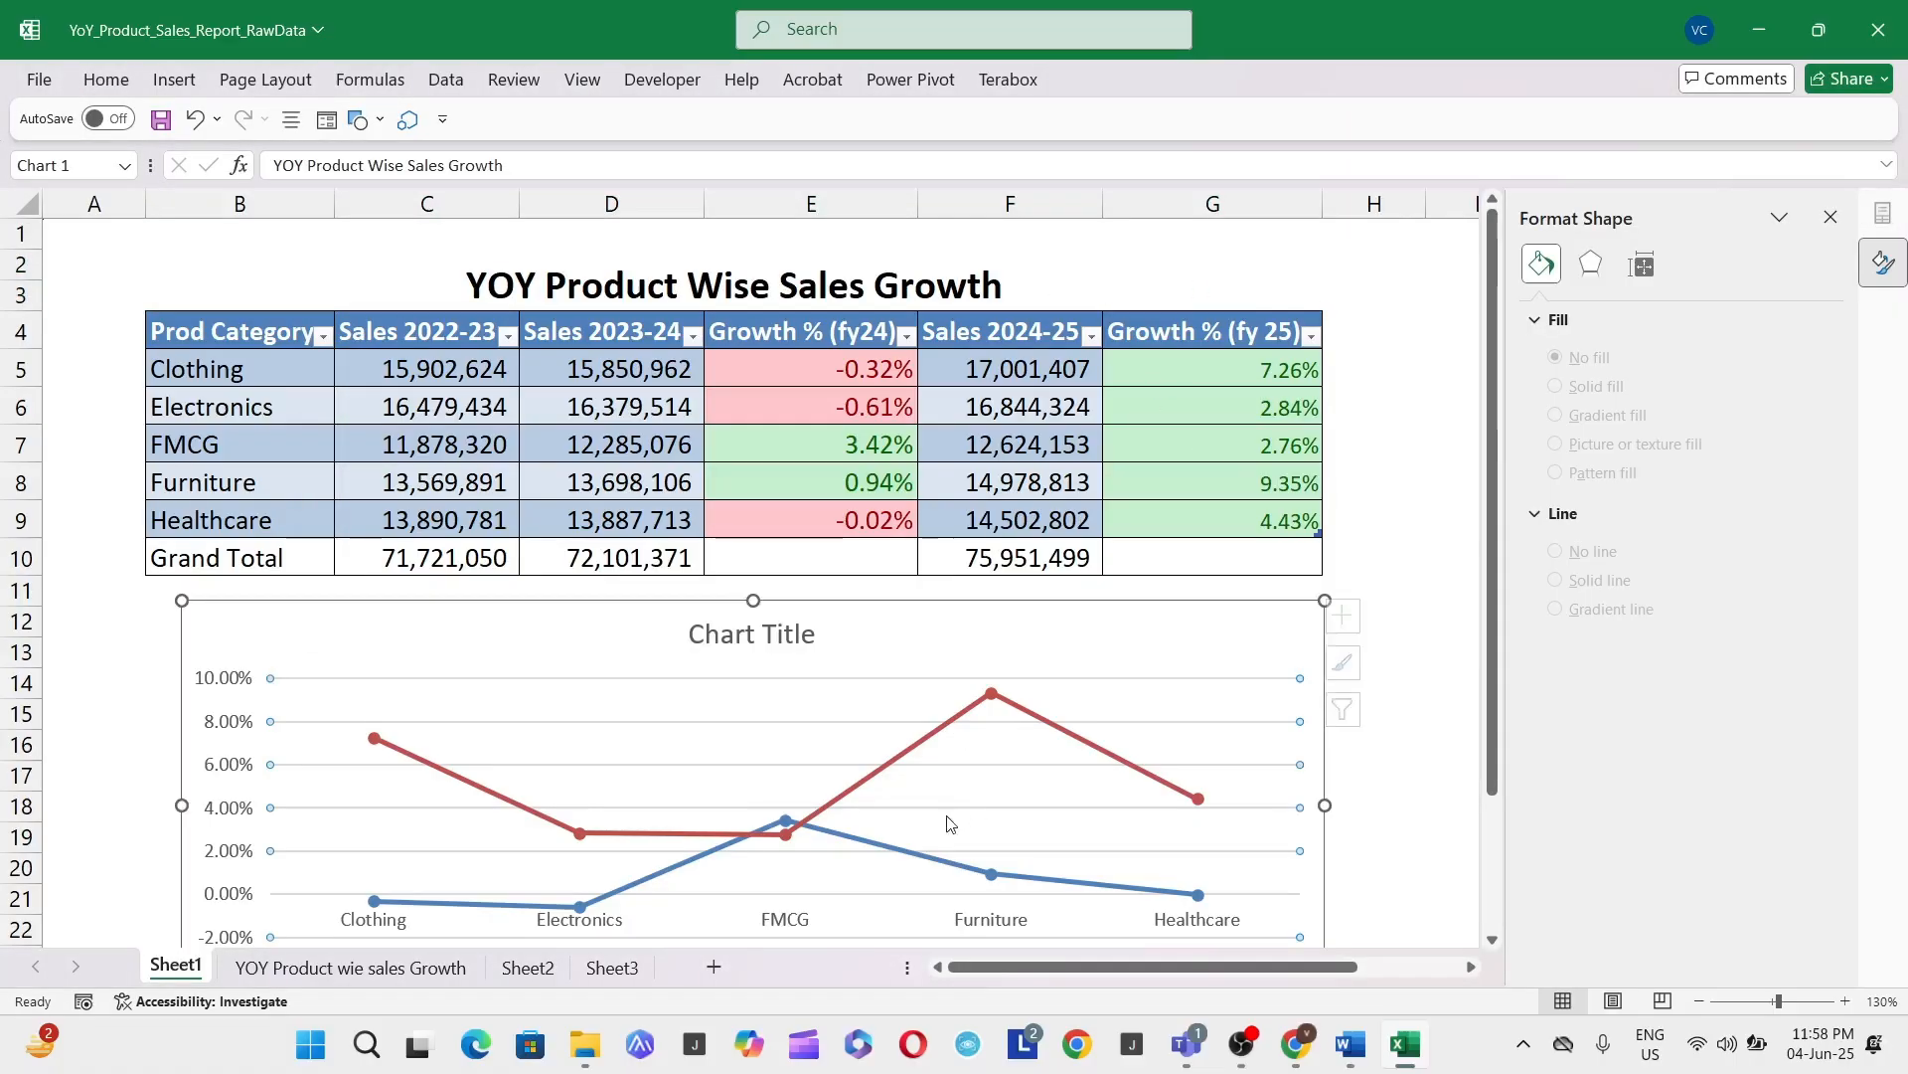
click(670, 281)
key(alt)
key(h)
key(b)
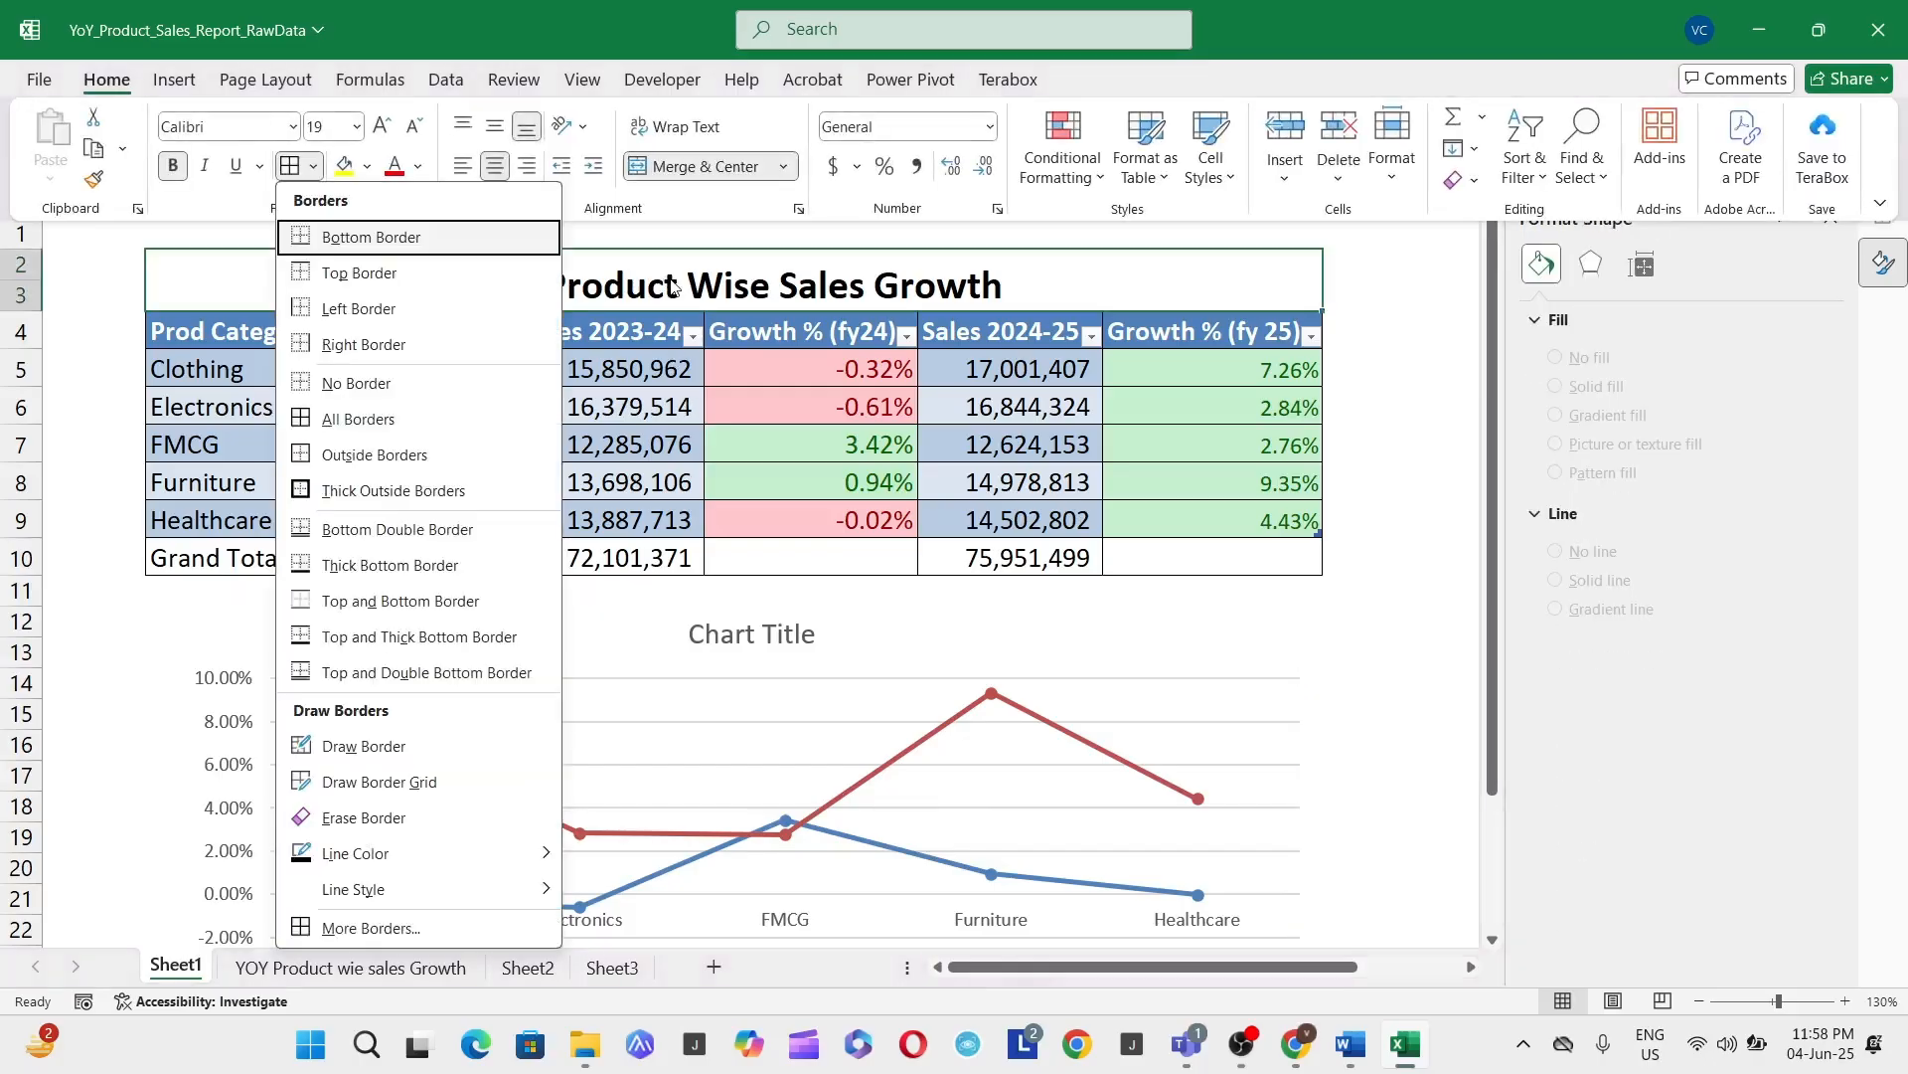
key(a)
key(Down)
key(Down)
key(Down)
key(Down)
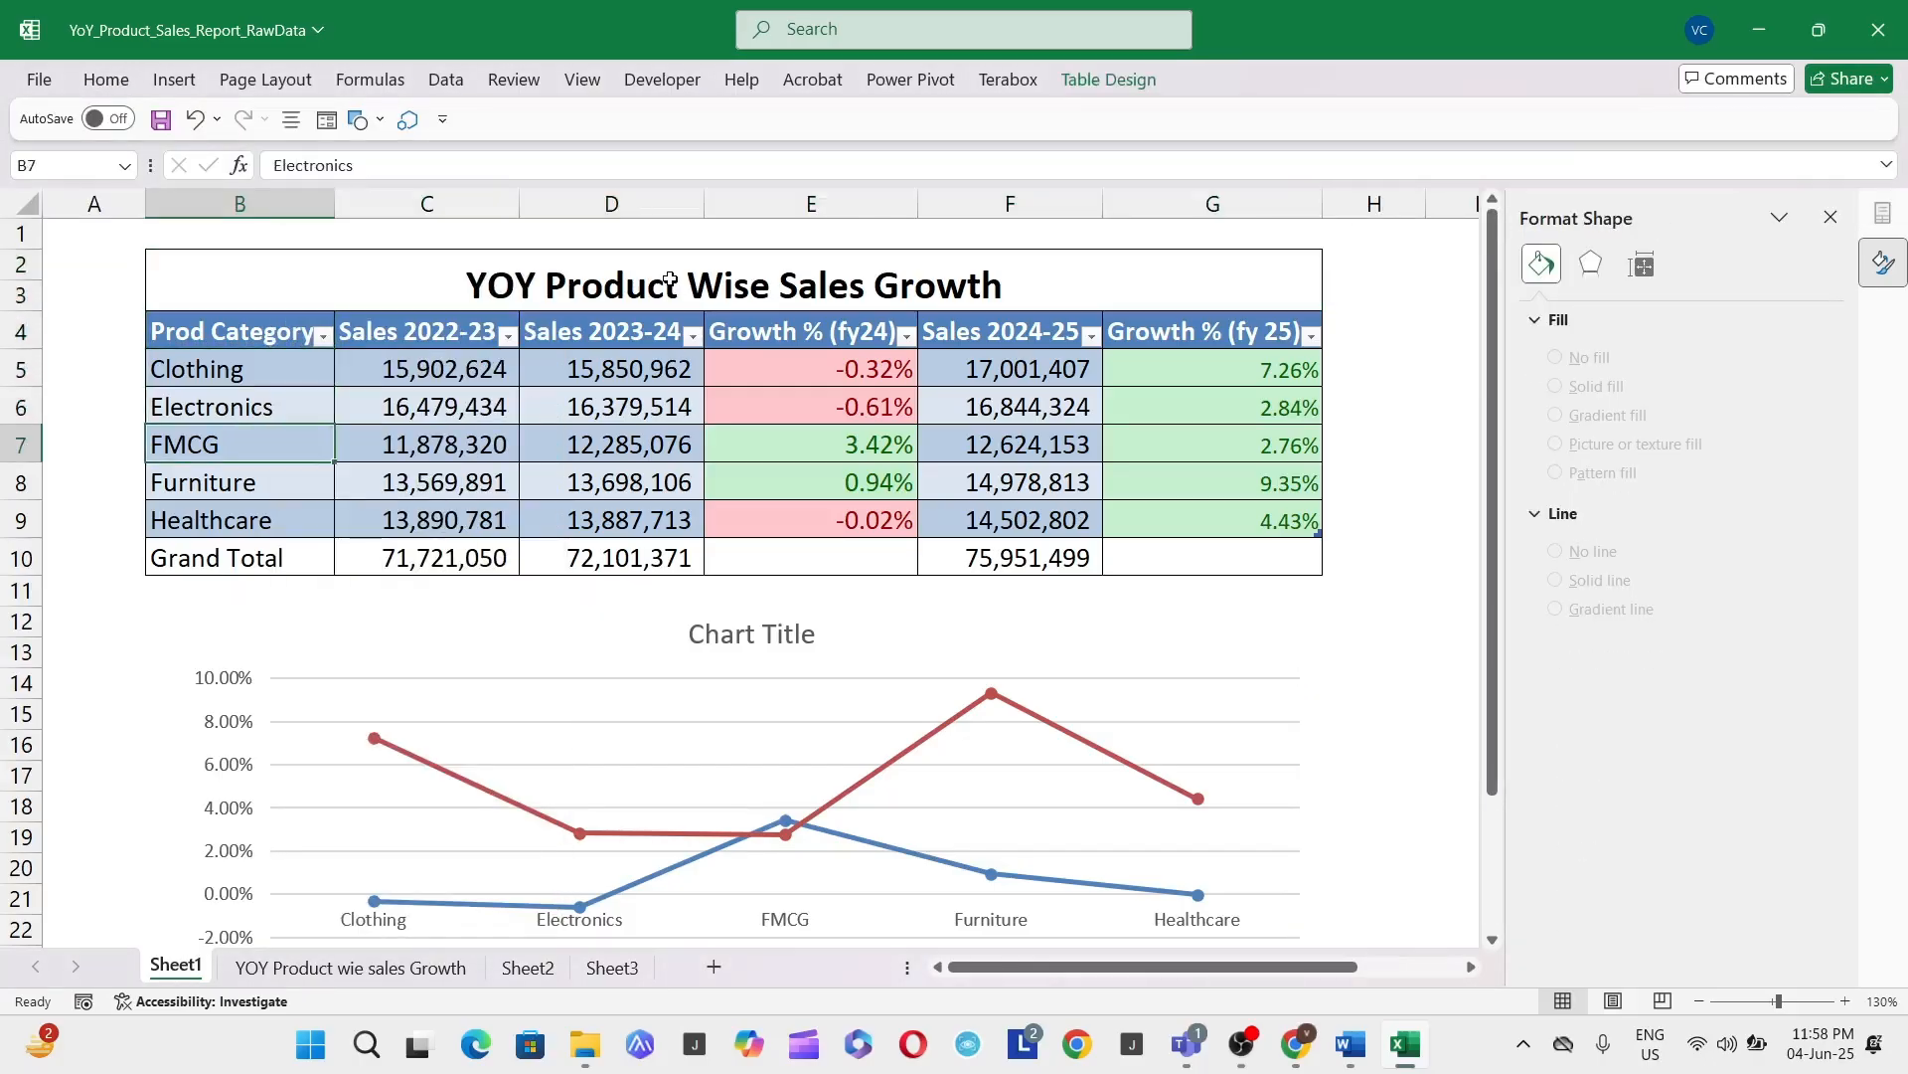
key(Down)
key(Down)
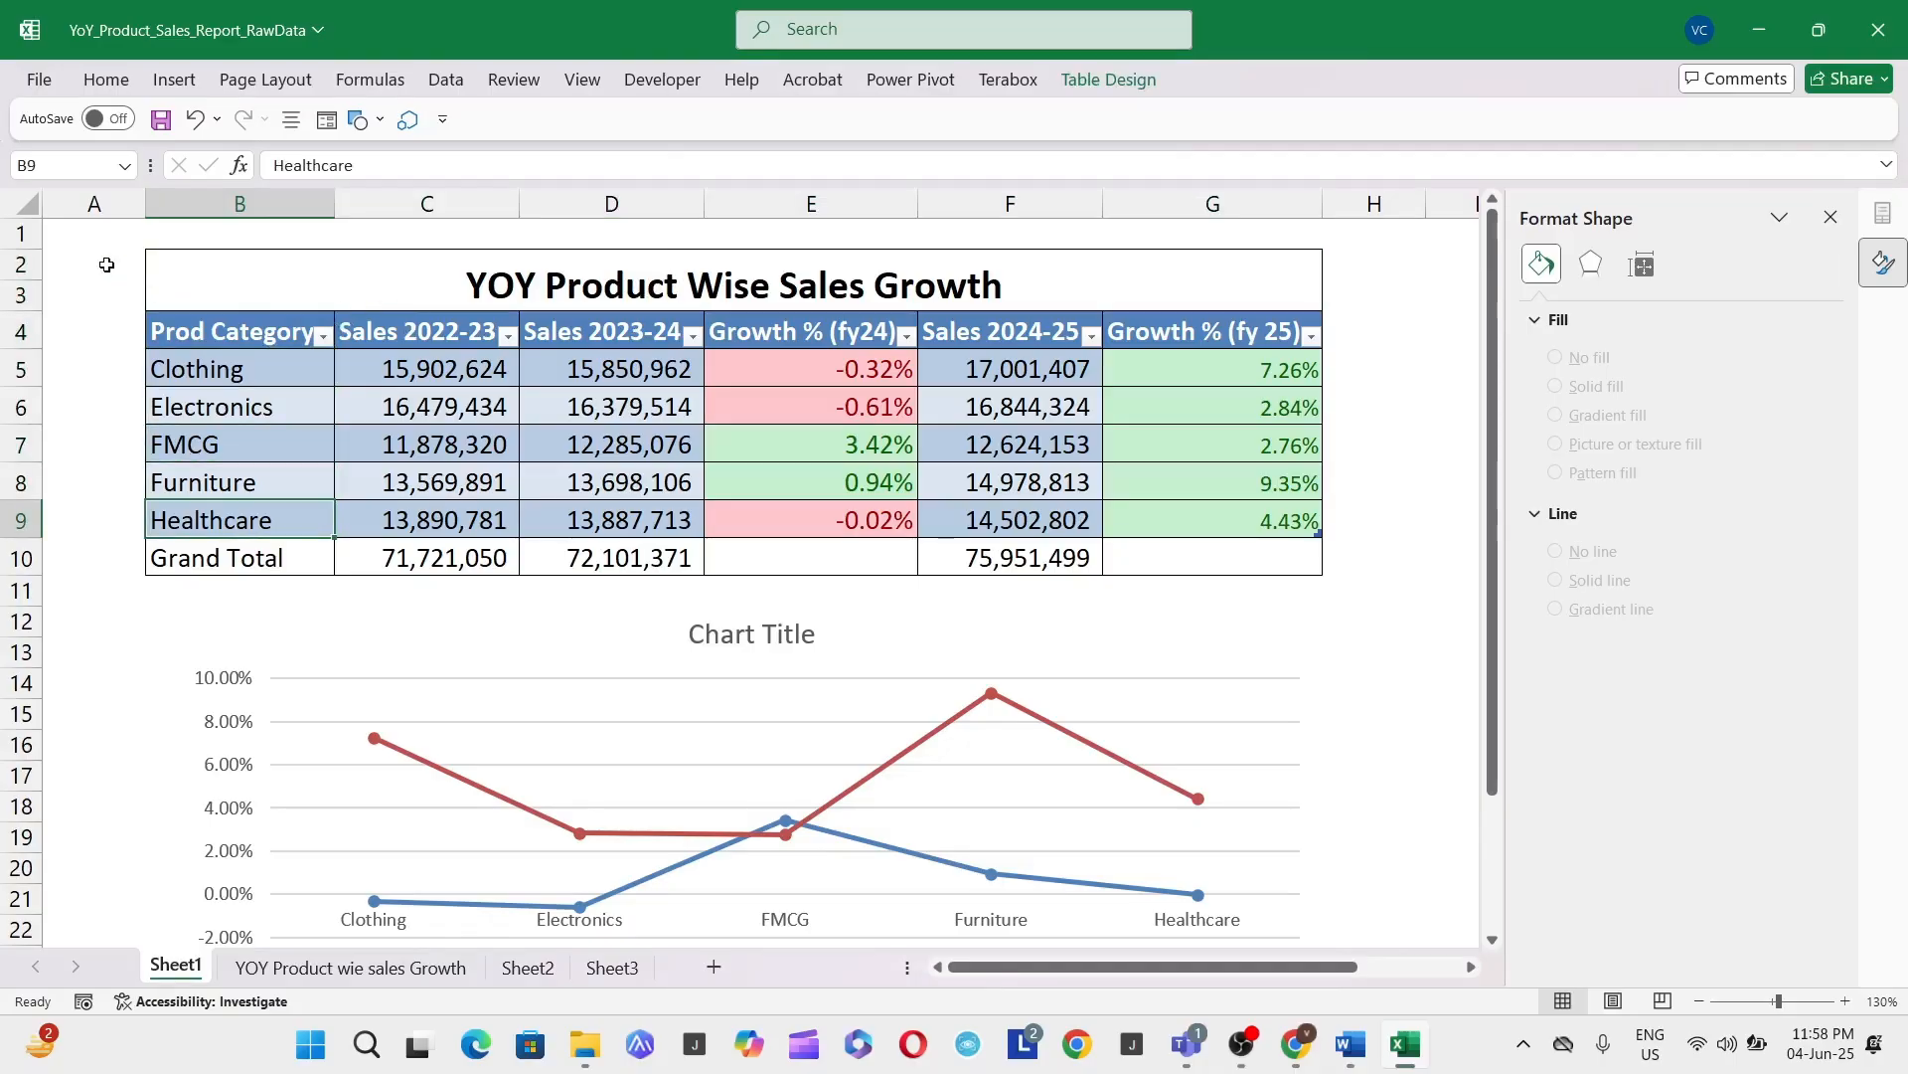
Step: Open the print settings for Sheet1 and return to the worksheet
key(ctrl+p)
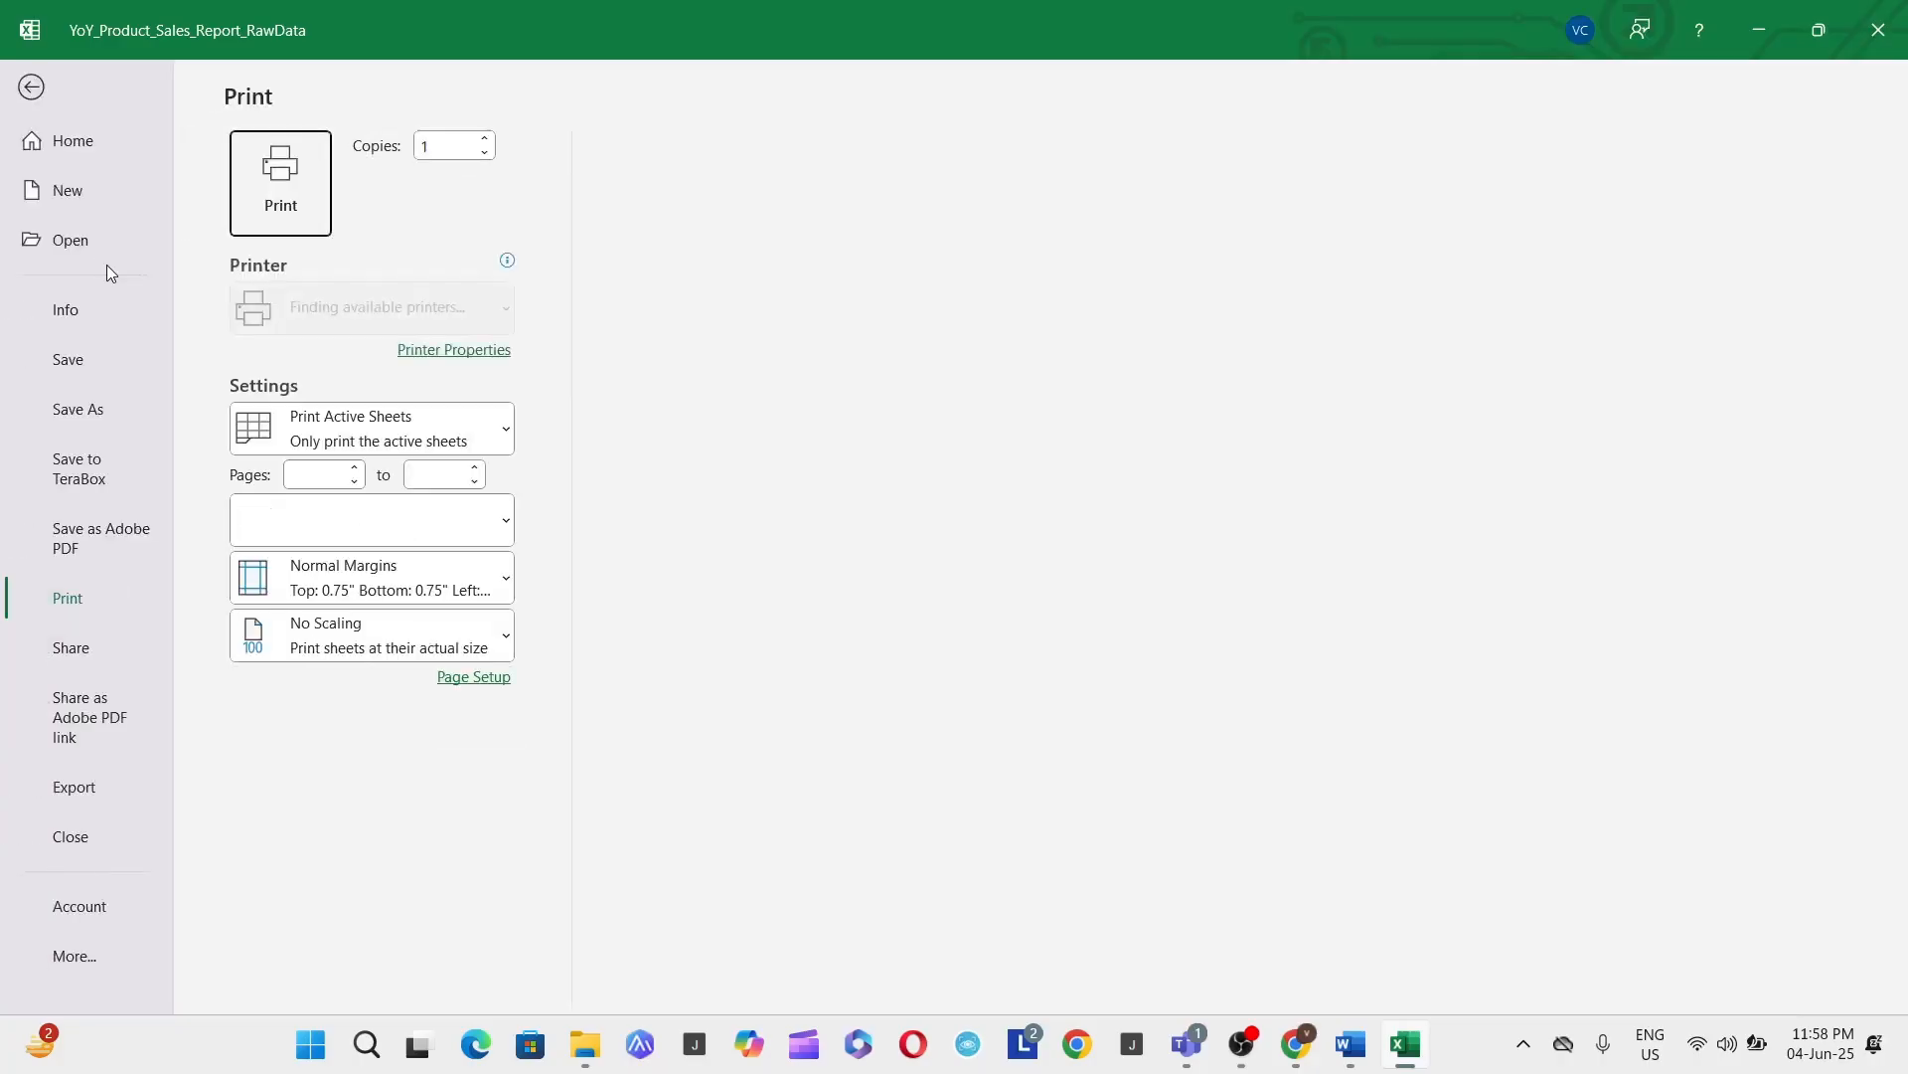
key(Escape)
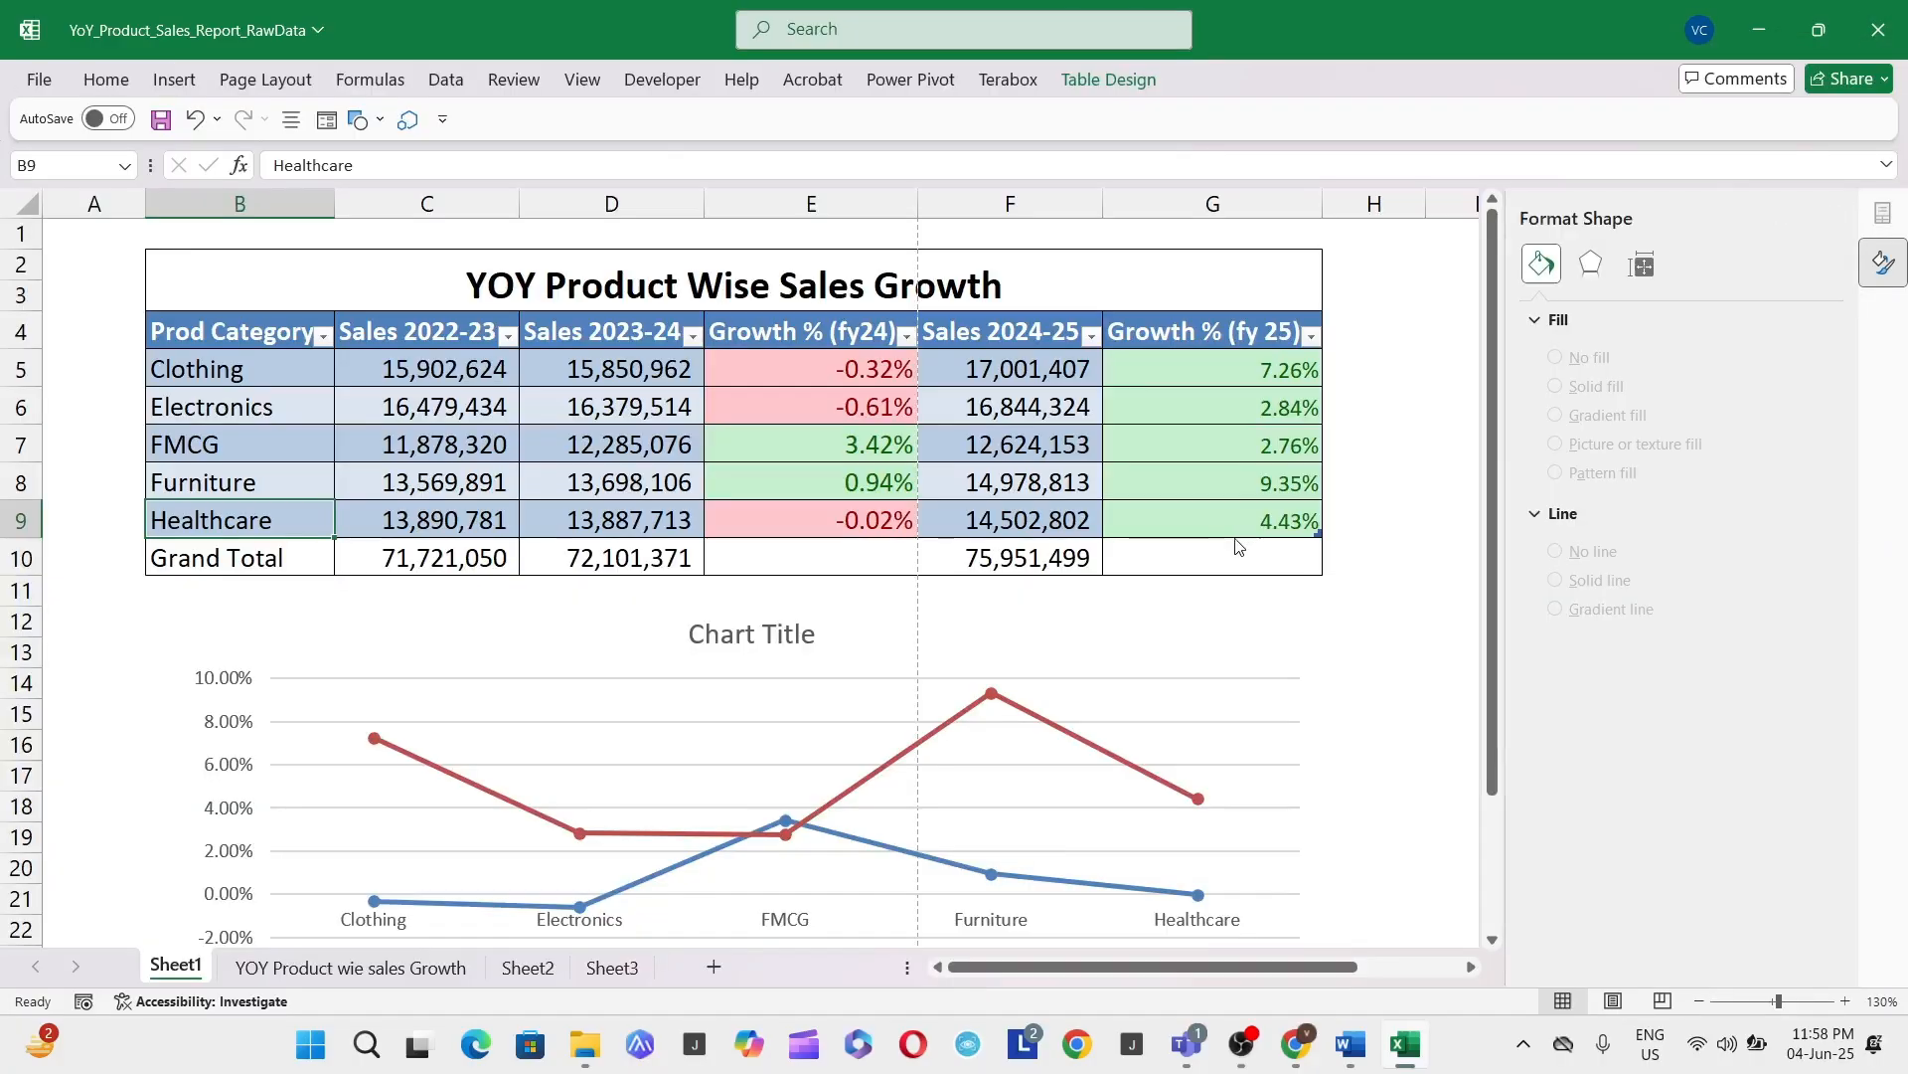
Step: Add data labels to the Growth % (fy 25) line in the growth chart
click(995, 696)
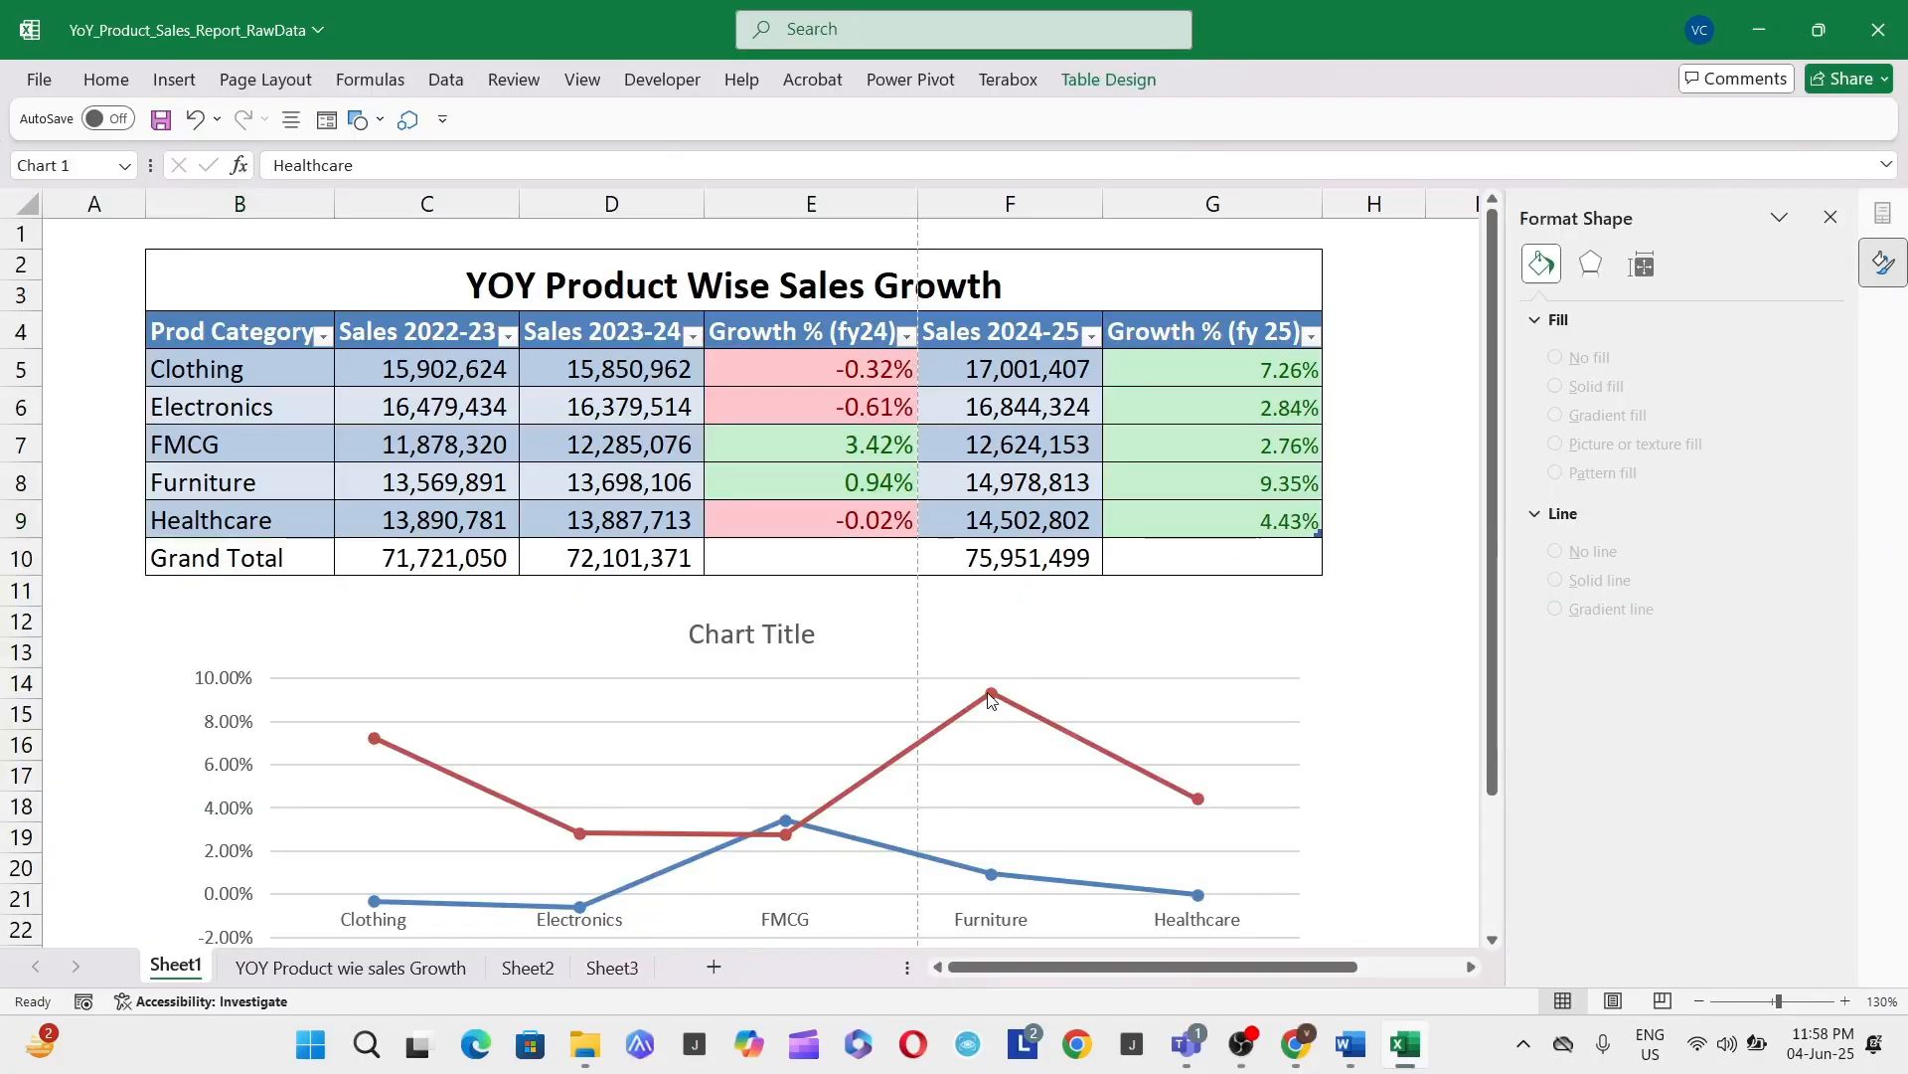
right_click(995, 696)
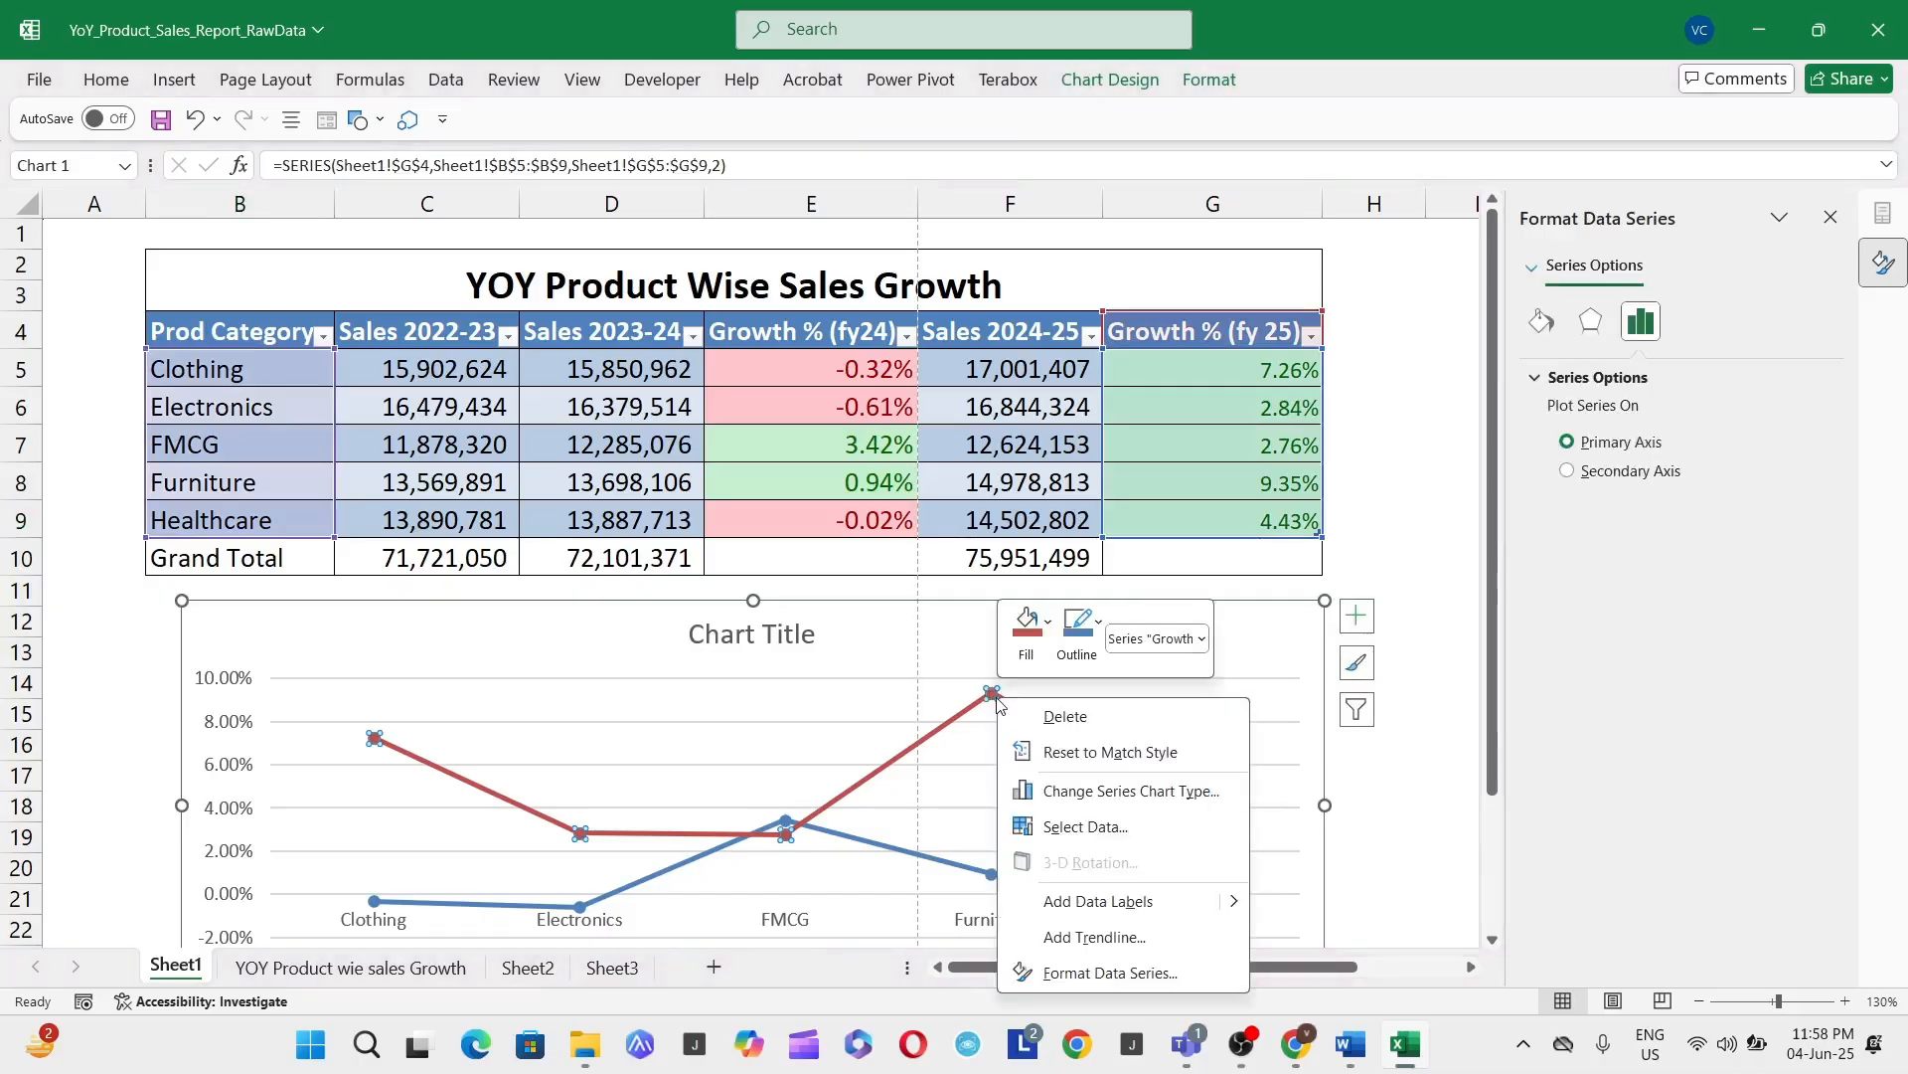
click(1064, 902)
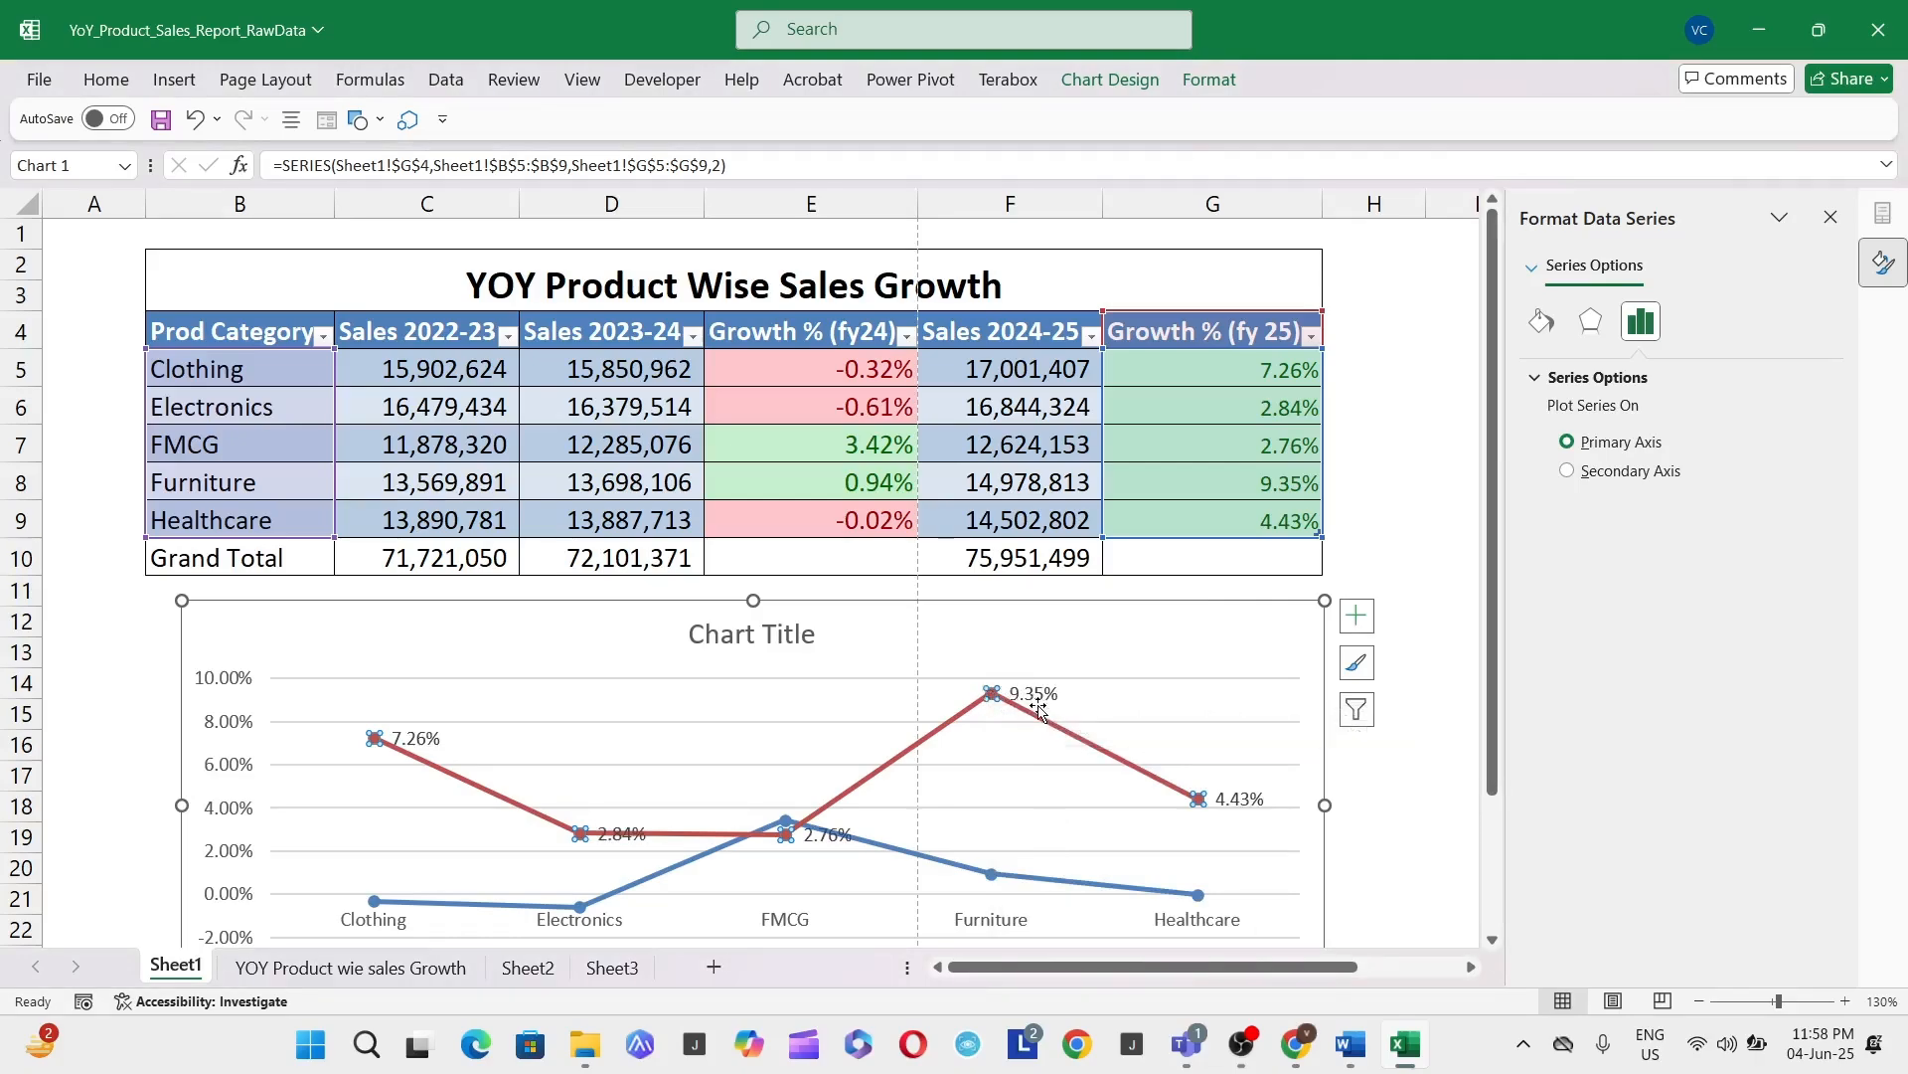
key(Escape)
key(Escape)
click(998, 700)
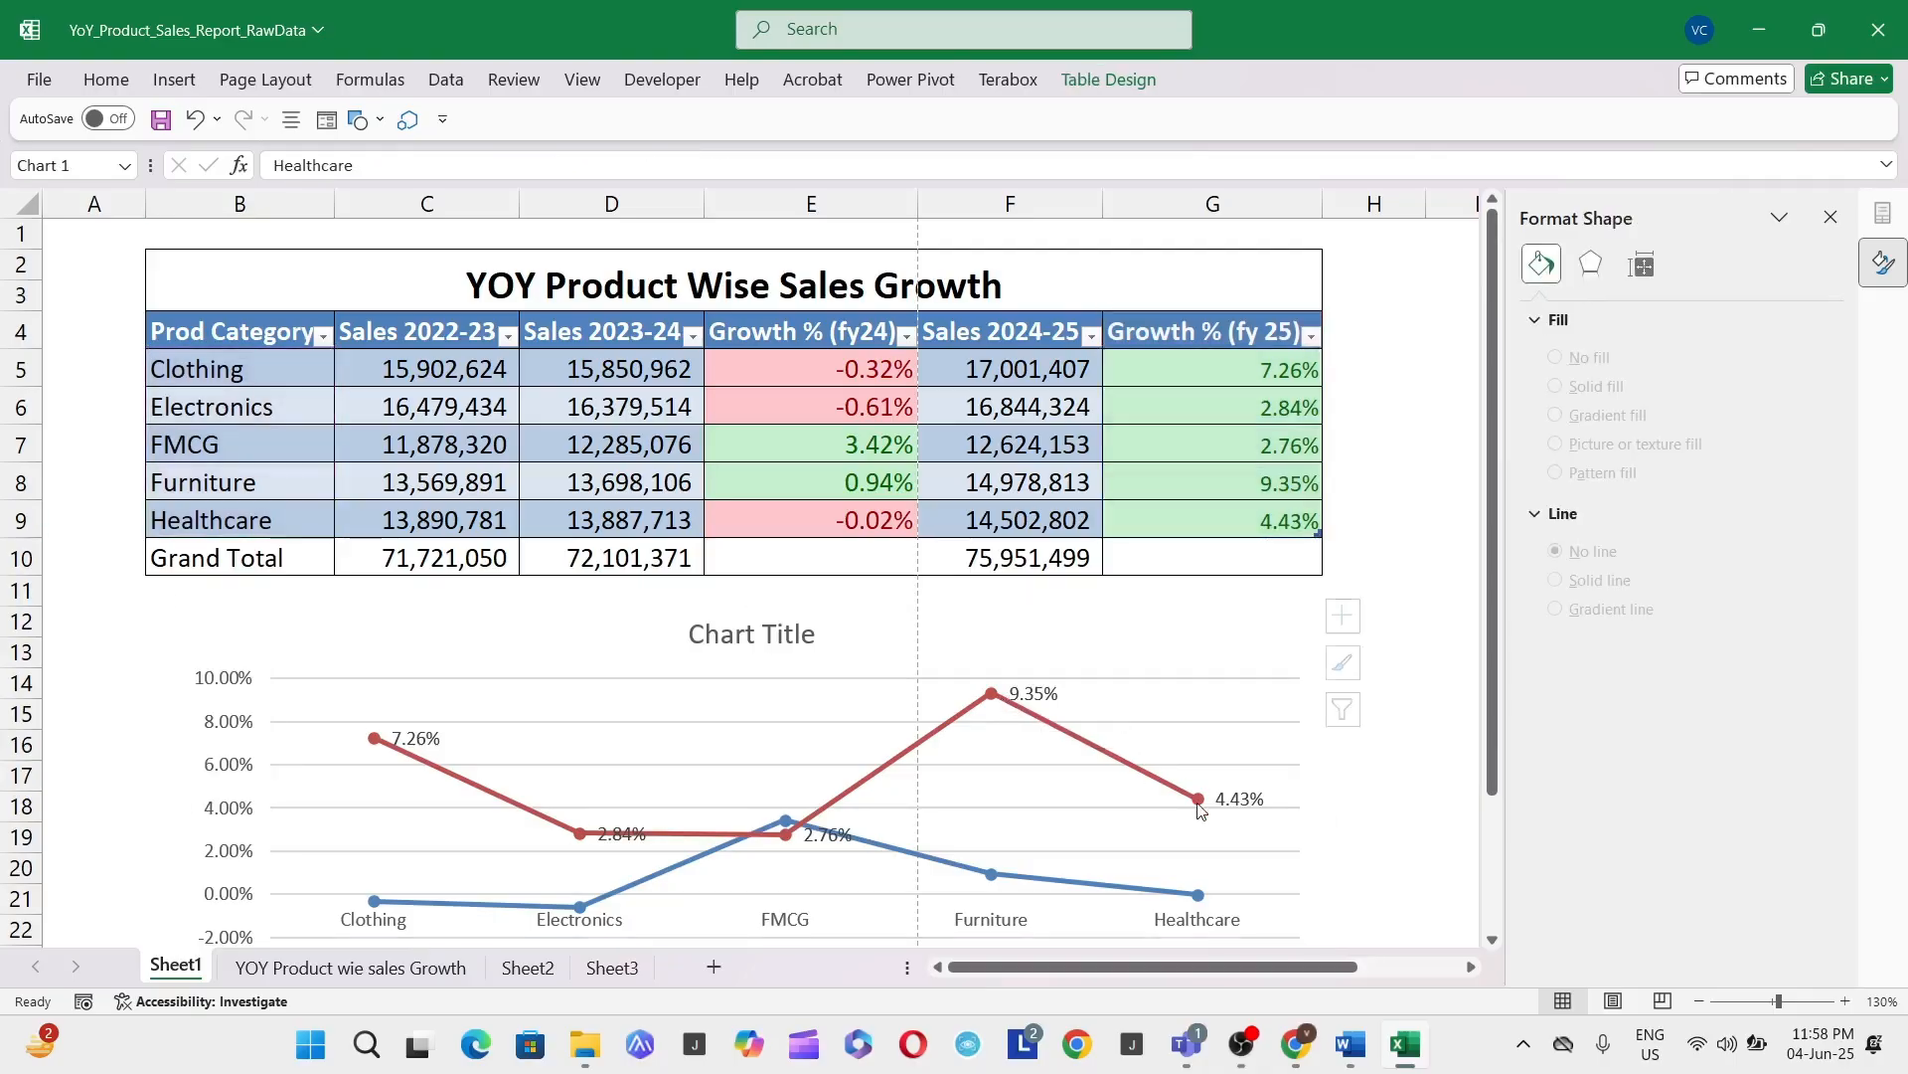
click(1201, 801)
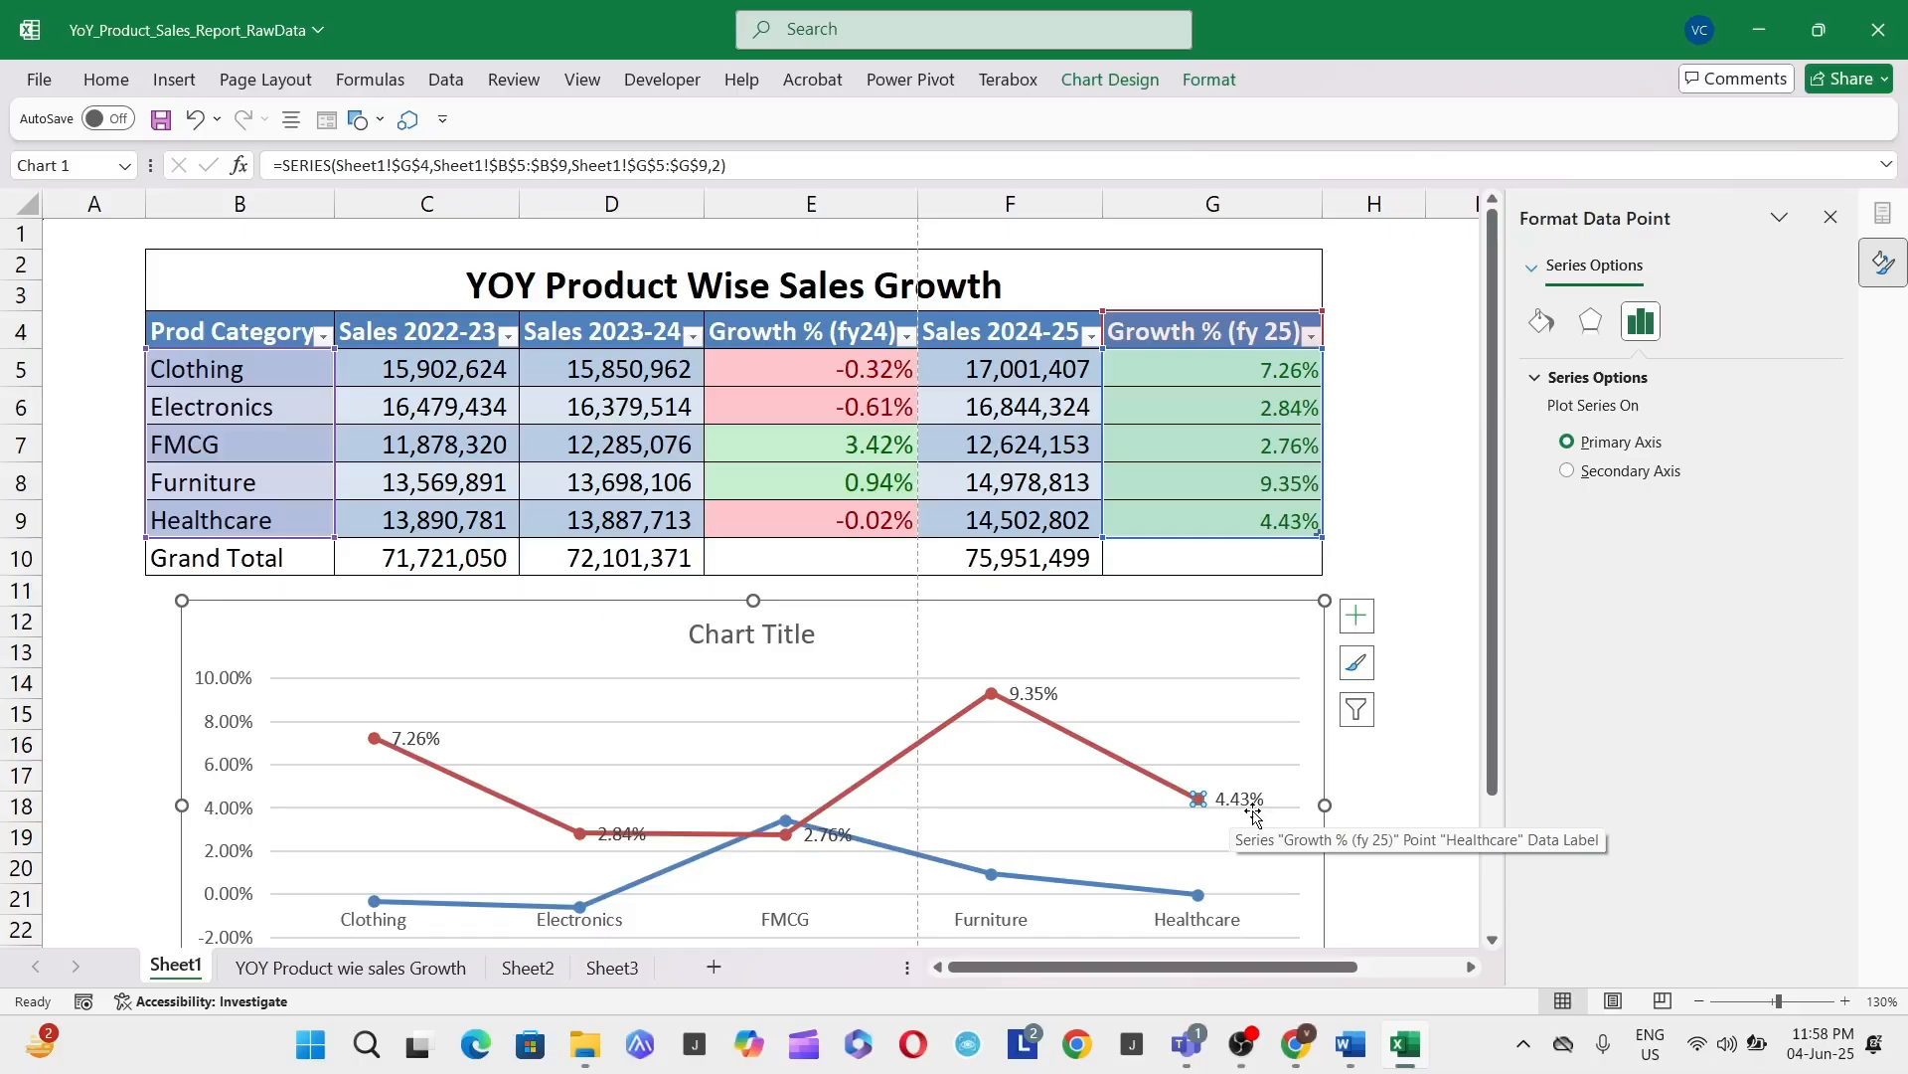
key(Escape)
scroll(1354, 814, down, 2)
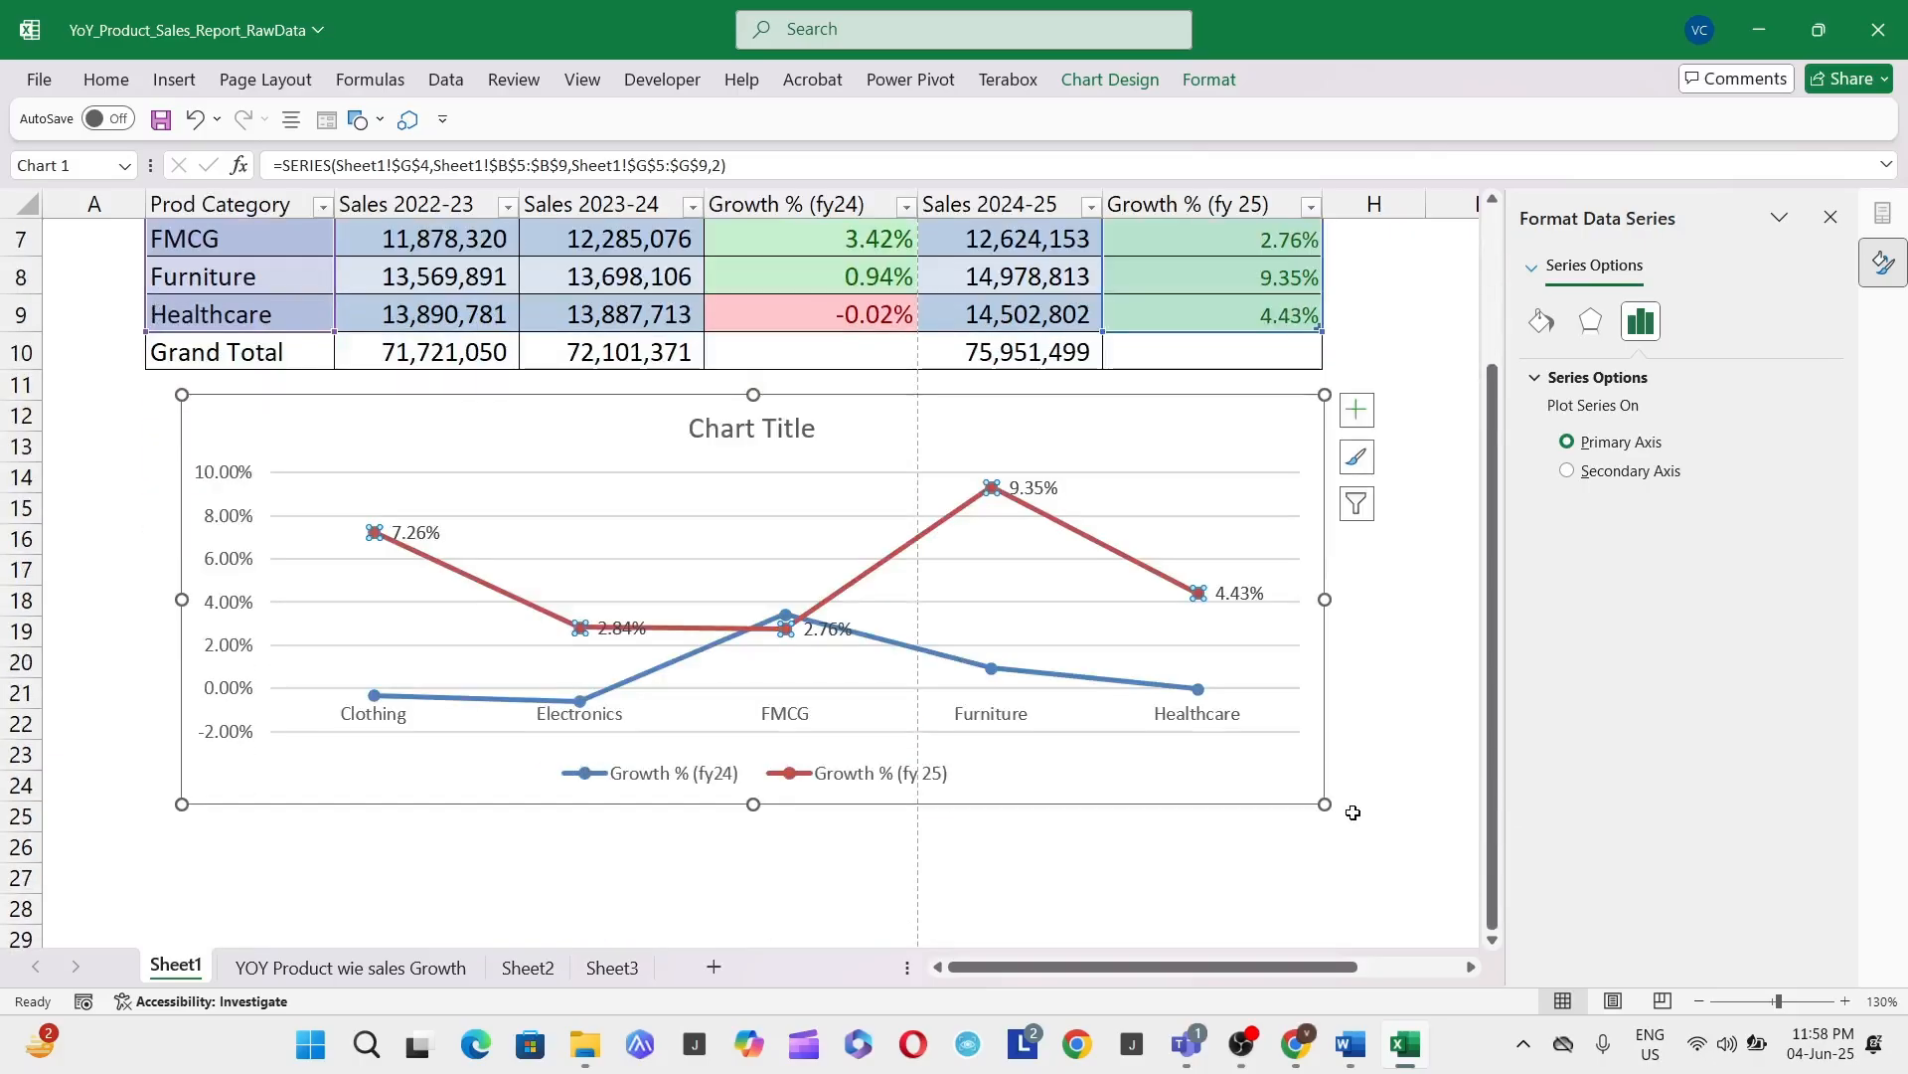
click(1267, 607)
click(1254, 422)
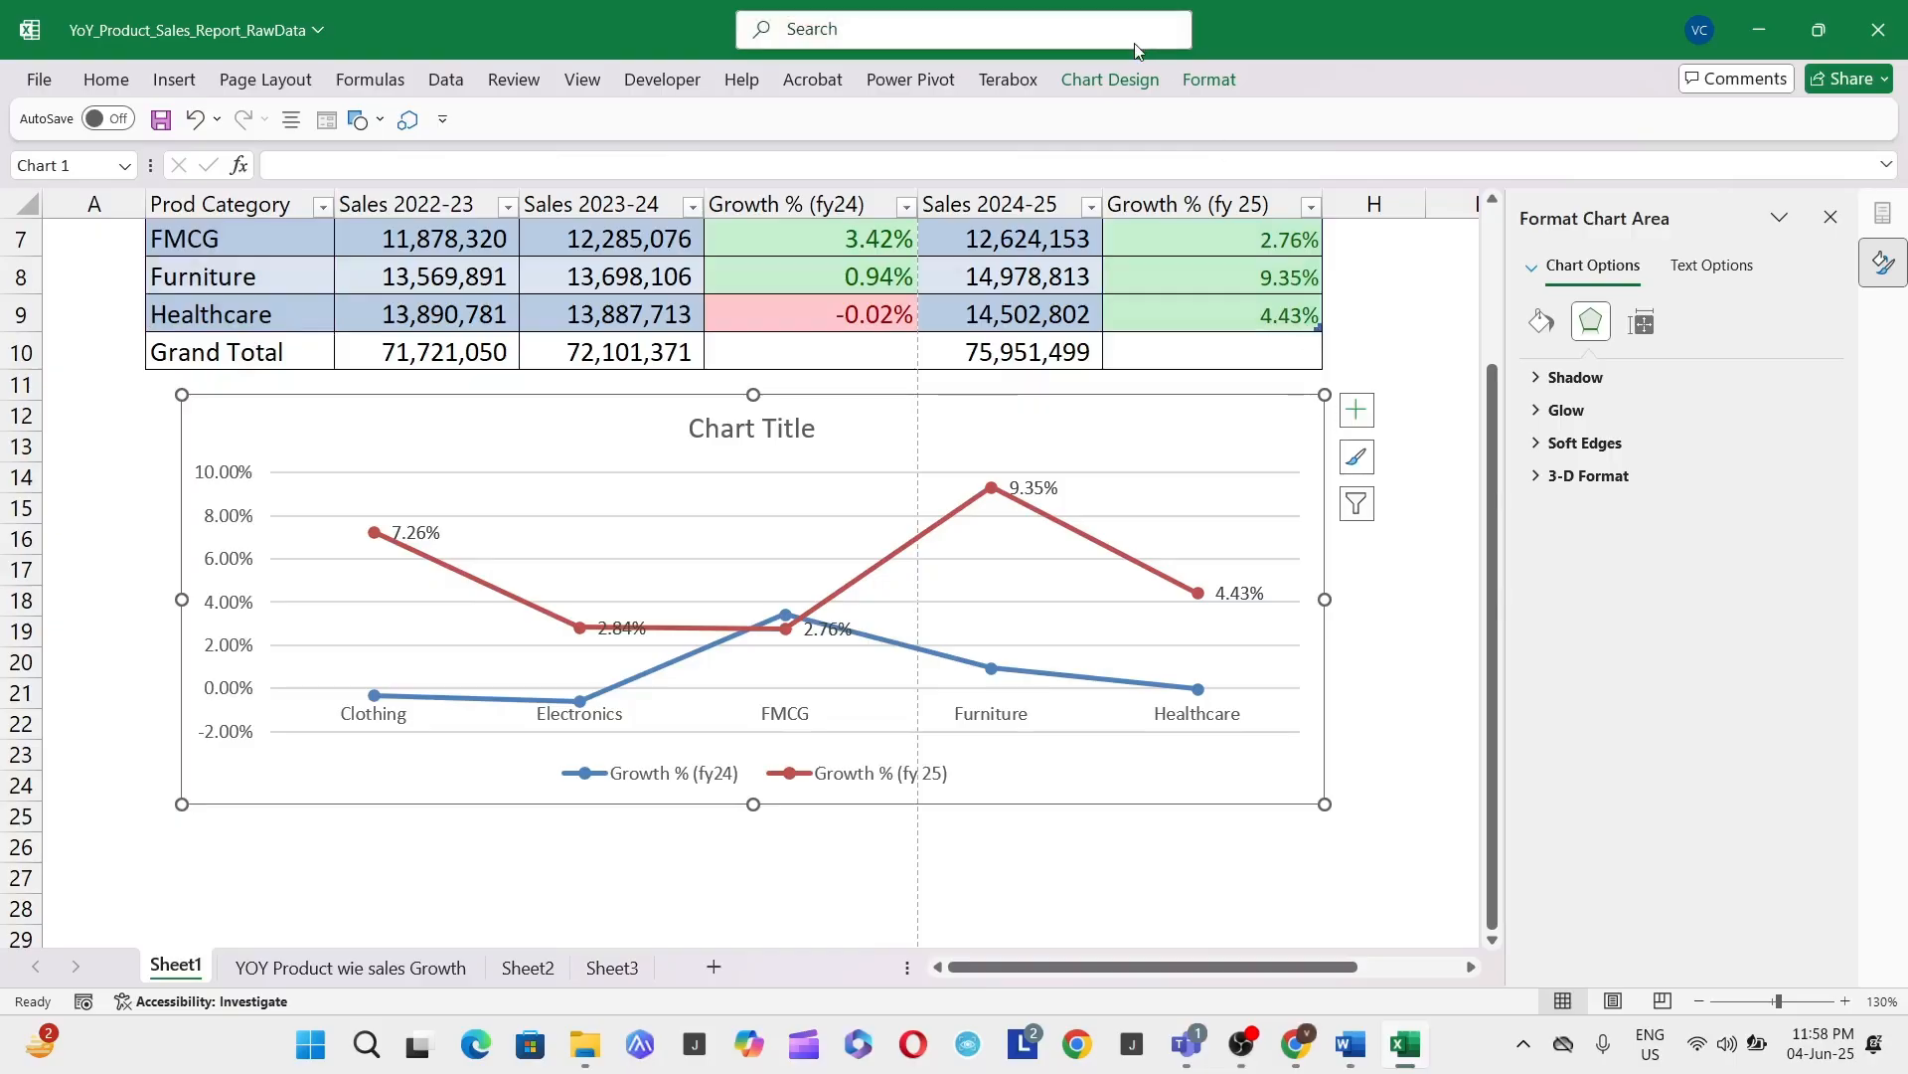
click(1133, 80)
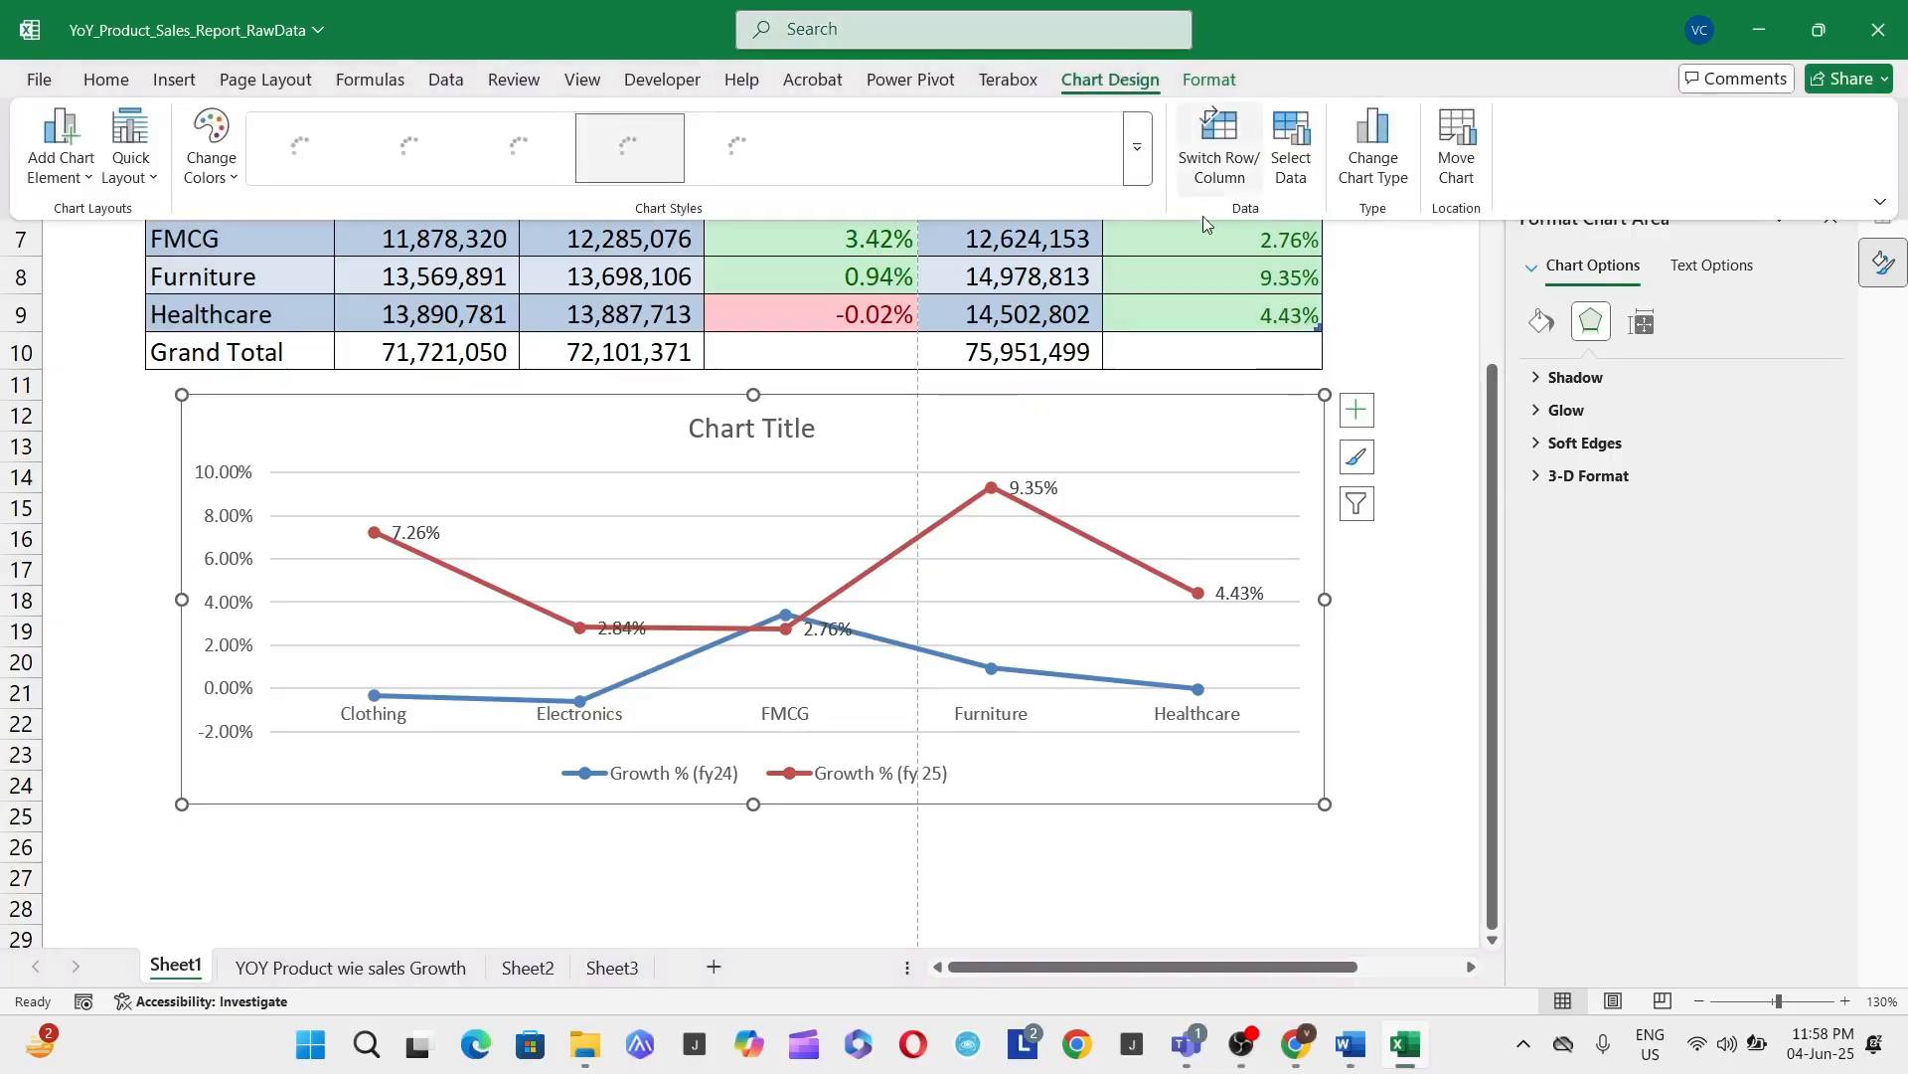
key(Escape)
key(Escape)
Step: Examine in the print preview how the summary table and growth chart fit on the page
scroll(1181, 395, up, 2)
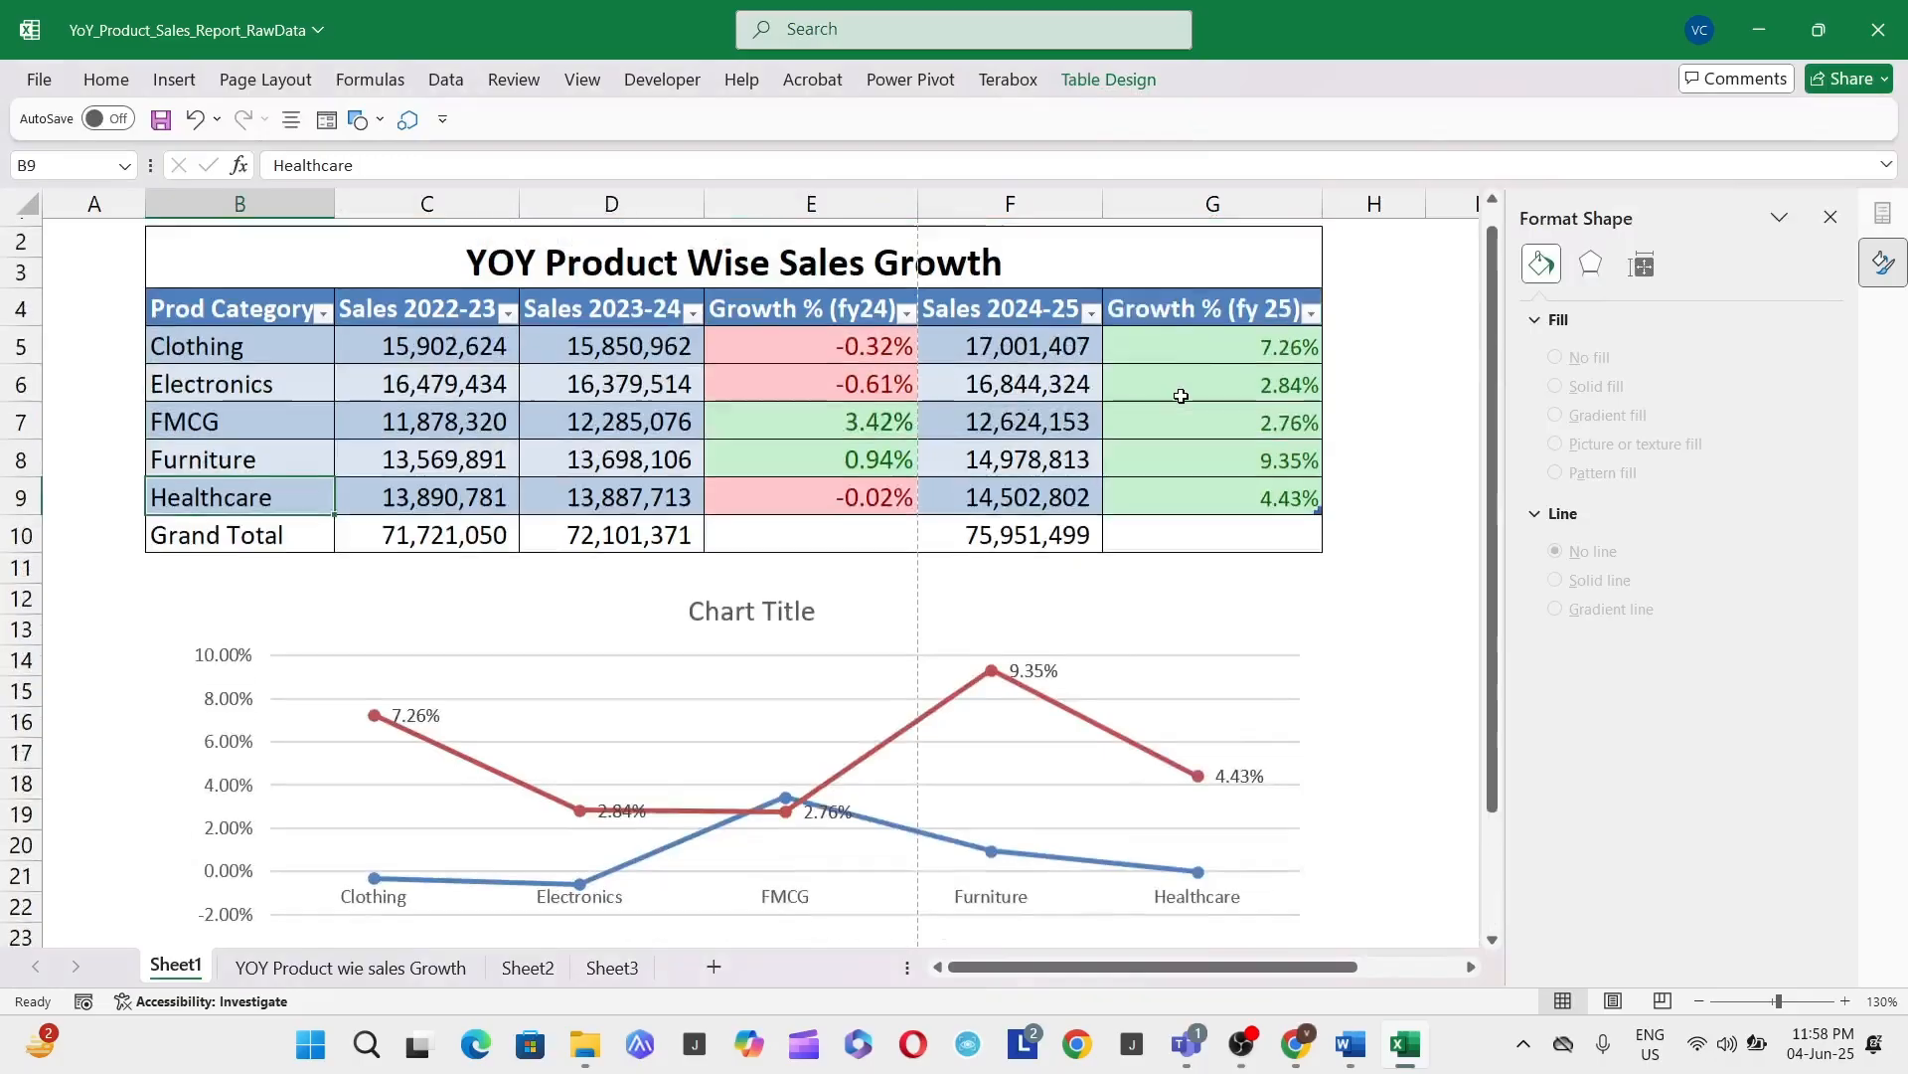
scroll(1181, 395, up, 1)
key(ctrl+p)
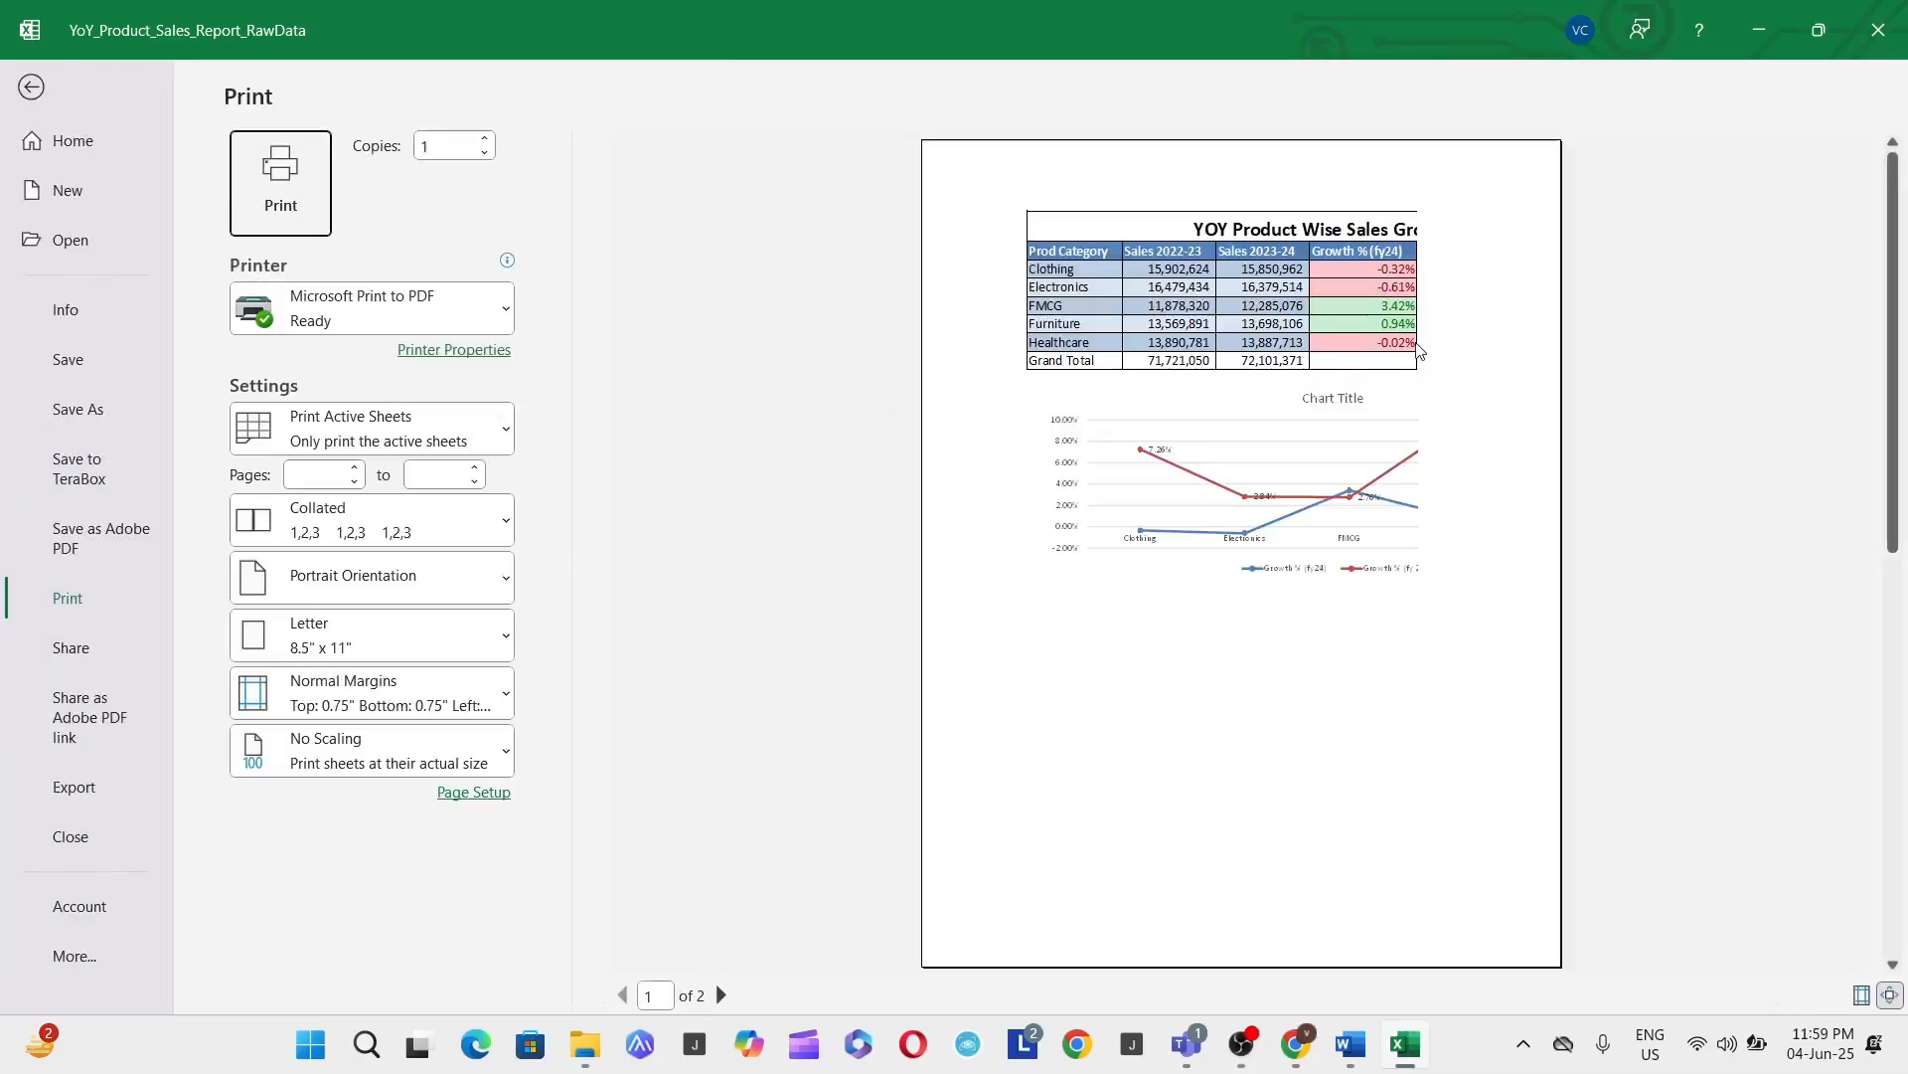
click(1415, 787)
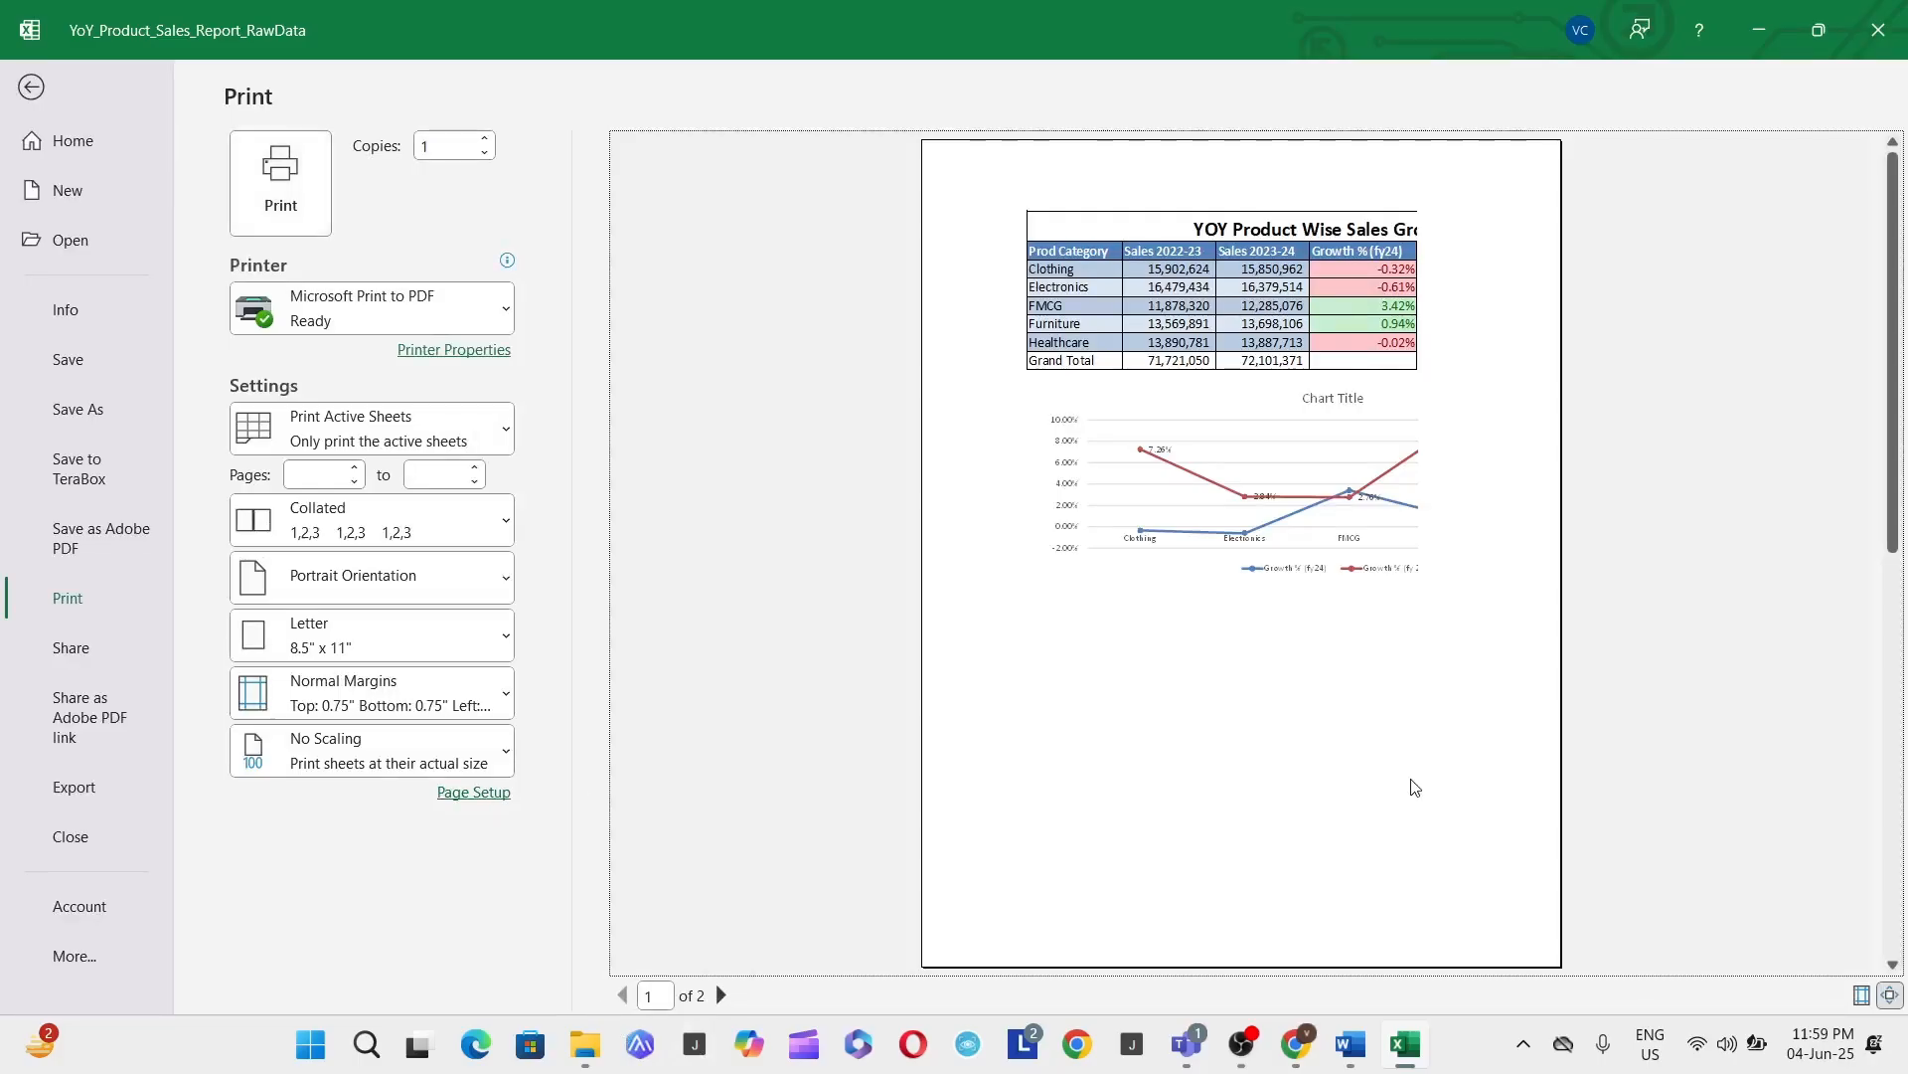
Step: Set Sheet1's page setup to landscape orientation, scaled to fit 1 page wide by 1 tall, and return to the worksheet
scroll(1415, 787, down, 2)
scroll(1416, 787, up, 2)
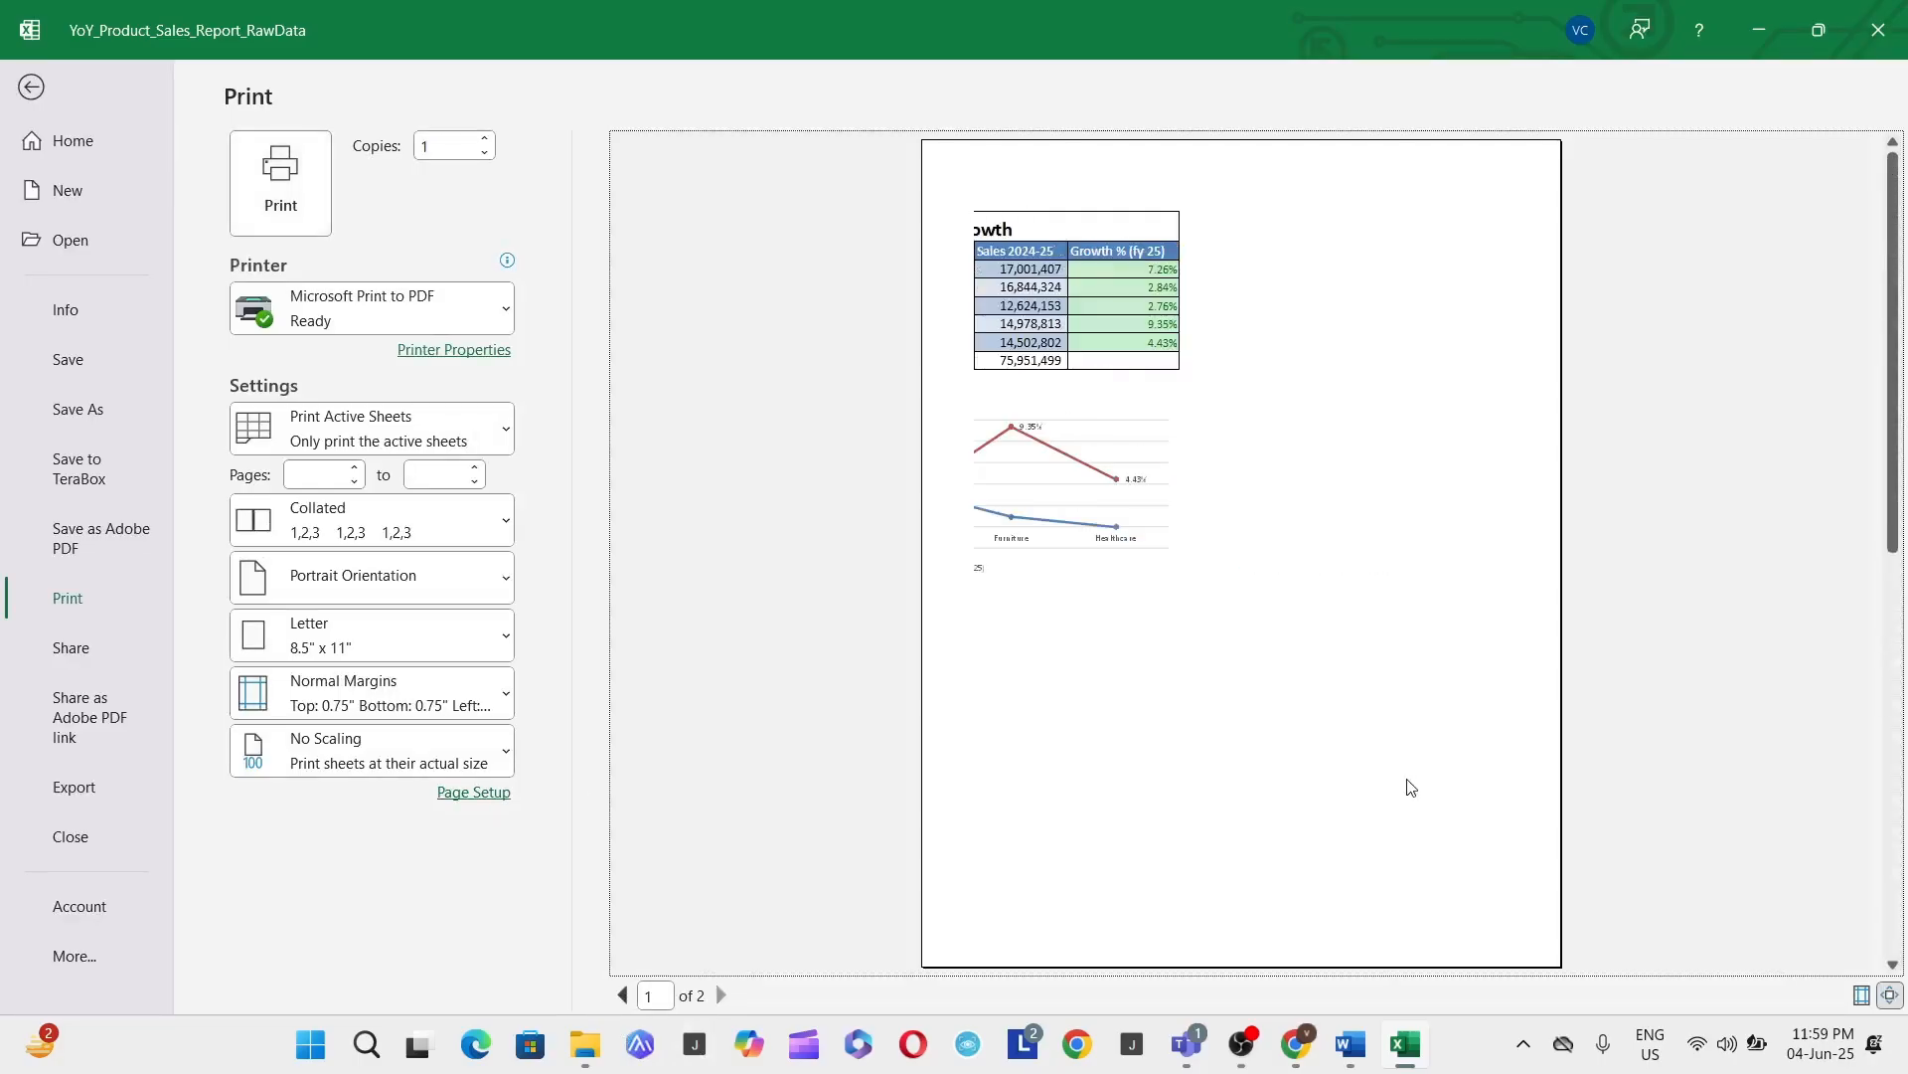
click(477, 797)
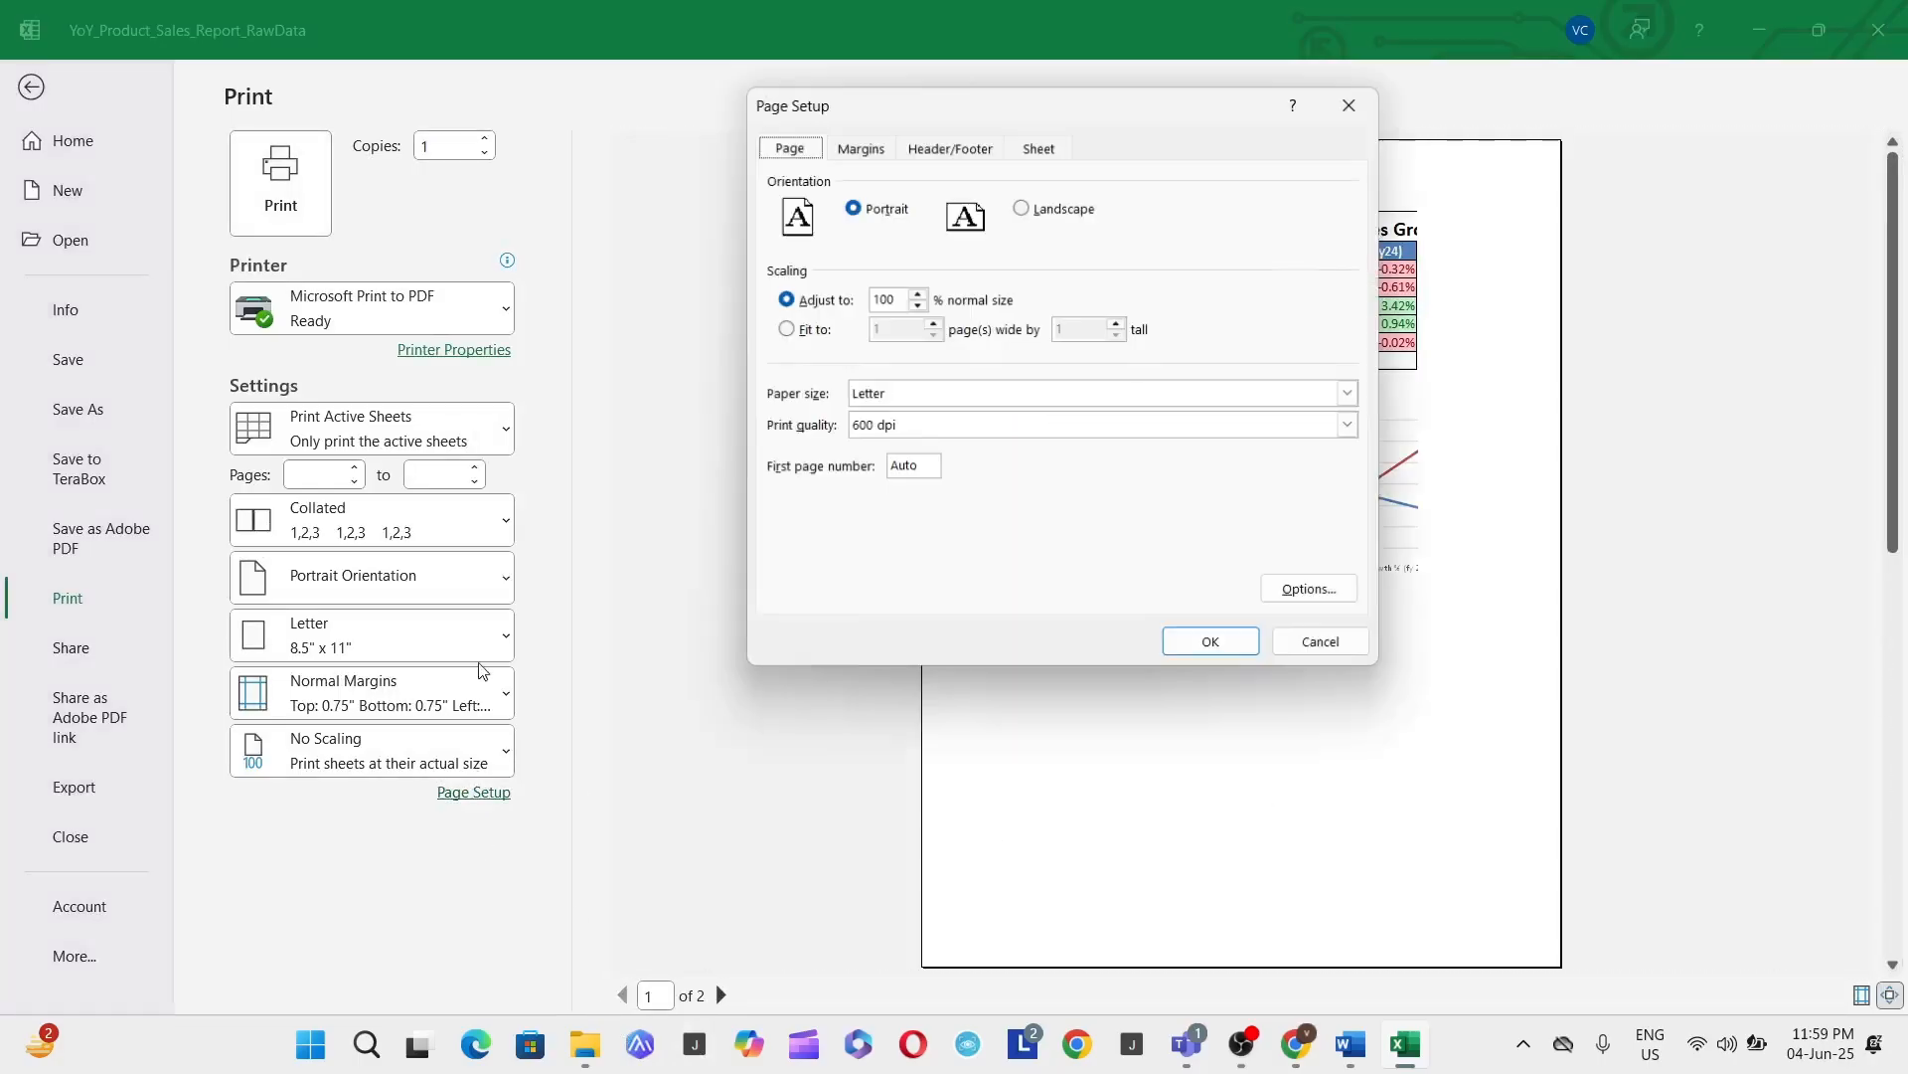
click(1022, 207)
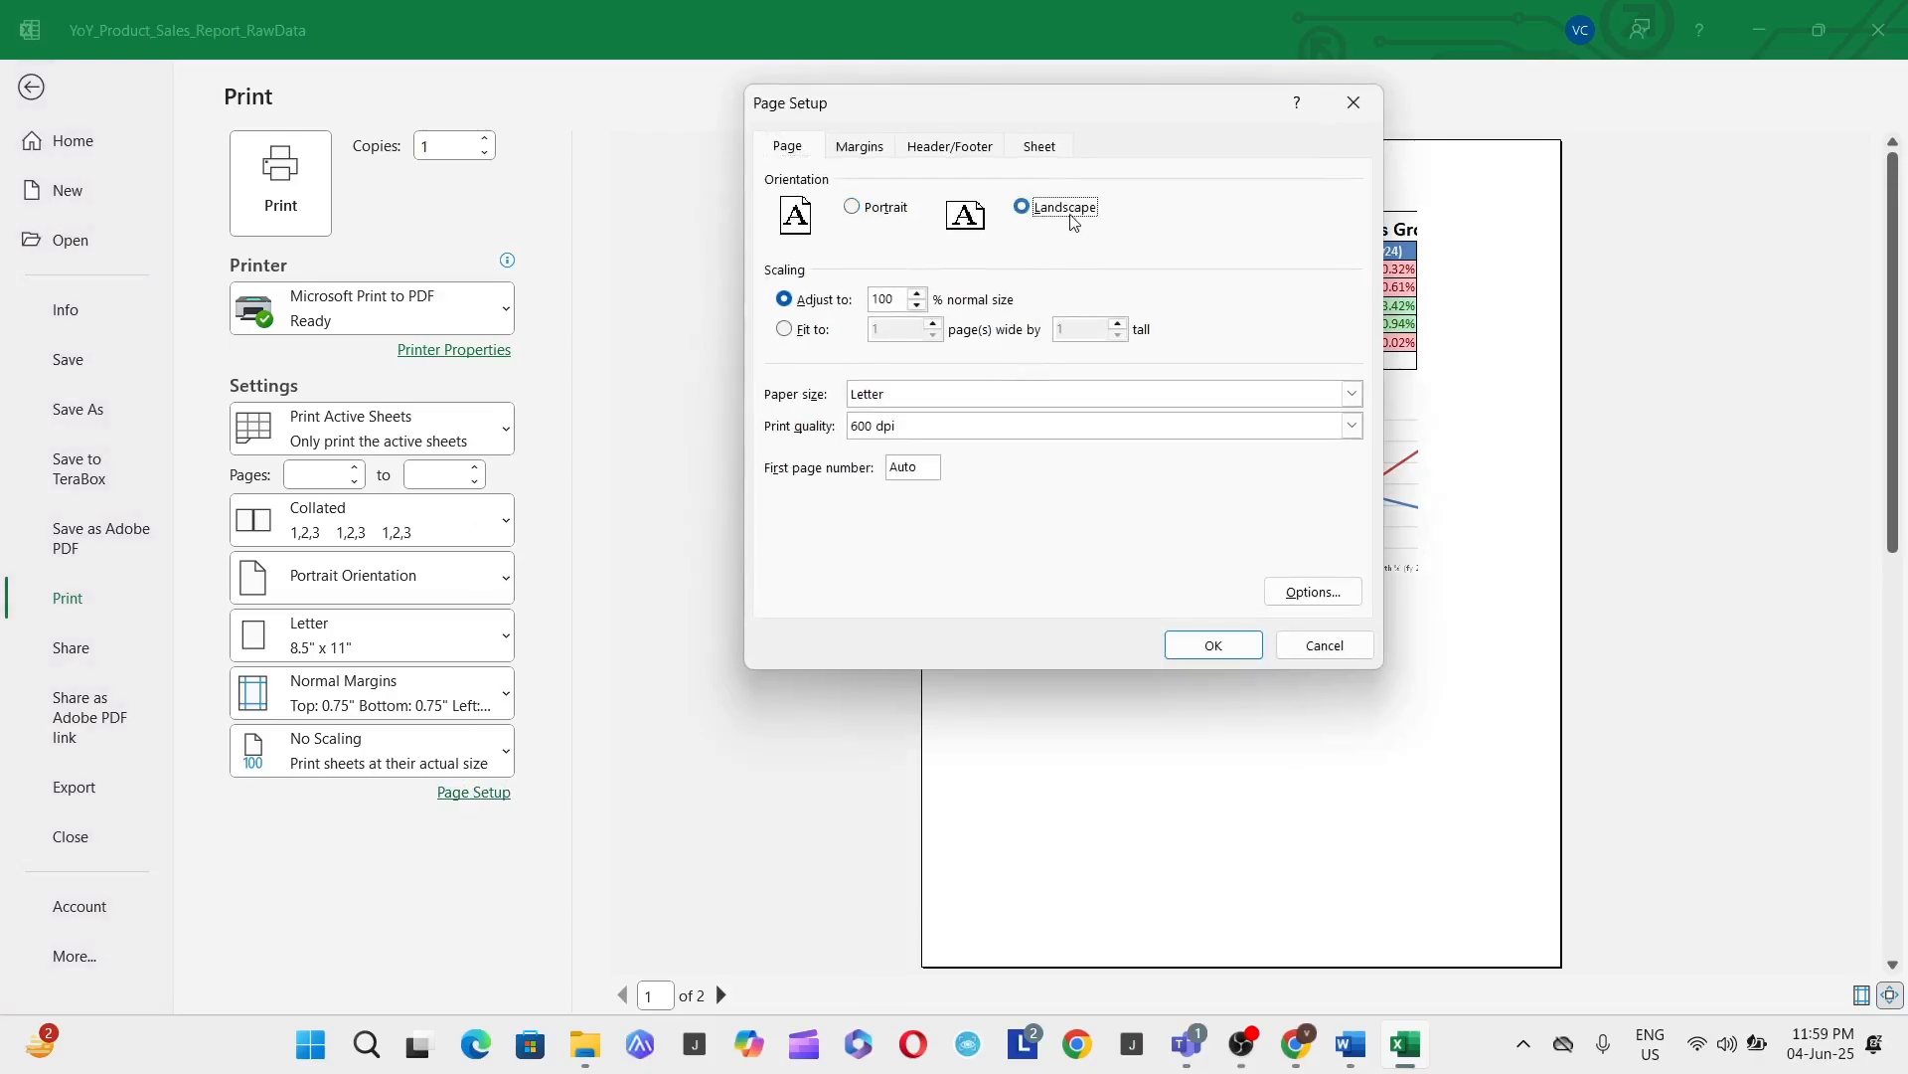
click(821, 334)
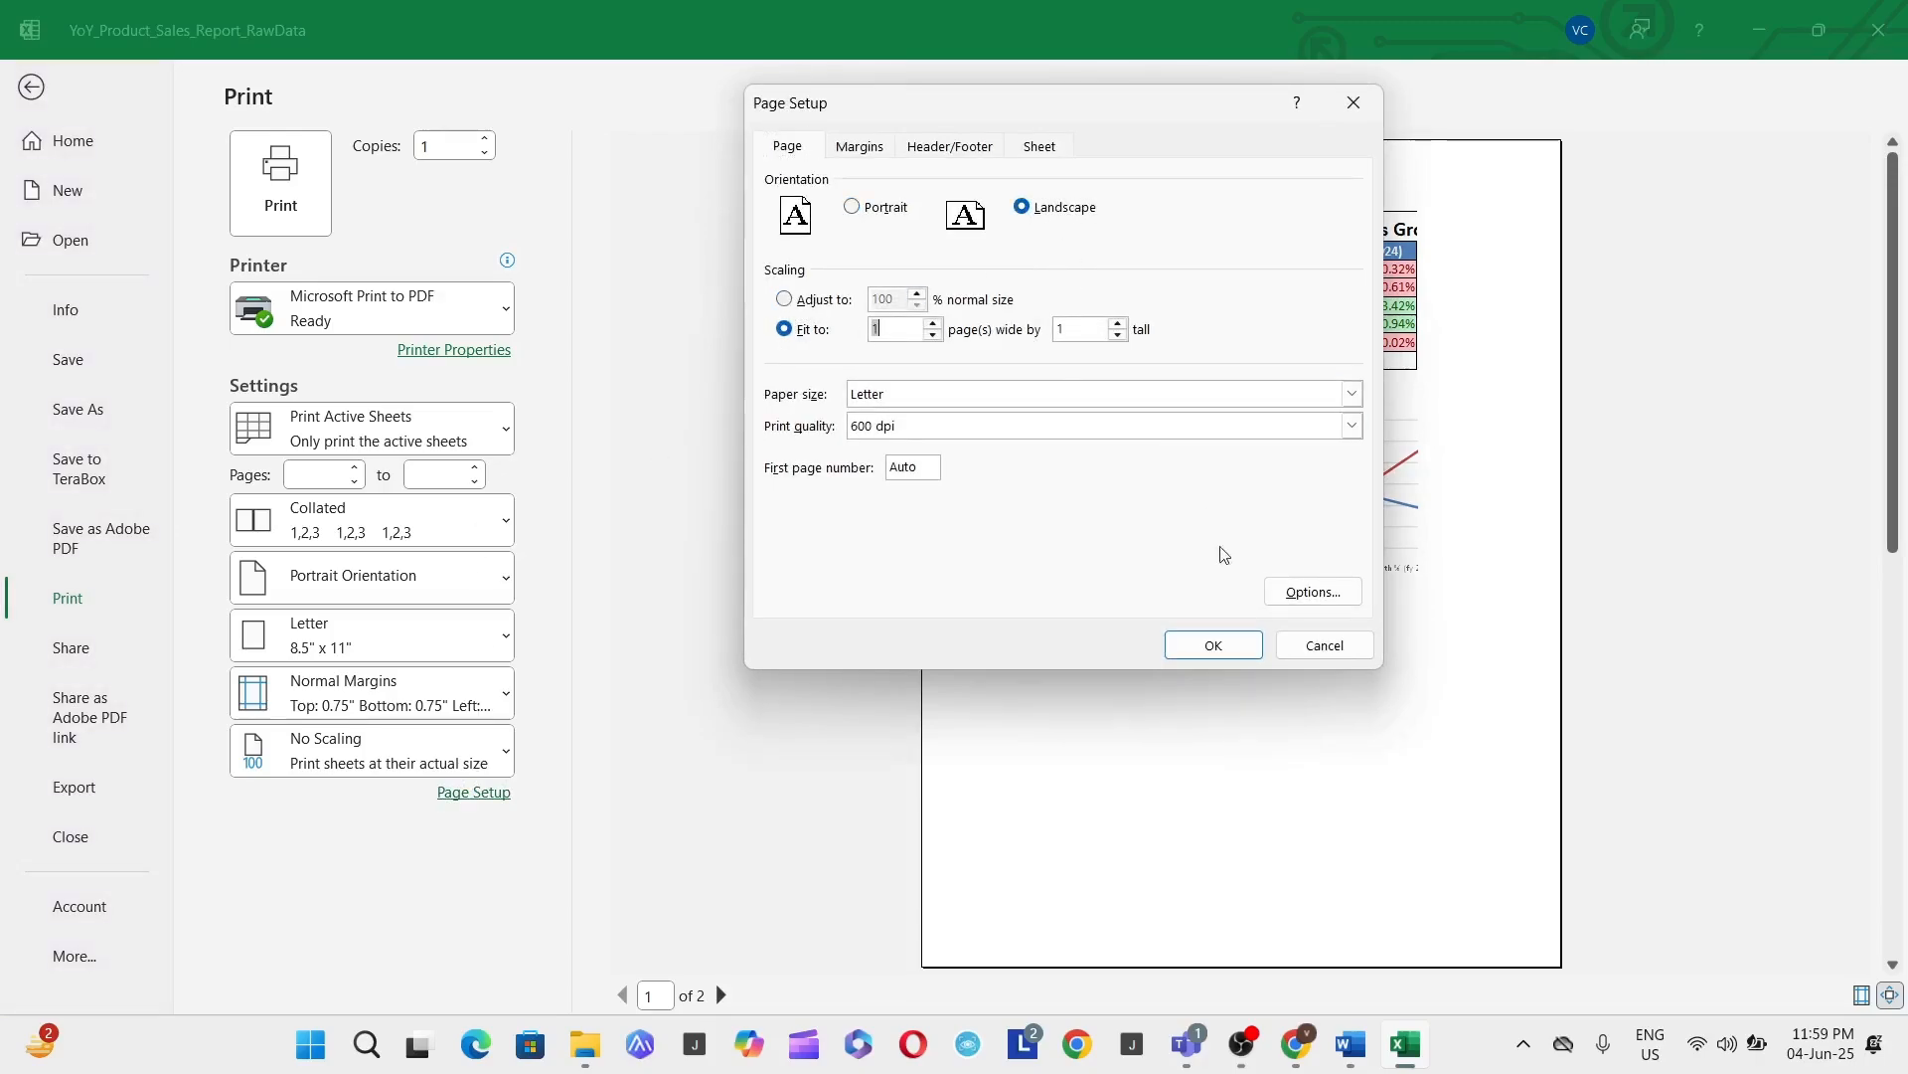
click(1213, 646)
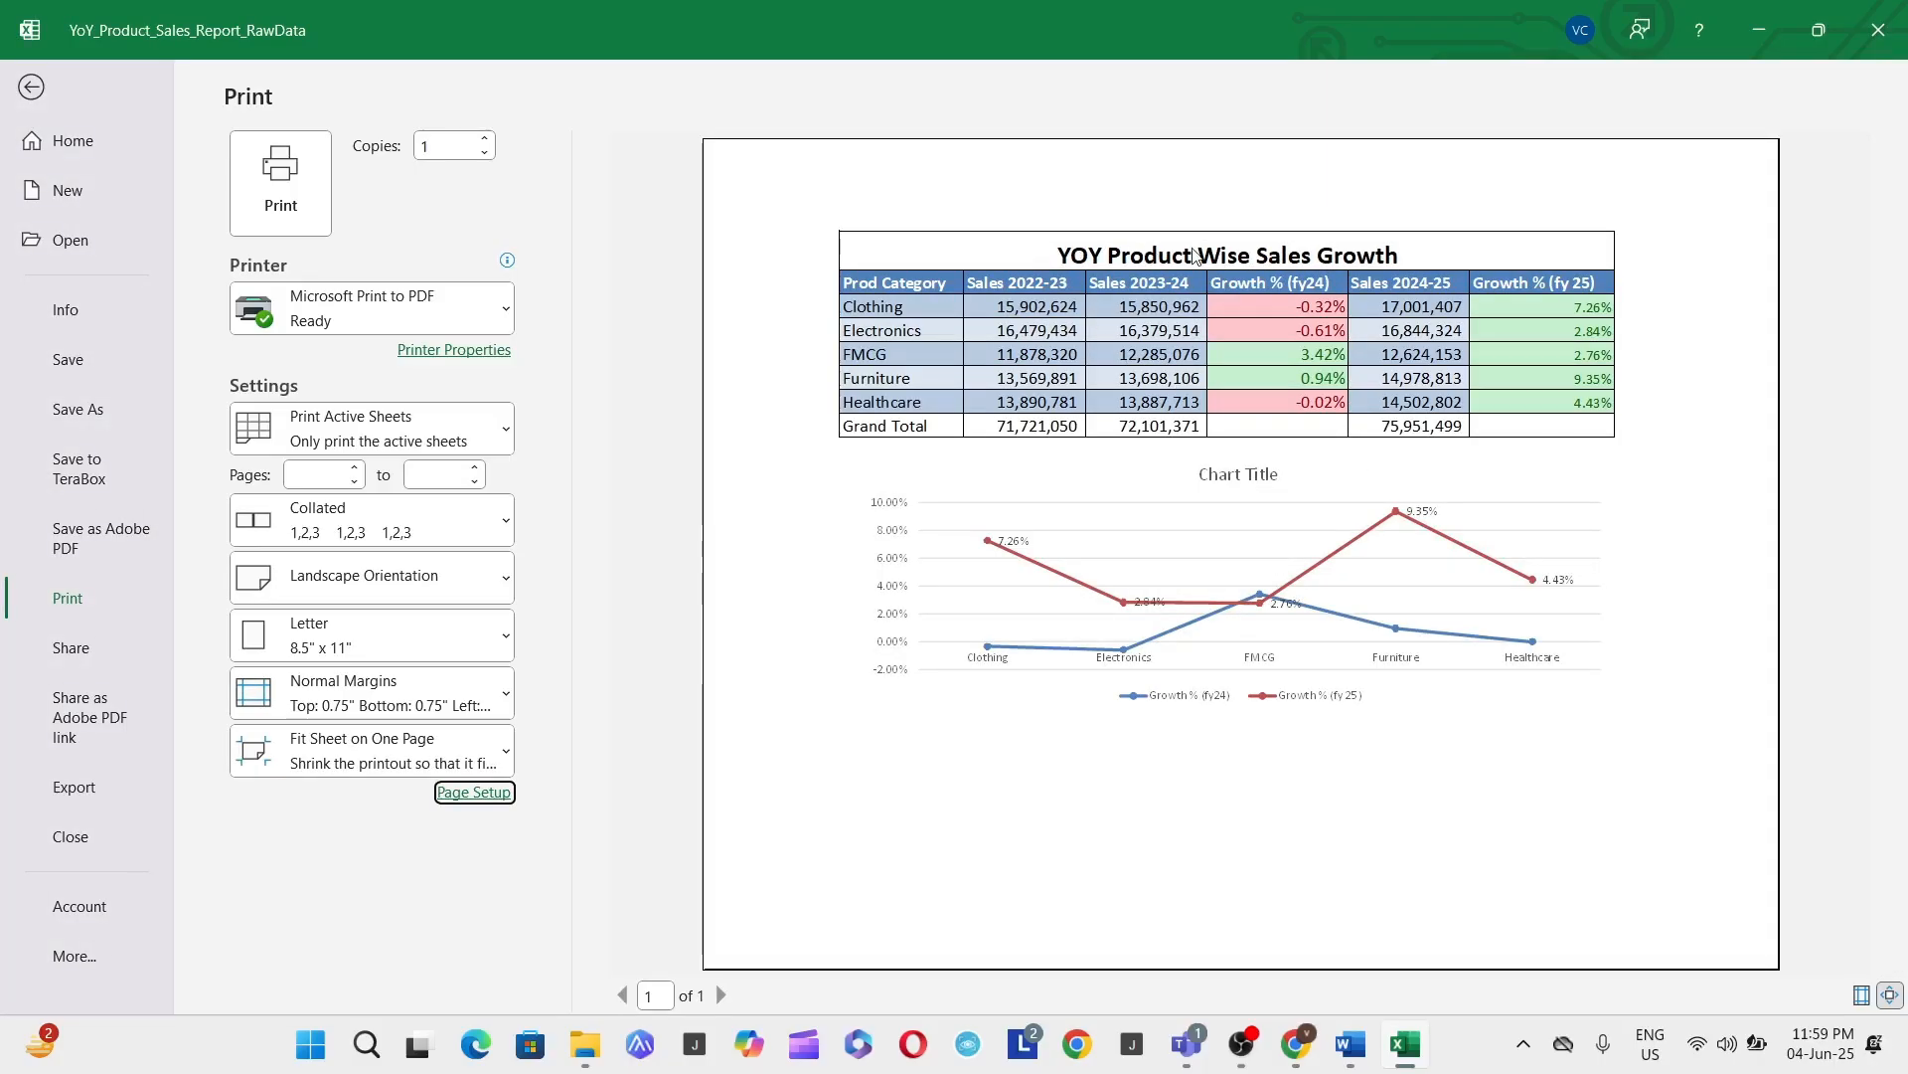
key(Escape)
Step: Try two alternative chart styles with the legend above the plot on the growth chart
click(1104, 82)
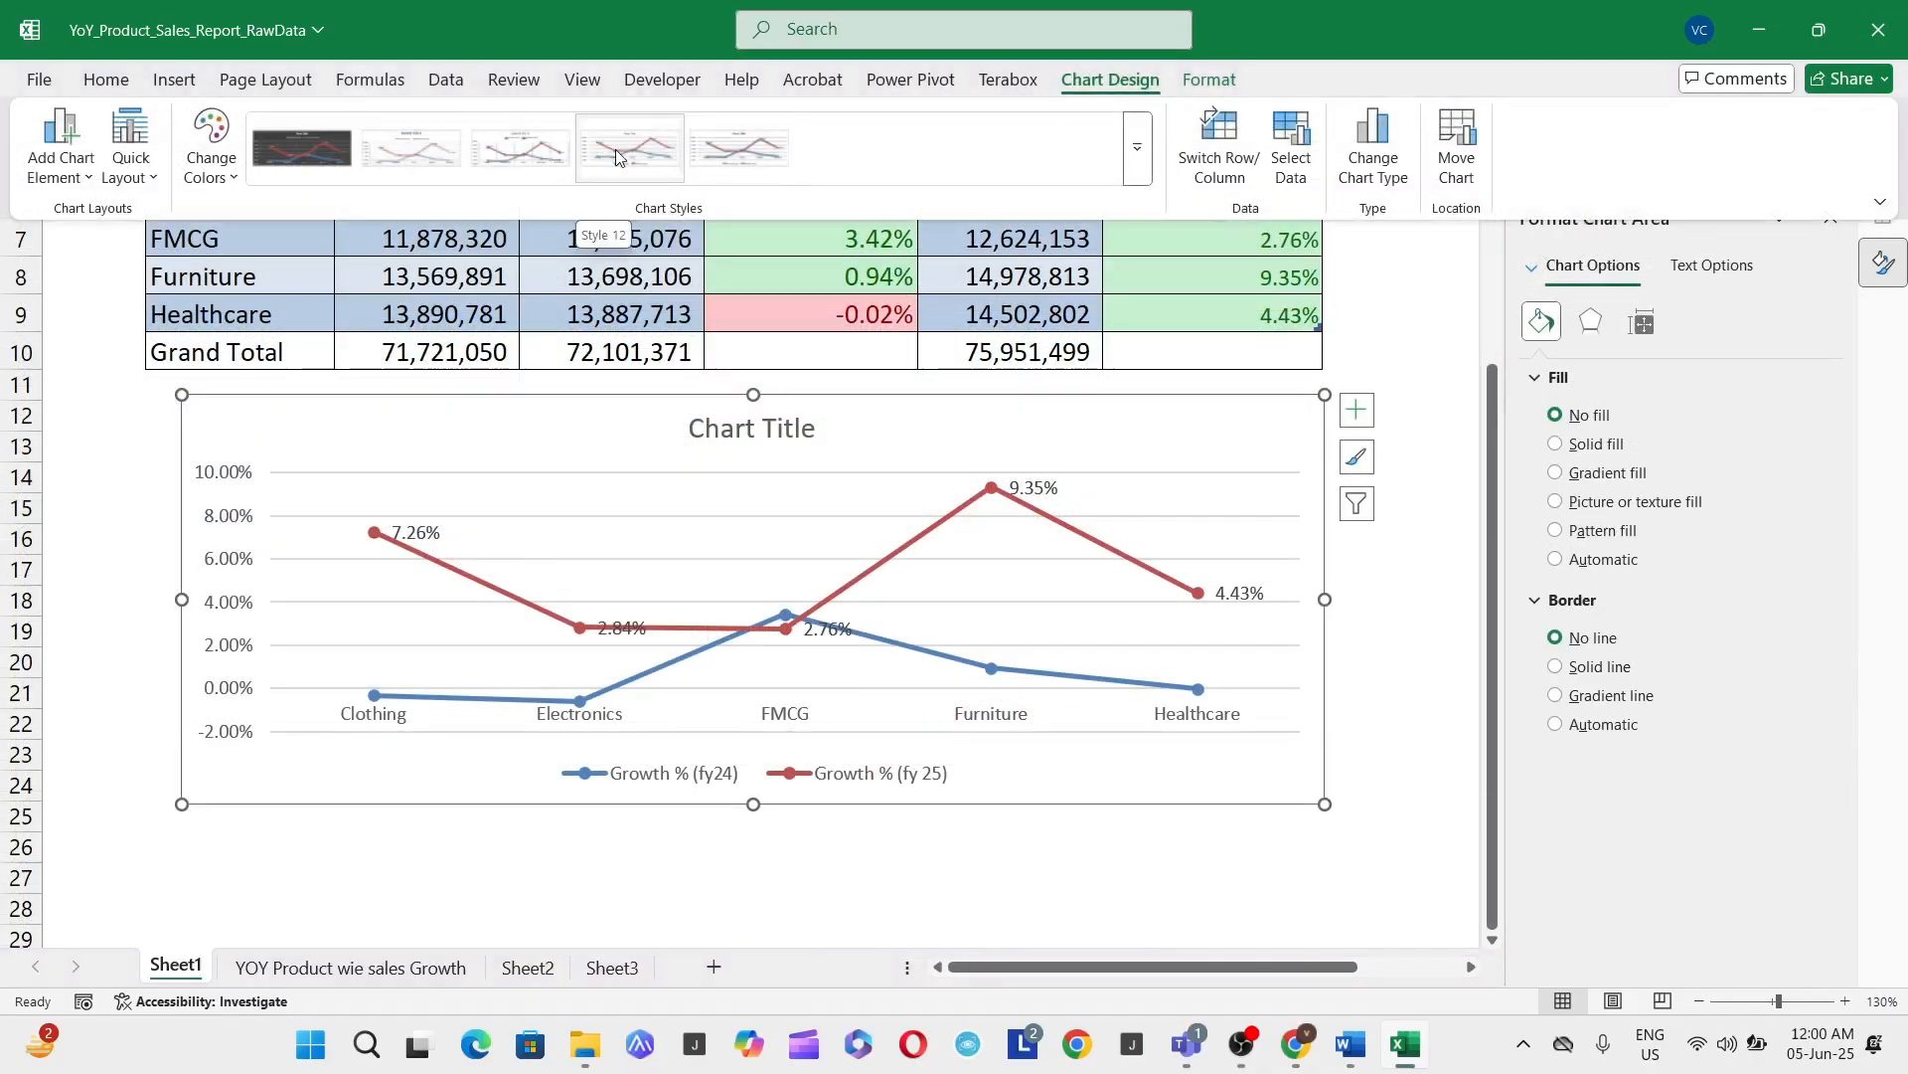
click(616, 149)
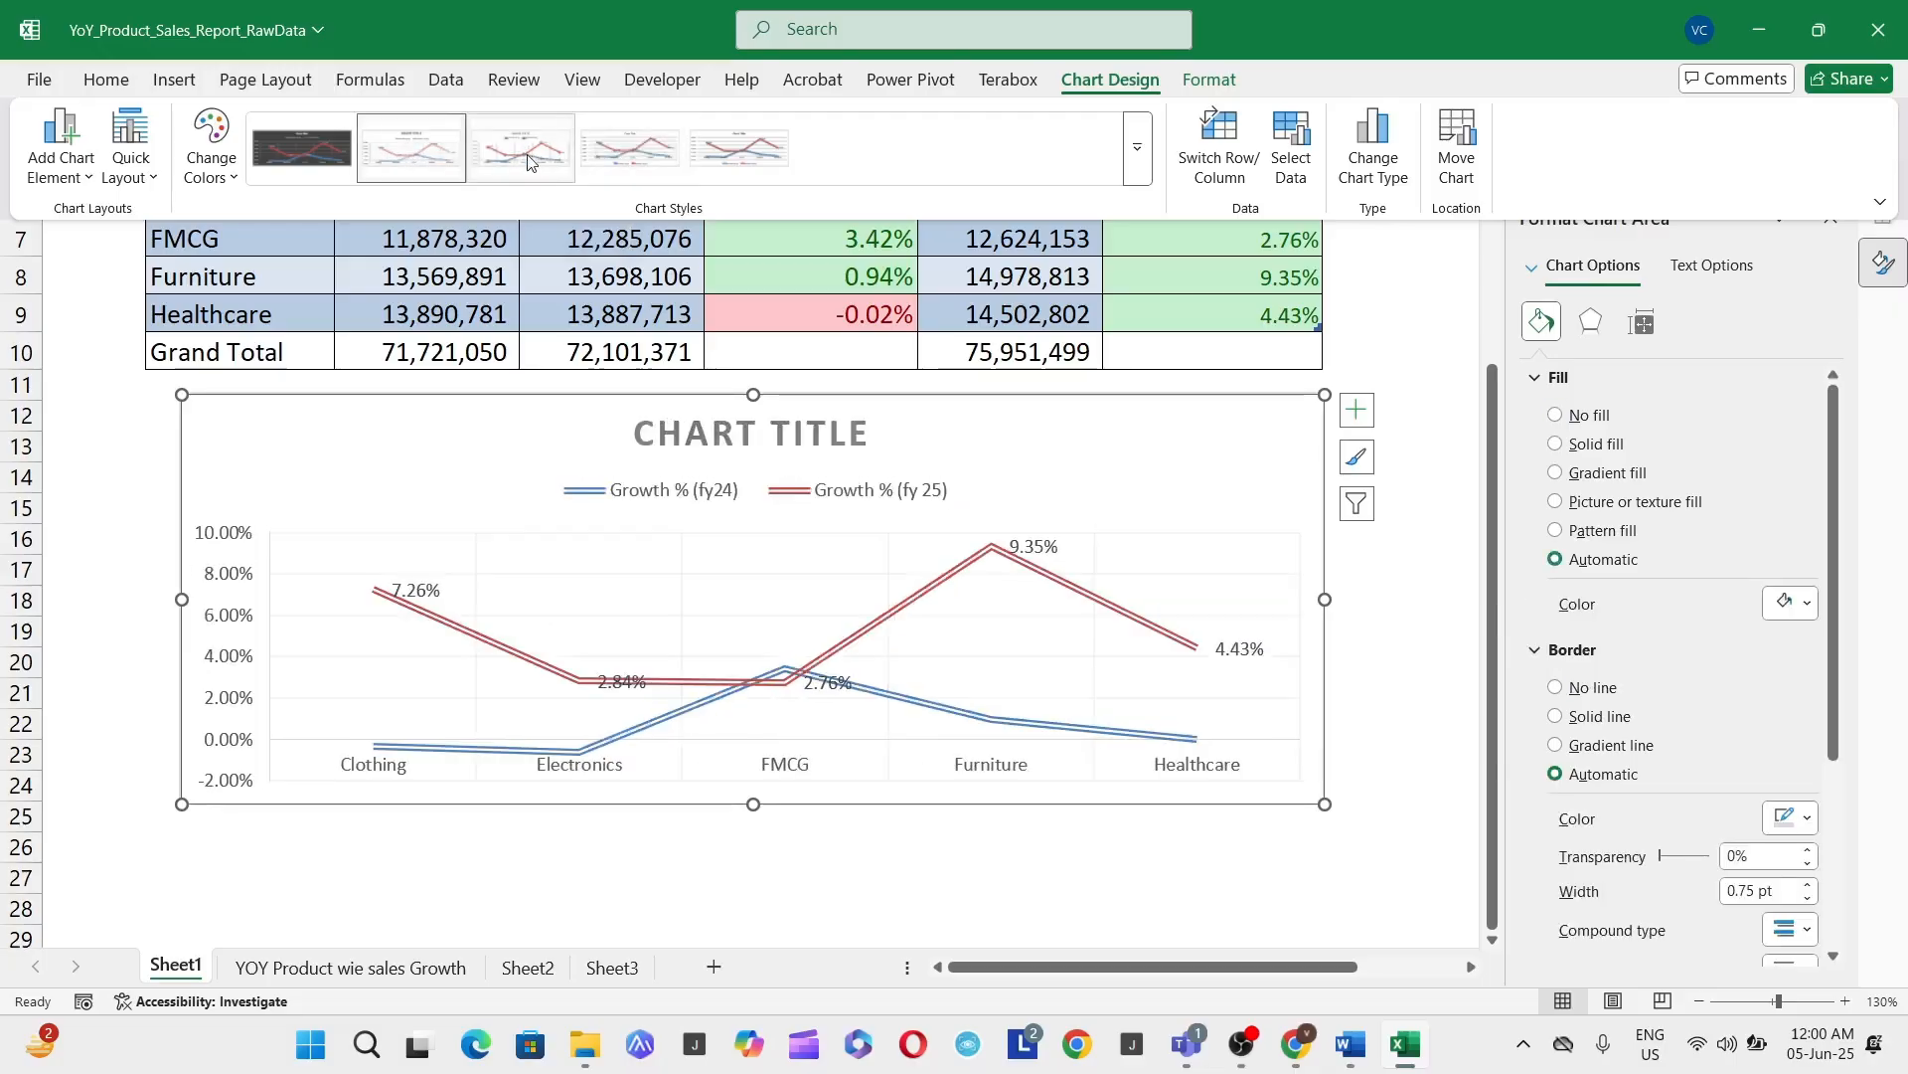
click(529, 154)
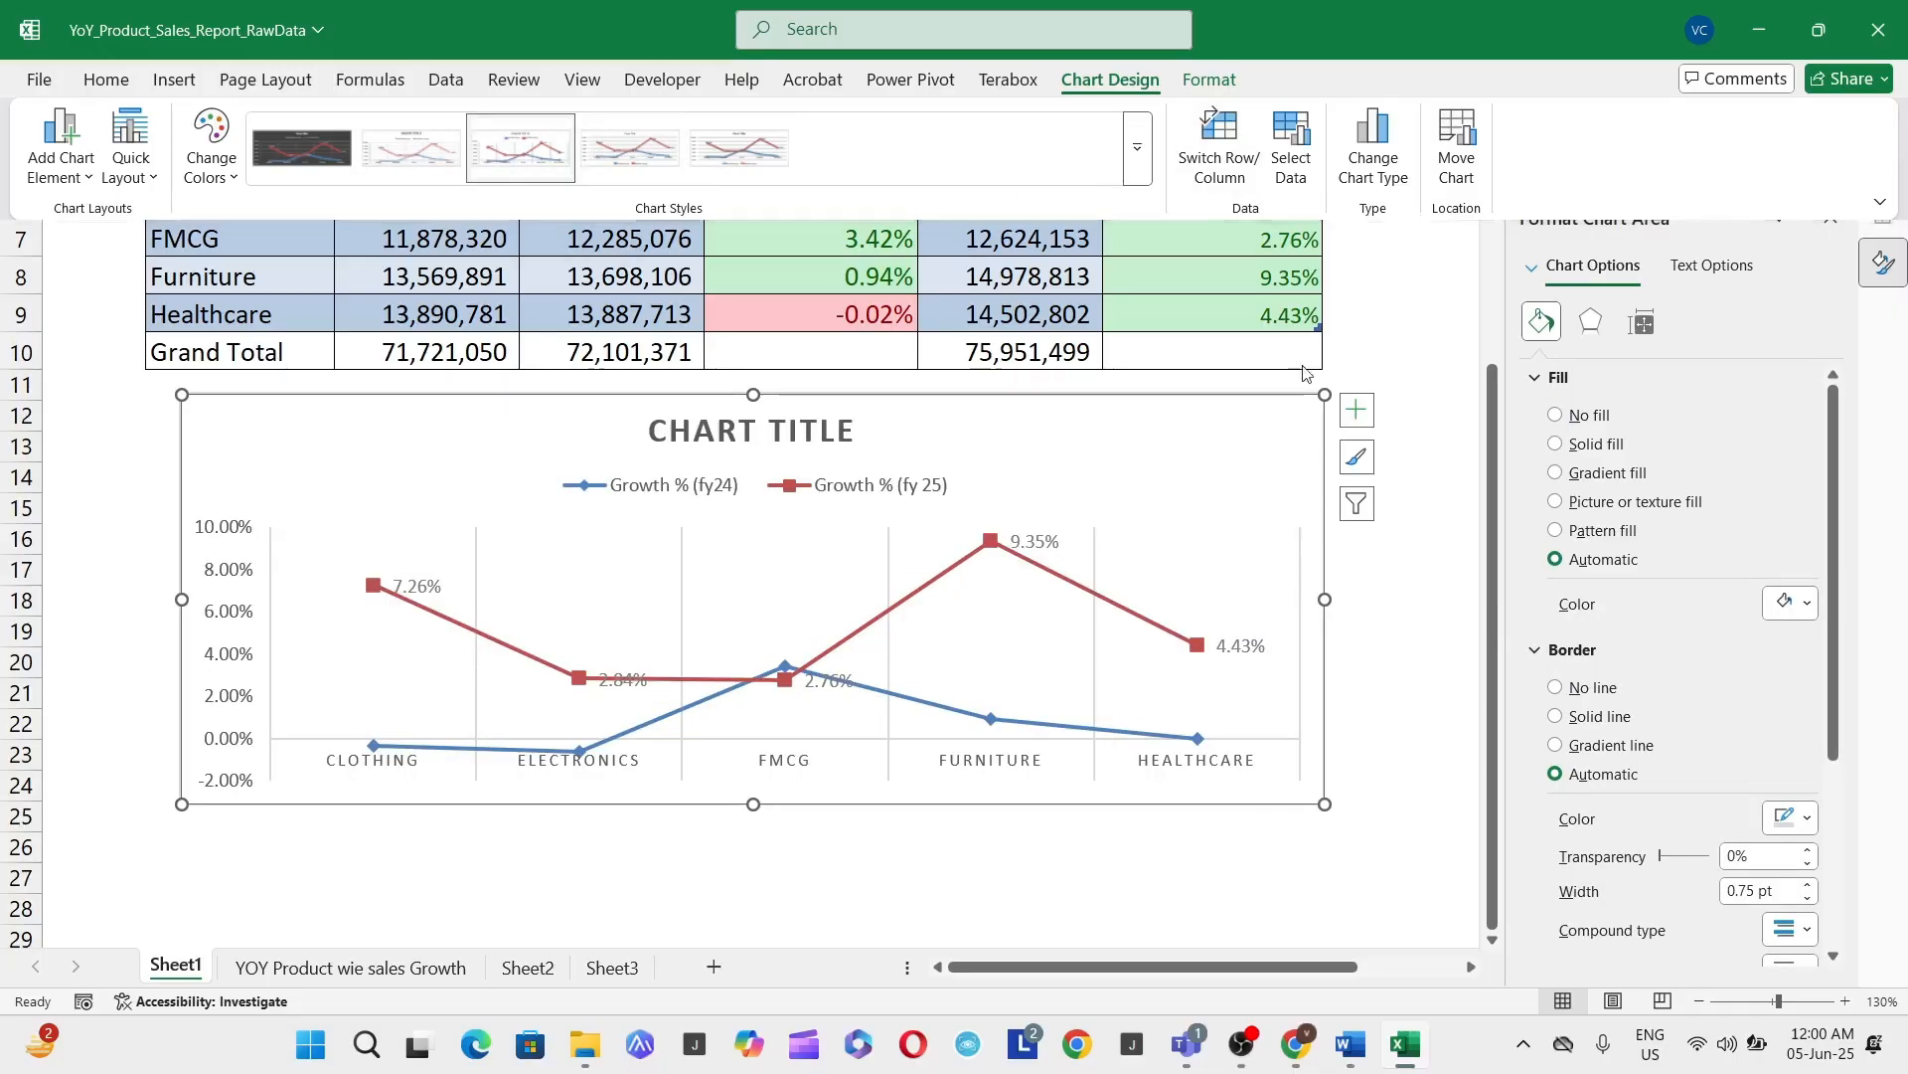
click(1465, 720)
click(1172, 464)
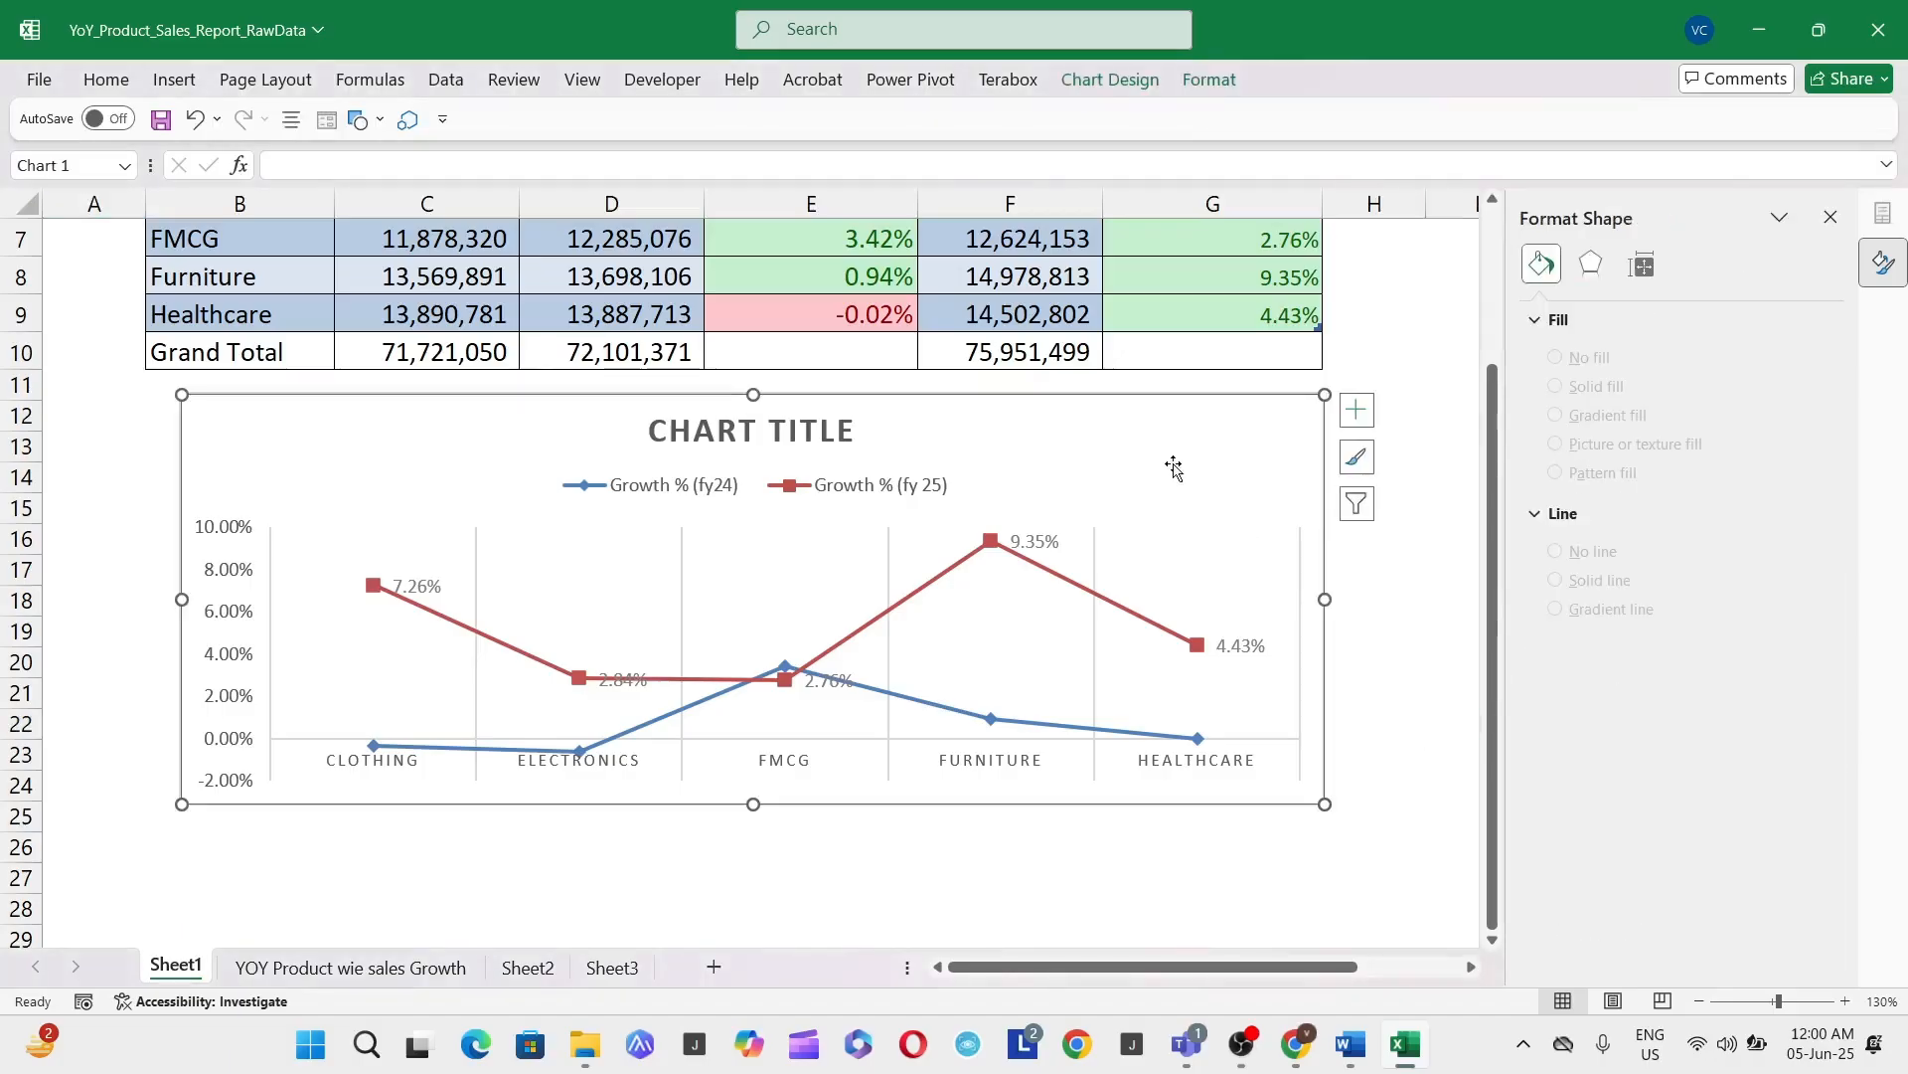
Step: Restyle the growth chart with a style that labels both growth lines, finishing with Style 12 for line markers
click(1103, 86)
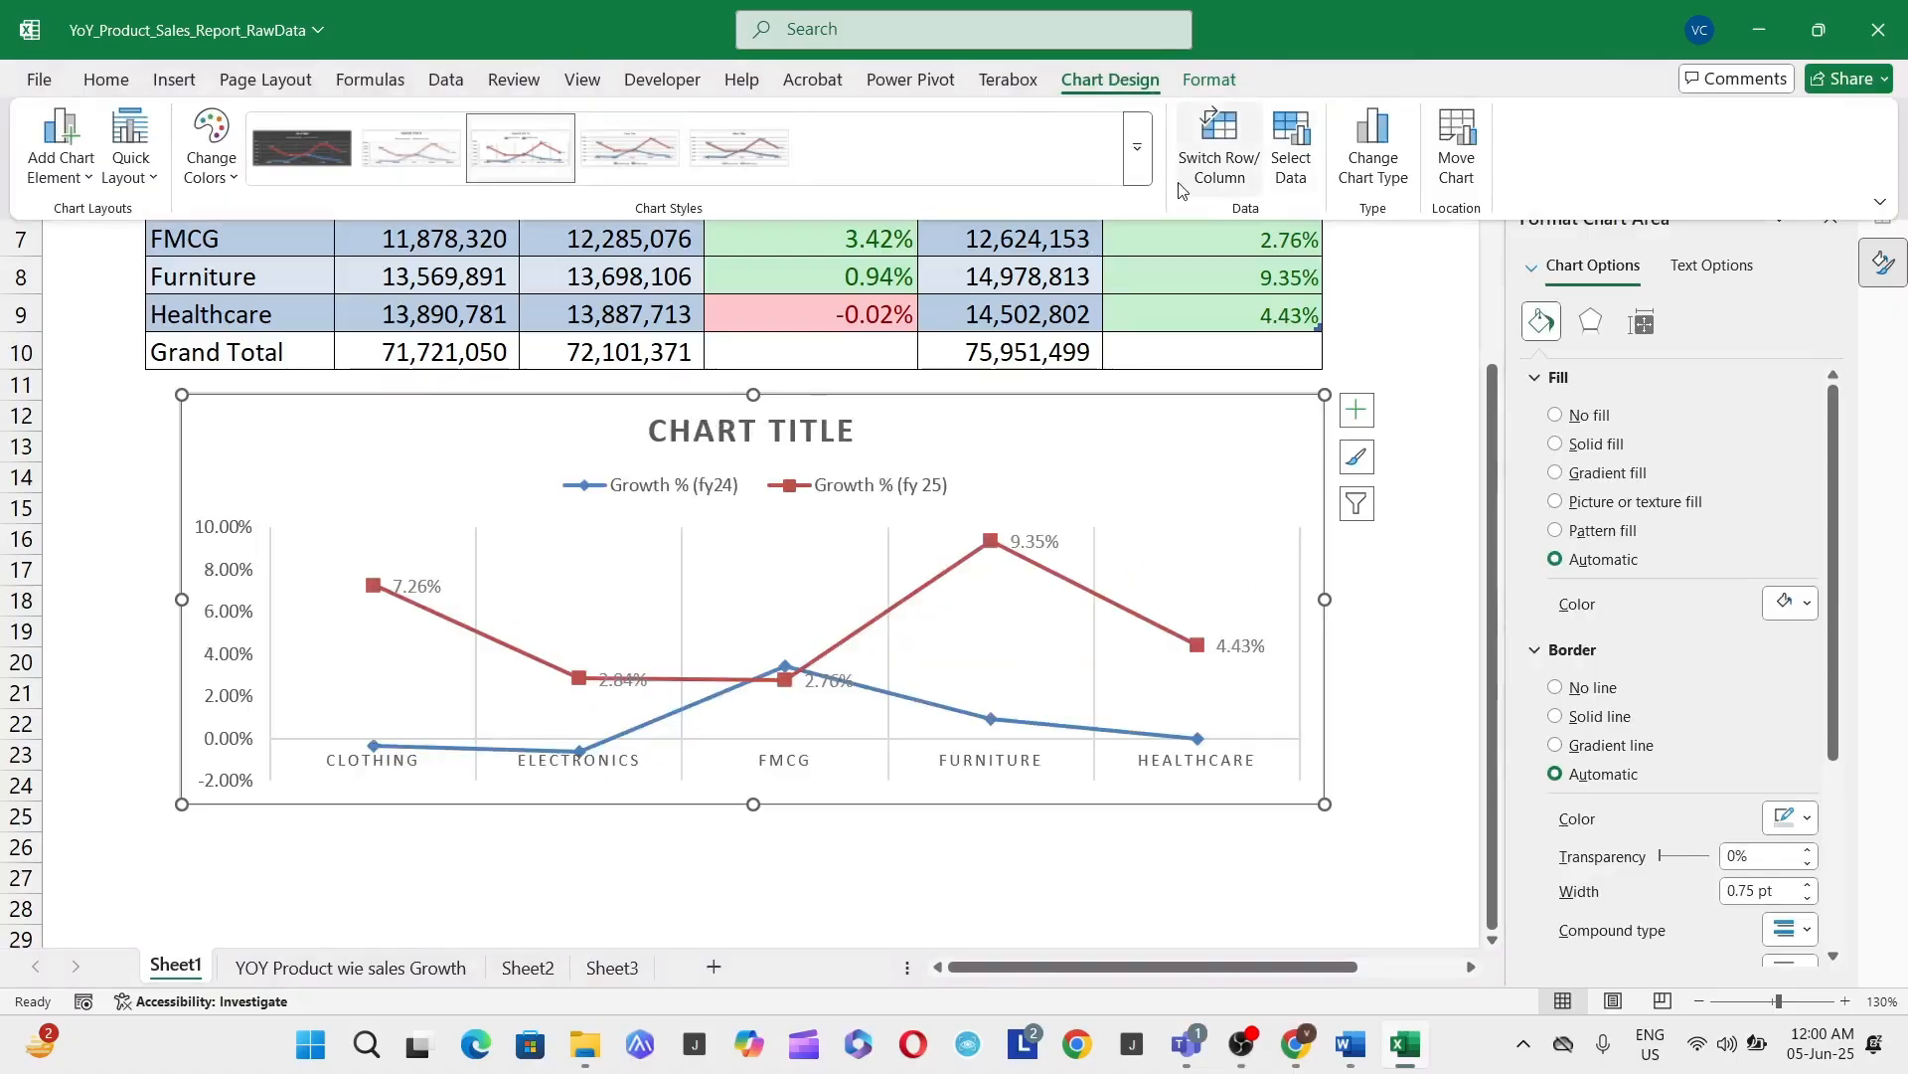
click(1137, 149)
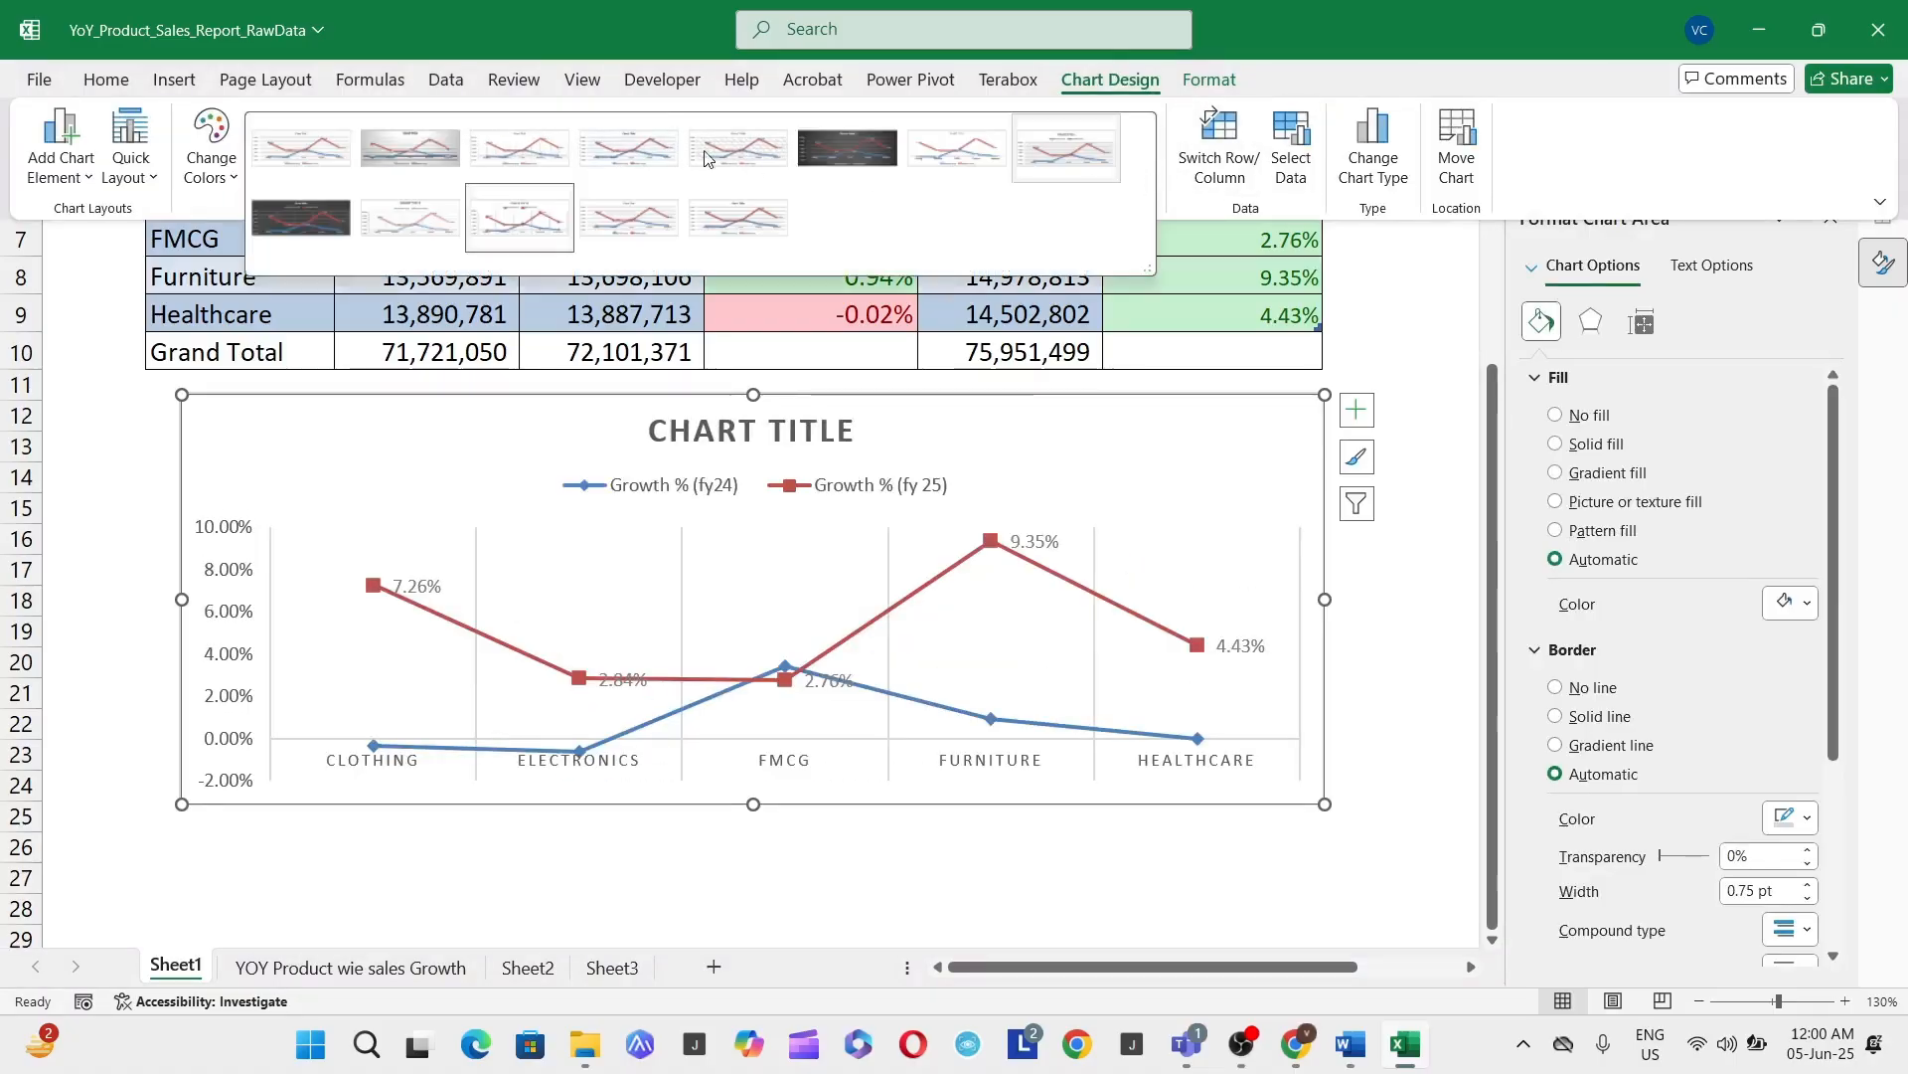
click(296, 141)
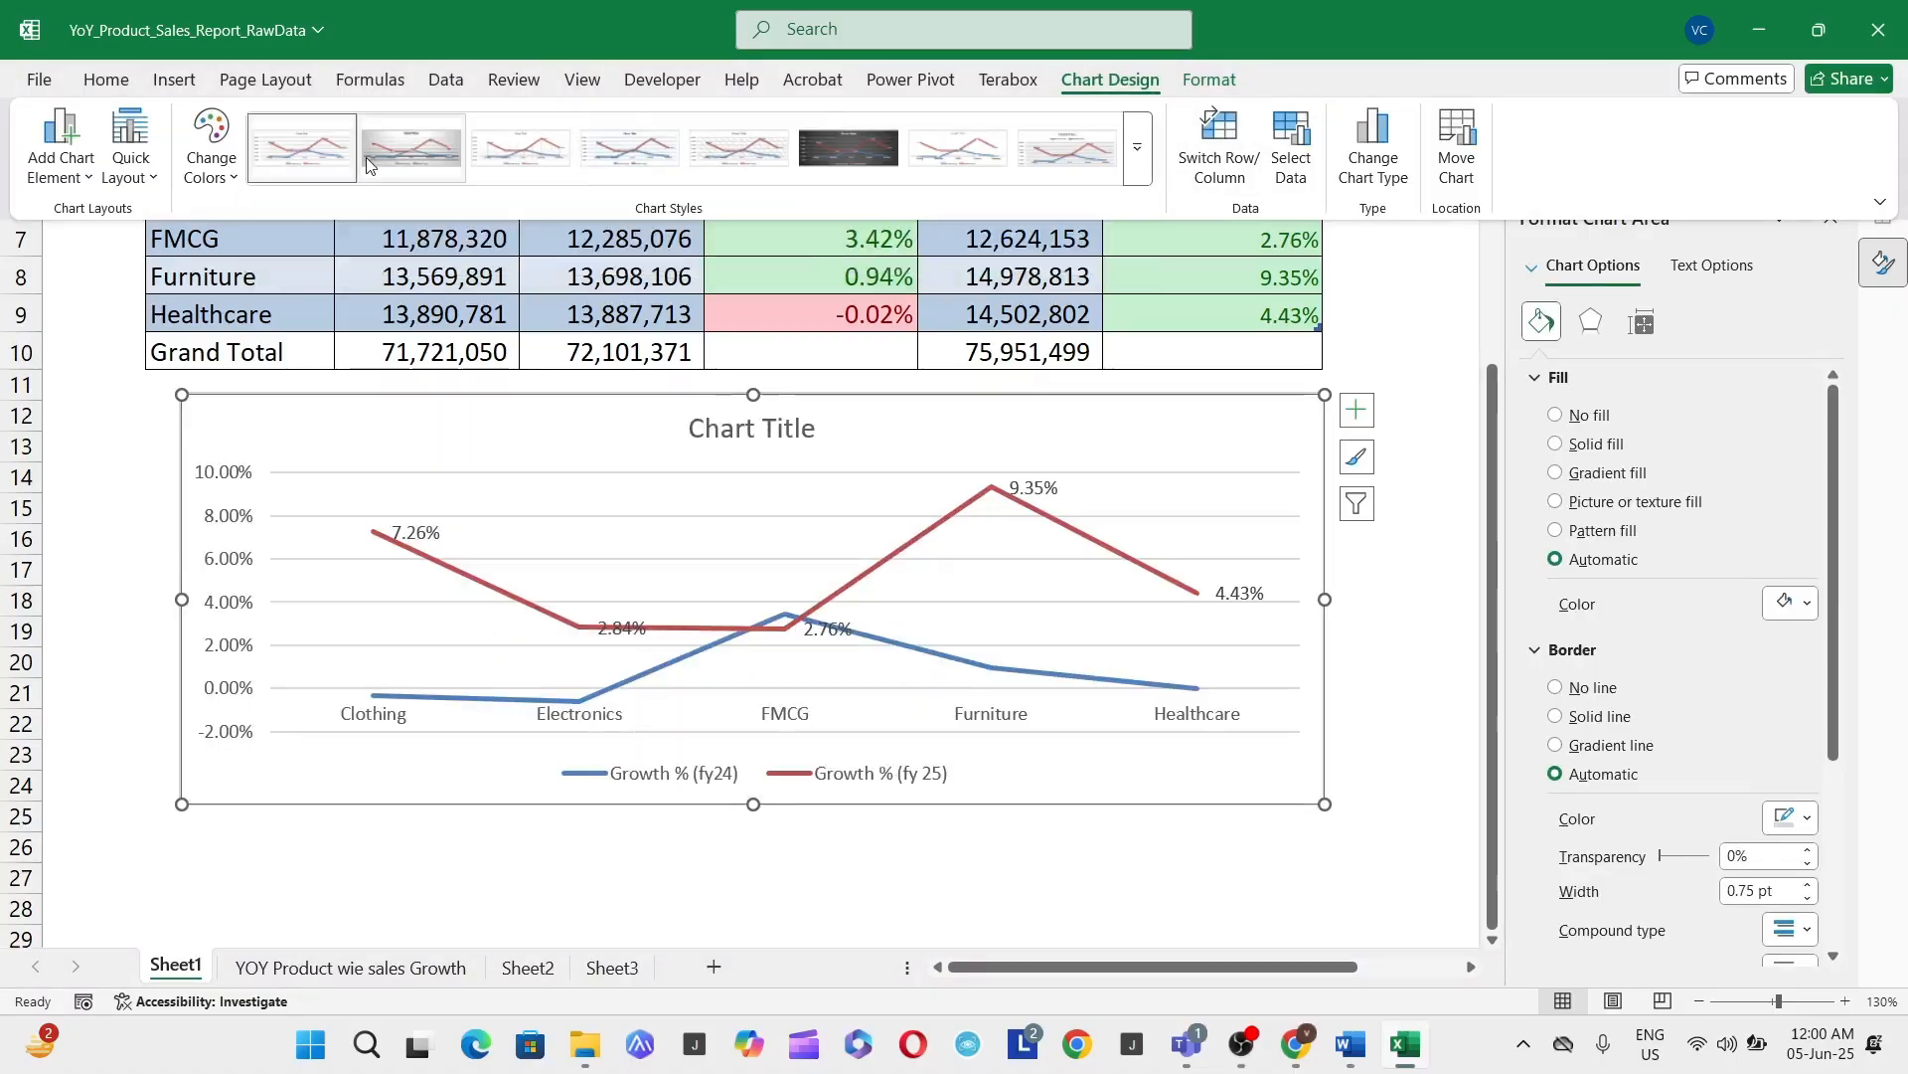
click(631, 149)
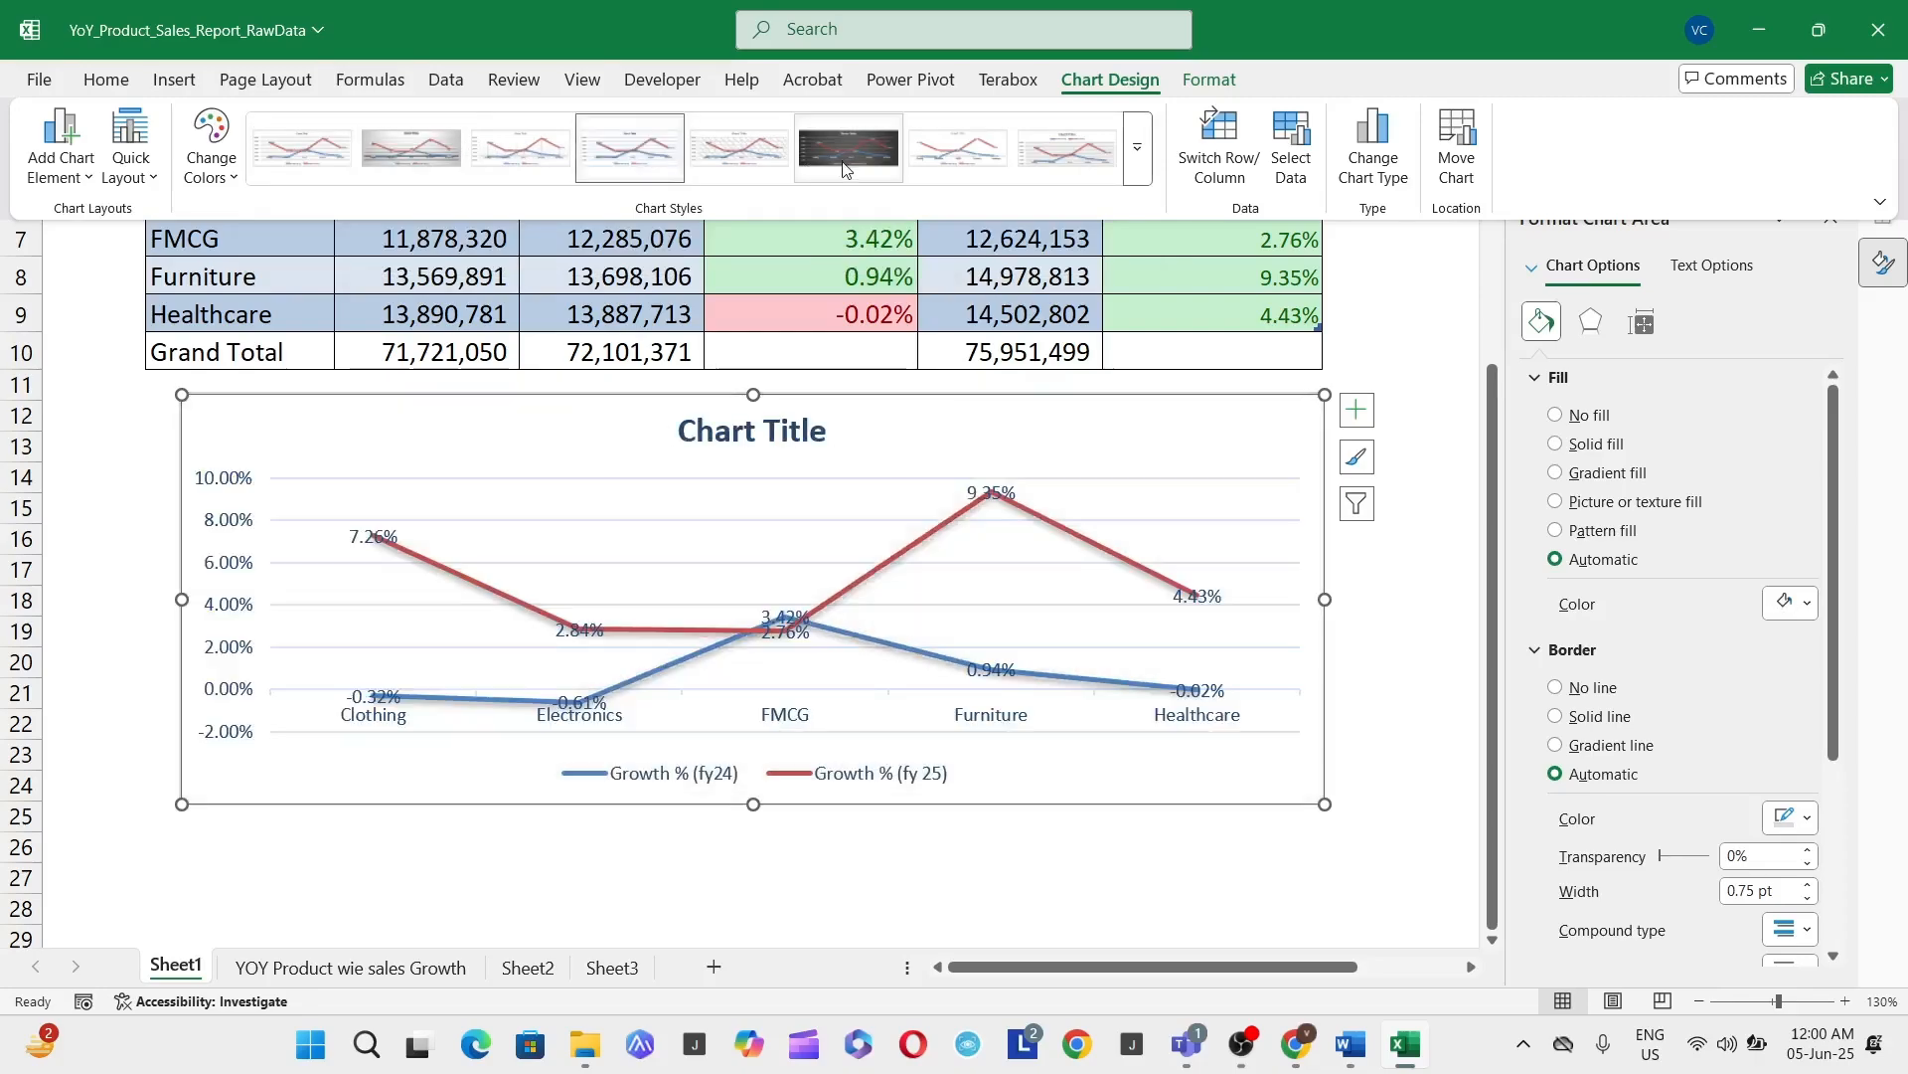
click(848, 149)
click(1138, 149)
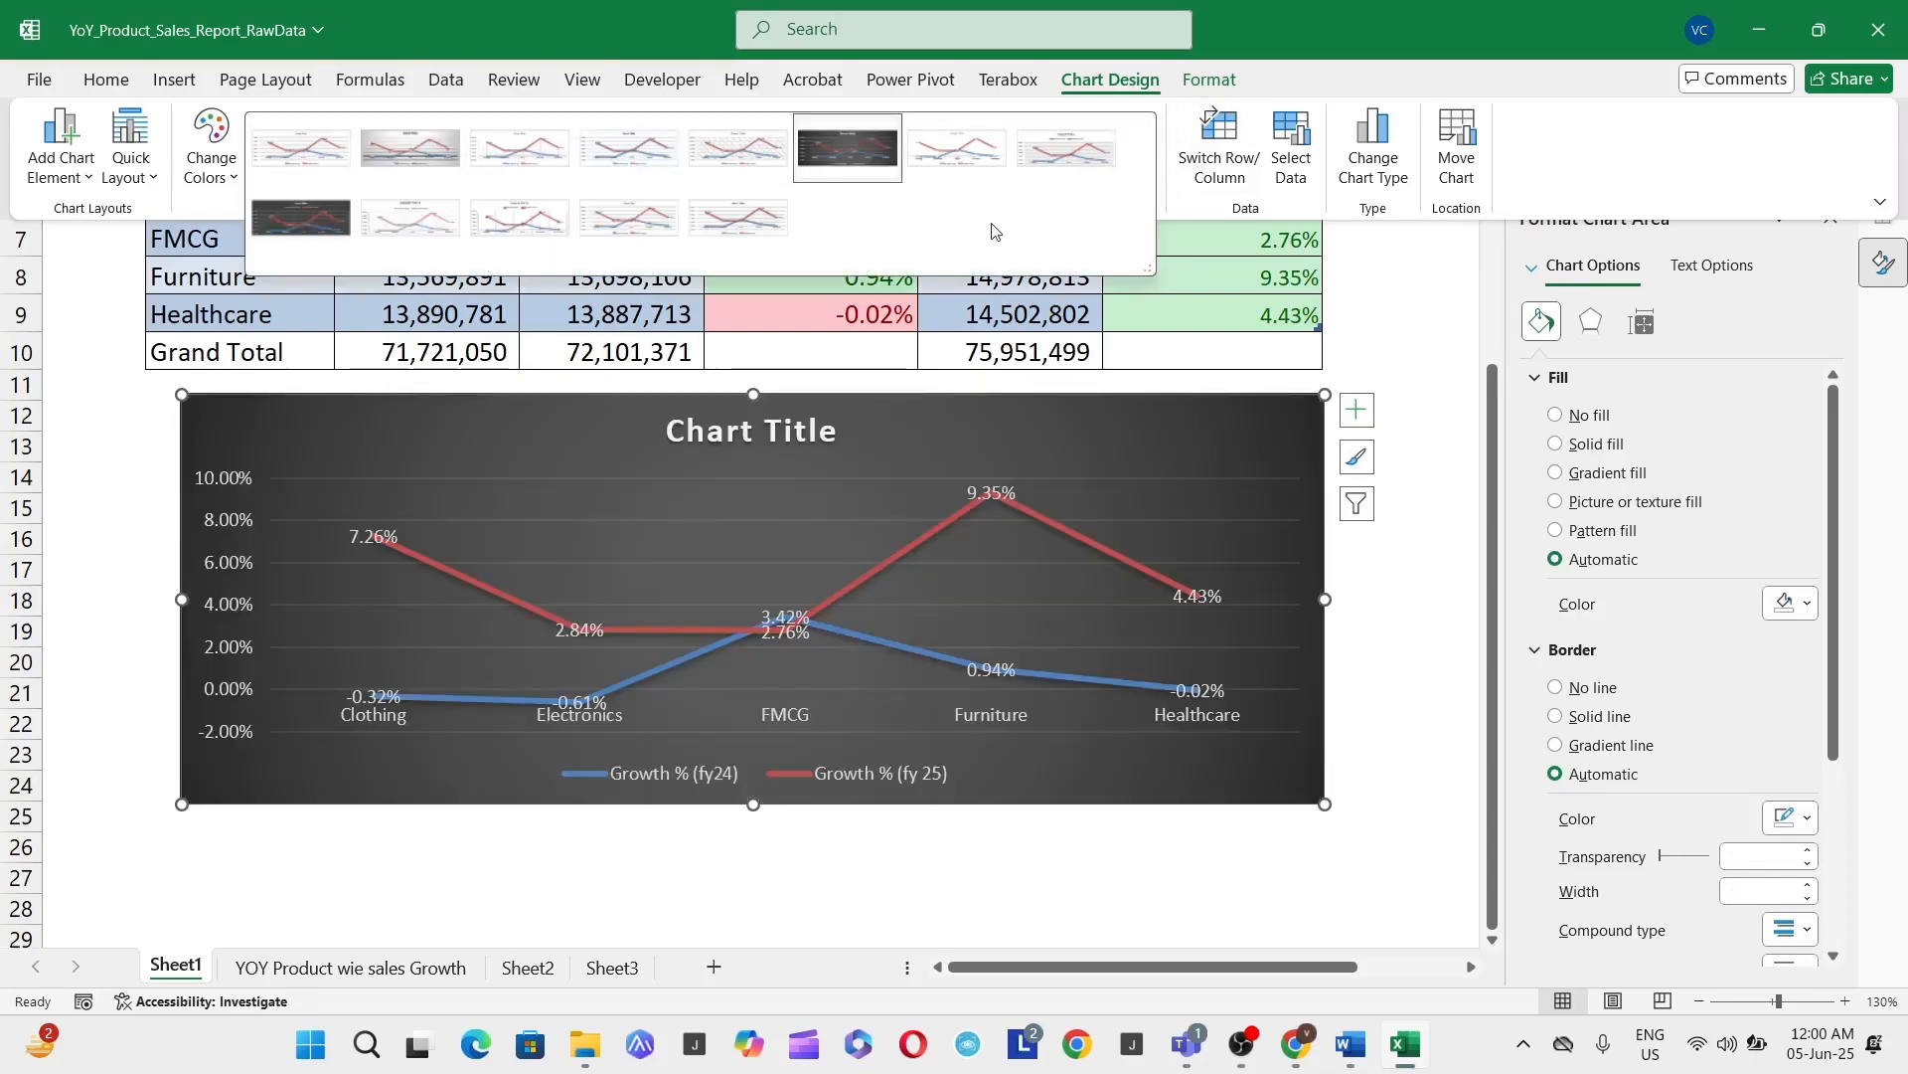
click(656, 239)
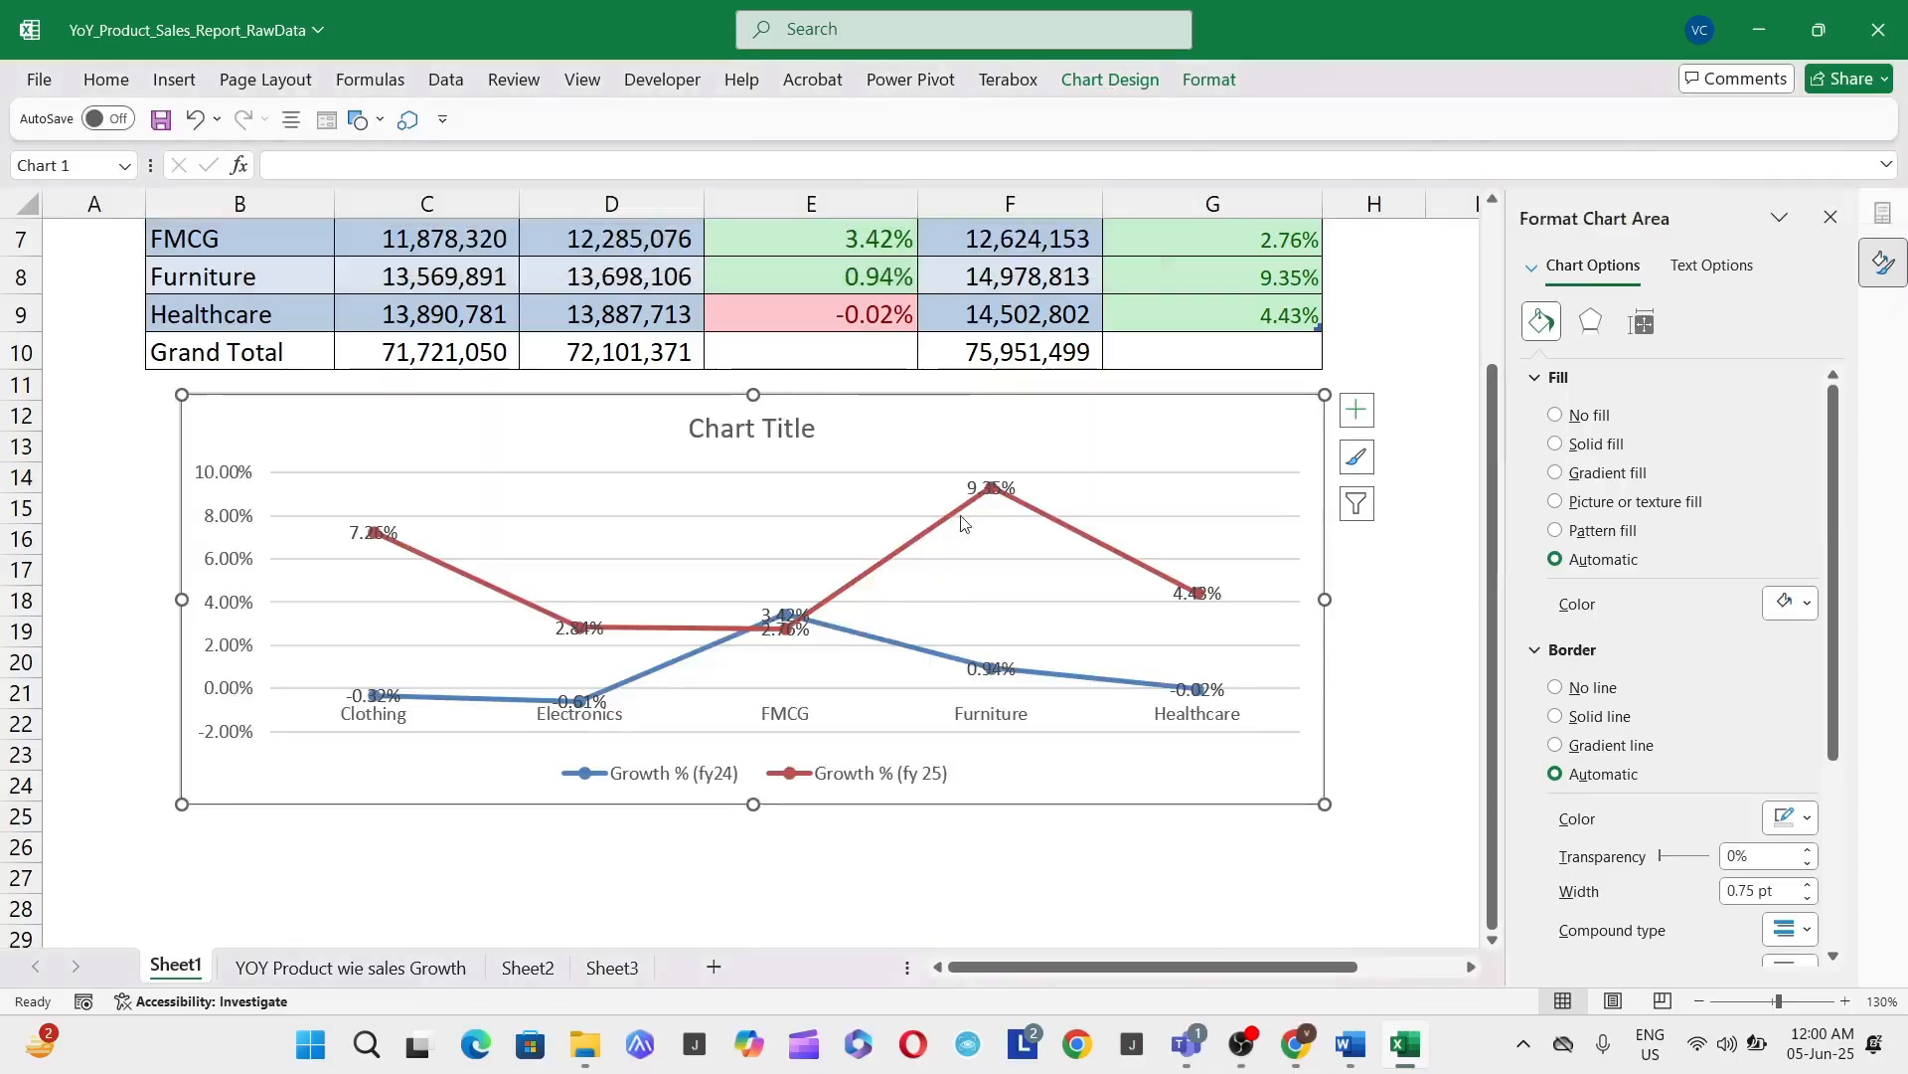
Step: Replace the chart title with the report title "YOY Product Wise Sales Growth" copied from the merged title cell
click(769, 435)
triple_click(767, 433)
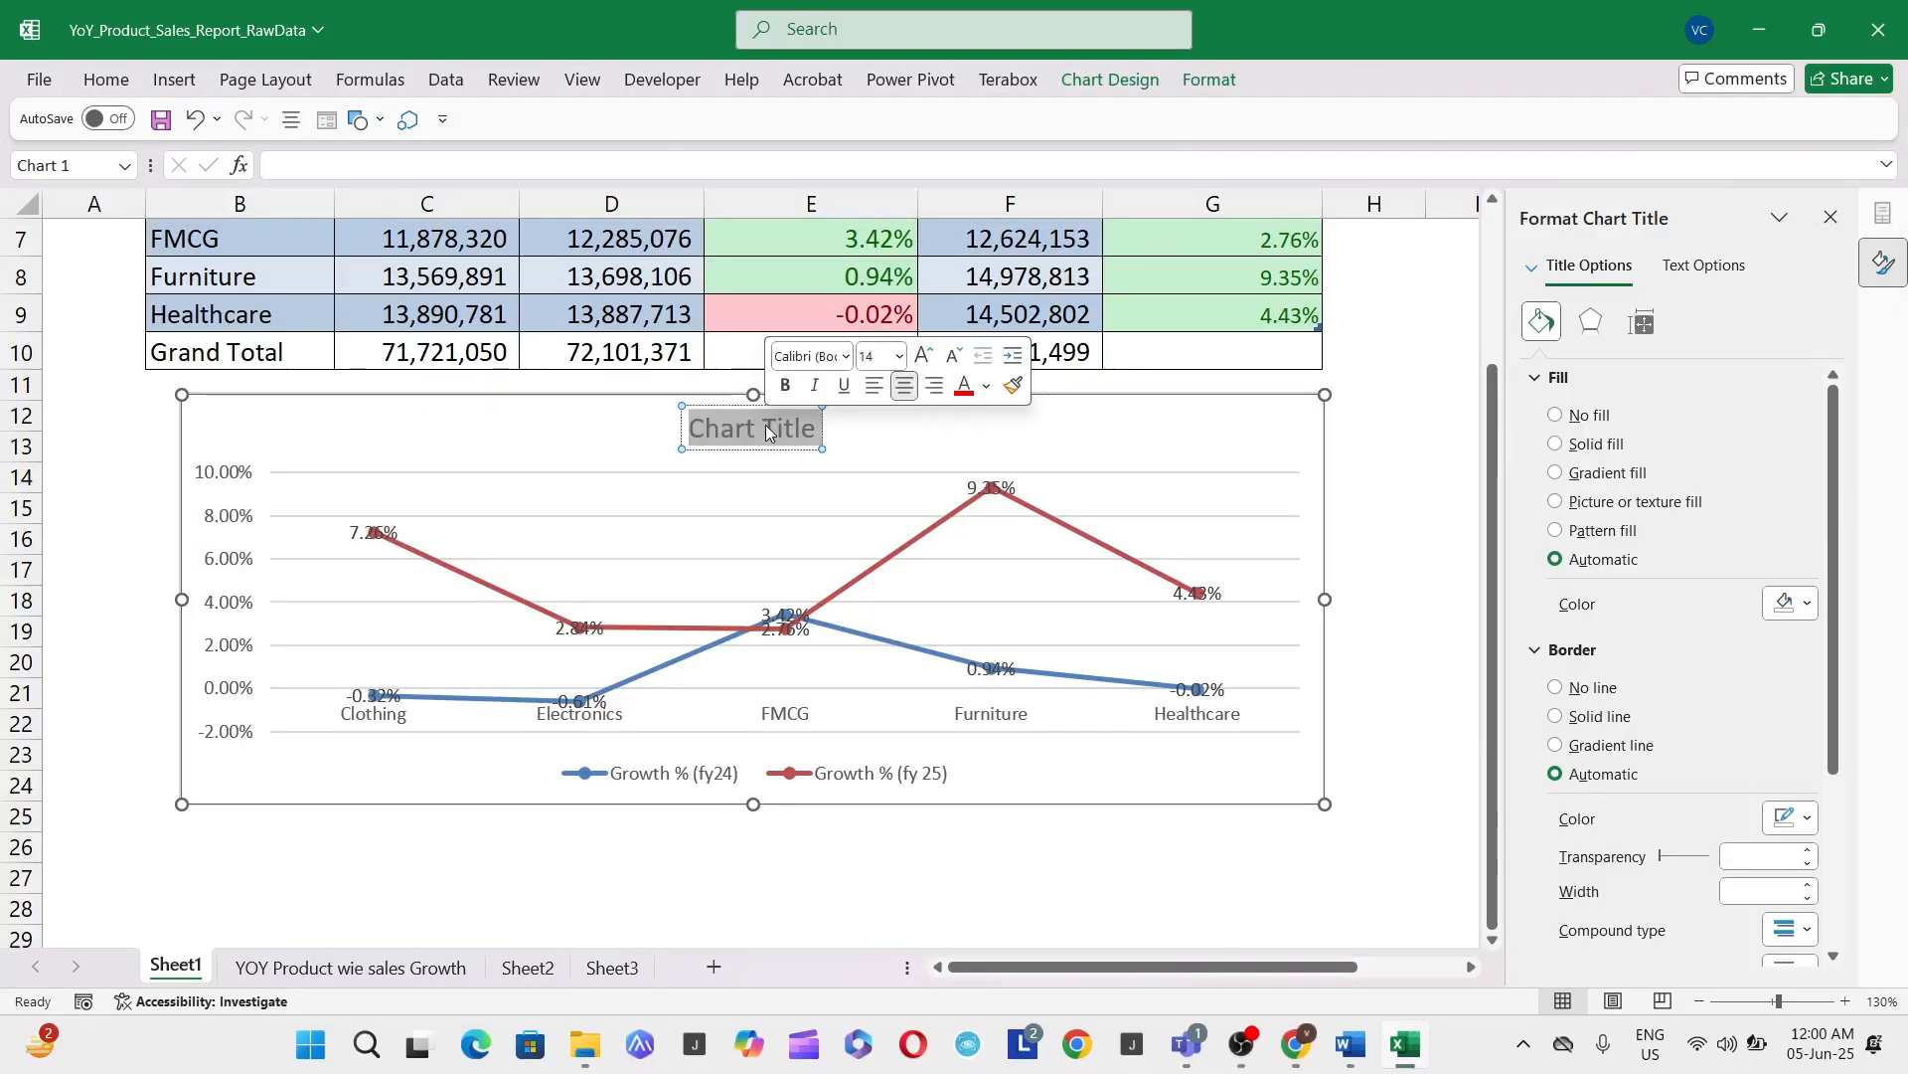
scroll(767, 428, up, 2)
click(731, 268)
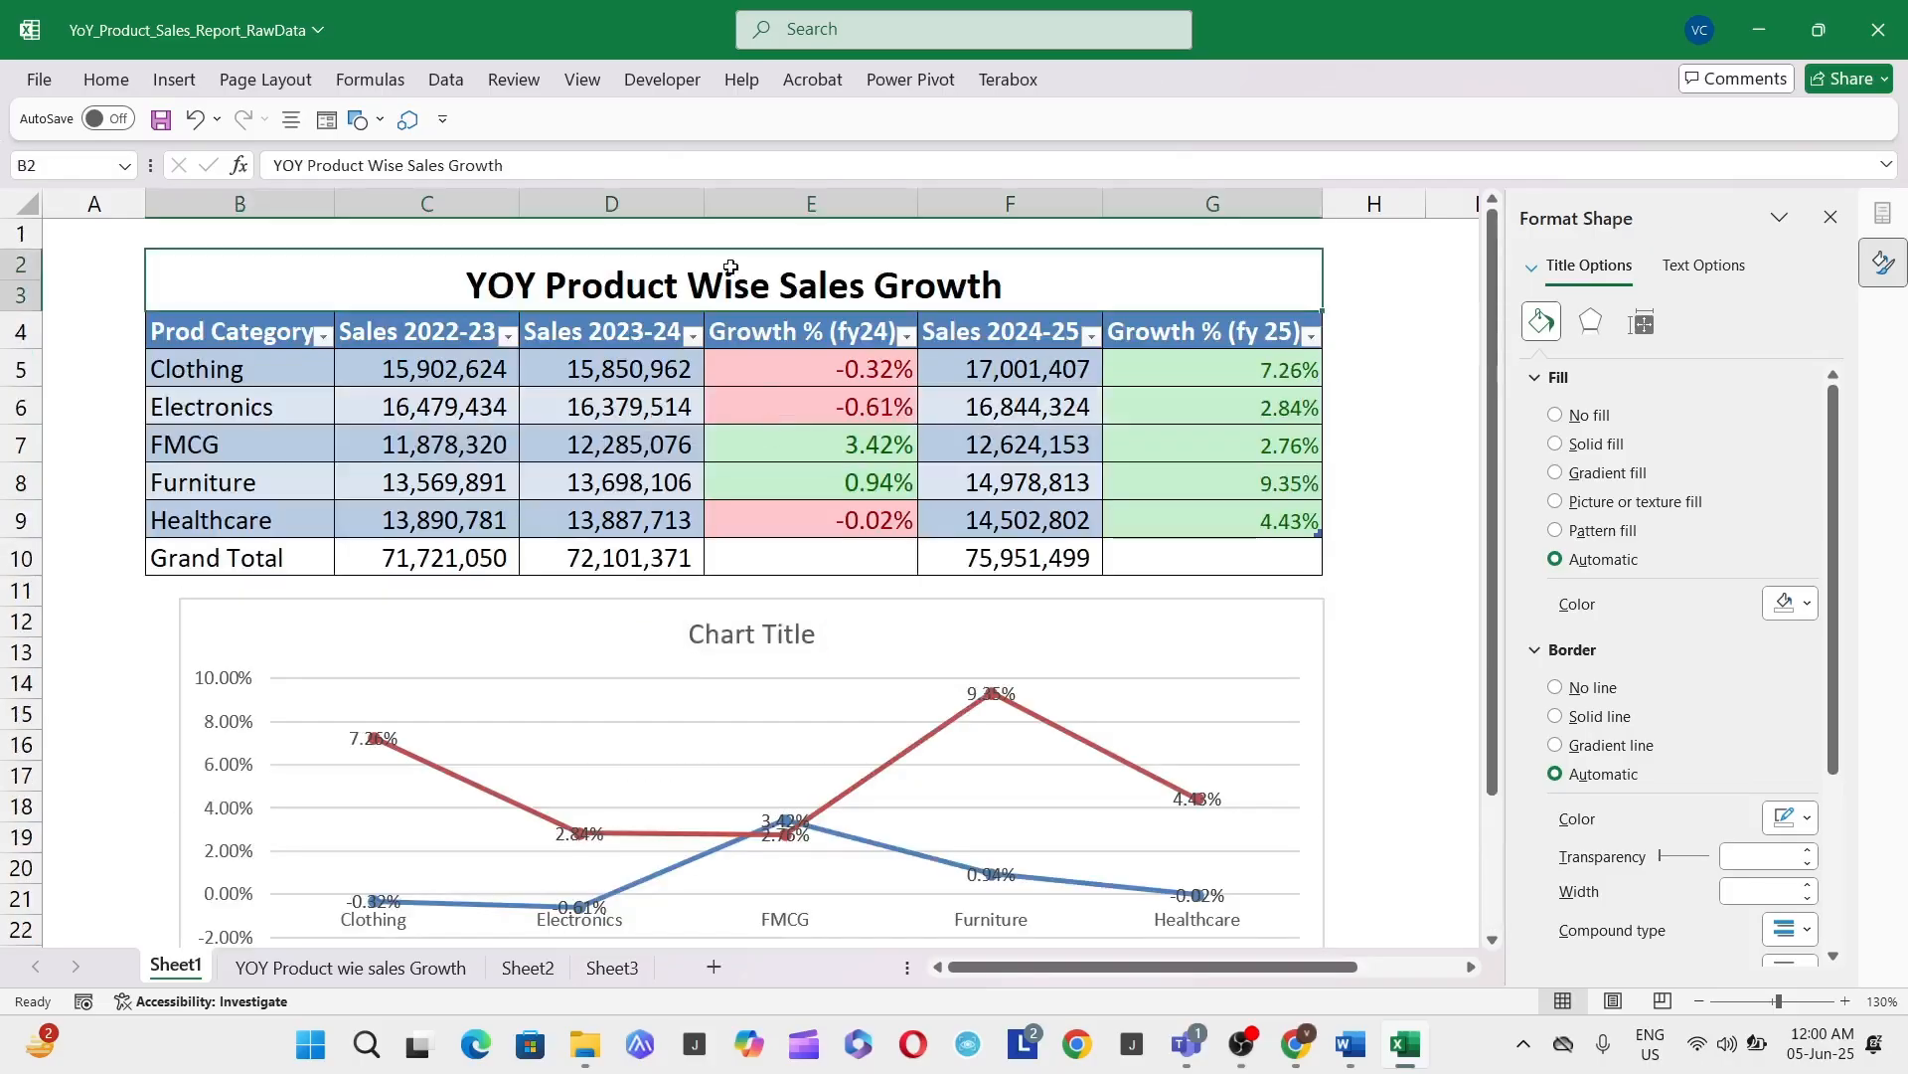
triple_click(718, 280)
key(ctrl+c)
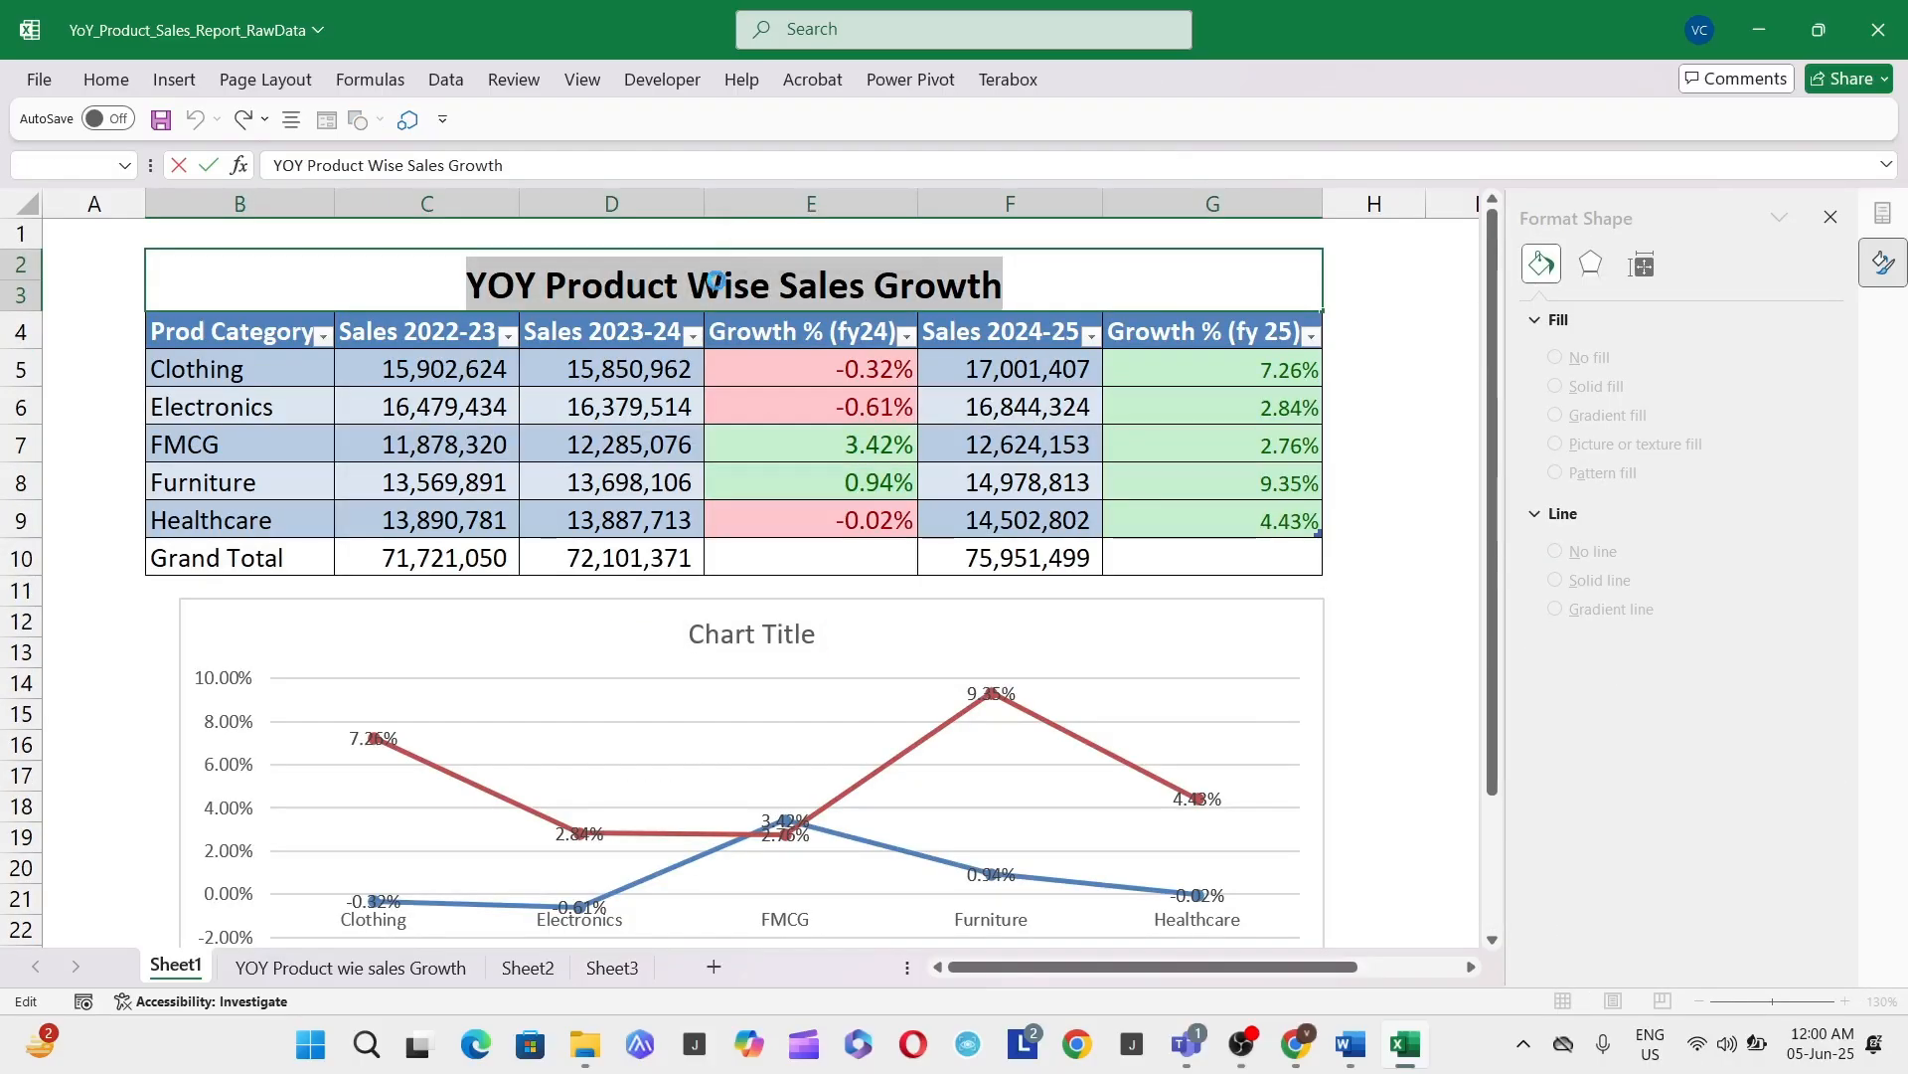
click(751, 634)
double_click(751, 629)
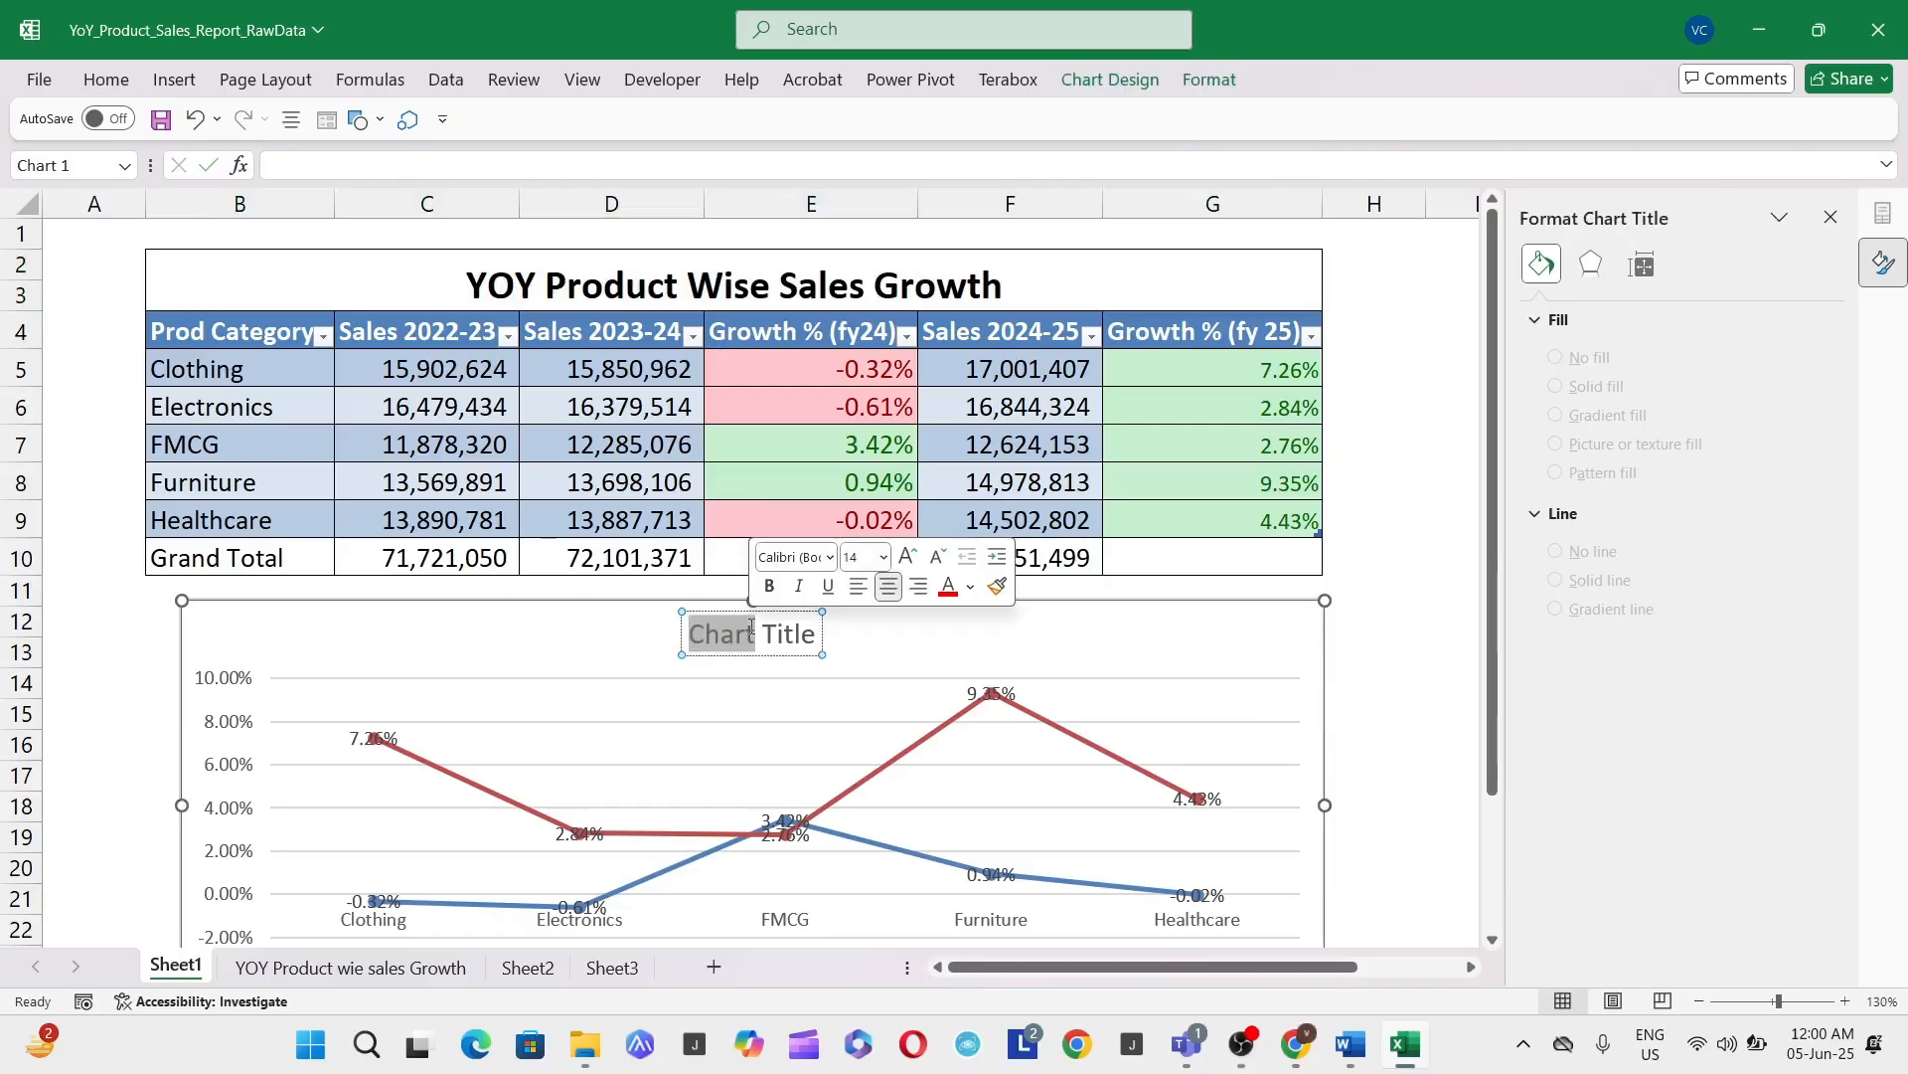
key(ctrl+a)
key(ctrl+v)
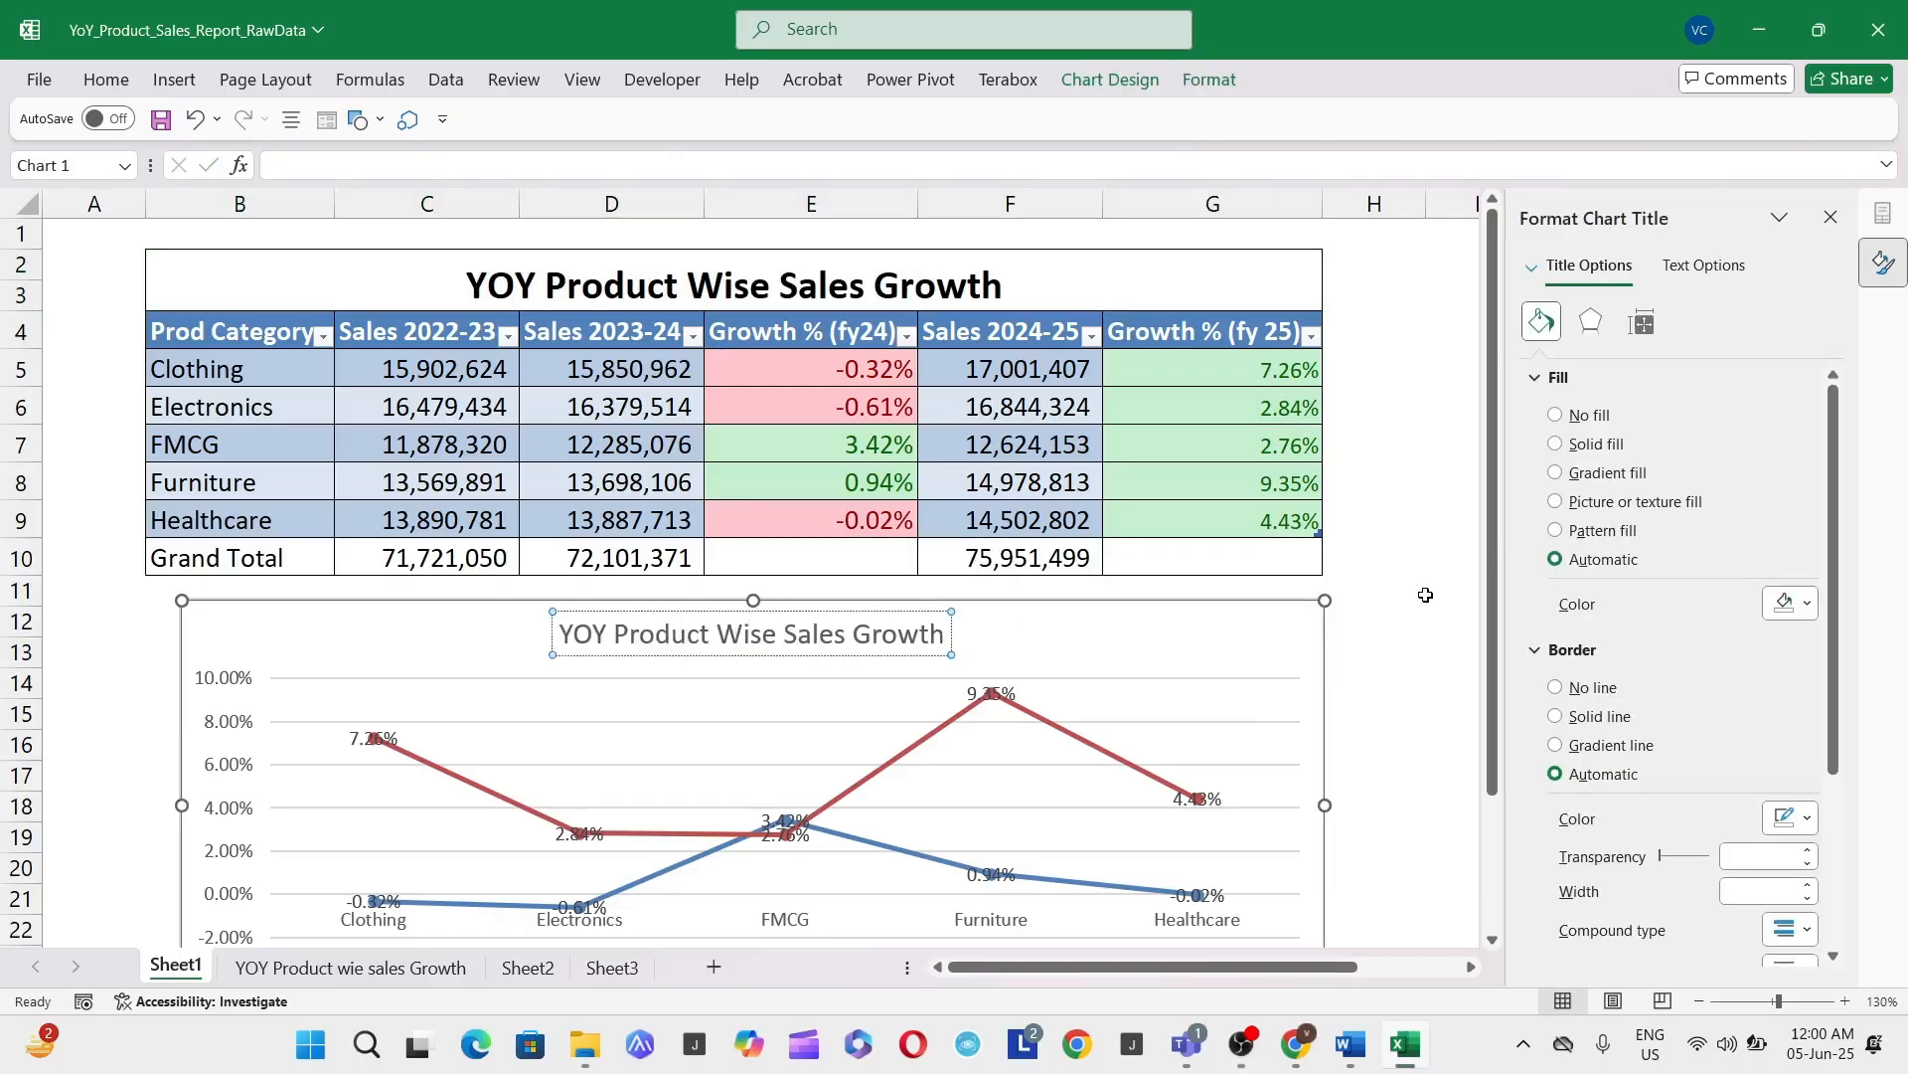
Step: Make the growth chart's title bold and deselect the chart
key(ctrl+a)
key(ctrl+b)
click(1425, 595)
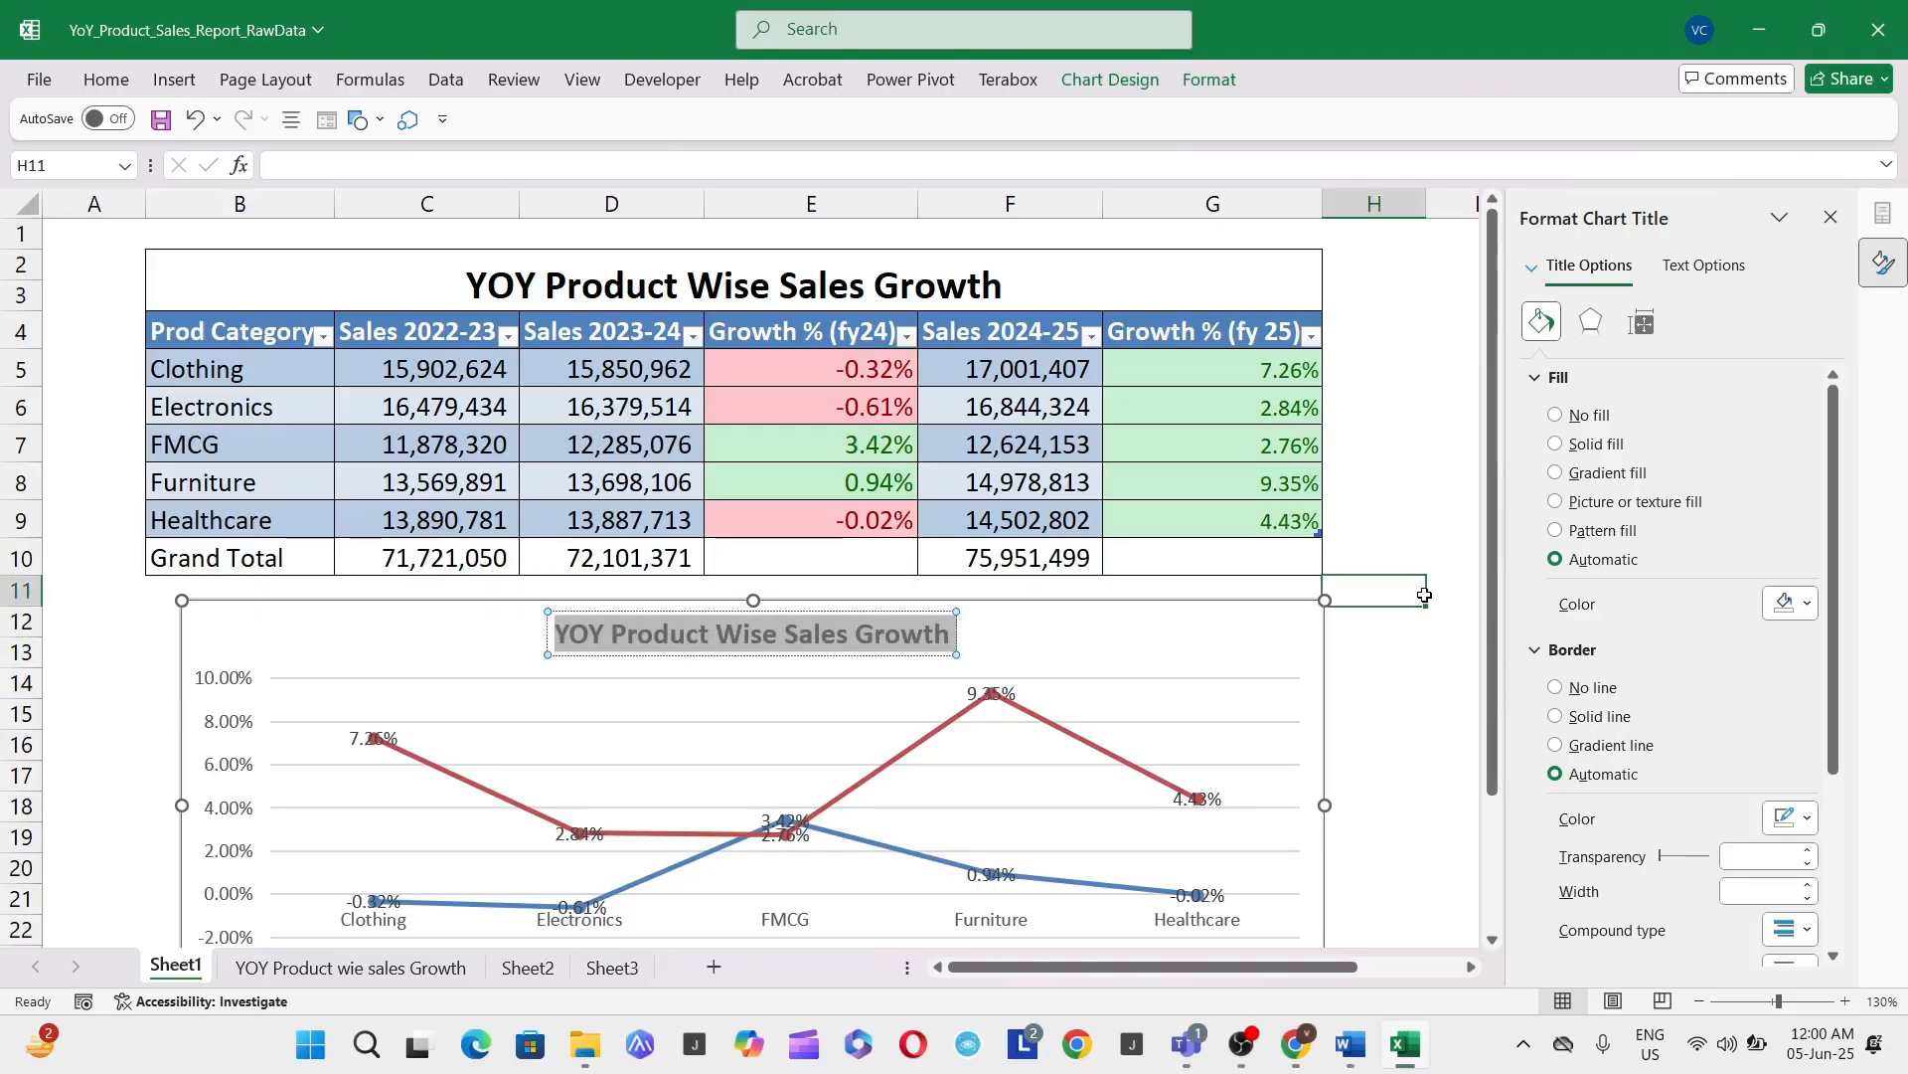
click(1414, 454)
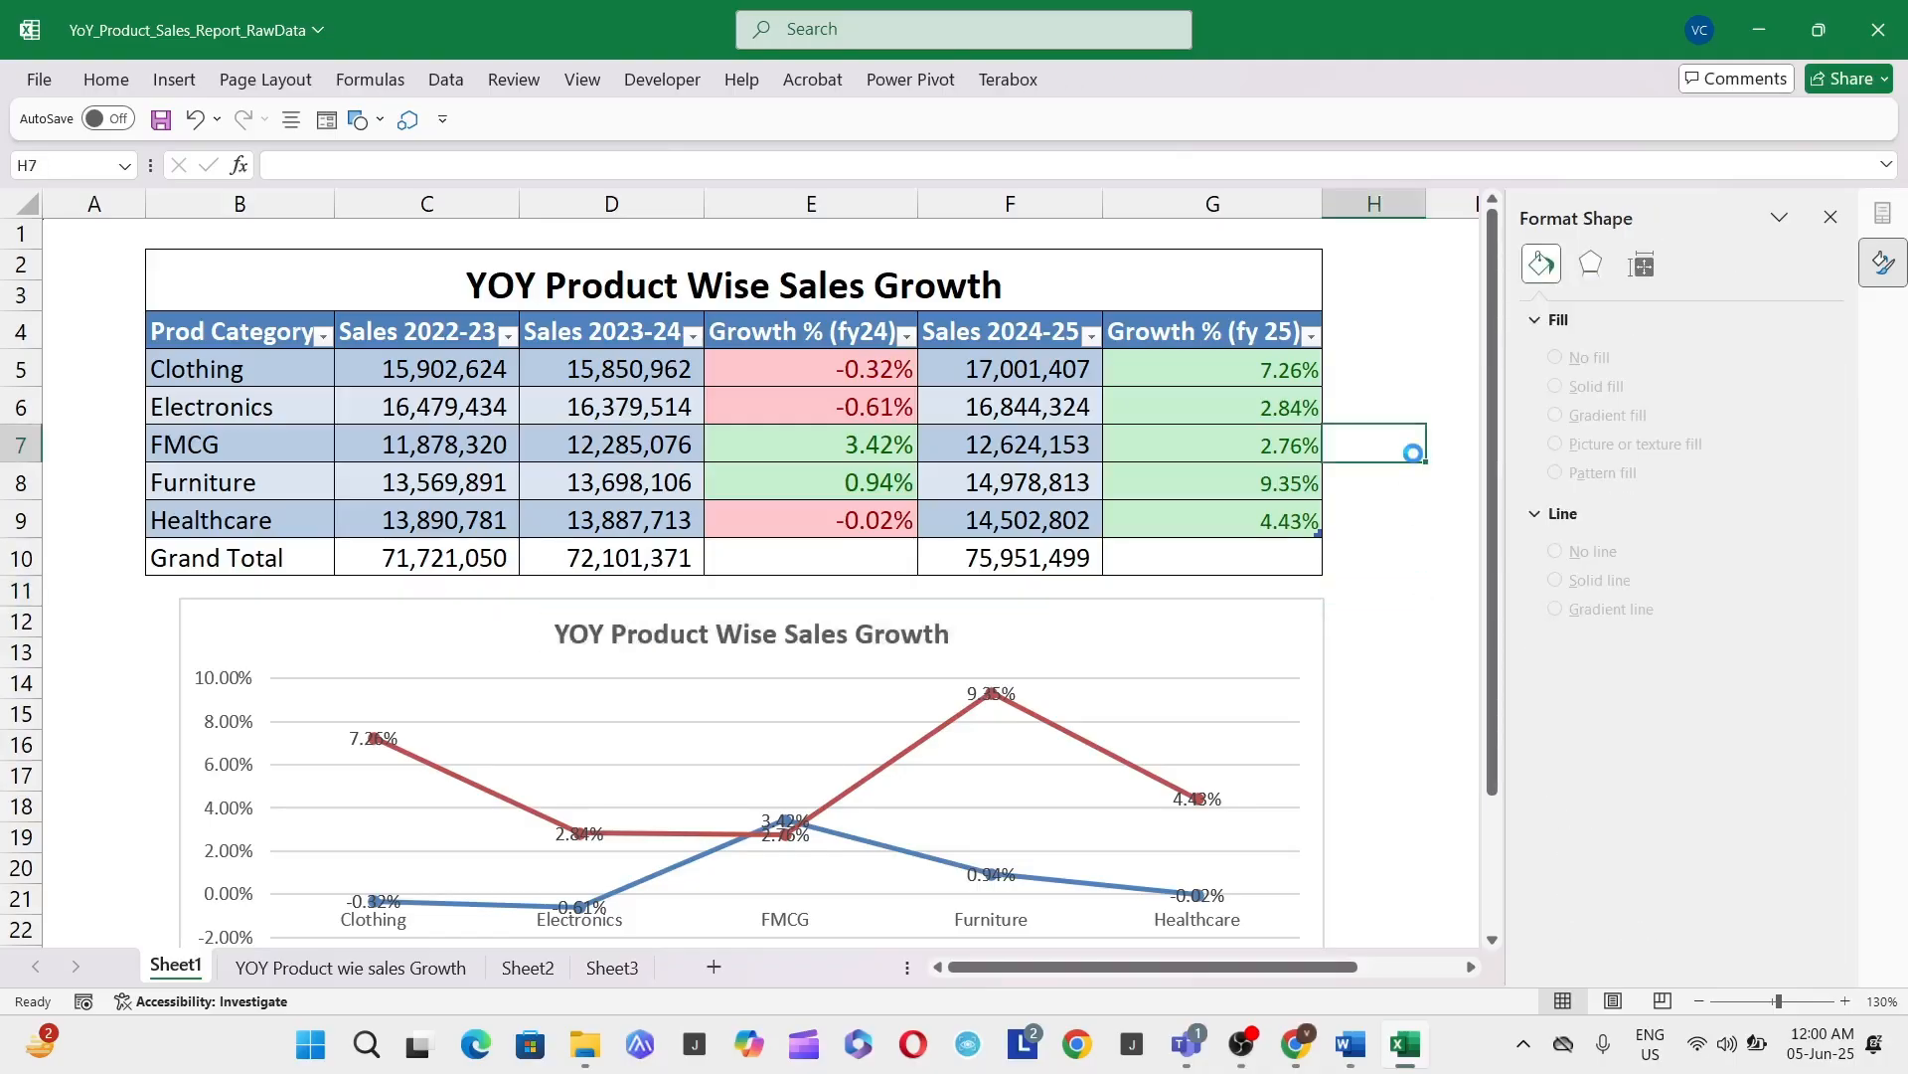
Step: Print Sheet1 to a PDF file named "YOY Sales Growth" on the Desktop using Microsoft Print to PDF
key(ctrl+p)
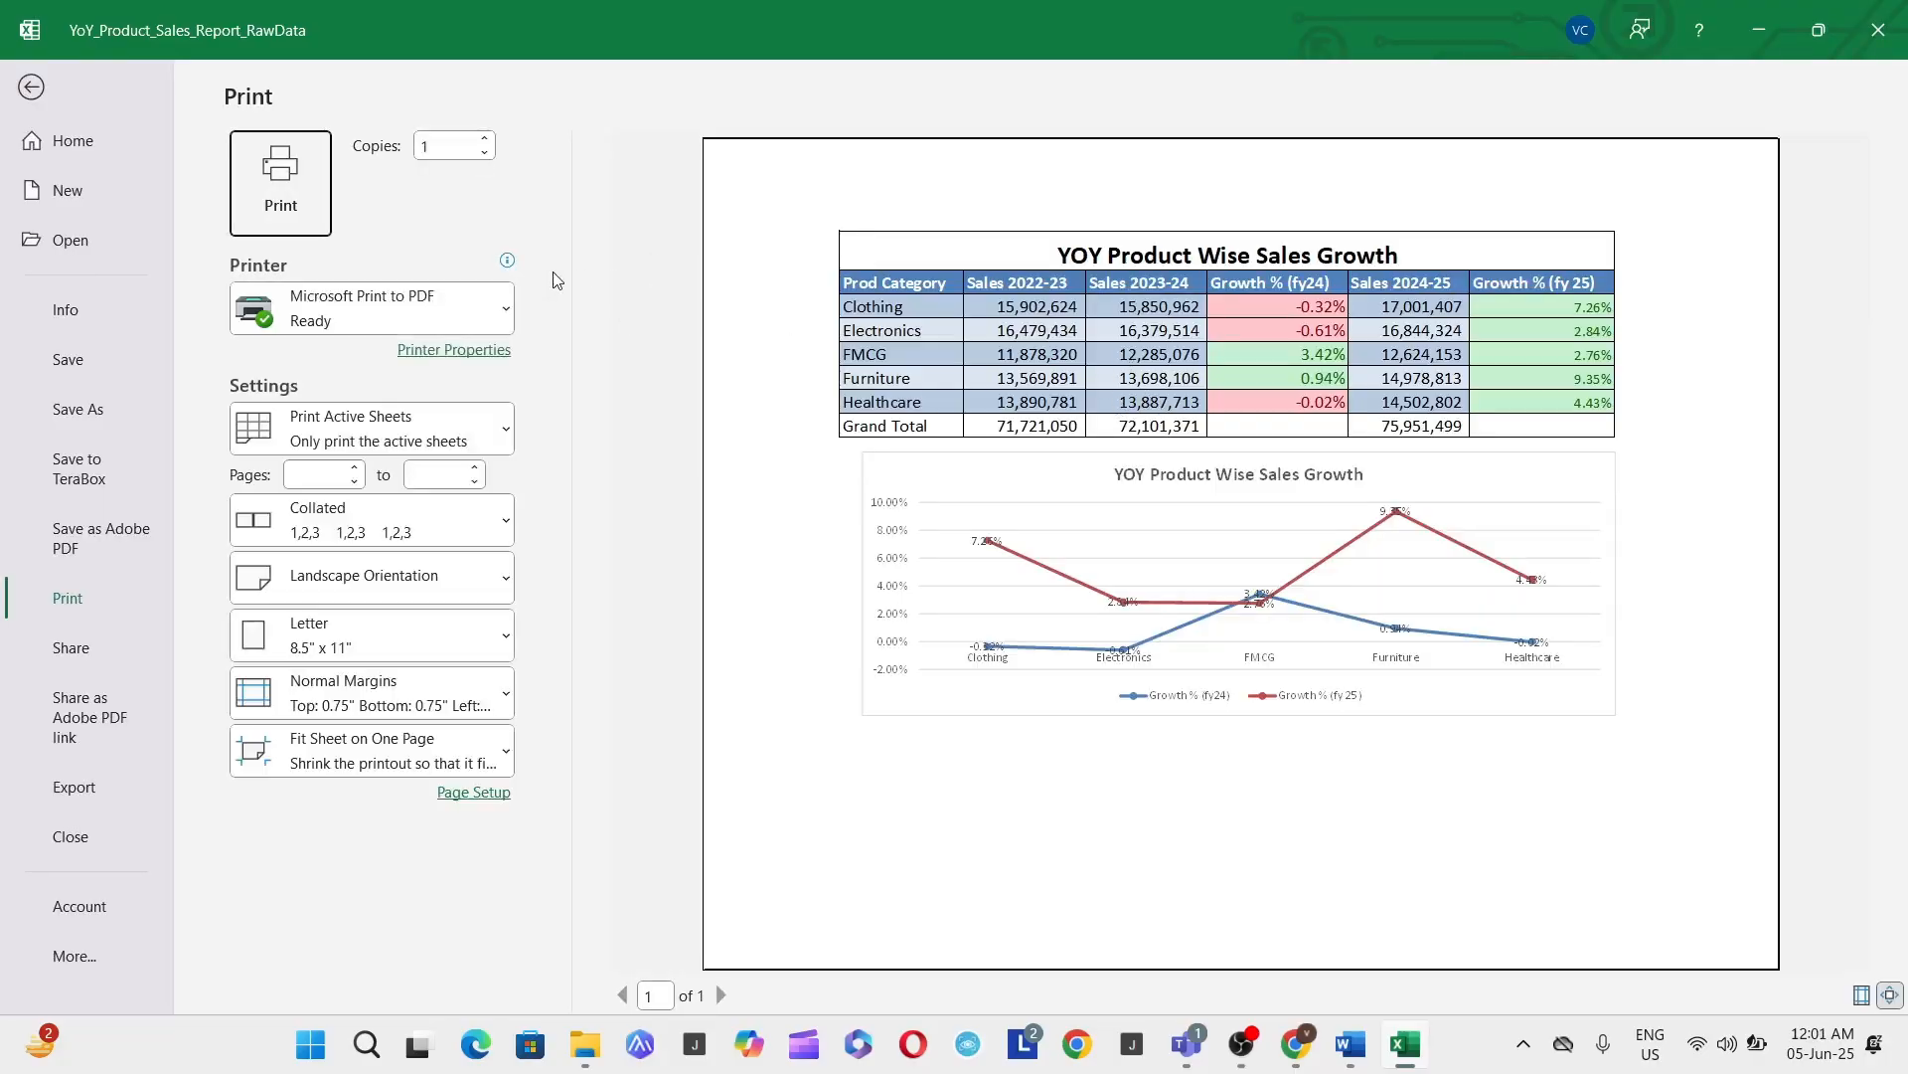
click(313, 222)
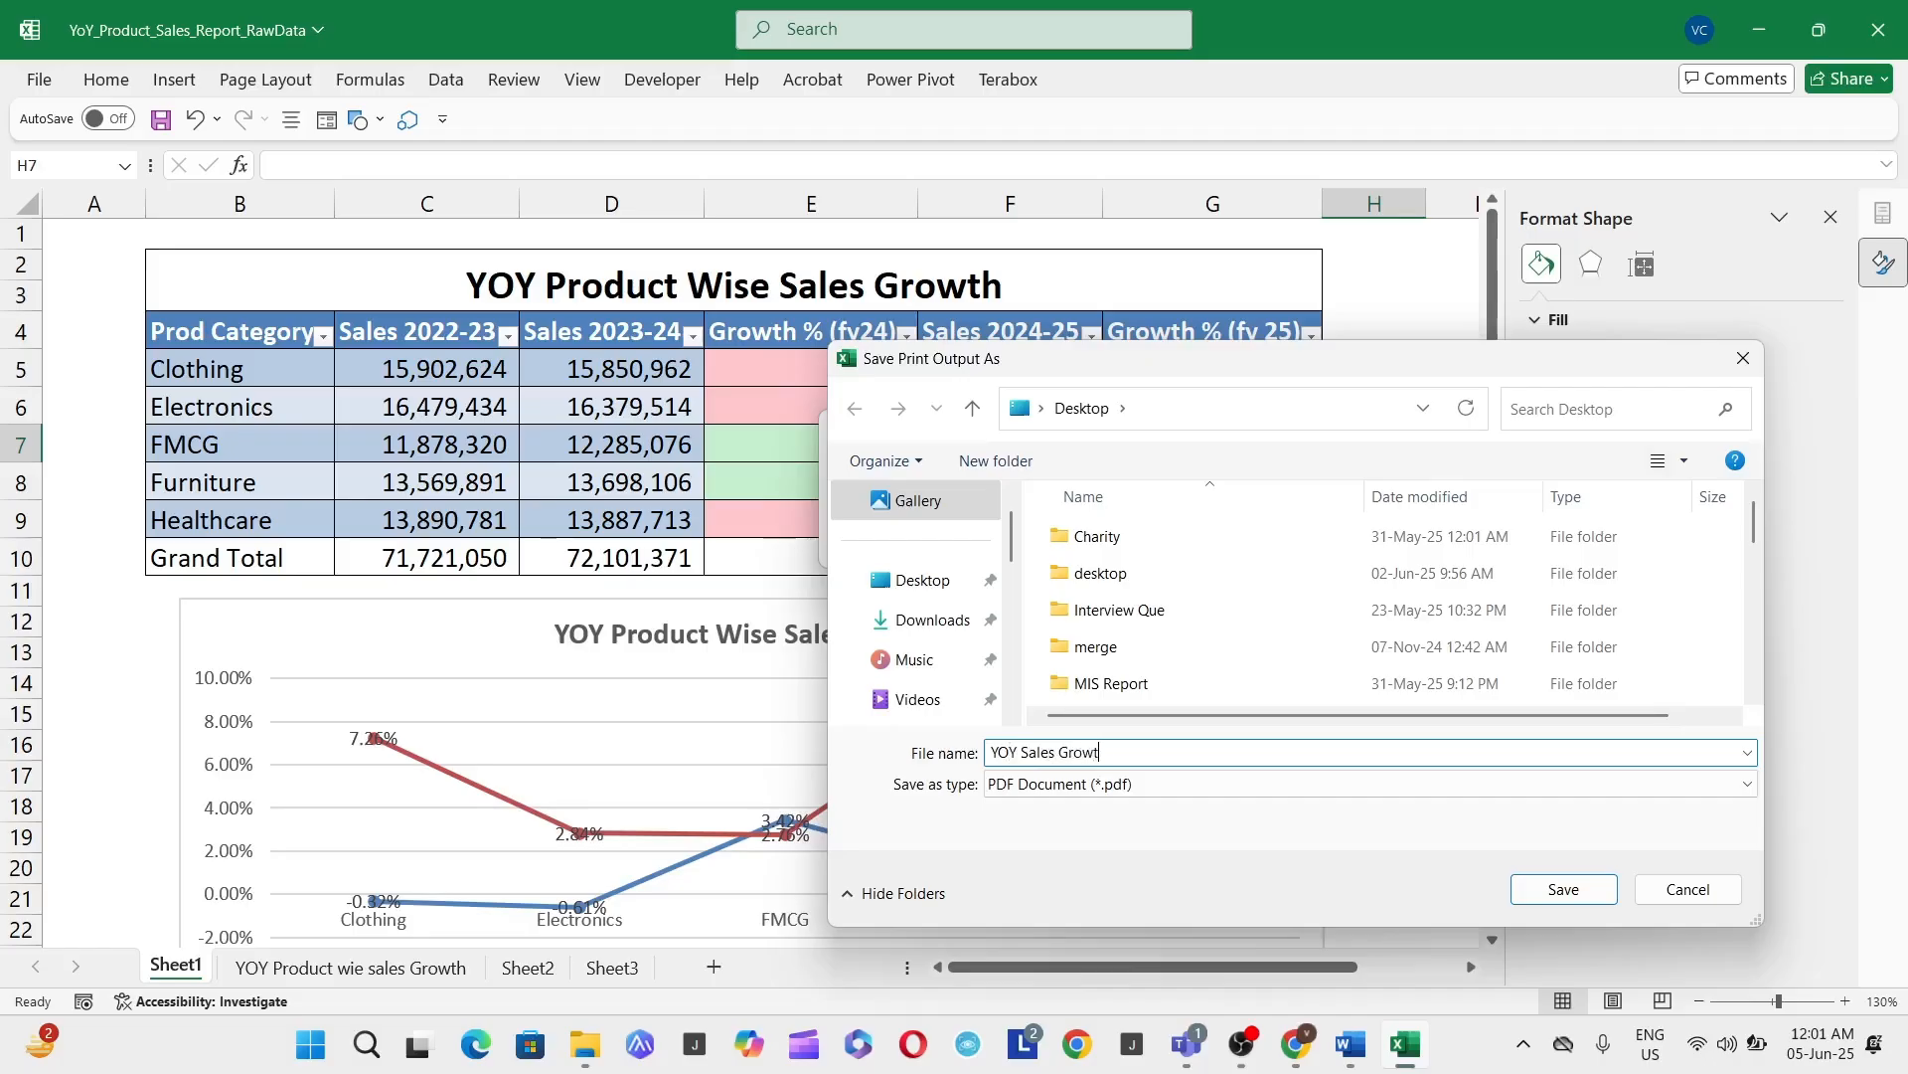
key(Return)
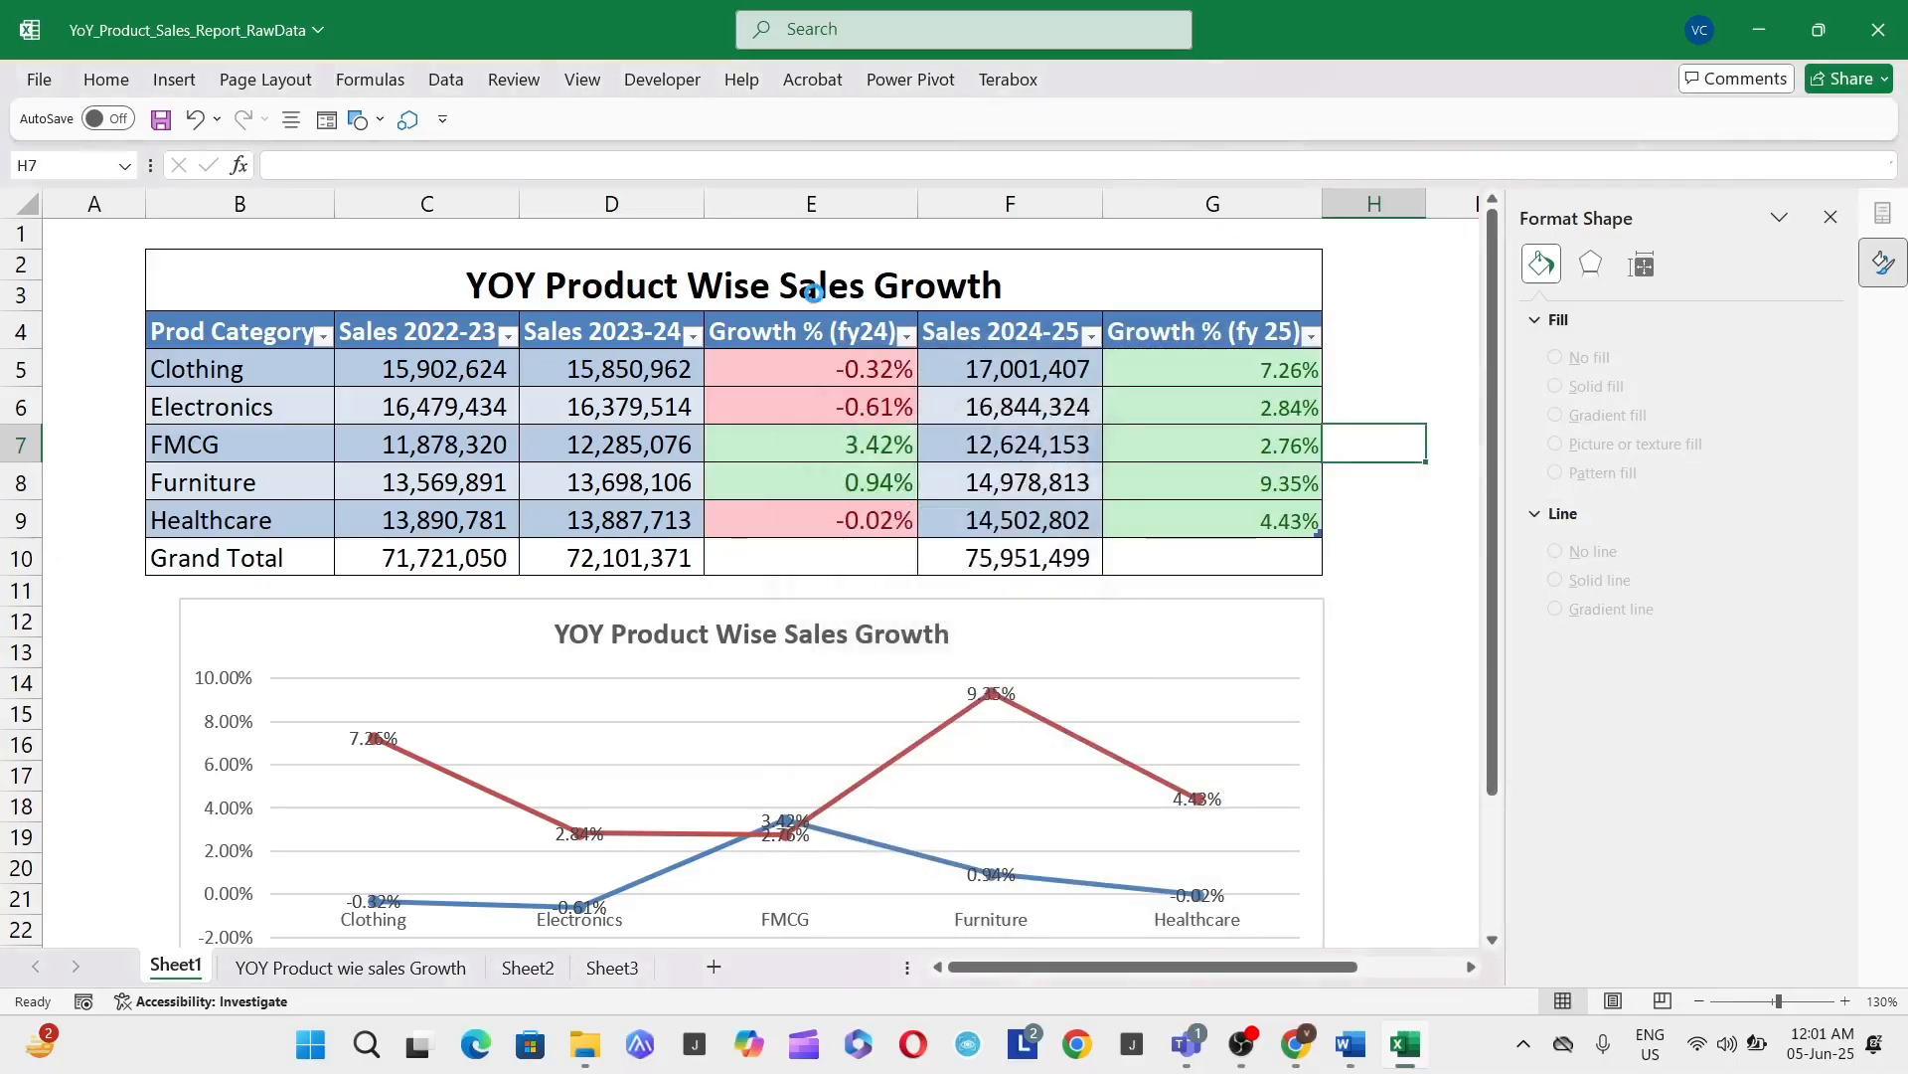
Step: Open the YOY Sales Growth PDF from the desktop in Adobe Acrobat and review its table and chart
key(super+d)
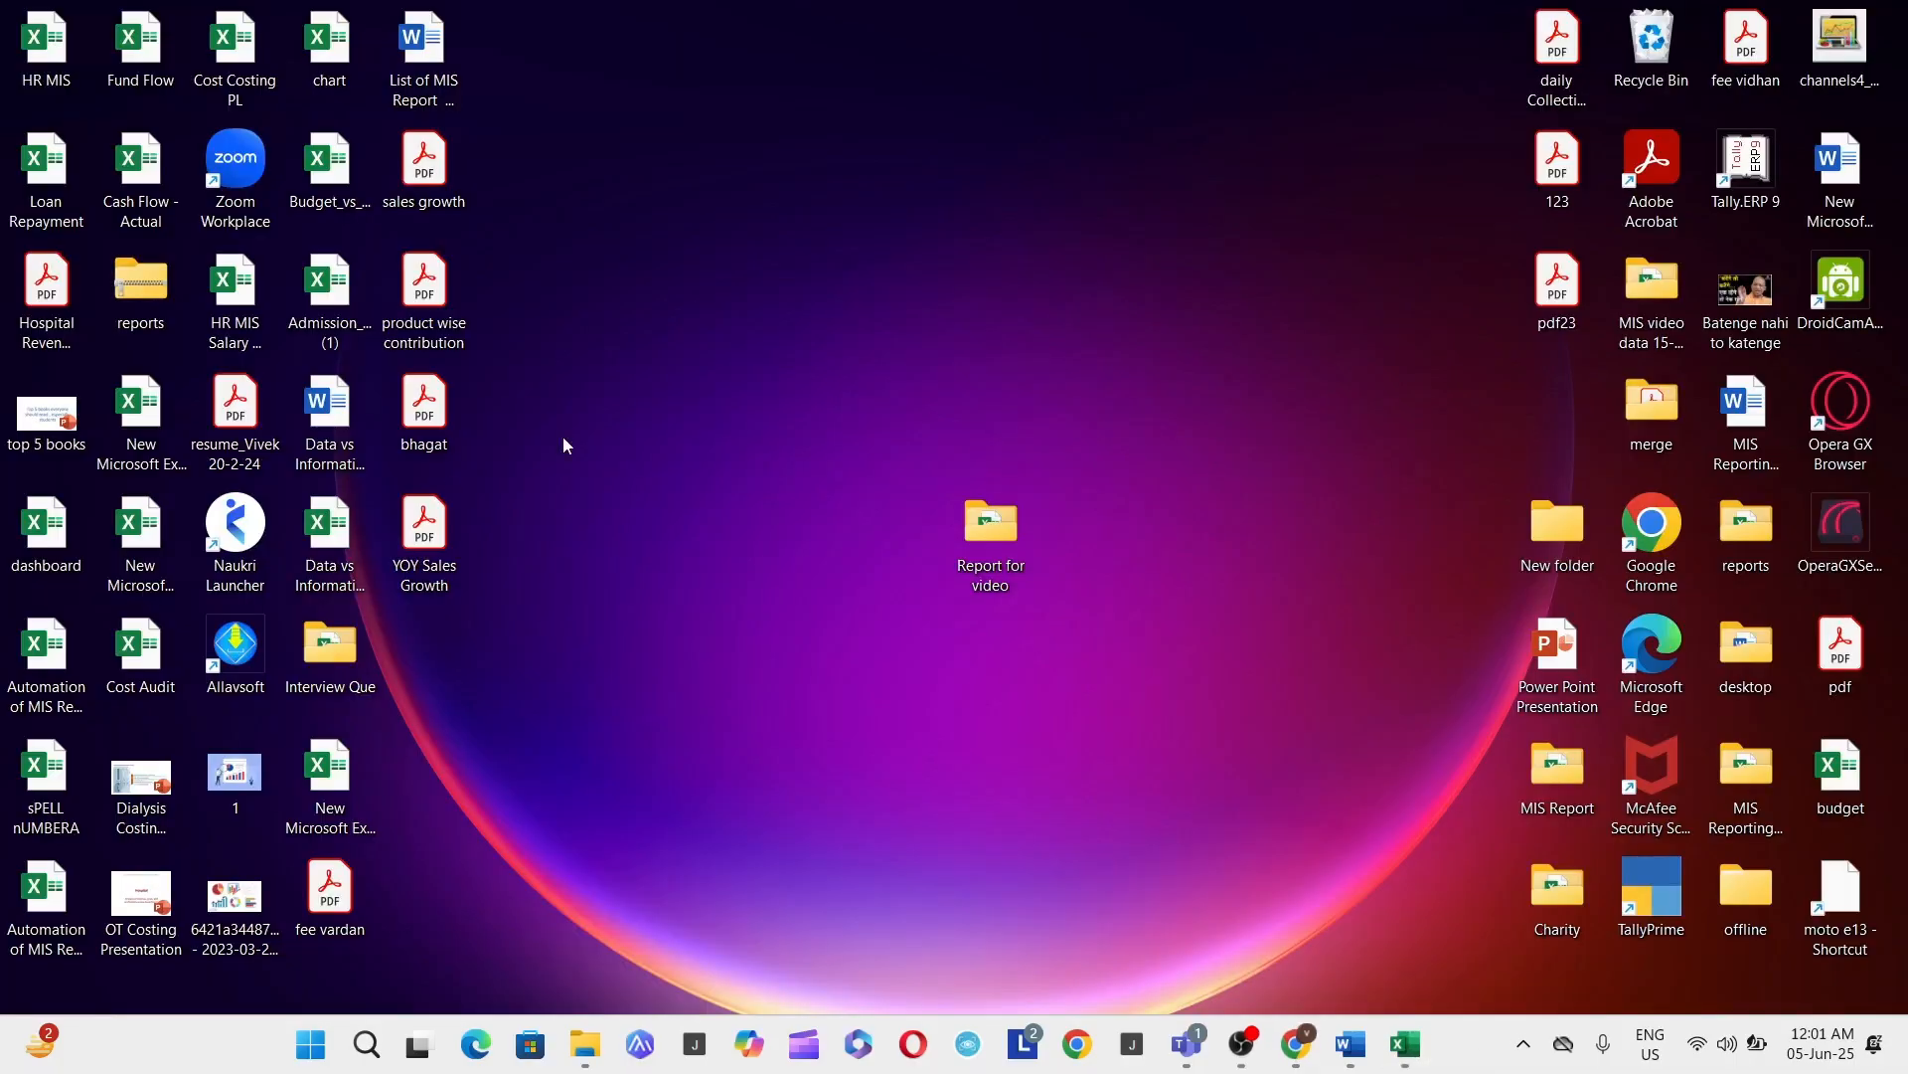
double_click(443, 514)
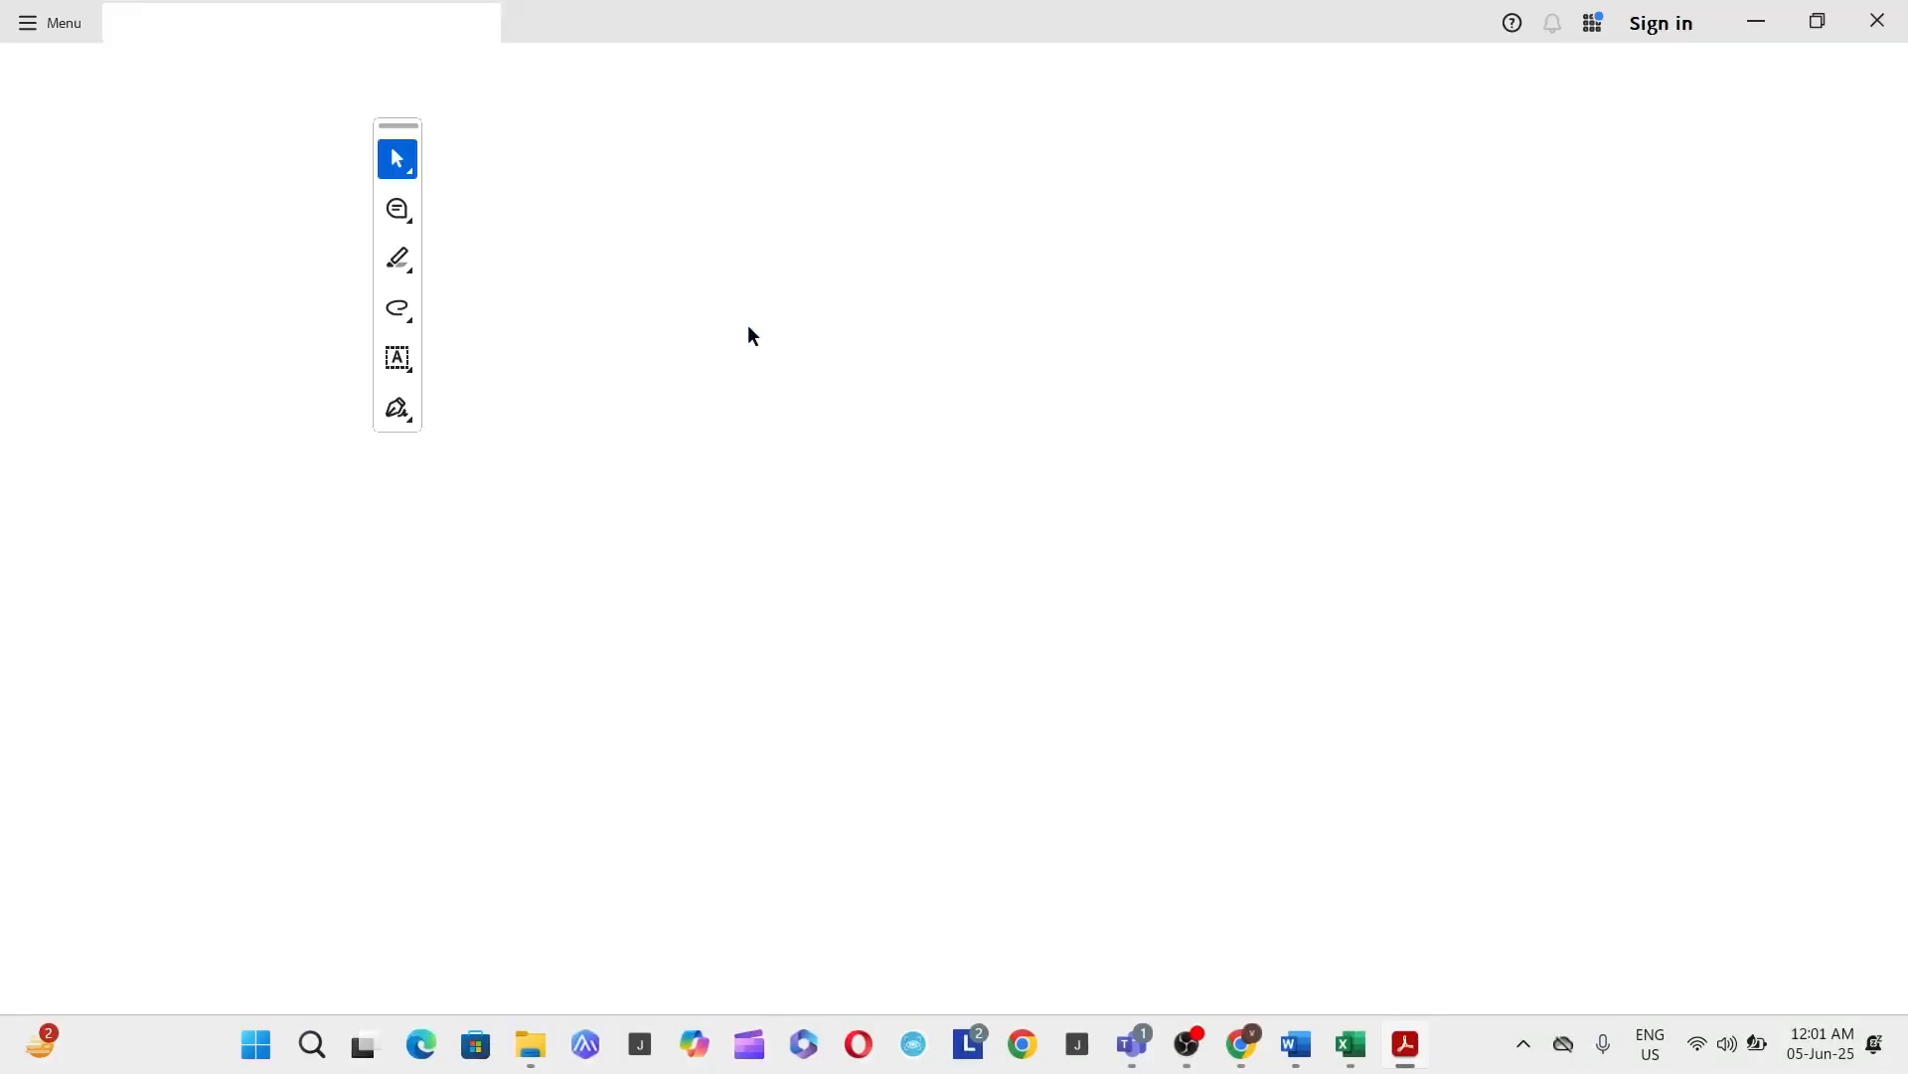
ctrl+scroll(1181, 545, up, 2)
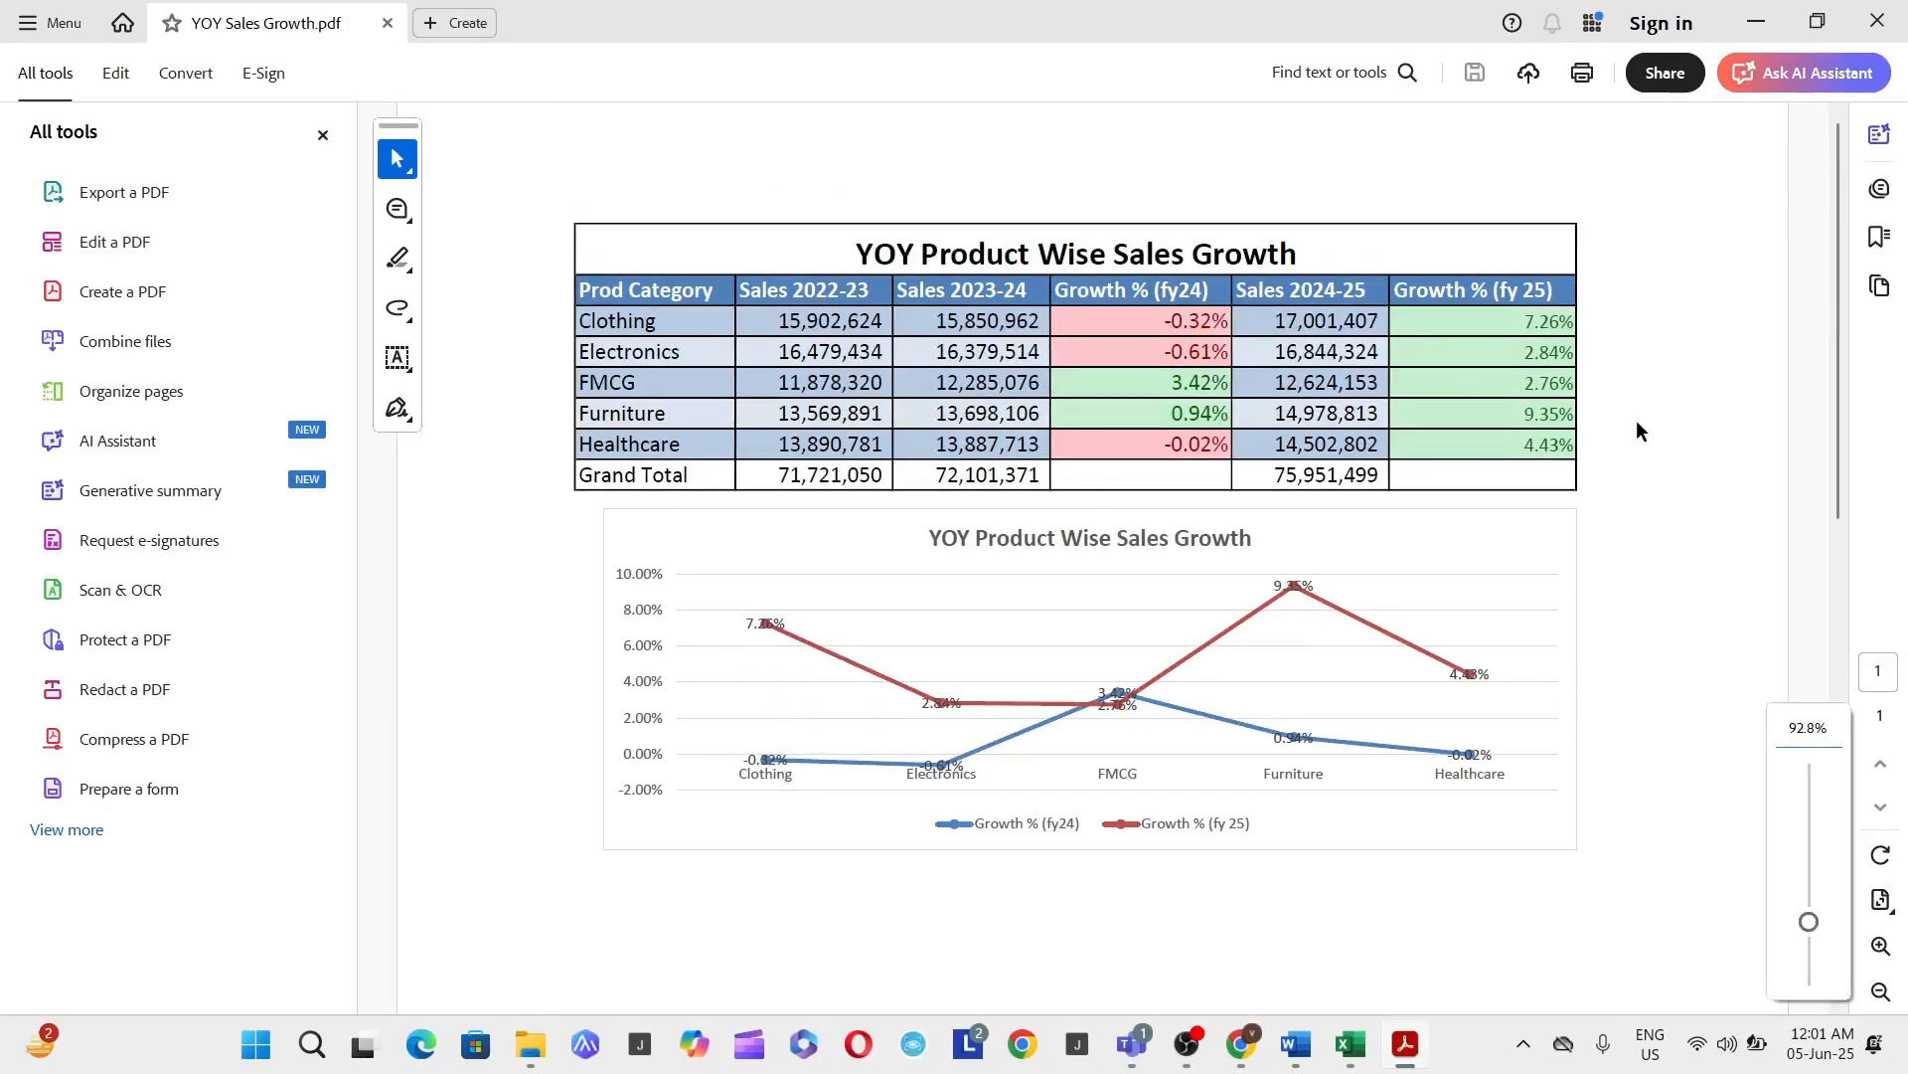
scroll(1633, 422, down, 1)
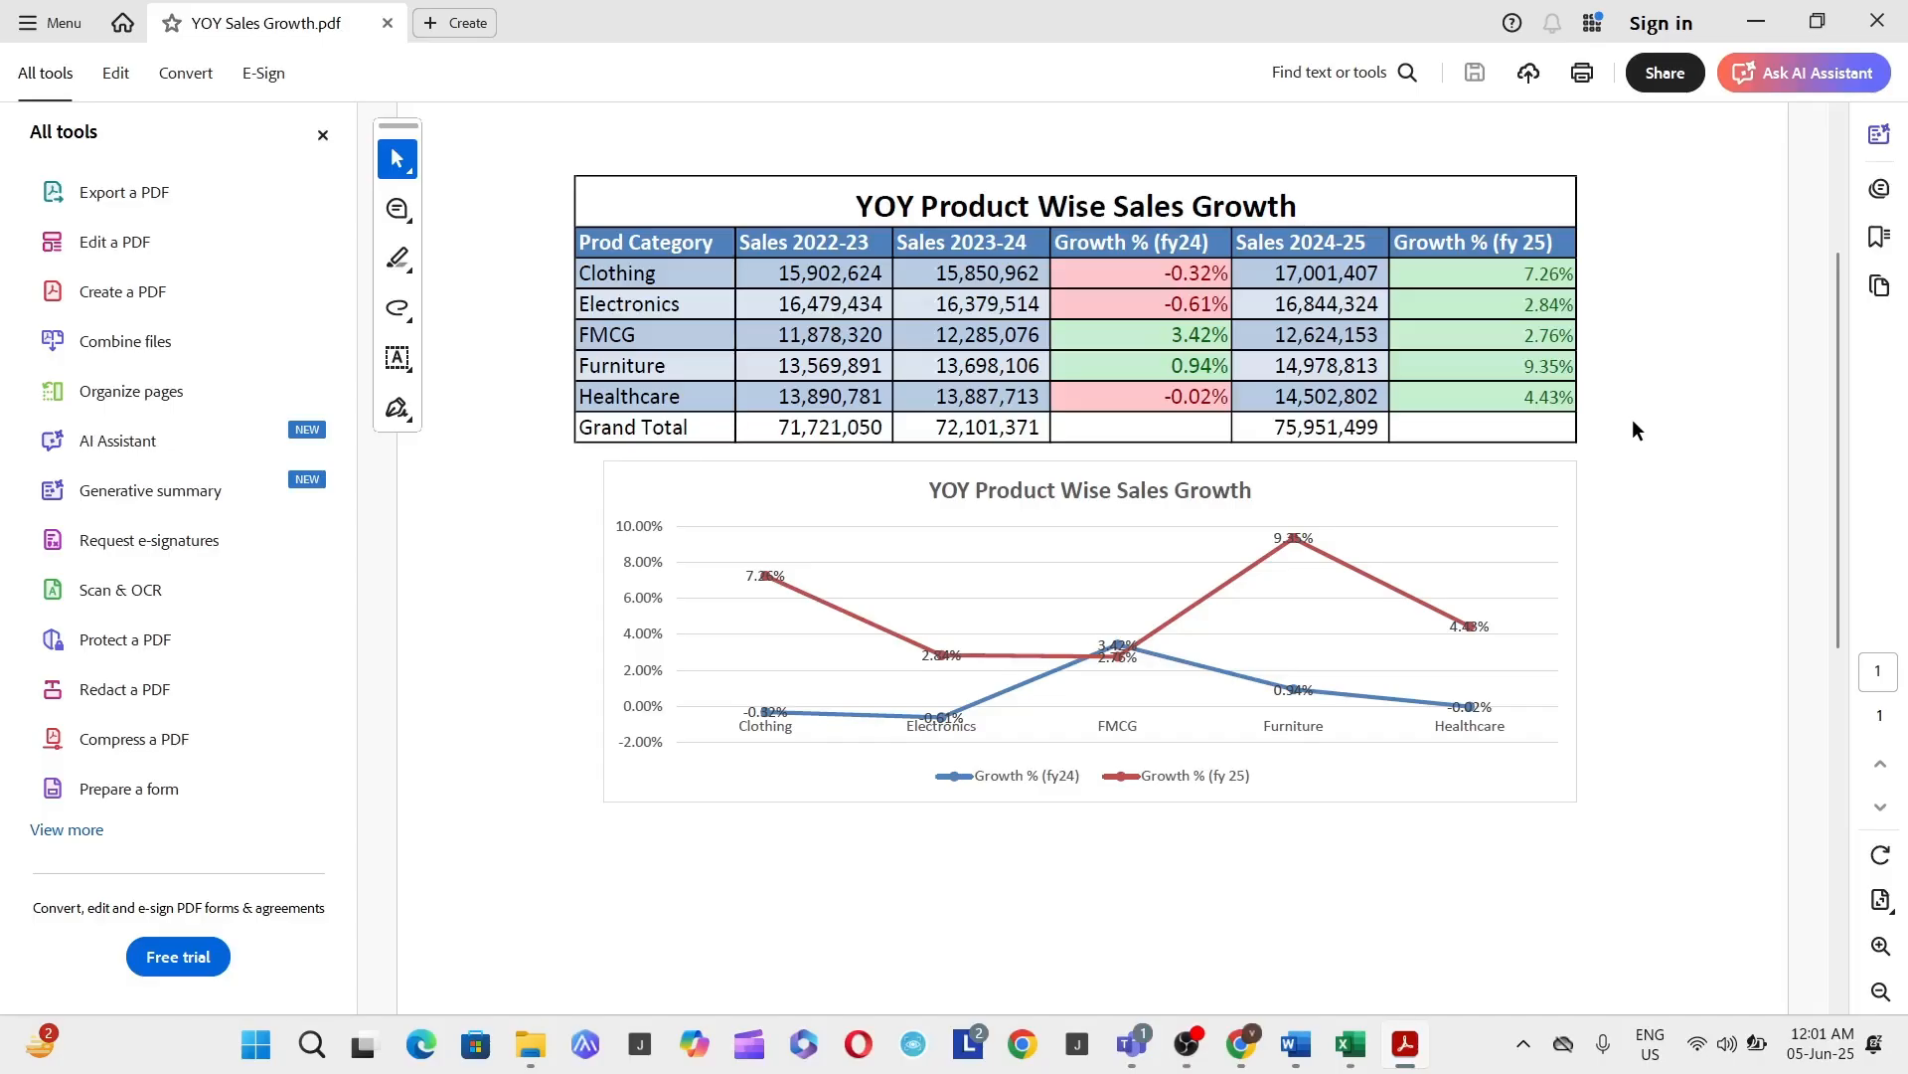
key(alt+Tab)
key(alt+Tab)
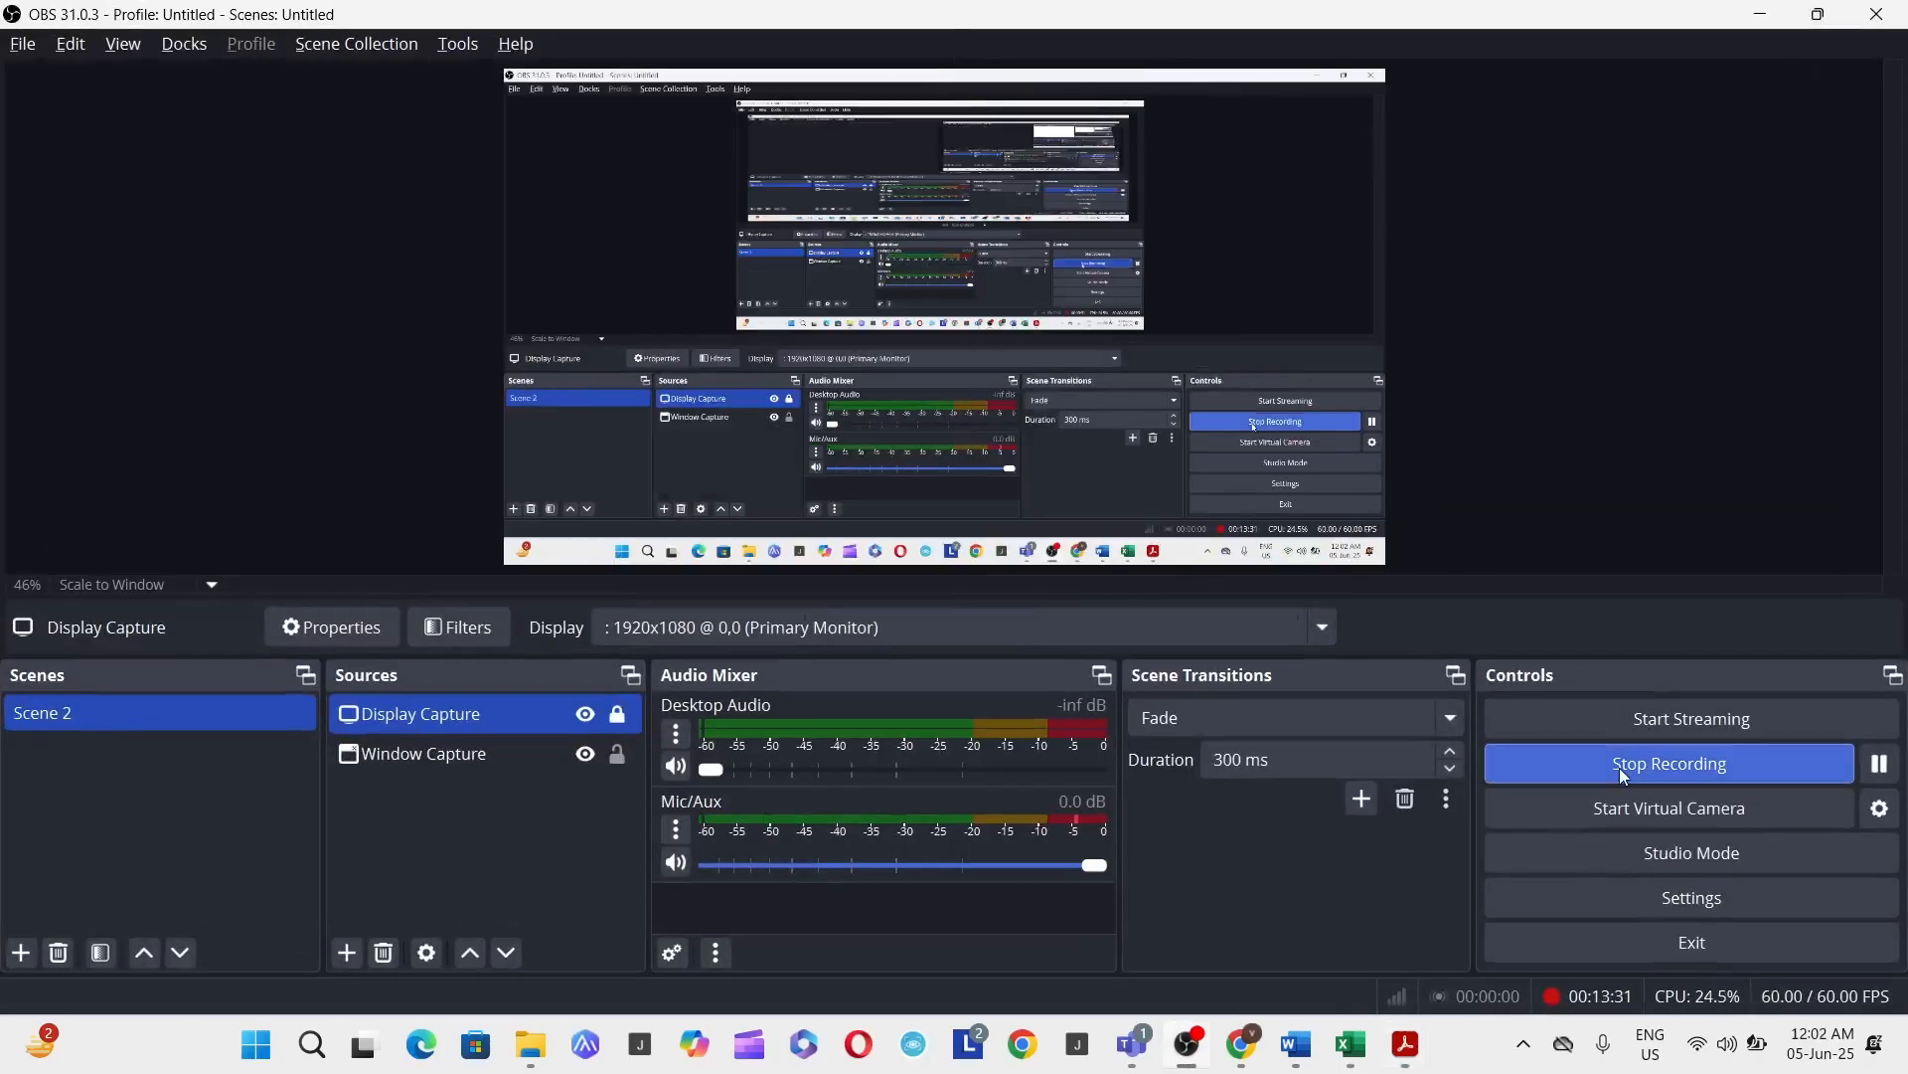